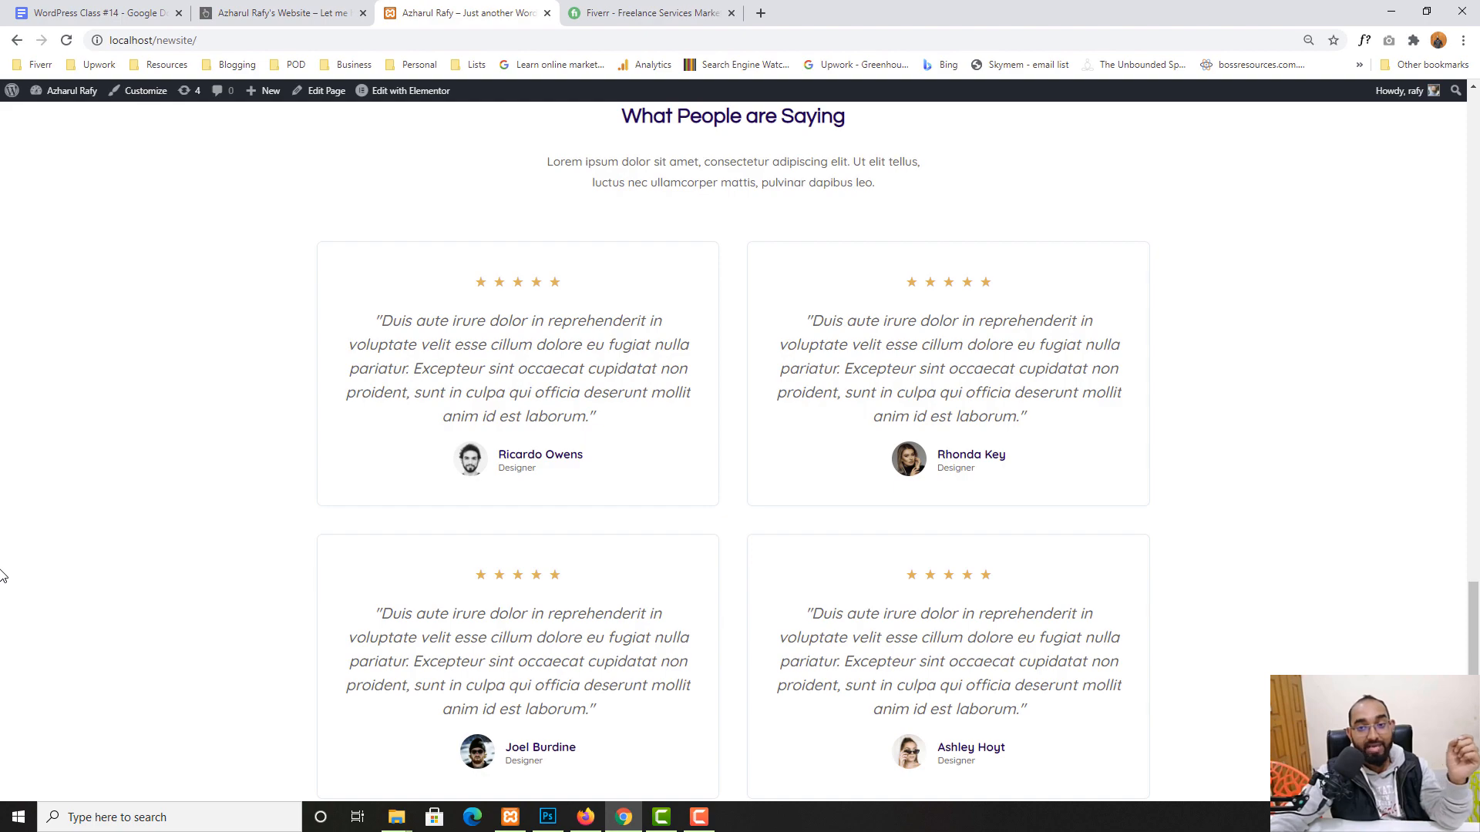
# - On Fiverr, search 'theme' and pick the 'wordpress theme customization' suggestion
pyautogui.scroll(20, 2, 576)
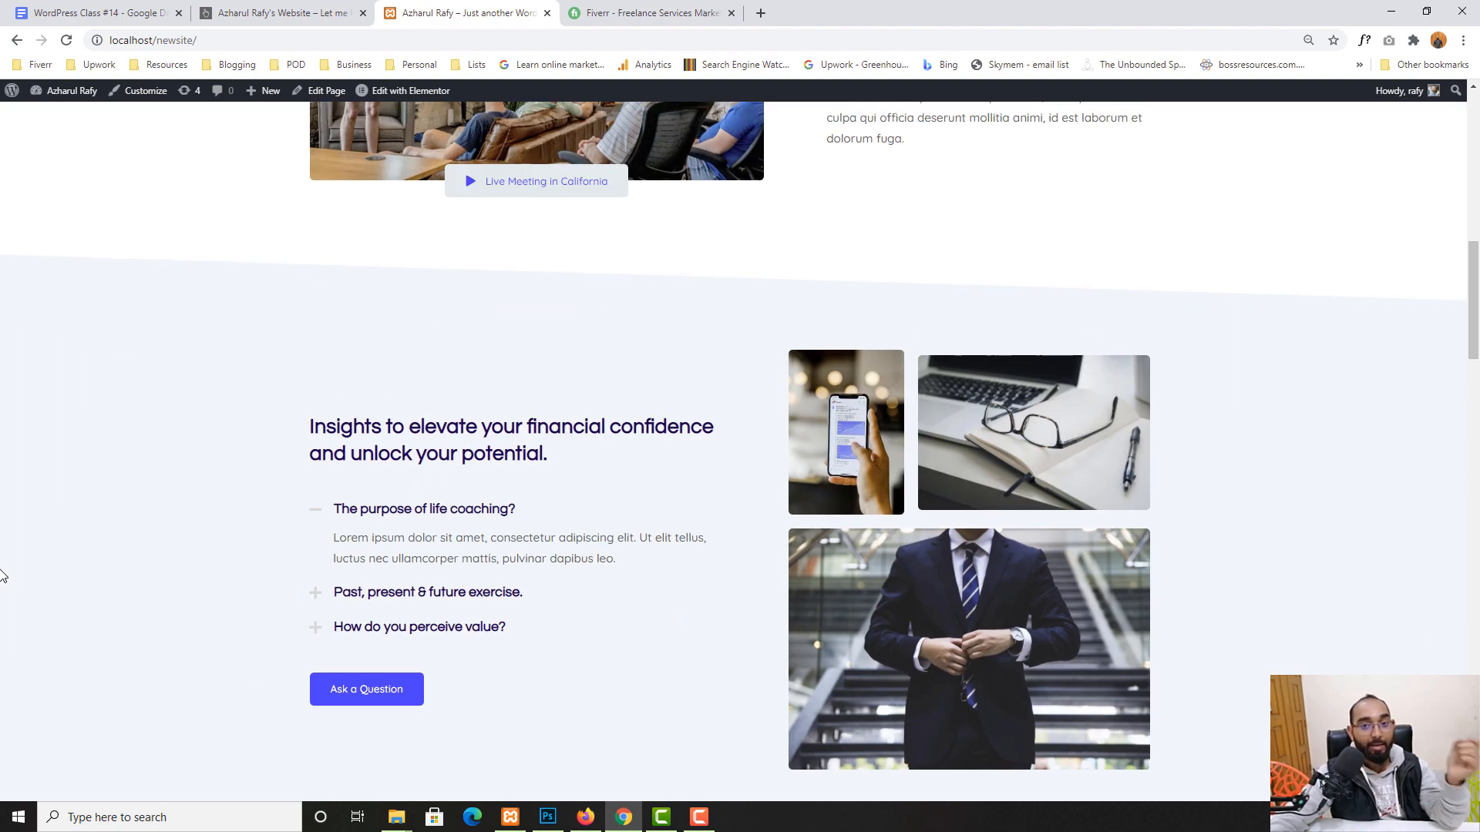
pyautogui.scroll(10, 1, 576)
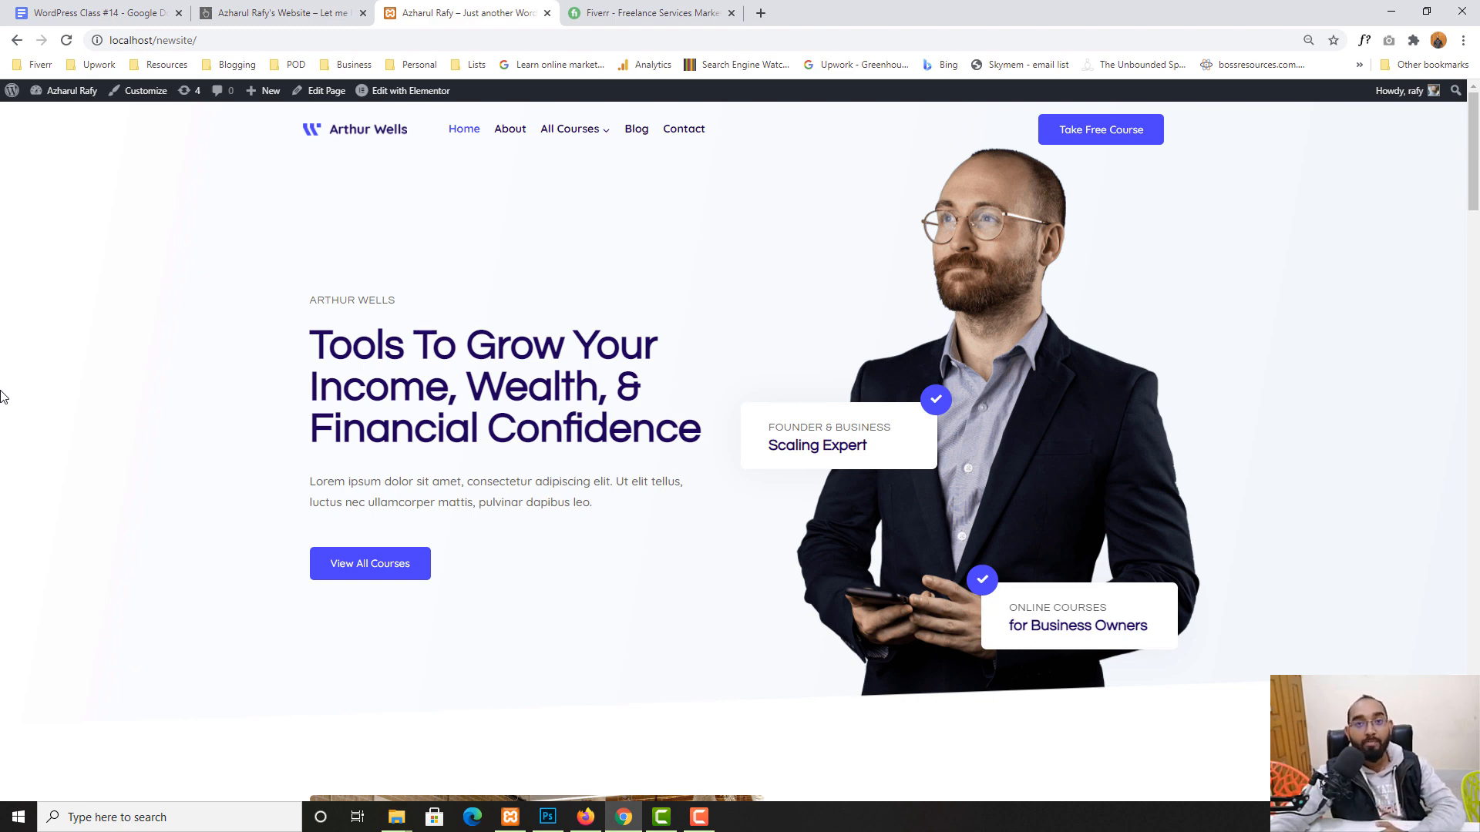
pyautogui.click(644, 14)
pyautogui.click(432, 112)
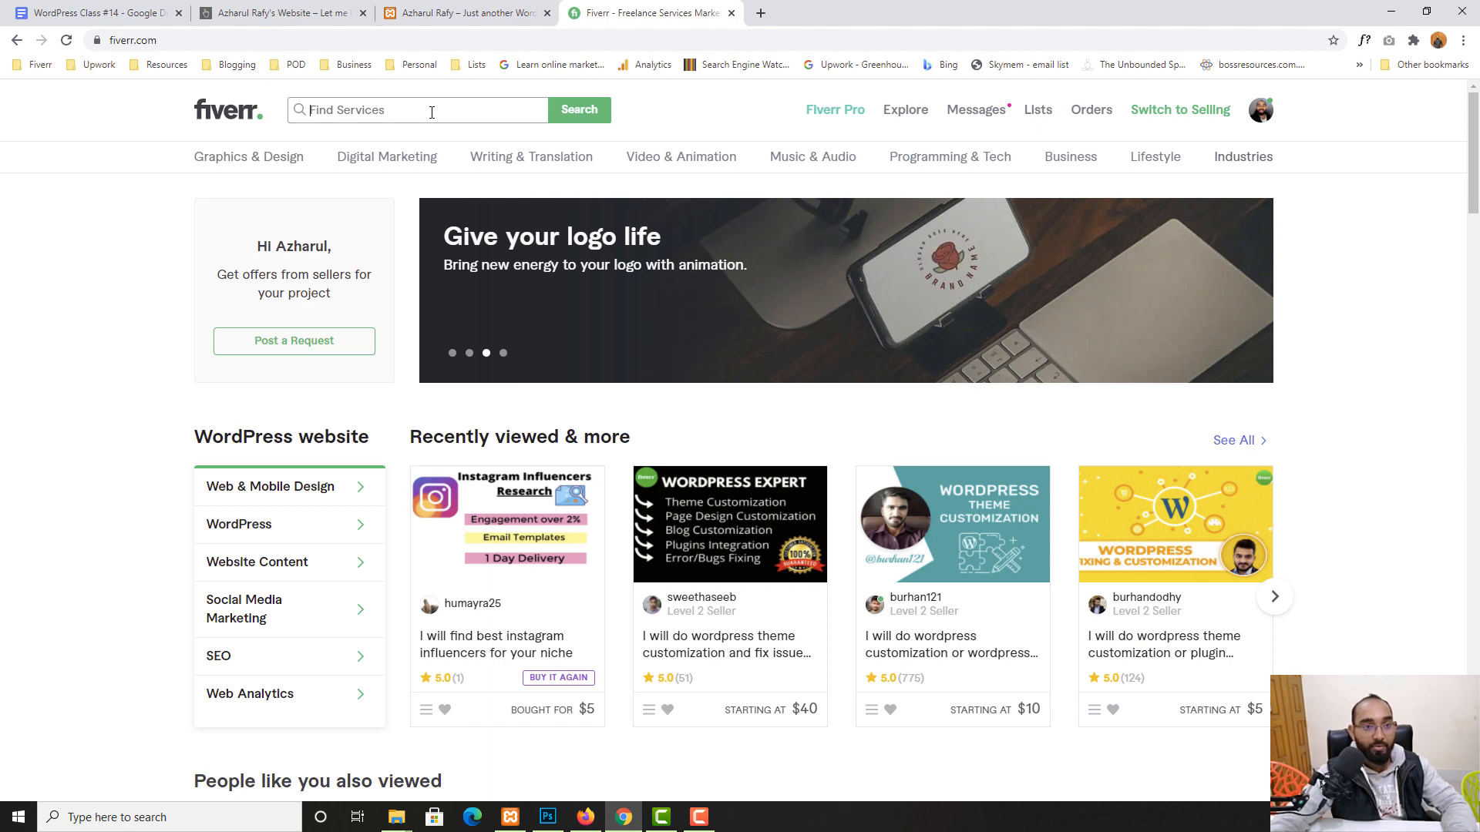
pyautogui.write('tyheme')
pyautogui.hotkey('ctrl', 'a')
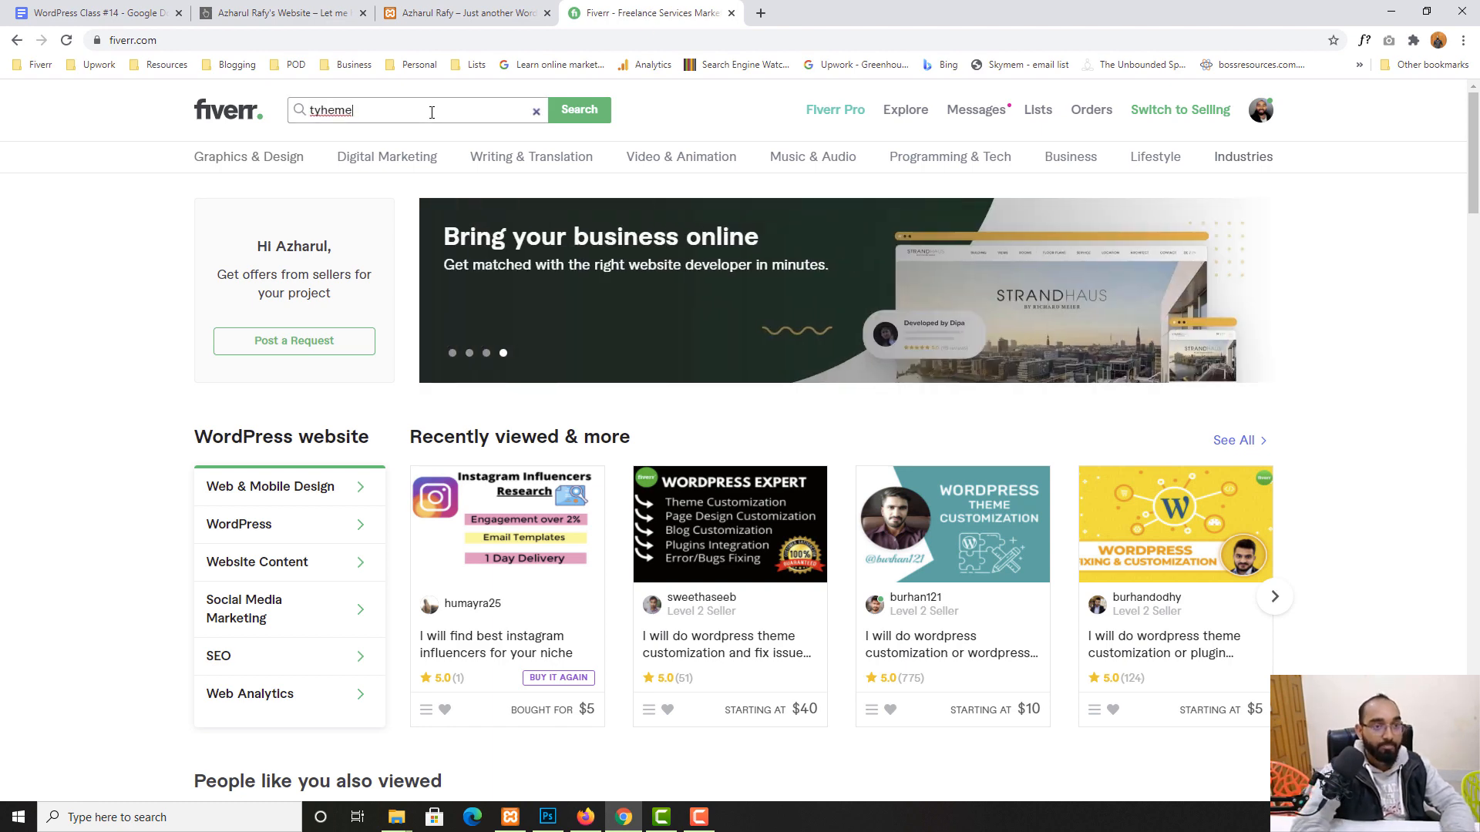
pyautogui.write('theme')
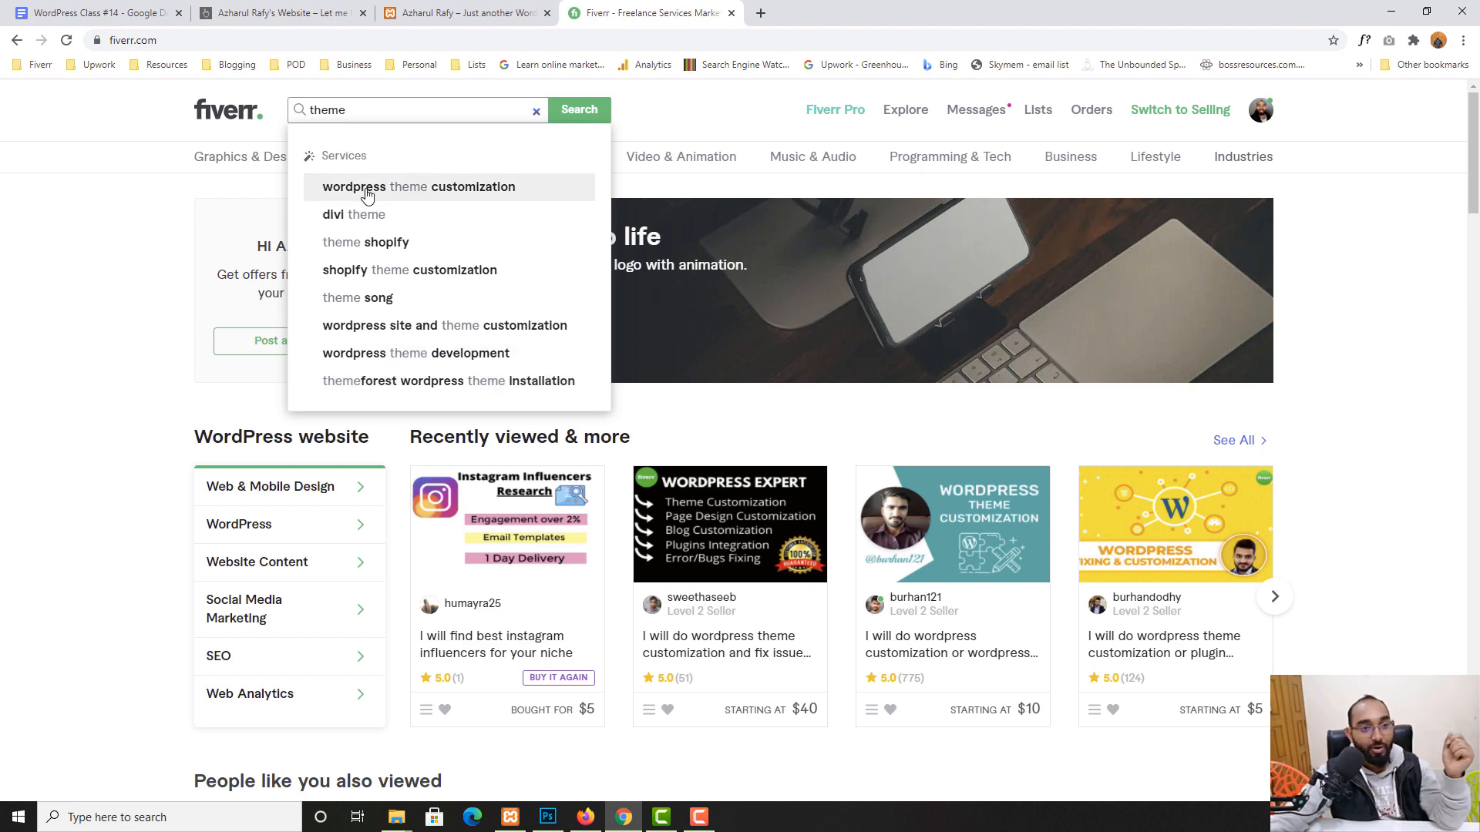
pyautogui.click(441, 196)
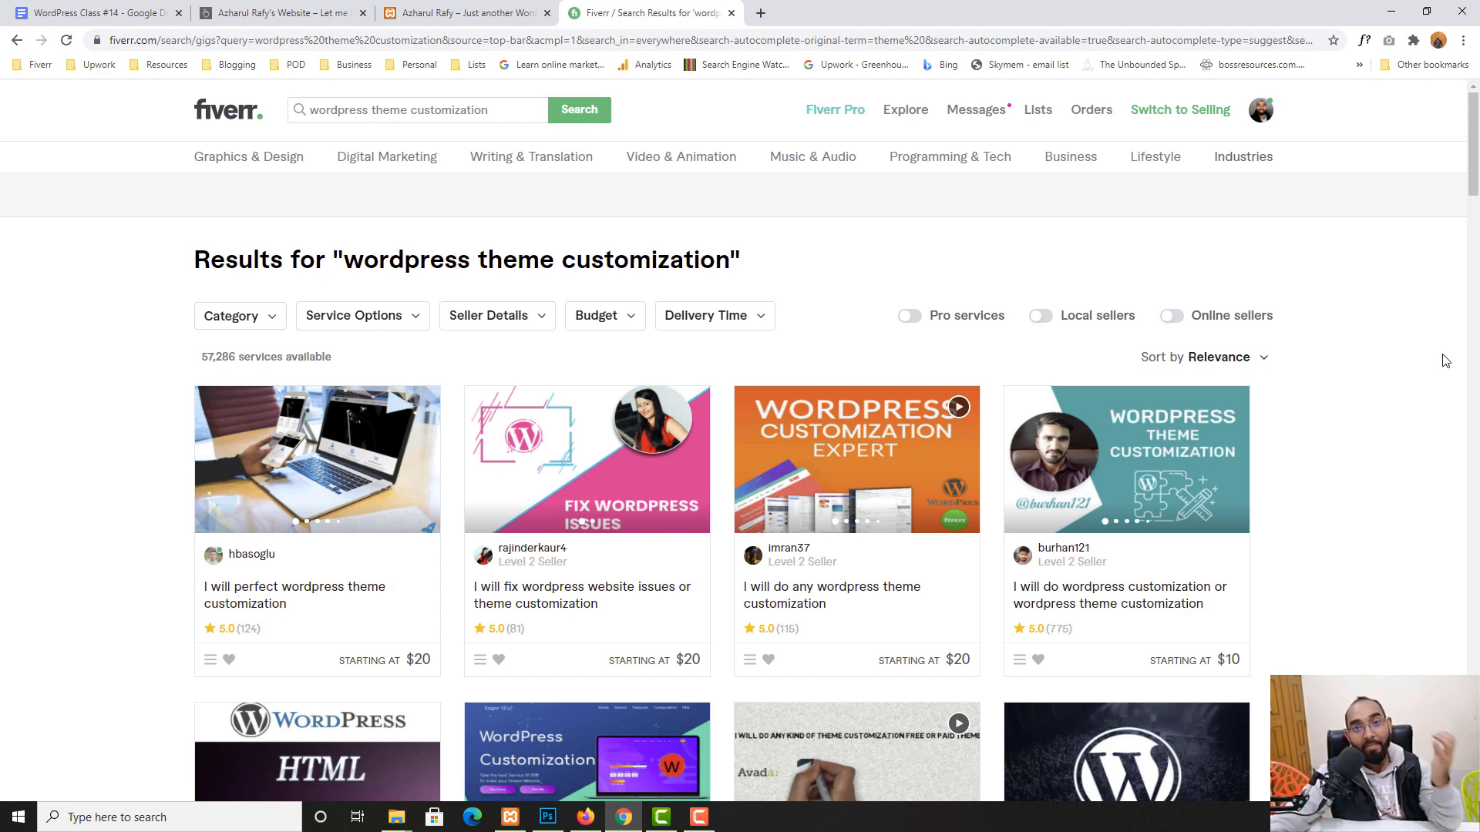
# - Open four theme customization gigs in new tabs and view the 'I will perfect wordpress theme customization' gig
pyautogui.rightClick(363, 599)
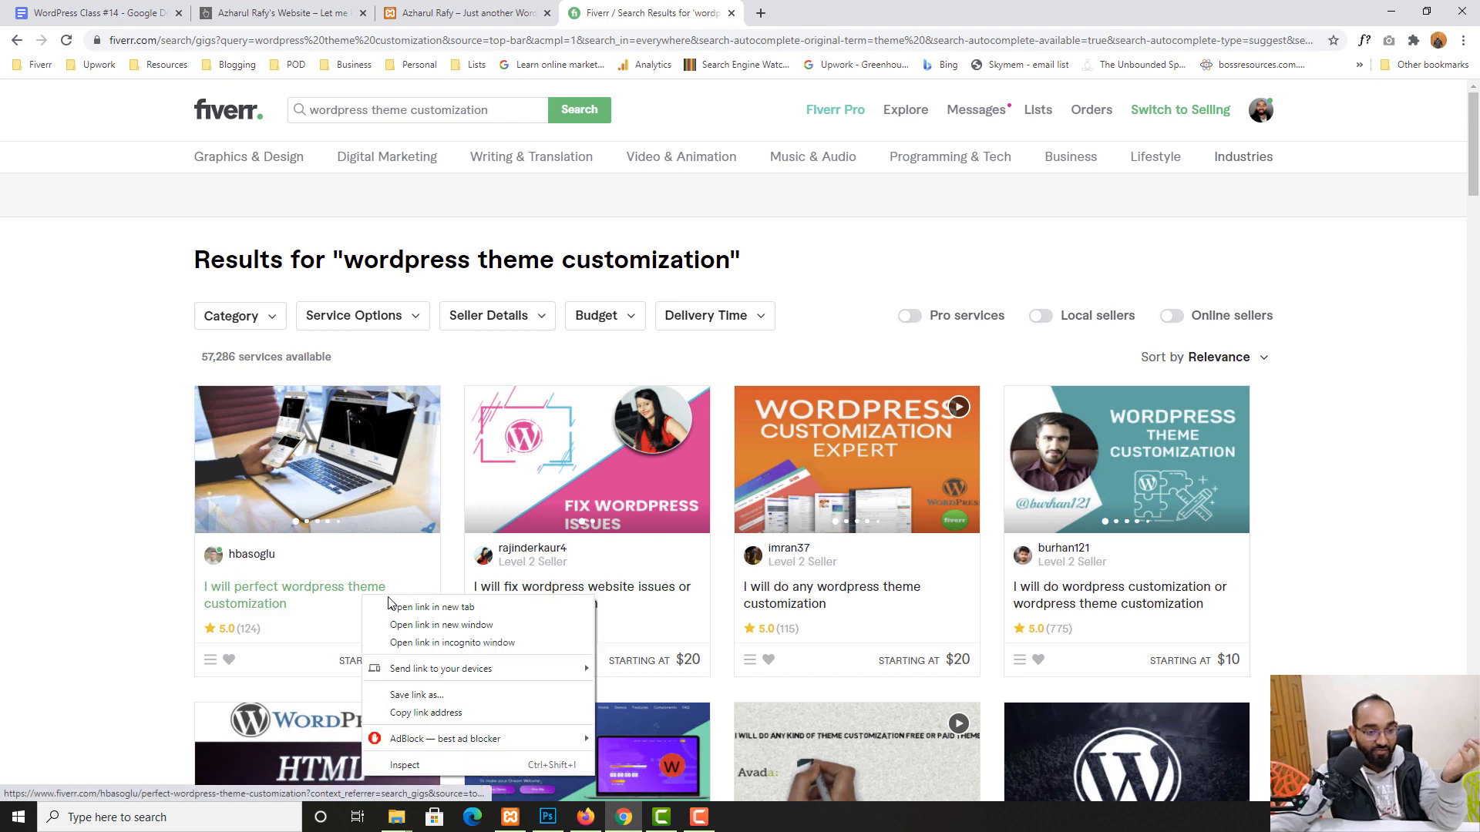
pyautogui.click(411, 609)
pyautogui.rightClick(557, 594)
pyautogui.click(609, 605)
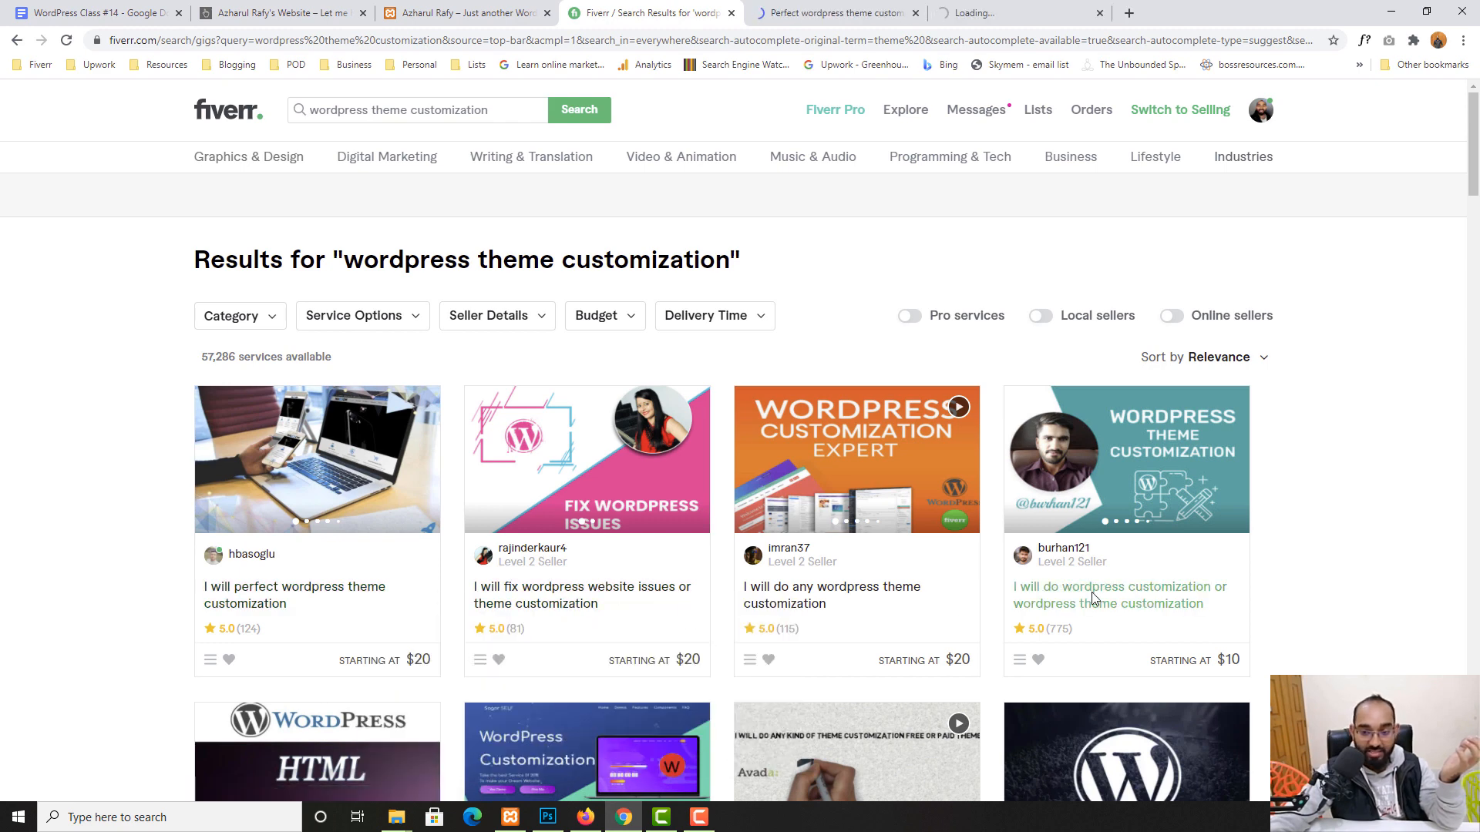
pyautogui.rightClick(1091, 594)
pyautogui.click(1133, 605)
pyautogui.rightClick(802, 617)
pyautogui.rightClick(794, 605)
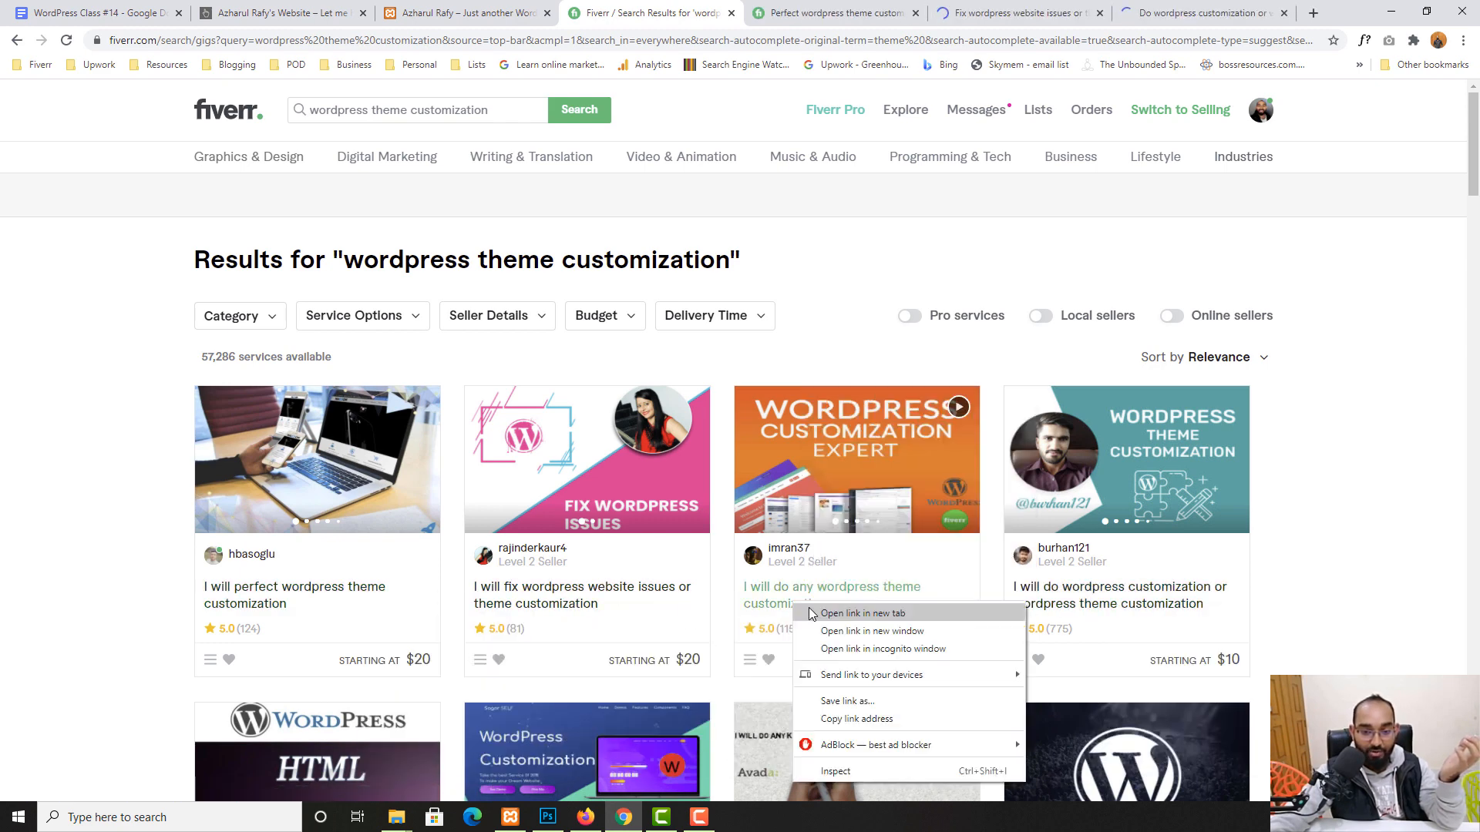
pyautogui.click(829, 613)
pyautogui.click(744, 7)
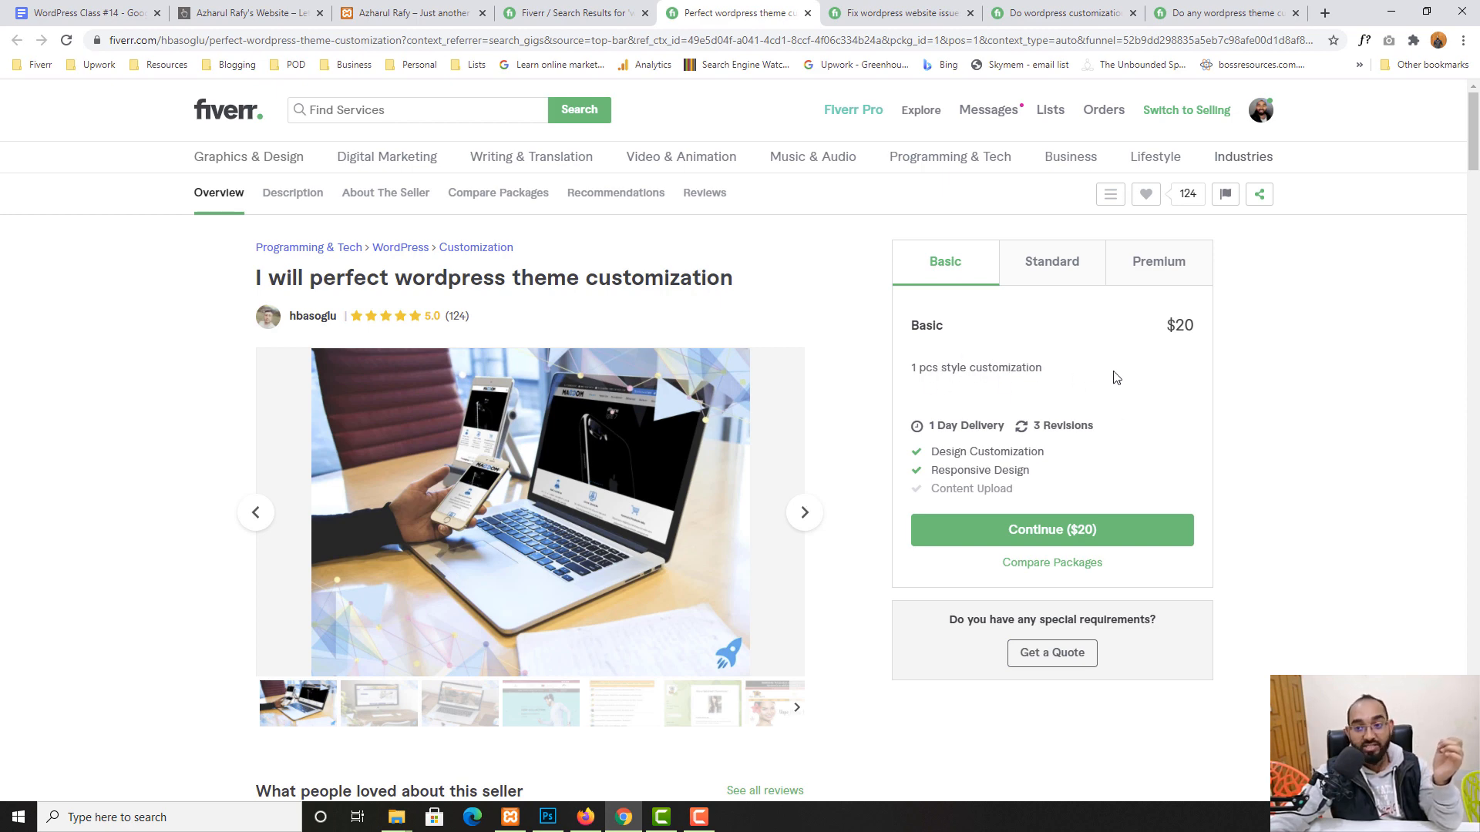
# - Check Standard and Premium prices on two gigs, closing each after reviewing it
pyautogui.click(1045, 271)
pyautogui.click(1151, 276)
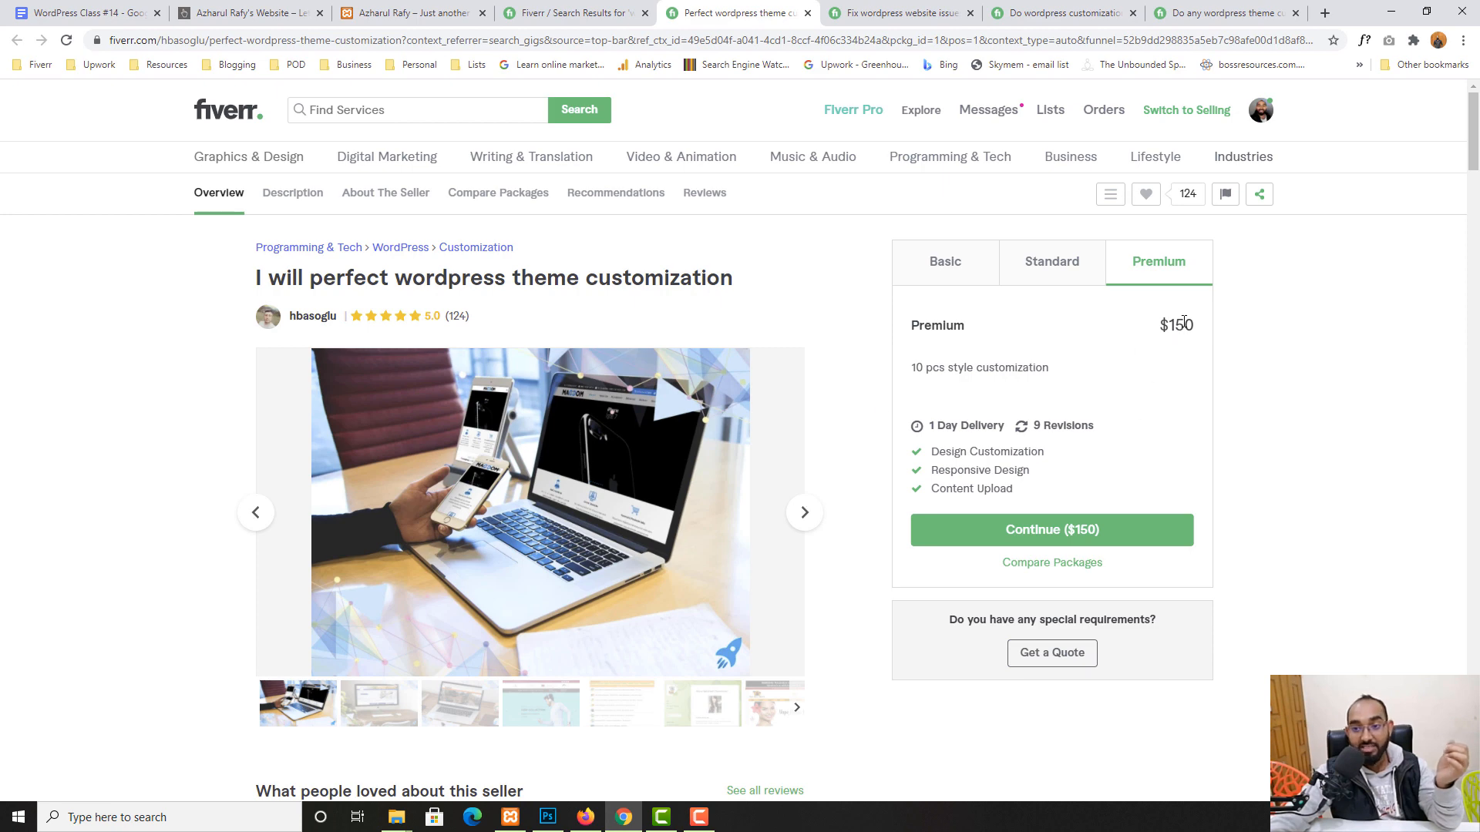
pyautogui.click(807, 13)
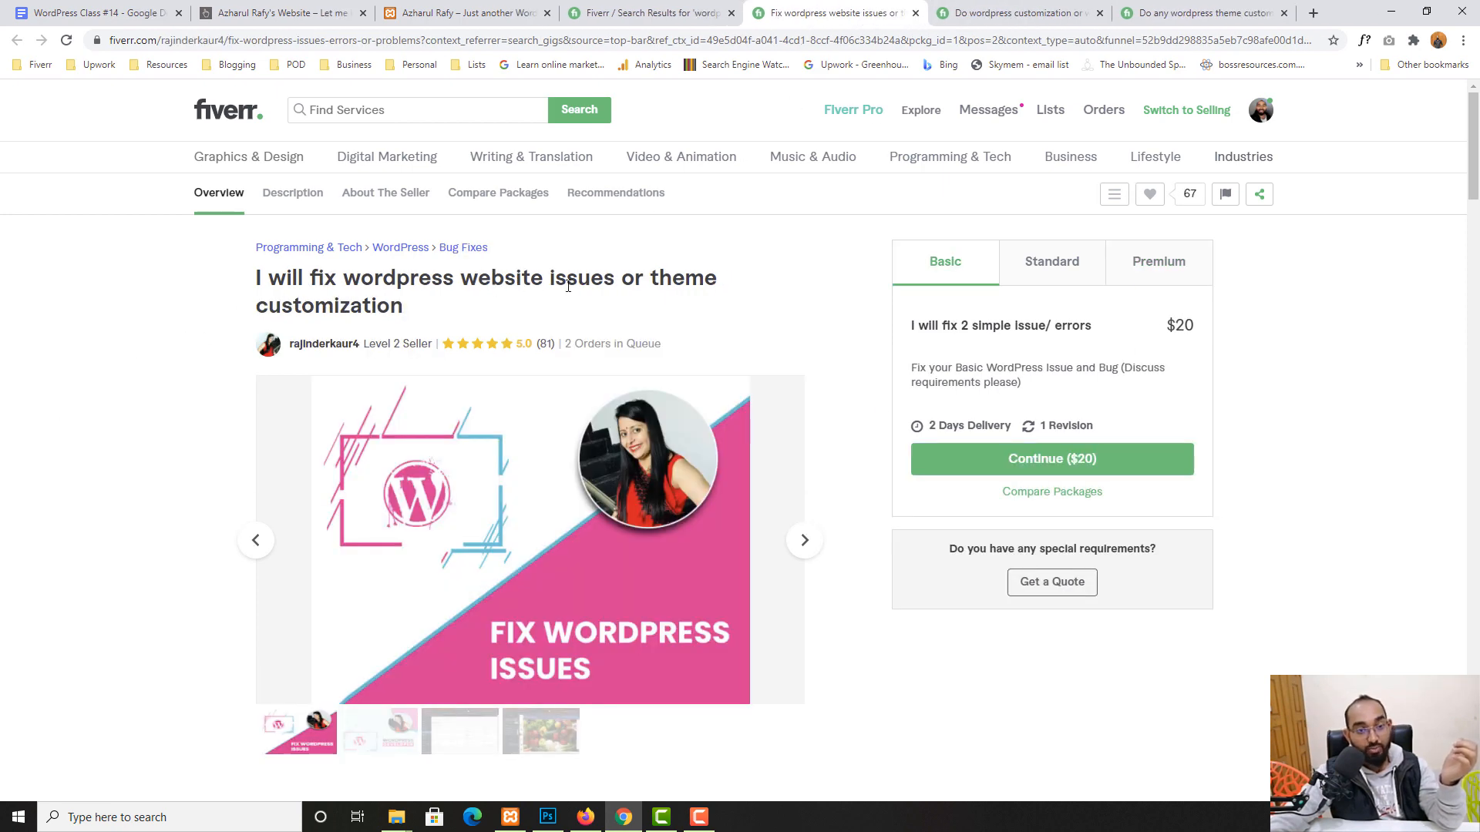
pyautogui.moveTo(380, 311); pyautogui.dragTo(649, 278)
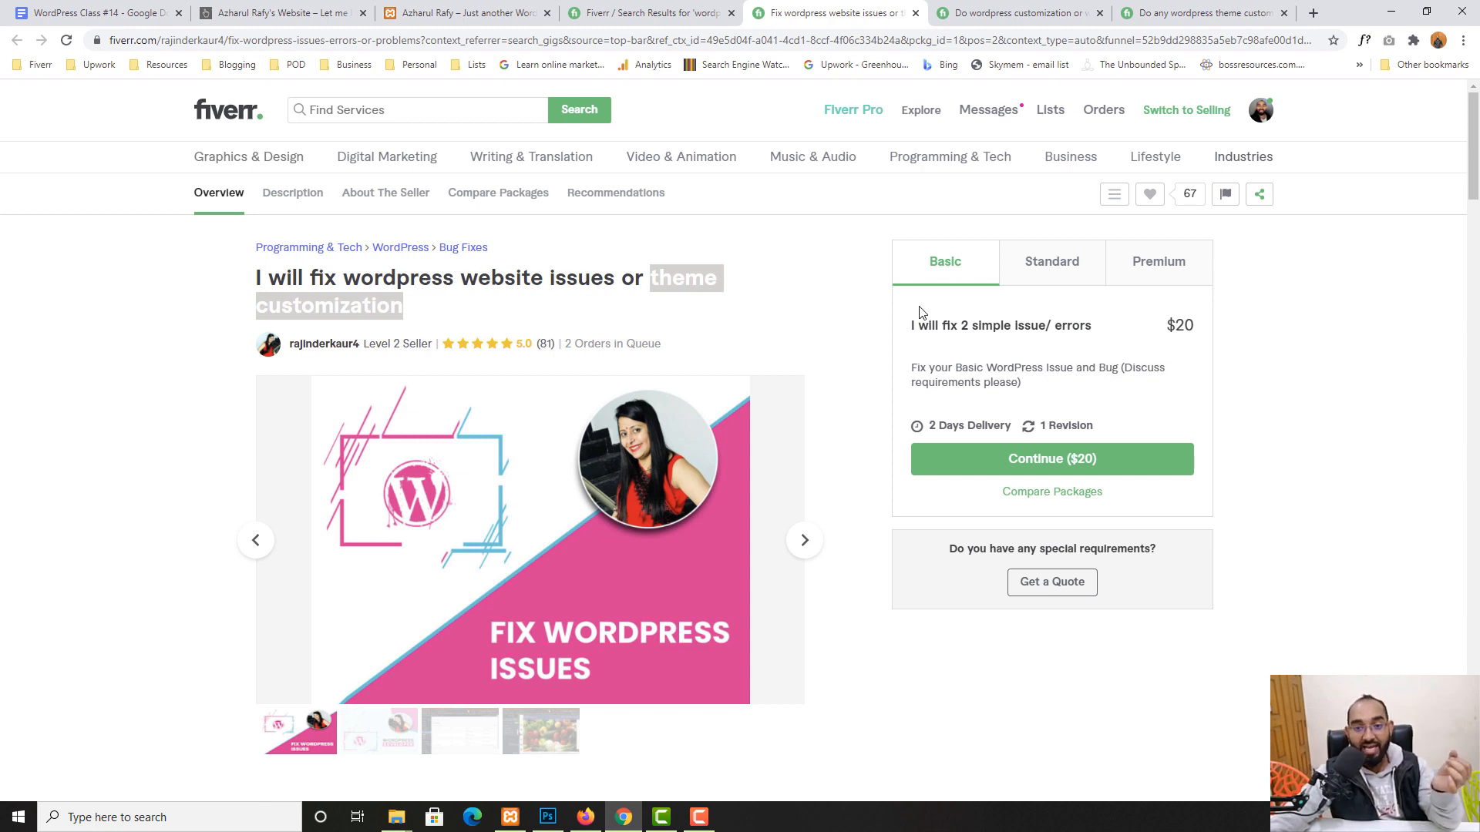
pyautogui.click(1068, 282)
pyautogui.click(1153, 270)
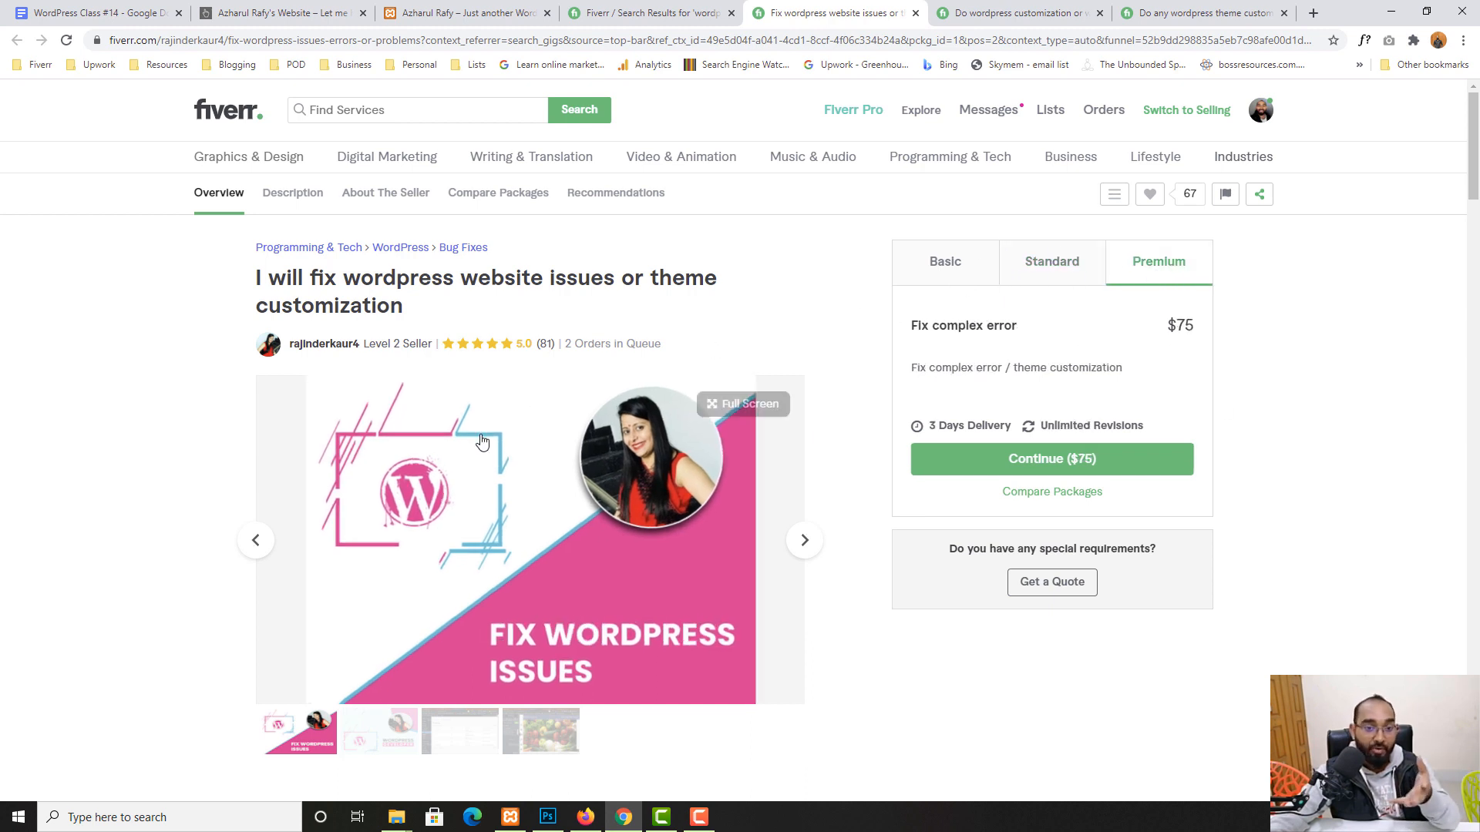
pyautogui.click(915, 14)
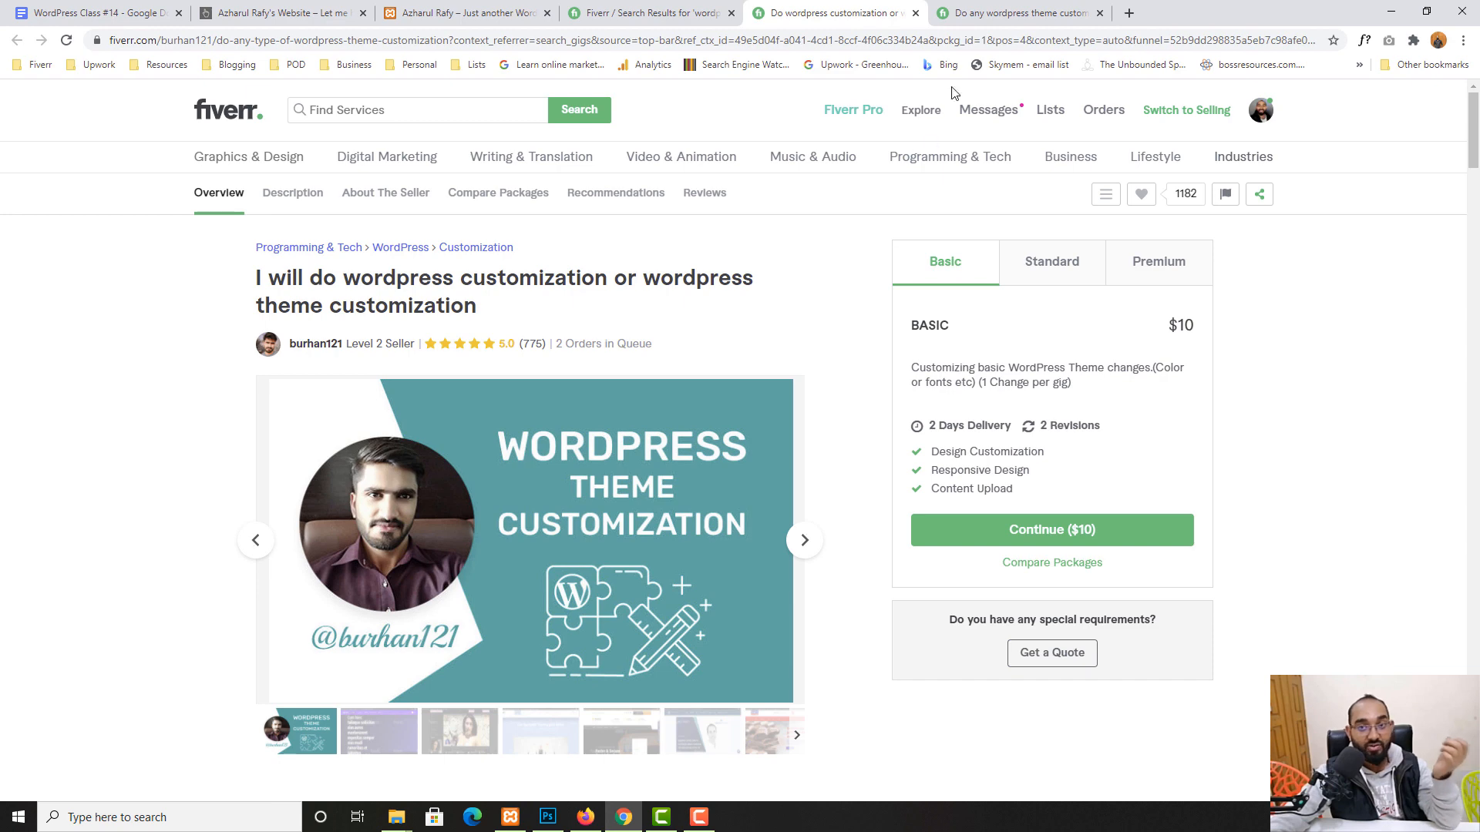
# - Revisit the remaining gig tabs and the search results' count of available services
pyautogui.click(999, 13)
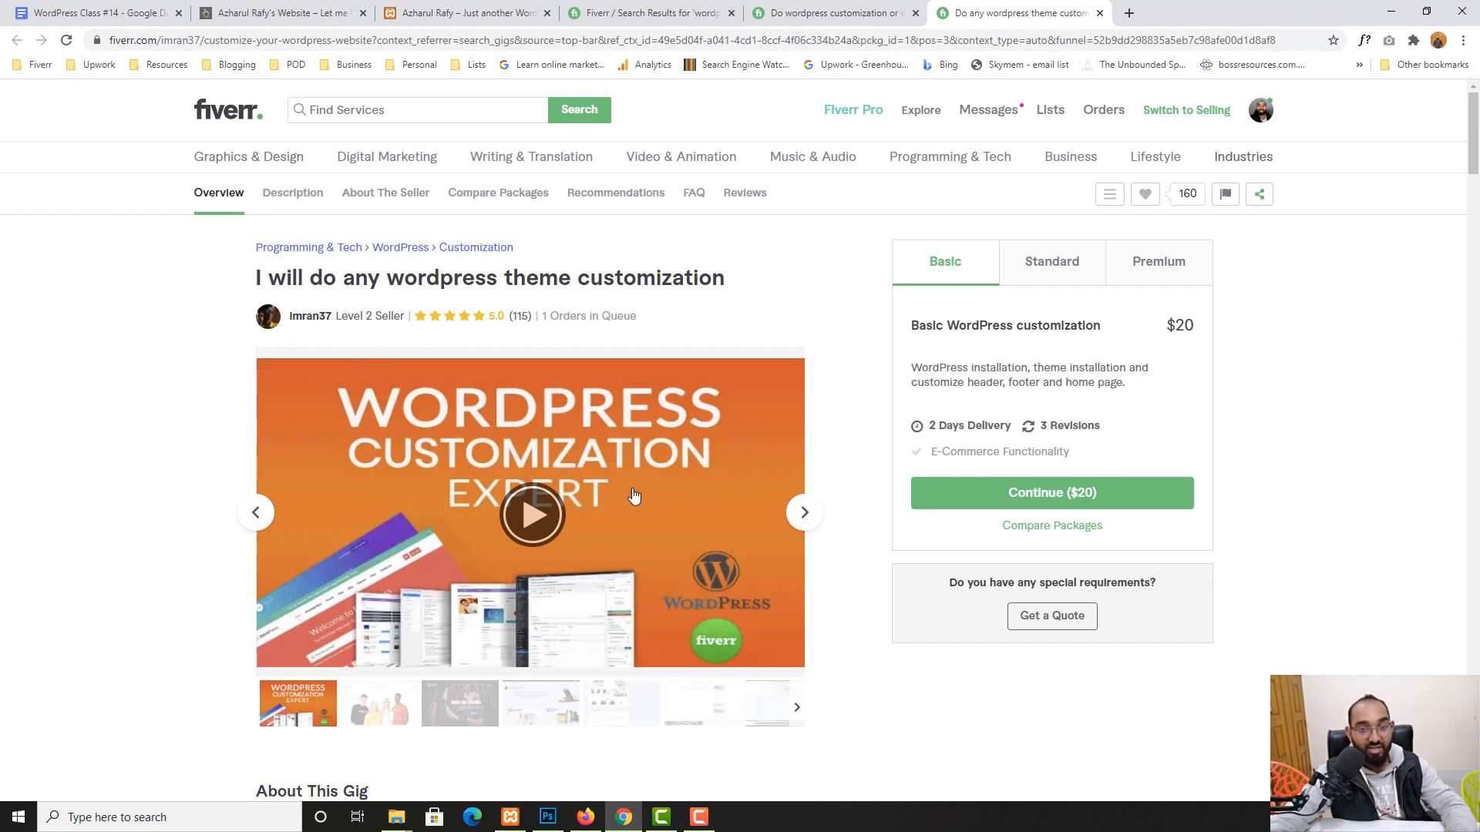
pyautogui.click(841, 10)
pyautogui.click(652, 12)
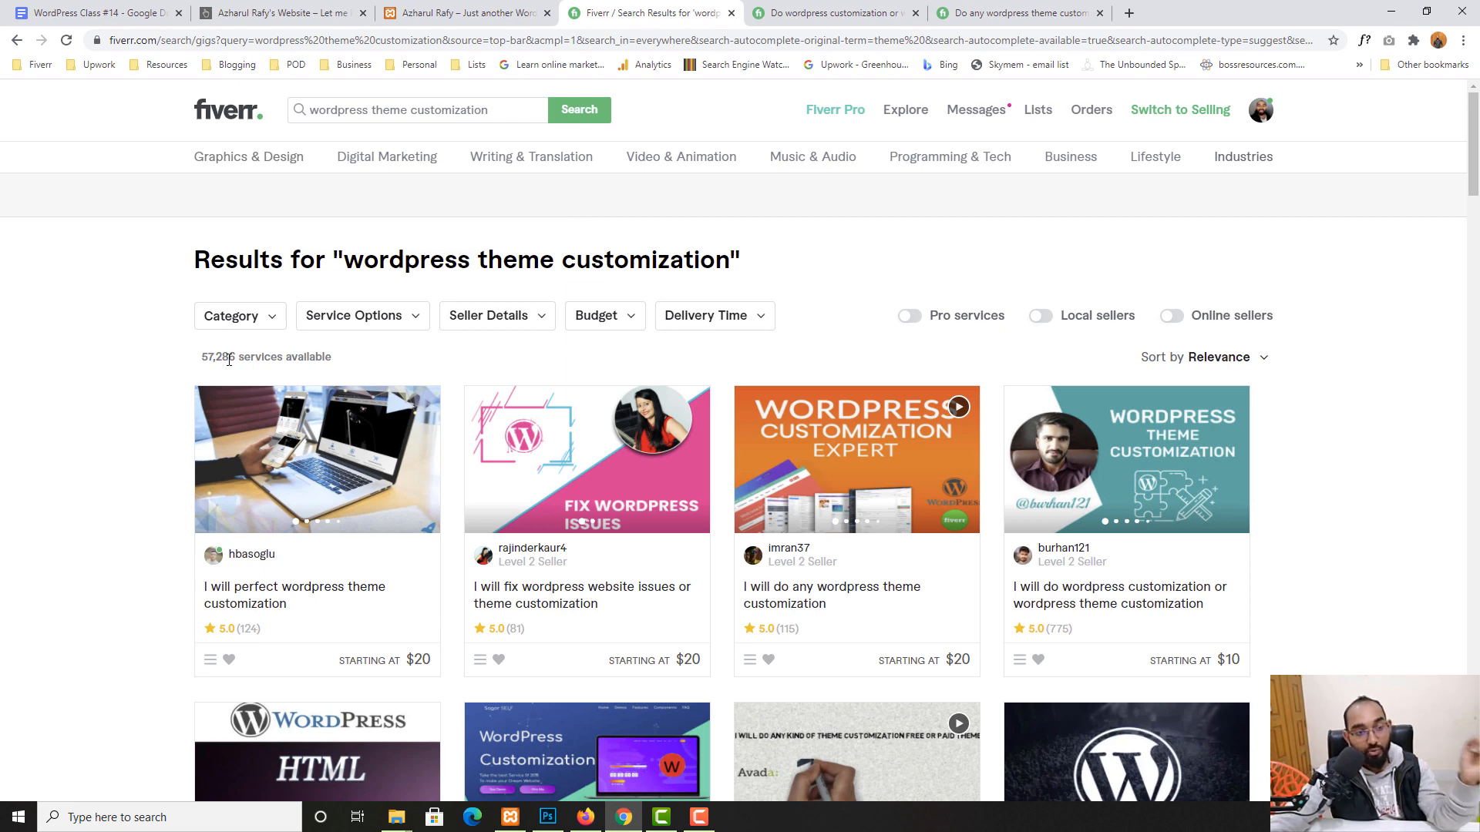
pyautogui.moveTo(235, 362); pyautogui.dragTo(173, 366)
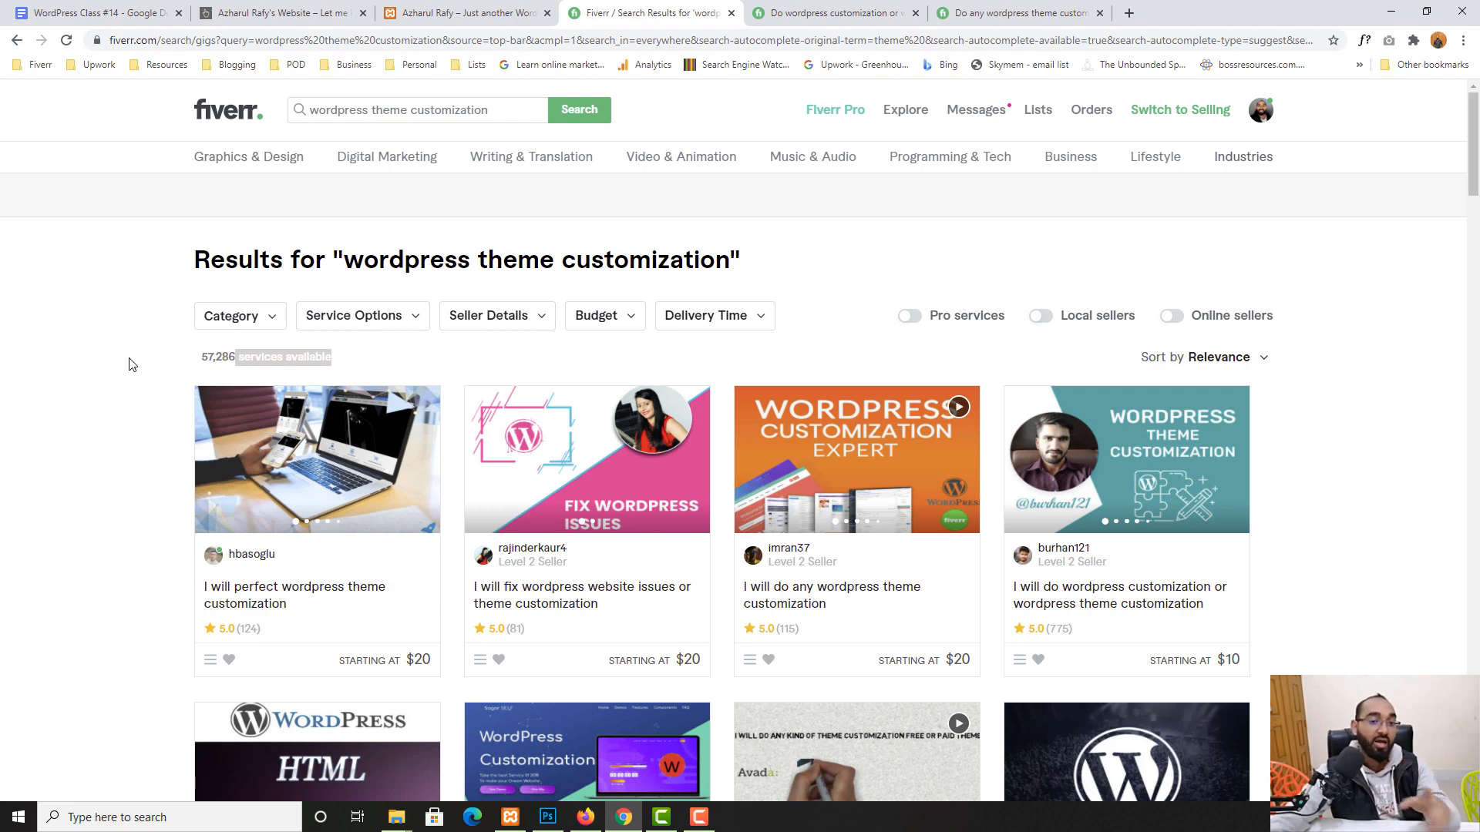
pyautogui.click(849, 17)
pyautogui.click(719, 13)
# - Close the search results and remaining gig tabs, returning to the local WordPress home page
pyautogui.click(732, 14)
pyautogui.click(731, 14)
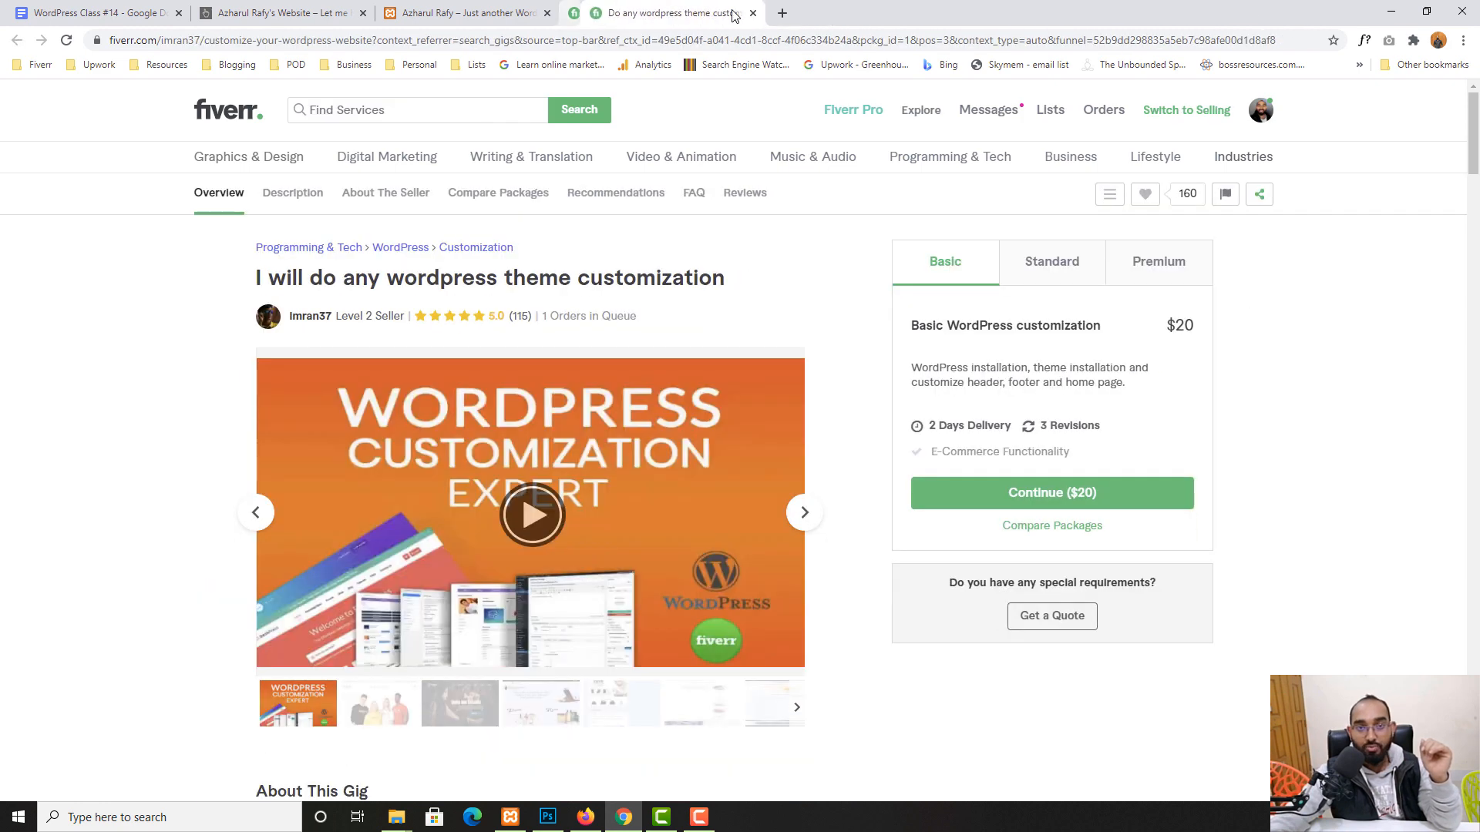
pyautogui.click(733, 14)
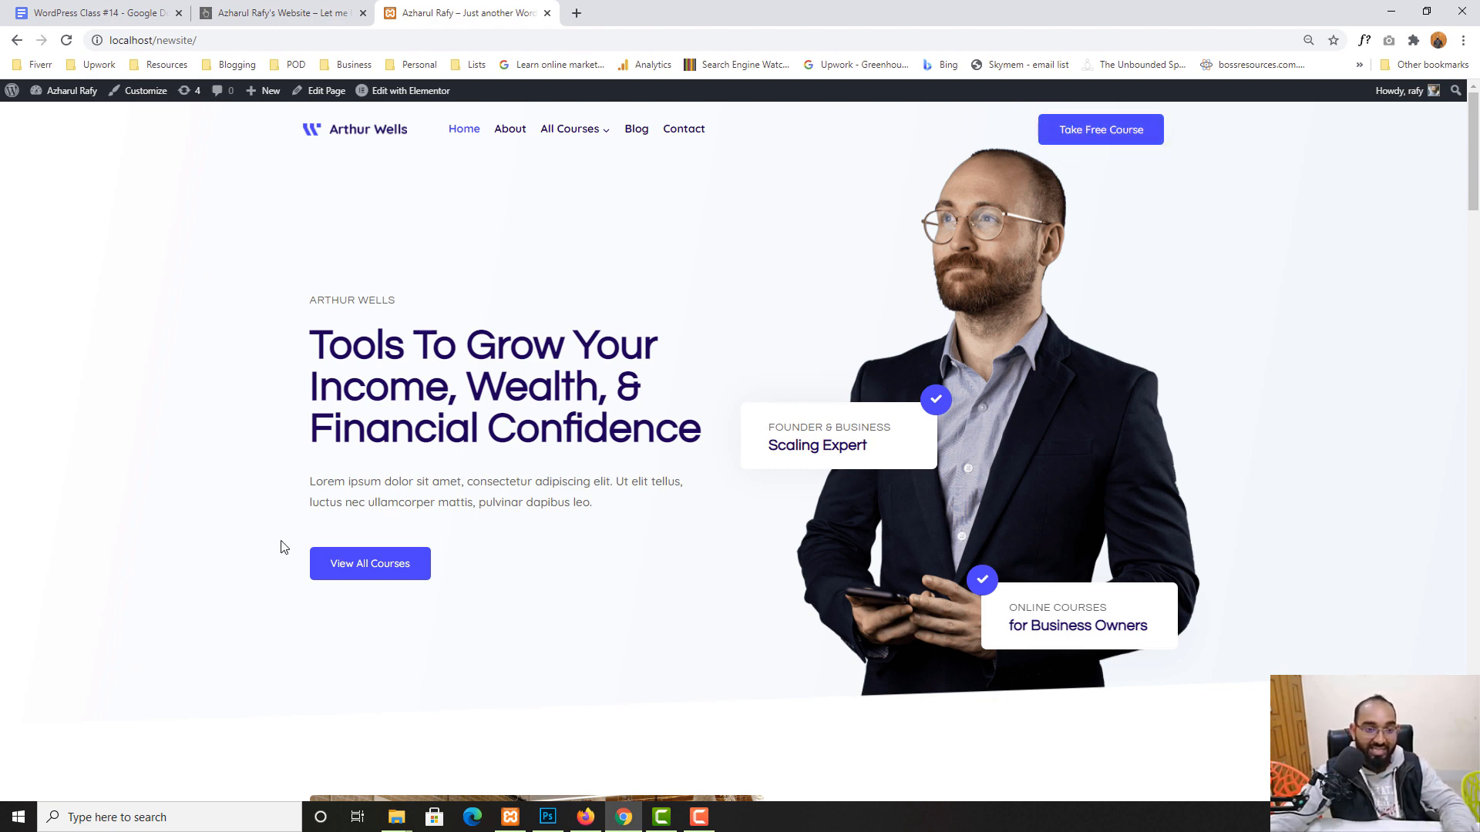
# - Launch the Kadence Customizer from the Customize link in the front-end admin bar
pyautogui.scroll(-2, 301, 571)
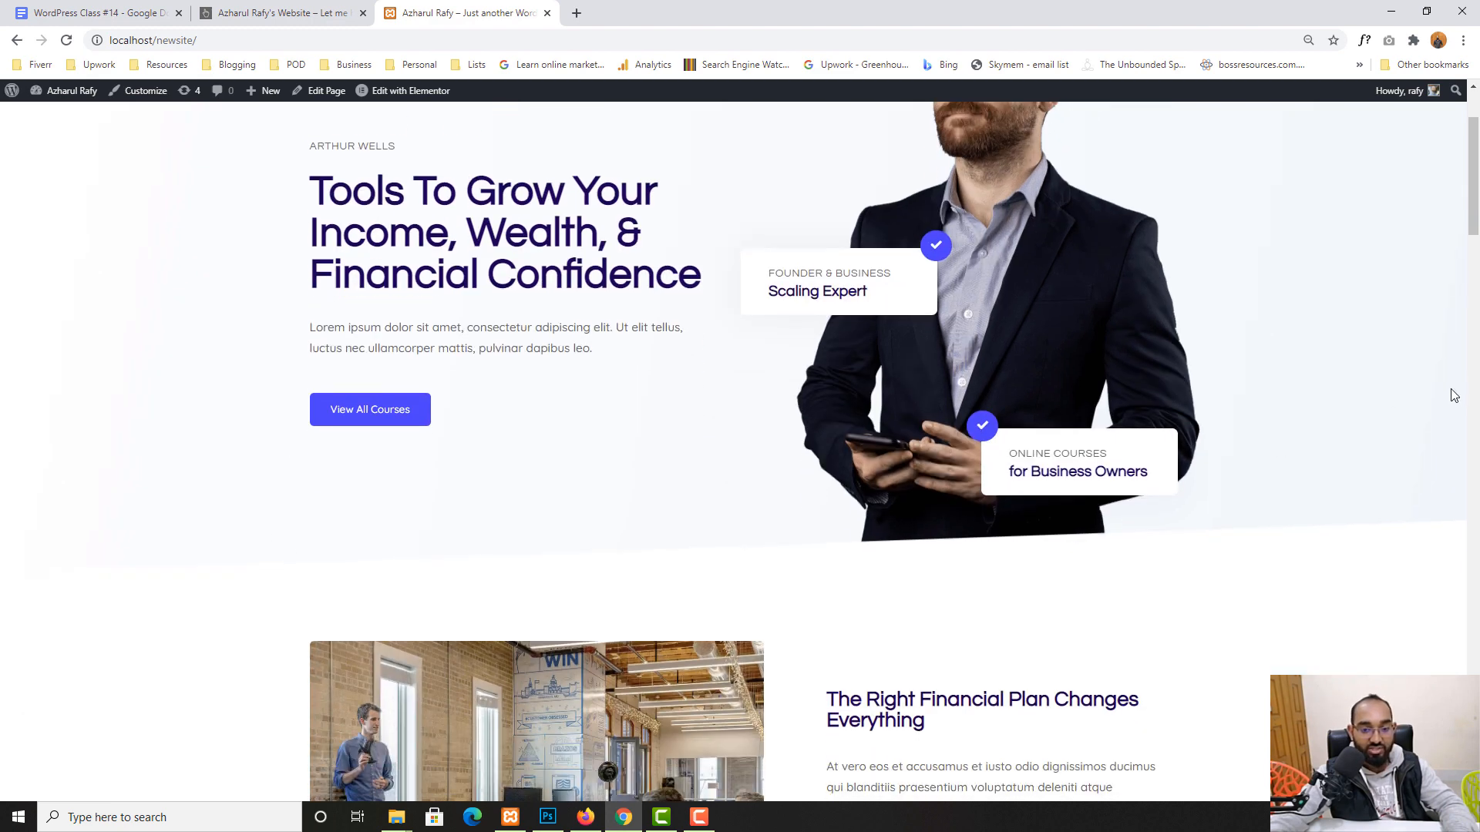
pyautogui.scroll(2, 299, 578)
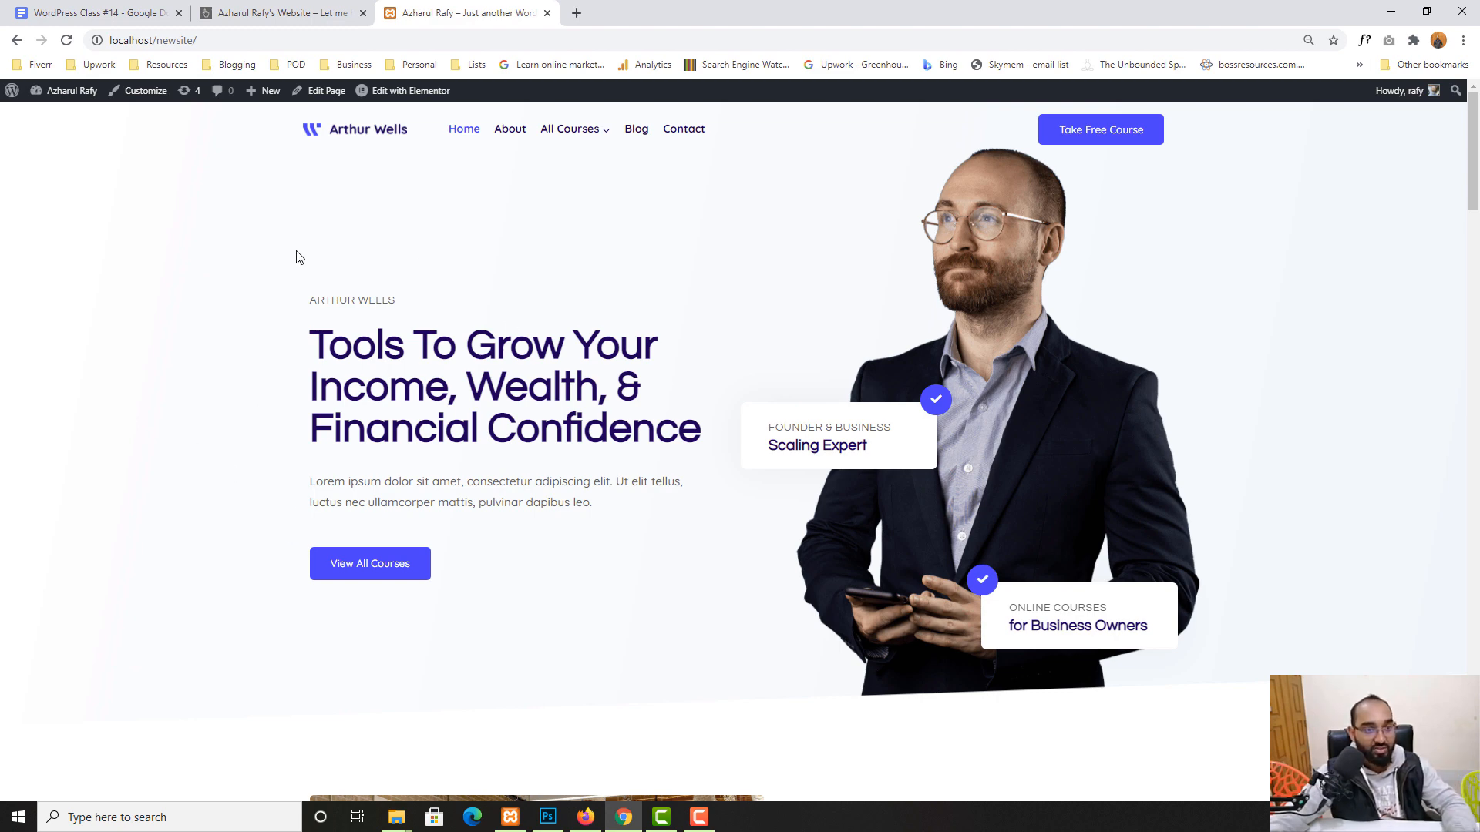
pyautogui.click(137, 100)
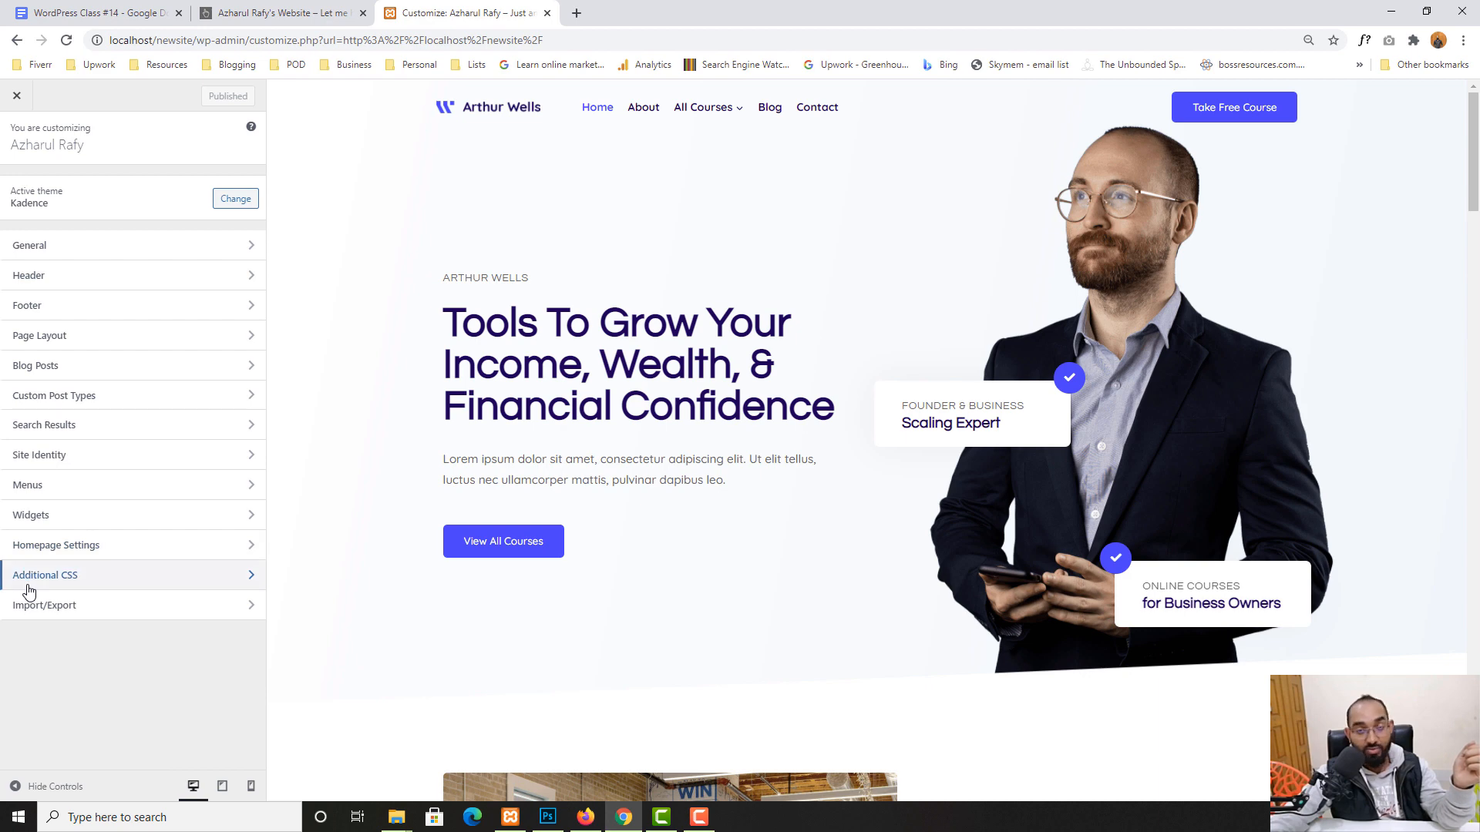
# - Glance at General settings, then go into Header and open the Logo's Site Identity settings
pyautogui.click(50, 245)
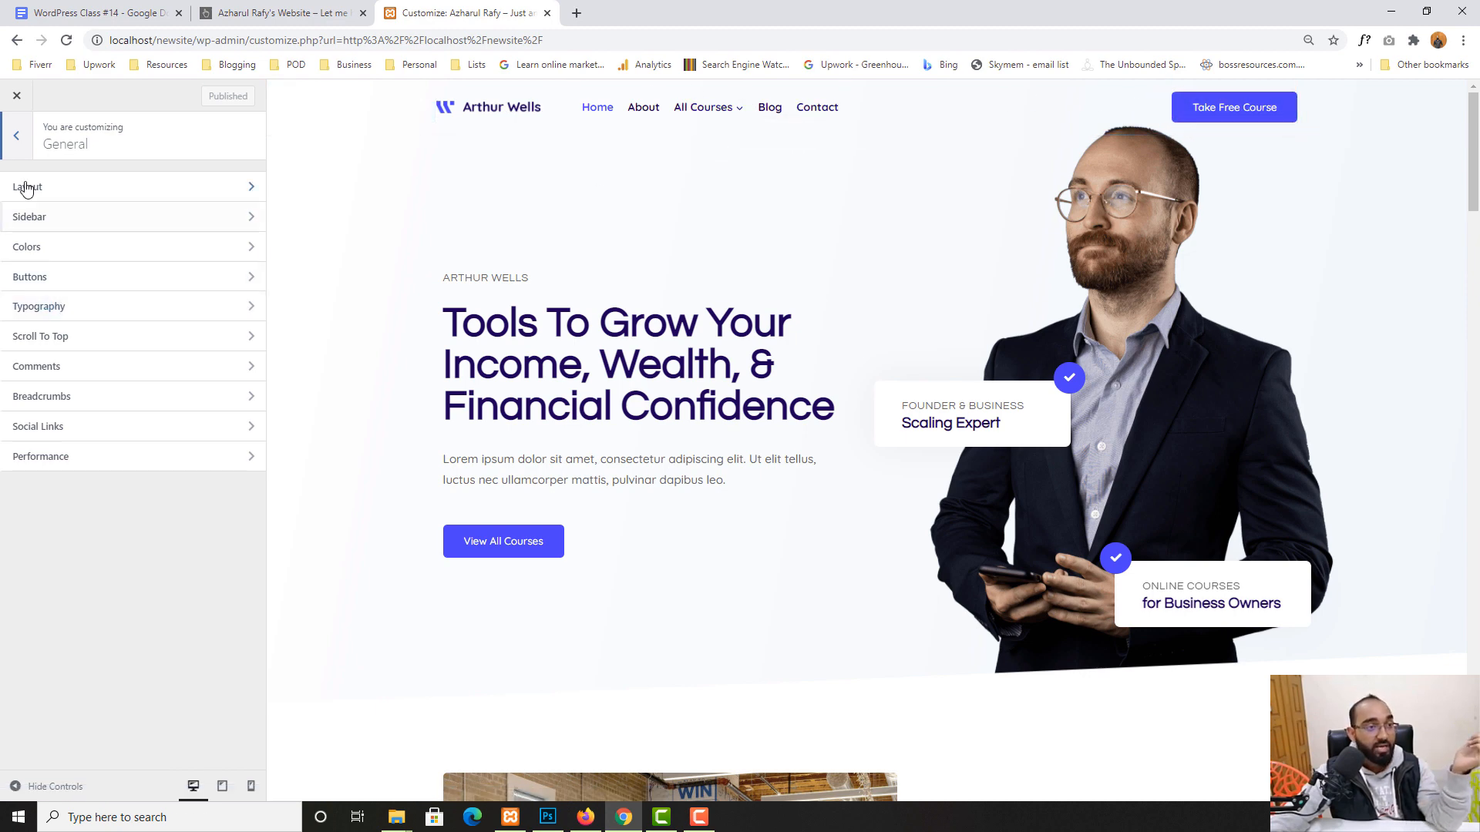
pyautogui.click(17, 138)
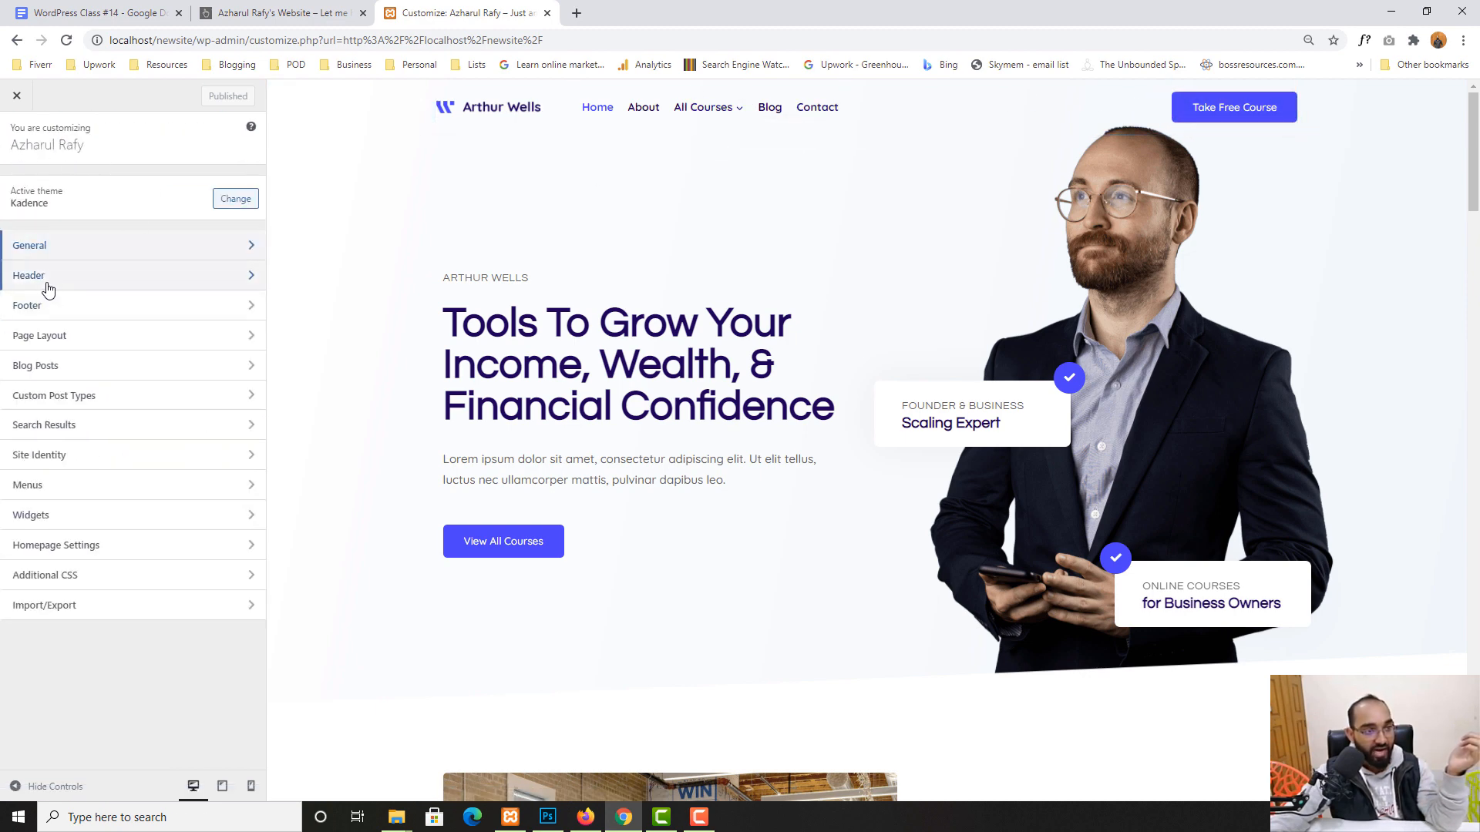
pyautogui.click(72, 287)
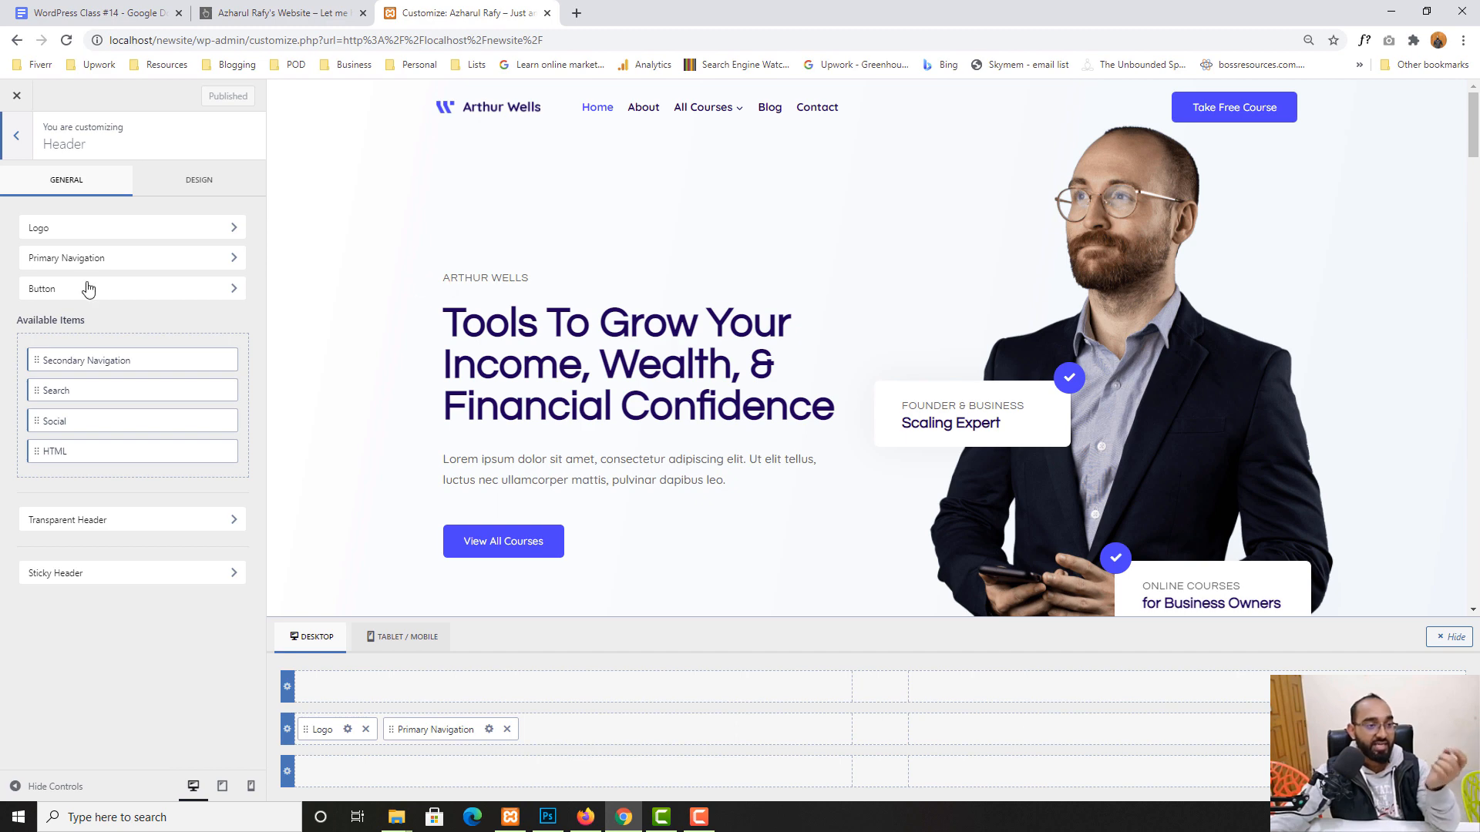
pyautogui.click(67, 229)
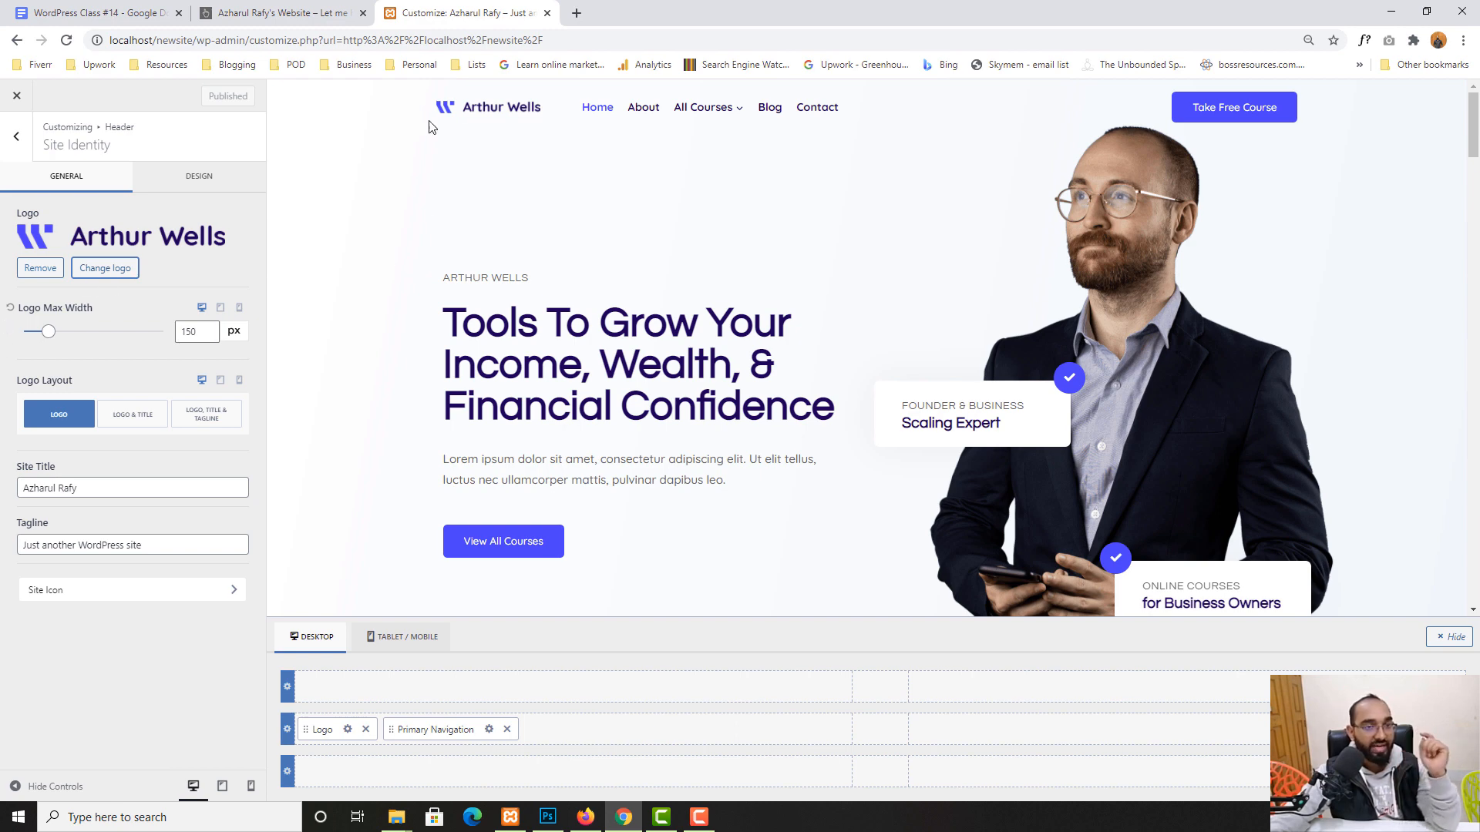
# - Remove the Arthur Wells logo and upload ra.png as the new logo, skipping cropping
pyautogui.click(40, 268)
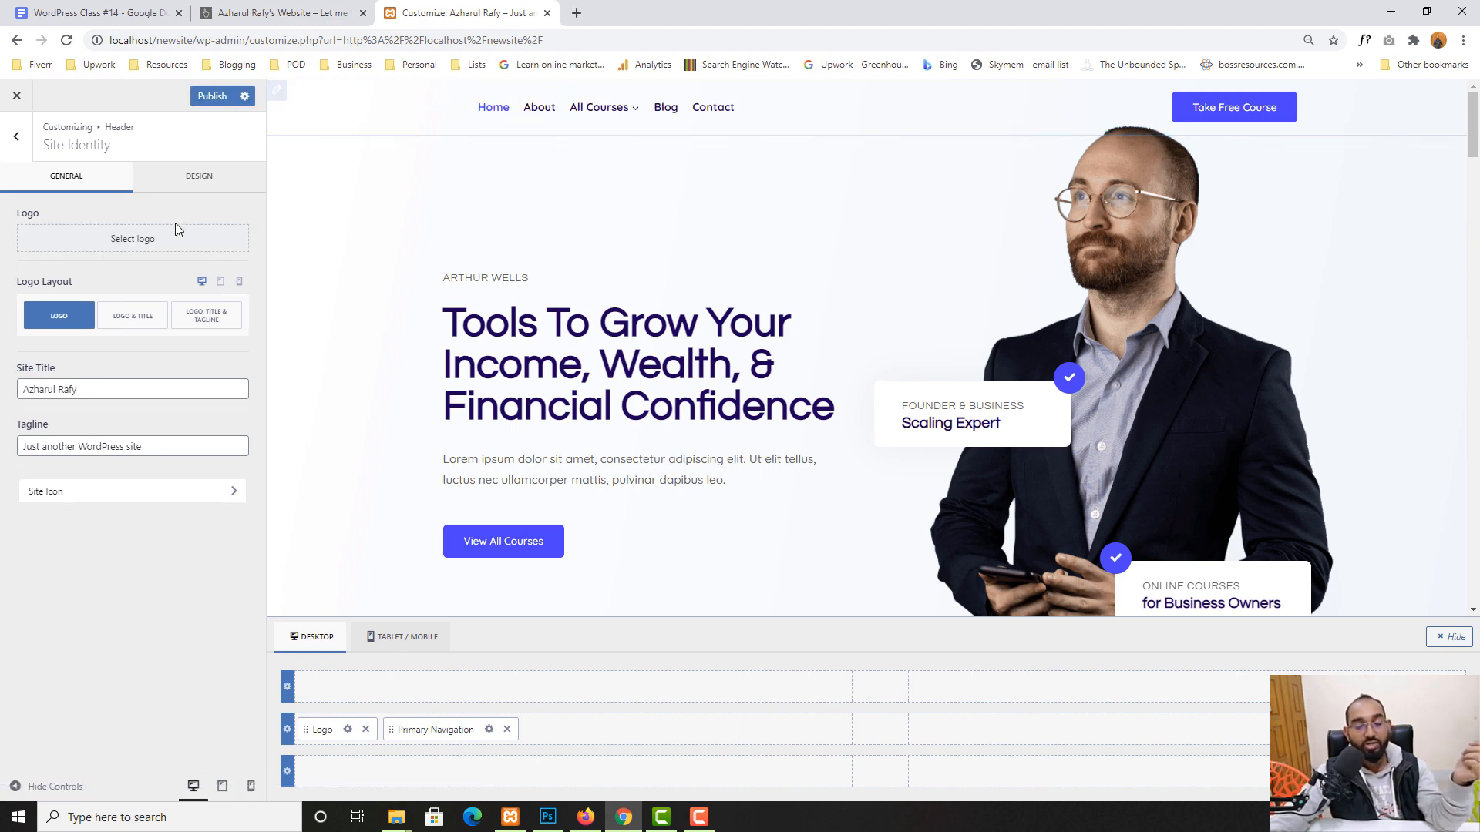
pyautogui.click(128, 245)
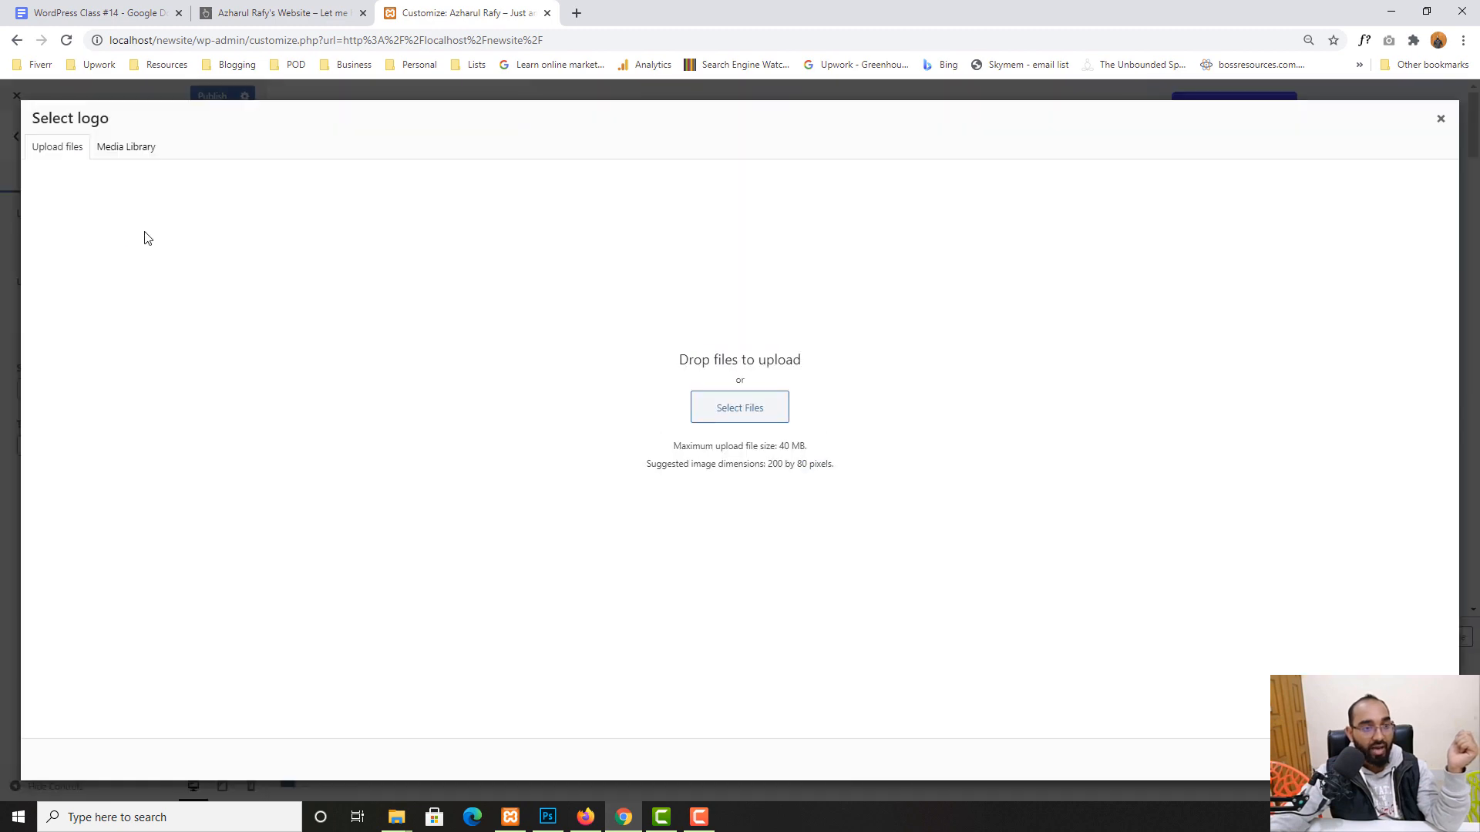
pyautogui.click(753, 421)
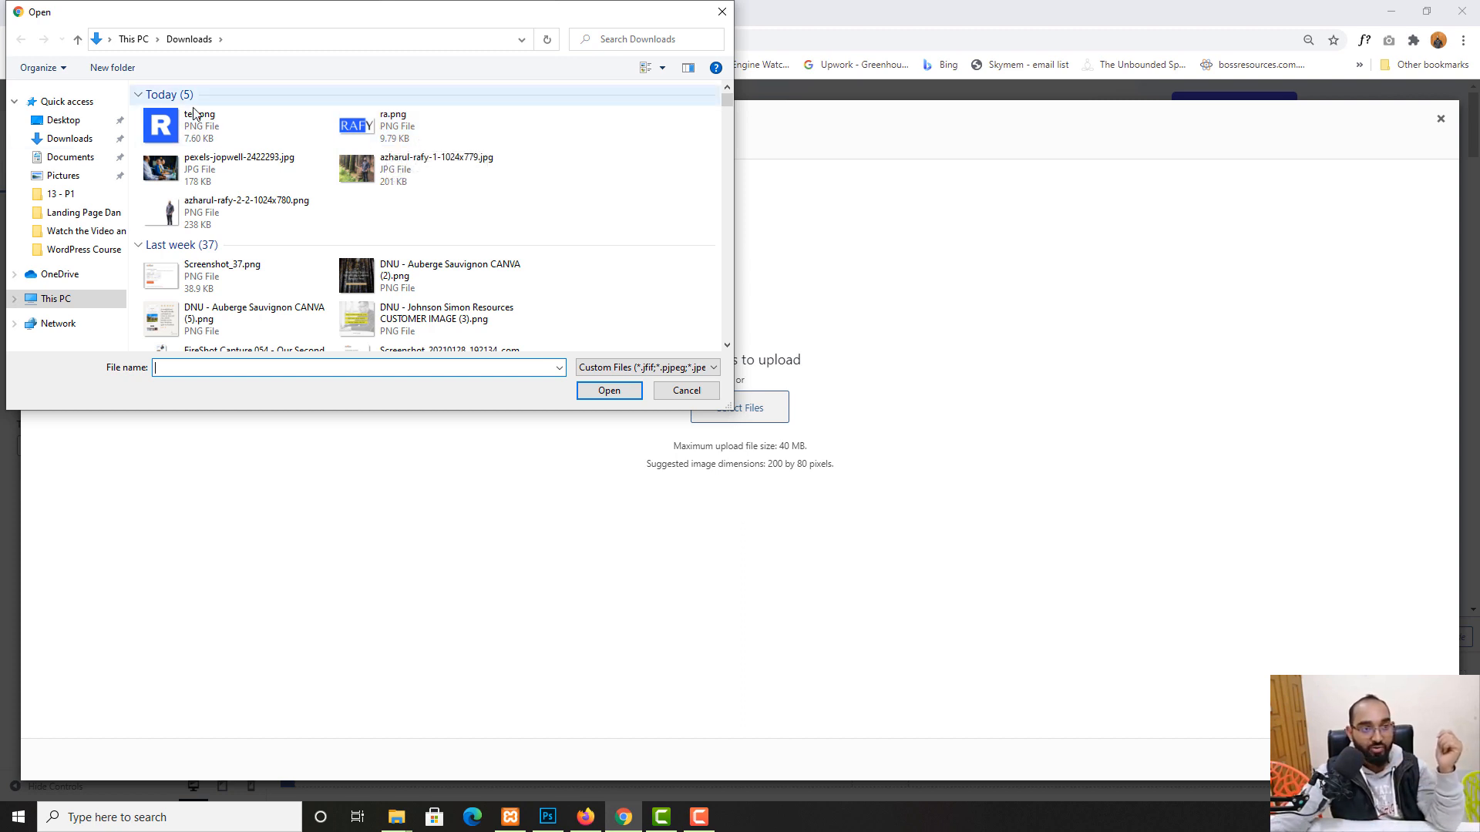
pyautogui.click(401, 132)
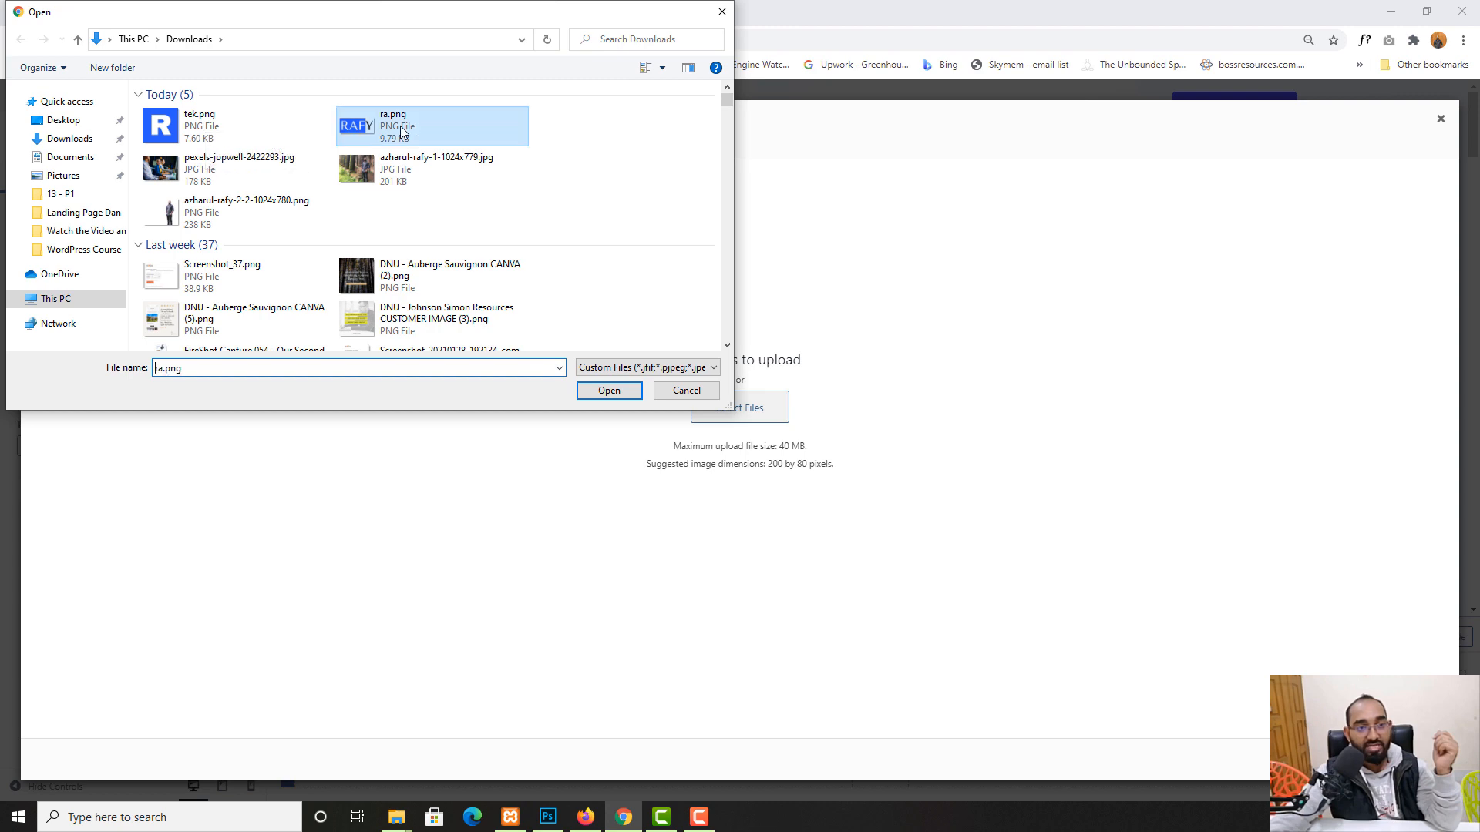
pyautogui.click(609, 393)
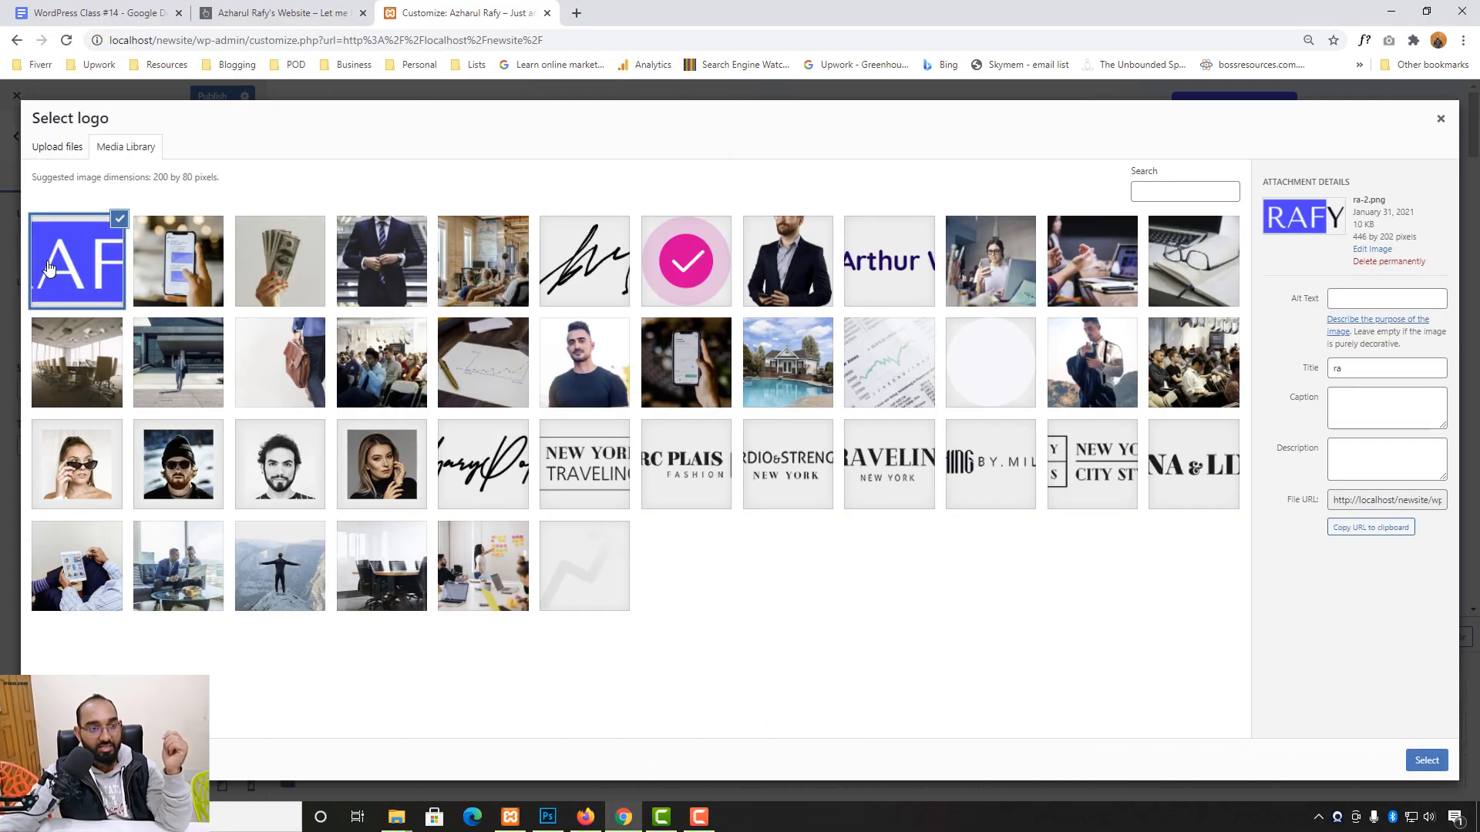
pyautogui.click(1428, 763)
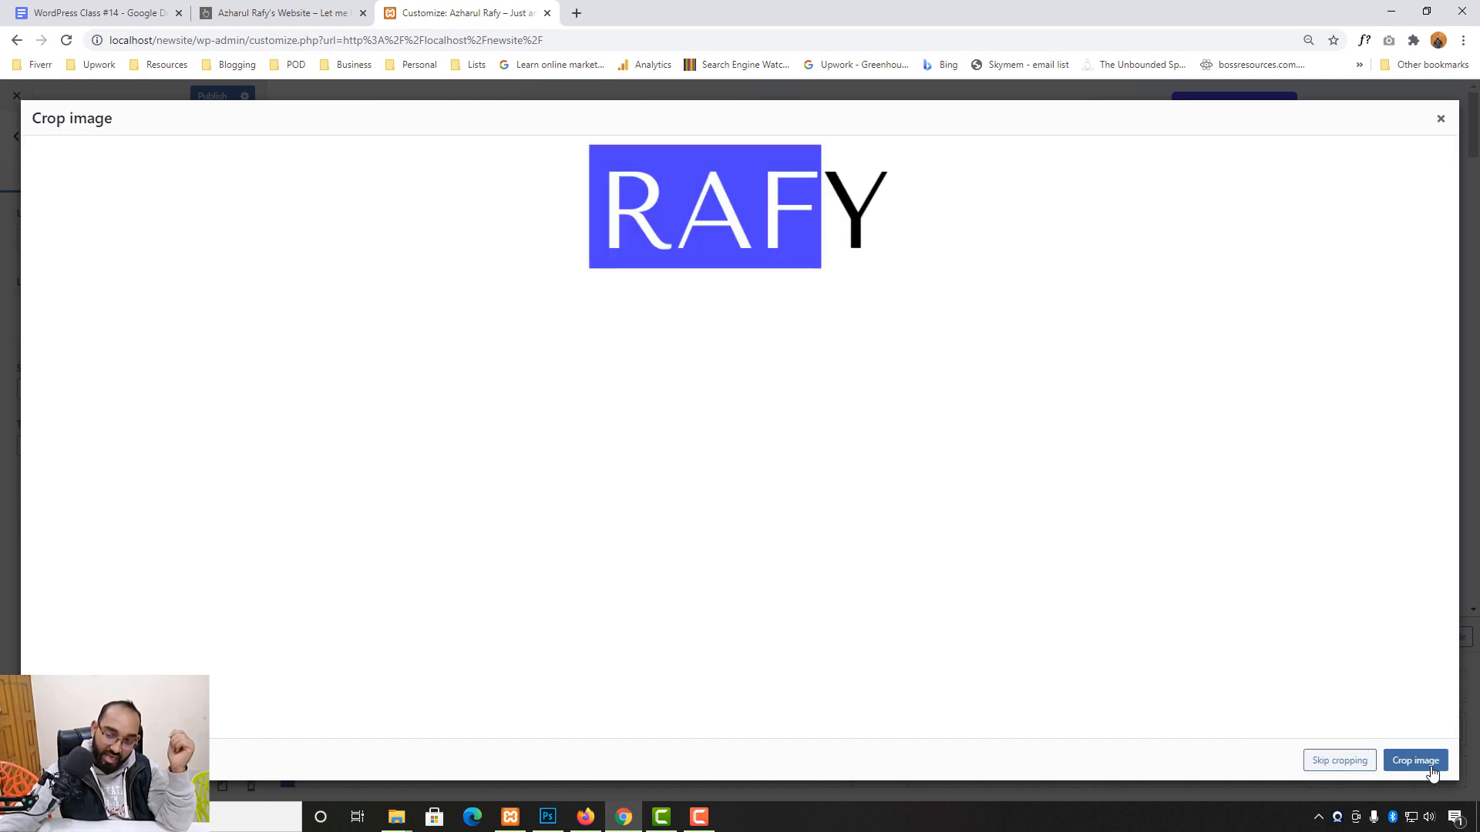
pyautogui.click(1339, 763)
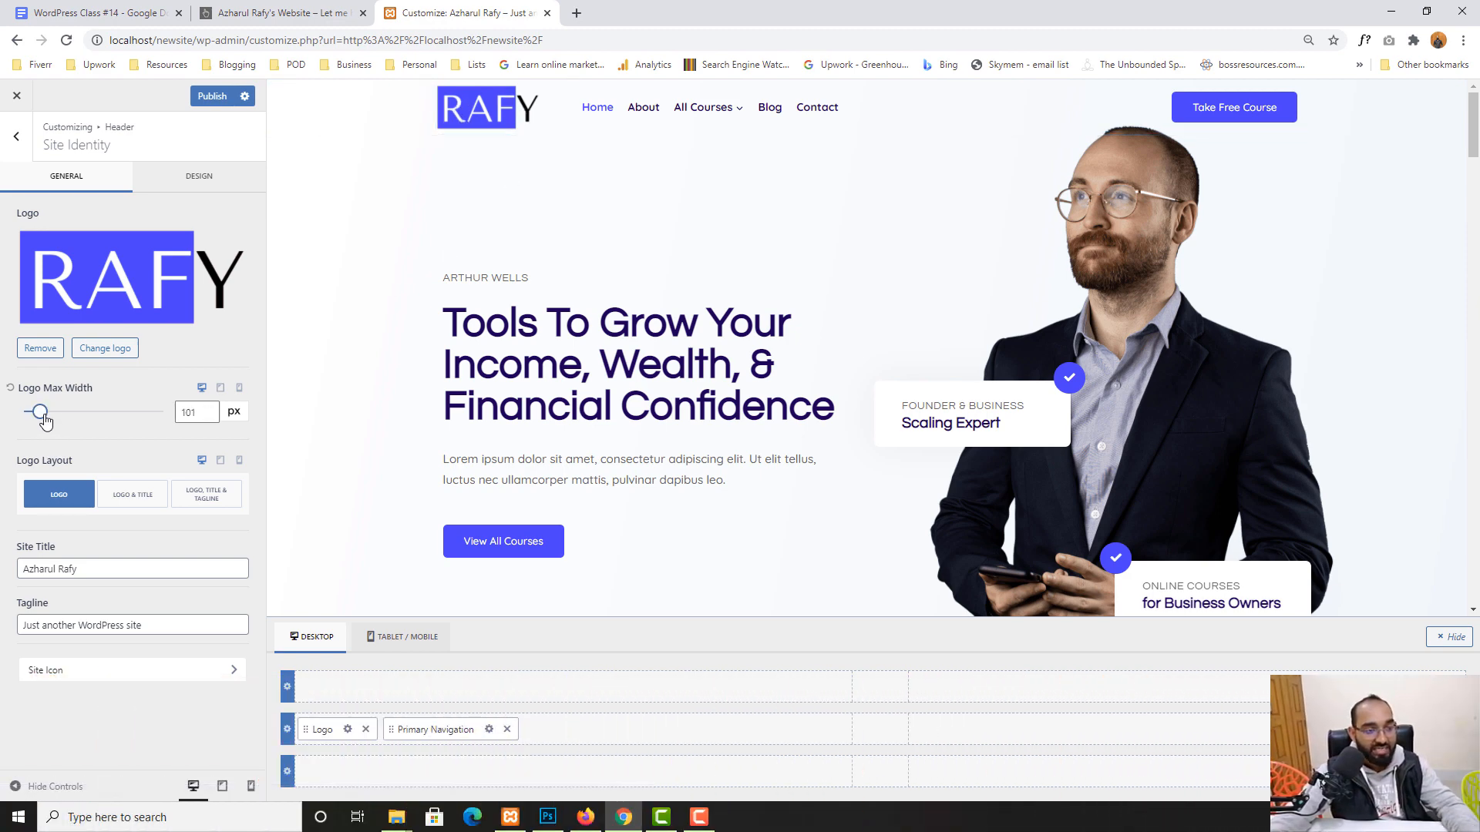
# - Set the logo's maximum width to 100 px
pyautogui.moveTo(45, 420)
pyautogui.mouseDown()
pyautogui.moveTo(142, 417)
pyautogui.moveTo(31, 416)
pyautogui.moveTo(140, 418)
pyautogui.moveTo(47, 419)
pyautogui.mouseUp()
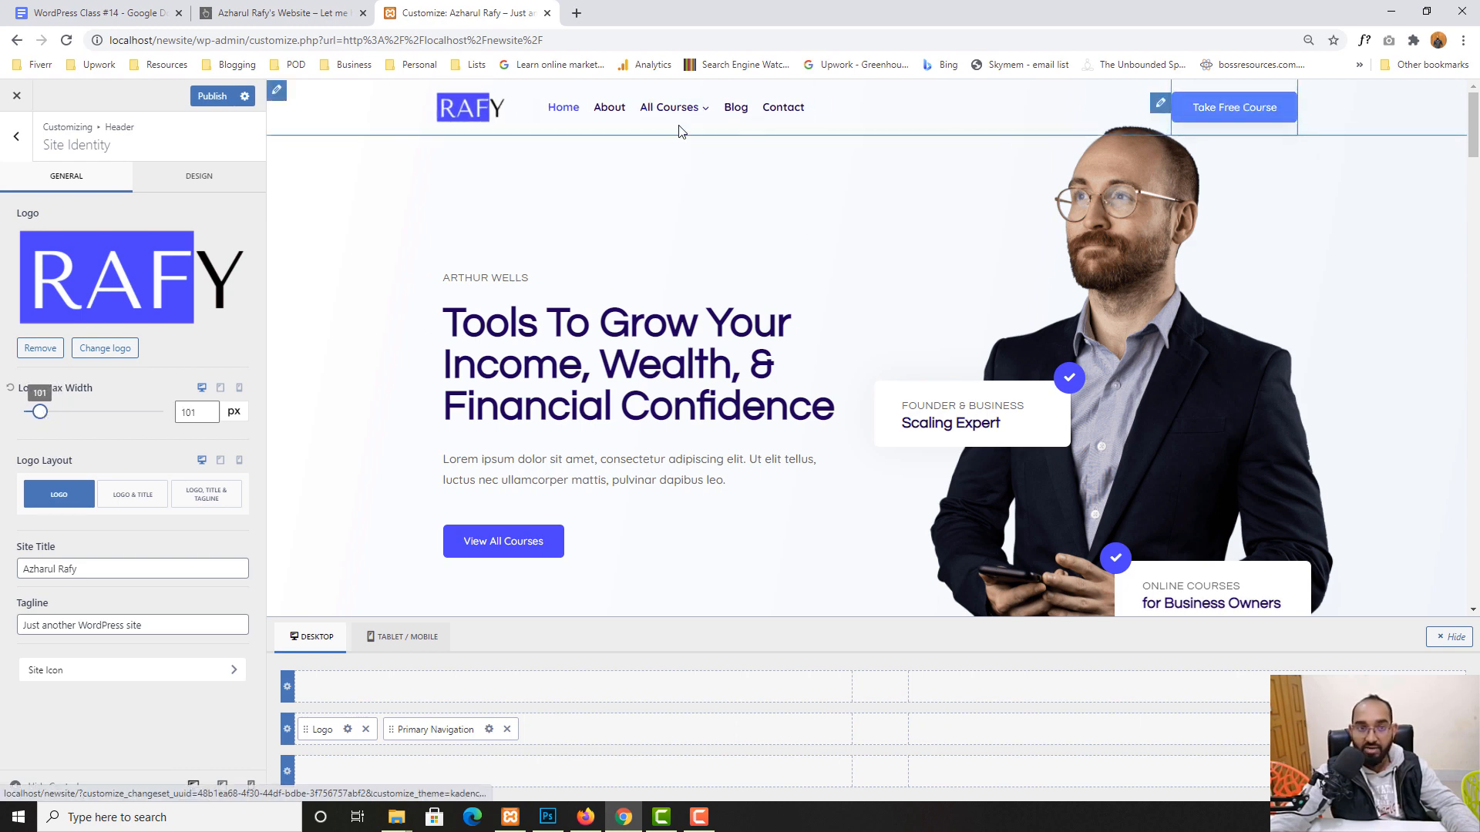
pyautogui.click(191, 416)
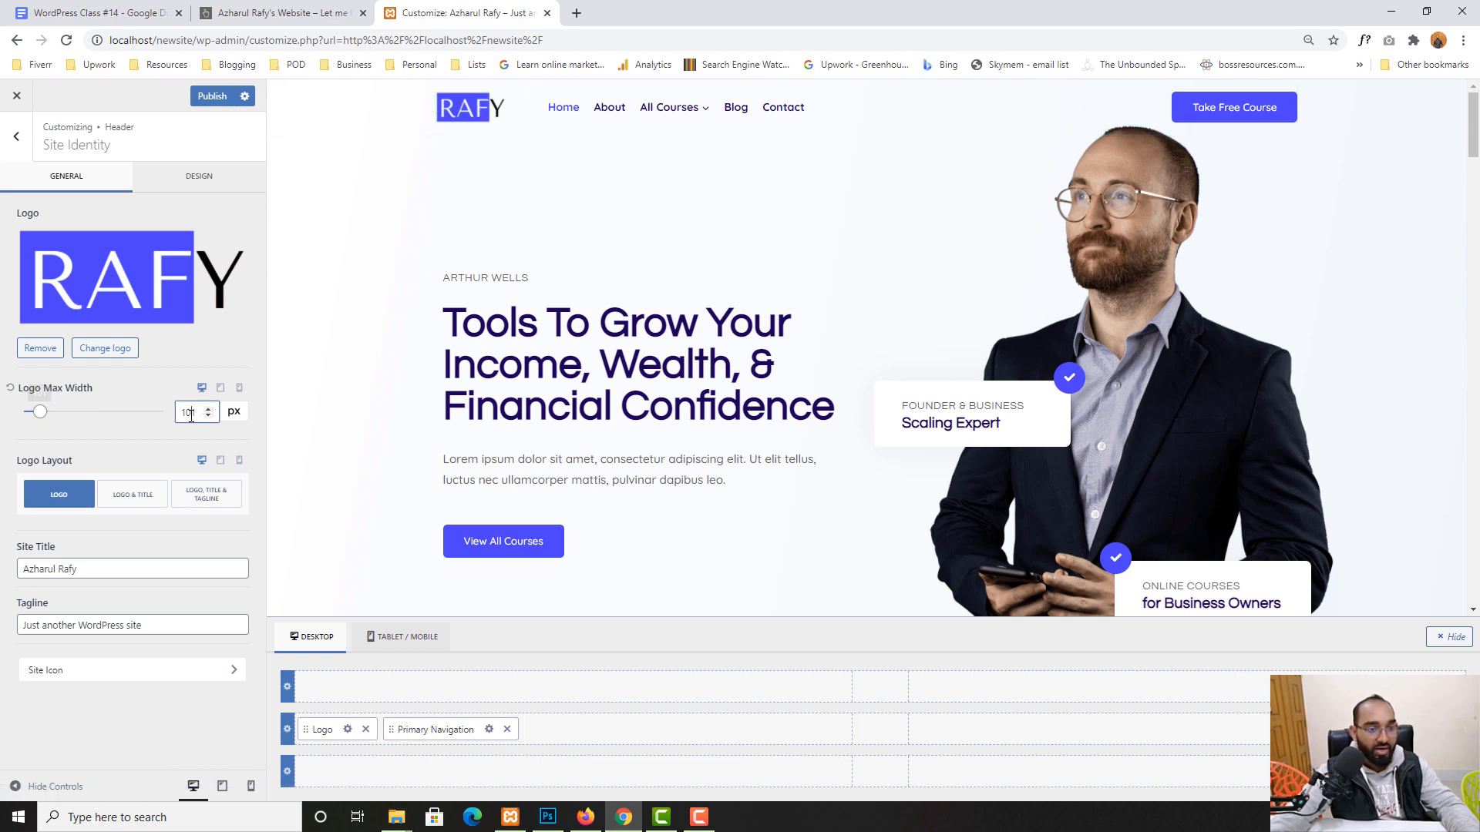
pyautogui.write('100')
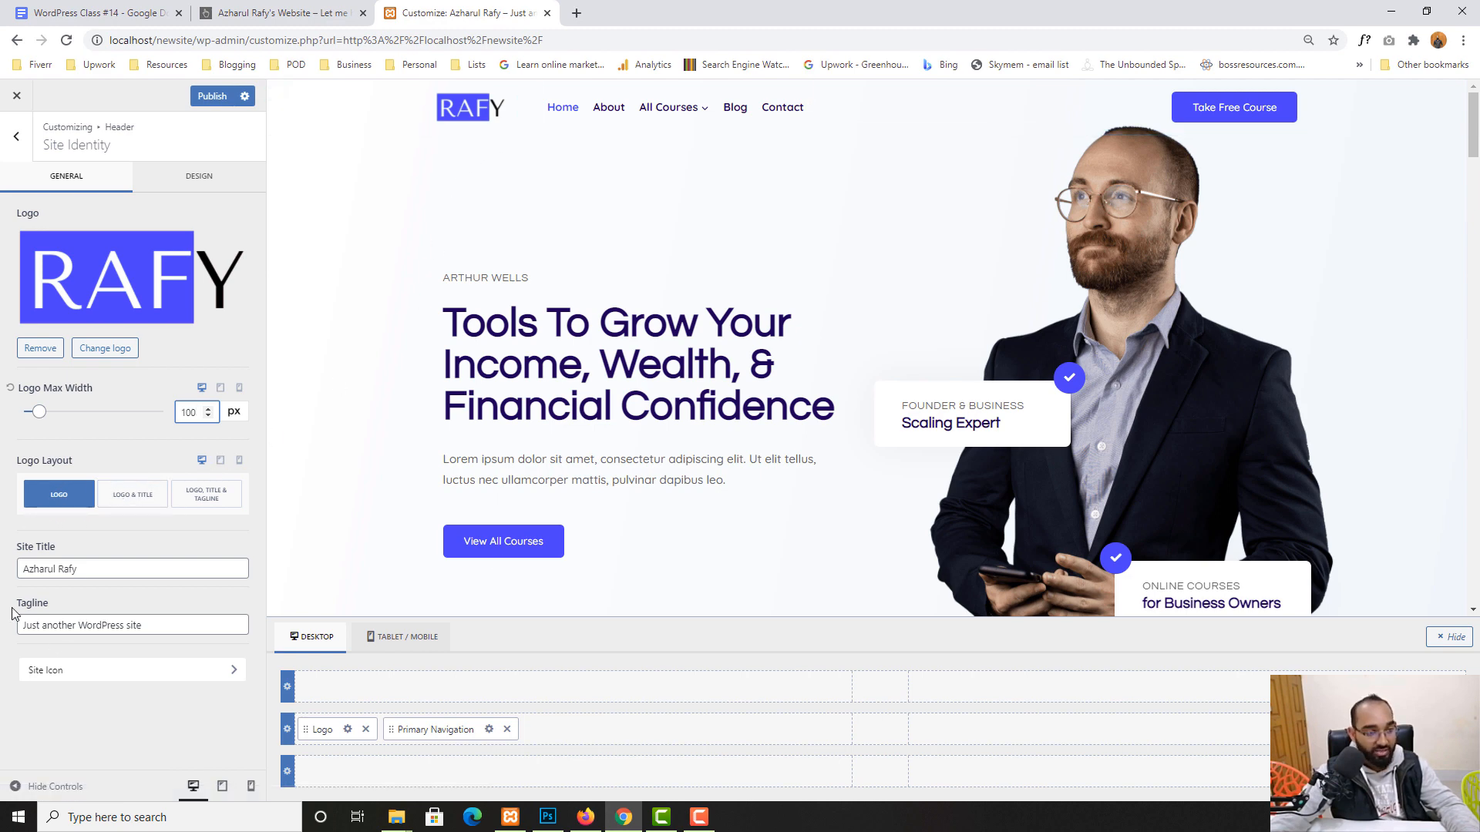
# - Try the Logo & Title and Logo, Title & Tagline layouts, then revert to Logo only
pyautogui.moveTo(124, 571); pyautogui.dragTo(11, 582)
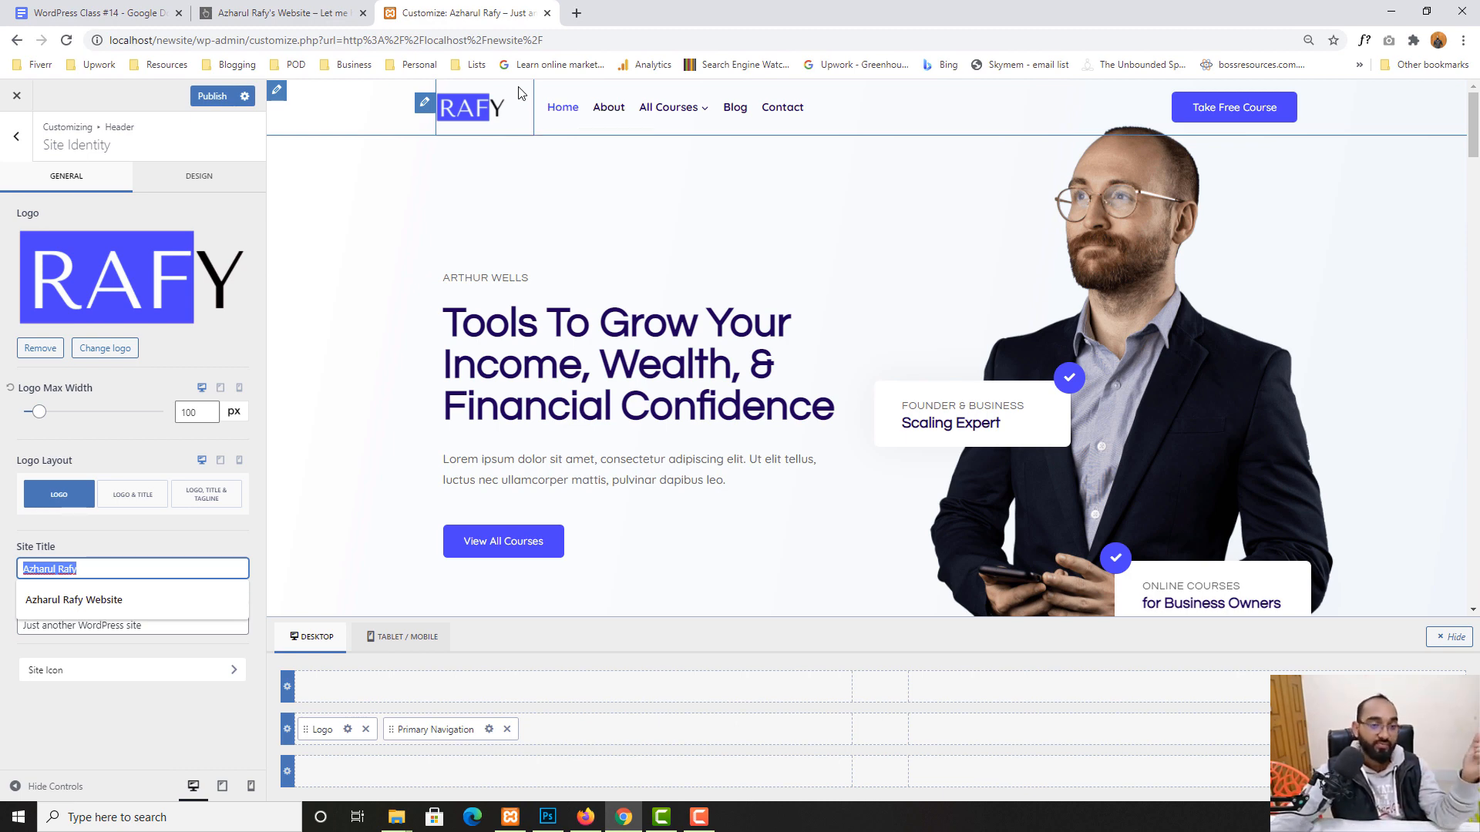
pyautogui.click(126, 505)
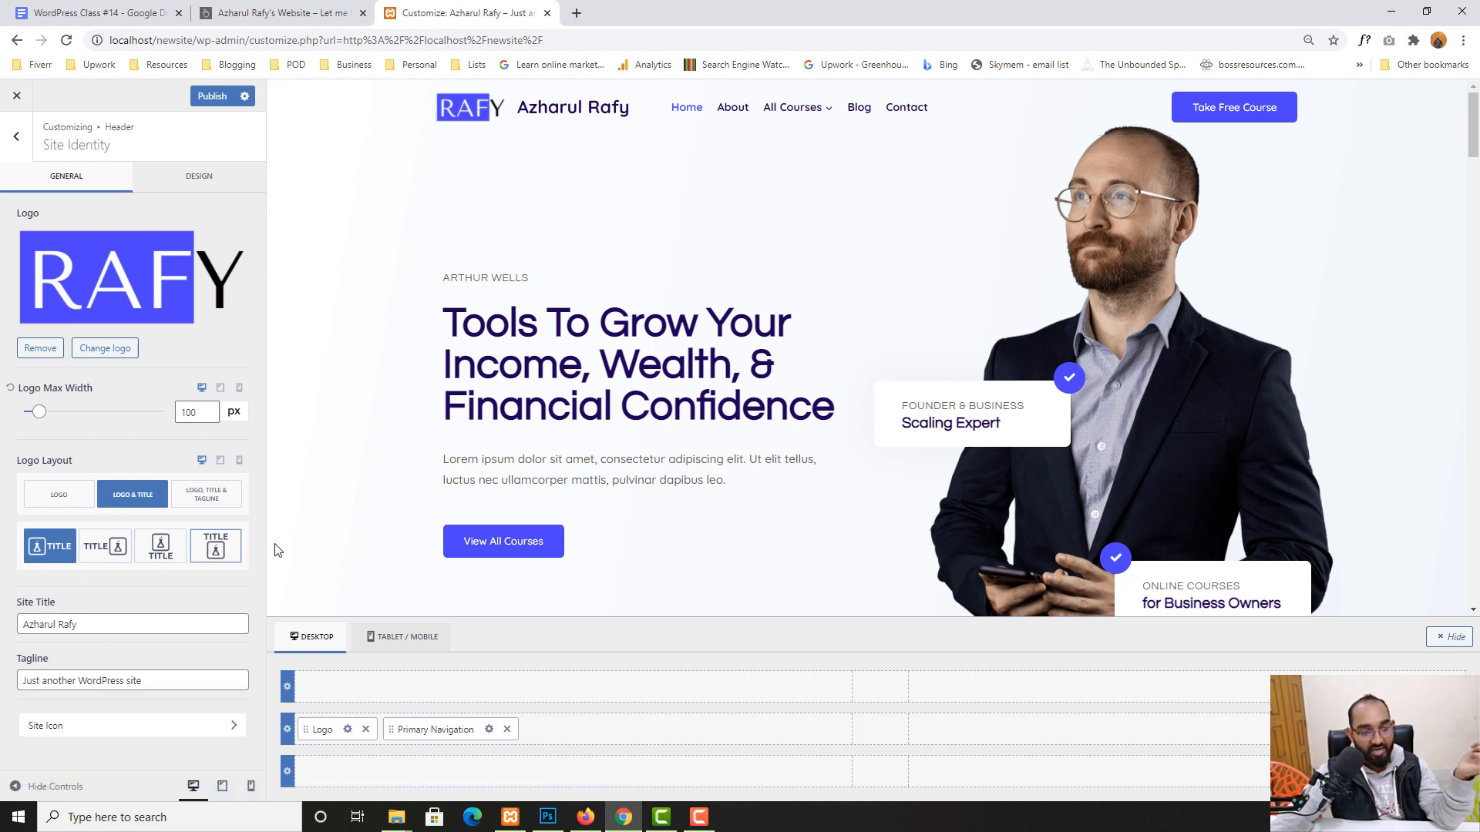
pyautogui.click(105, 558)
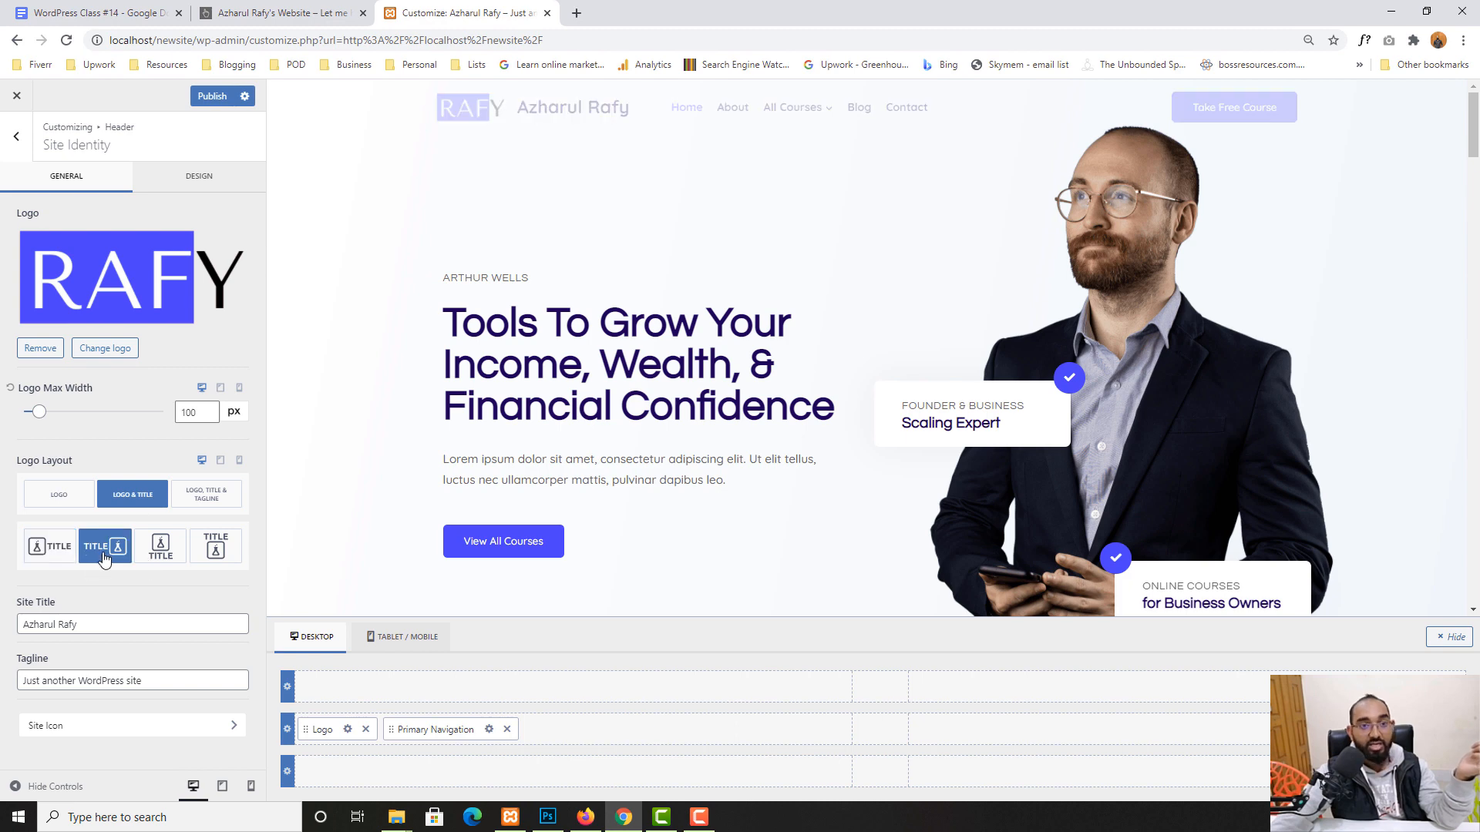
pyautogui.click(158, 559)
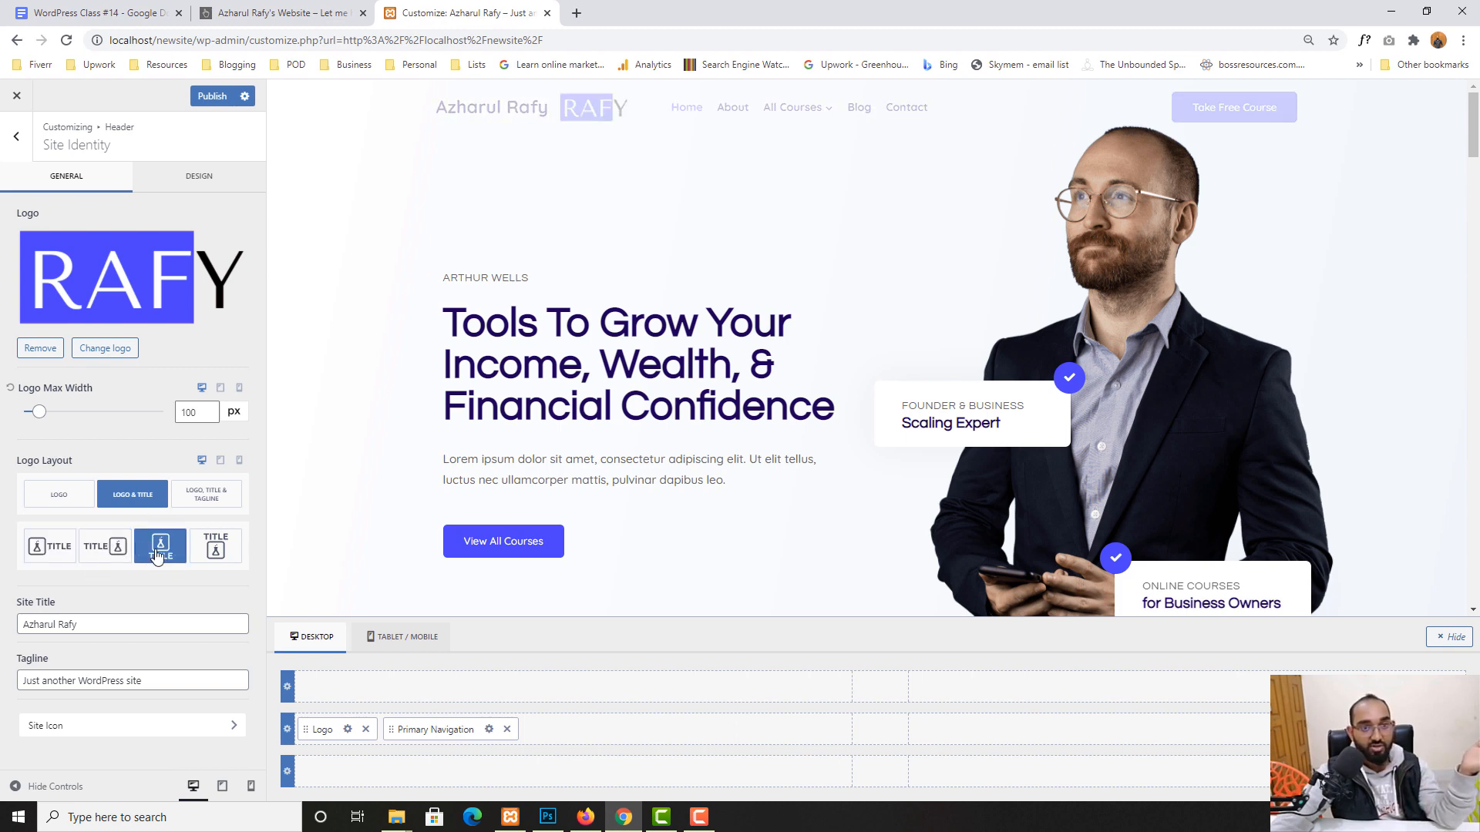
pyautogui.click(216, 547)
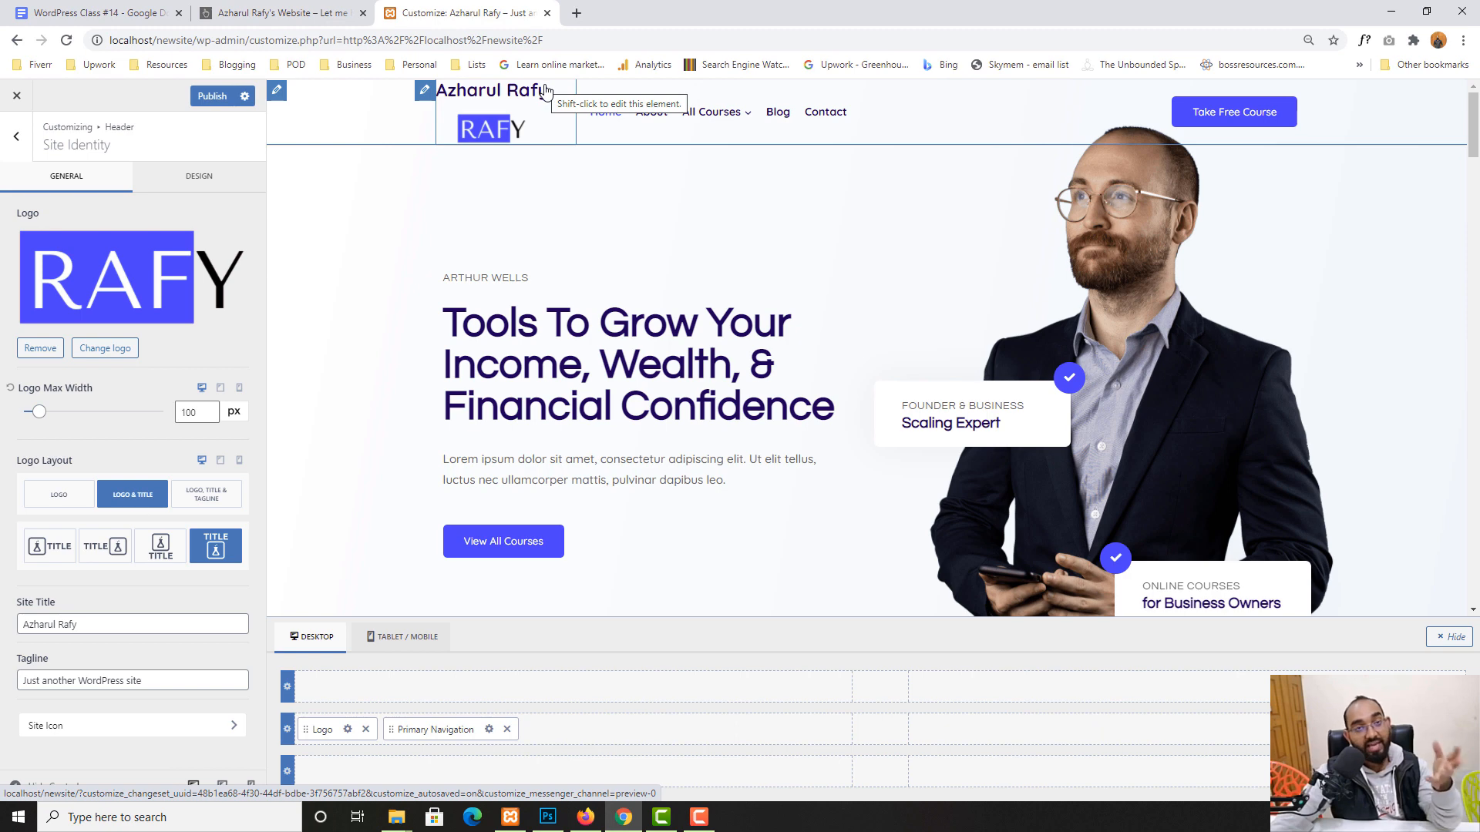
pyautogui.click(206, 495)
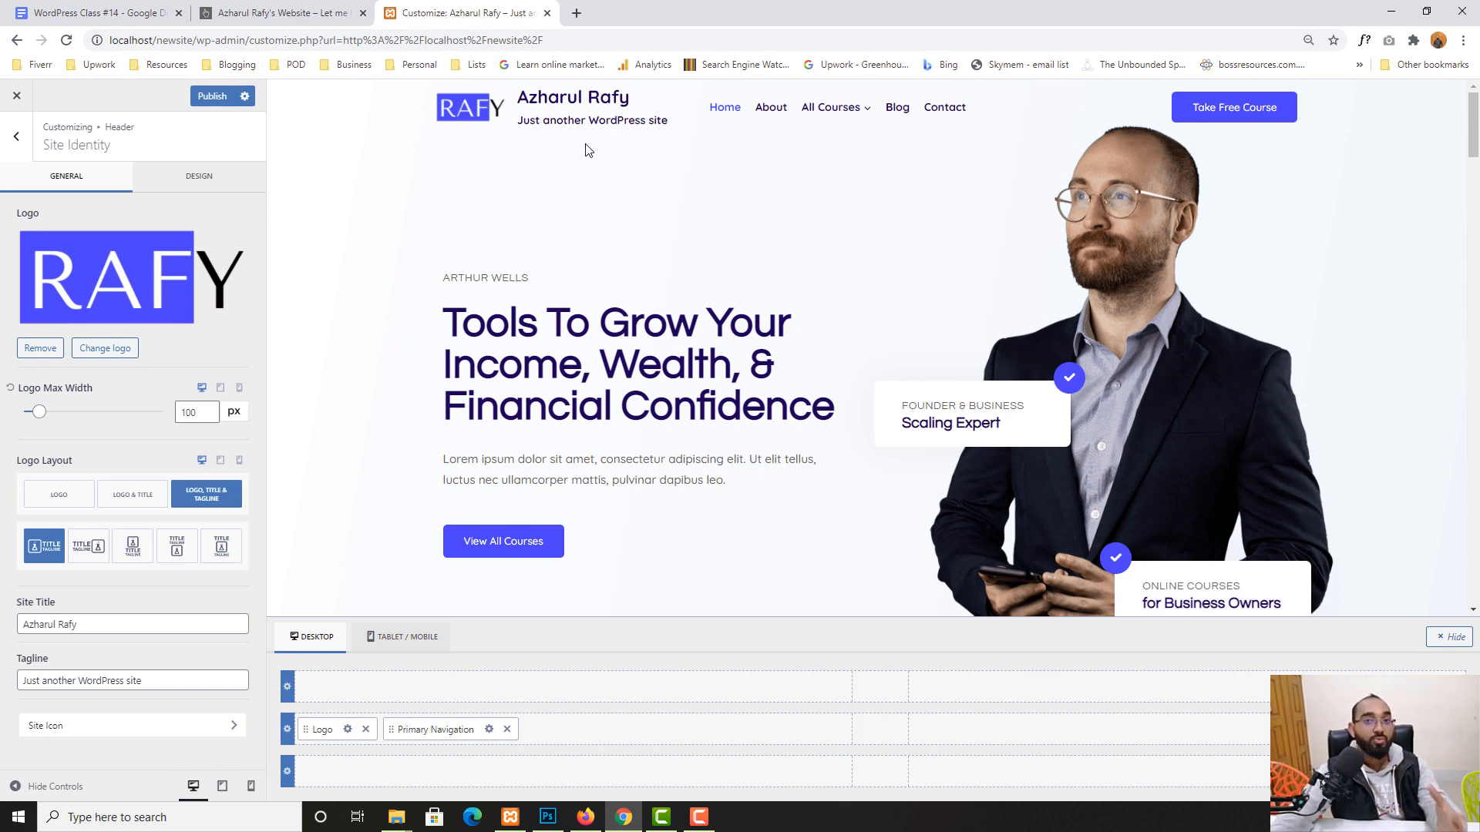
pyautogui.click(220, 546)
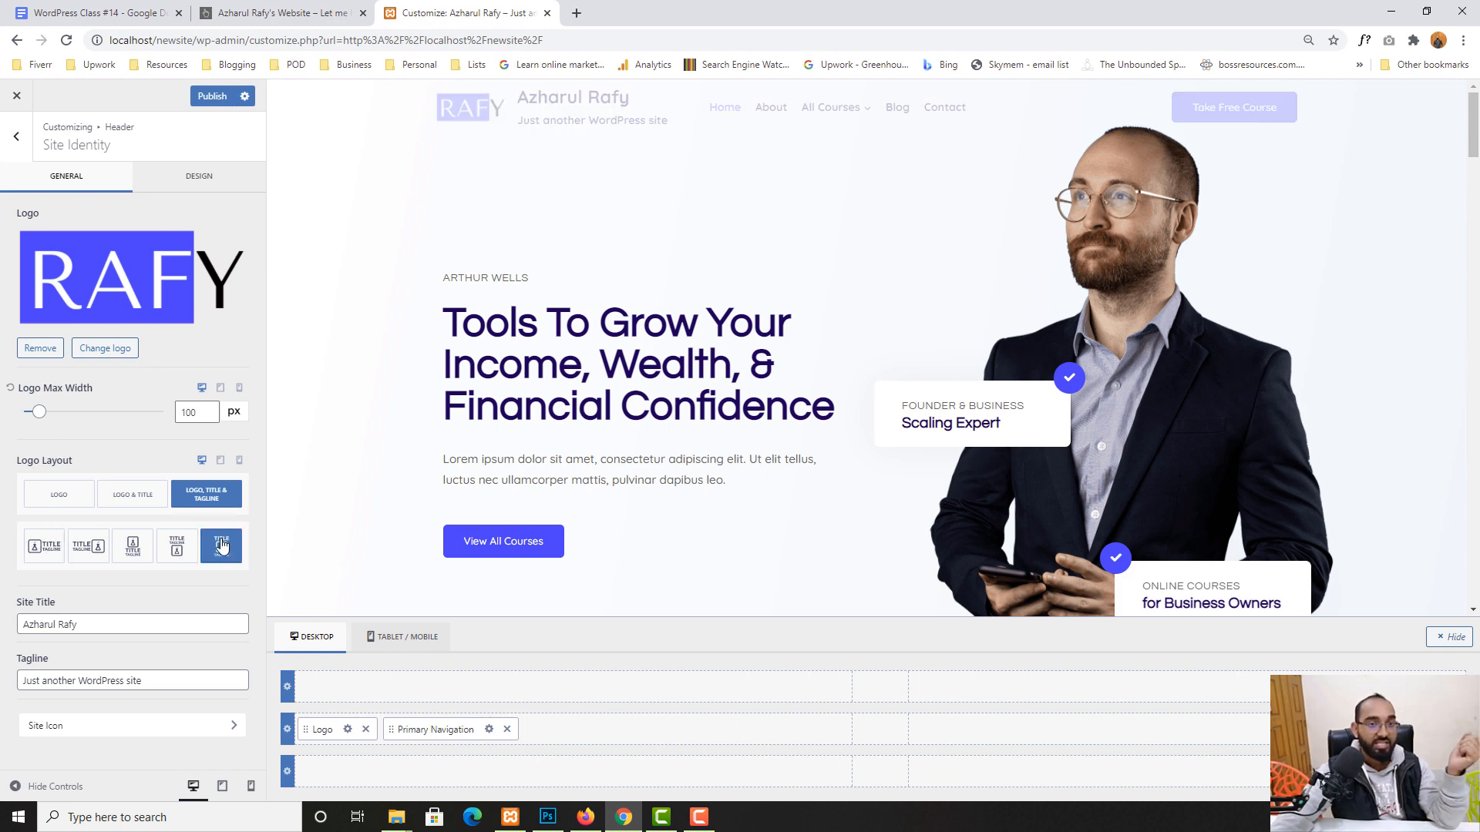
pyautogui.click(151, 552)
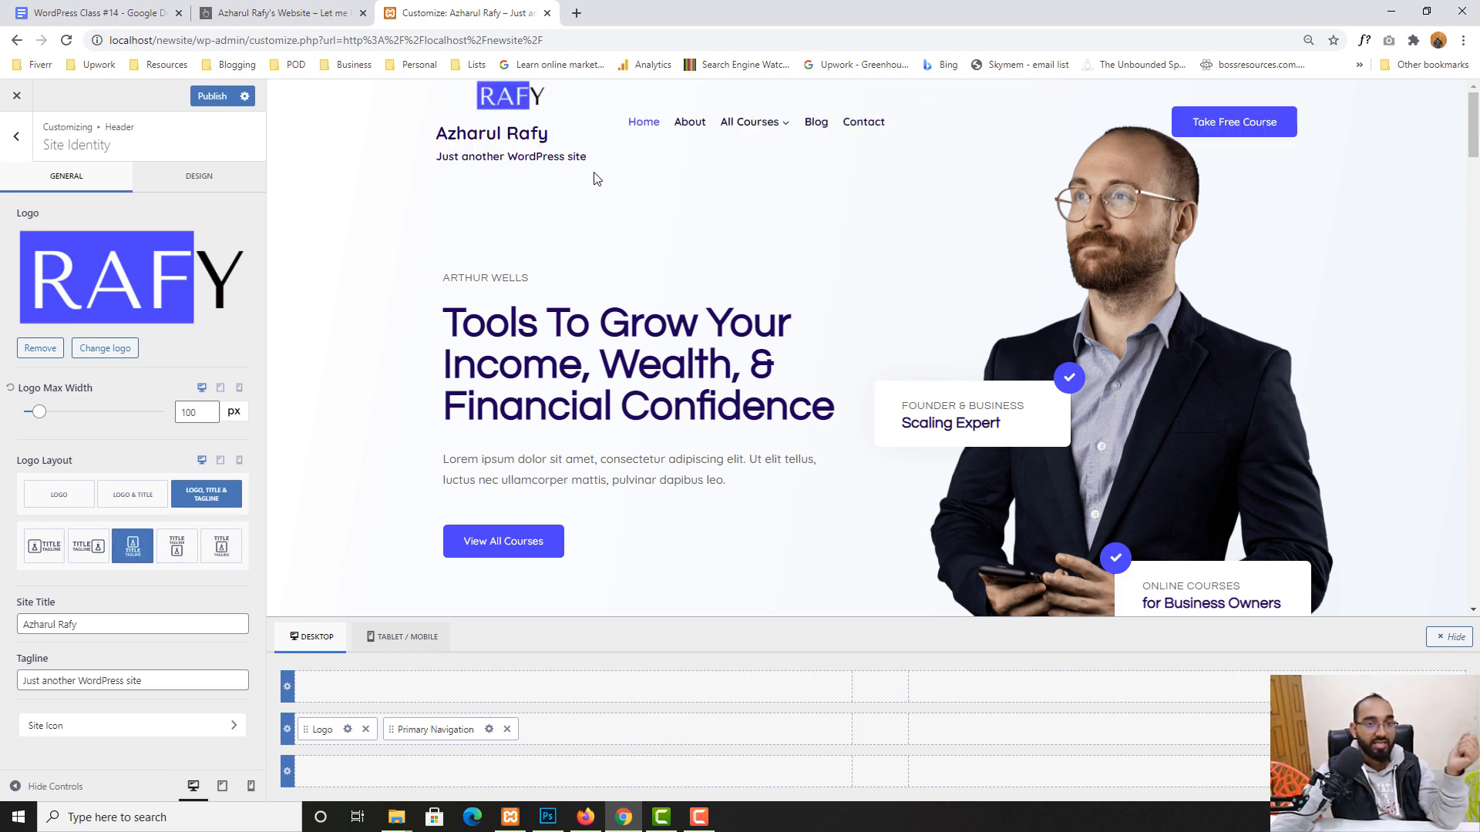
pyautogui.click(64, 497)
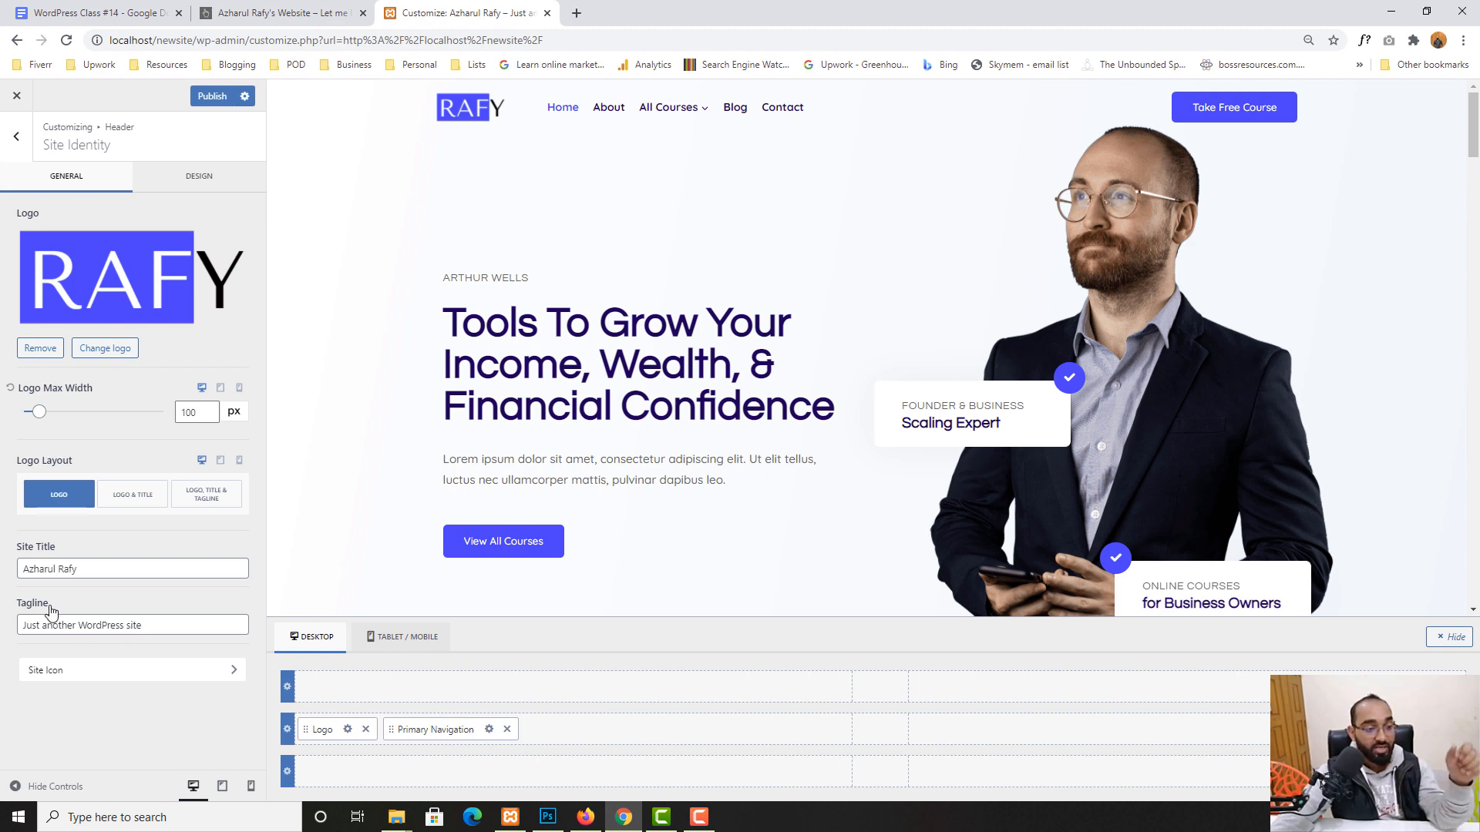
# - Replace the Site Title with the owner's name plus 'Portfolio' and publish the Customizer changes
pyautogui.tripleClick(88, 574)
pyautogui.click(122, 564)
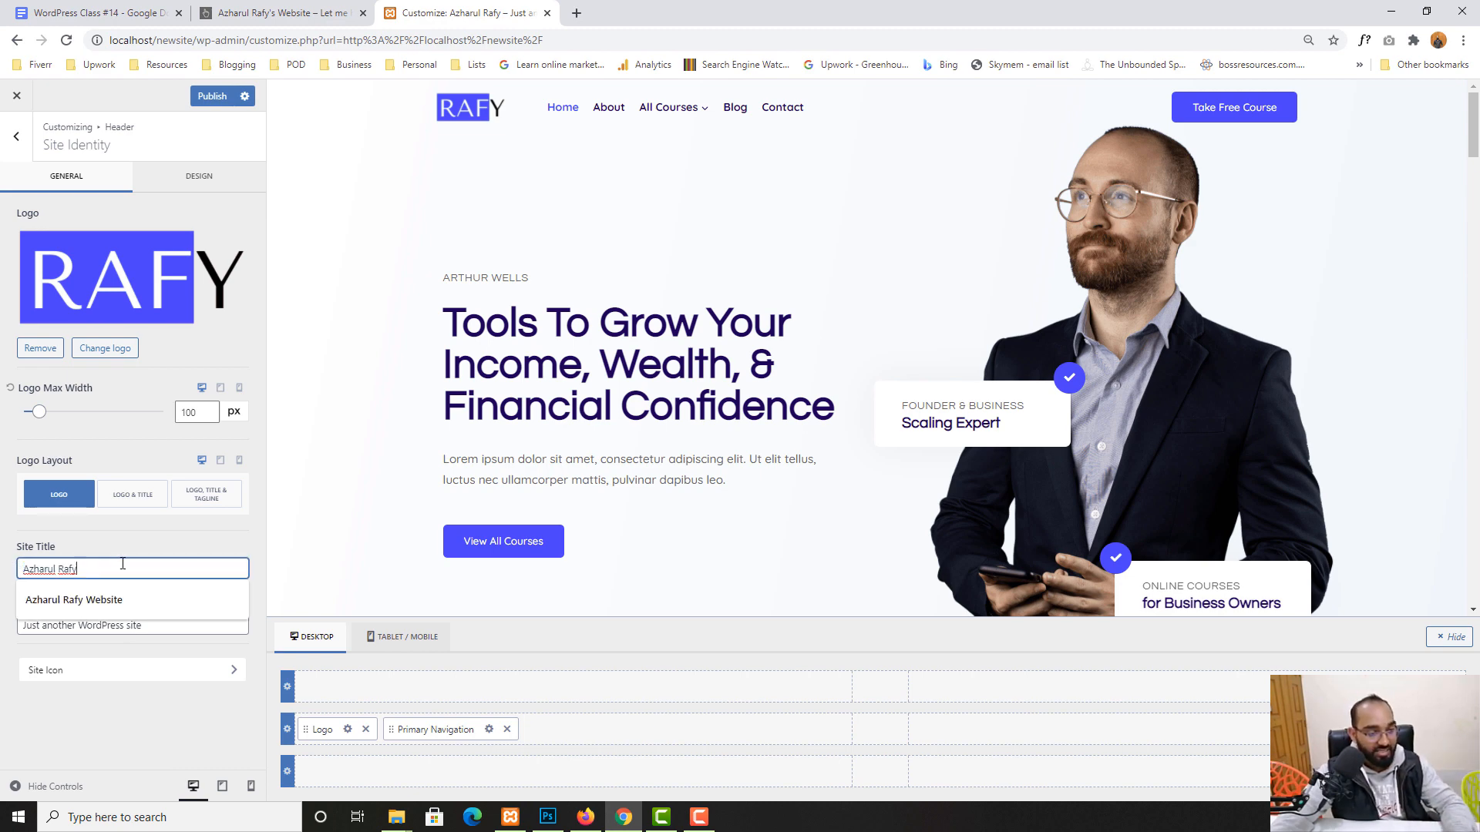
pyautogui.moveTo(112, 567); pyautogui.dragTo(1, 578)
pyautogui.press('BackSpace')
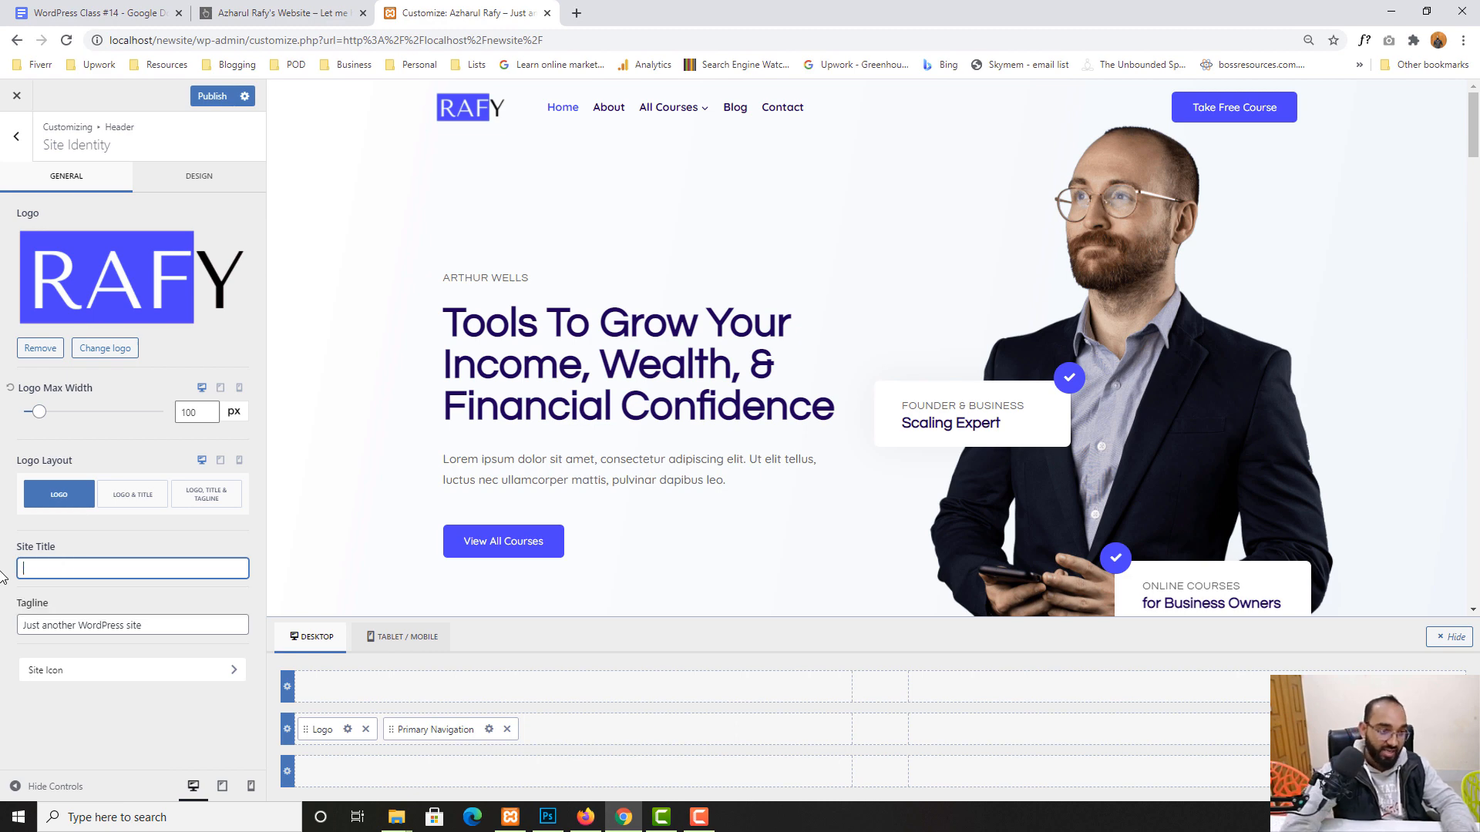
pyautogui.write('Agz')
pyautogui.press('BackSpace')
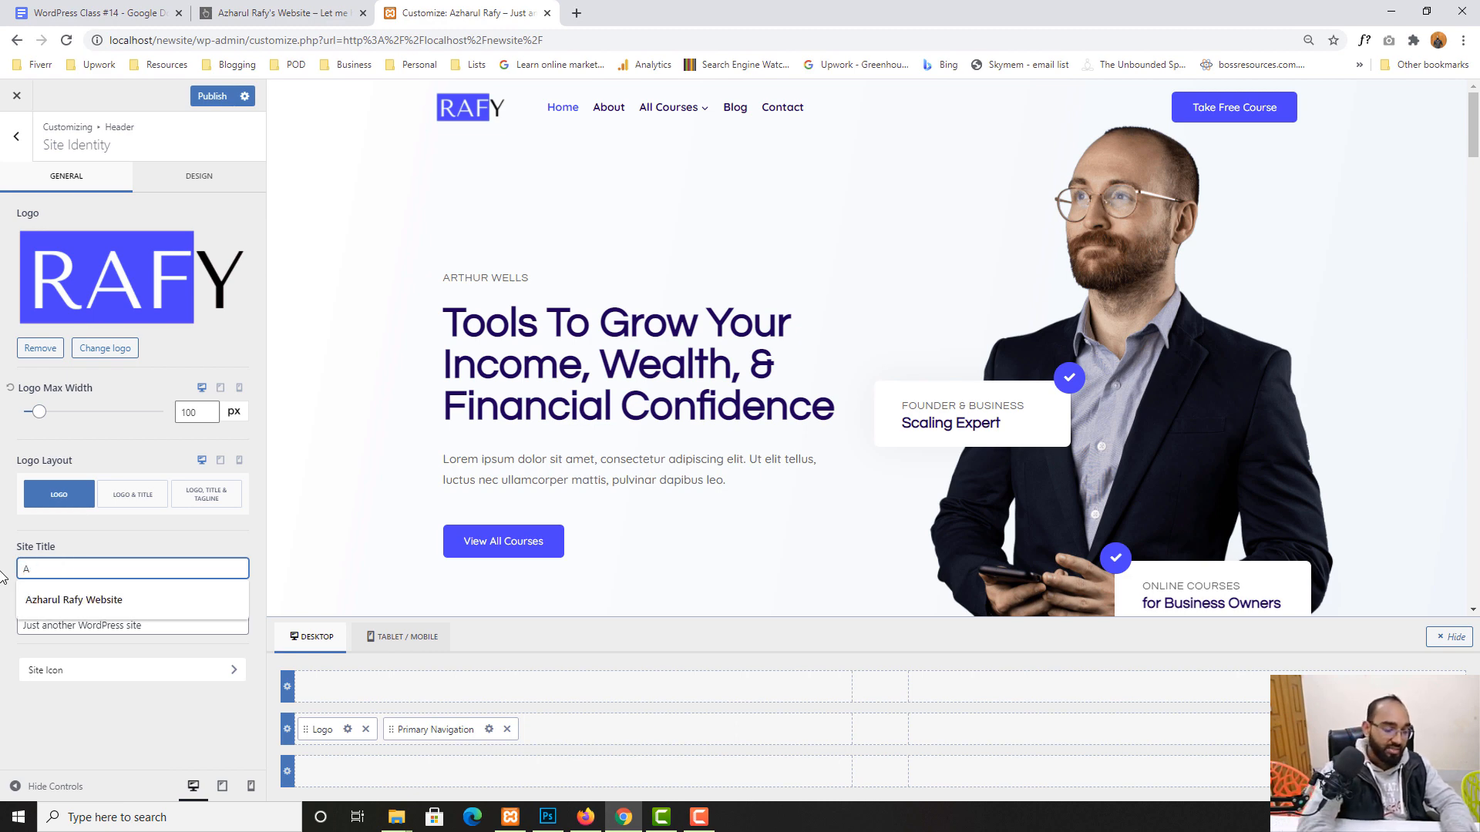
pyautogui.press('BackSpace')
pyautogui.write('Azharul Rafy')
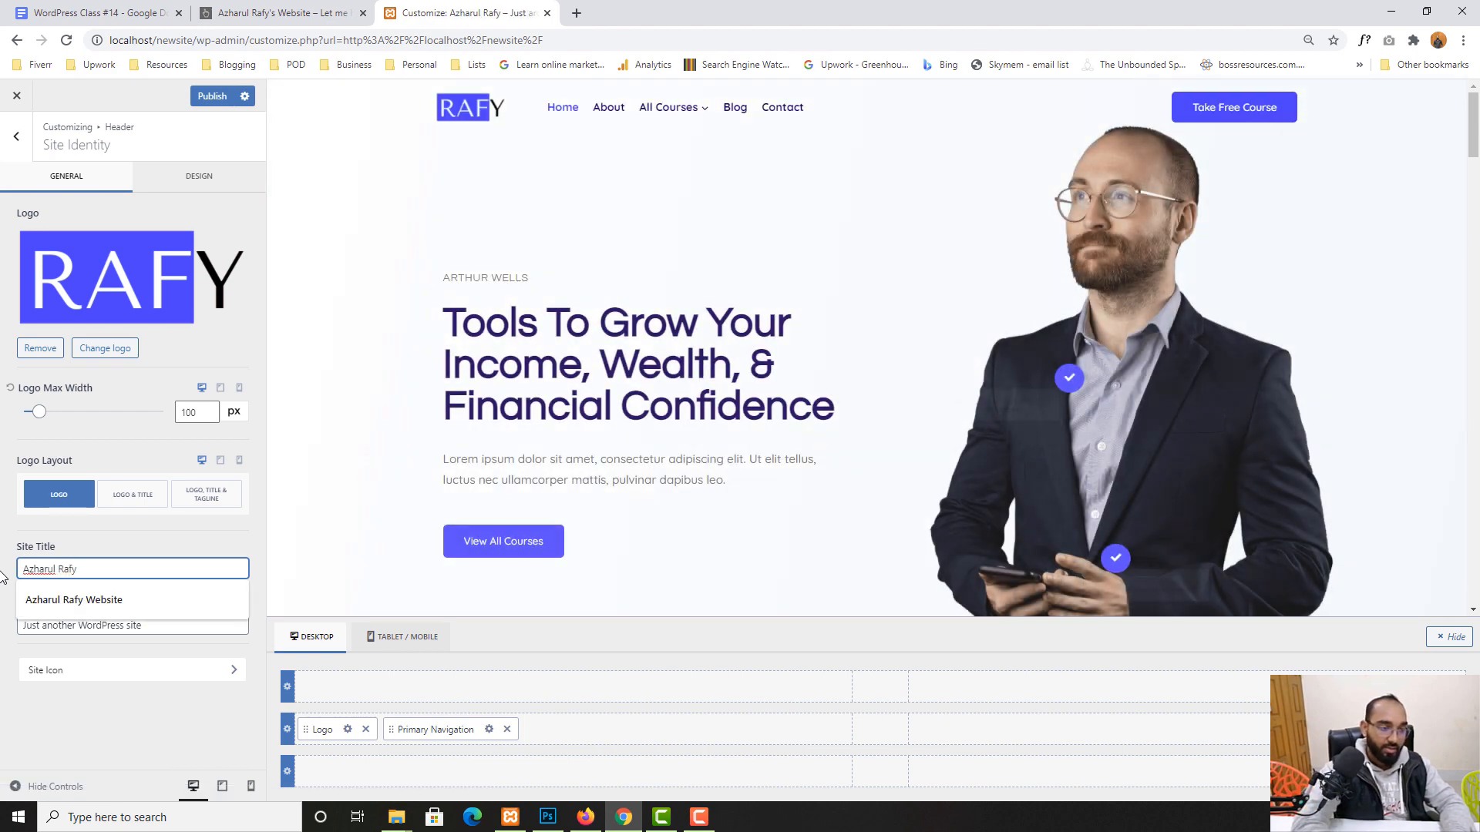
pyautogui.write('s P')
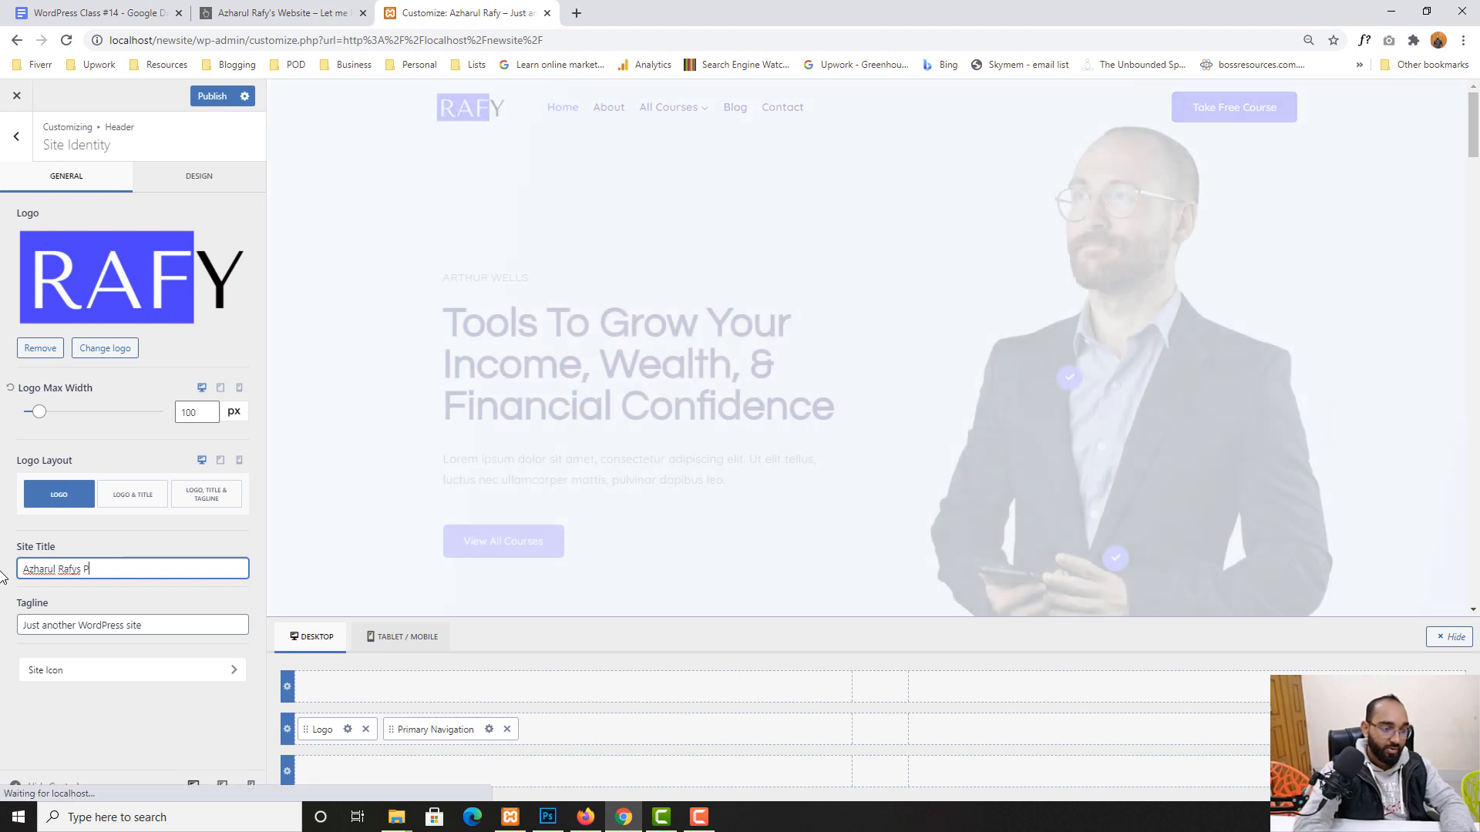
pyautogui.write('ortfo')
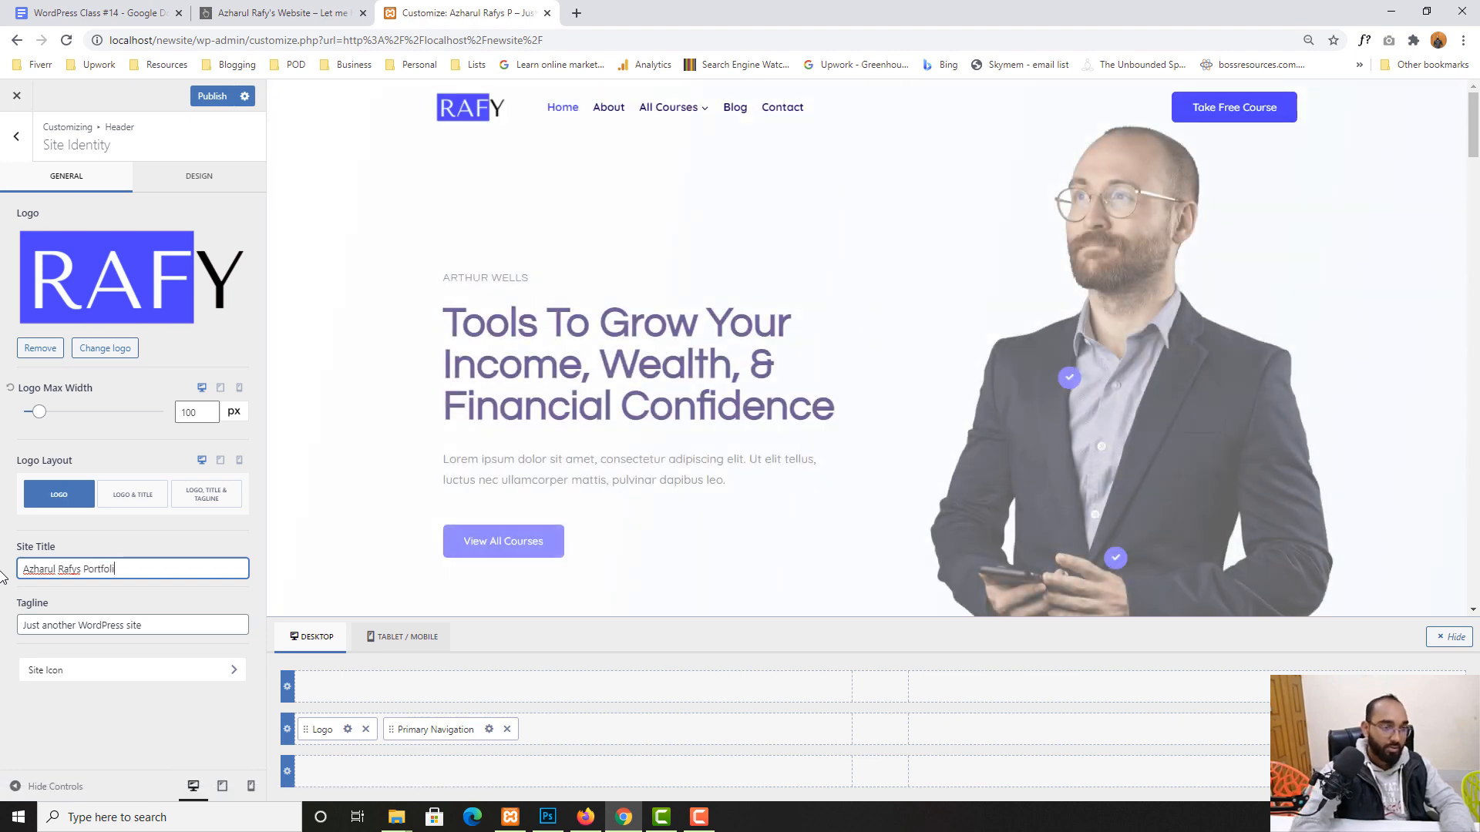
pyautogui.write('li')
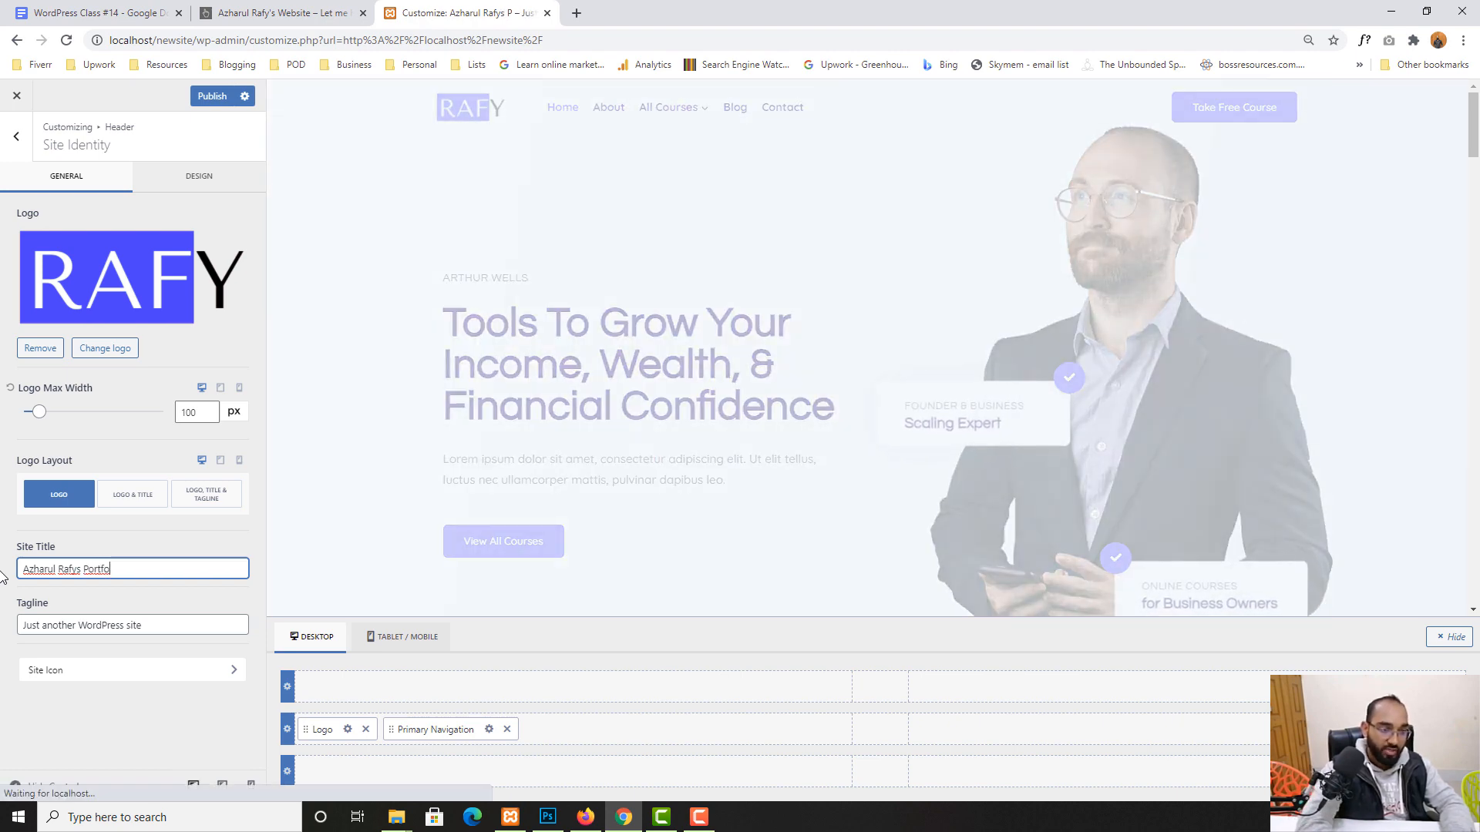
pyautogui.write('o')
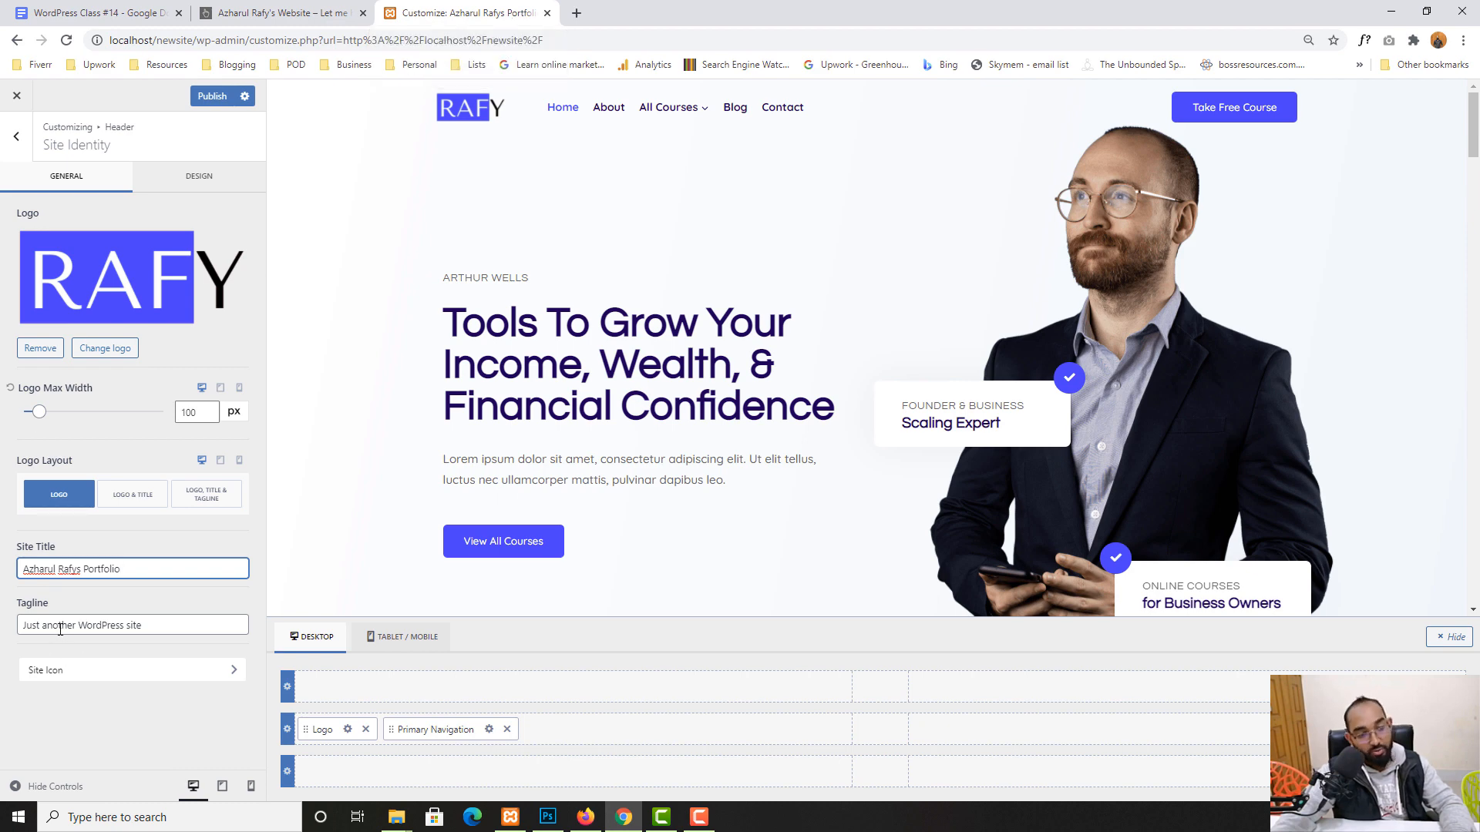
pyautogui.press('Tab')
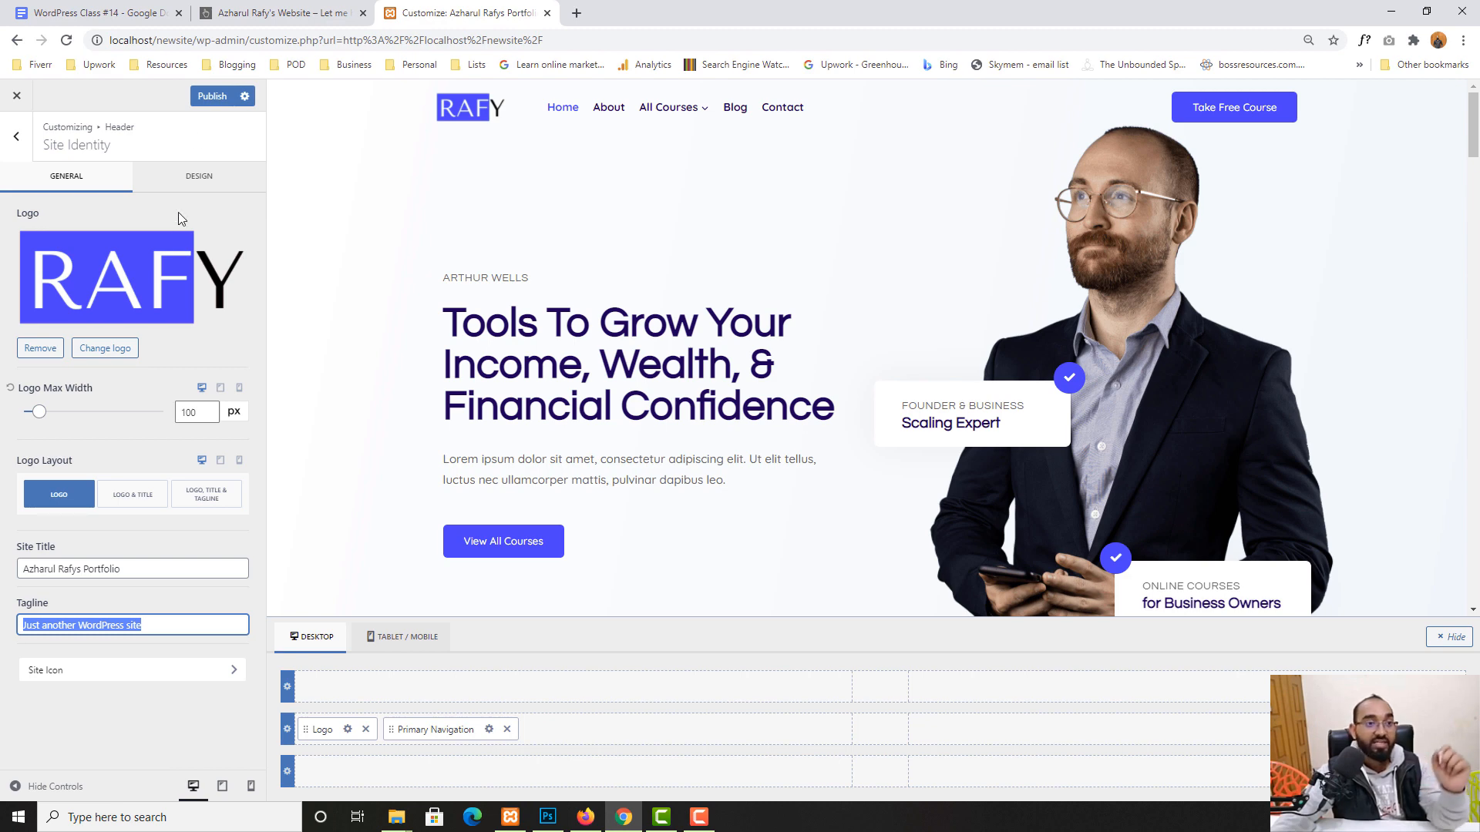
pyautogui.click(212, 97)
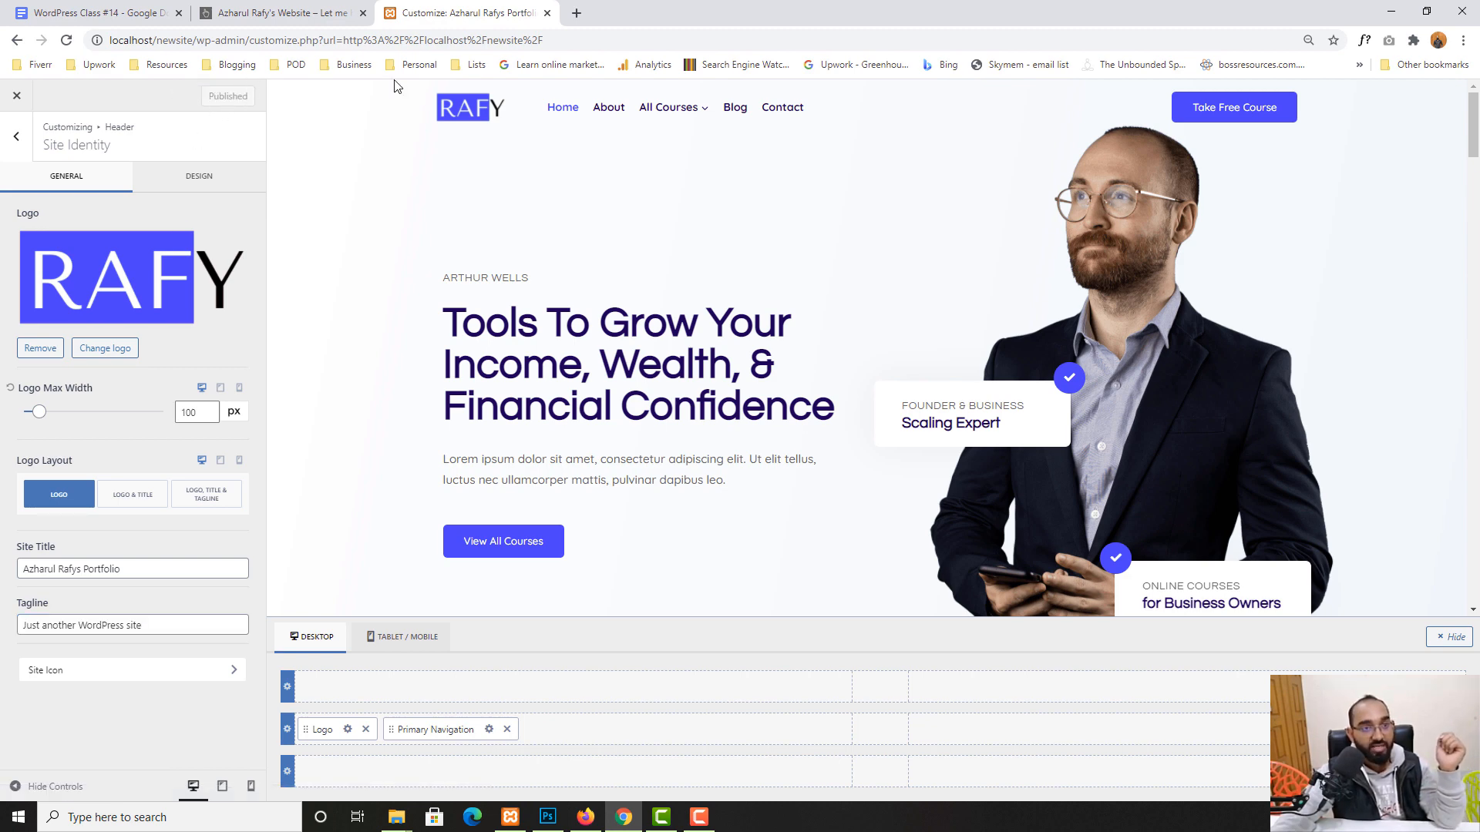
# - Open the local site in a new tab to check the published changes, then return
pyautogui.click(576, 15)
pyautogui.write('lea')
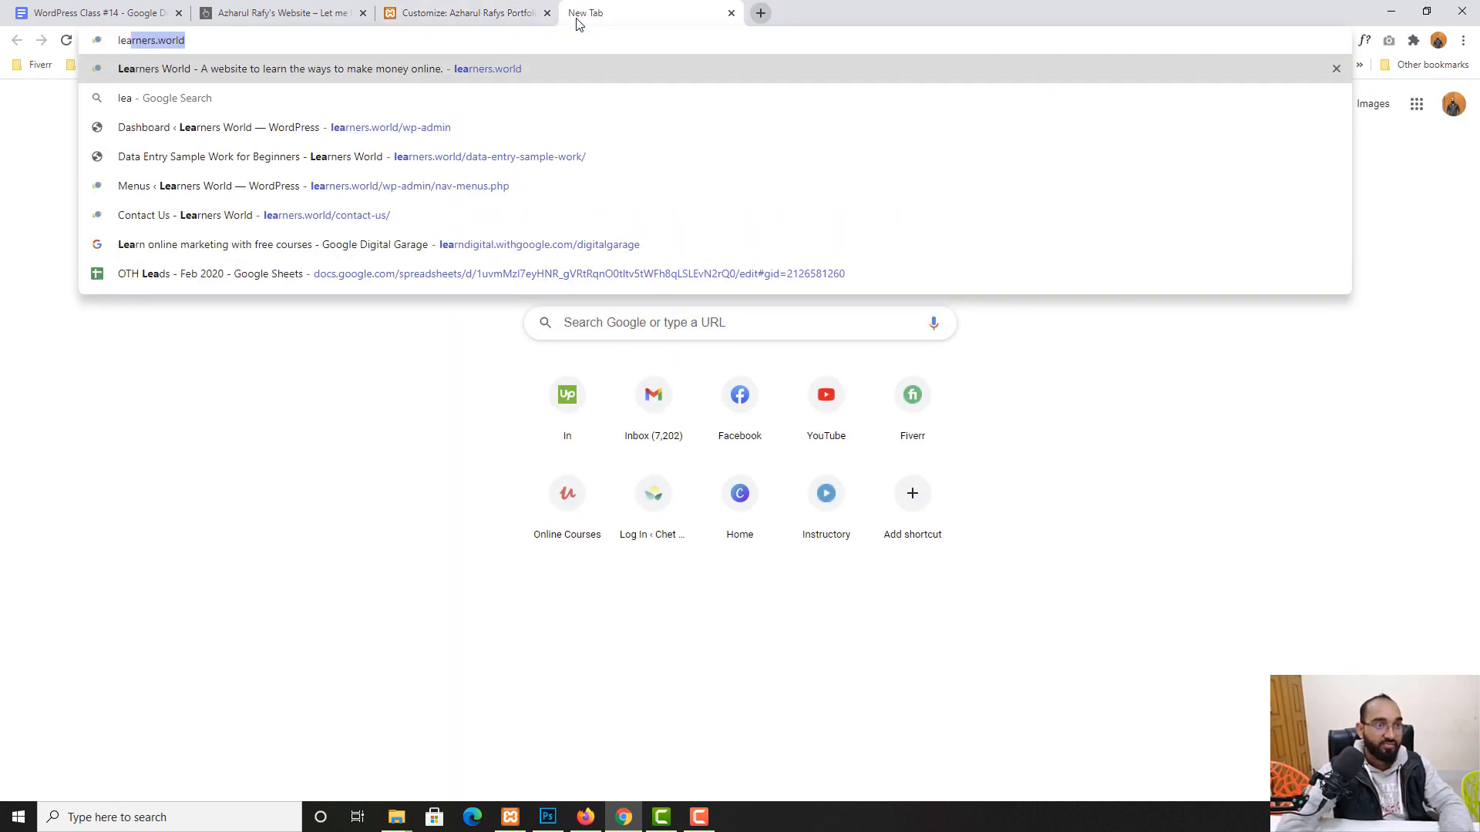
pyautogui.press('BackSpace')
pyautogui.press('BackSpace')
pyautogui.press('BackSpace')
pyautogui.press('BackSpace')
pyautogui.write('localhost/mywebsite')
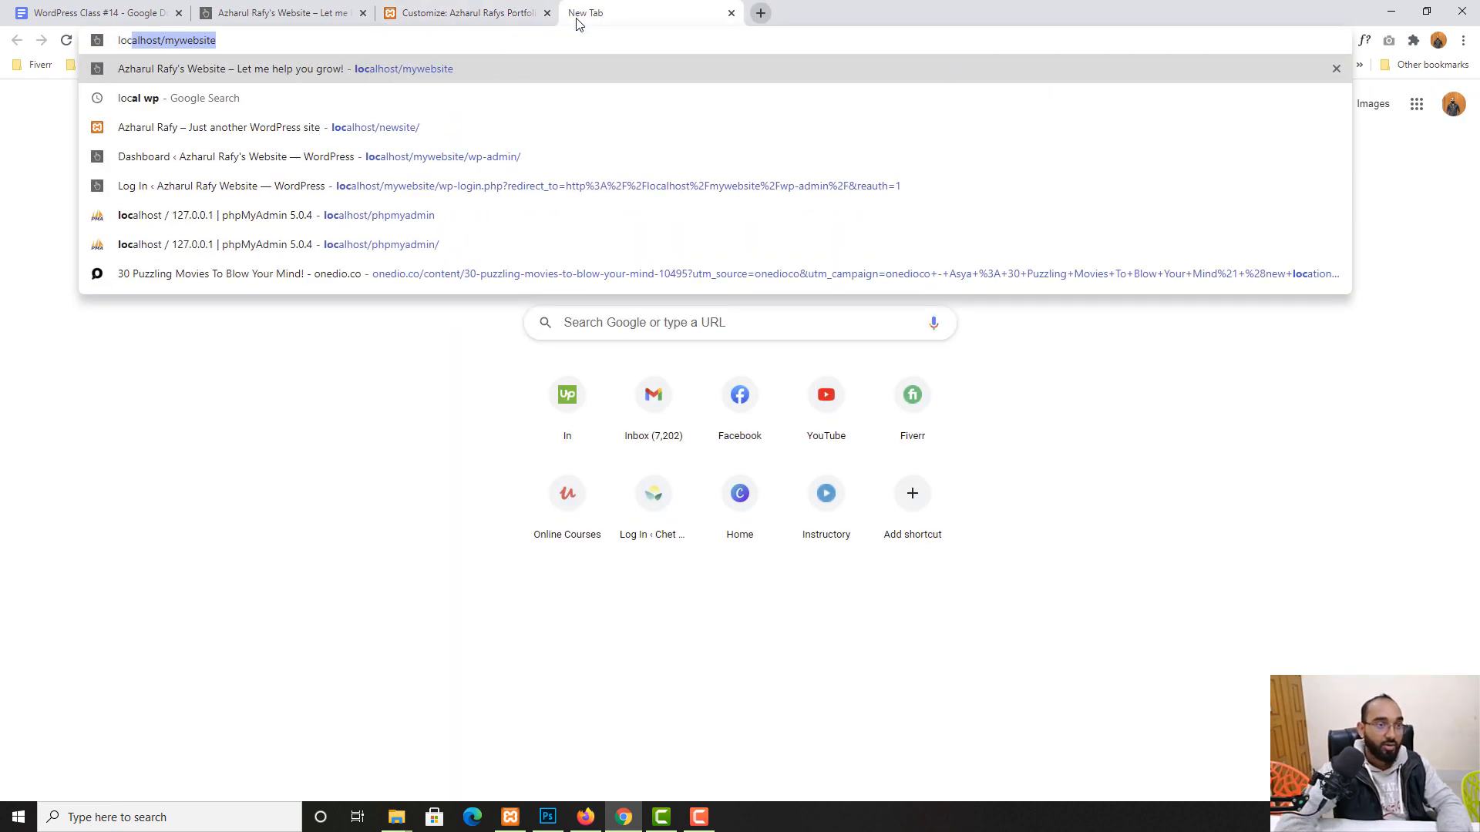
pyautogui.click(480, 125)
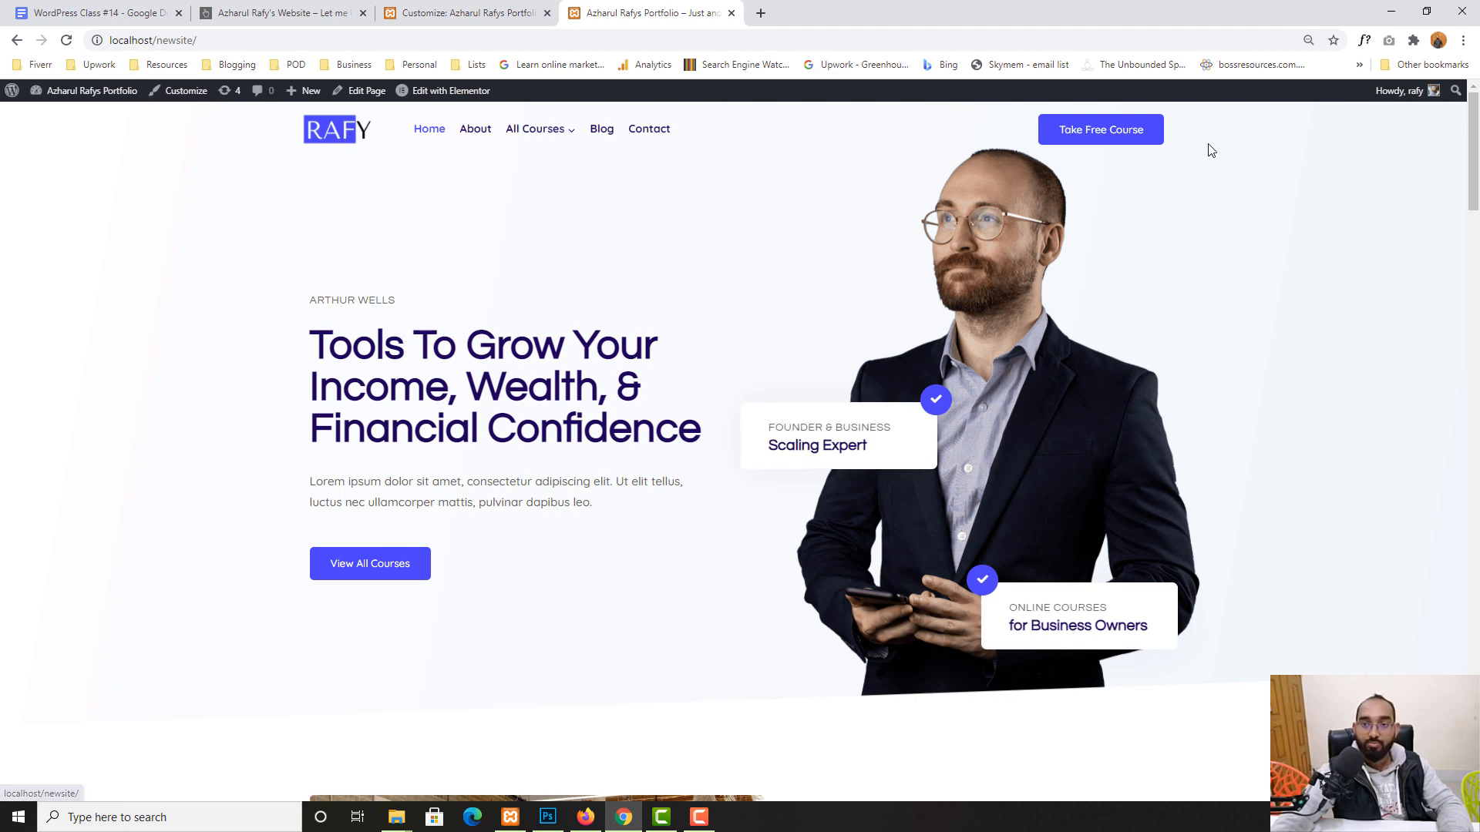
pyautogui.click(480, 10)
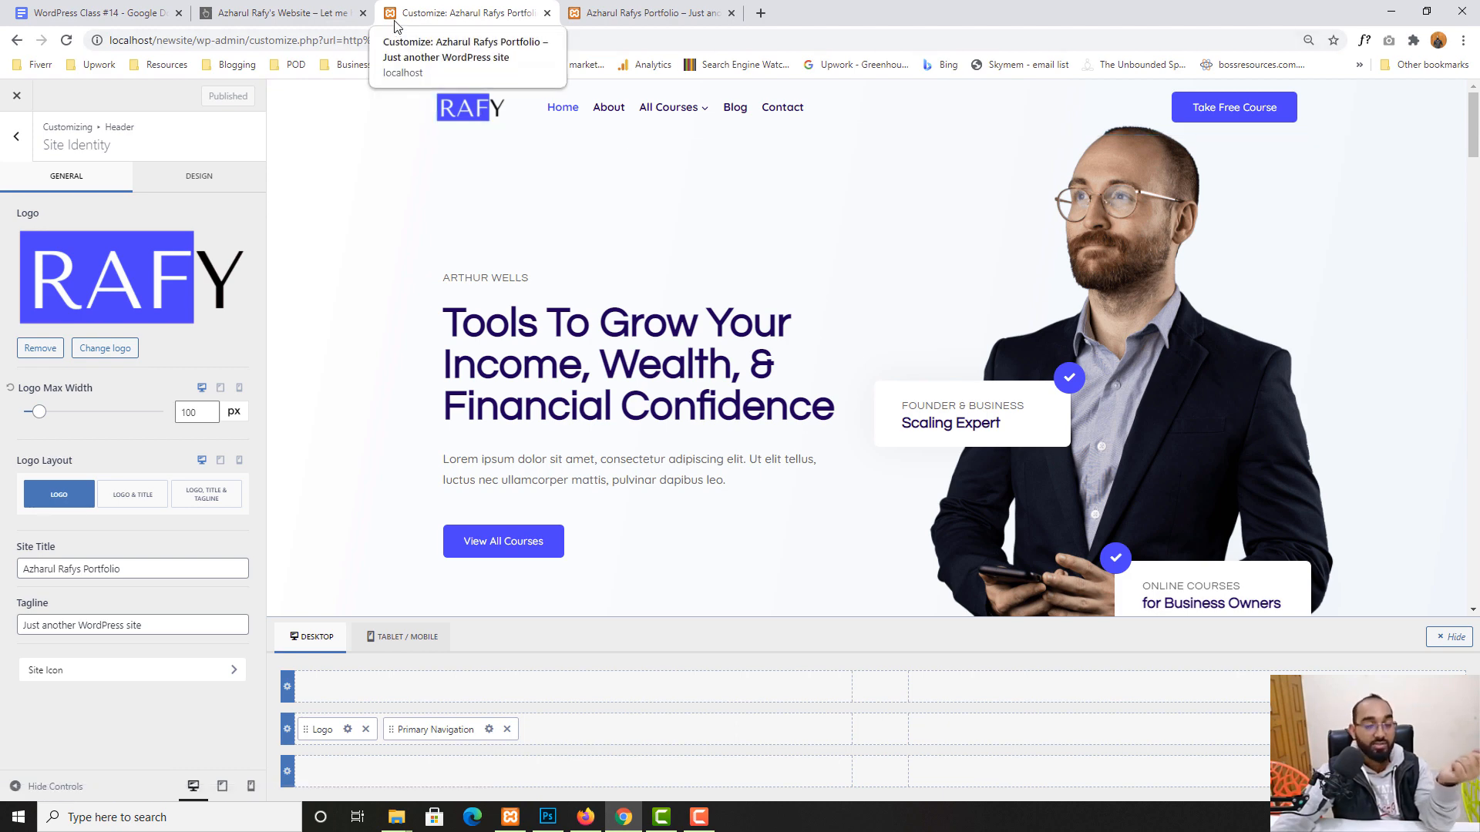
# - Compare the other local website with the Customizer, then go to the Site Icon settings
pyautogui.click(279, 7)
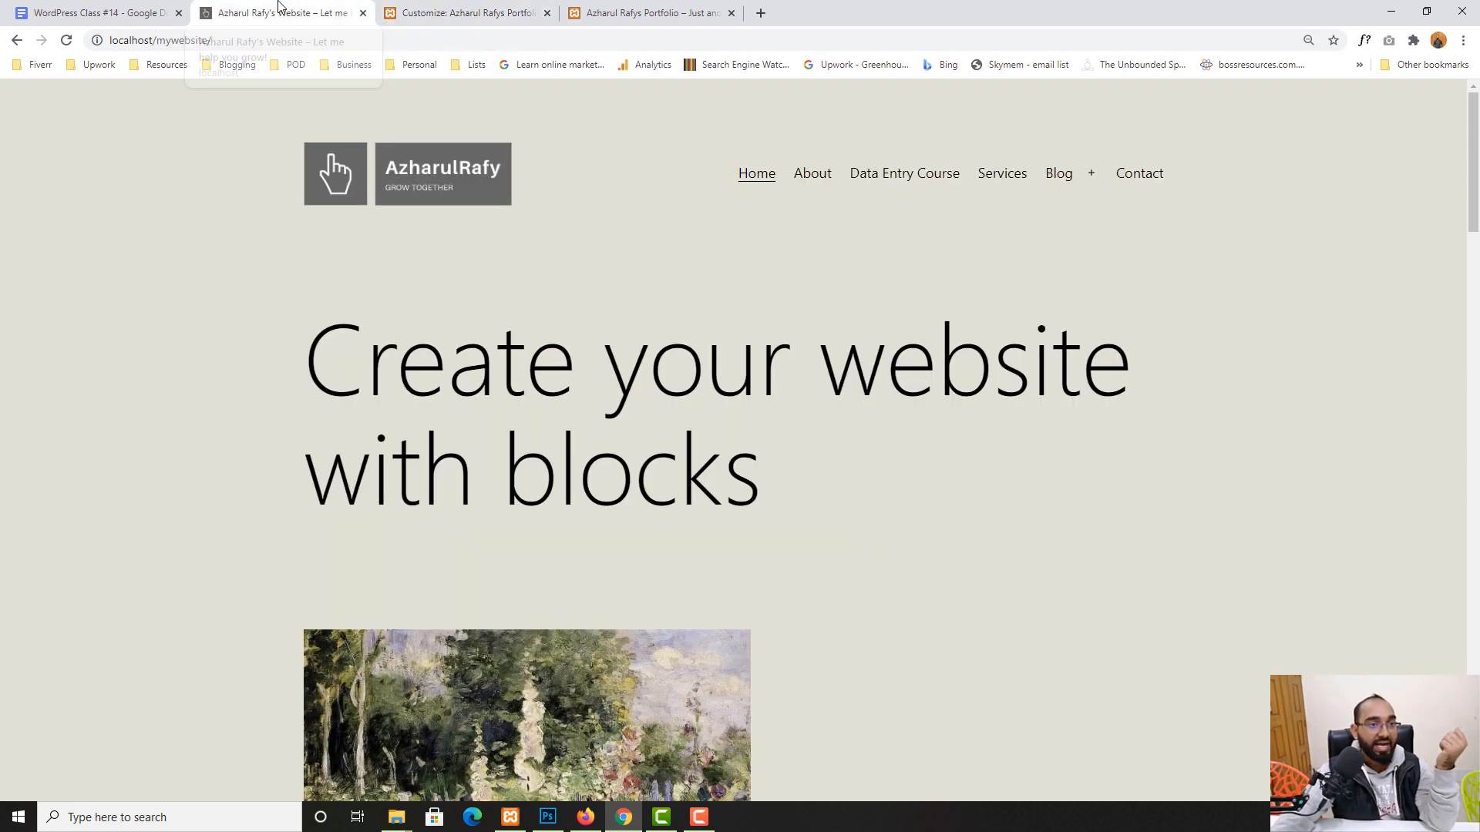
pyautogui.scroll(-8, 50, 350)
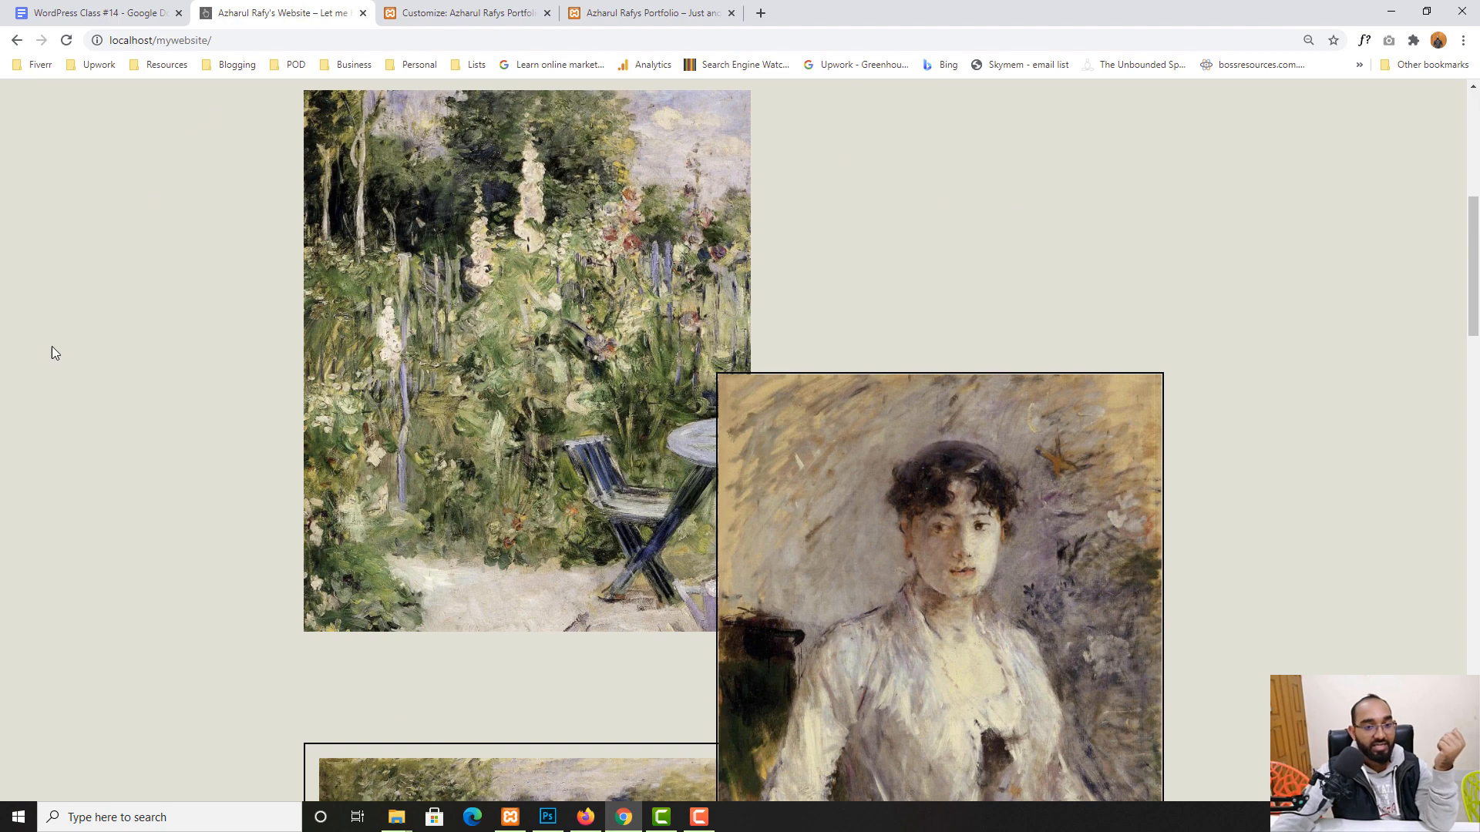
pyautogui.scroll(8, 54, 353)
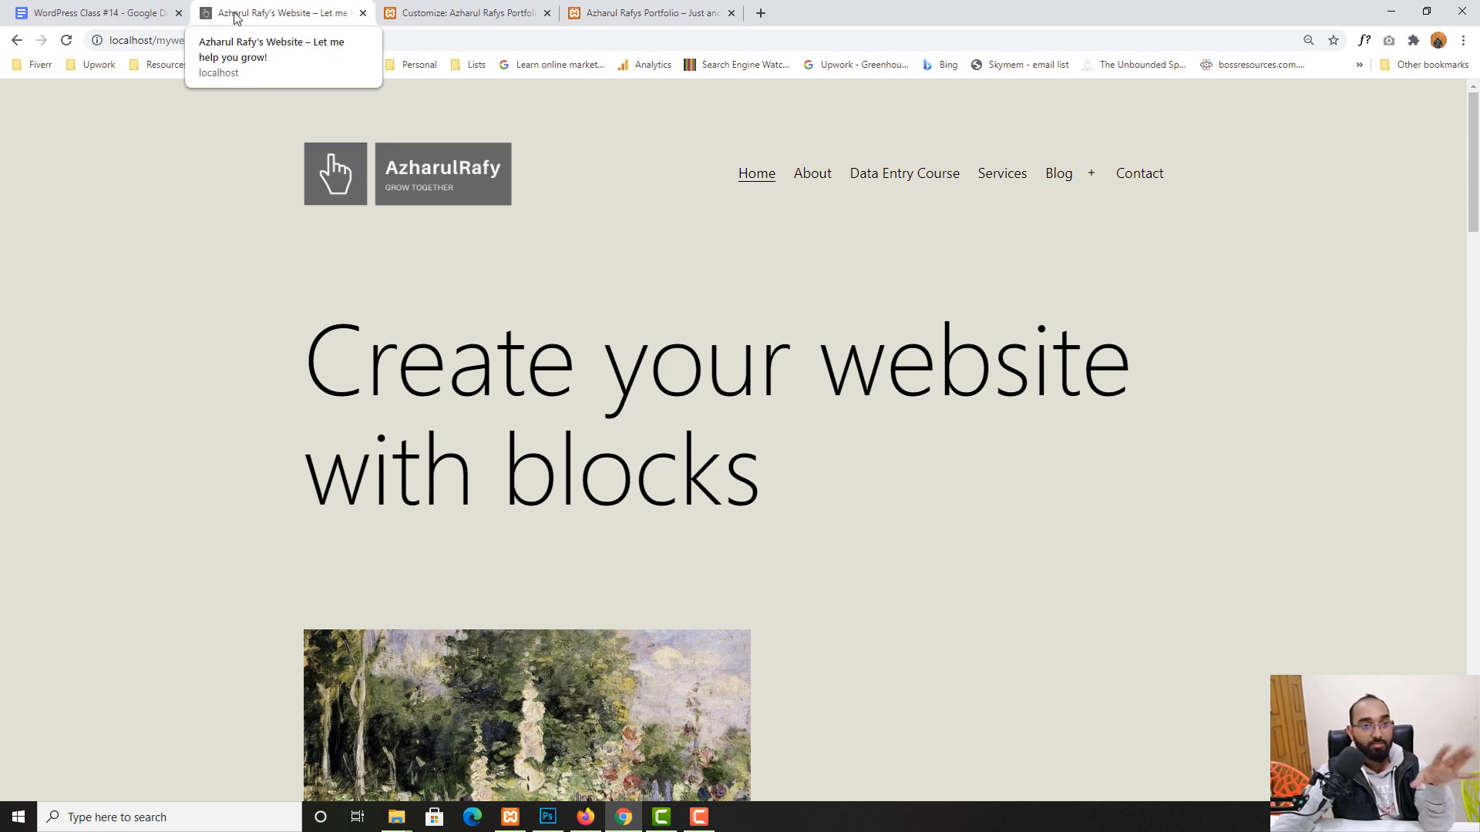
pyautogui.click(461, 14)
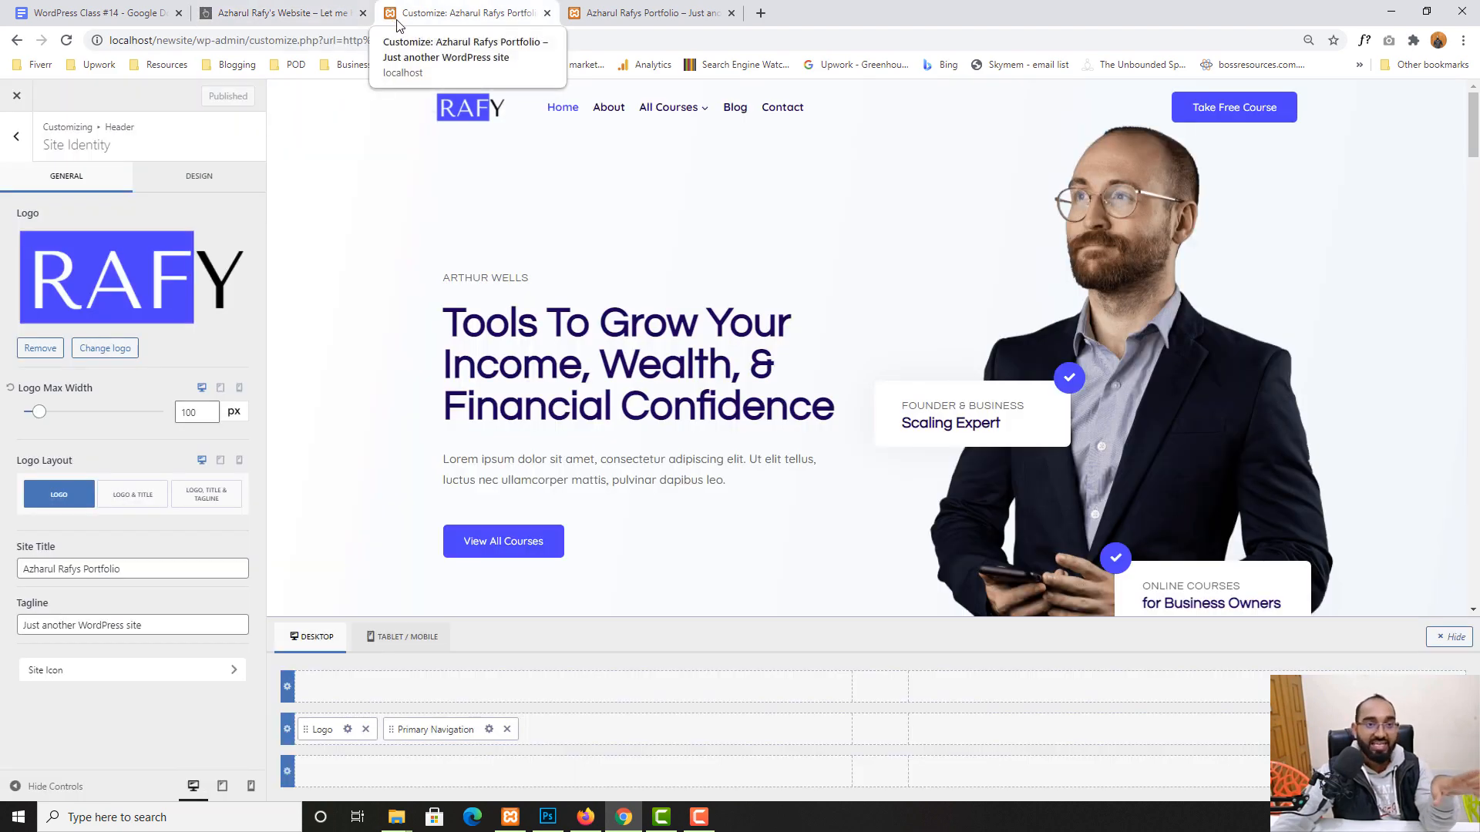
pyautogui.click(278, 13)
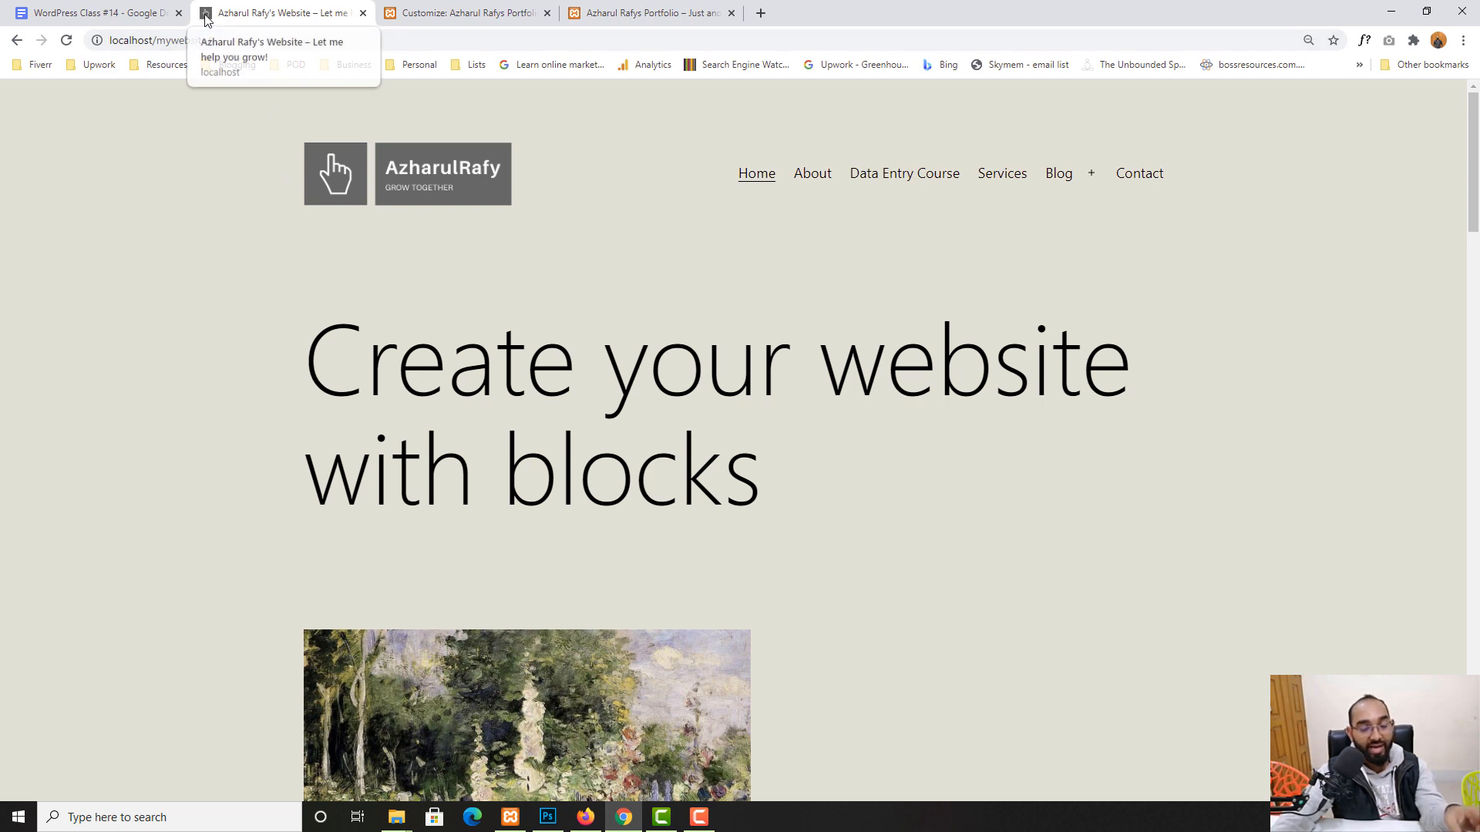
pyautogui.click(478, 13)
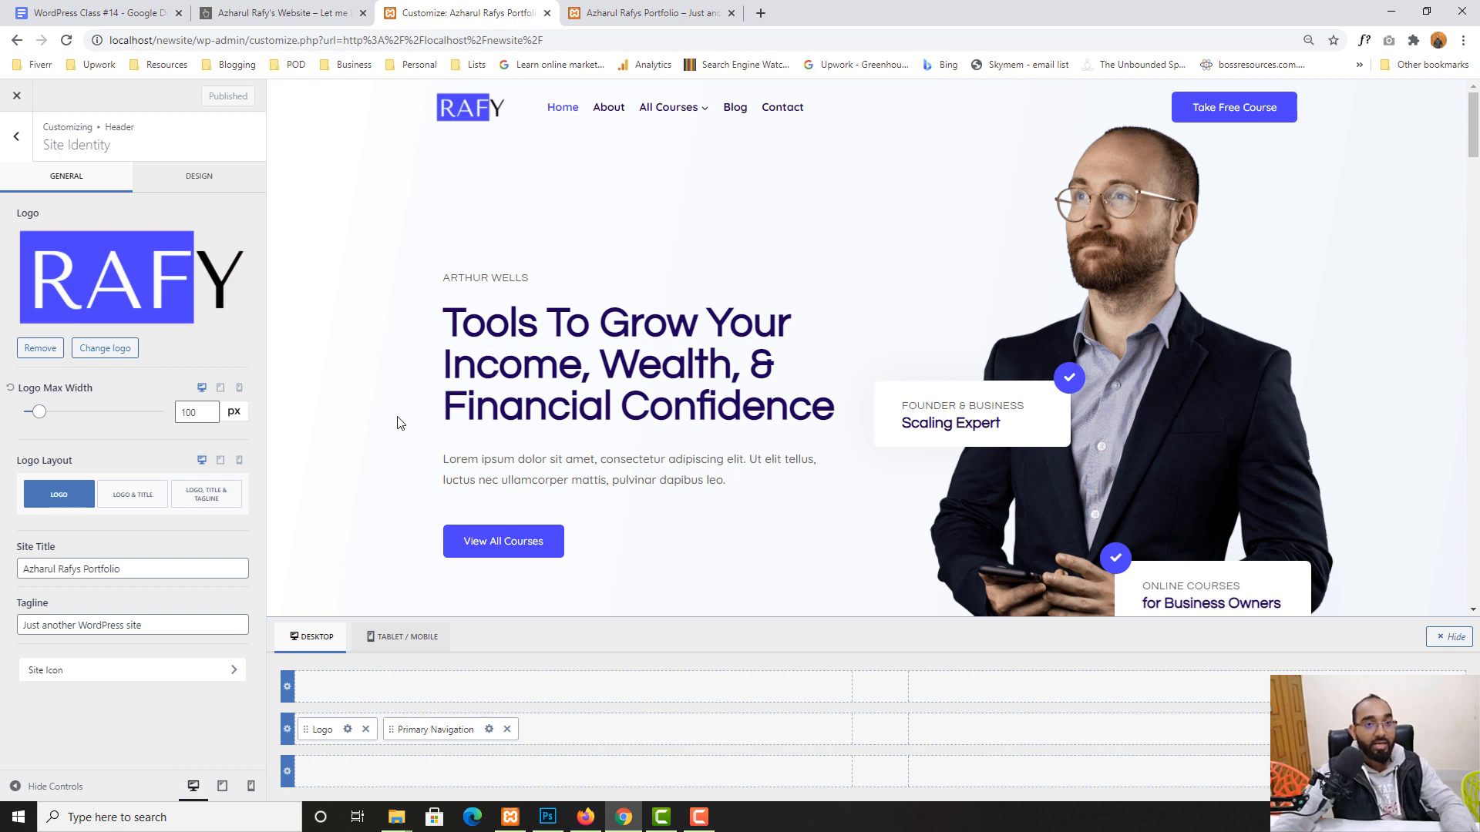
pyautogui.click(56, 673)
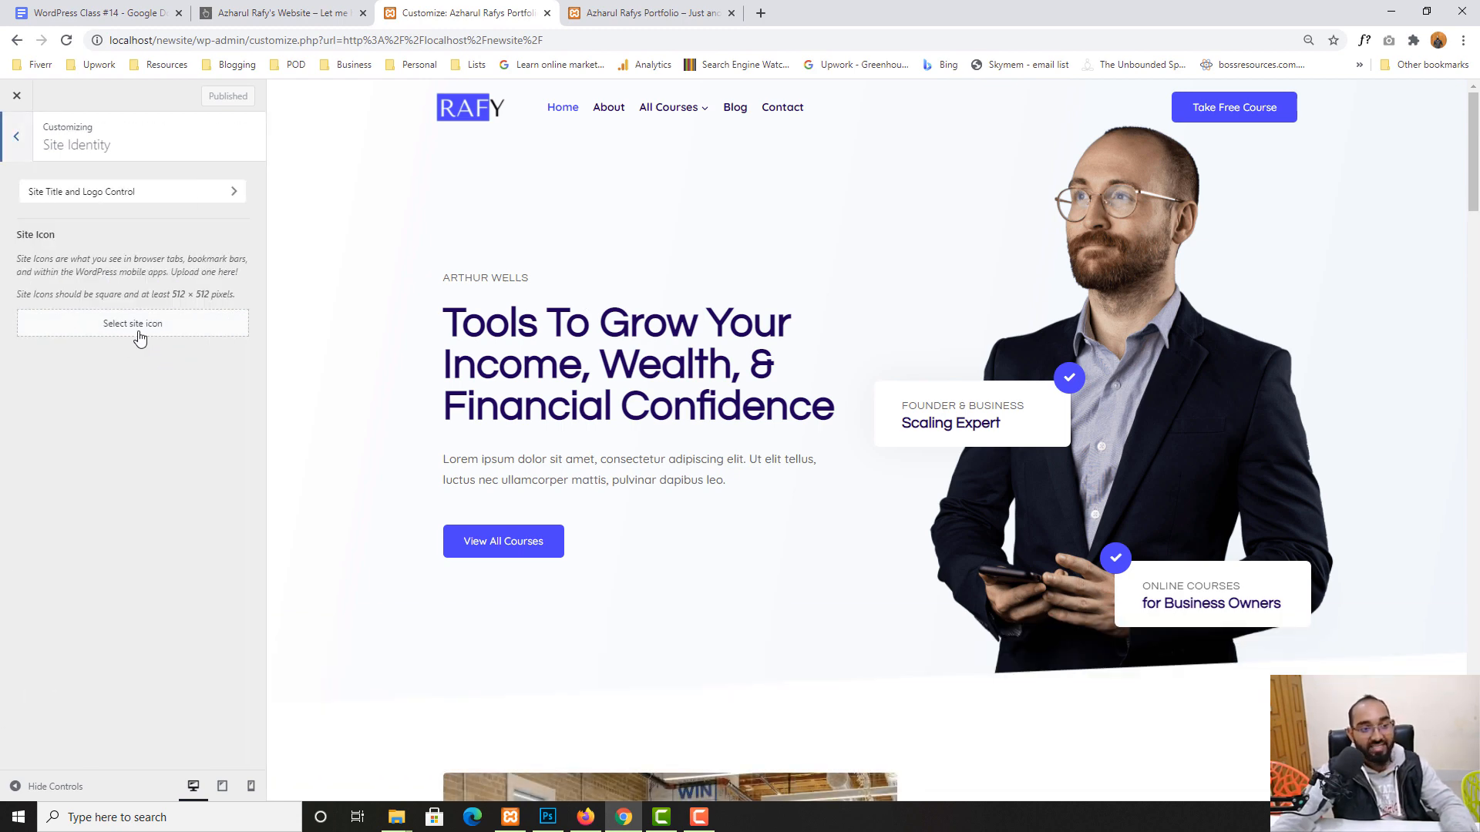
# - Upload tek.png from Downloads into the media library for the 512 × 512 site icon
pyautogui.moveTo(172, 294); pyautogui.dragTo(207, 294)
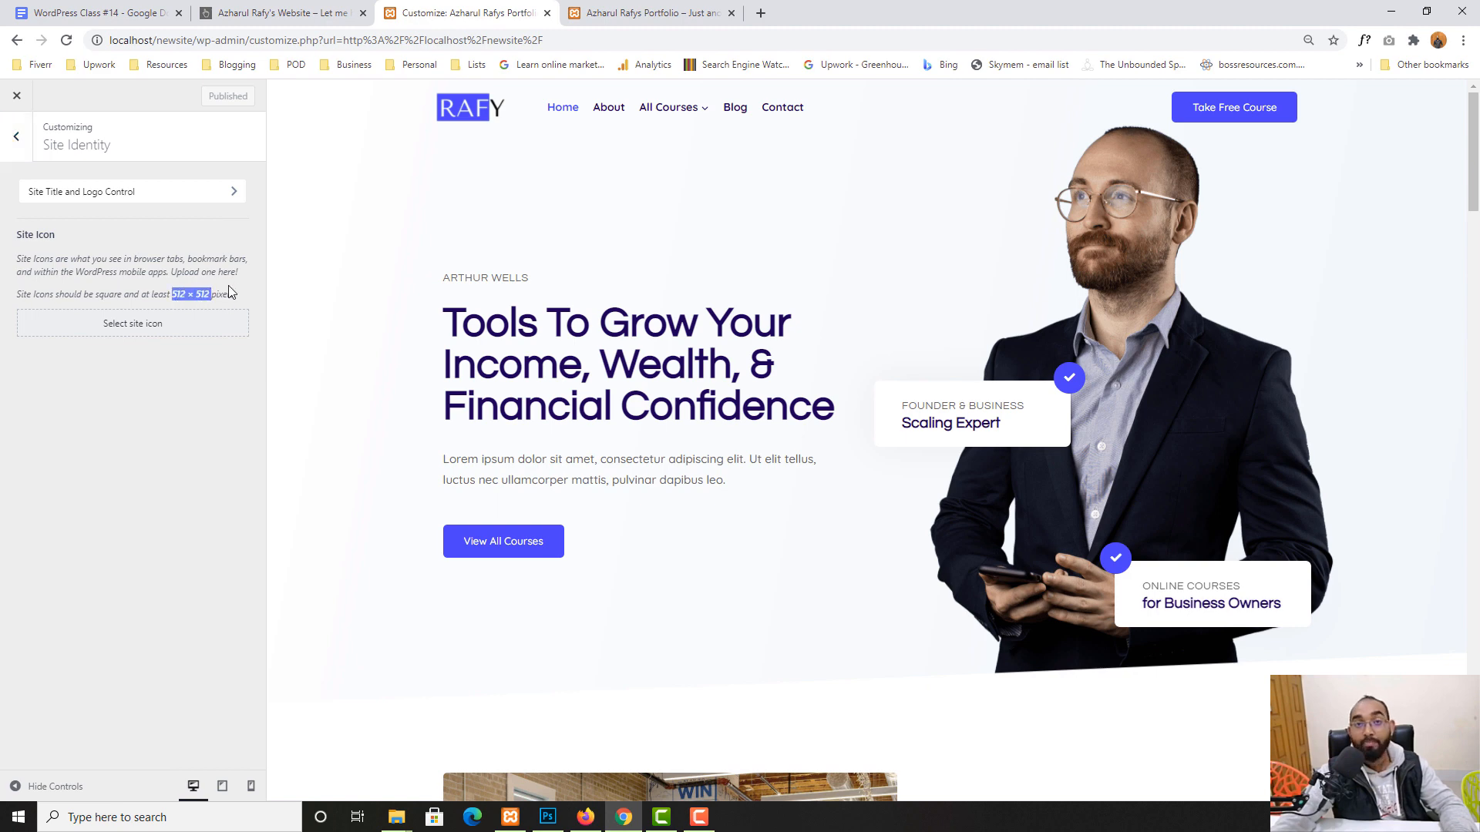
pyautogui.click(132, 334)
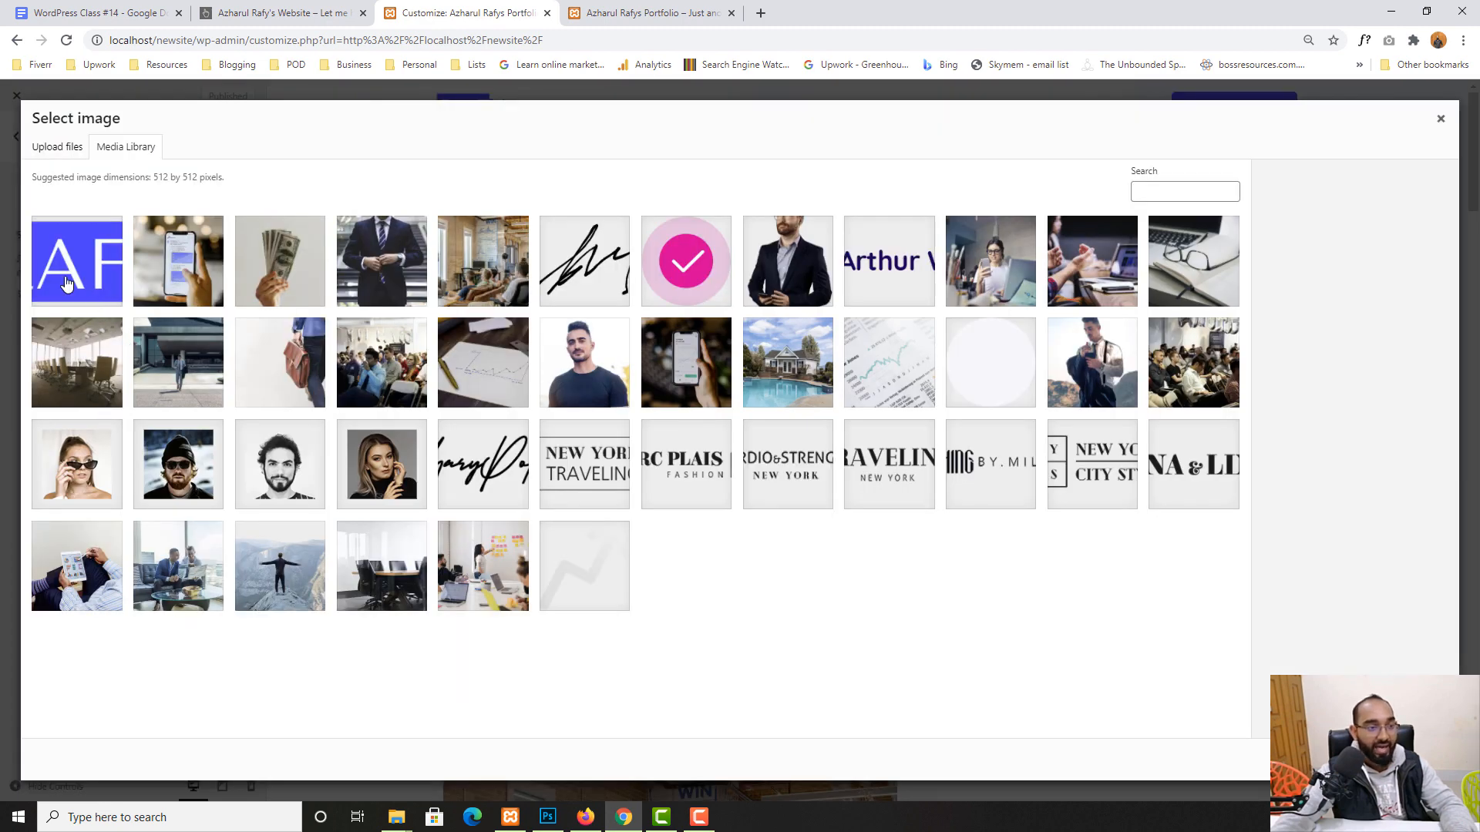
pyautogui.click(58, 148)
pyautogui.click(741, 410)
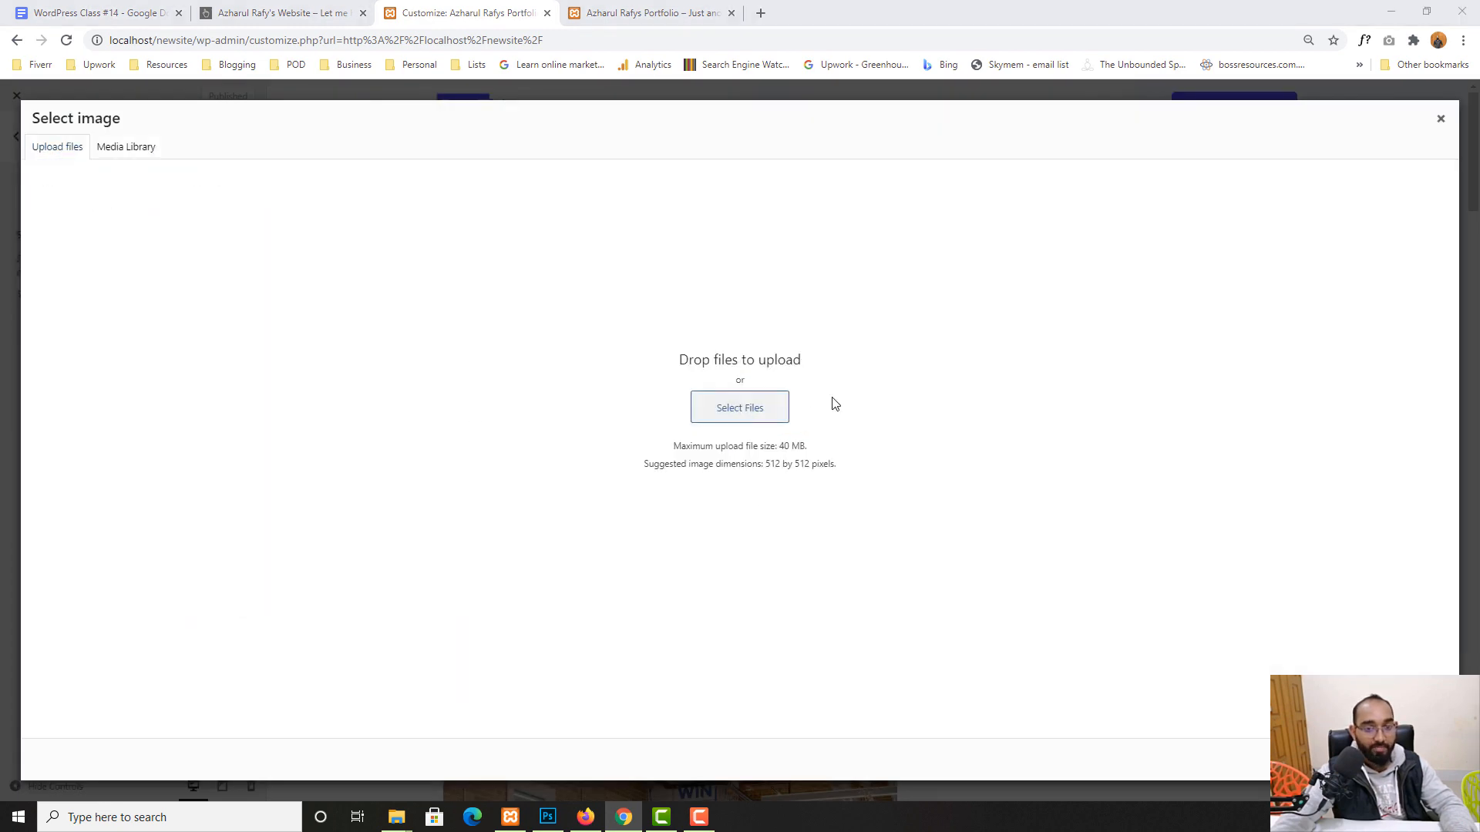
pyautogui.click(232, 126)
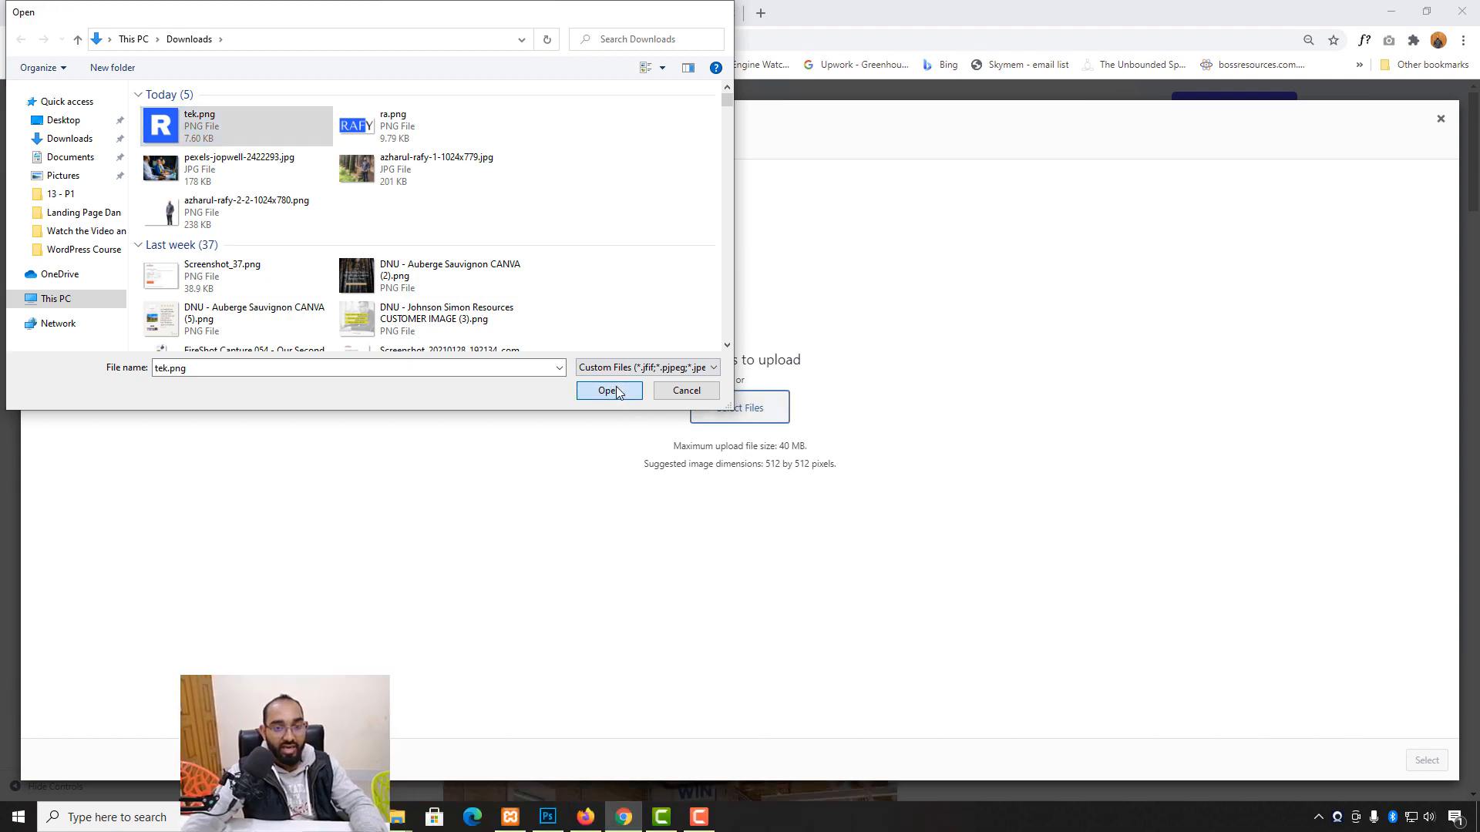
pyautogui.click(609, 390)
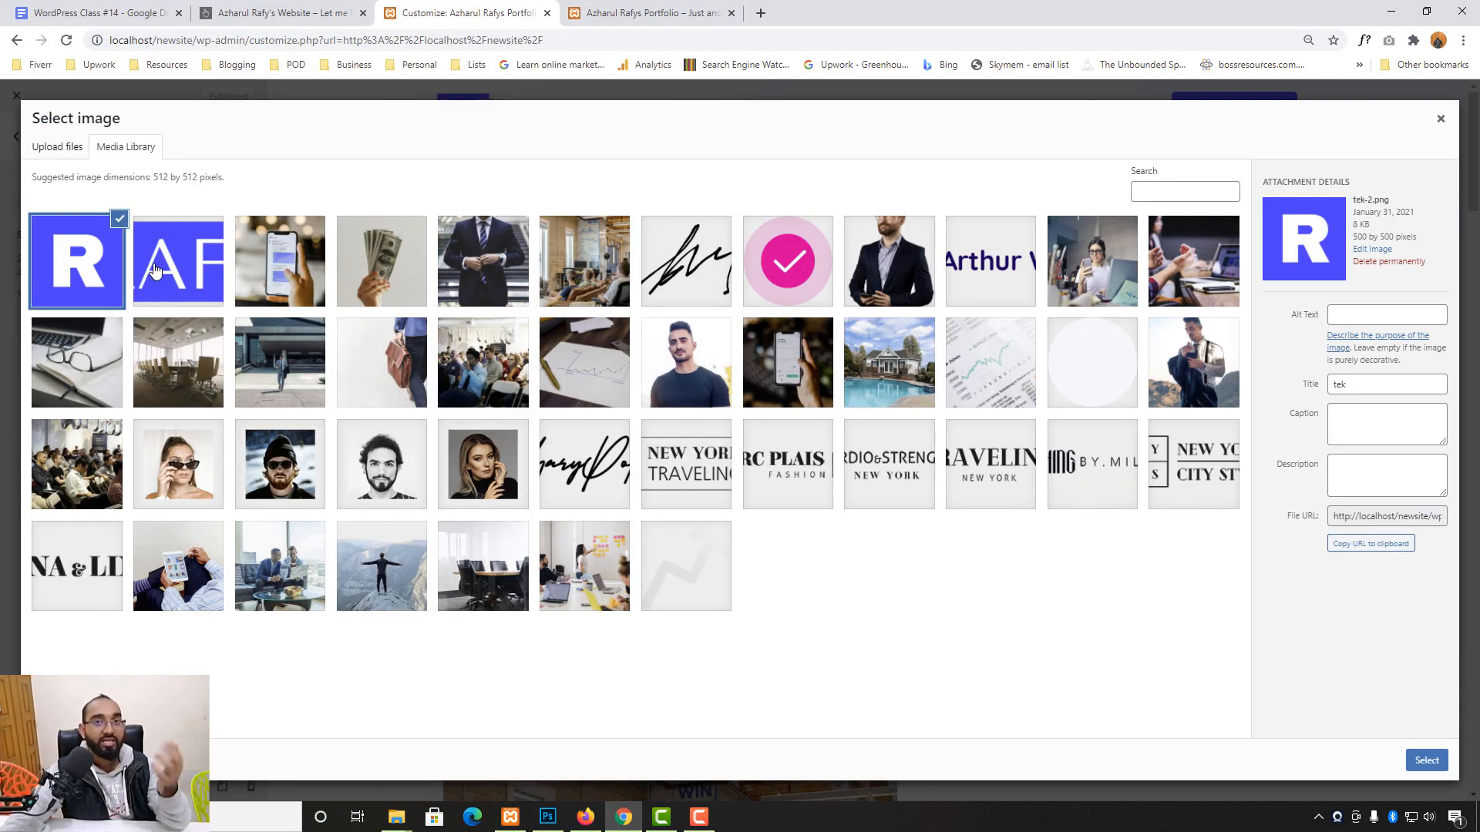
# - Set the uploaded R image as the site icon without cropping and publish it
pyautogui.click(1426, 761)
pyautogui.click(1341, 761)
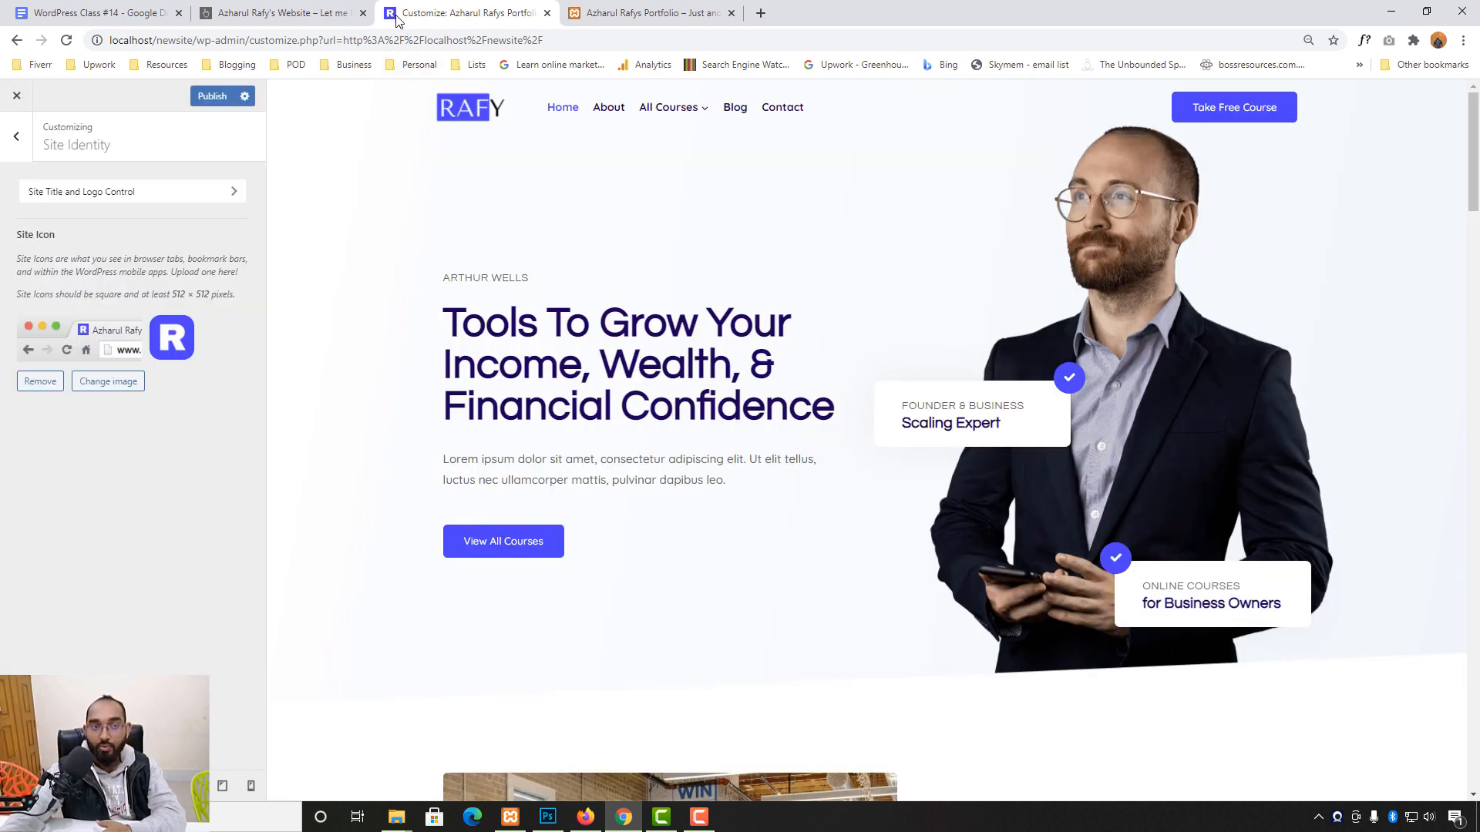
pyautogui.click(197, 98)
pyautogui.click(651, 14)
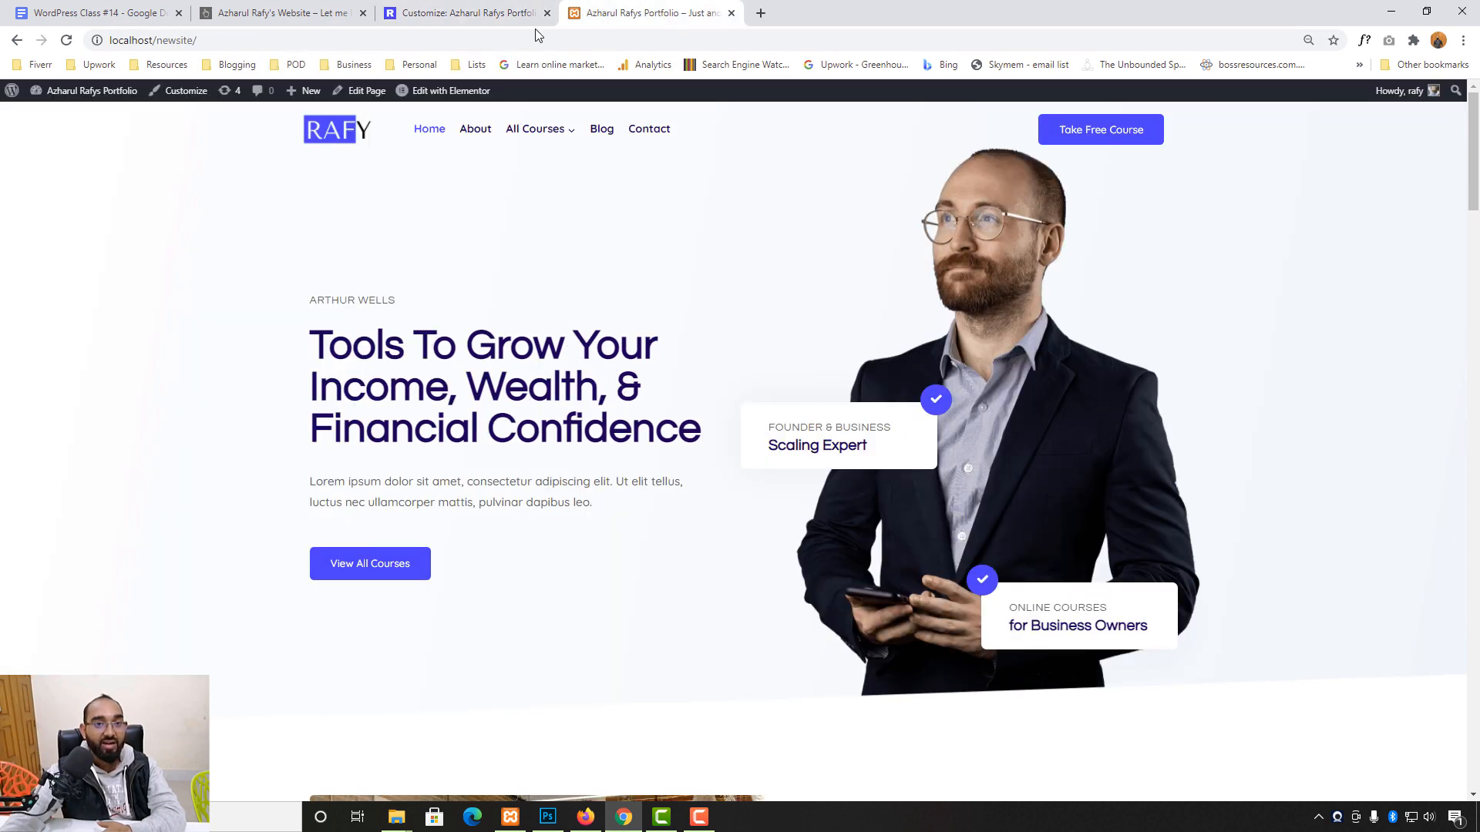
# - Reload the live site to confirm the R icon, then return to the Customizer's main sections
pyautogui.click(66, 40)
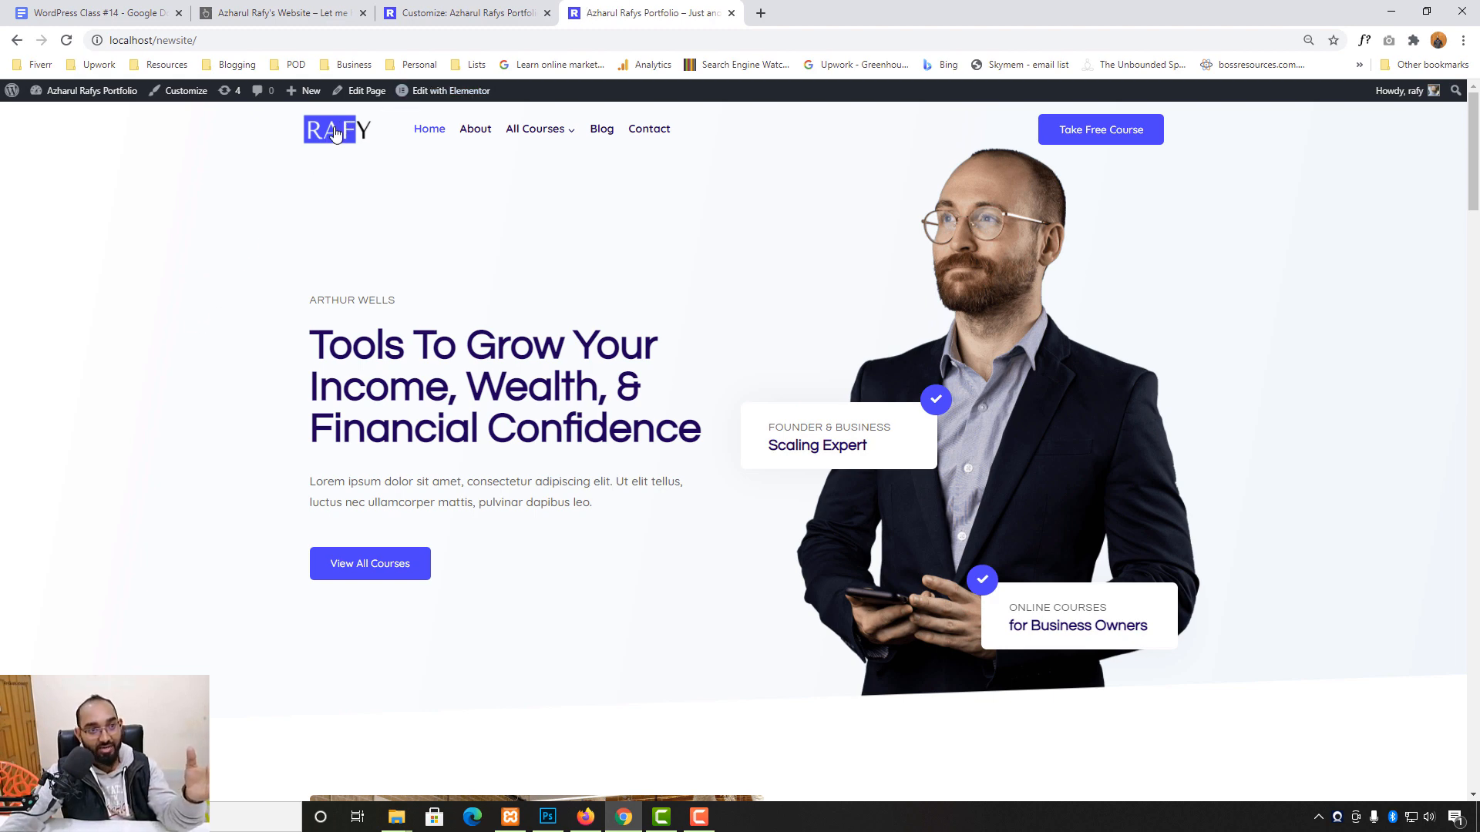
pyautogui.click(455, 6)
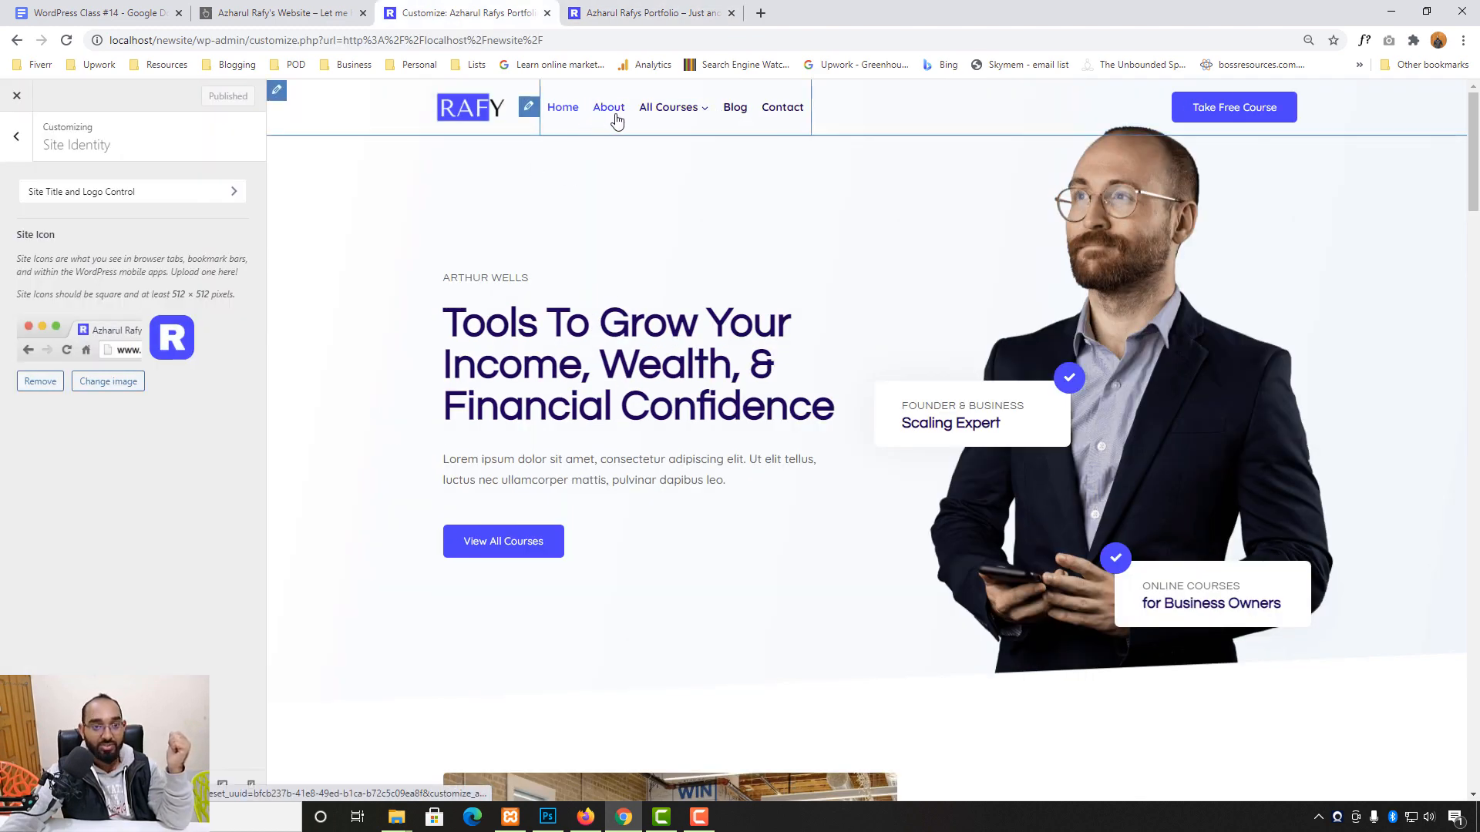
pyautogui.click(17, 139)
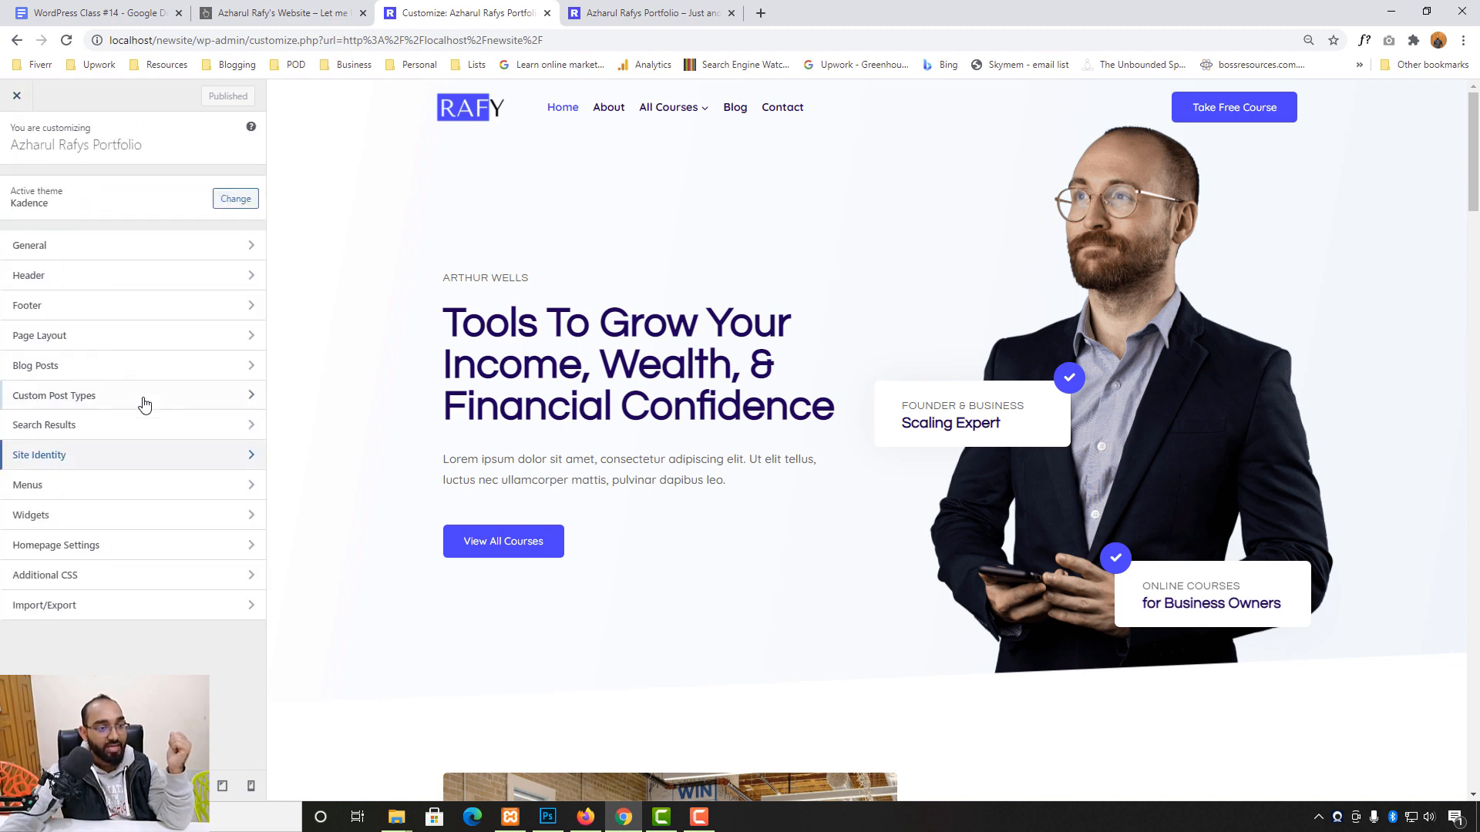
# - Look at Header > Primary Navigation, then back out to the Menus panel showing Course Main
pyautogui.click(12, 280)
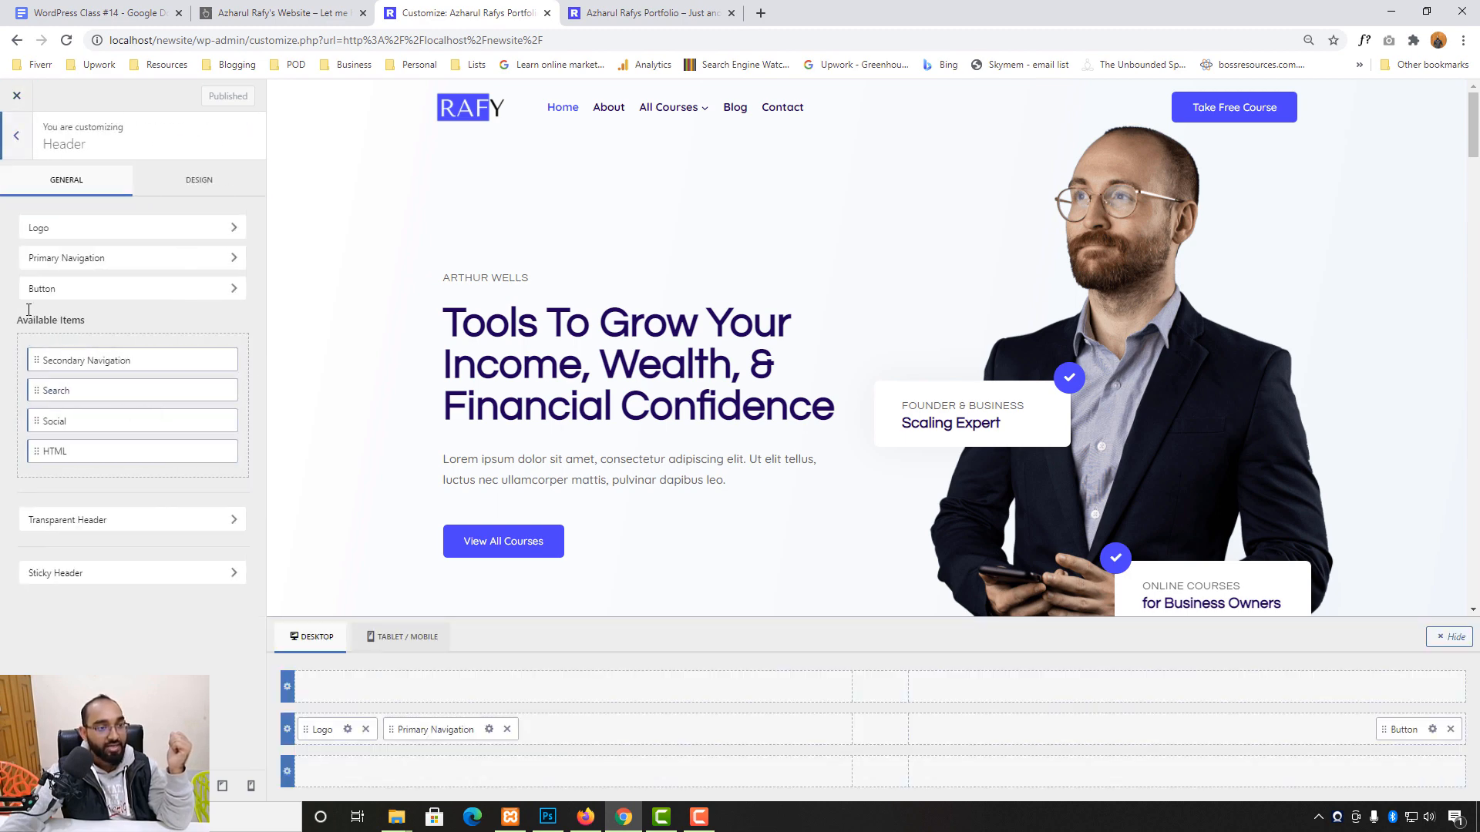
pyautogui.click(75, 260)
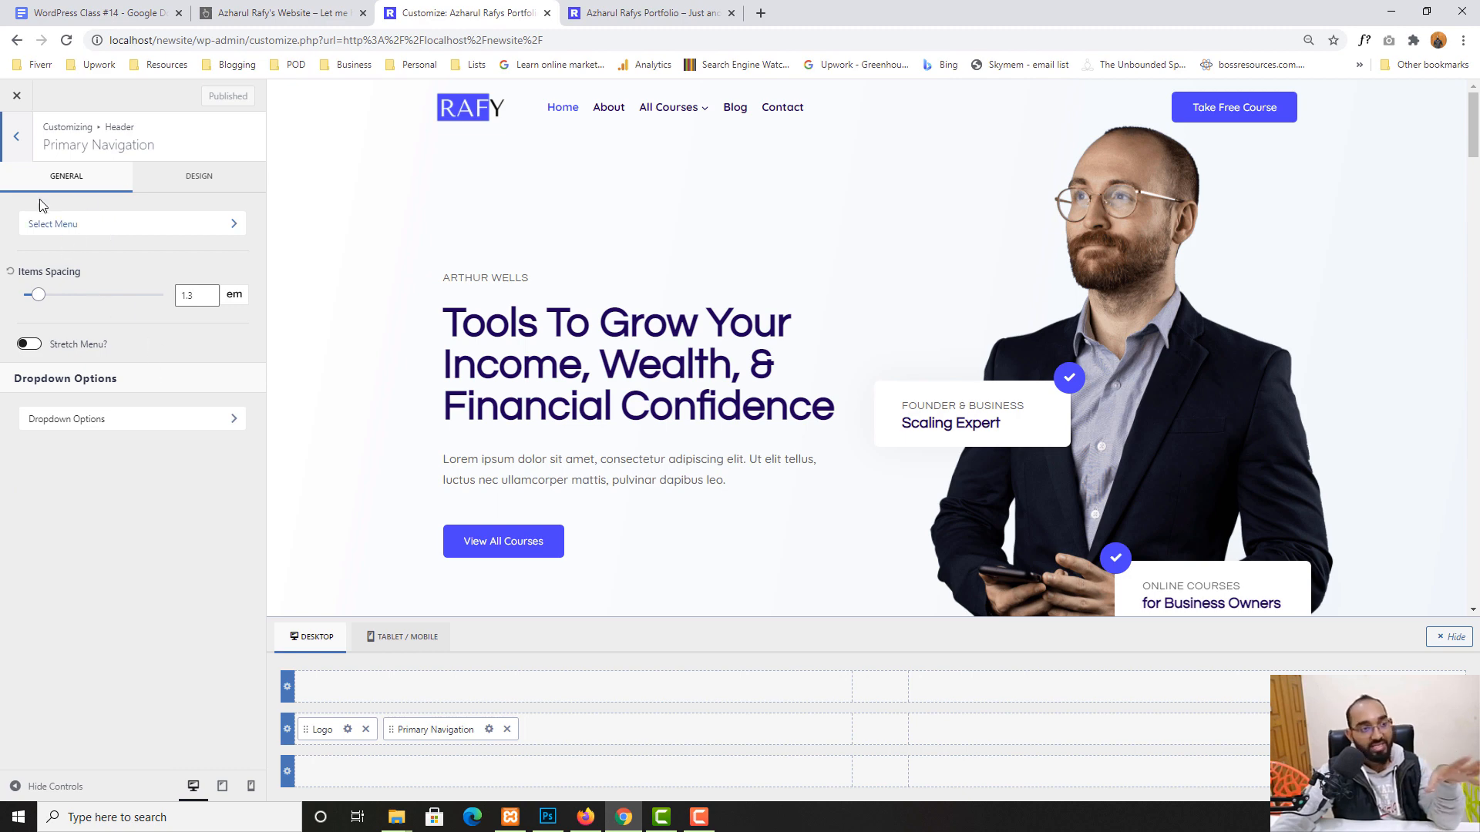
pyautogui.click(23, 143)
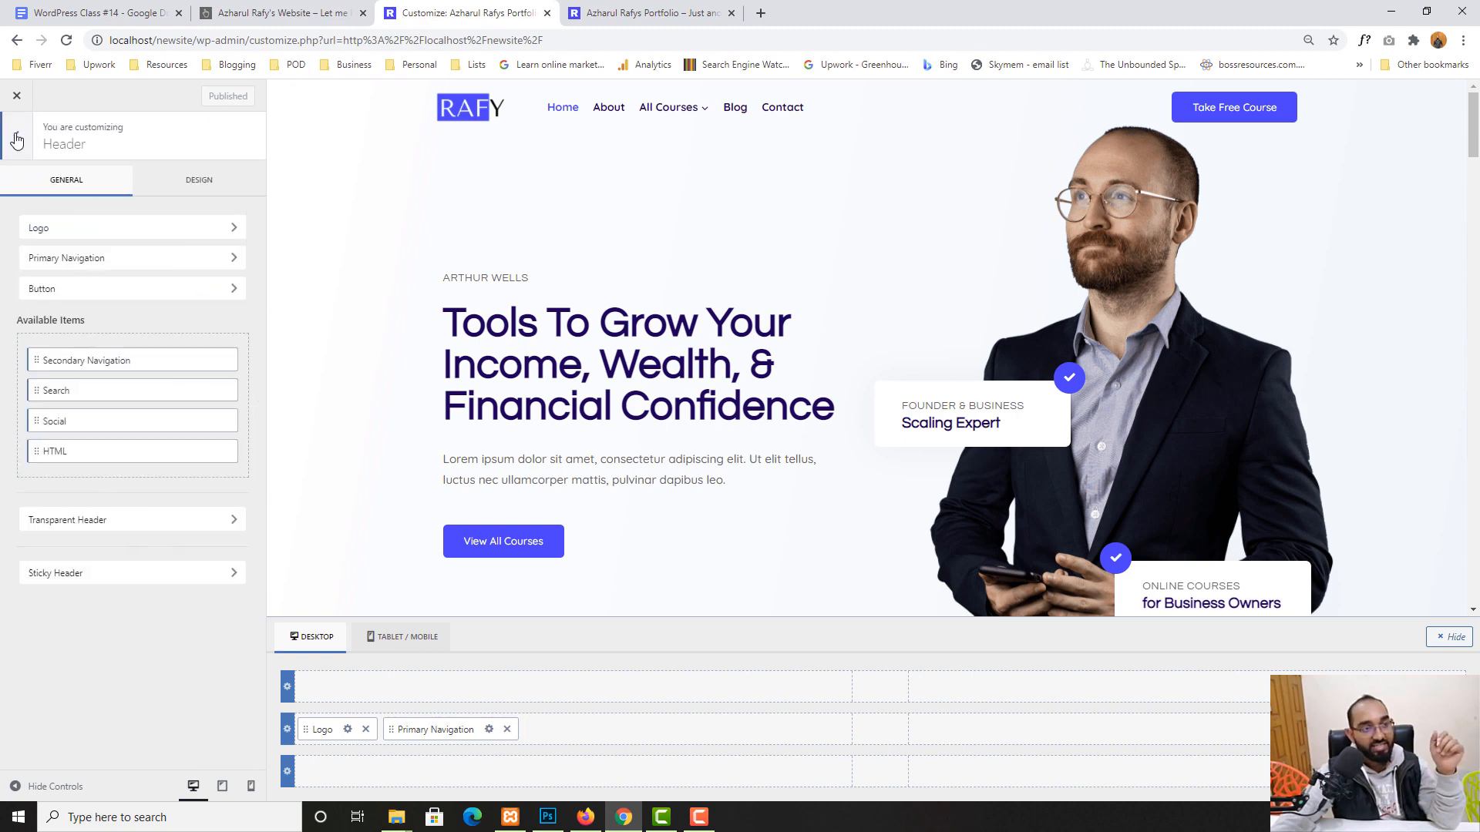
pyautogui.click(17, 140)
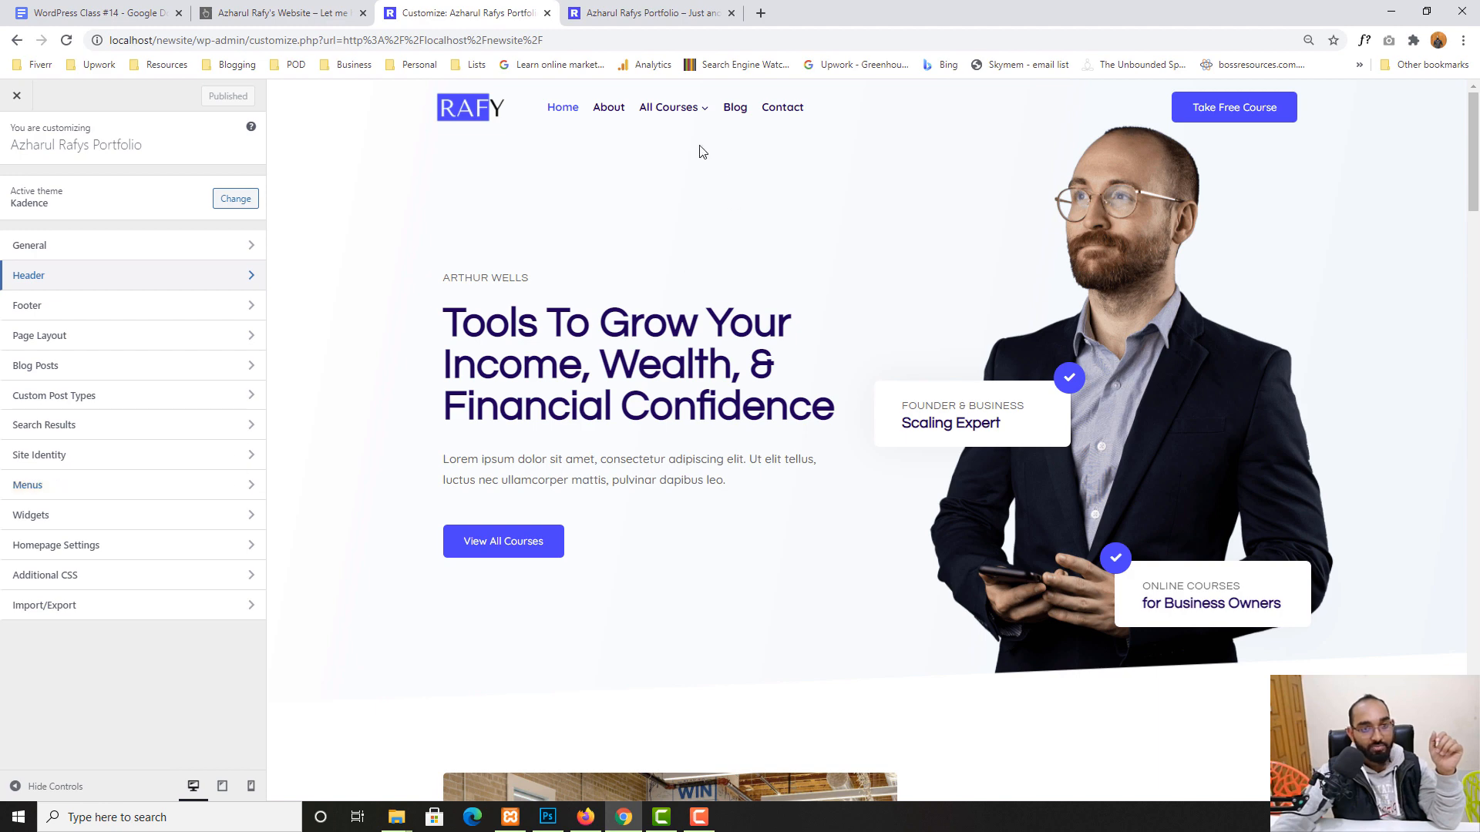
pyautogui.click(41, 490)
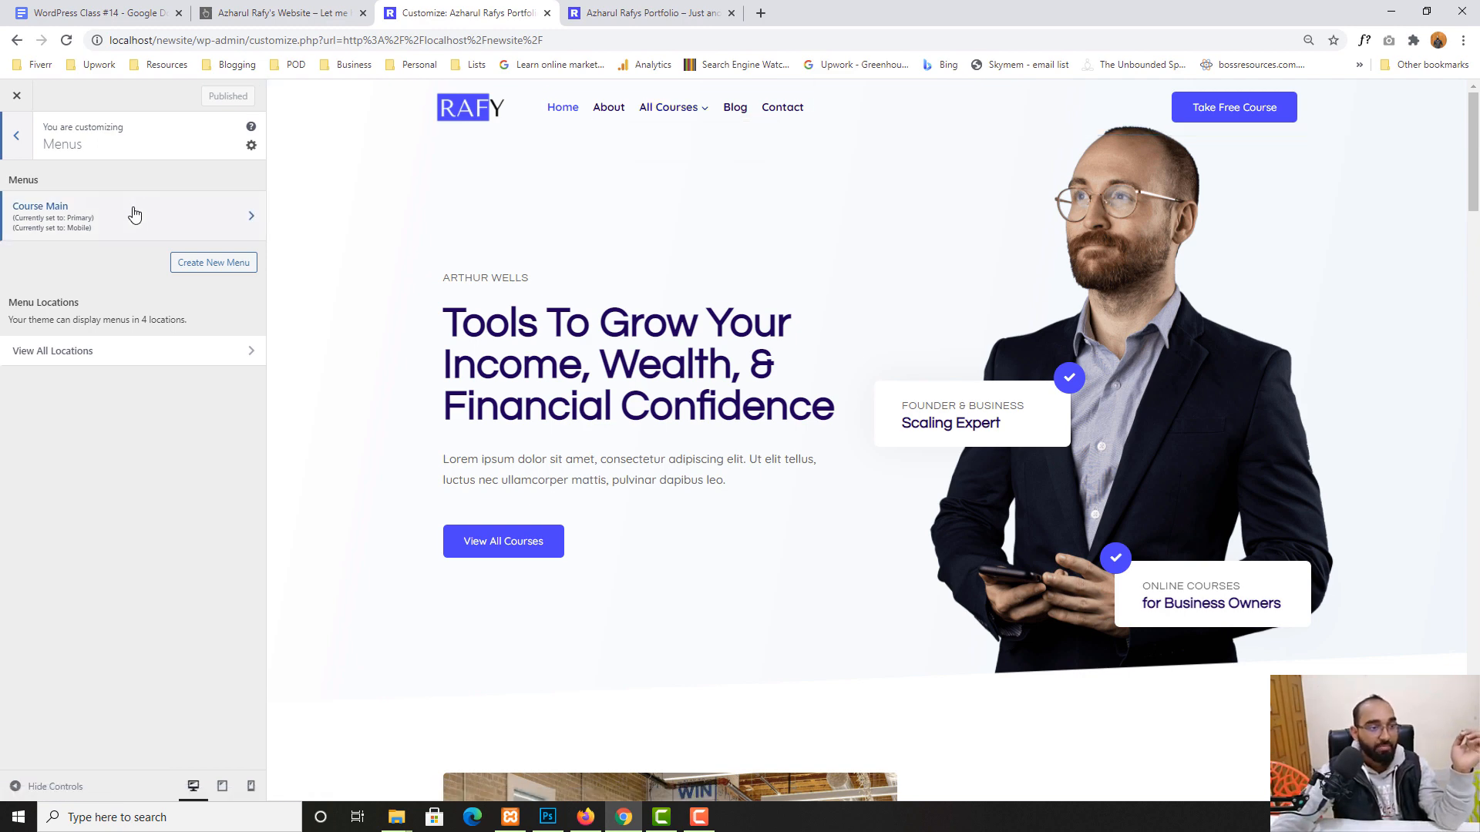
# - In Course Main, keep Course under All Courses and add a new page named Offers
pyautogui.click(94, 223)
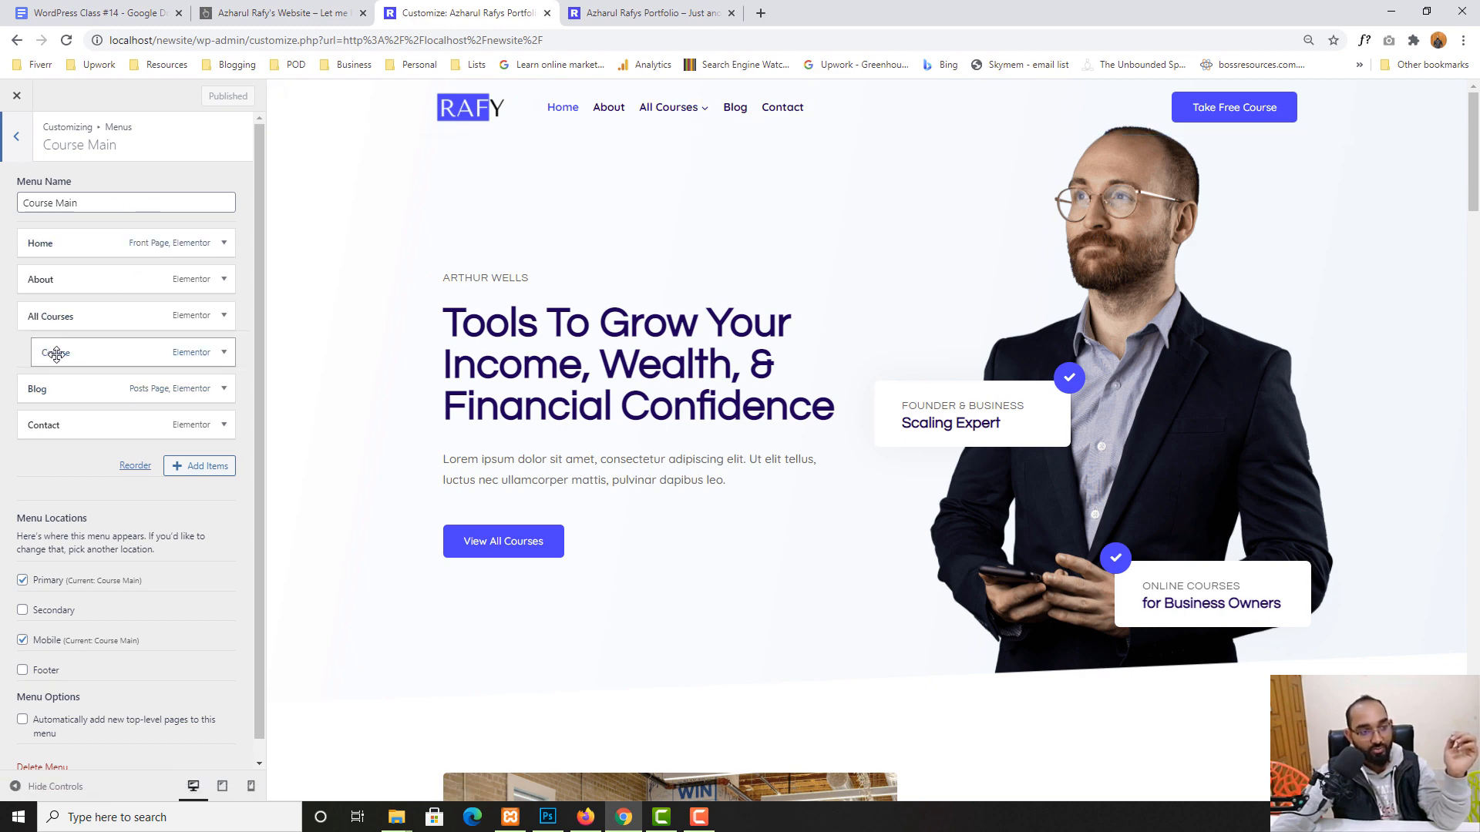
pyautogui.moveTo(50, 337)
pyautogui.mouseDown()
pyautogui.moveTo(66, 347)
pyautogui.moveTo(37, 344)
pyautogui.mouseUp()
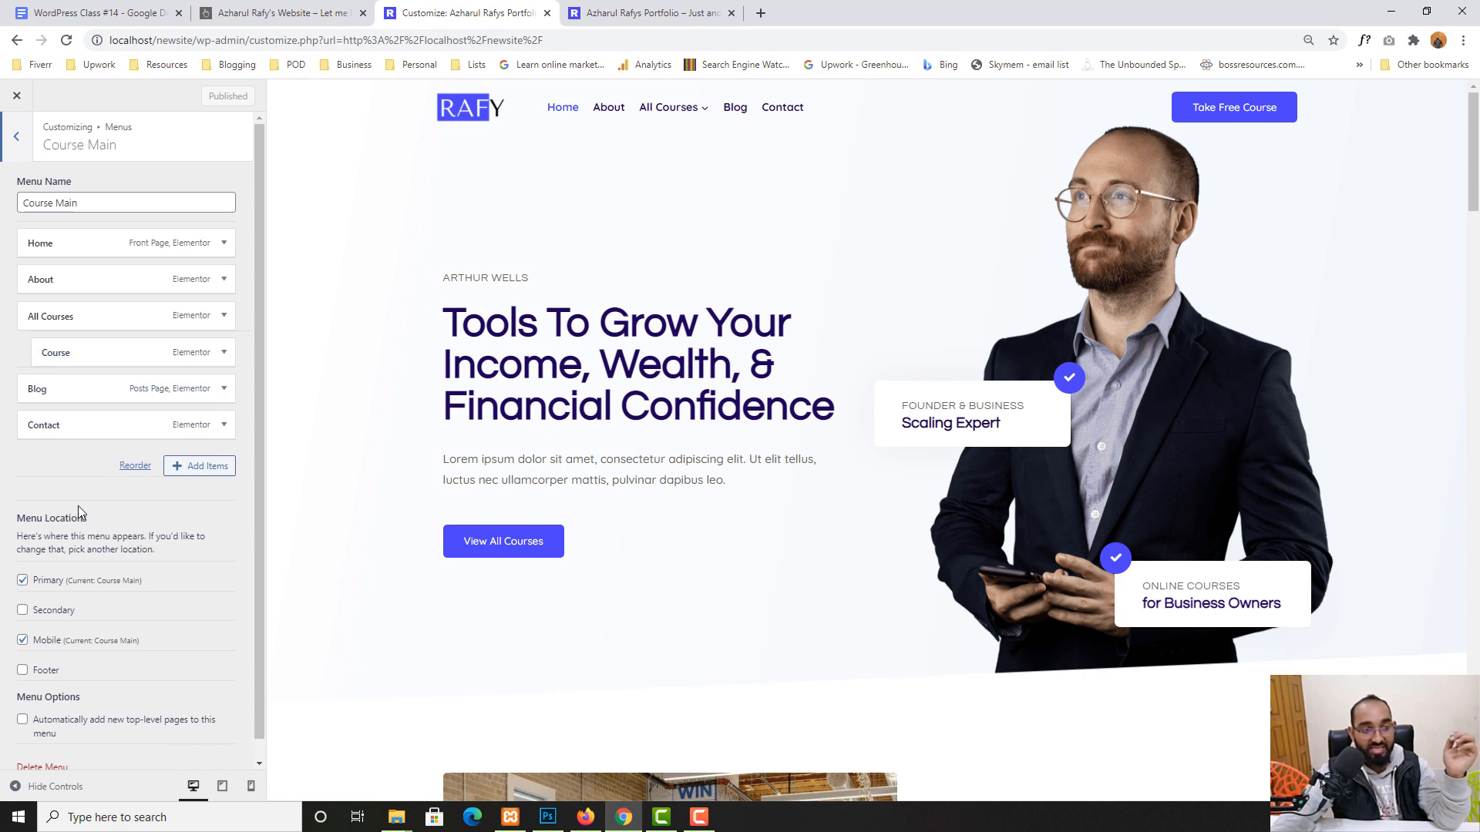
pyautogui.click(199, 466)
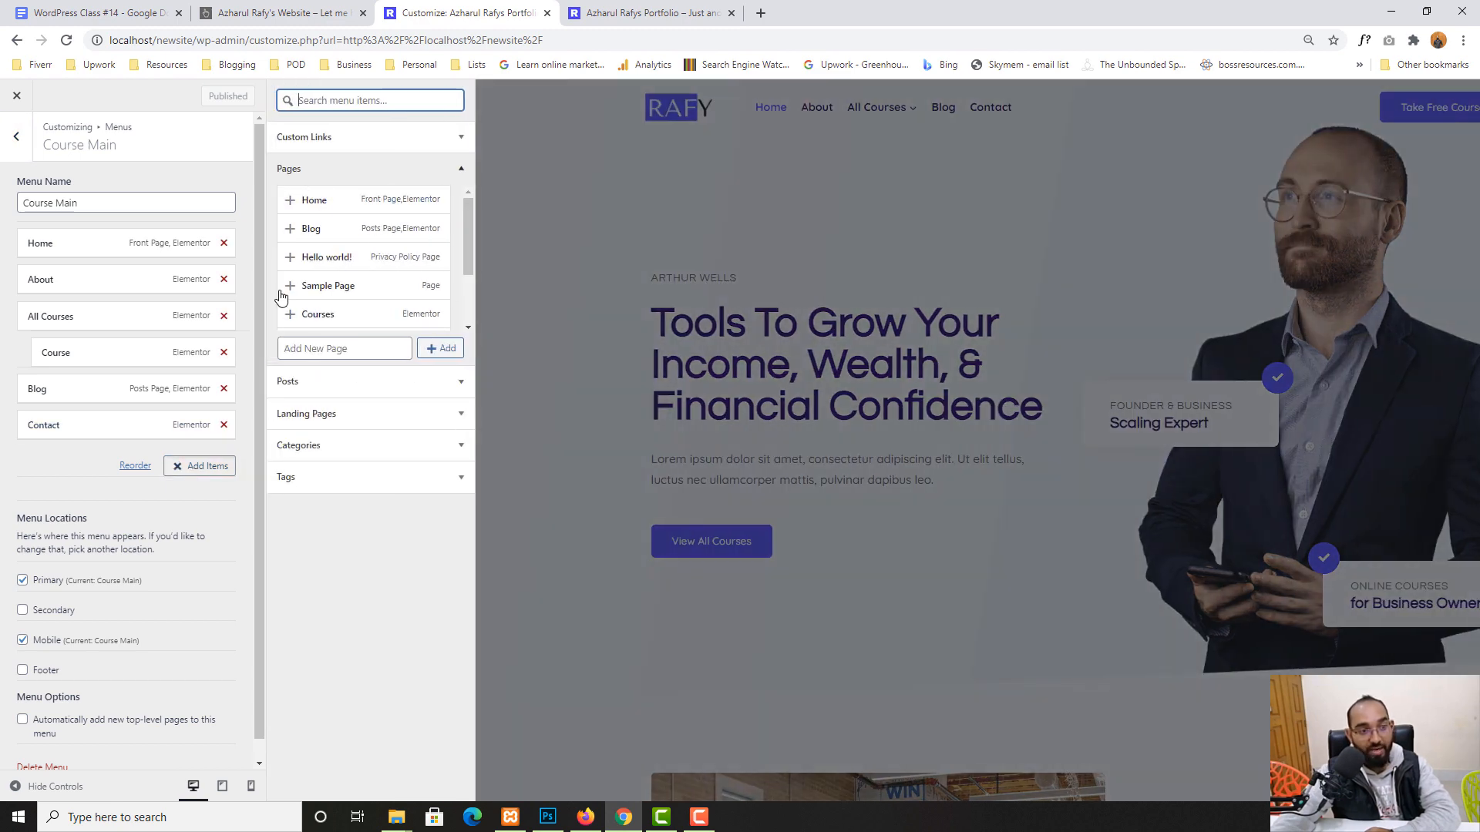
pyautogui.click(316, 169)
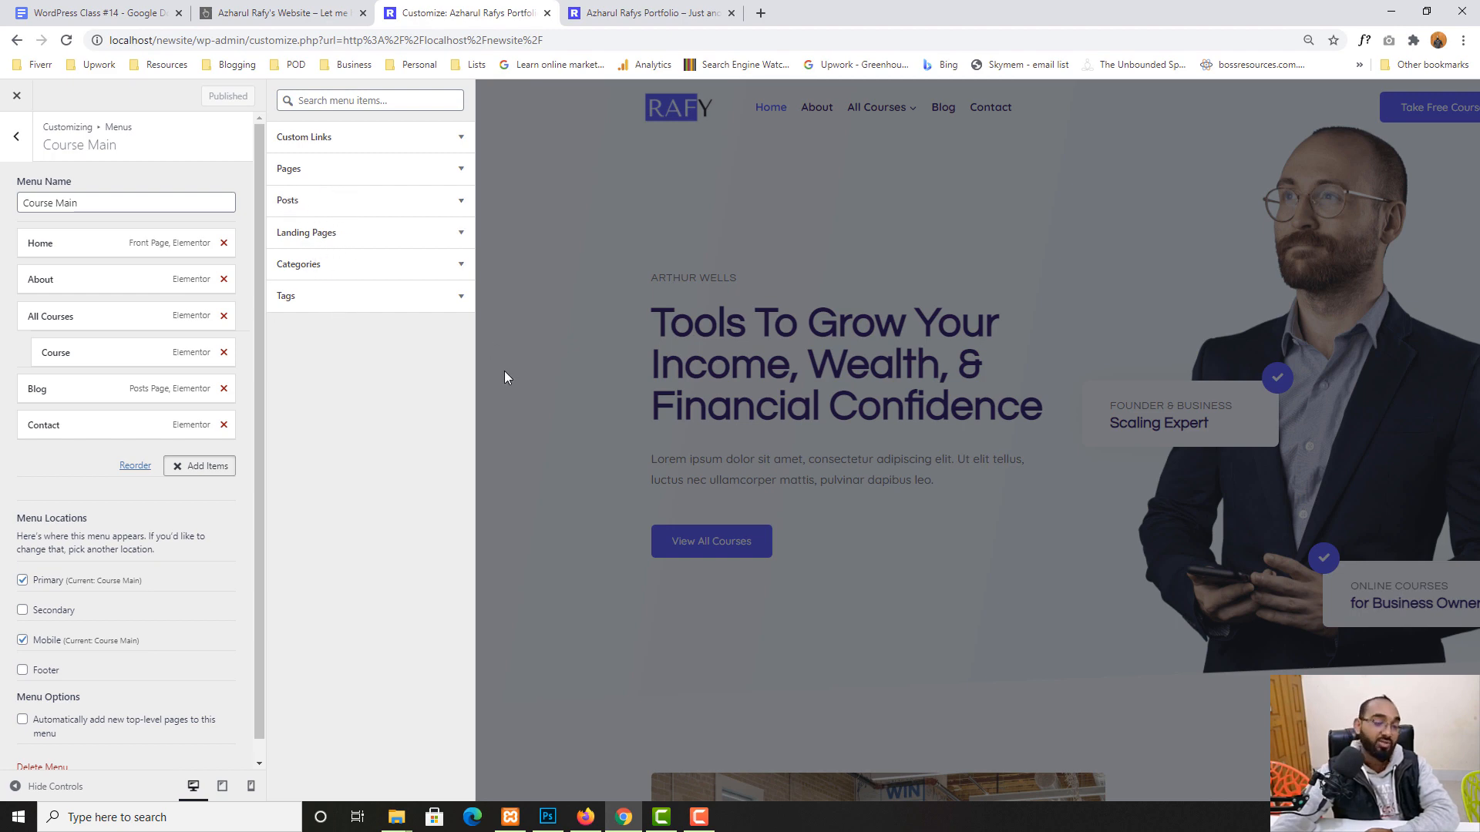
pyautogui.click(306, 180)
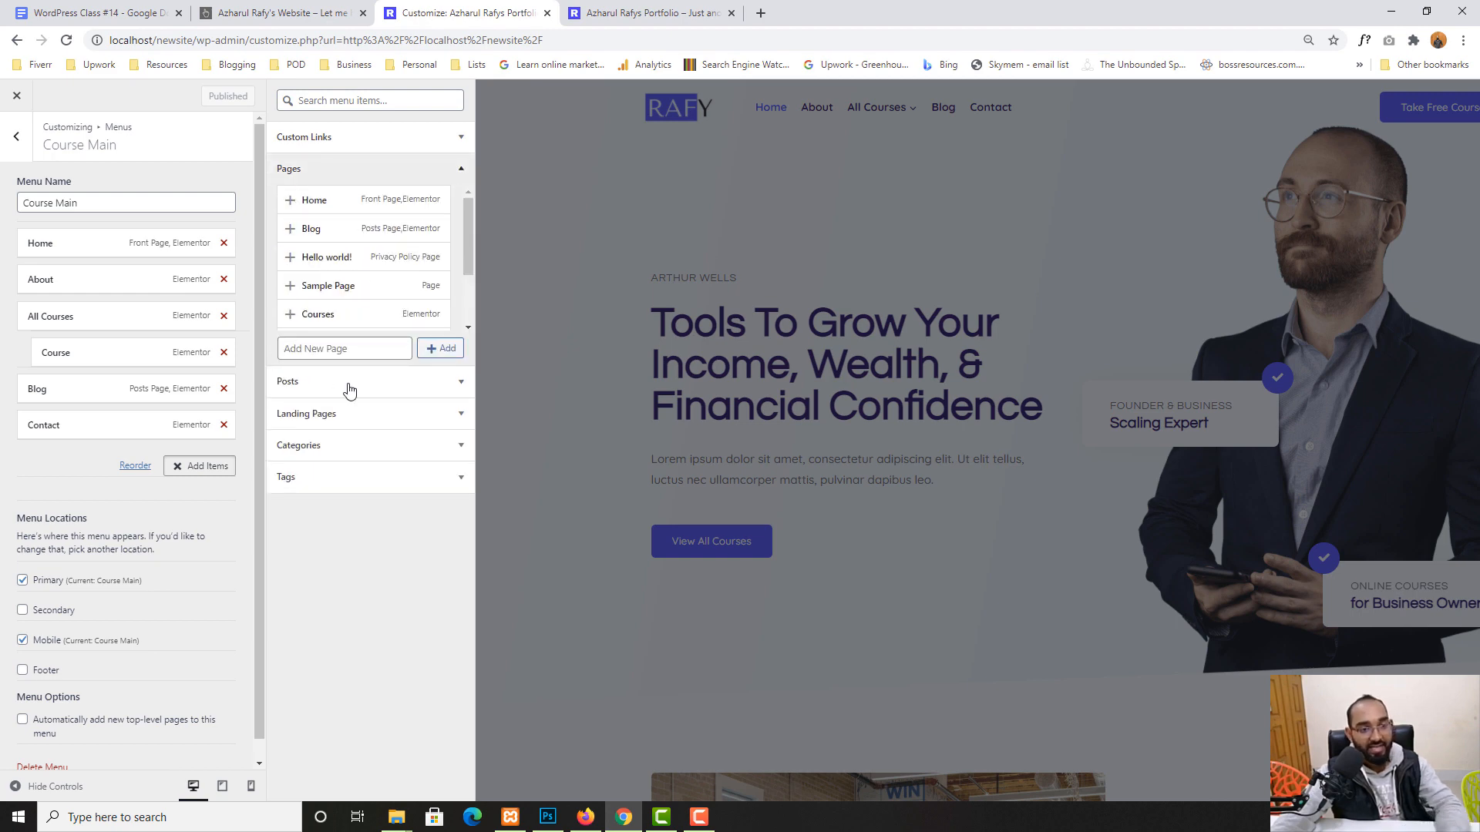
pyautogui.scroll(-2, 390, 252)
pyautogui.click(345, 350)
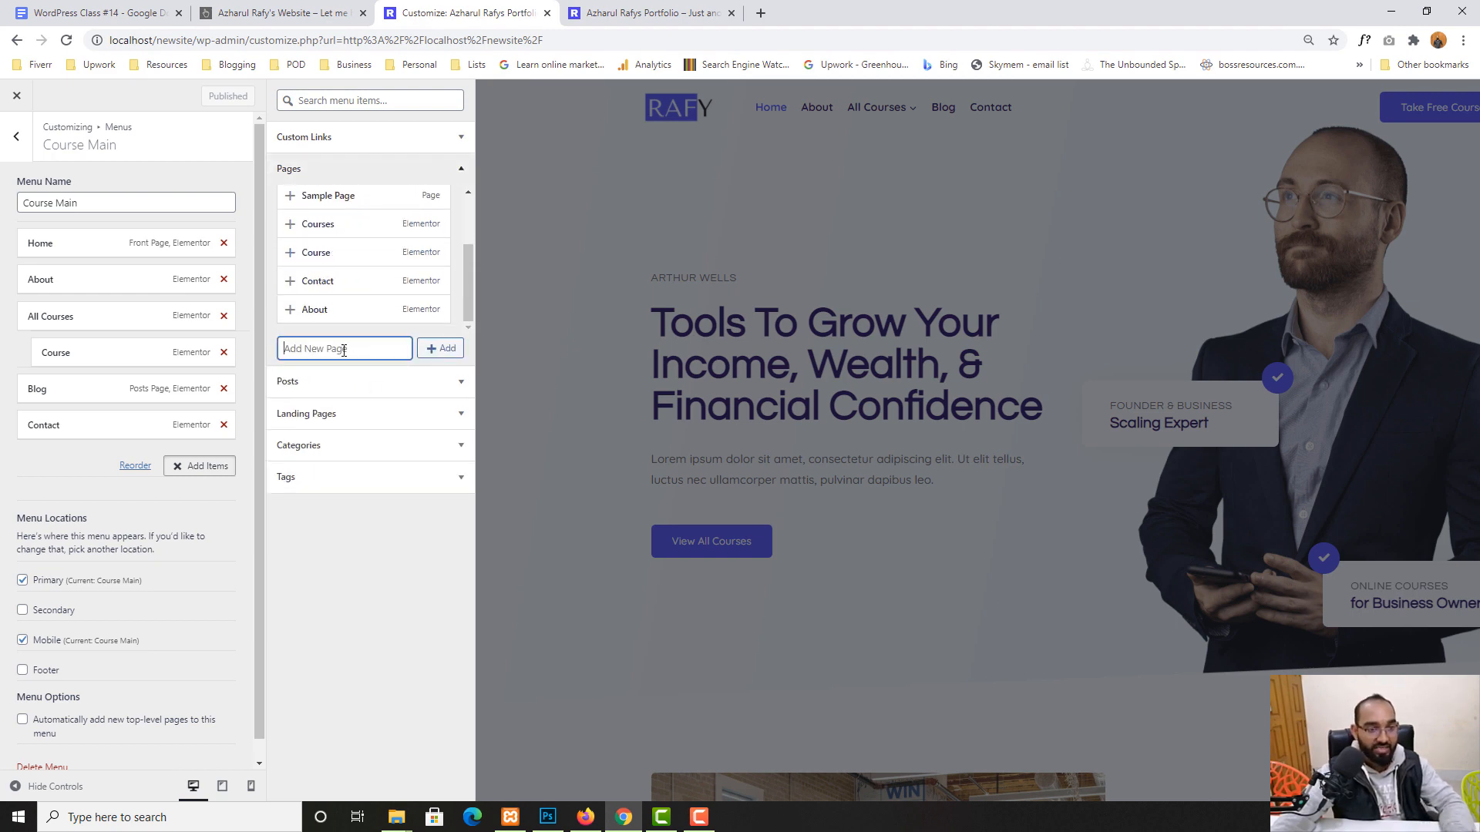
pyautogui.write('Offers')
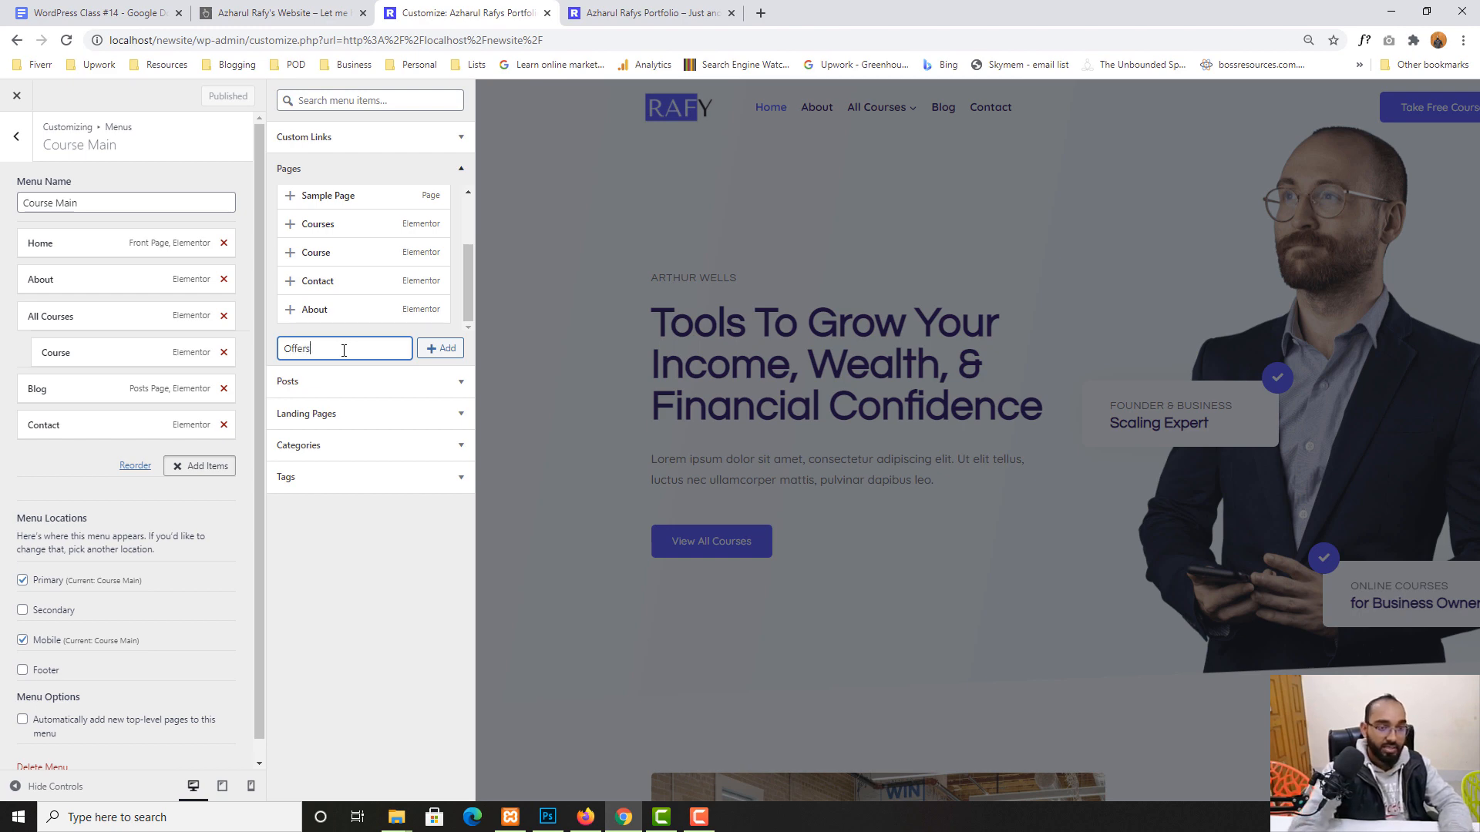
pyautogui.click(428, 351)
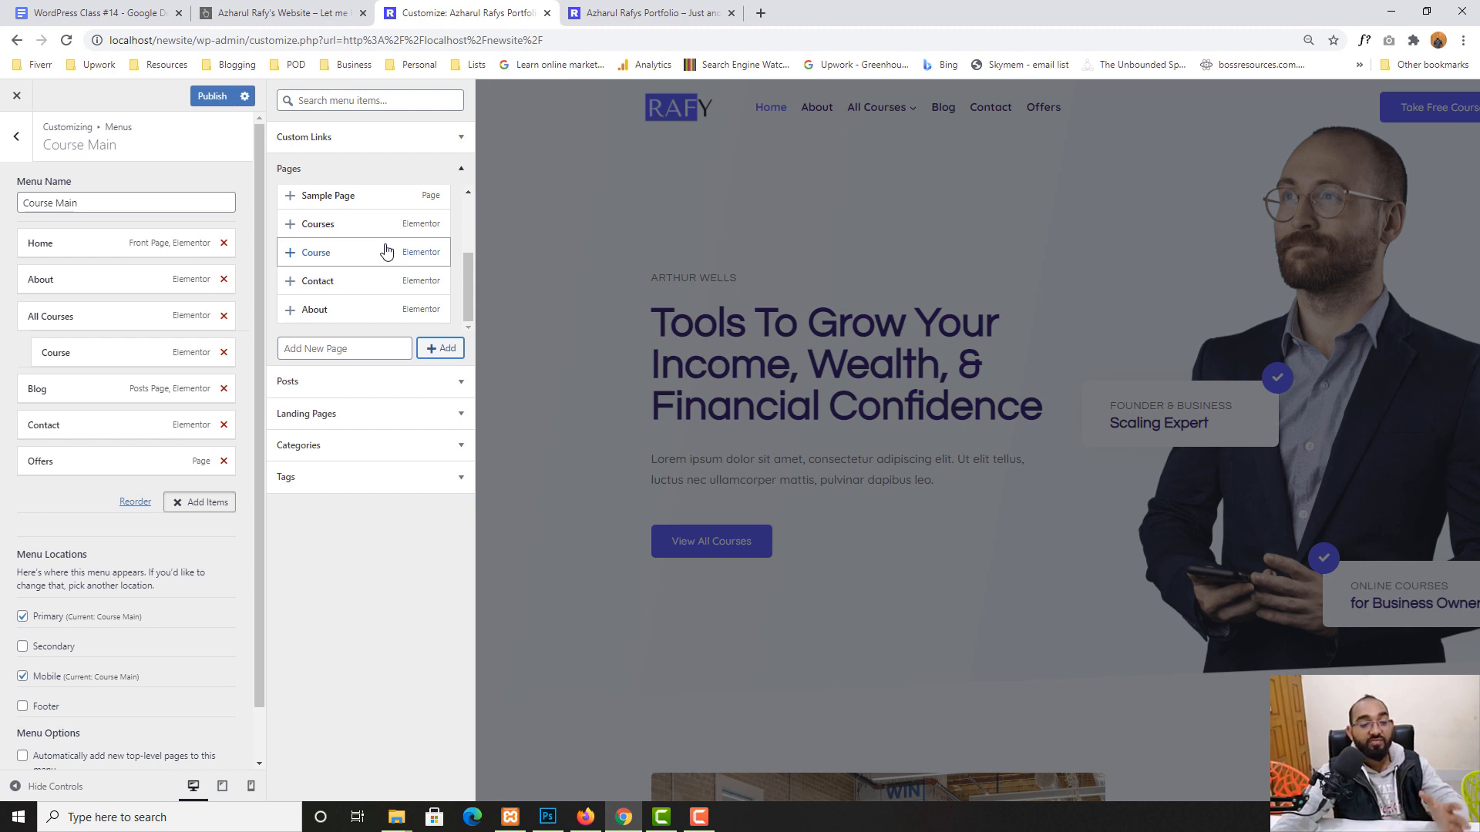
pyautogui.click(631, 12)
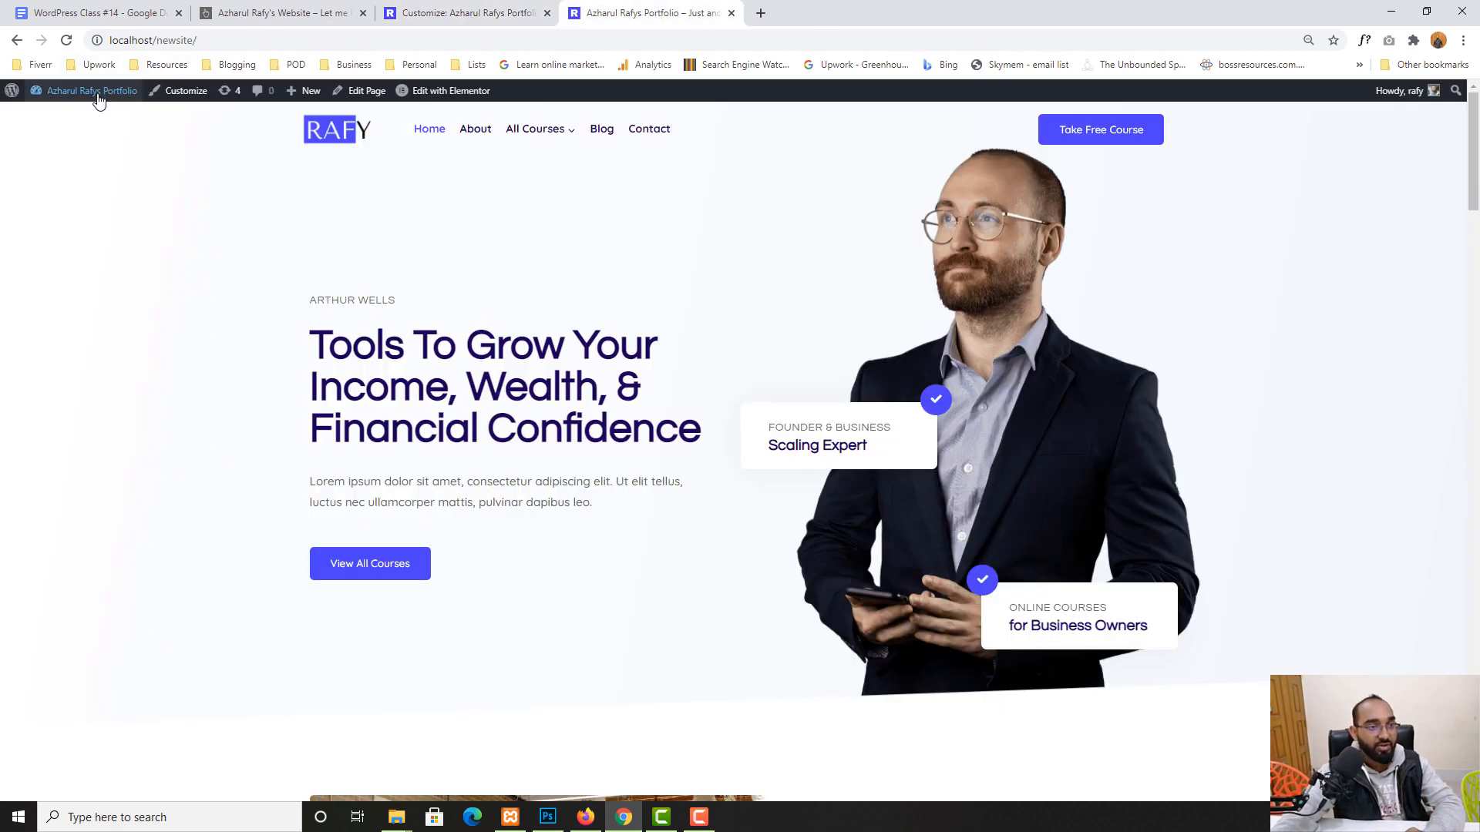
# - Review the eight pages in the admin All Pages list, then return to the Customizer
pyautogui.moveTo(89, 91)
pyautogui.click(45, 168)
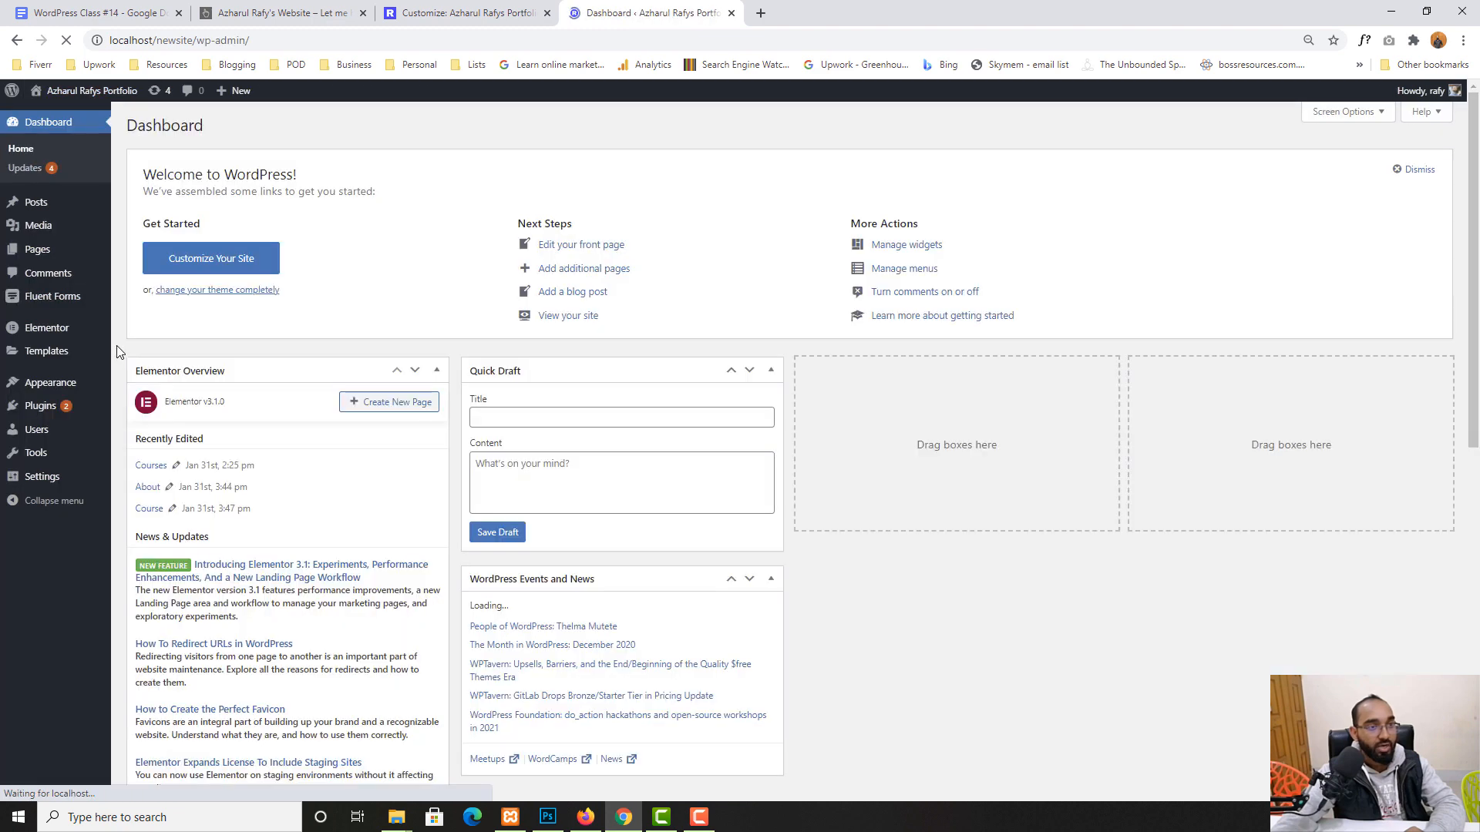
pyautogui.click(38, 246)
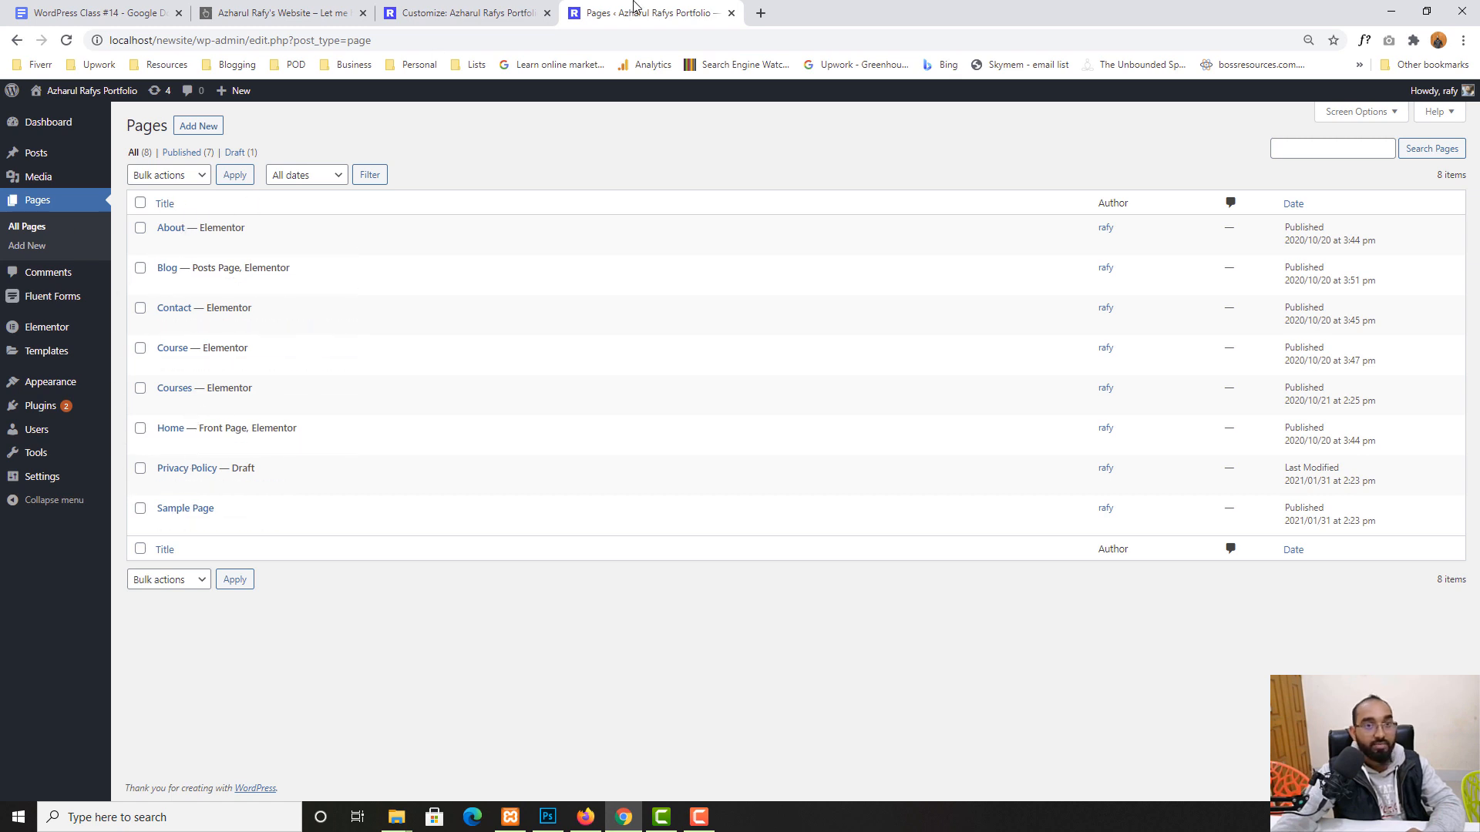
pyautogui.click(473, 7)
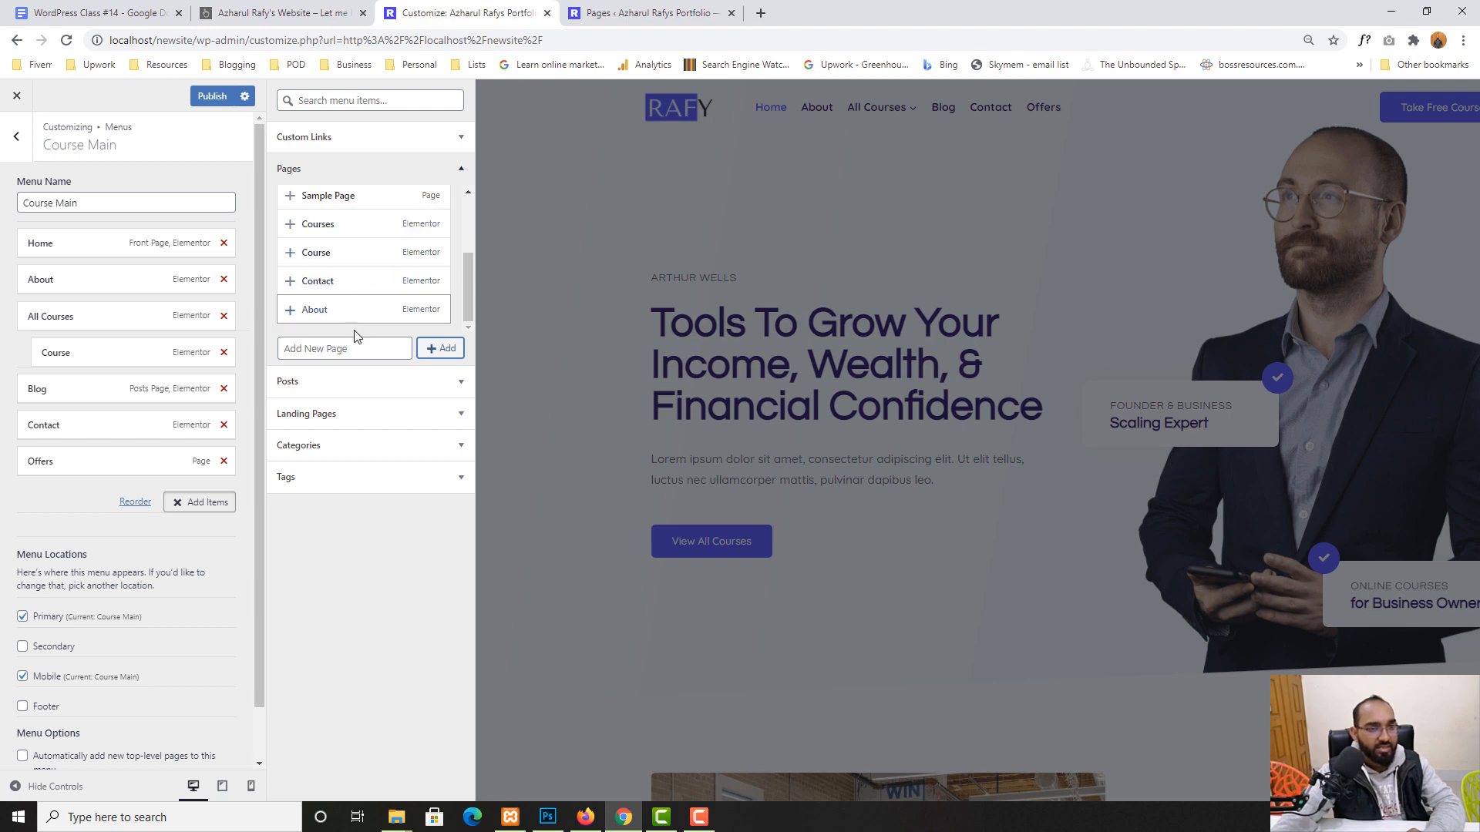
# - Add Offers to Course Main, delete the duplicate Offers entry, and publish the menu
pyautogui.scroll(1, 339, 197)
pyautogui.scroll(3, 339, 198)
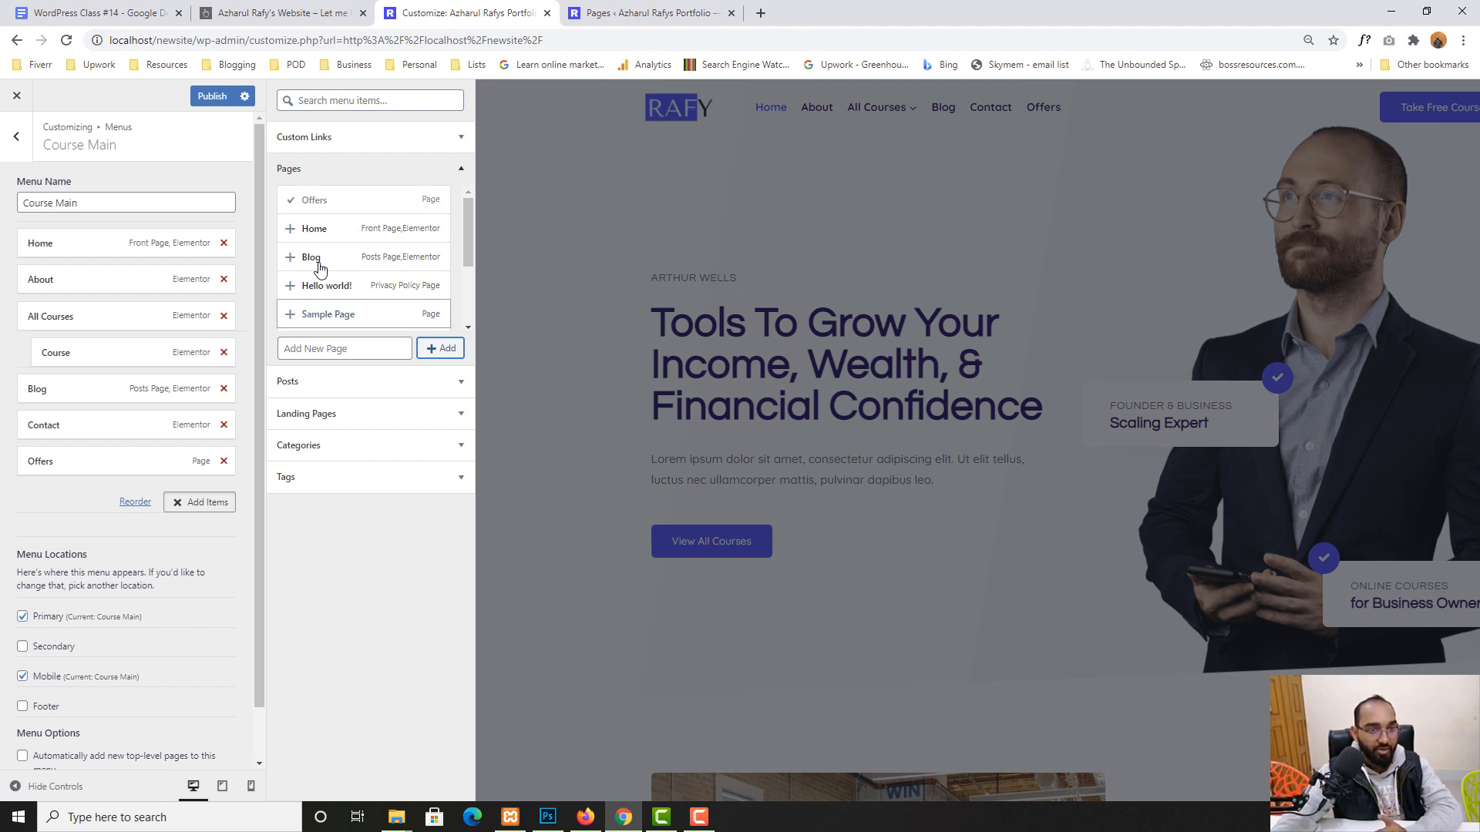
pyautogui.click(314, 200)
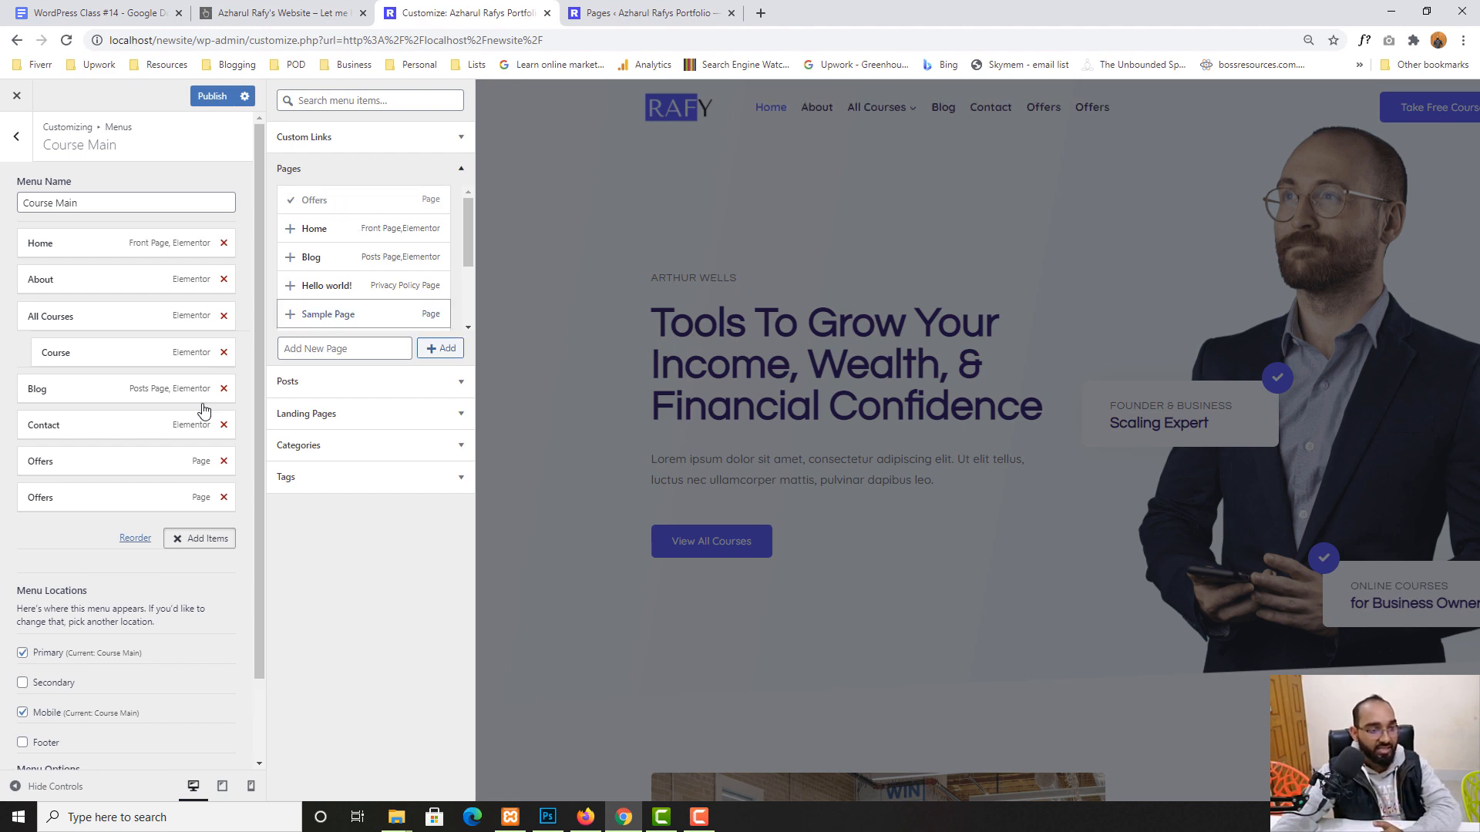
pyautogui.click(224, 498)
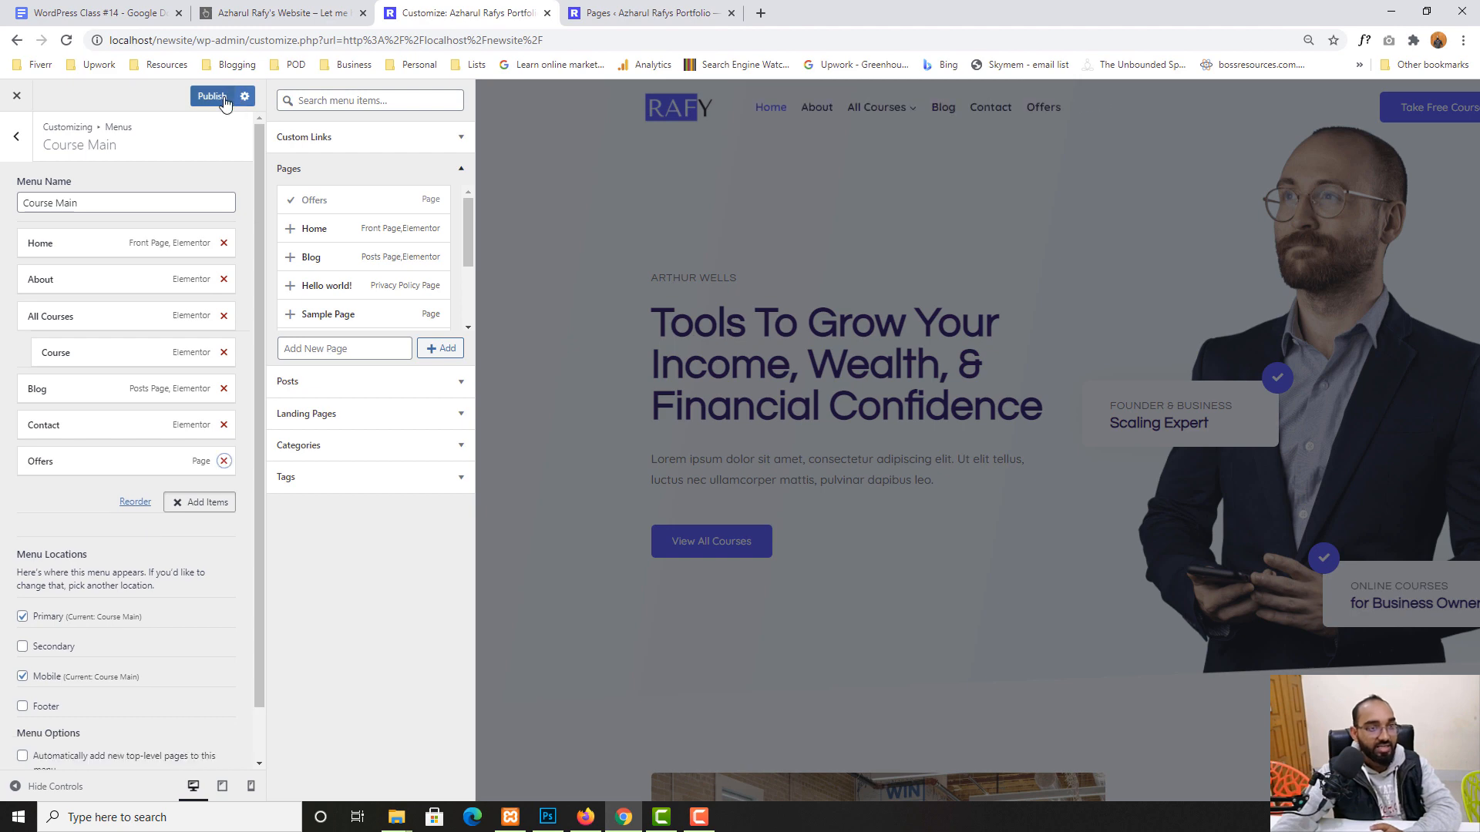
pyautogui.click(212, 95)
pyautogui.click(644, 13)
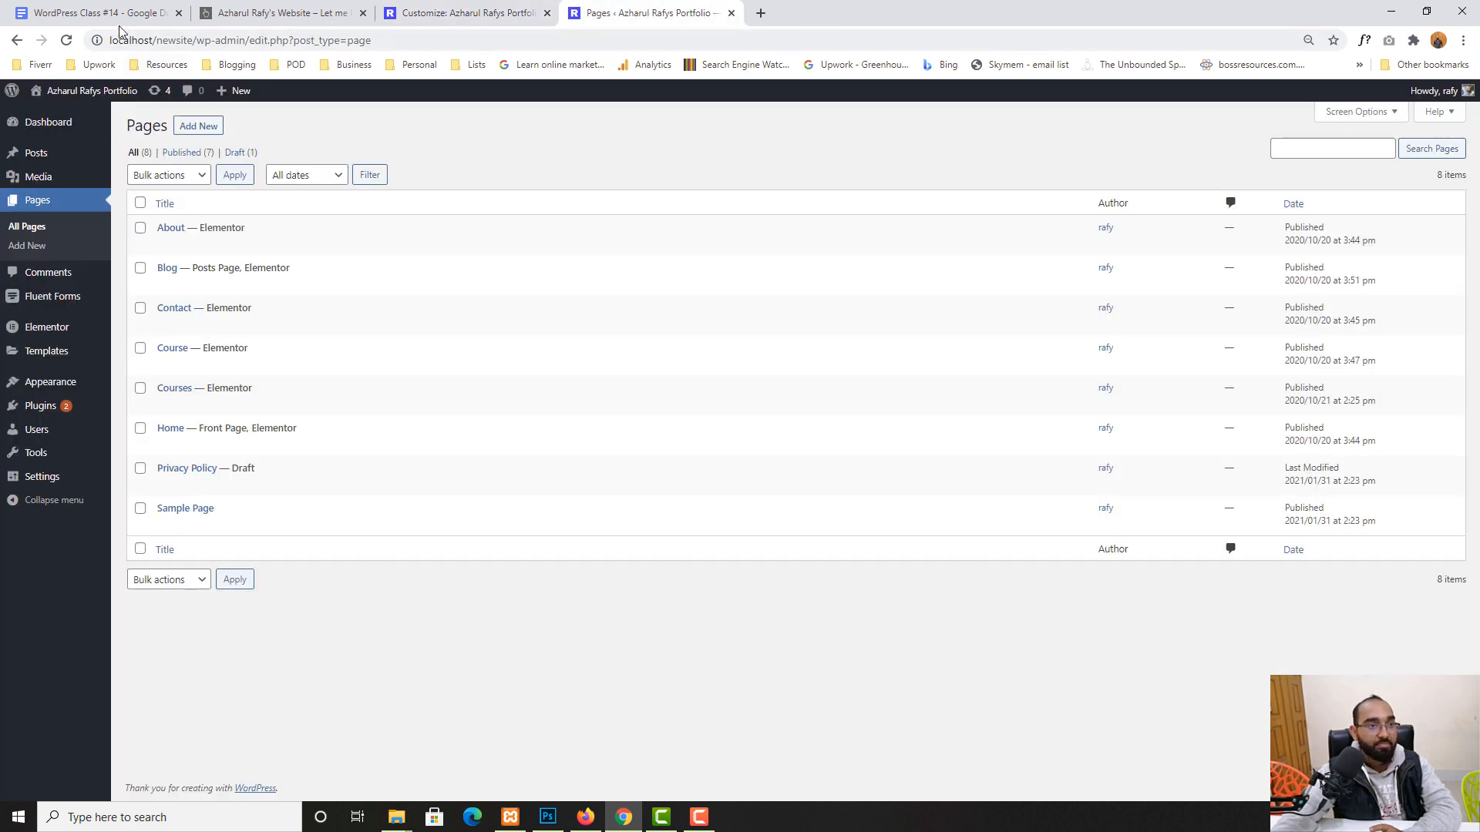
# - Reload the Pages list to see Offers published, then go back to the Customizer
pyautogui.click(67, 41)
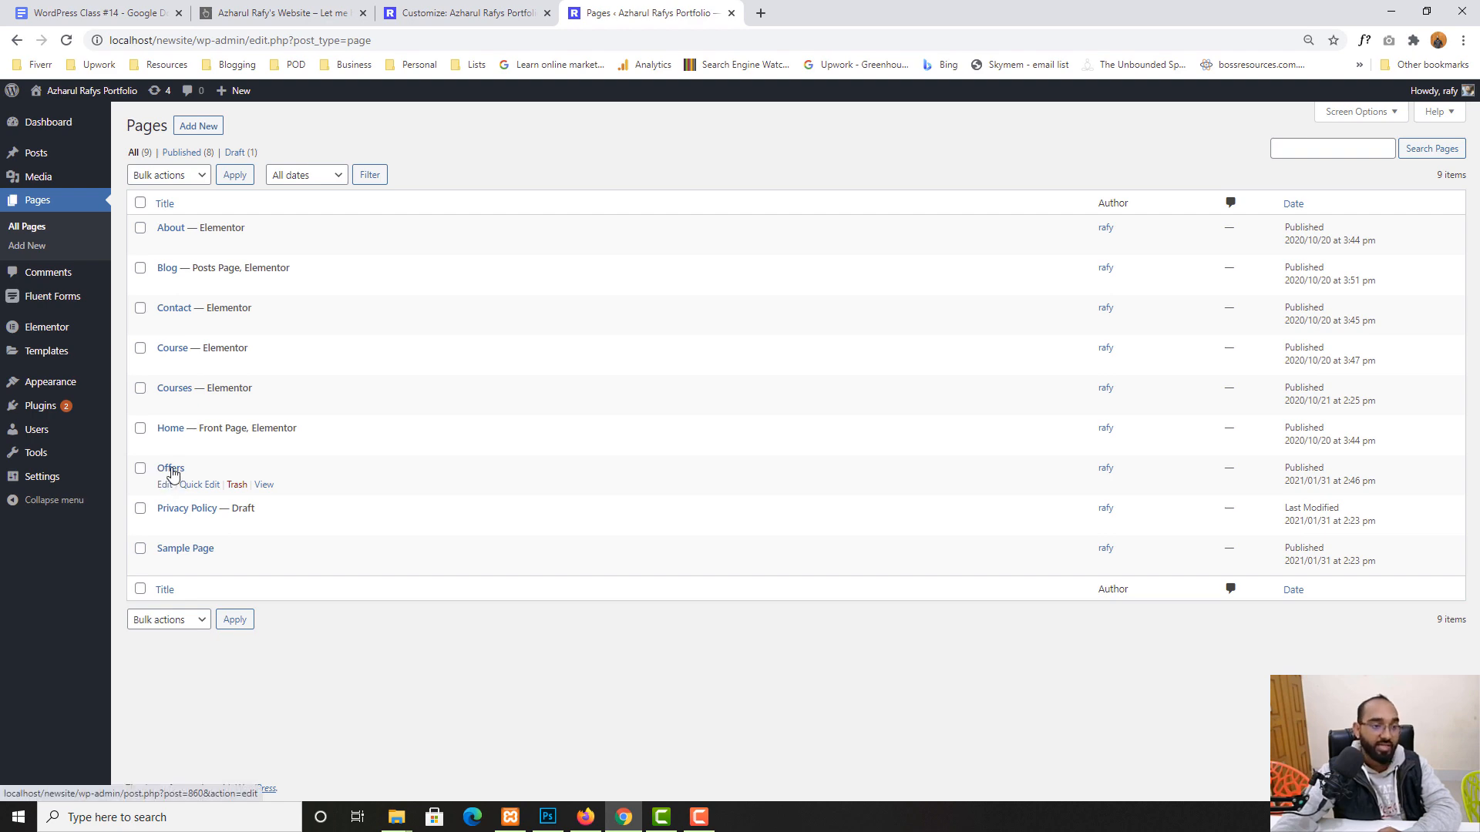
pyautogui.click(447, 9)
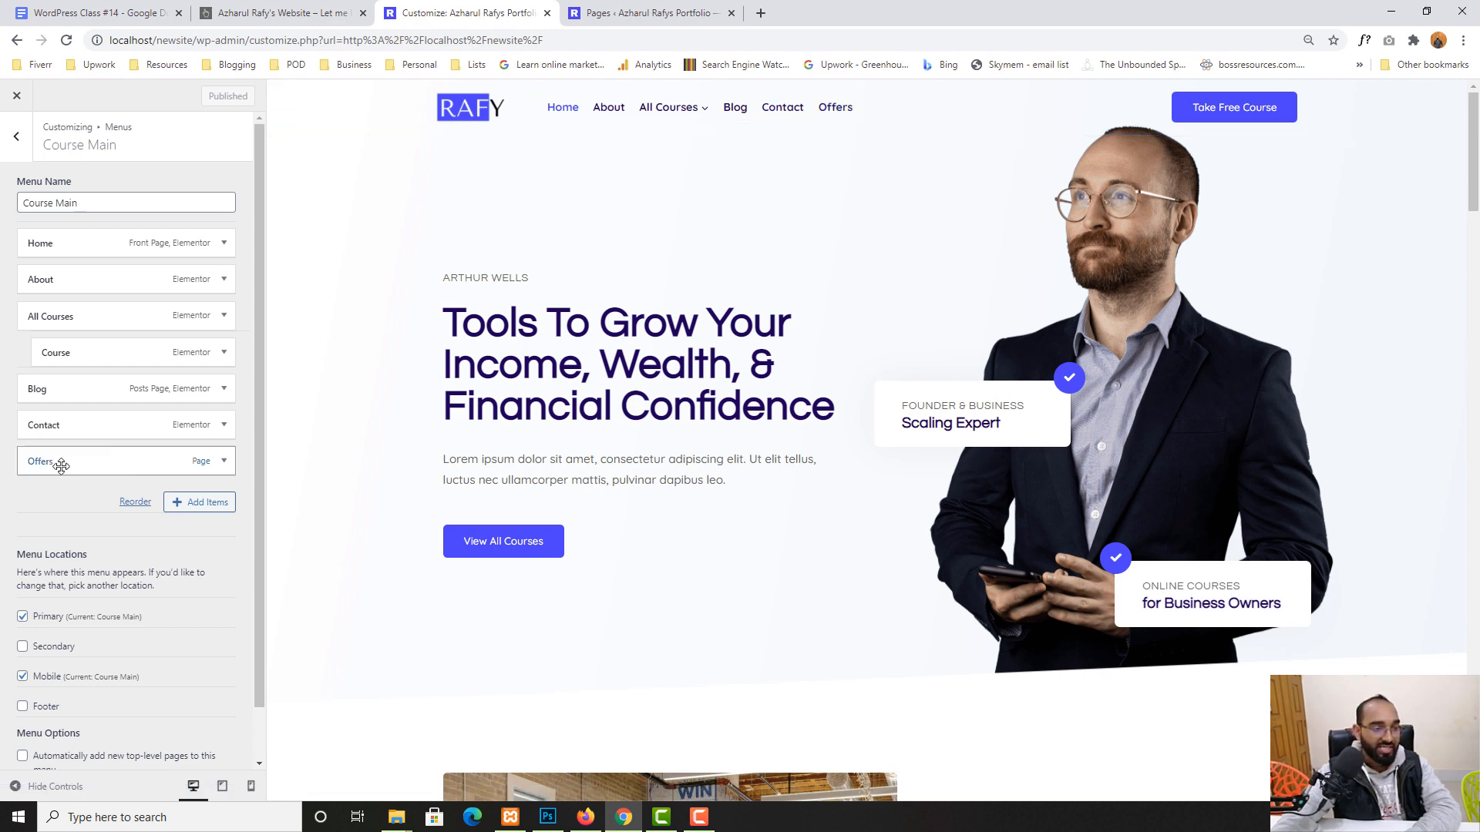
# - Move Offers to a top-level position right after About in Course Main and publish
pyautogui.moveTo(51, 465); pyautogui.dragTo(41, 316)
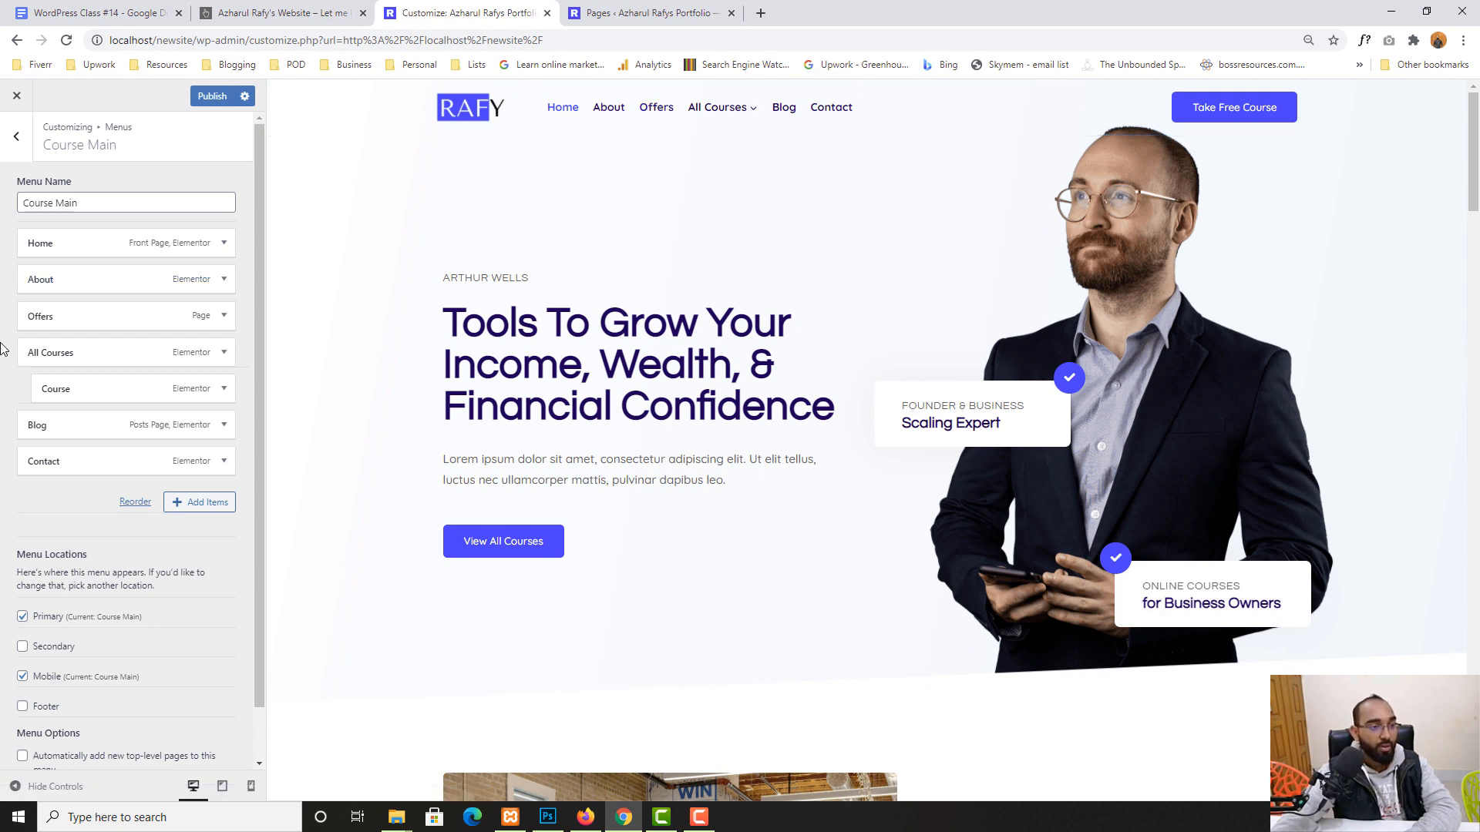
pyautogui.moveTo(69, 316); pyautogui.dragTo(86, 313)
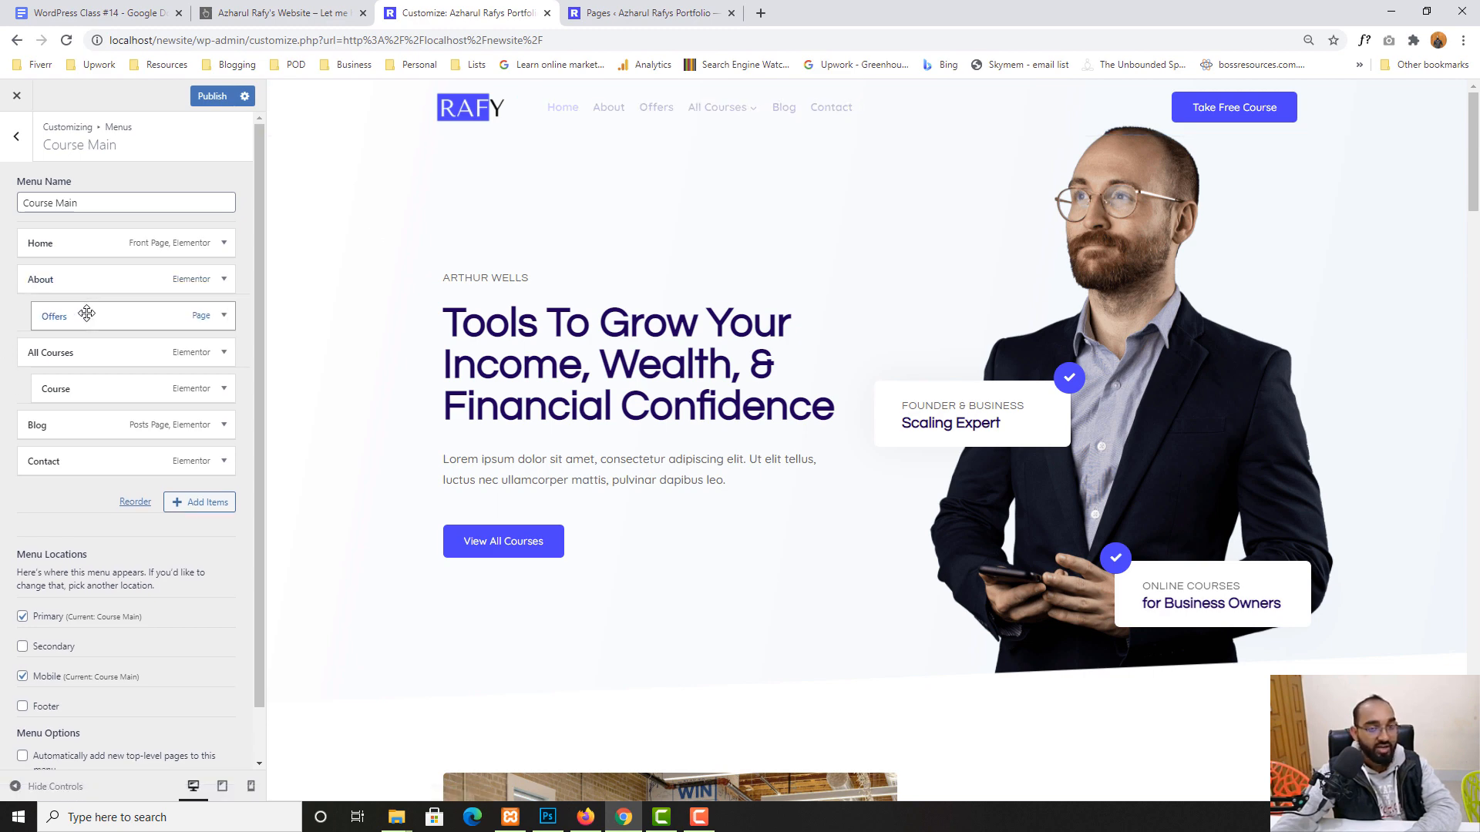
pyautogui.moveTo(616, 108)
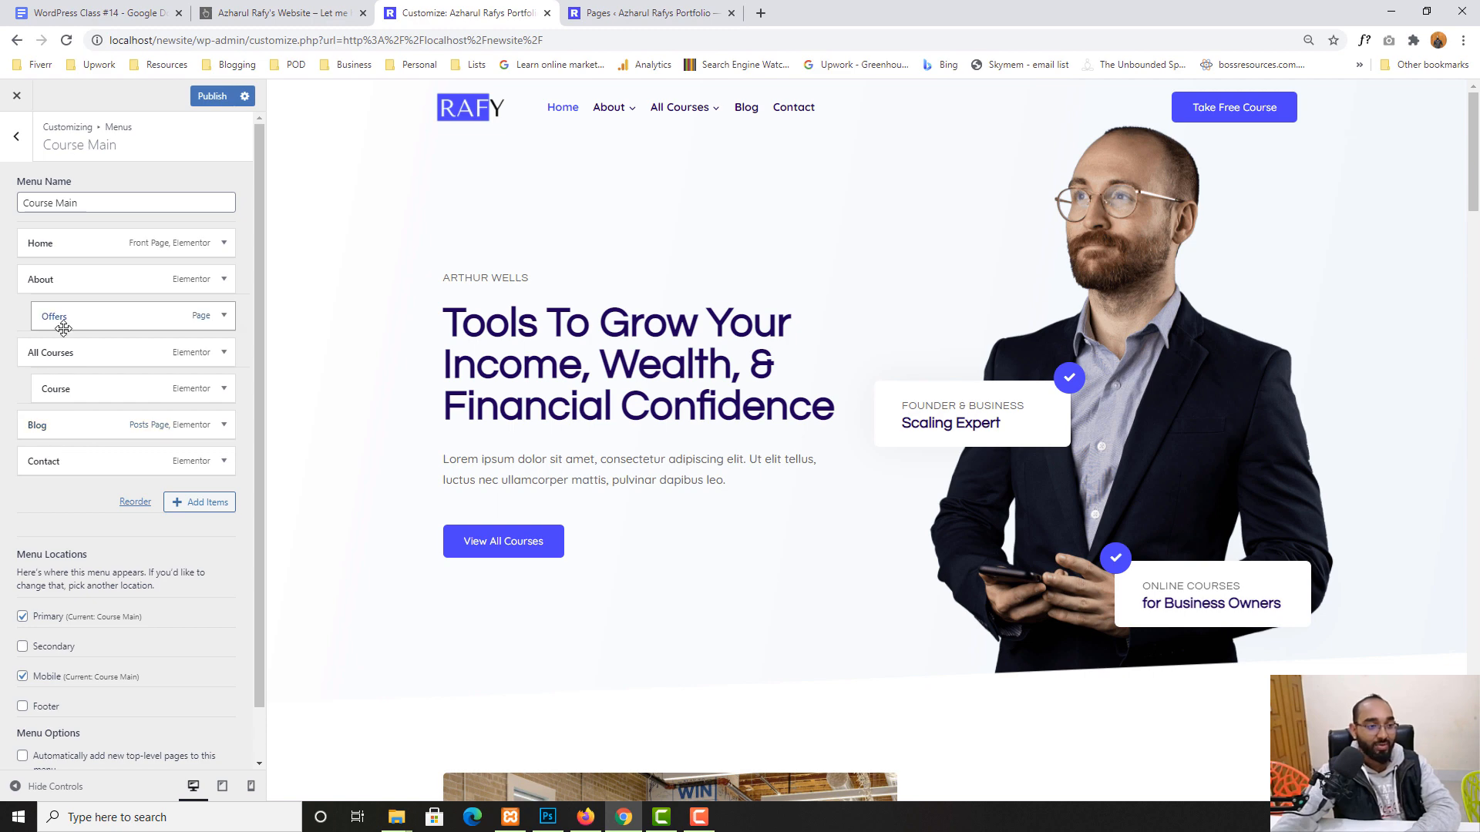
pyautogui.moveTo(53, 324); pyautogui.dragTo(43, 322)
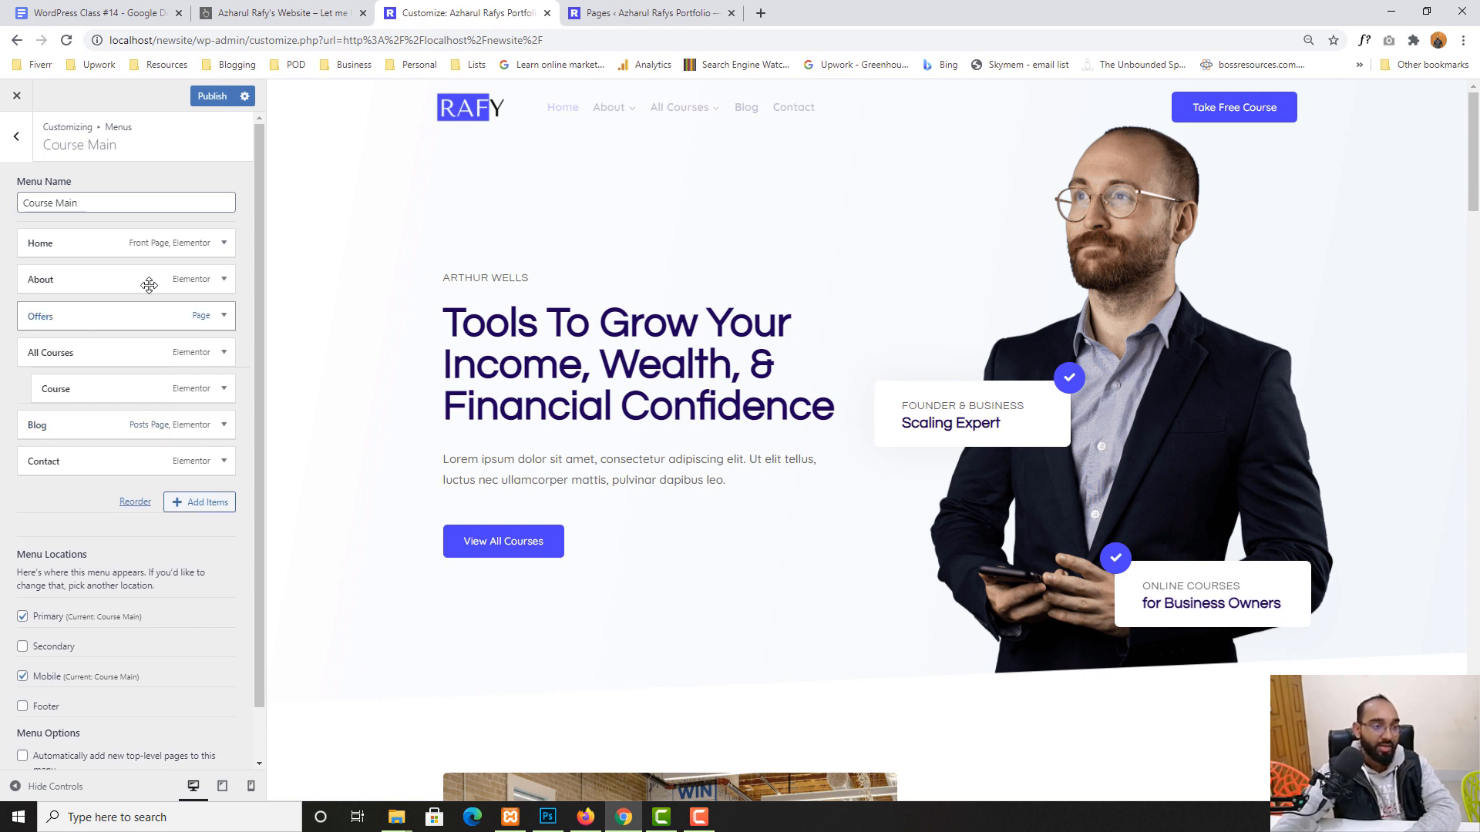
pyautogui.click(221, 98)
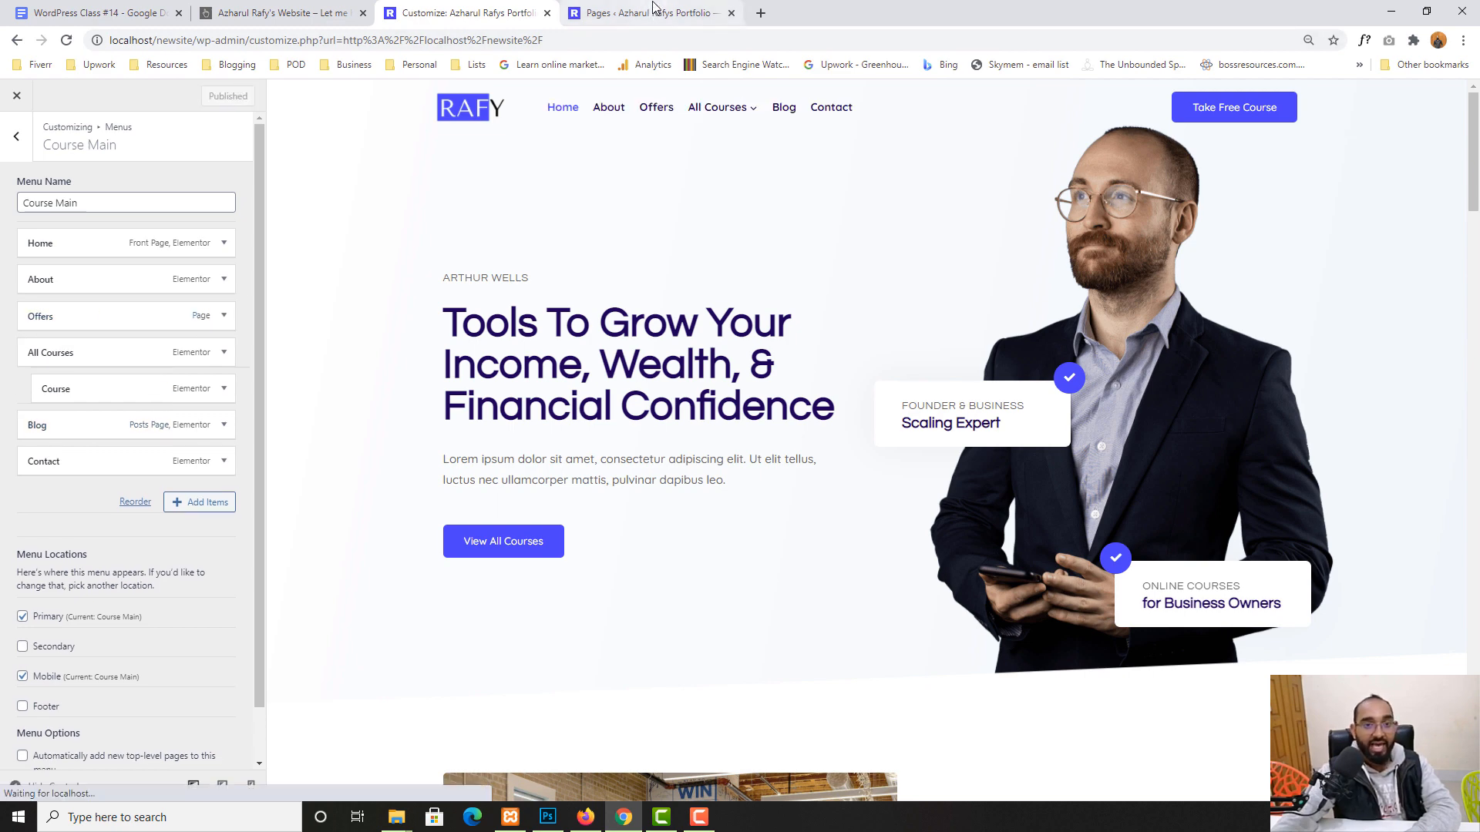
# - Open the homepage in a new tab to confirm Offers sits between About and All Courses
pyautogui.click(651, 13)
pyautogui.moveTo(77, 90)
pyautogui.rightClick(59, 118)
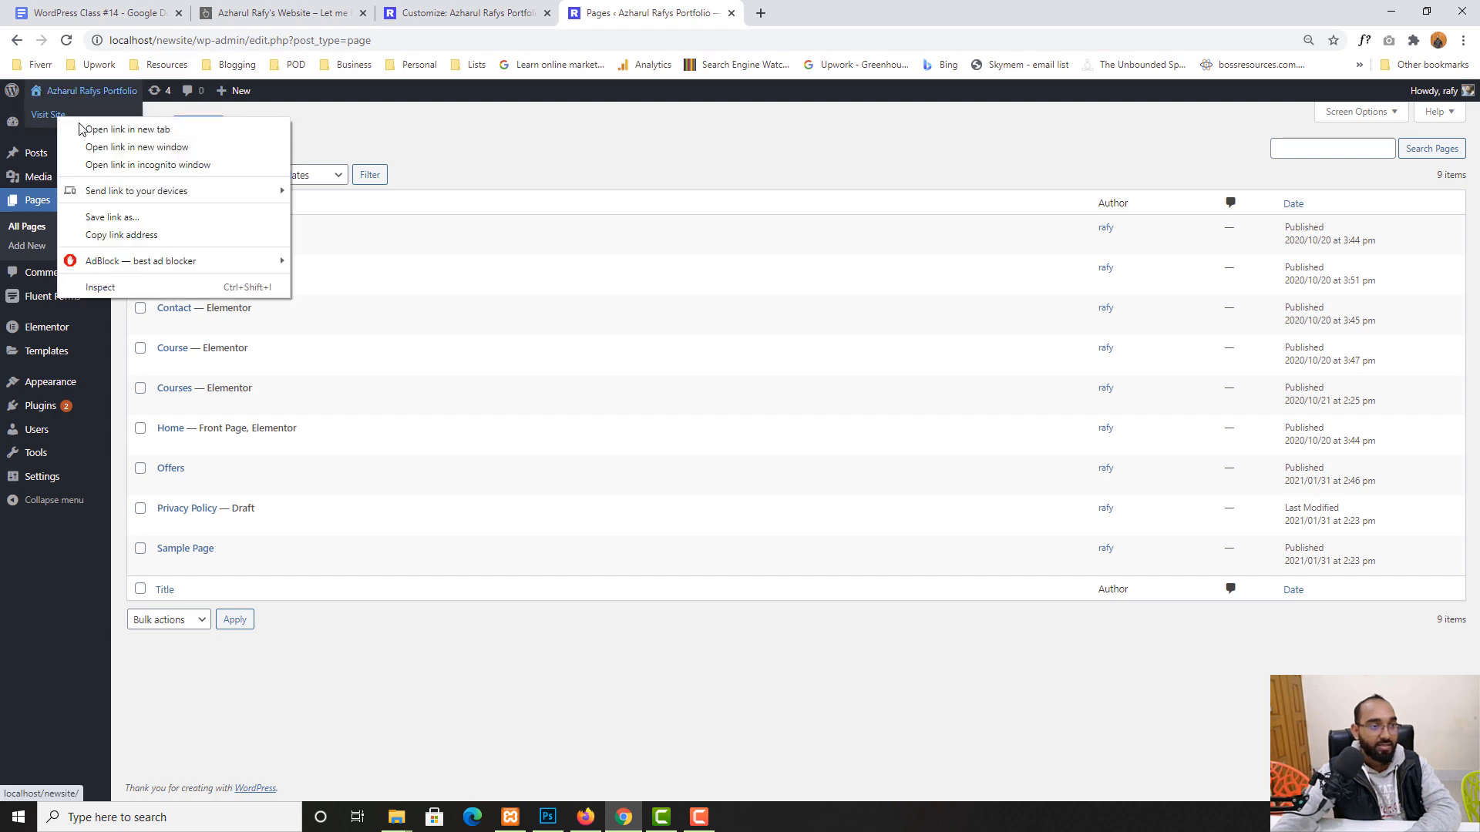
pyautogui.click(116, 126)
pyautogui.click(825, 9)
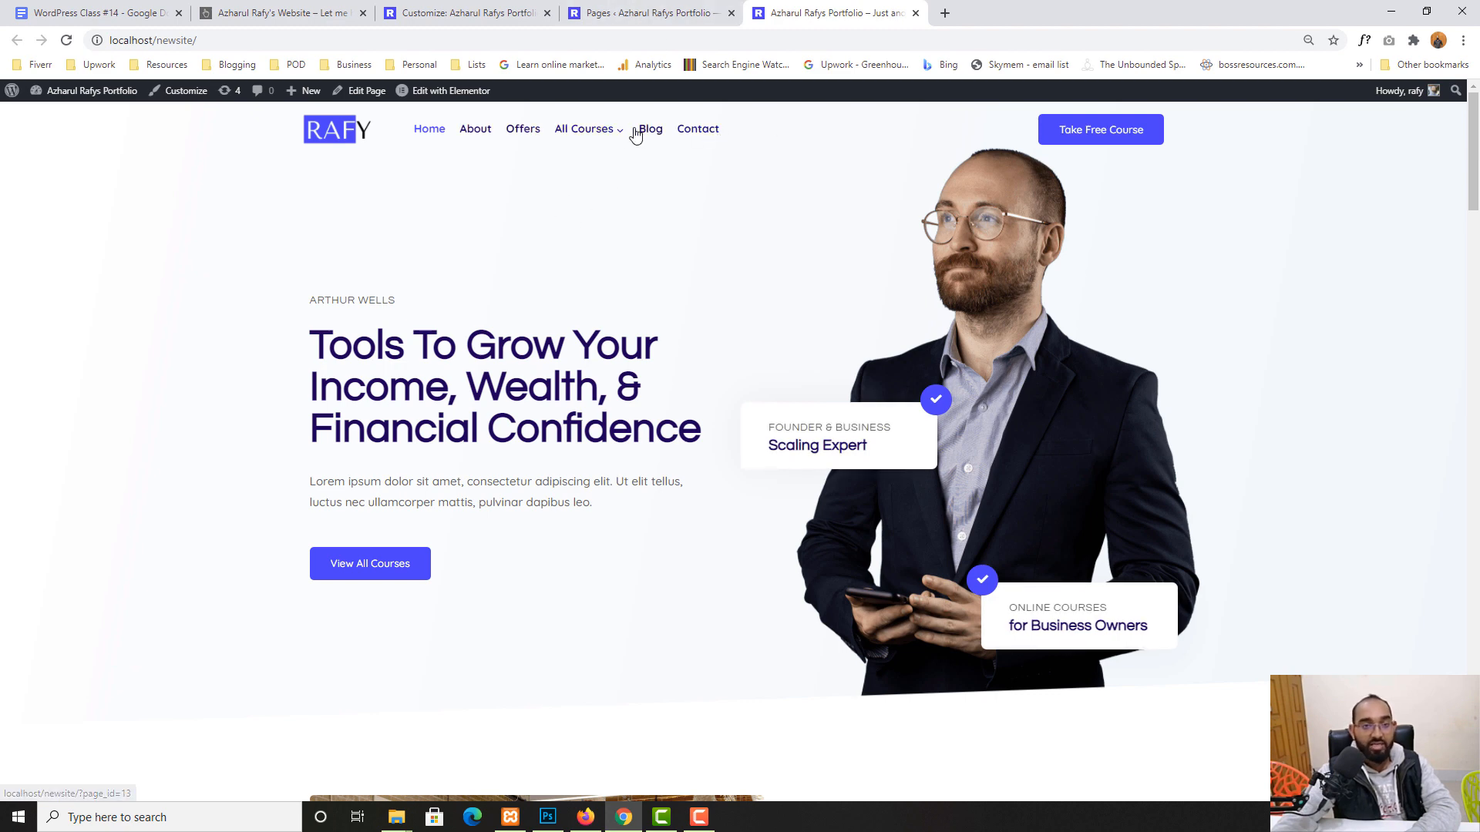
pyautogui.click(605, 13)
pyautogui.click(463, 13)
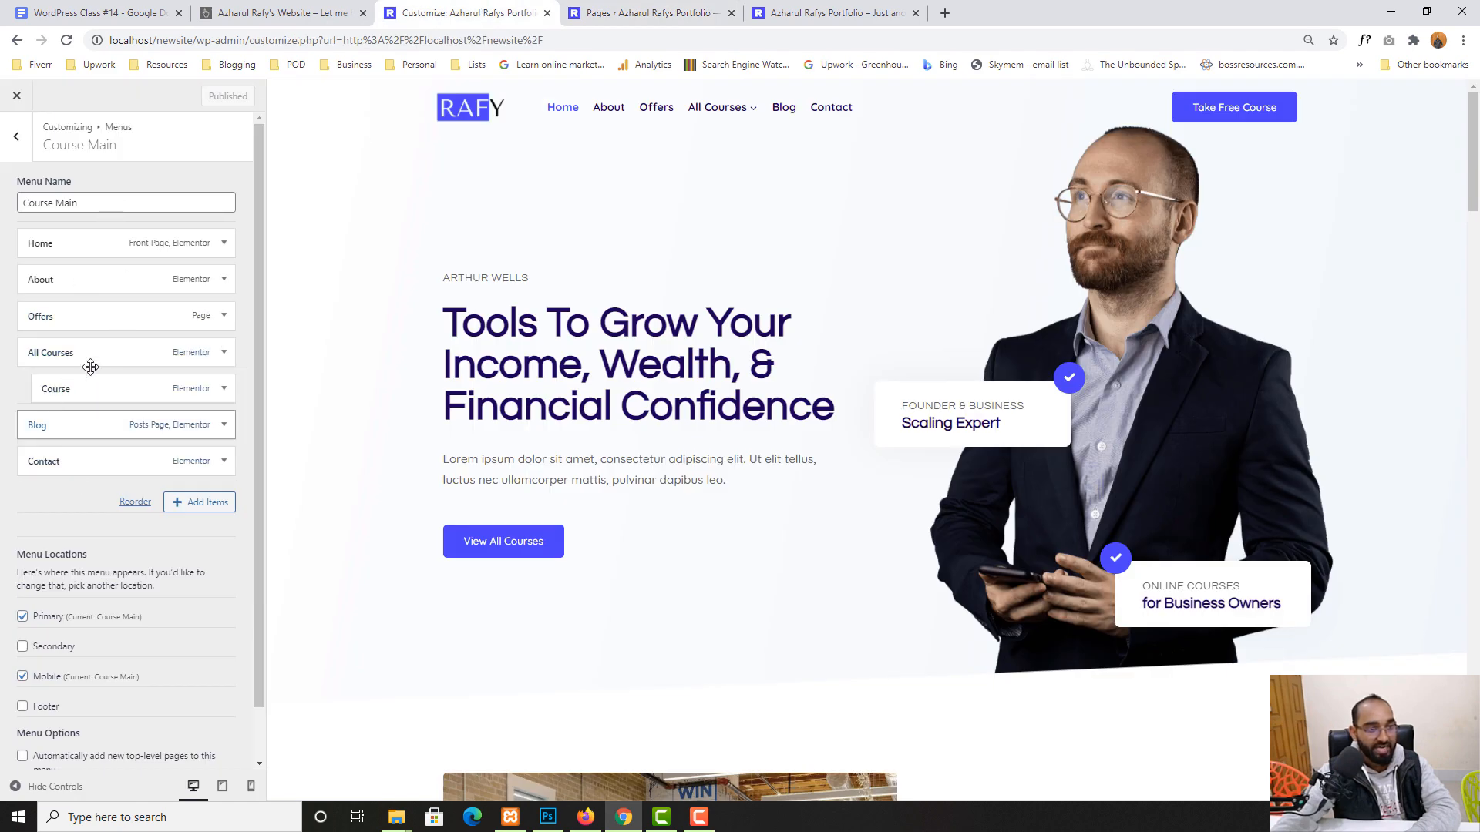
# - Remove the Offers item from Course Main and publish the menu
pyautogui.click(223, 317)
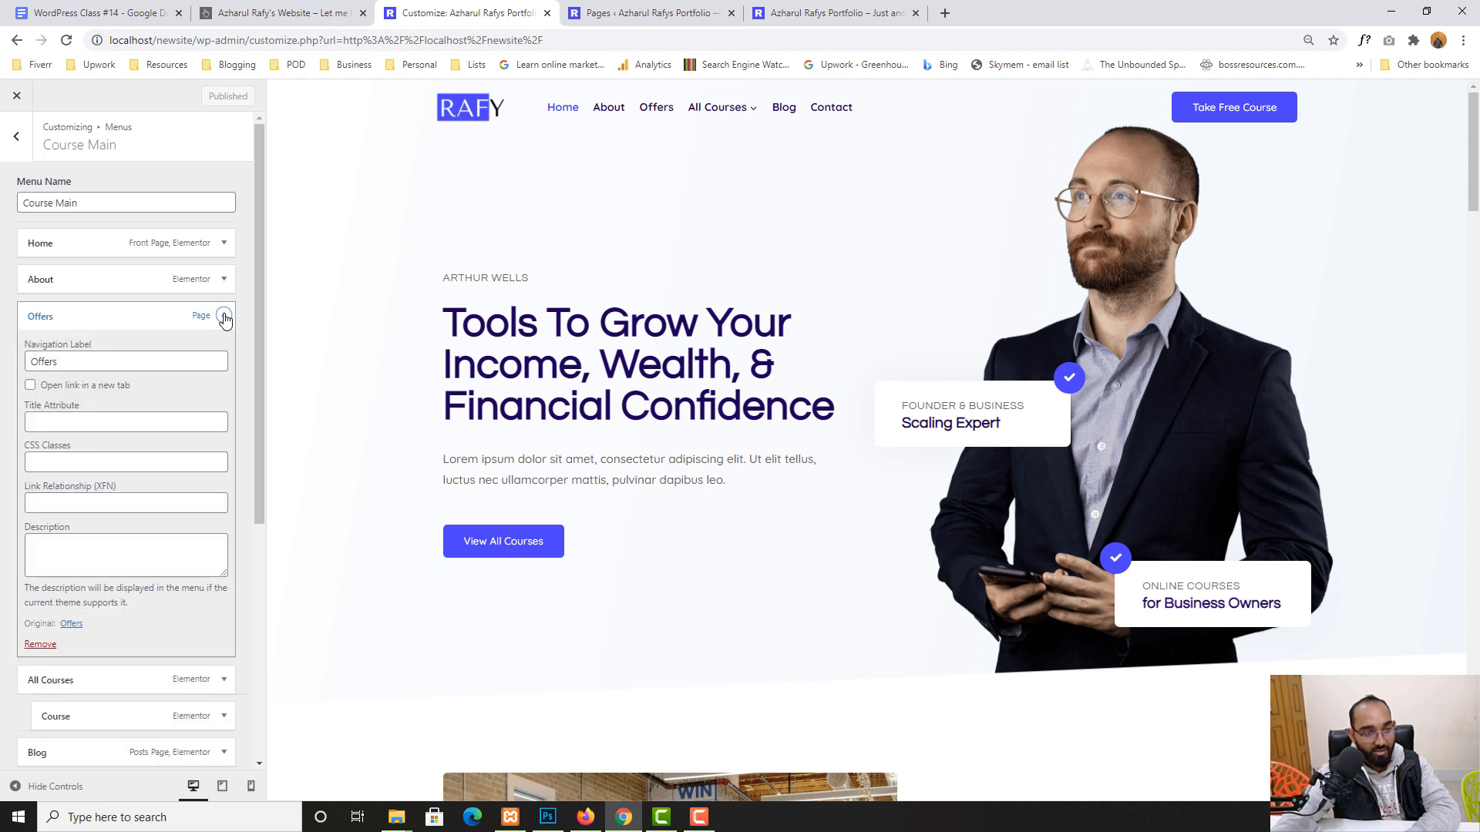
pyautogui.click(41, 645)
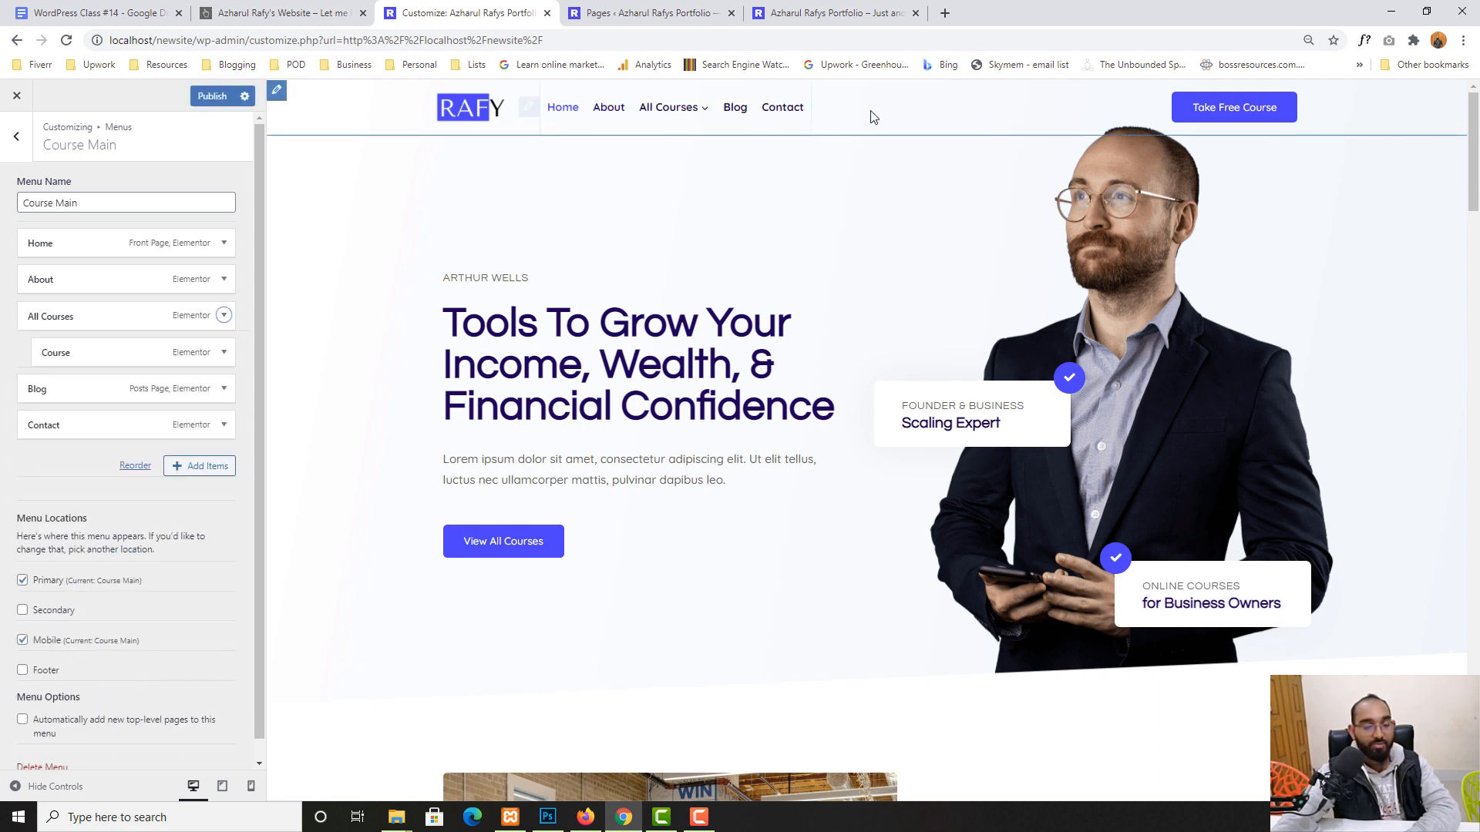
pyautogui.click(212, 96)
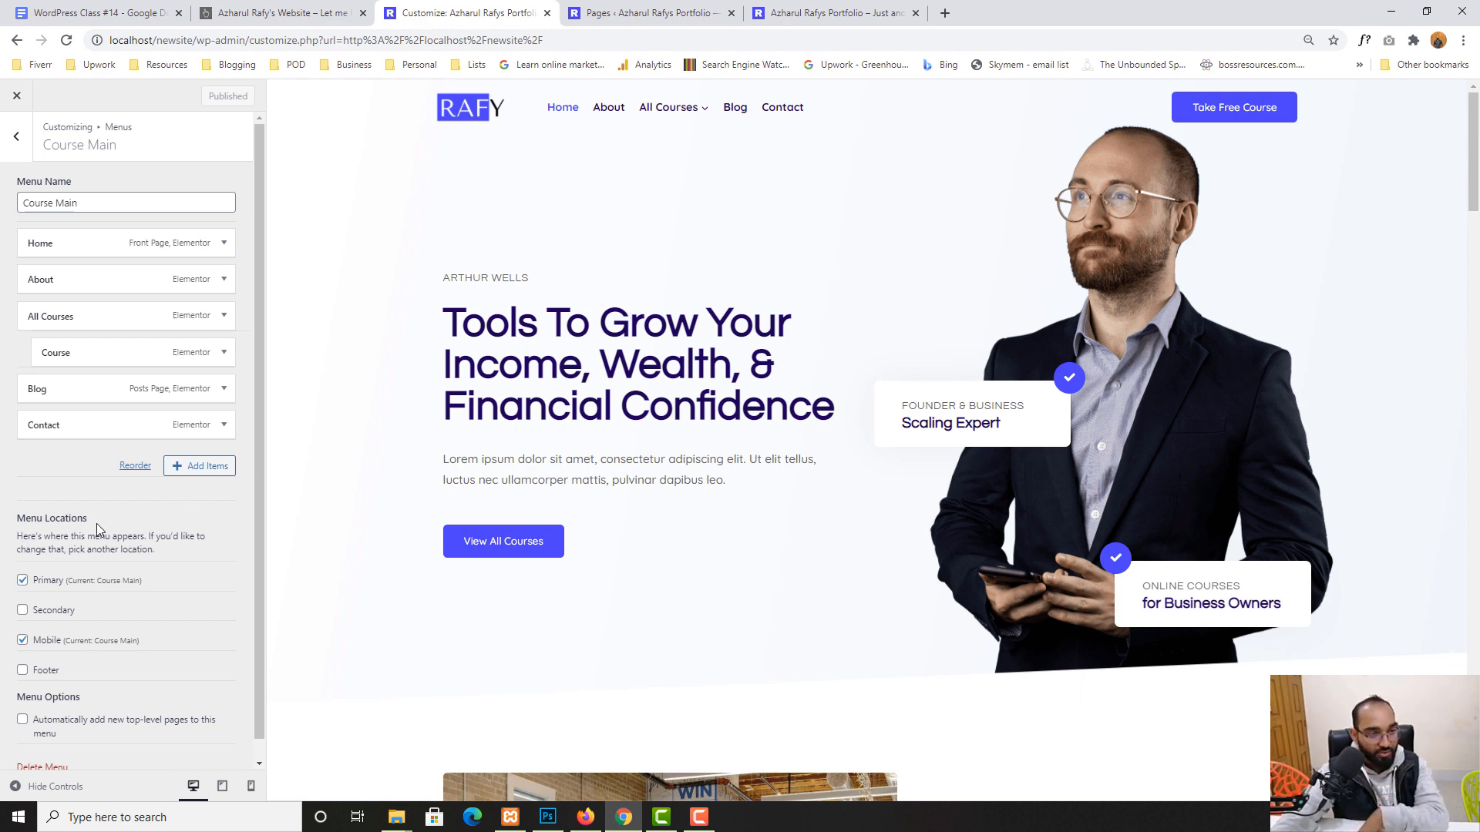
pyautogui.scroll(-1, 96, 532)
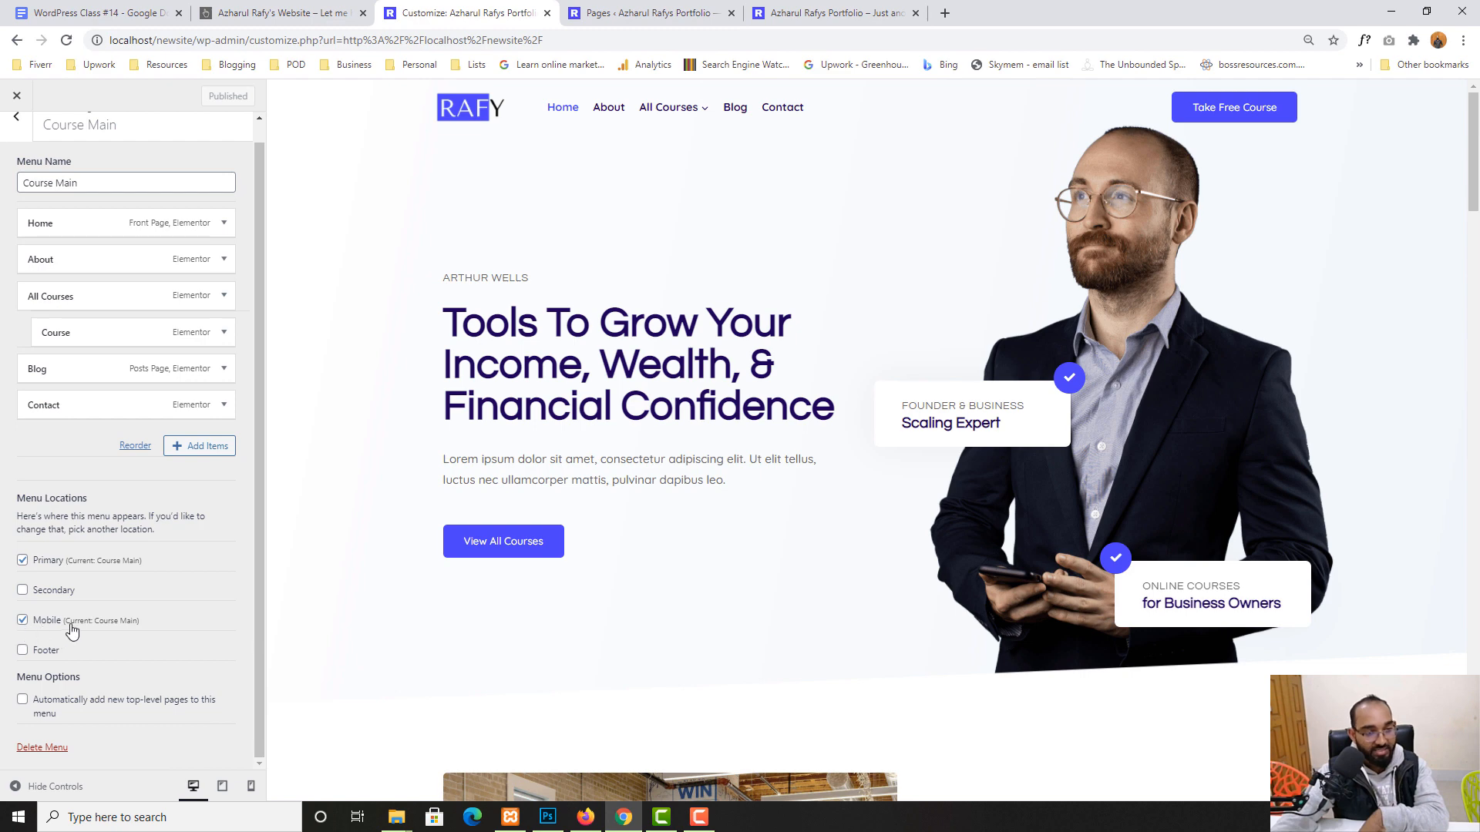
# - Check the live homepage, then close the admin Pages tab and return to the Customizer
pyautogui.click(620, 10)
pyautogui.click(842, 8)
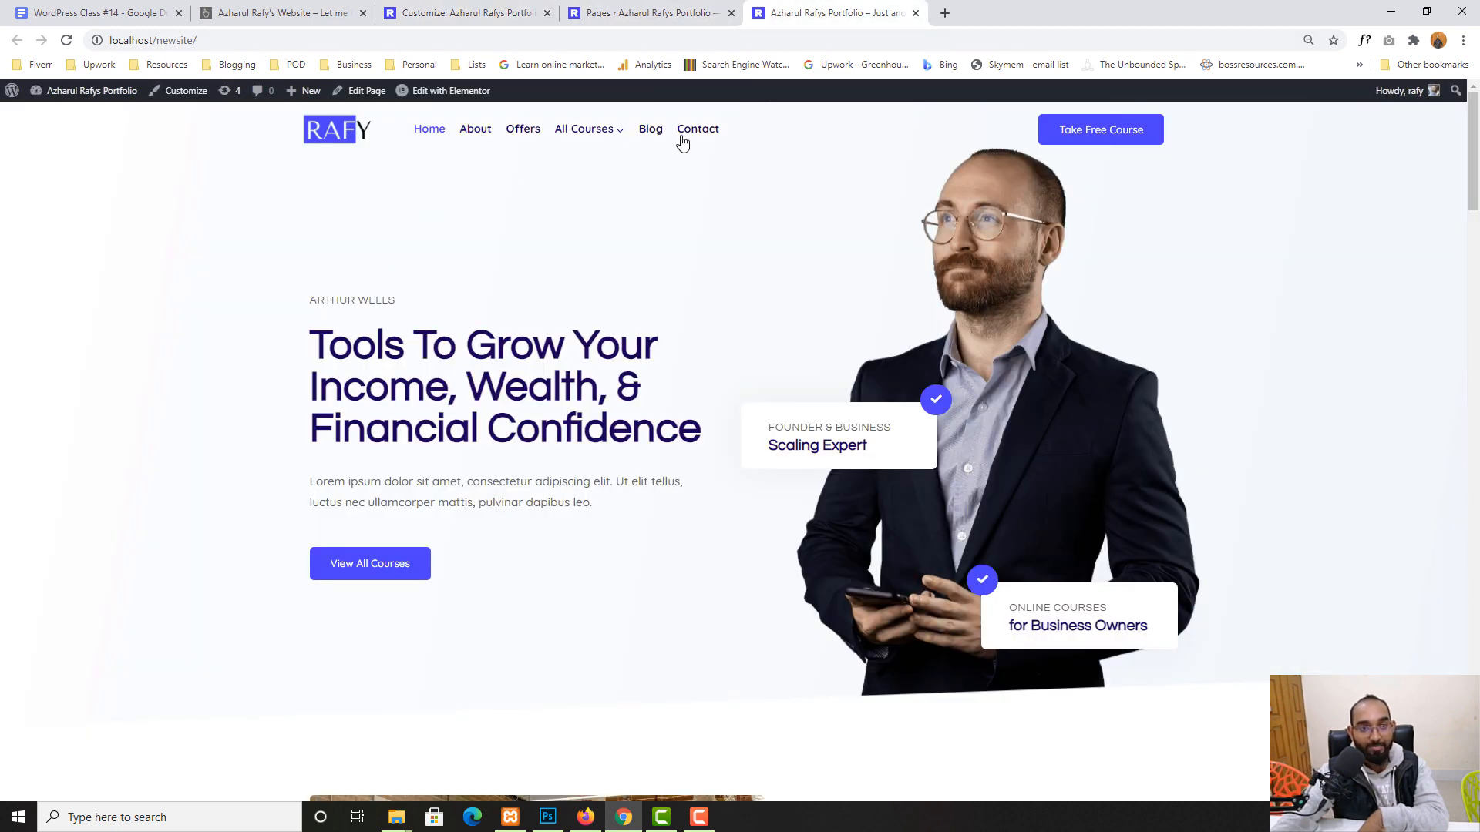
pyautogui.click(669, 6)
pyautogui.click(462, 10)
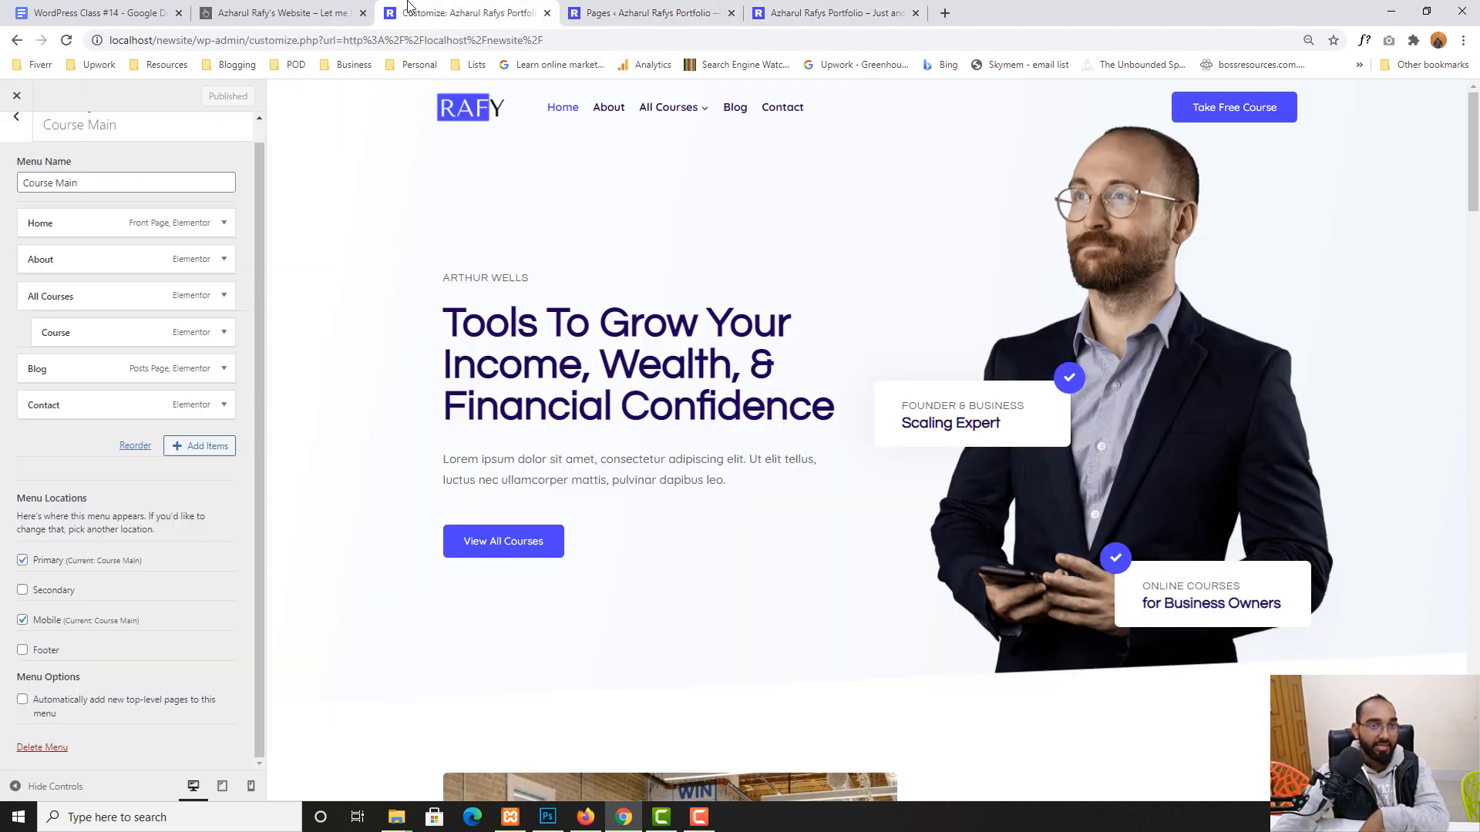
pyautogui.click(580, 10)
pyautogui.click(732, 13)
pyautogui.click(420, 10)
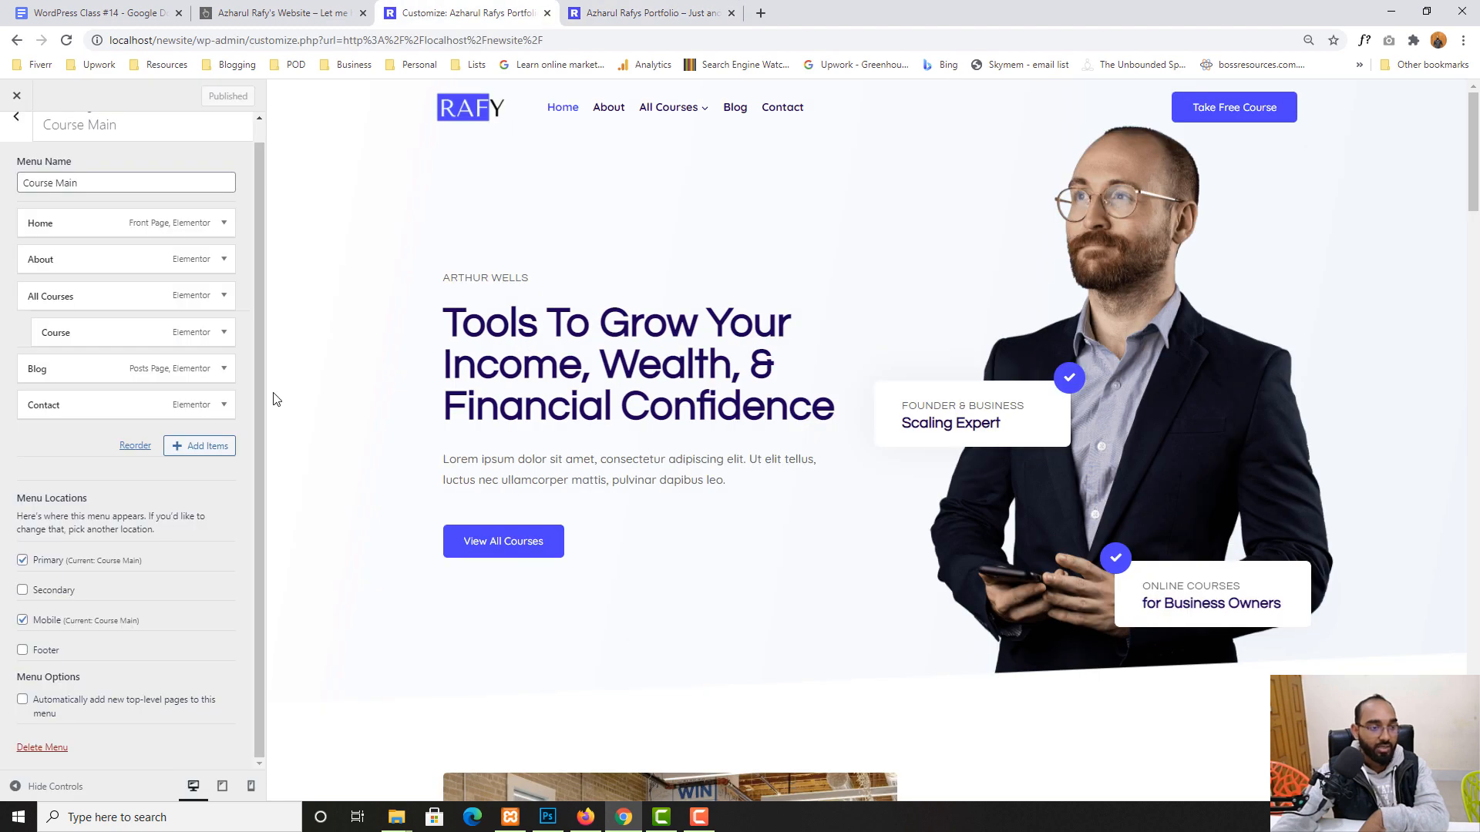
pyautogui.scroll(1, 101, 566)
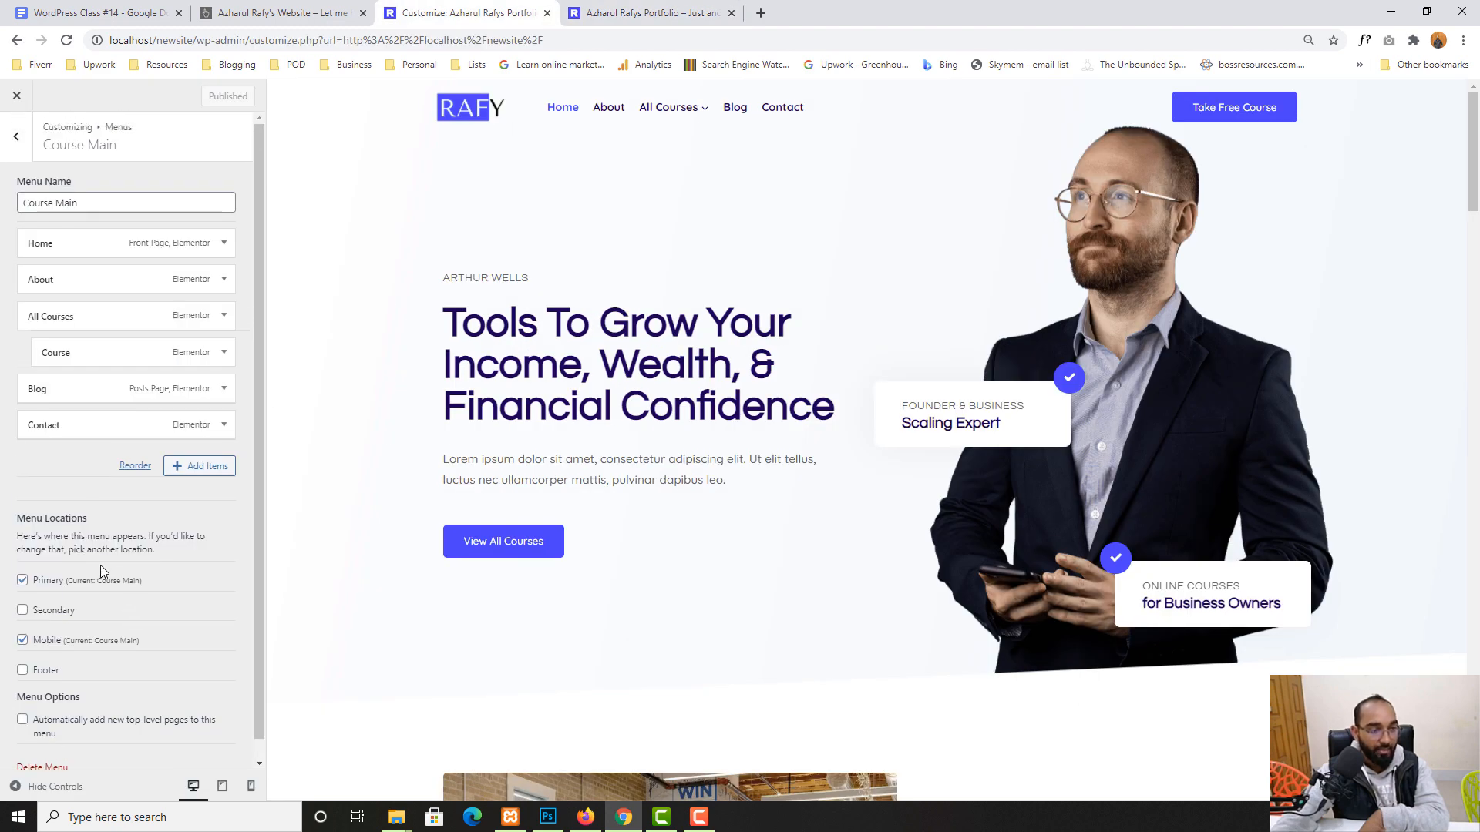
# - Under Header > Button, replace the label 'Take Free Course' with 'WordPress Course'
pyautogui.click(14, 150)
pyautogui.click(13, 150)
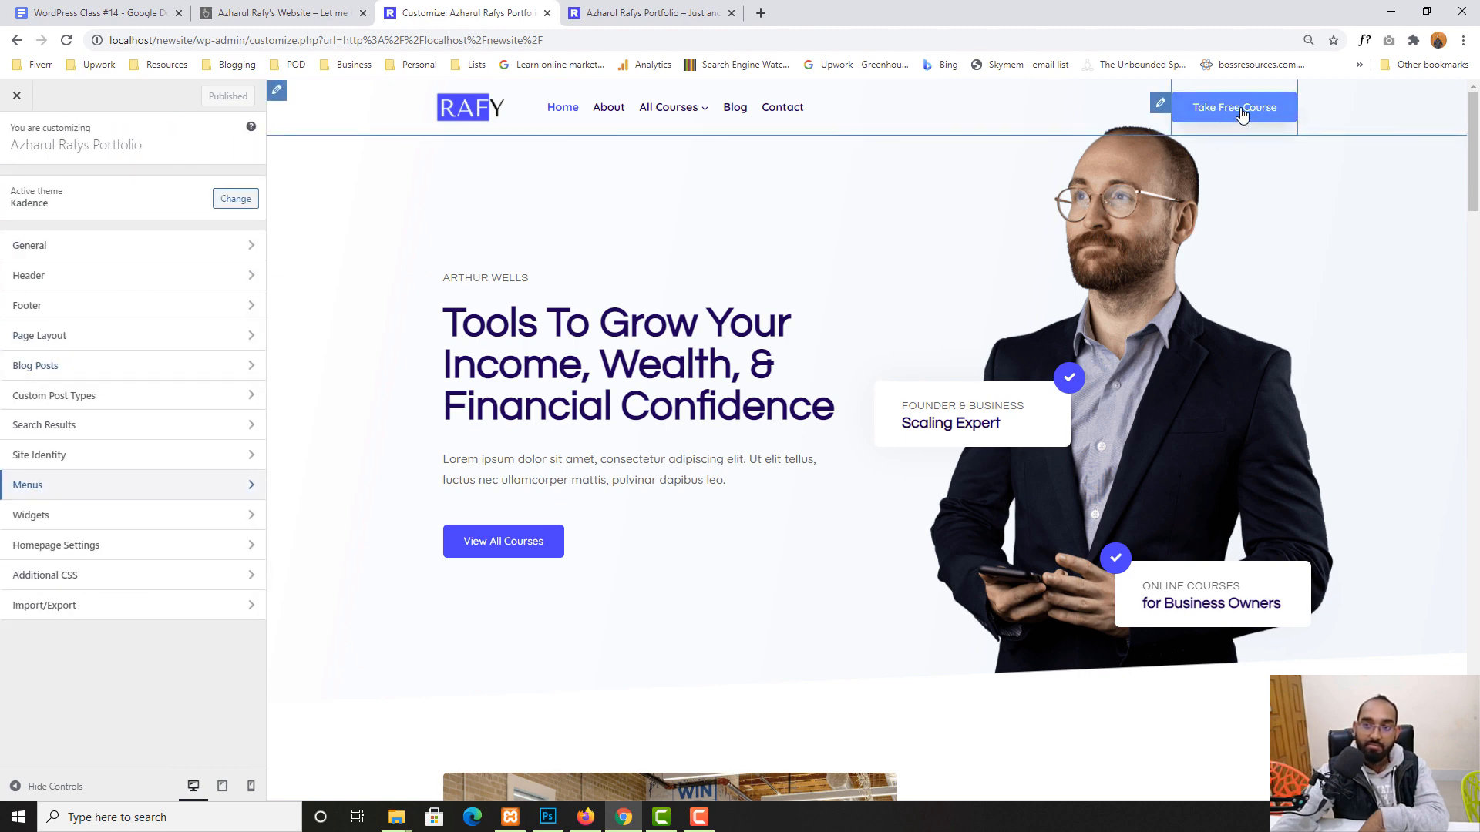
pyautogui.click(51, 279)
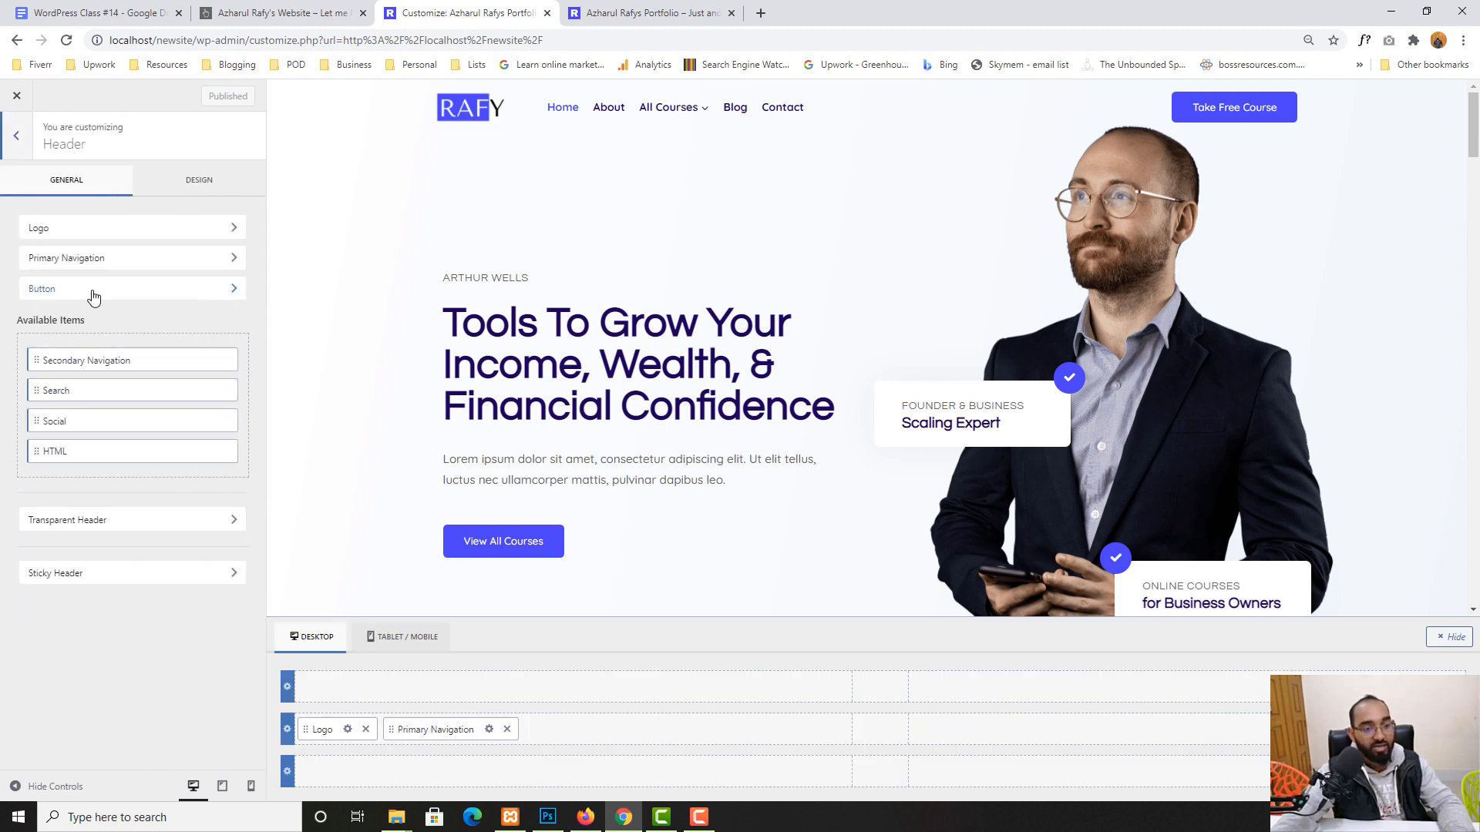
pyautogui.click(90, 294)
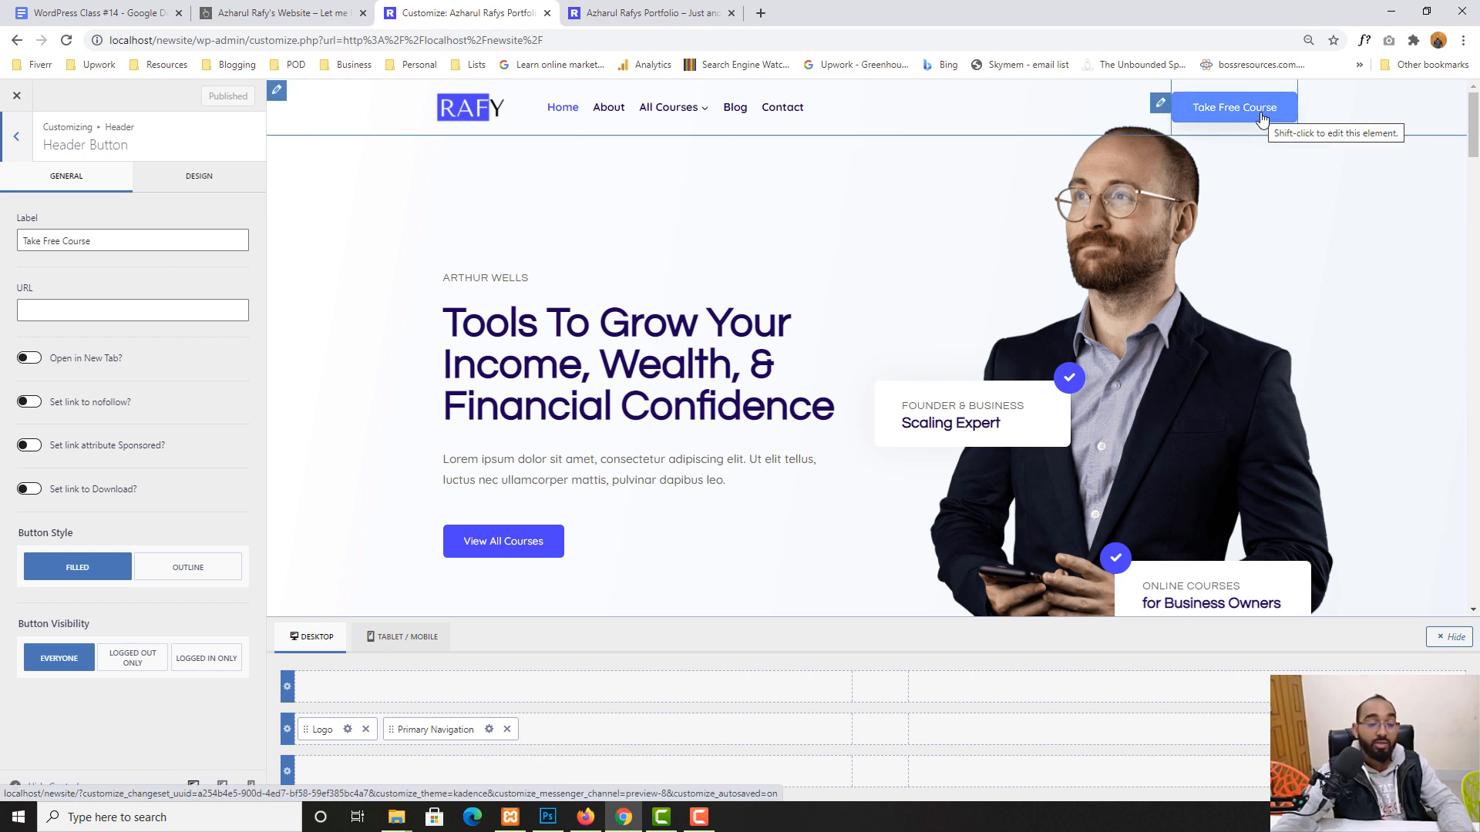
pyautogui.tripleClick(120, 239)
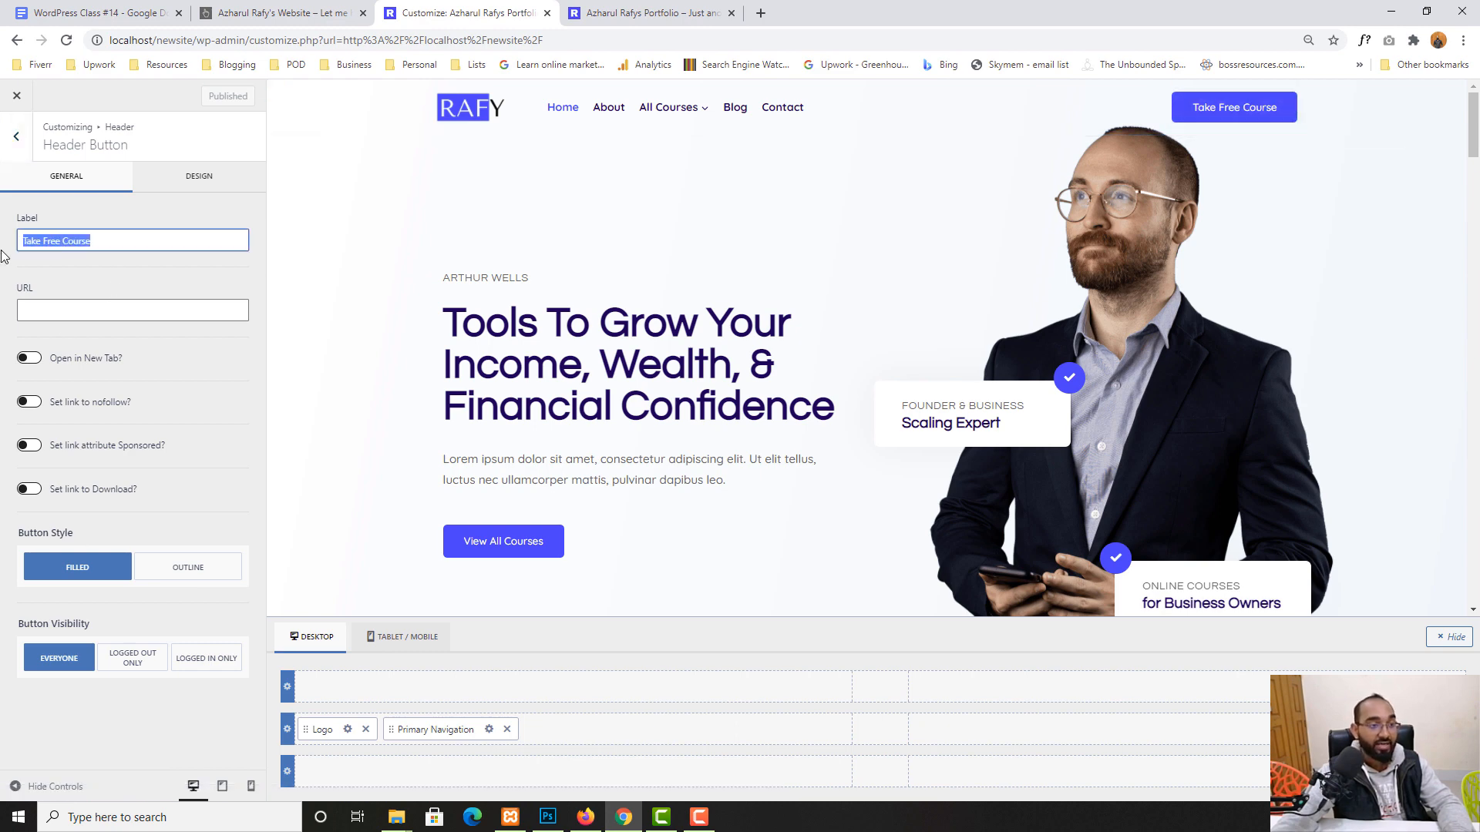
pyautogui.write('WordPress Tut')
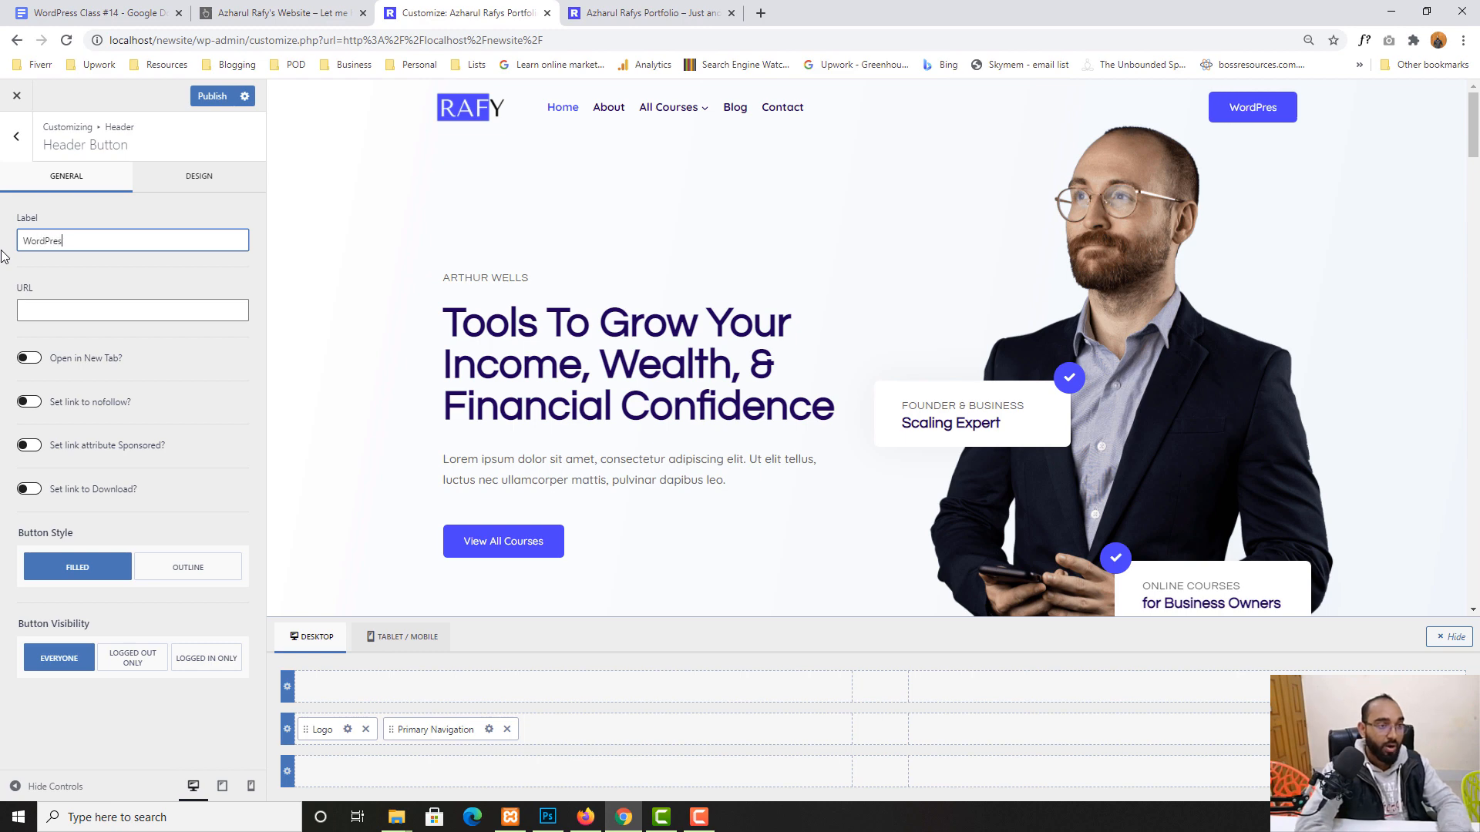
pyautogui.press('BackSpace')
pyautogui.press('BackSpace')
pyautogui.press('BackSpace')
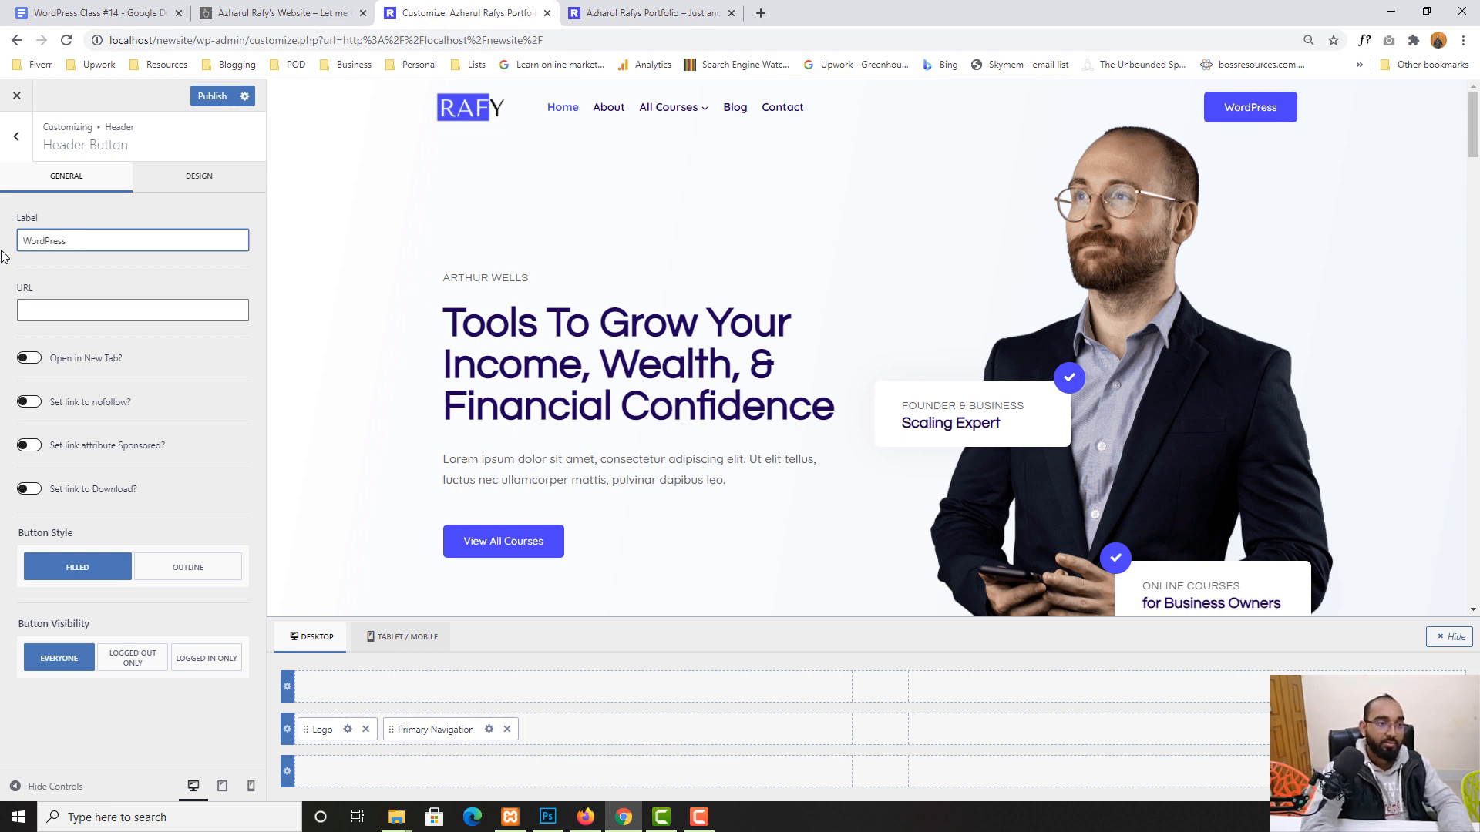
pyautogui.write('Course')
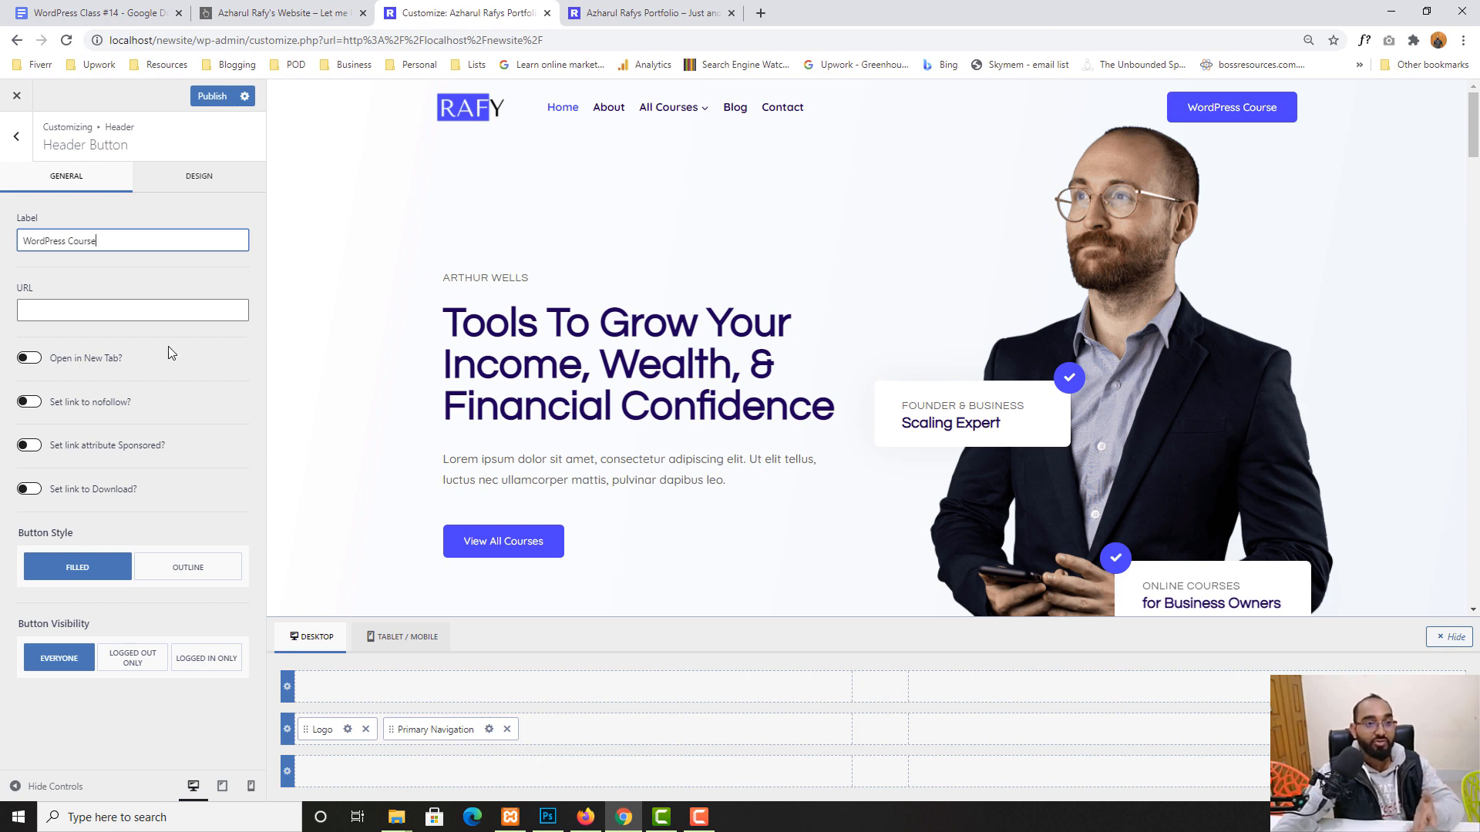
# - In a new tab, open the WordPress Basic to Advanced Course playlist from the YouTube channel
pyautogui.click(761, 13)
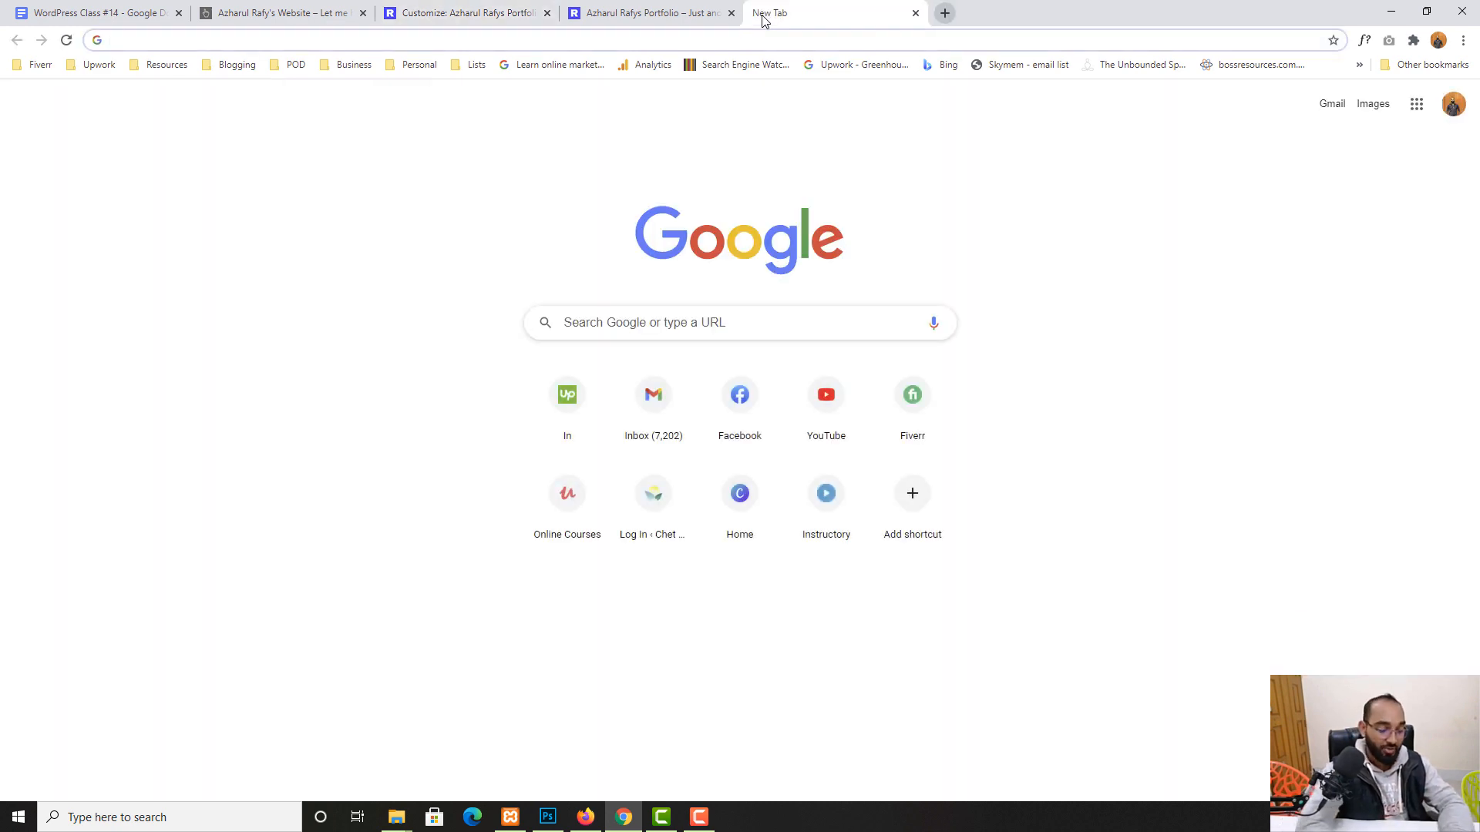
pyautogui.write('a')
pyautogui.press('BackSpace')
pyautogui.press('BackSpace')
pyautogui.write('you')
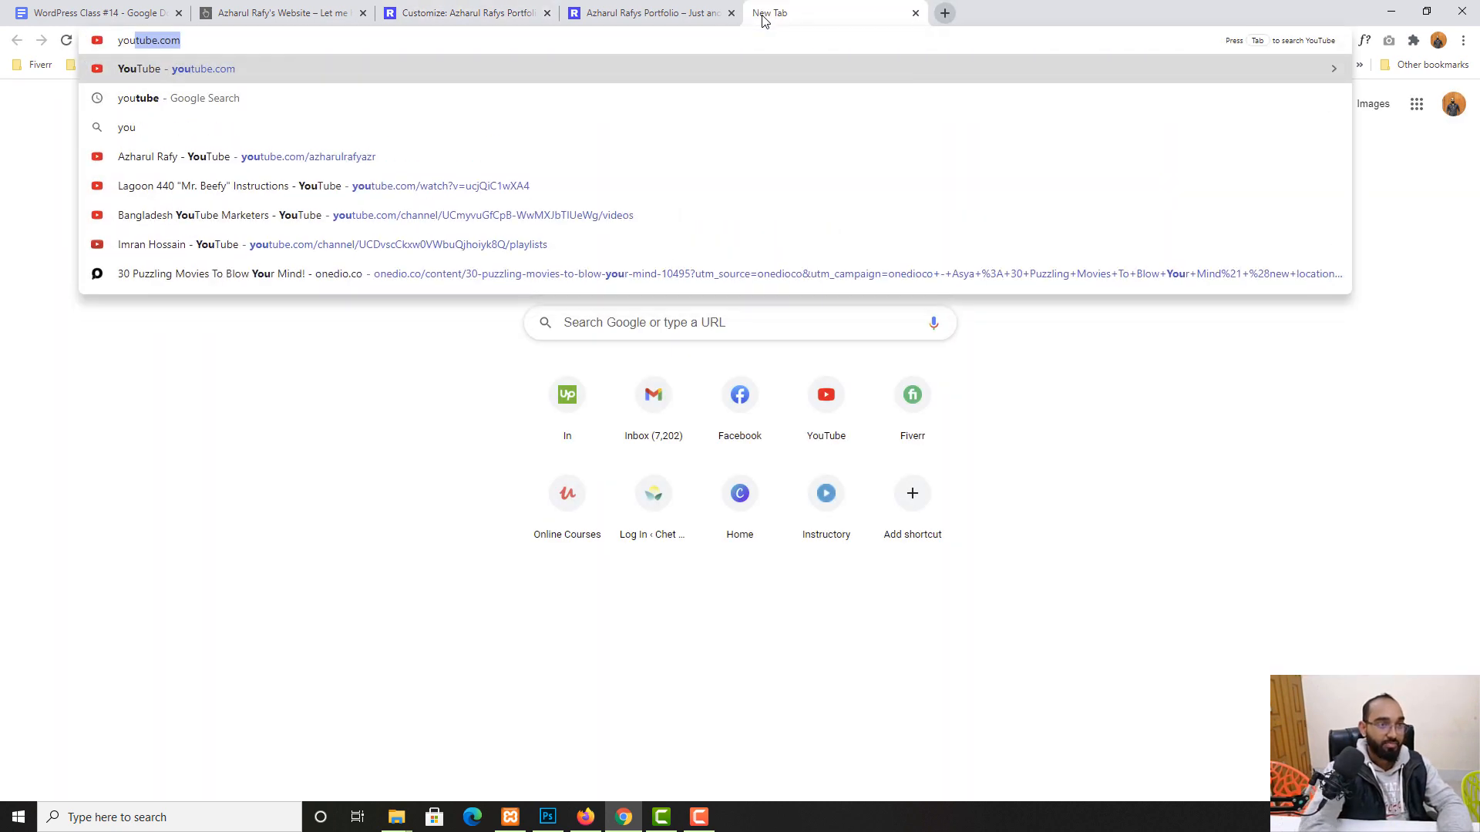
pyautogui.click(445, 160)
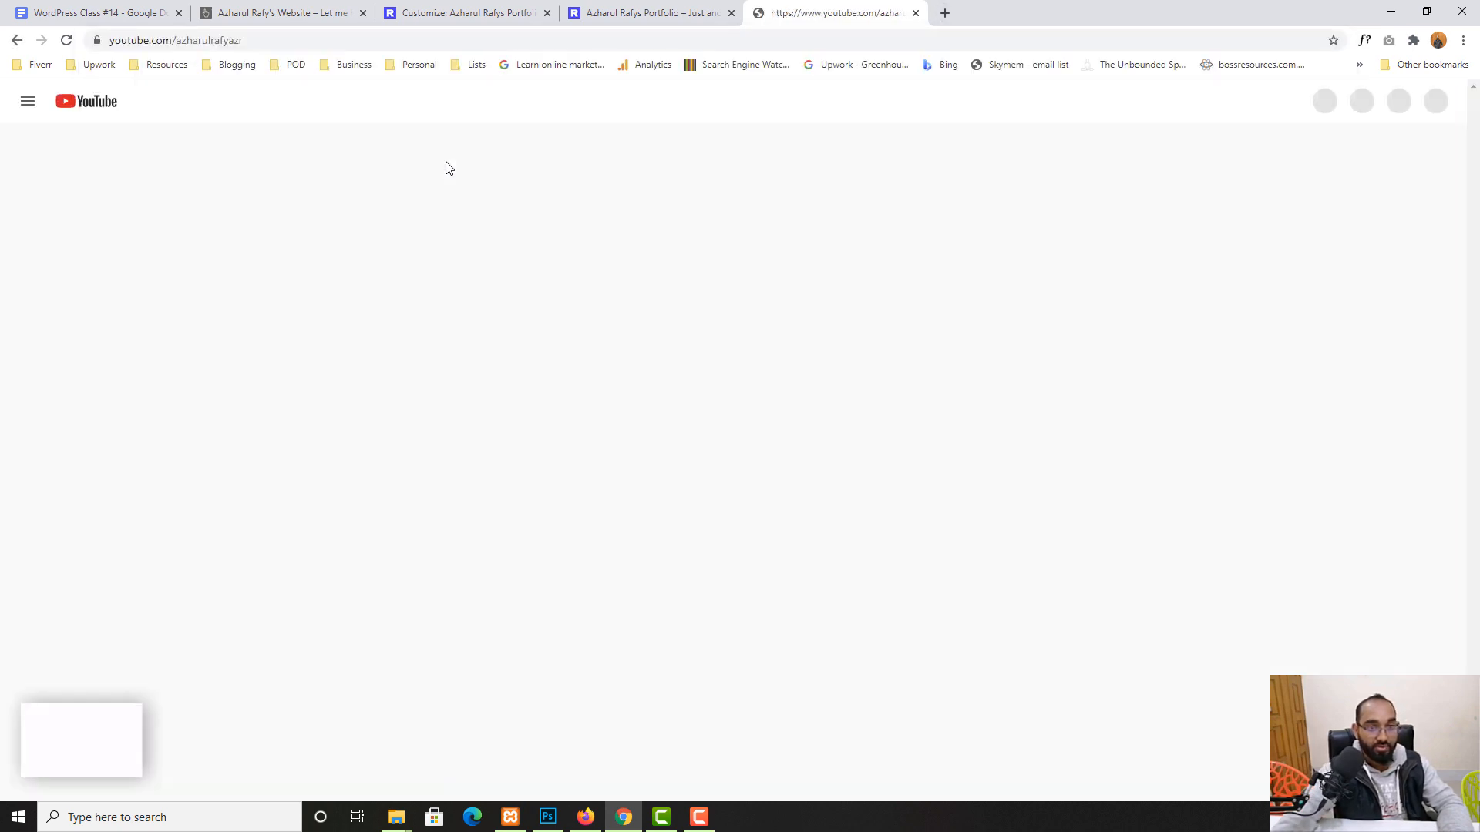
pyautogui.click(561, 432)
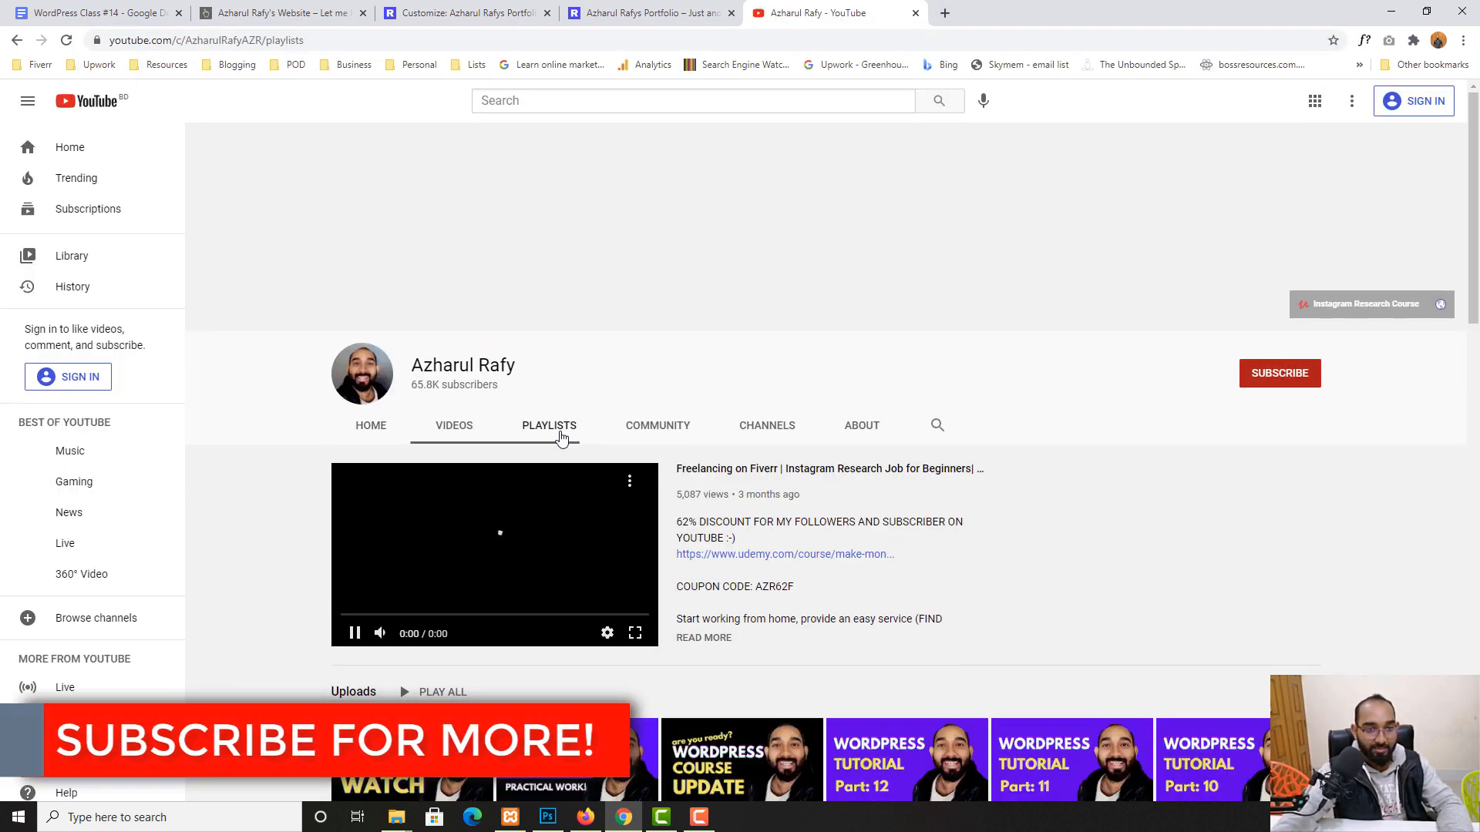
pyautogui.click(377, 613)
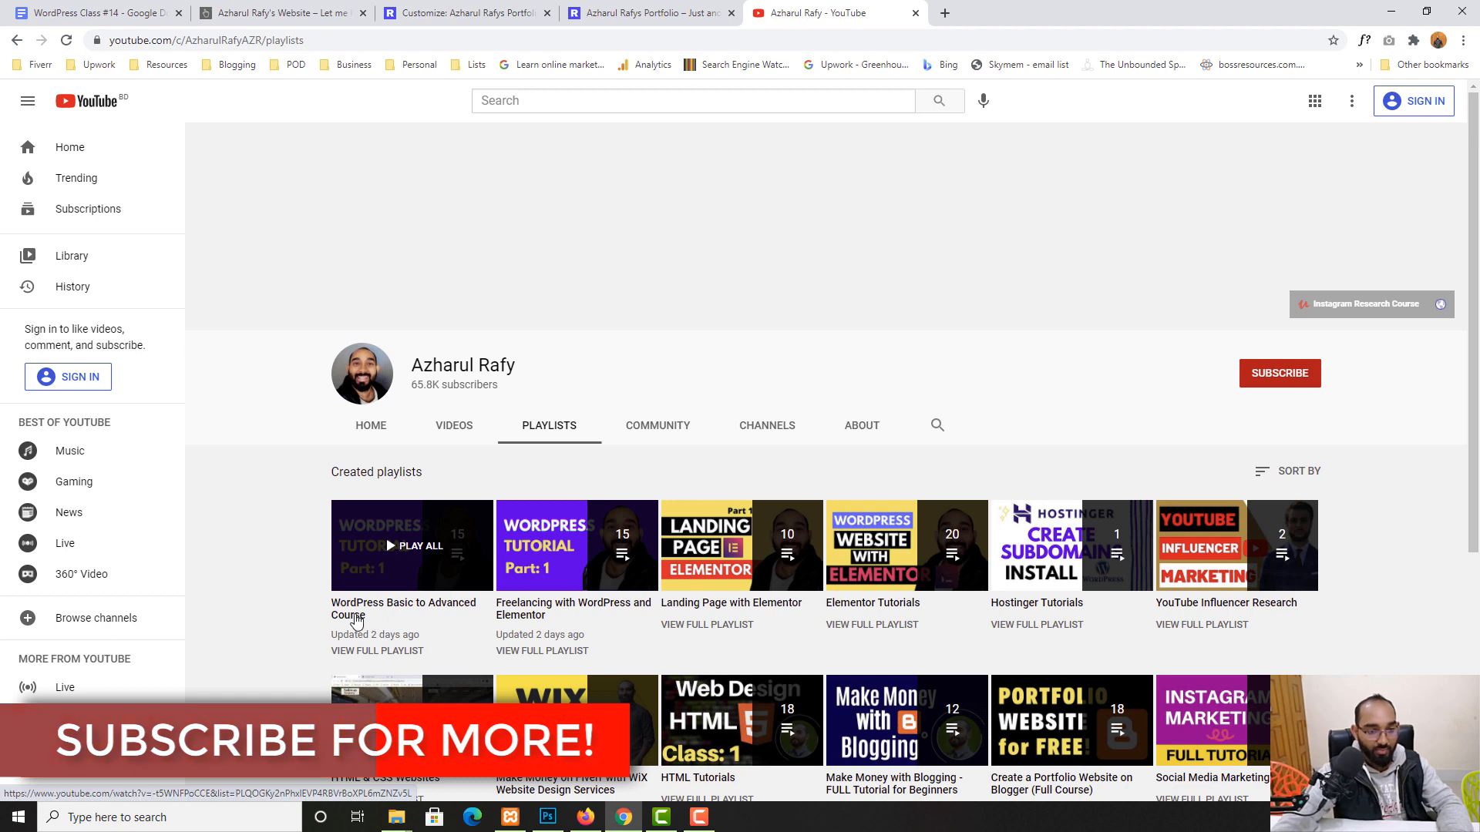
# - Copy the playlist video's web address, pause the video, and go back to the customizer
pyautogui.click(539, 40)
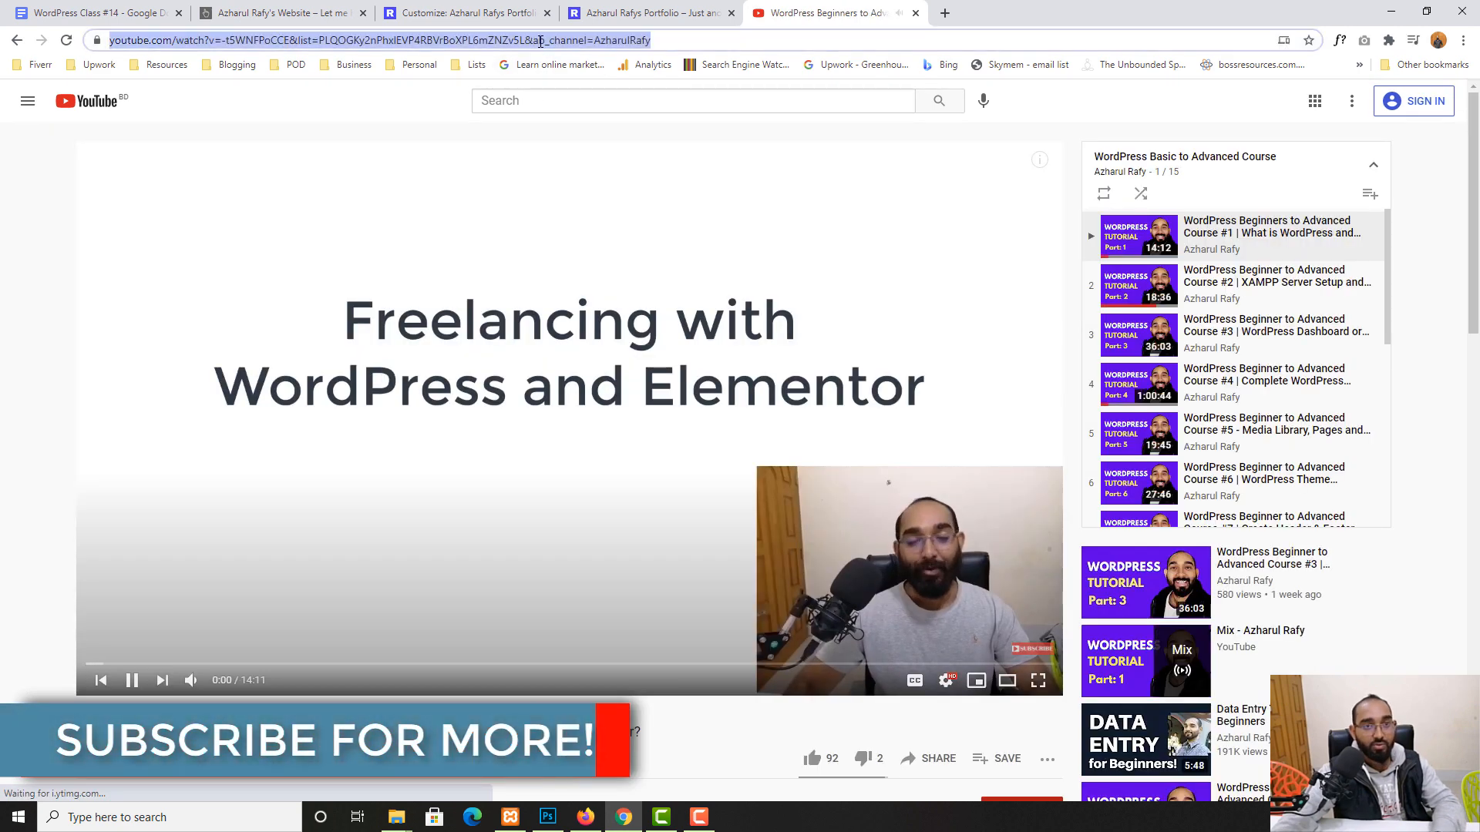
pyautogui.press('BackSpace')
pyautogui.click(545, 224)
pyautogui.scroll(-5, 1268, 380)
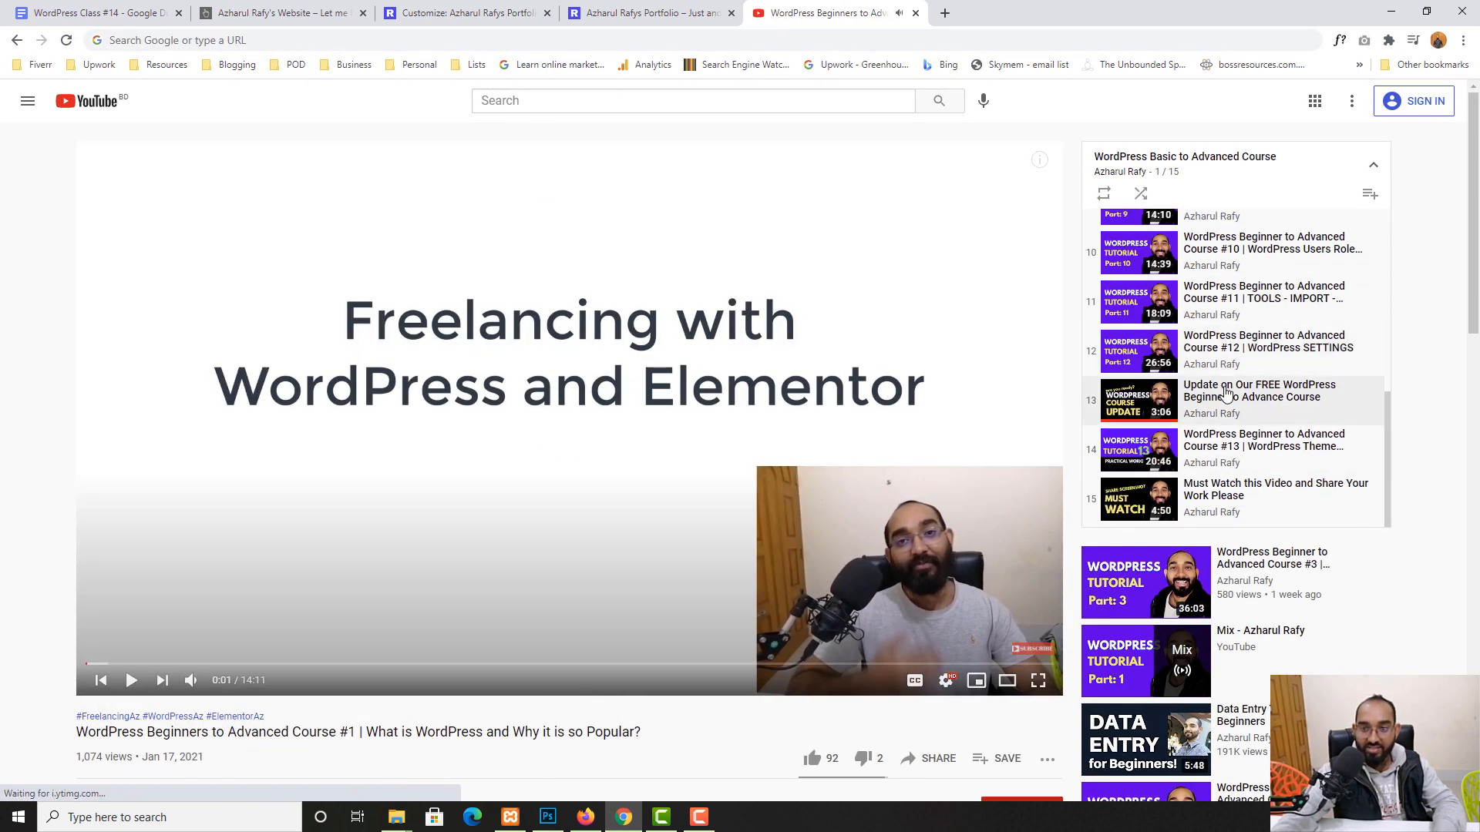
pyautogui.scroll(4, 1234, 389)
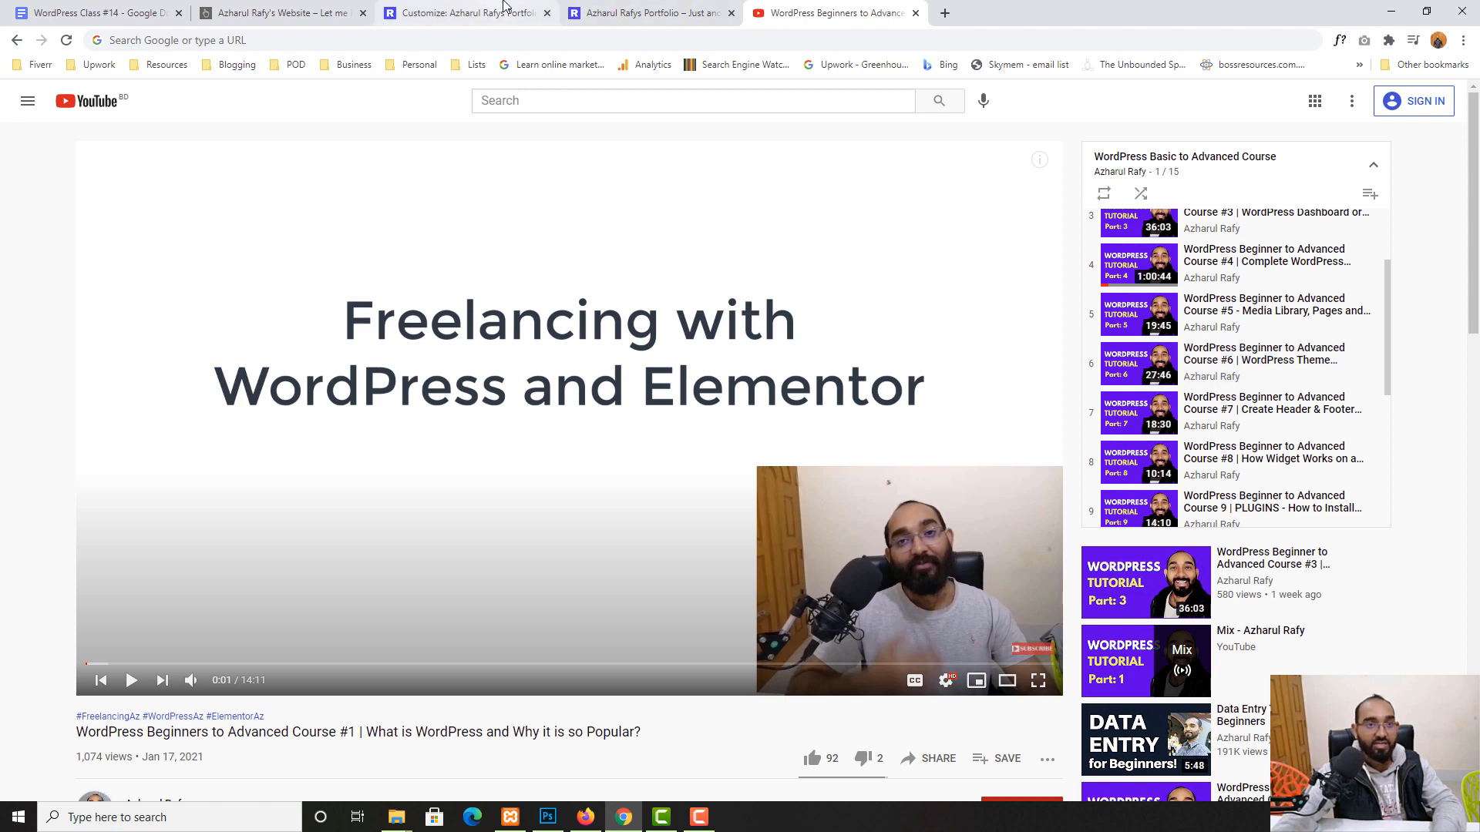
pyautogui.click(458, 6)
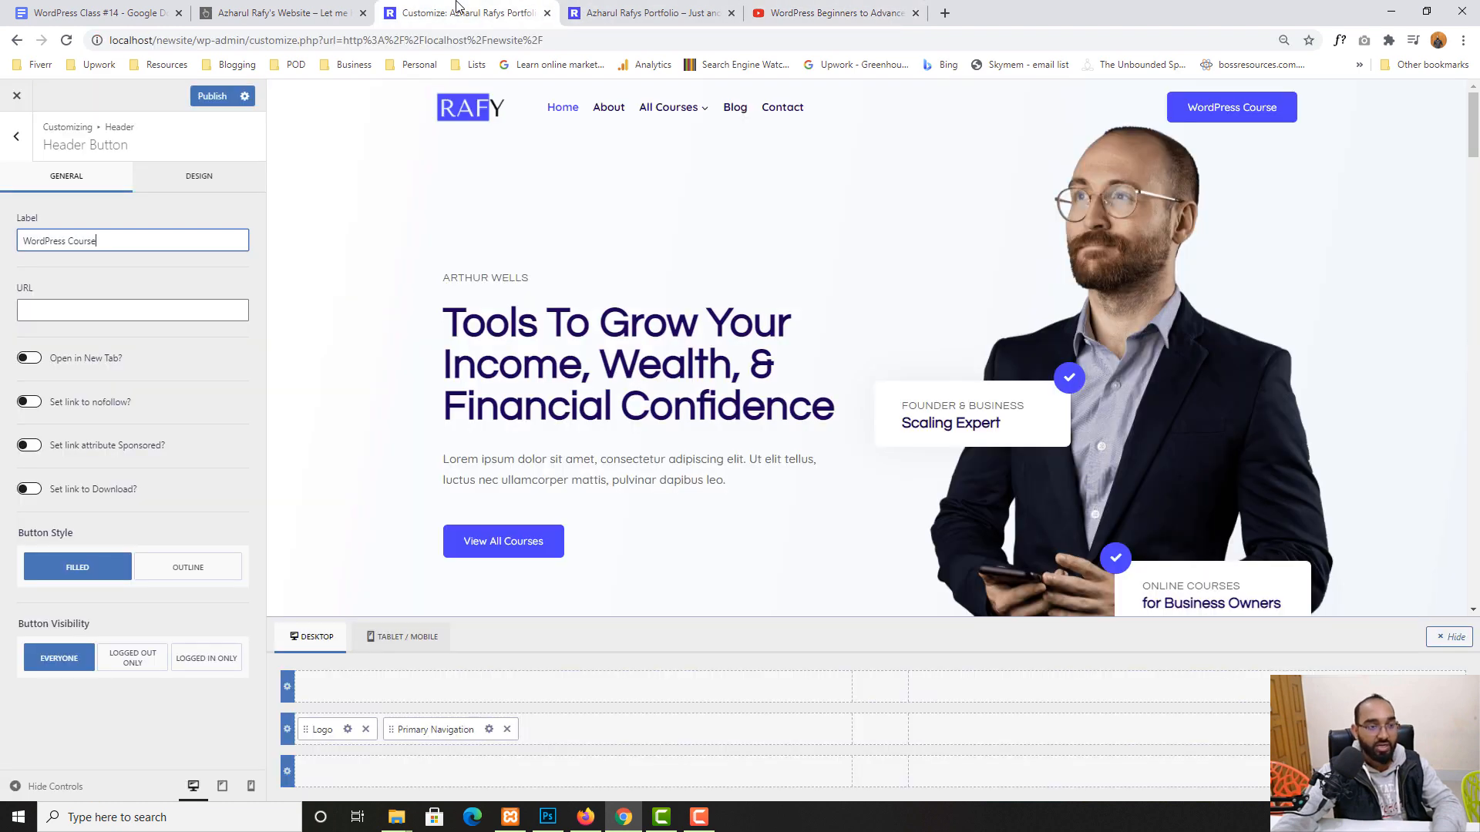
# - Paste the YouTube video URL as the button link and enable Open in New Tab
pyautogui.click(22, 307)
pyautogui.hotkey('ctrl', 'v')
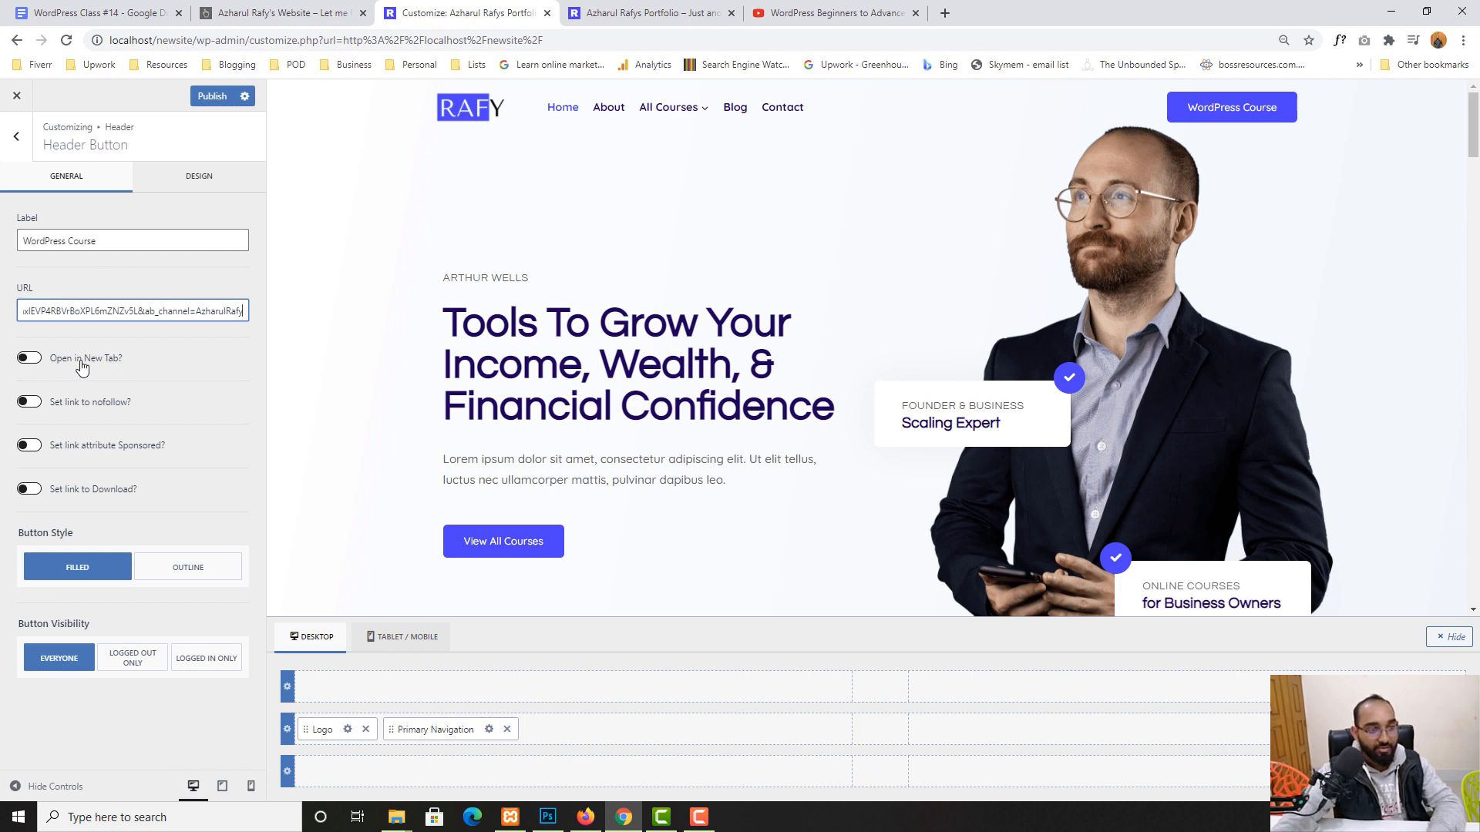
pyautogui.click(29, 360)
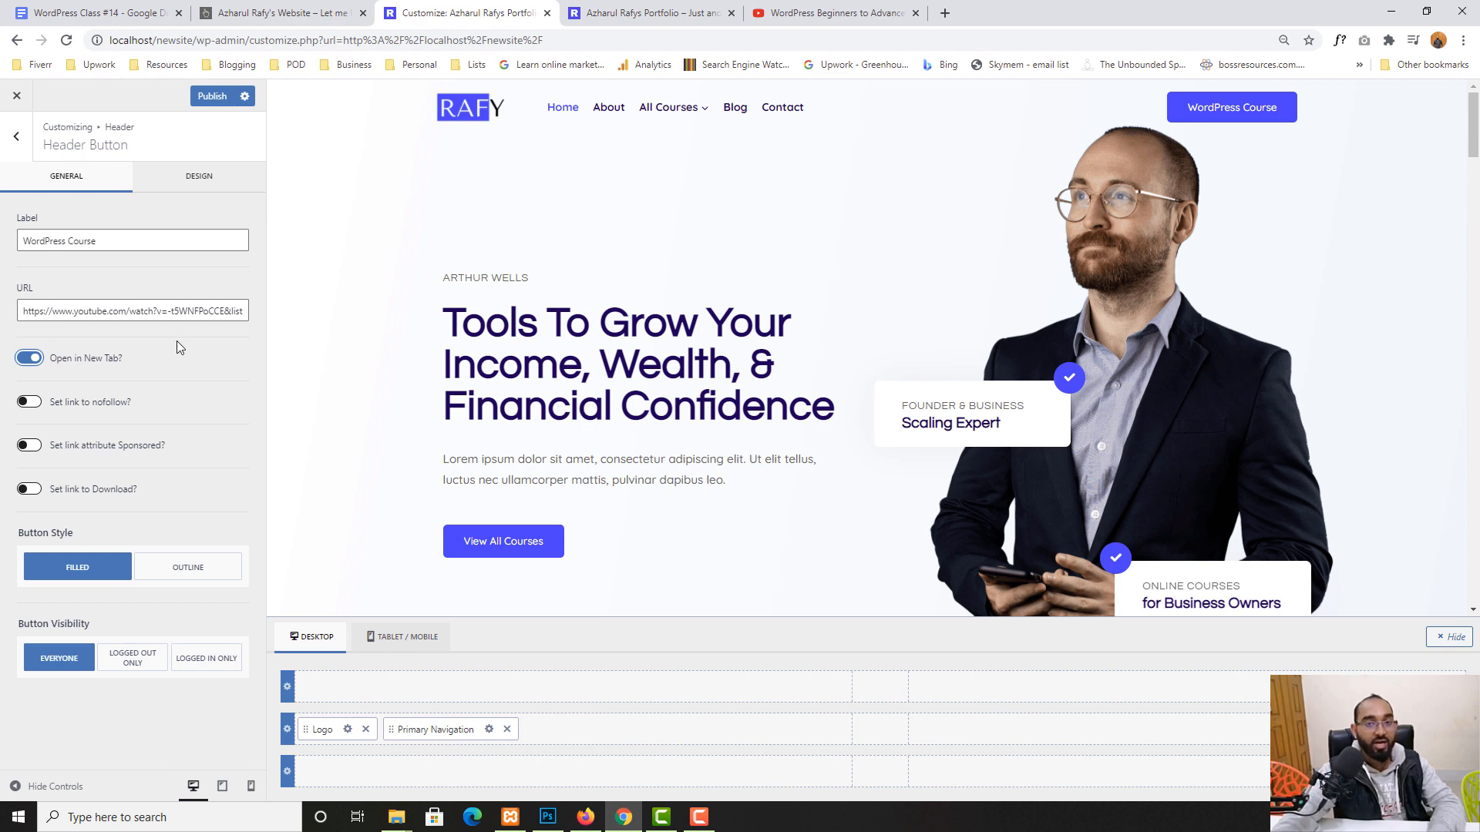
# - Close the YouTube tab and publish the header button changes
pyautogui.click(869, 9)
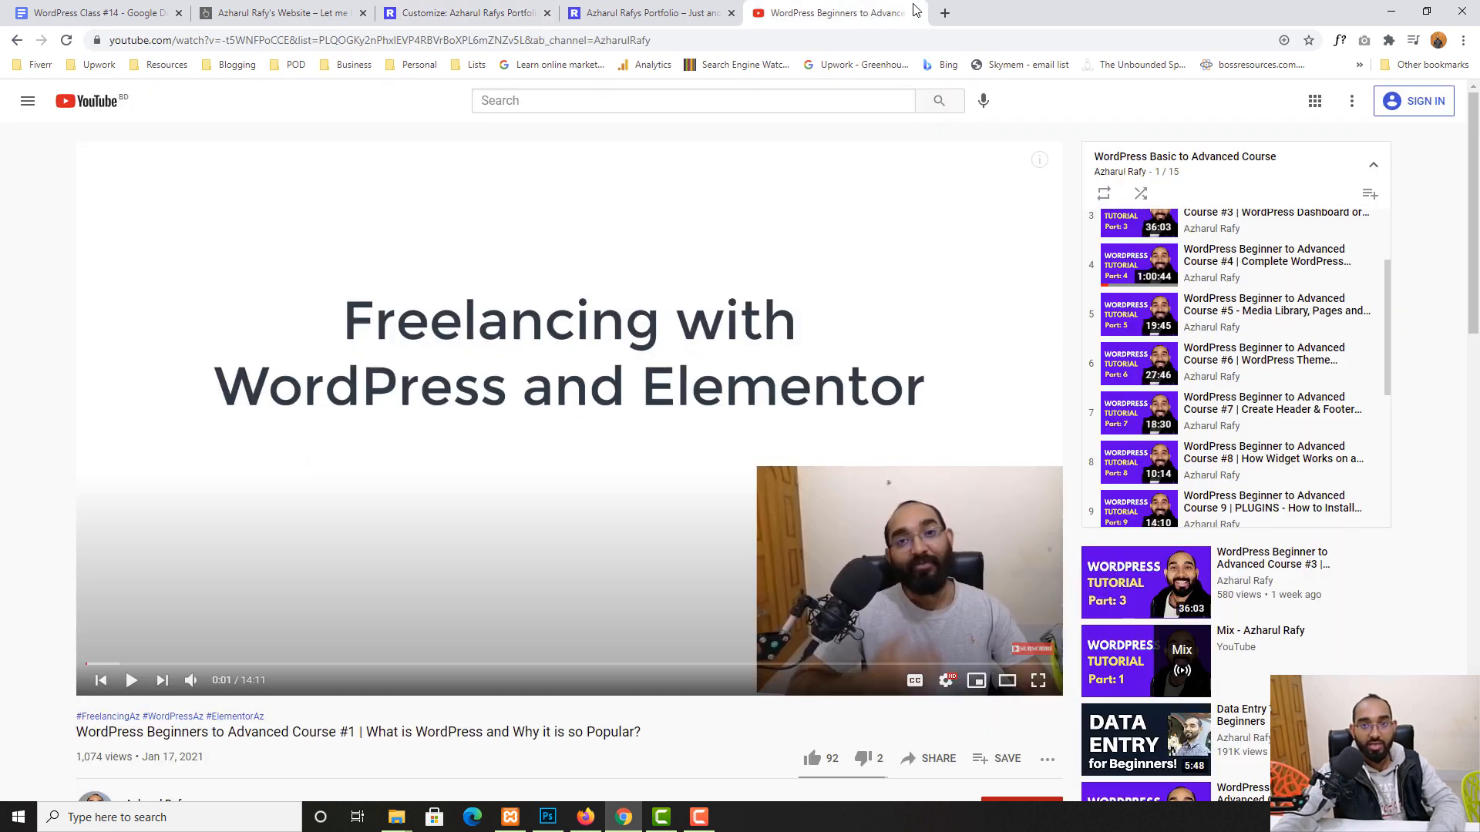
pyautogui.click(916, 12)
pyautogui.click(462, 12)
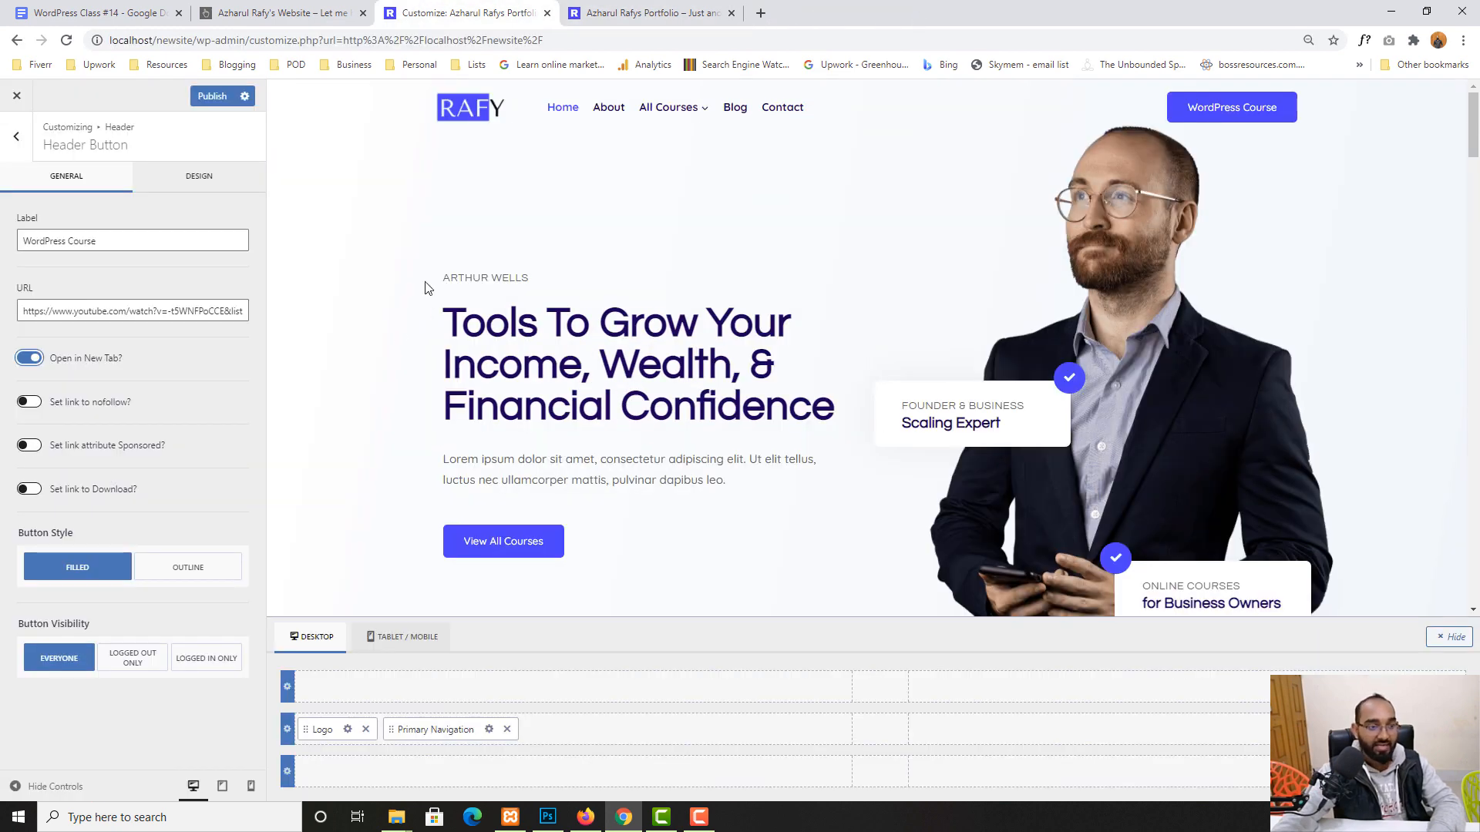
pyautogui.click(212, 95)
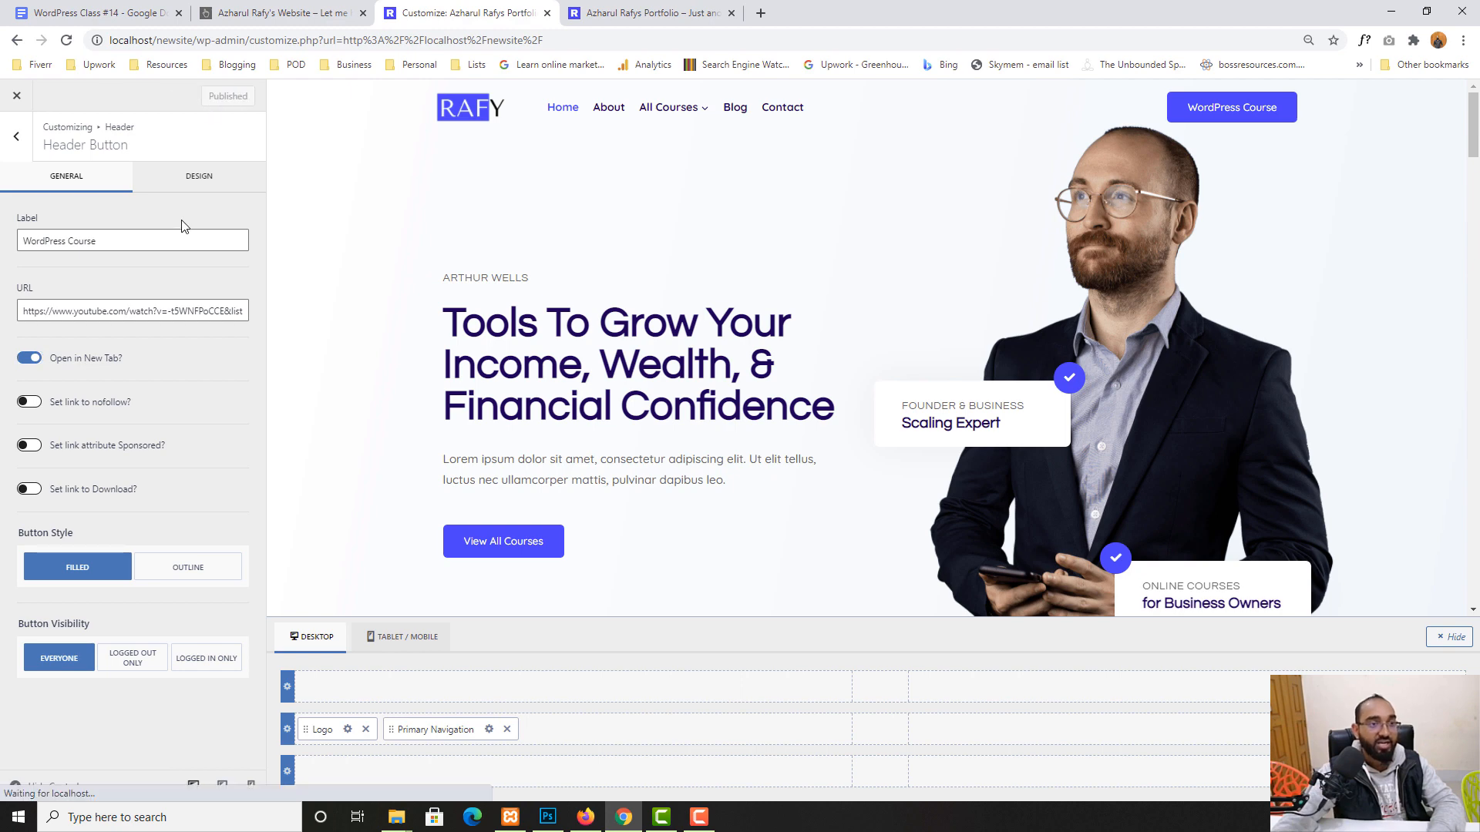
pyautogui.click(661, 10)
# - Reload the live site and confirm the WordPress Course button opens the YouTube video in a new tab
pyautogui.click(67, 40)
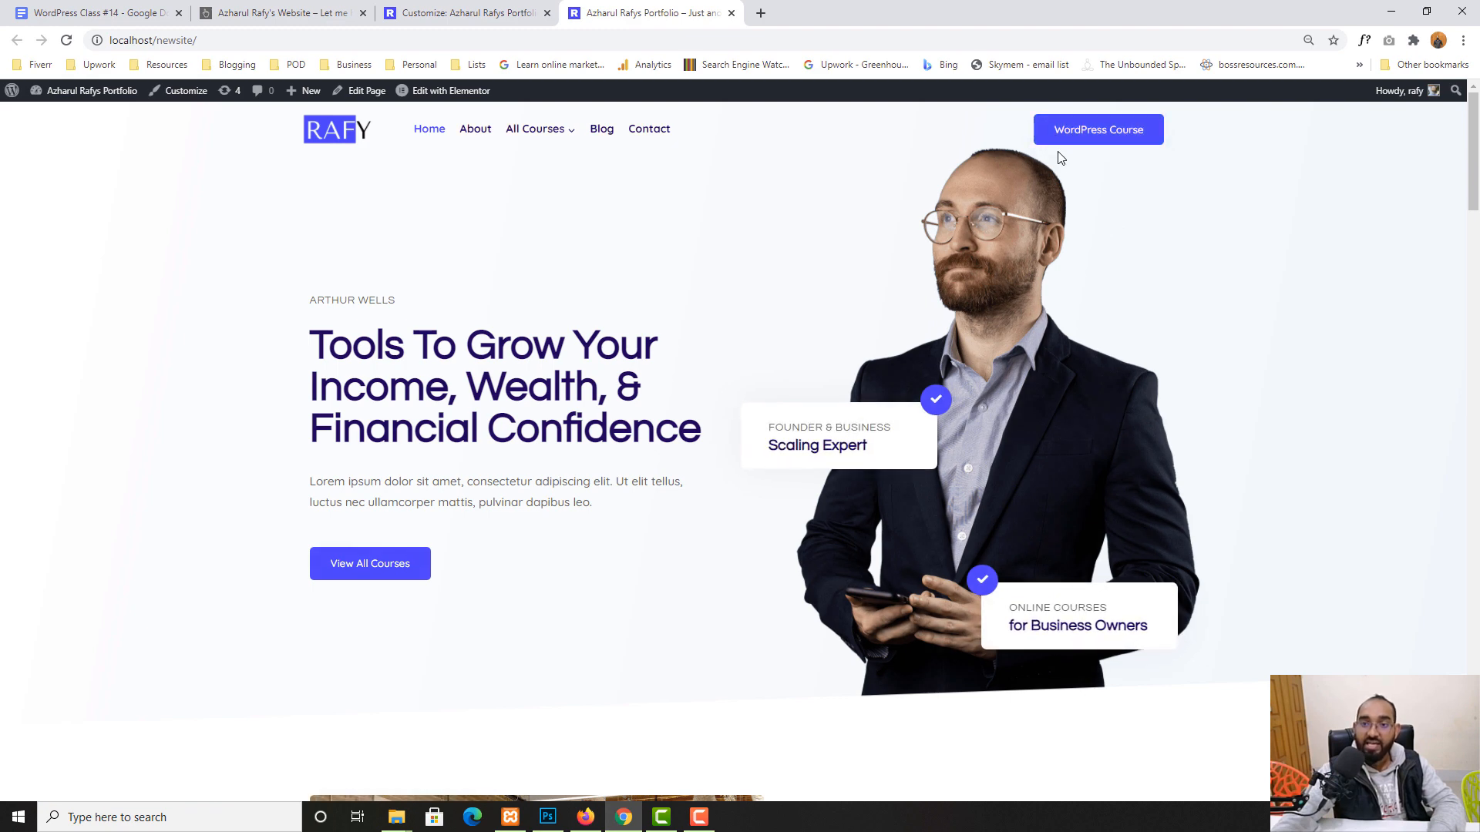
pyautogui.click(1108, 140)
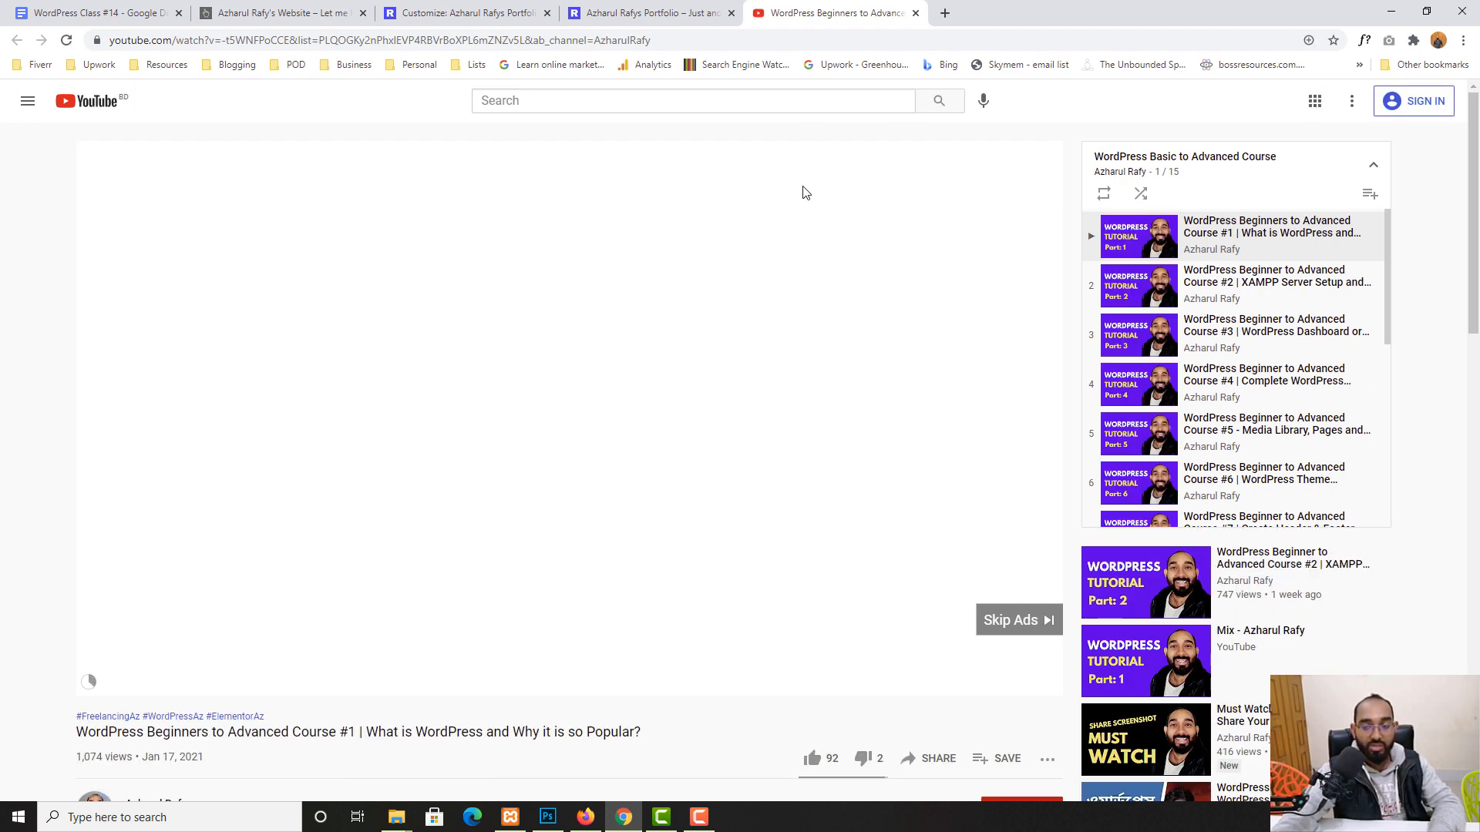
pyautogui.scroll(-5, 1311, 385)
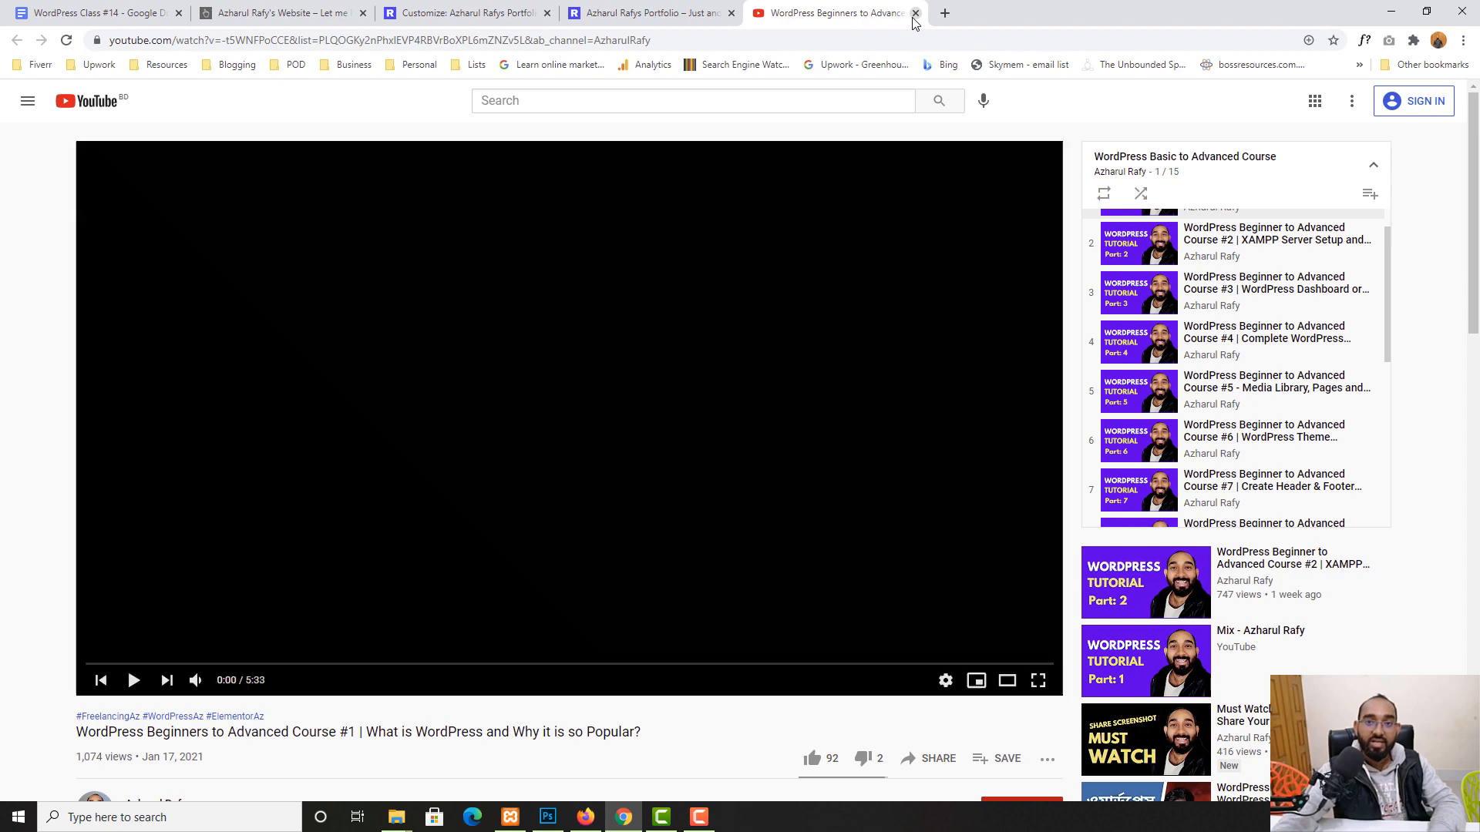
pyautogui.click(915, 13)
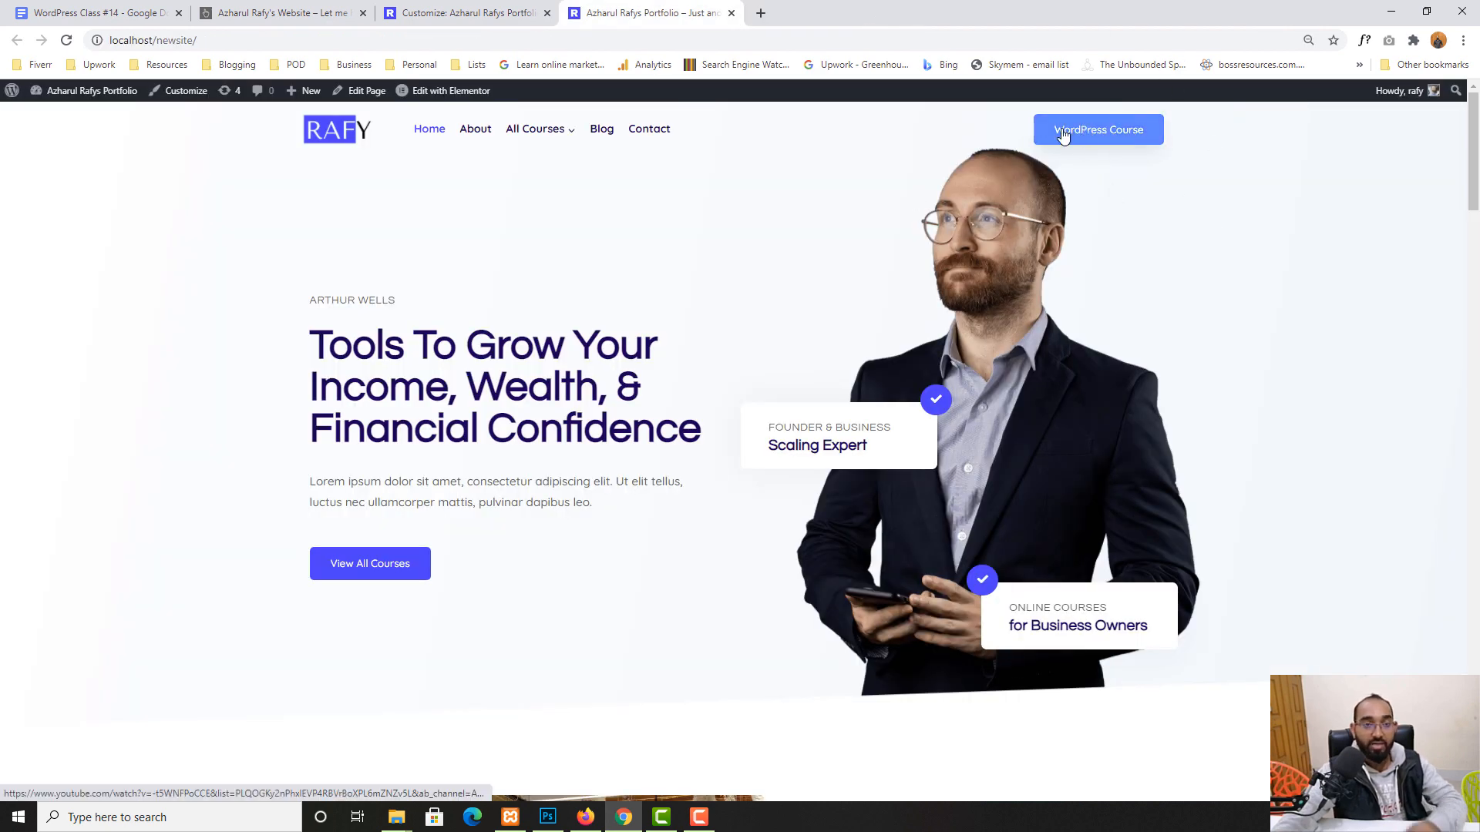
pyautogui.click(468, 13)
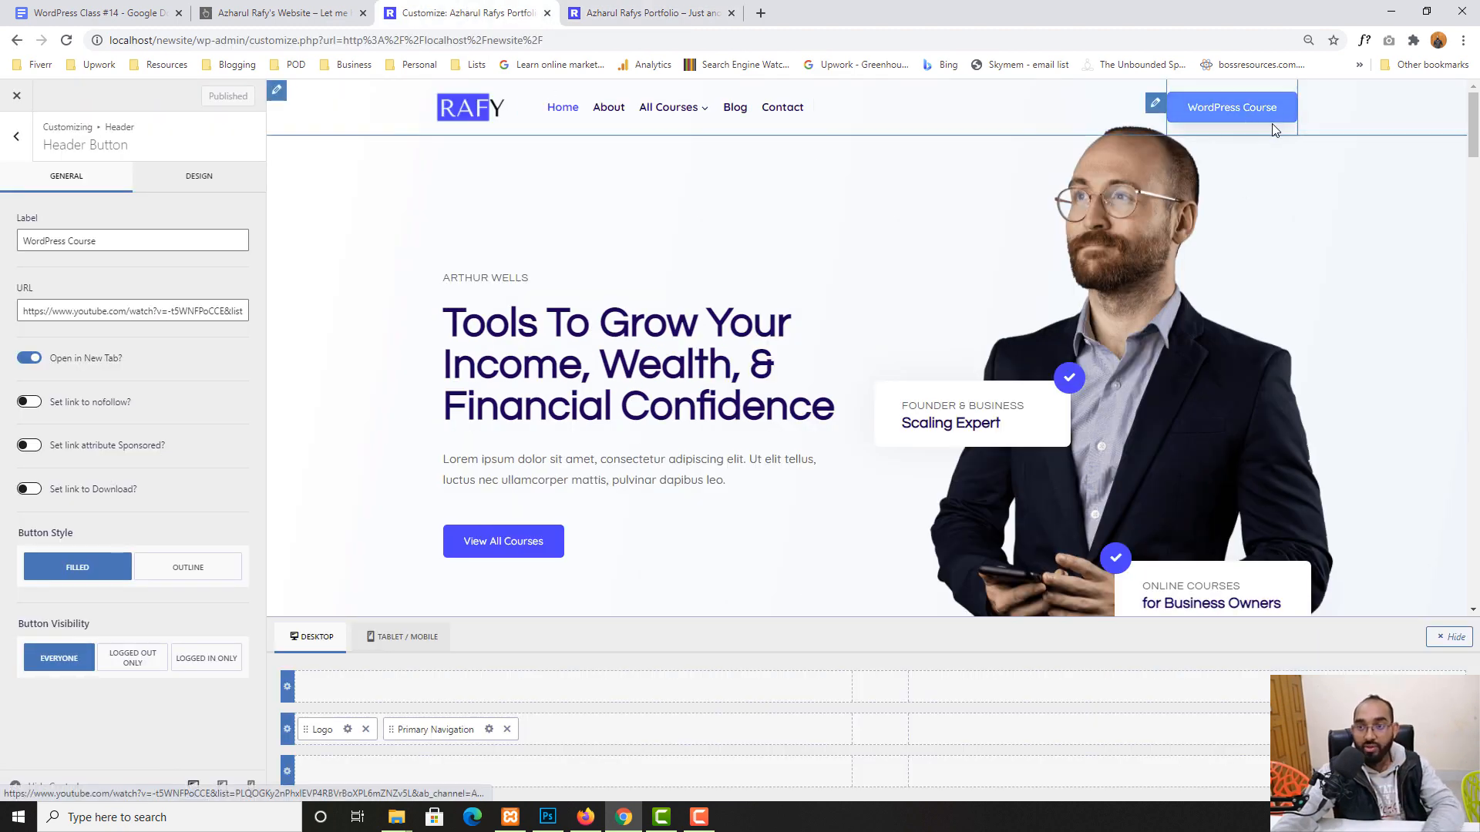
# - In the button's Design settings, set the first text colour to yellow-green B4E917
pyautogui.click(208, 179)
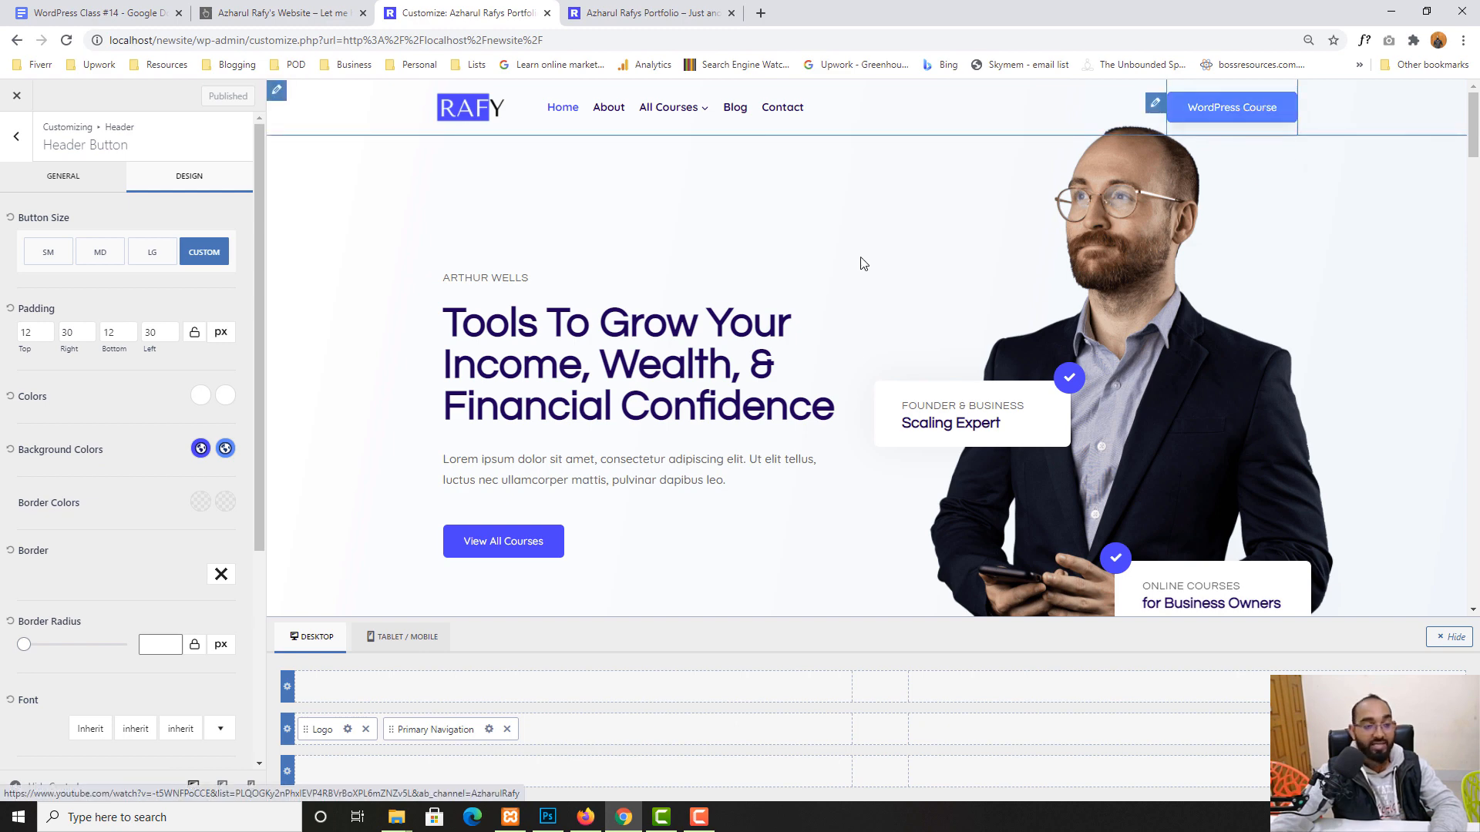
pyautogui.click(200, 396)
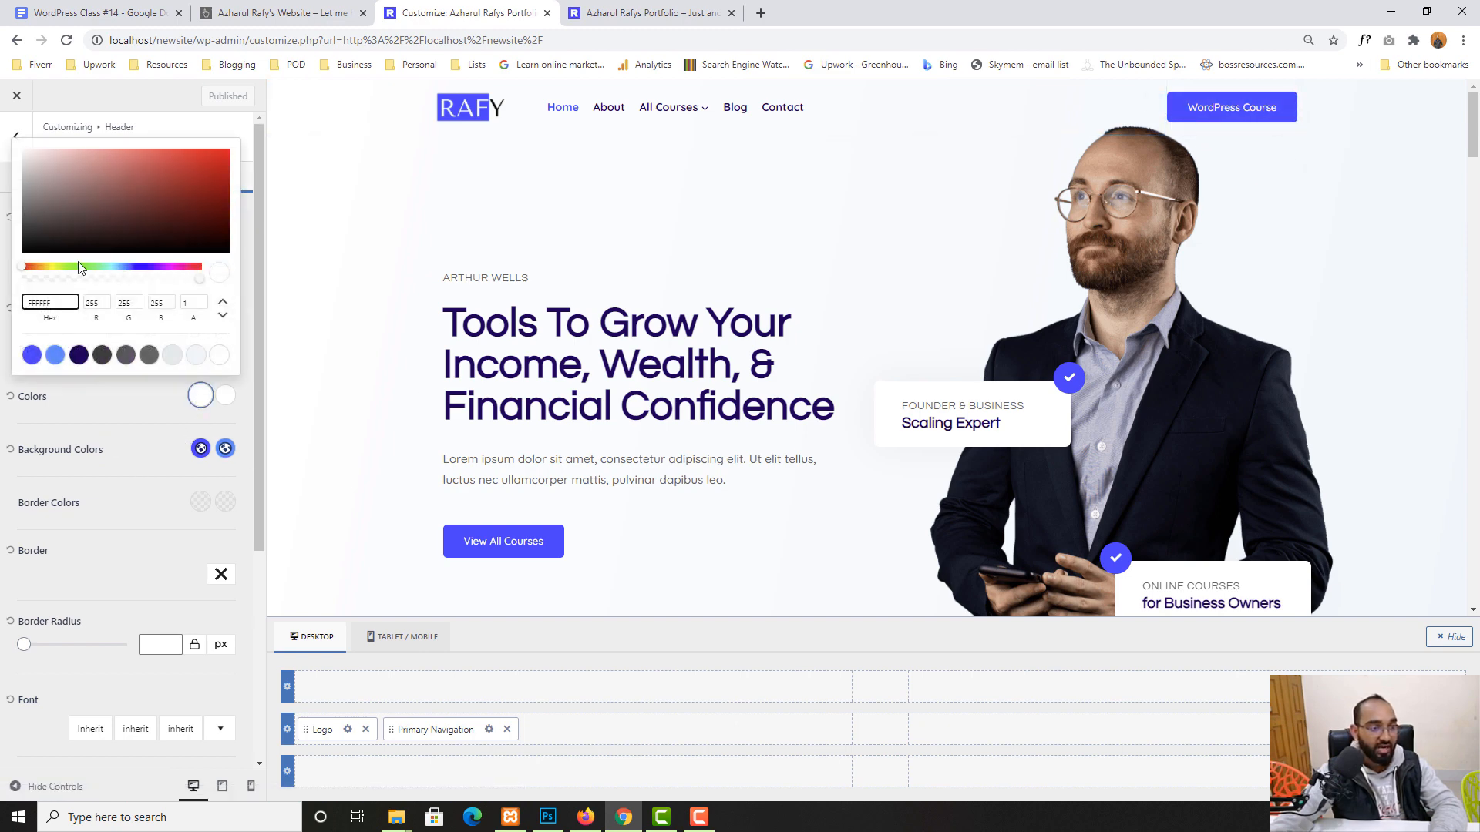
pyautogui.click(201, 177)
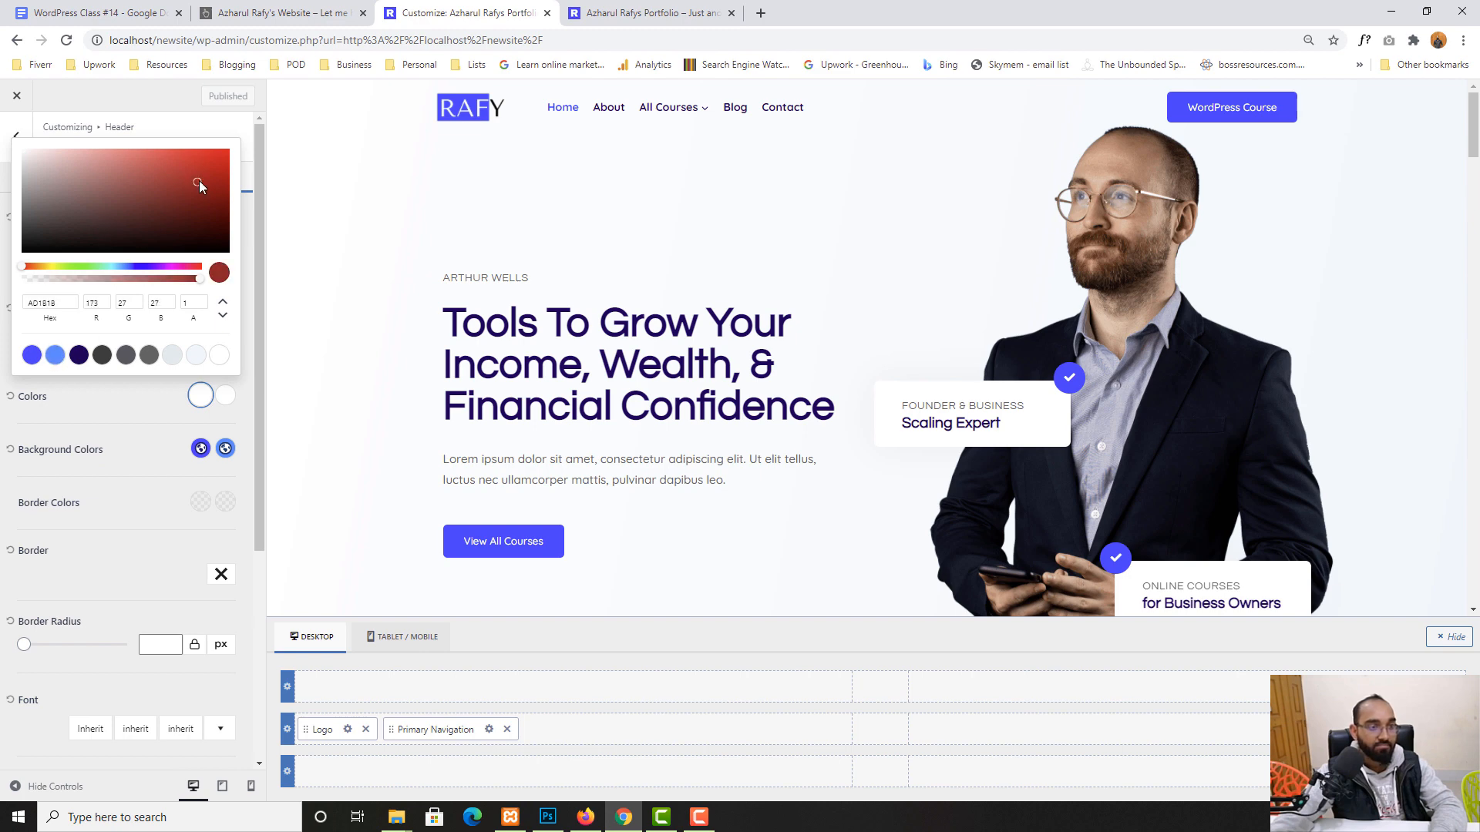
pyautogui.click(59, 267)
pyautogui.click(209, 158)
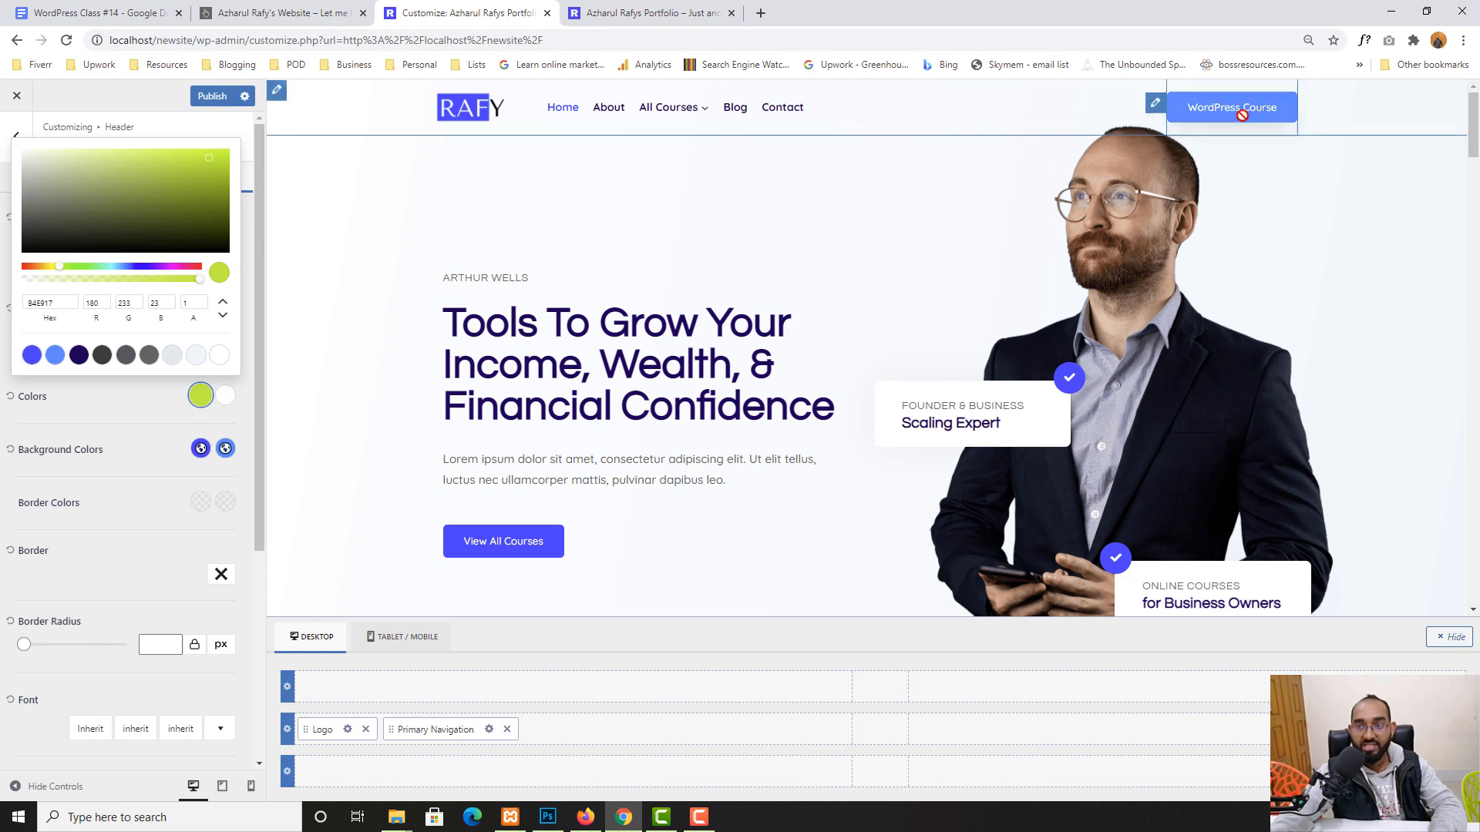
pyautogui.click(139, 455)
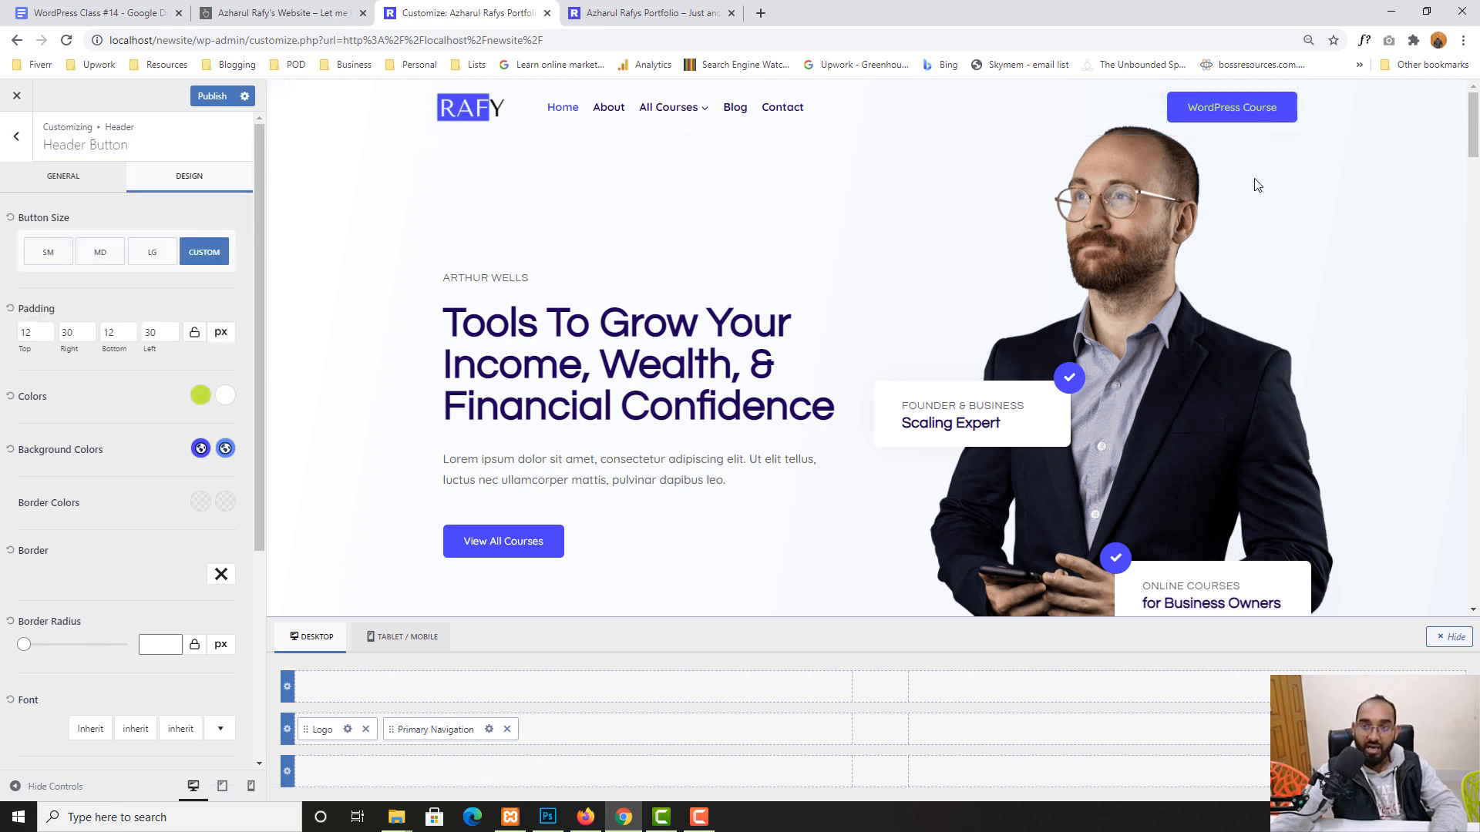
# - Set the second text colour to bright green 04FF09
pyautogui.click(225, 395)
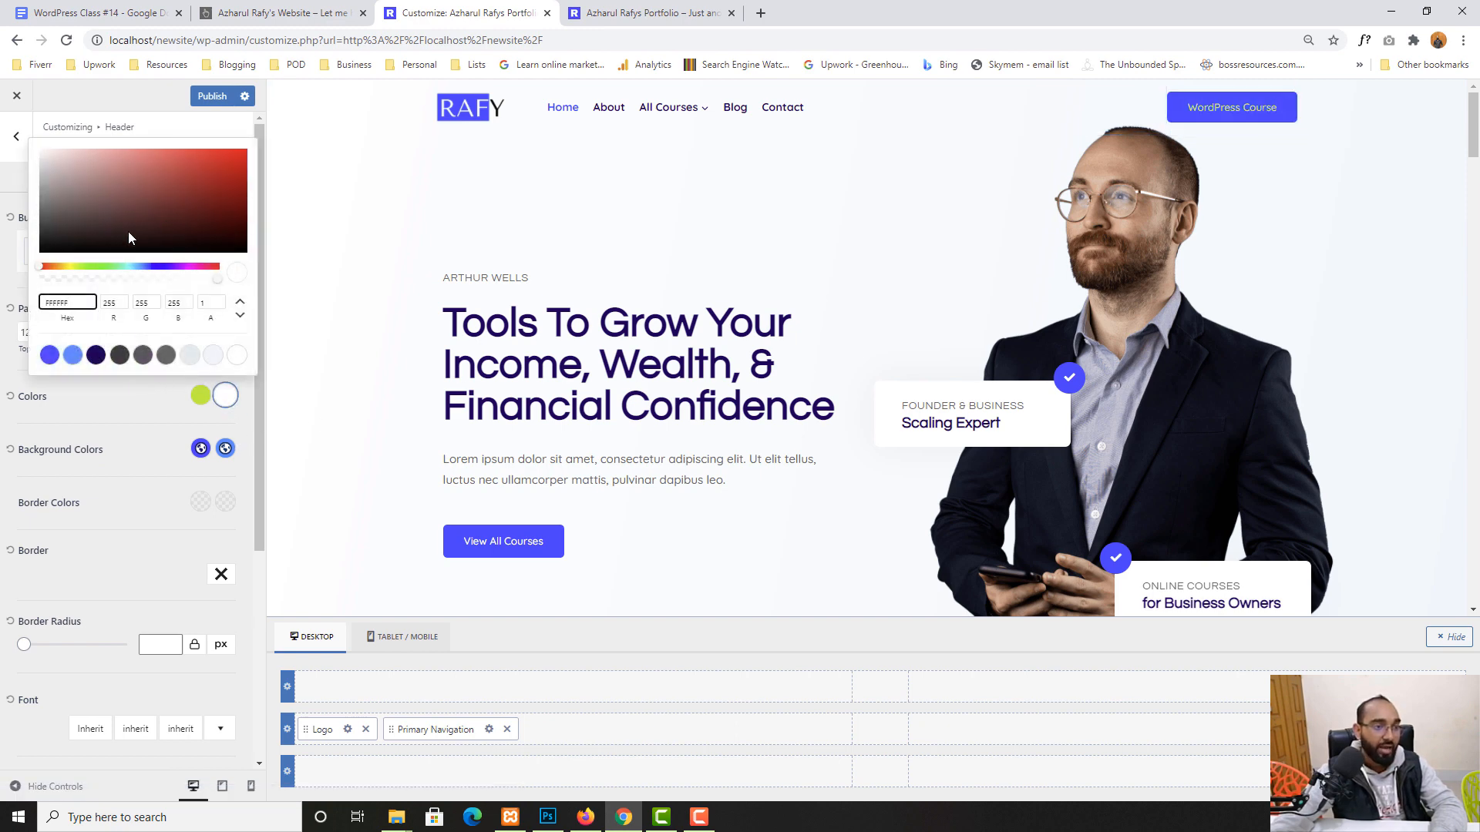
pyautogui.click(102, 266)
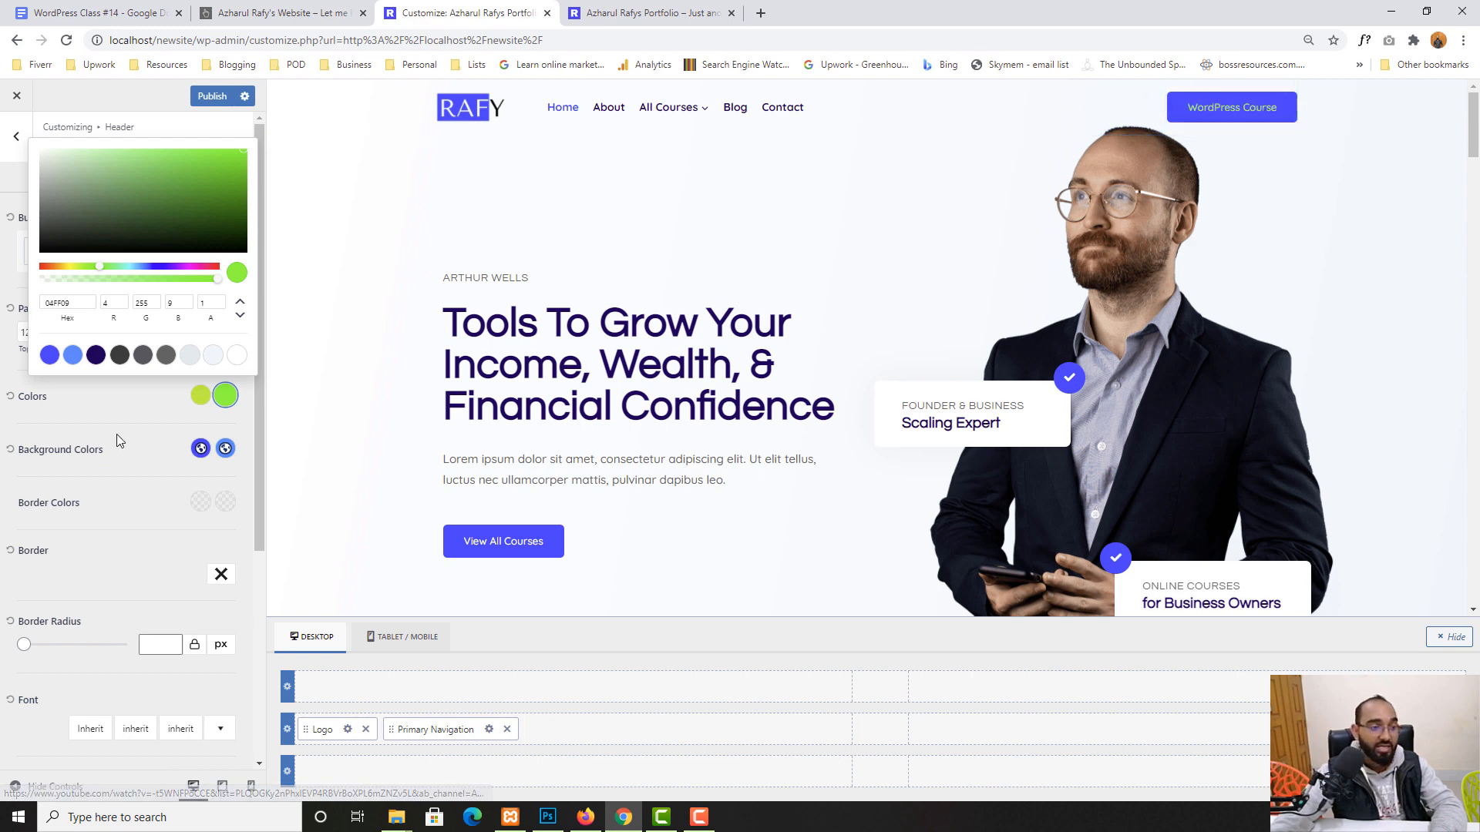
pyautogui.click(149, 461)
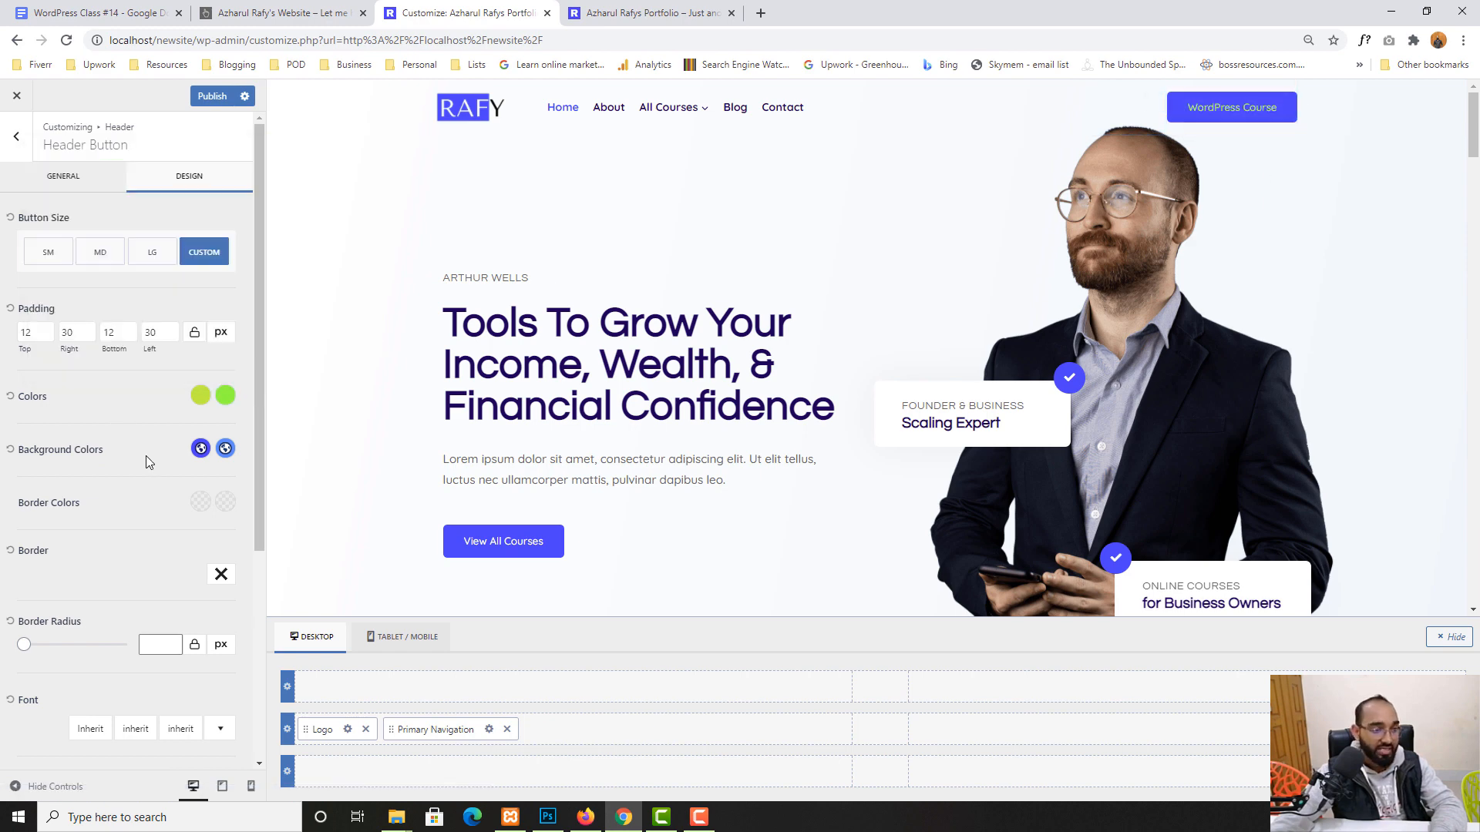
# - Try near-black and near-white values for the two button background colours
pyautogui.click(201, 448)
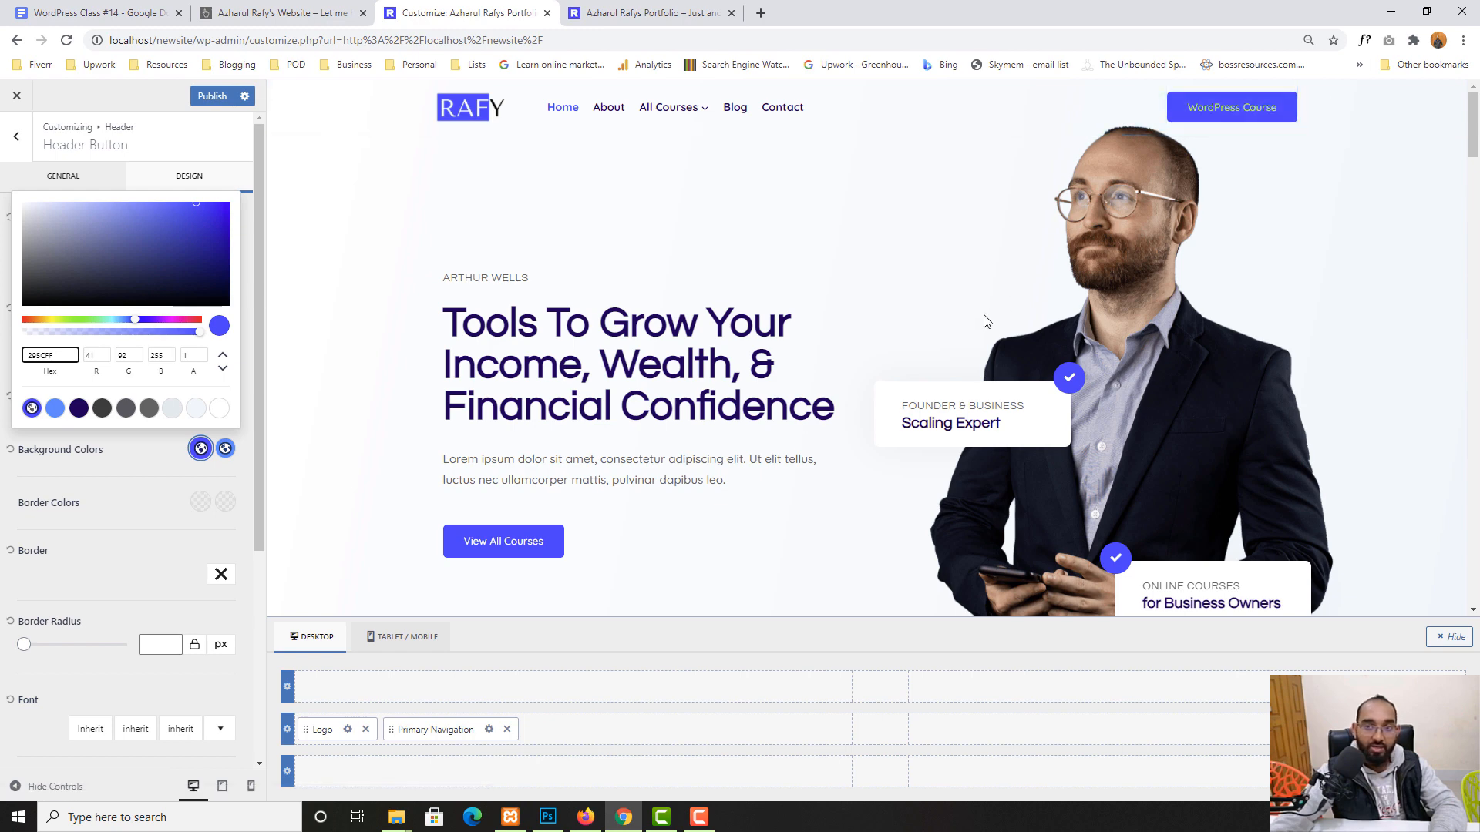
pyautogui.moveTo(158, 275); pyautogui.dragTo(36, 296)
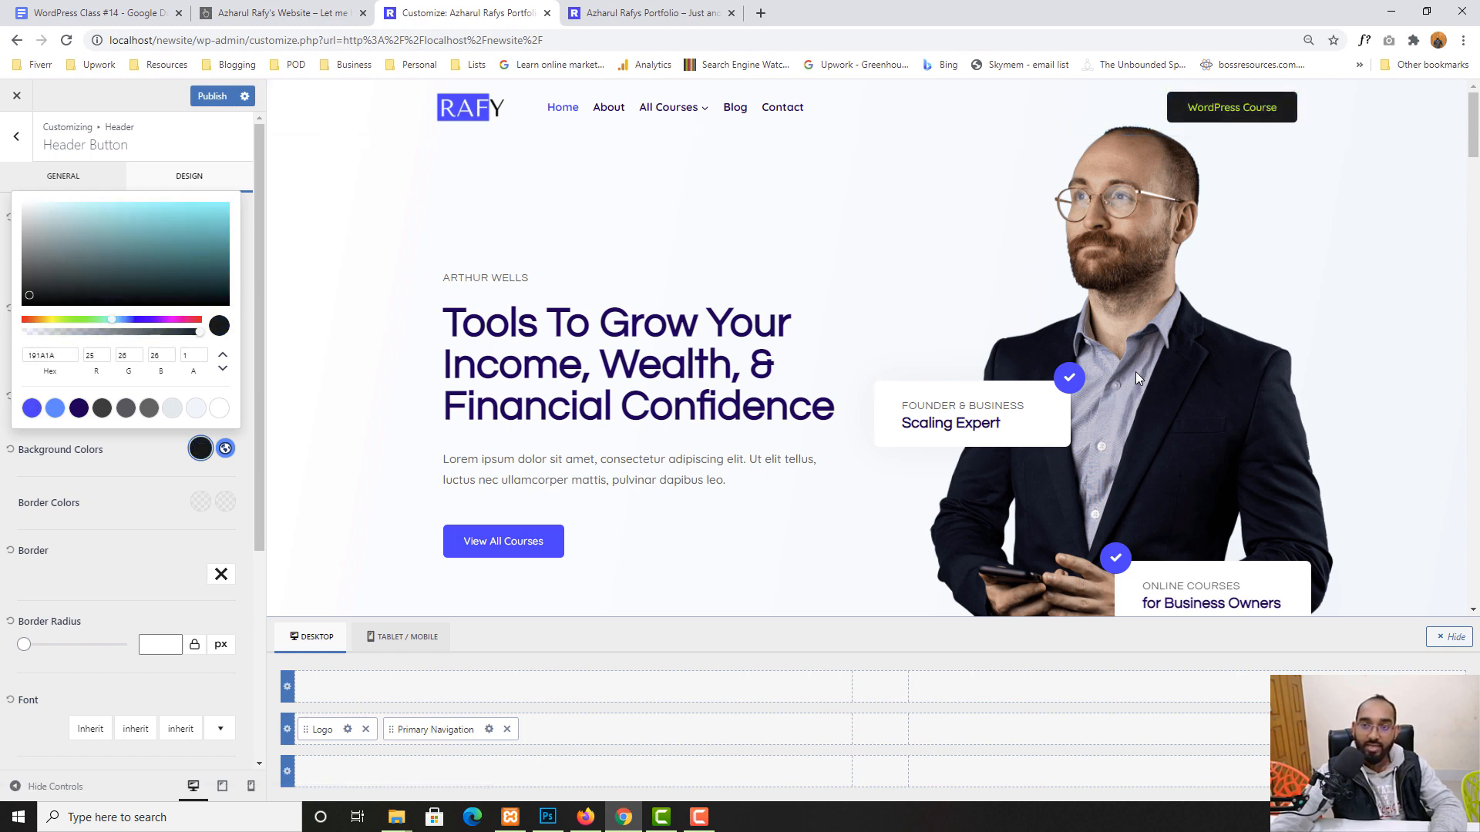
pyautogui.click(225, 448)
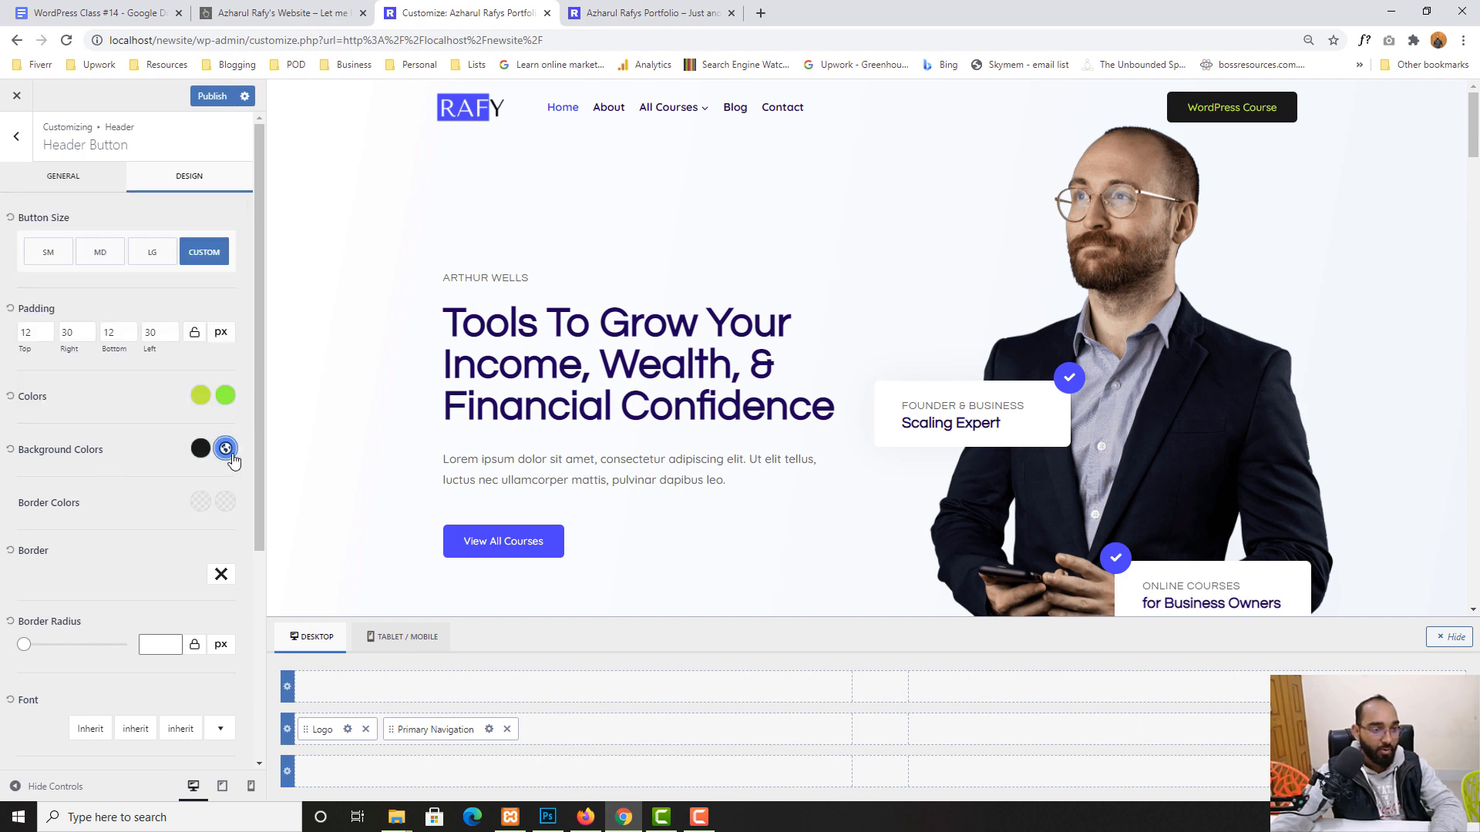
pyautogui.click(225, 449)
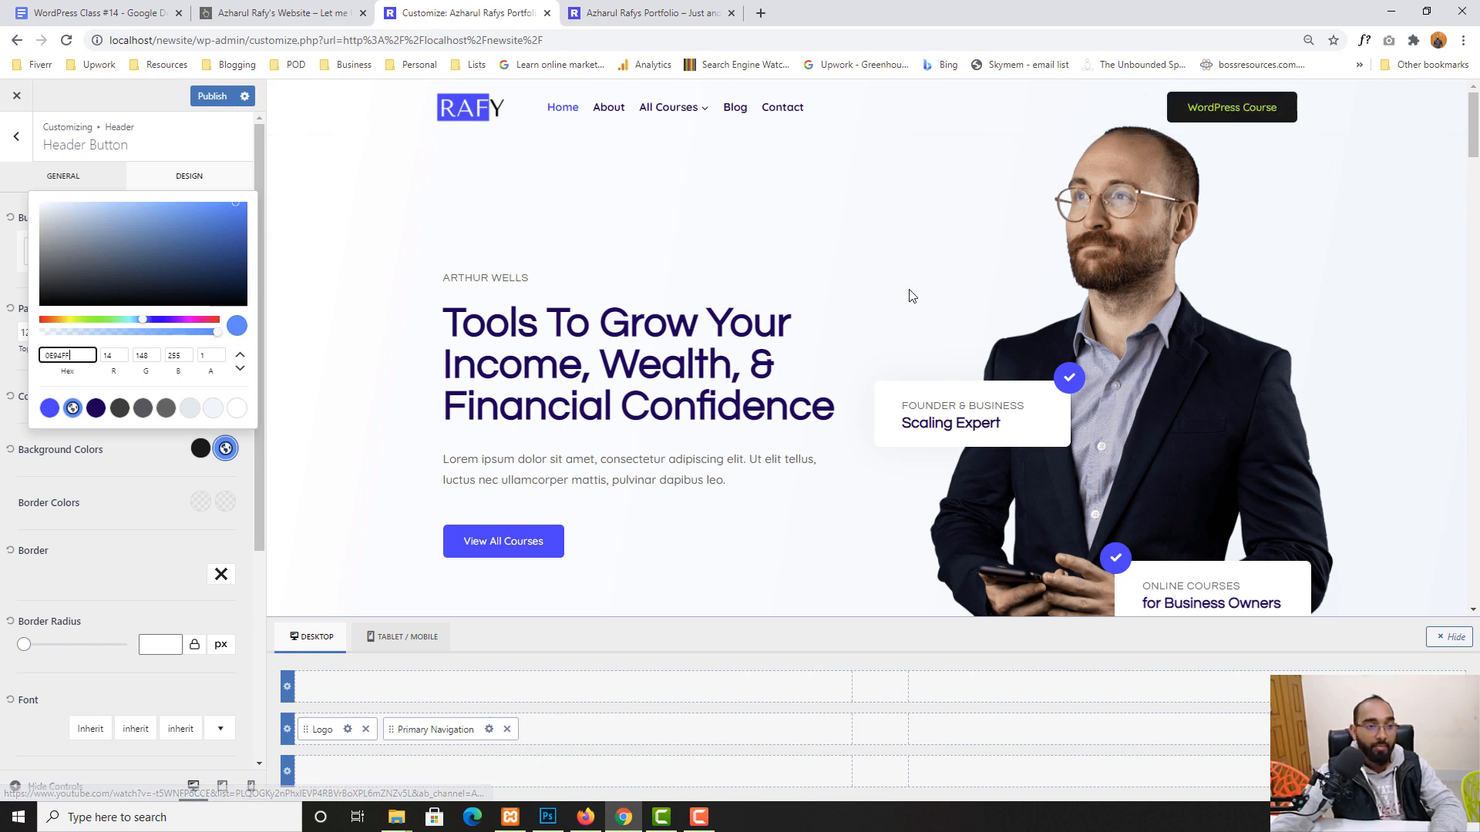
pyautogui.moveTo(68, 225)
pyautogui.mouseDown()
pyautogui.moveTo(55, 260)
pyautogui.moveTo(45, 199)
pyautogui.mouseUp()
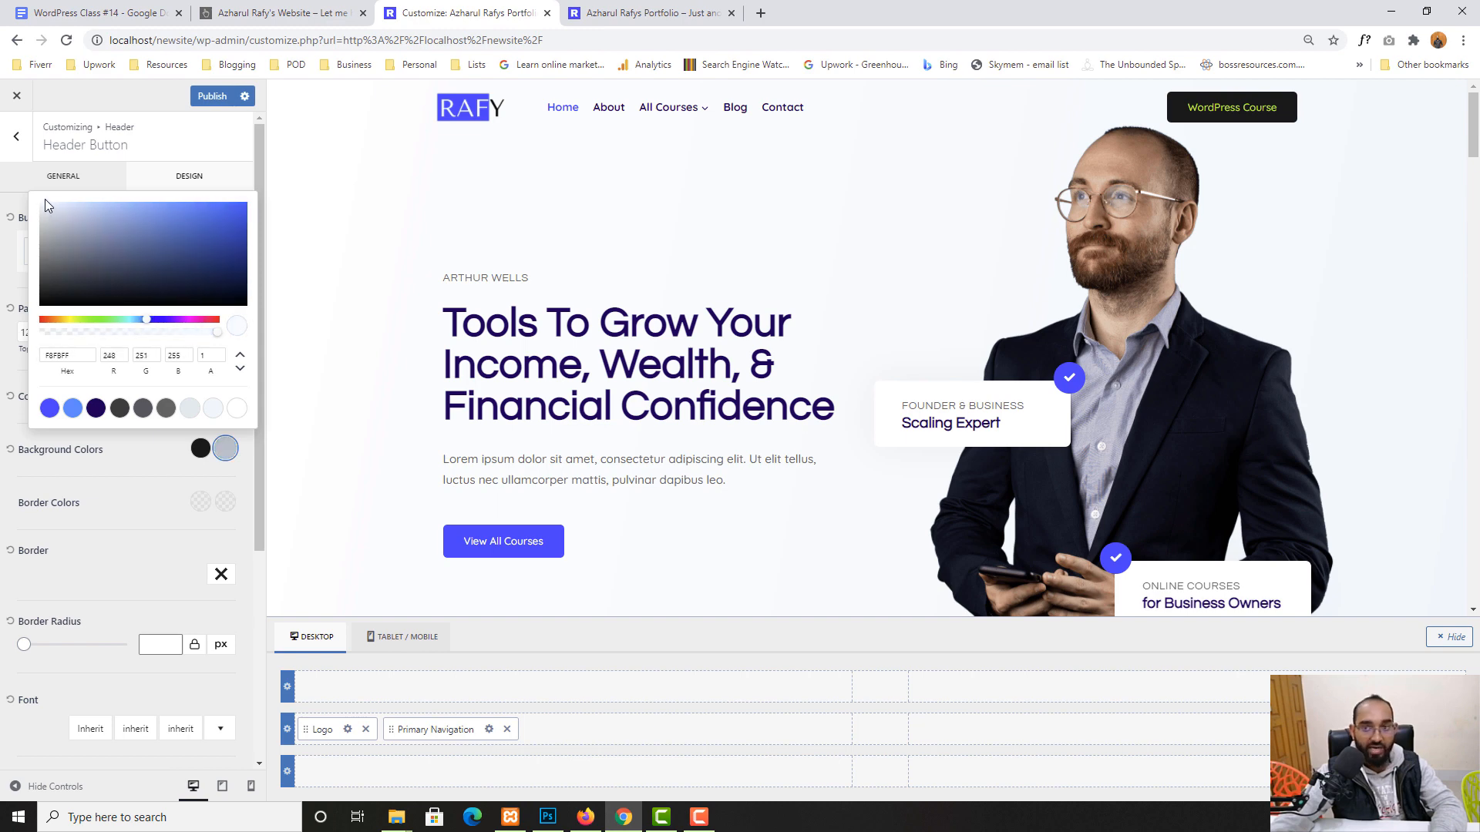
pyautogui.click(153, 501)
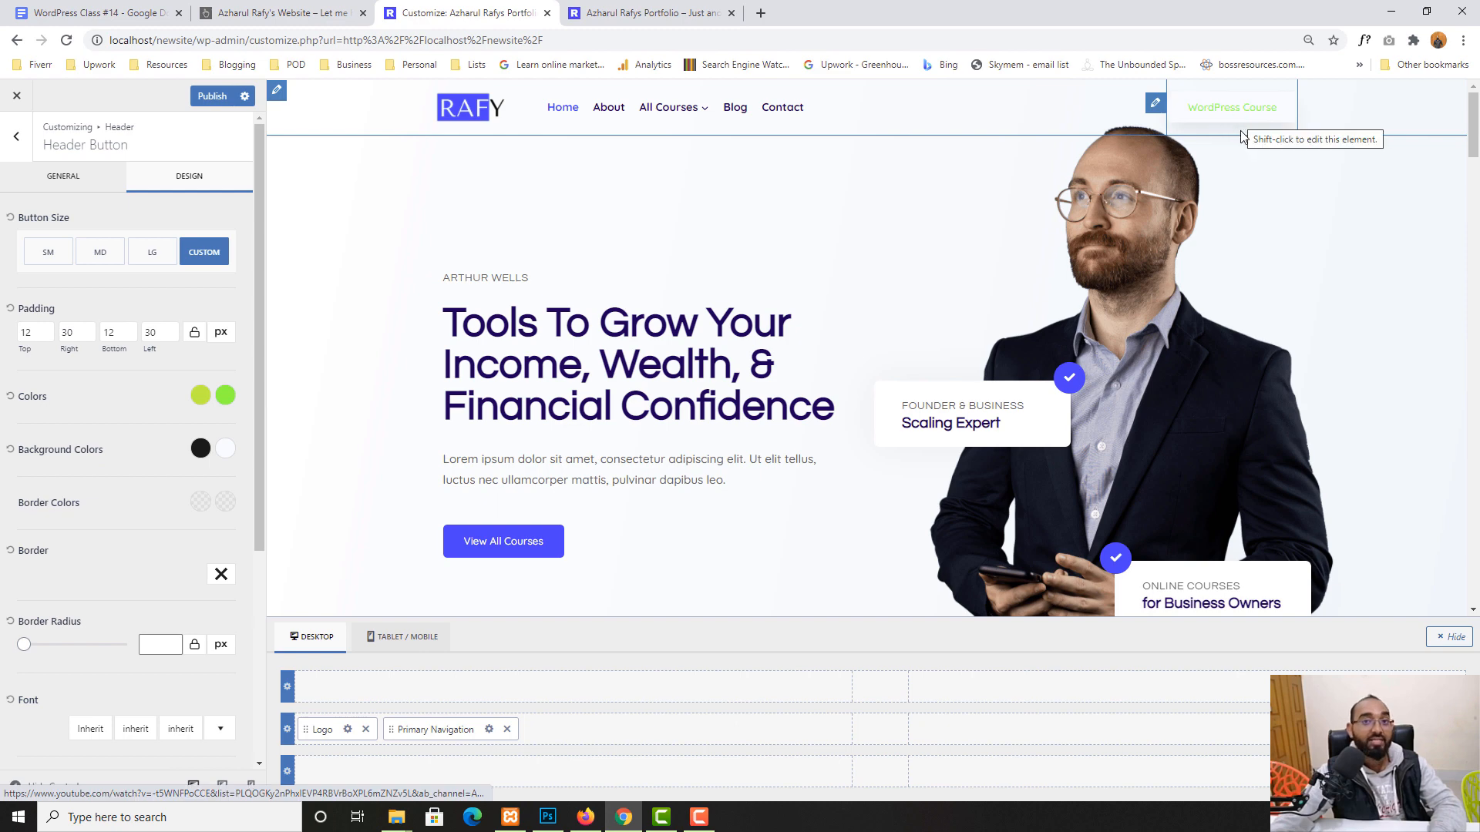
# - Reset the button's text and background colours to default and publish
pyautogui.click(11, 398)
pyautogui.click(7, 452)
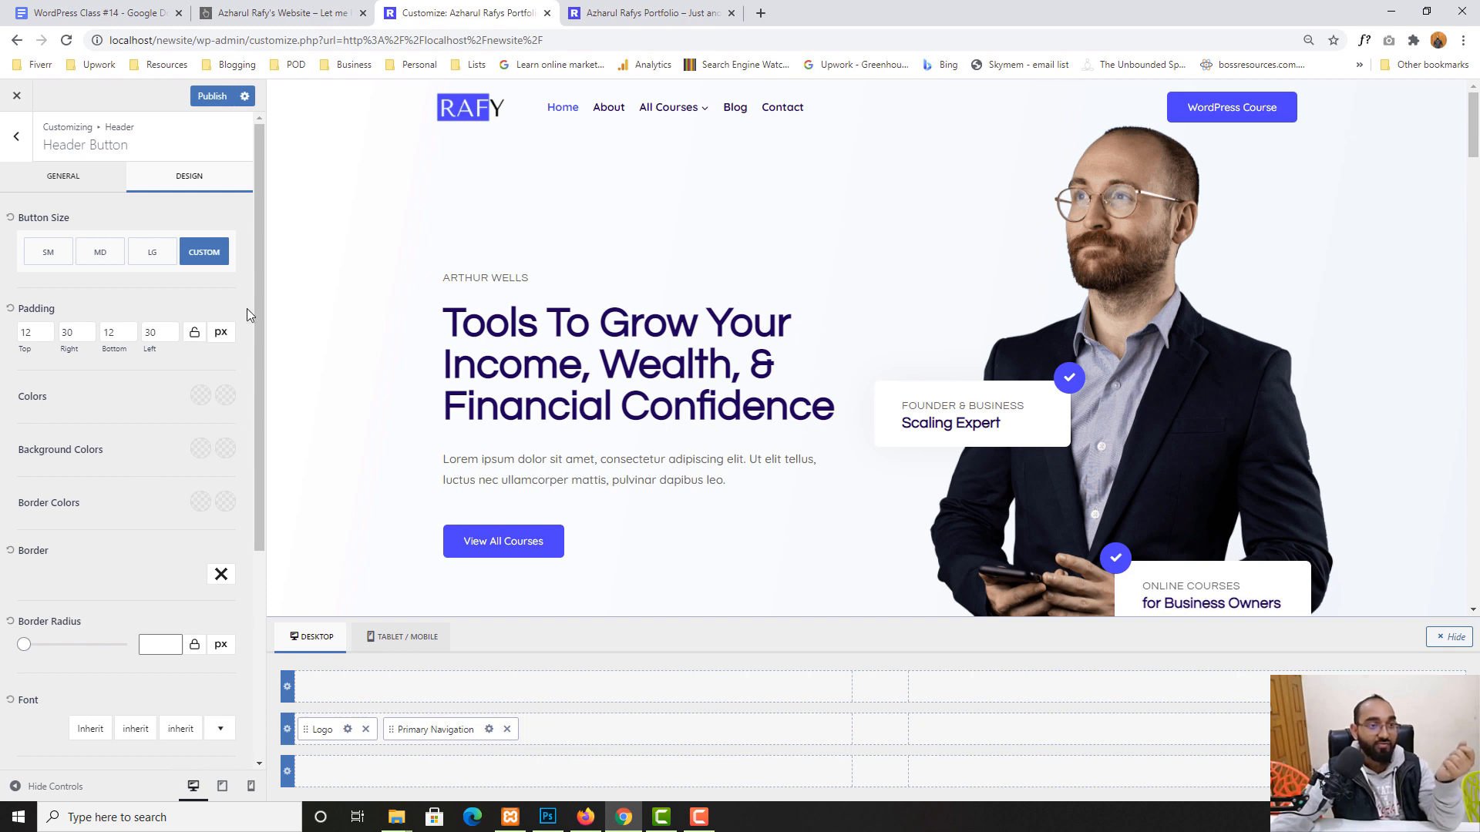
pyautogui.click(209, 96)
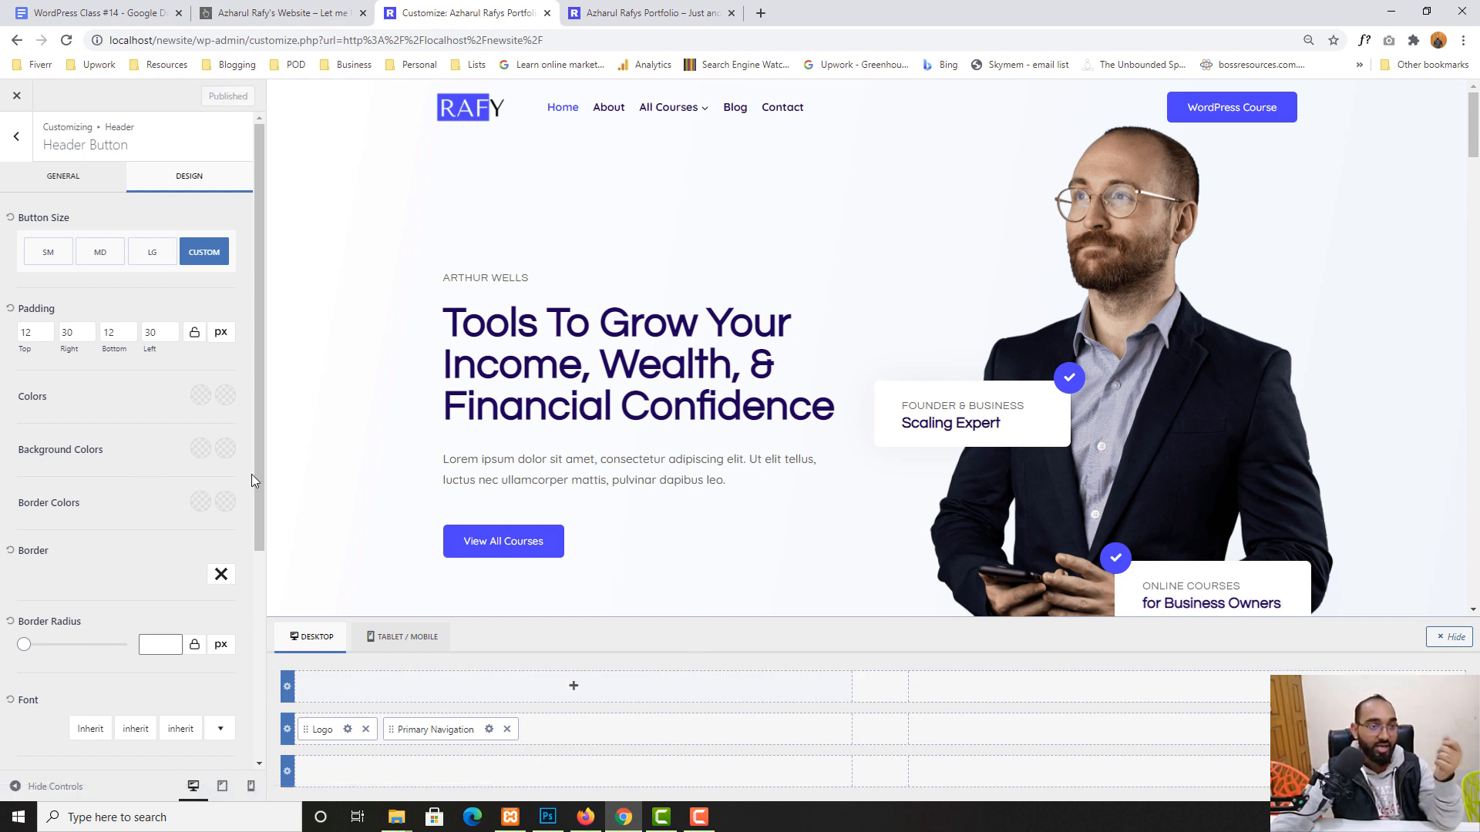
# - Go from the main panel through Footer > Footer Navigation menu selection to the Menus overview
pyautogui.click(5, 137)
pyautogui.click(8, 142)
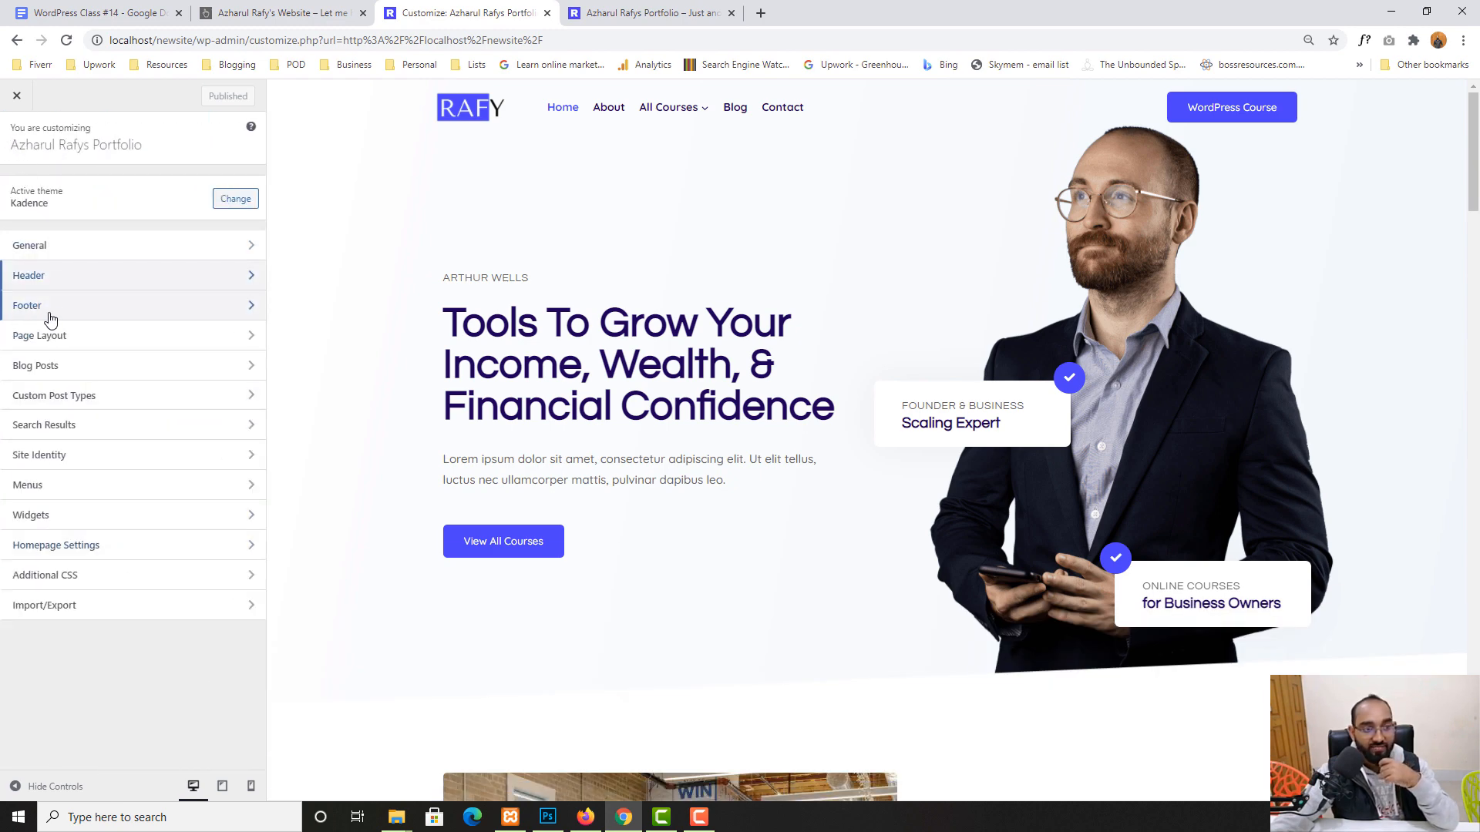
pyautogui.scroll(-20, 1173, 494)
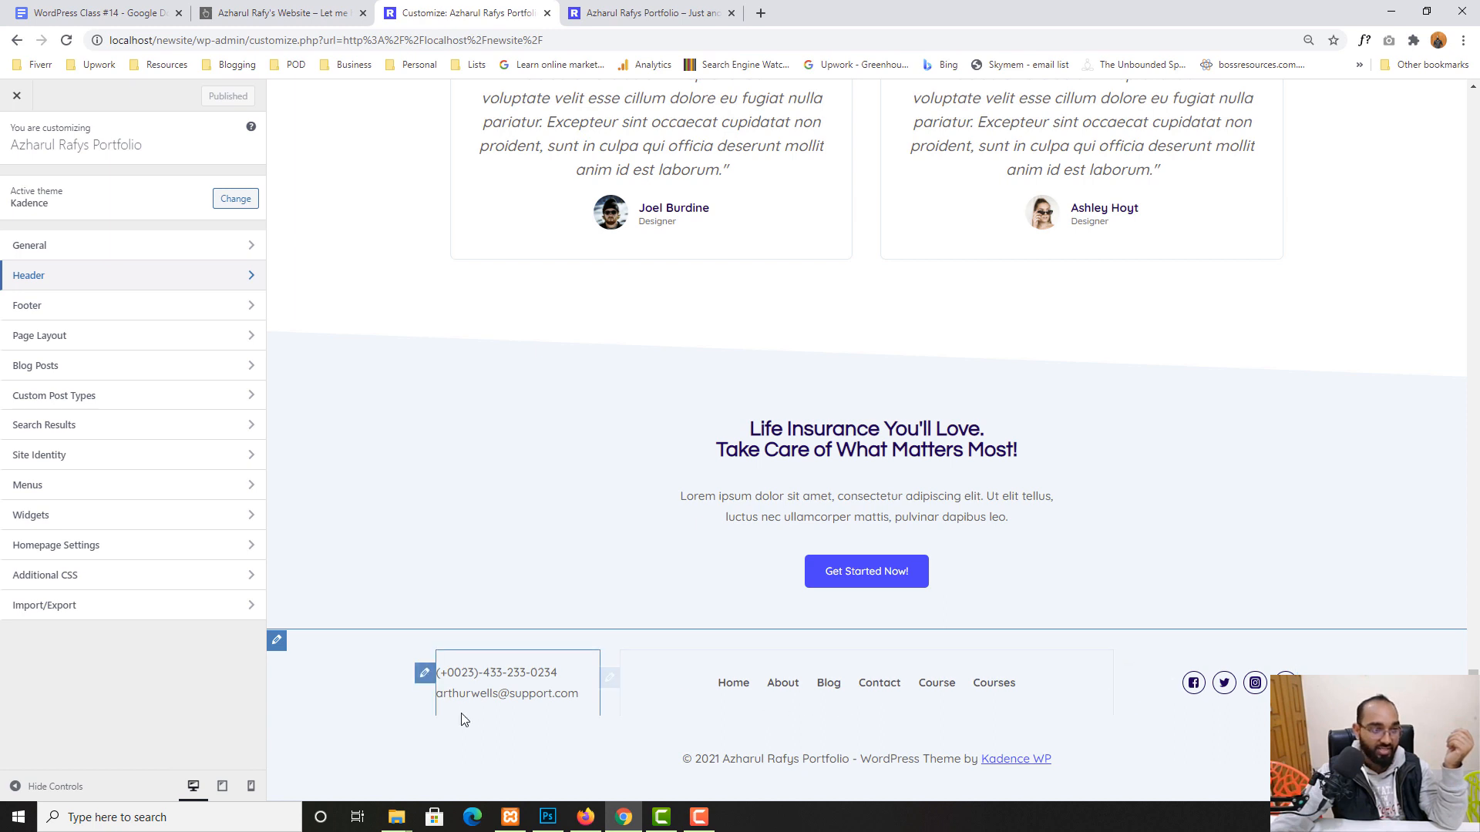
pyautogui.click(41, 312)
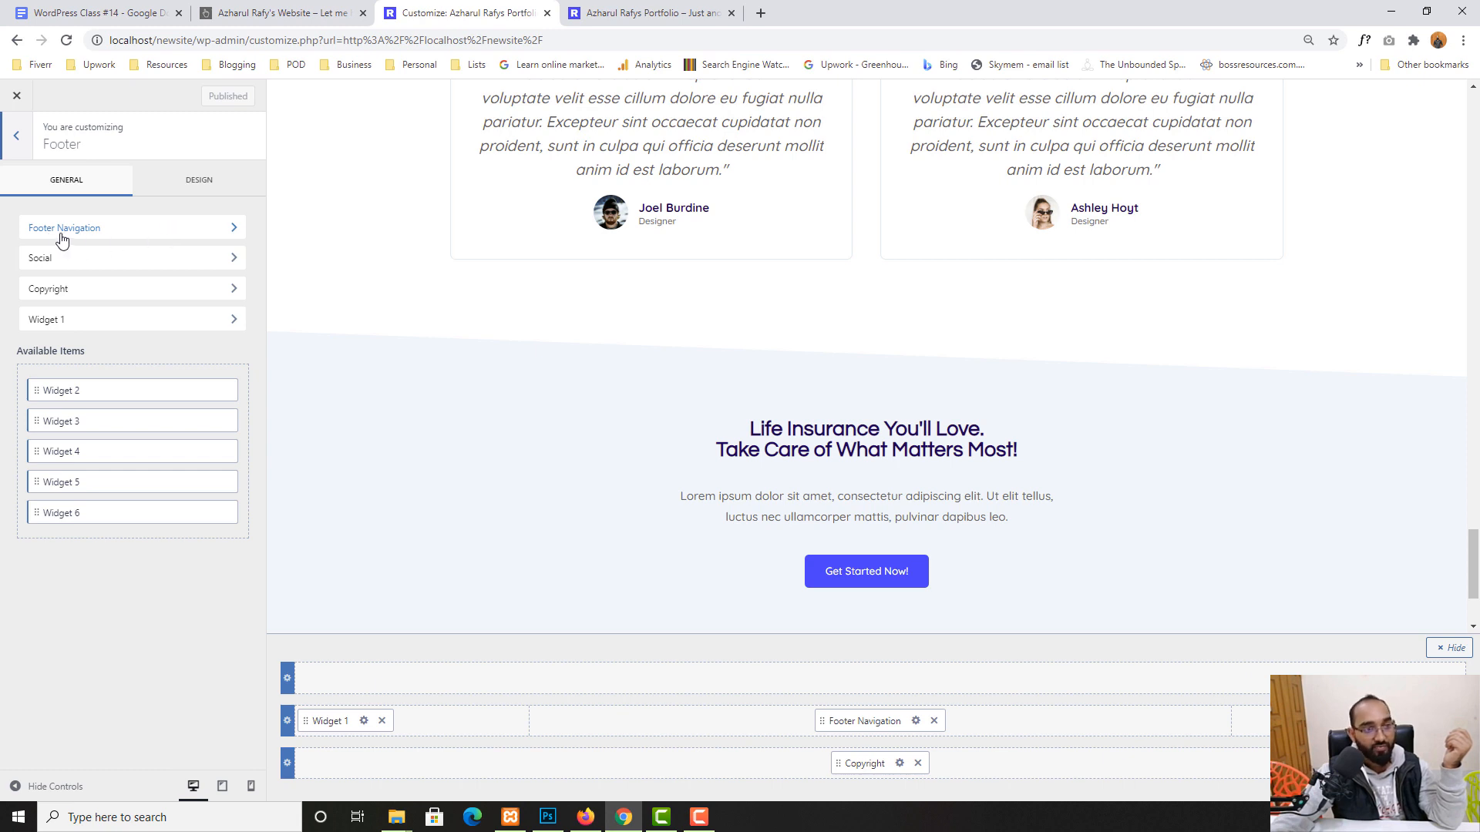
pyautogui.click(87, 230)
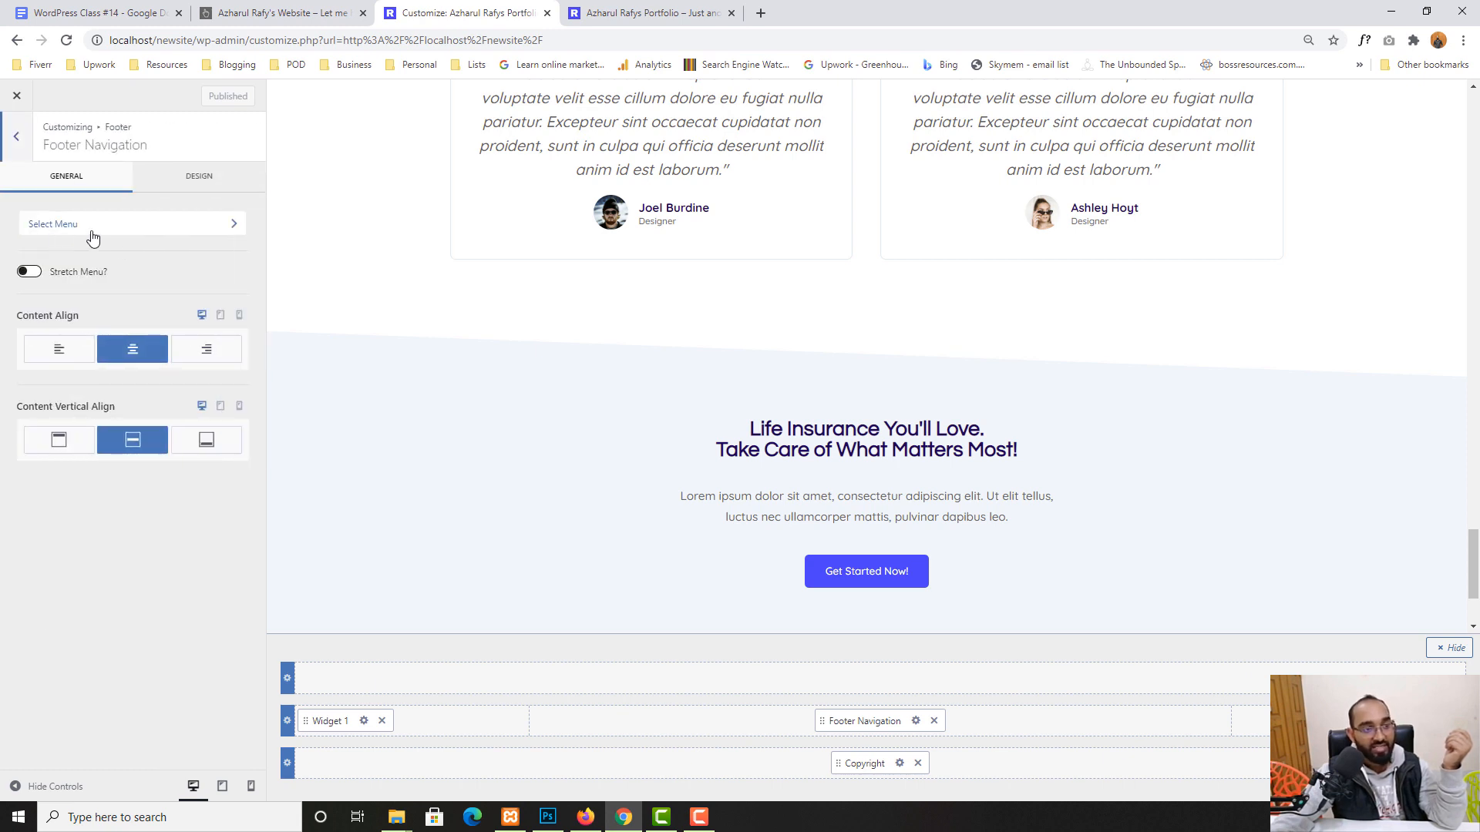
pyautogui.click(91, 231)
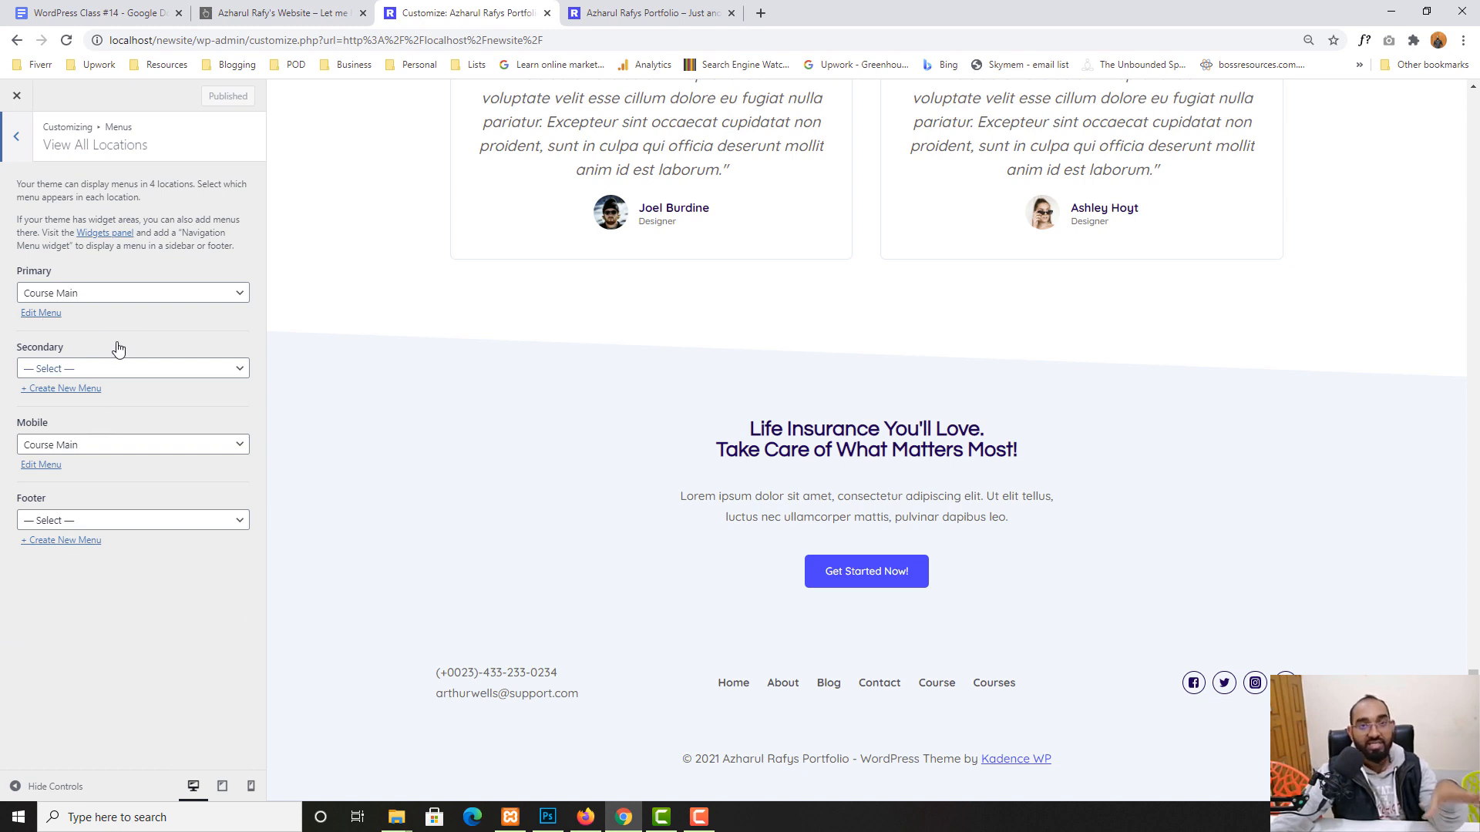
pyautogui.click(17, 140)
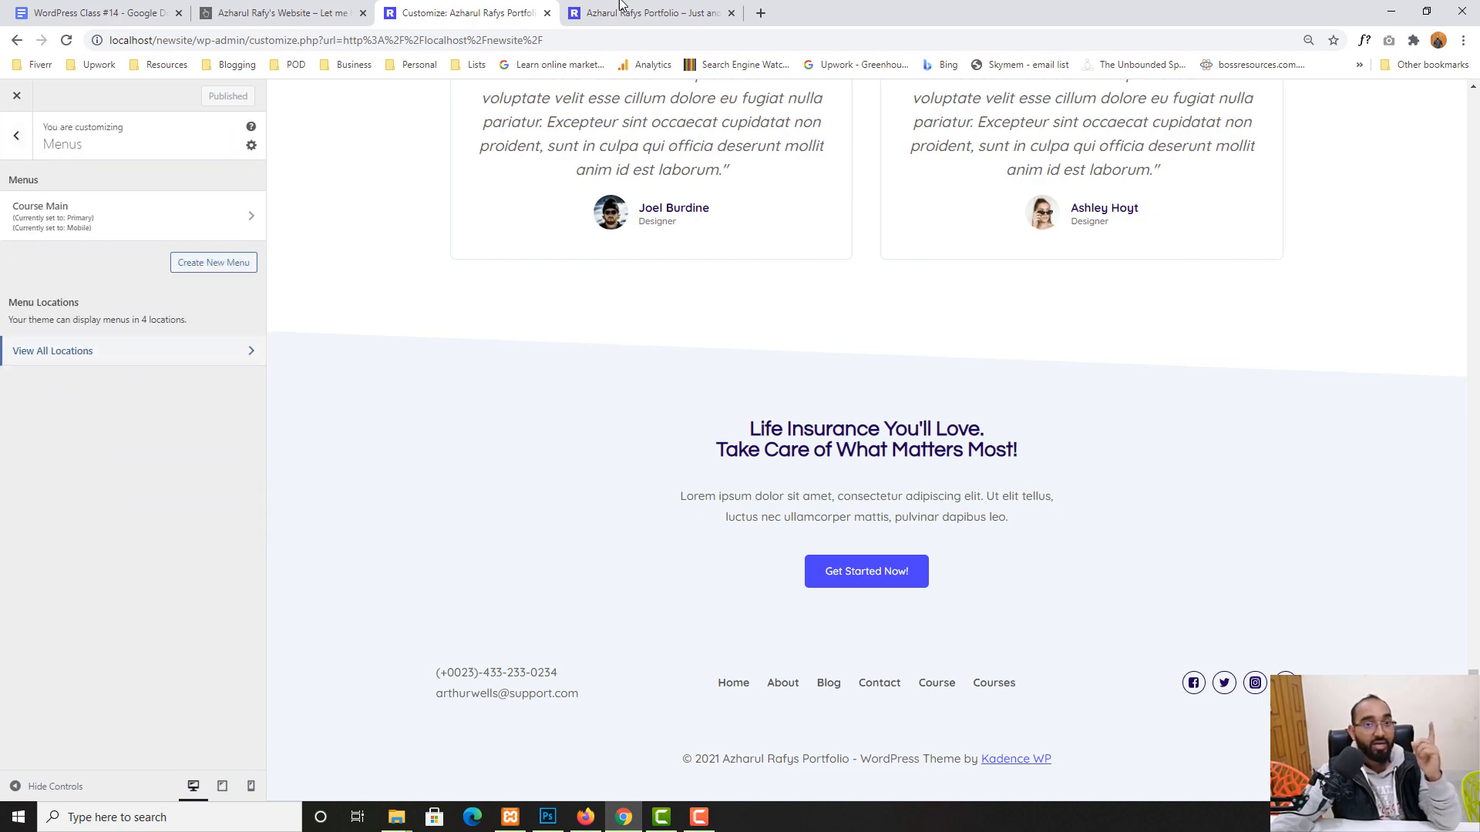
# - On the live site tab, scroll down to review the footer navigation, then back up
pyautogui.click(620, 6)
pyautogui.click(254, 40)
pyautogui.scroll(-10, 131, 655)
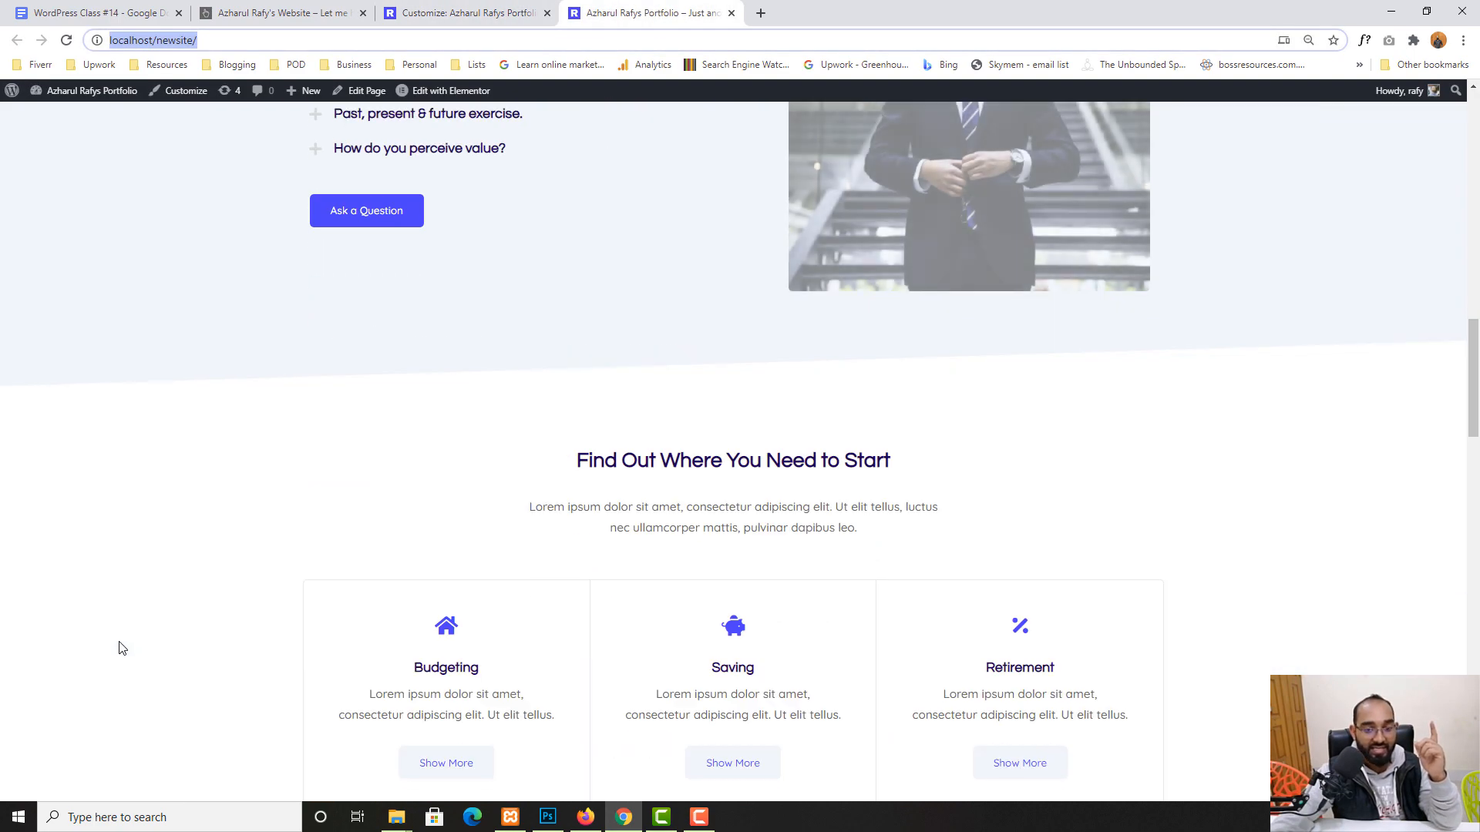
pyautogui.scroll(-10, 121, 648)
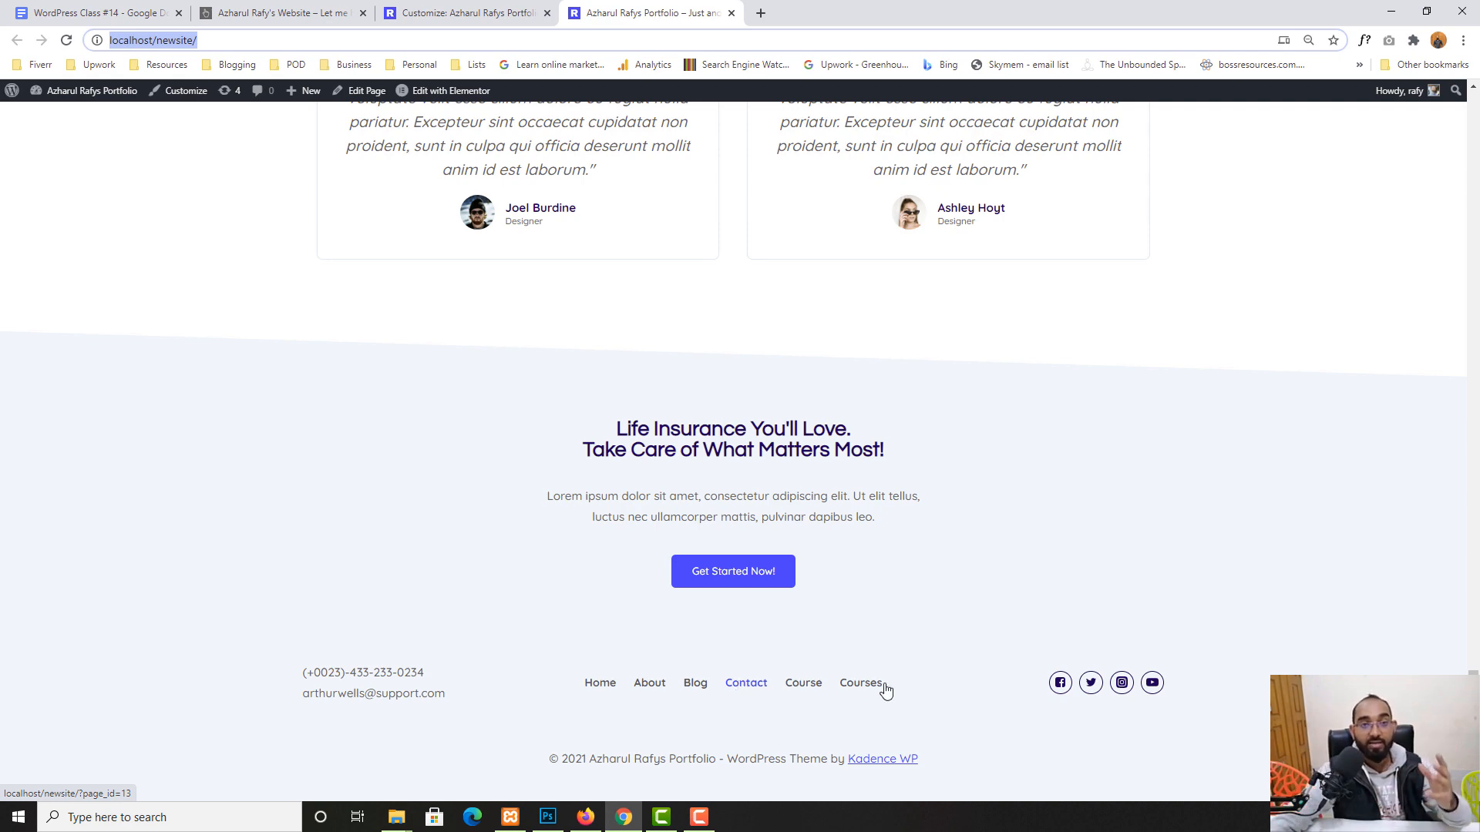
pyautogui.click(800, 39)
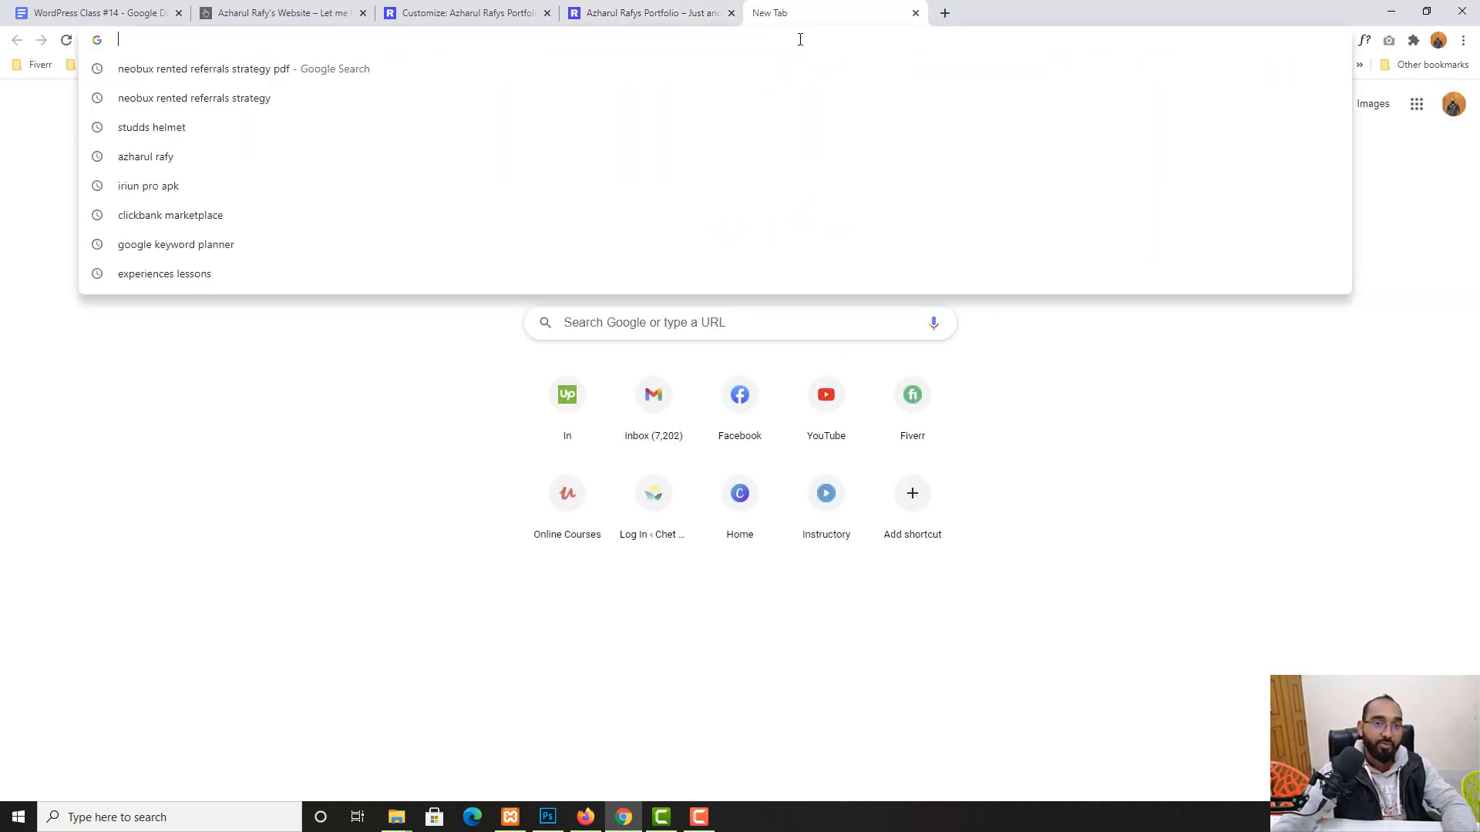
pyautogui.click(651, 13)
pyautogui.scroll(4, 113, 175)
# - From the admin-bar Menus link, create 'Footer Menu' assigned to the Footer location
pyautogui.moveTo(92, 105)
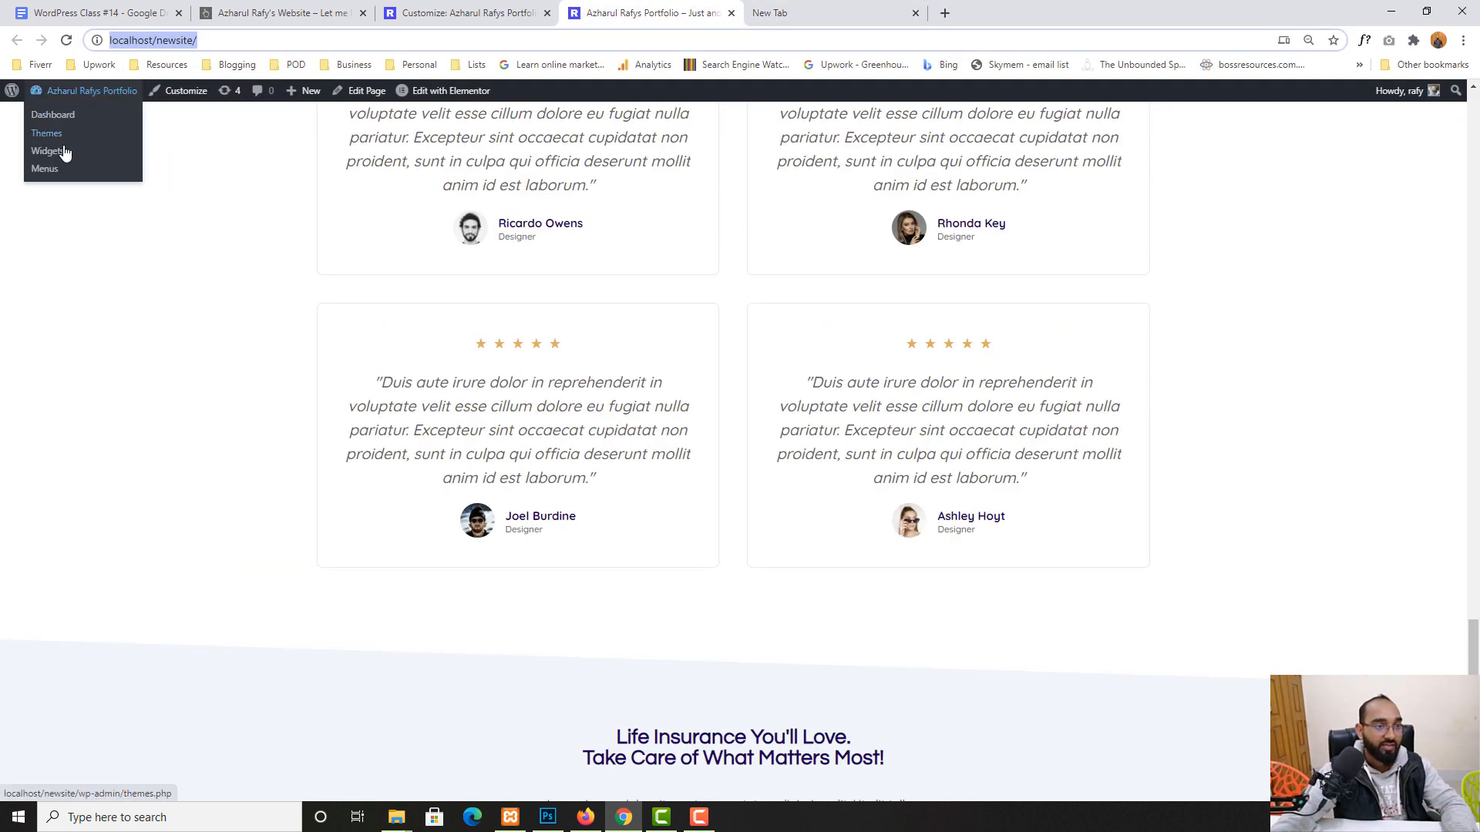
pyautogui.click(48, 169)
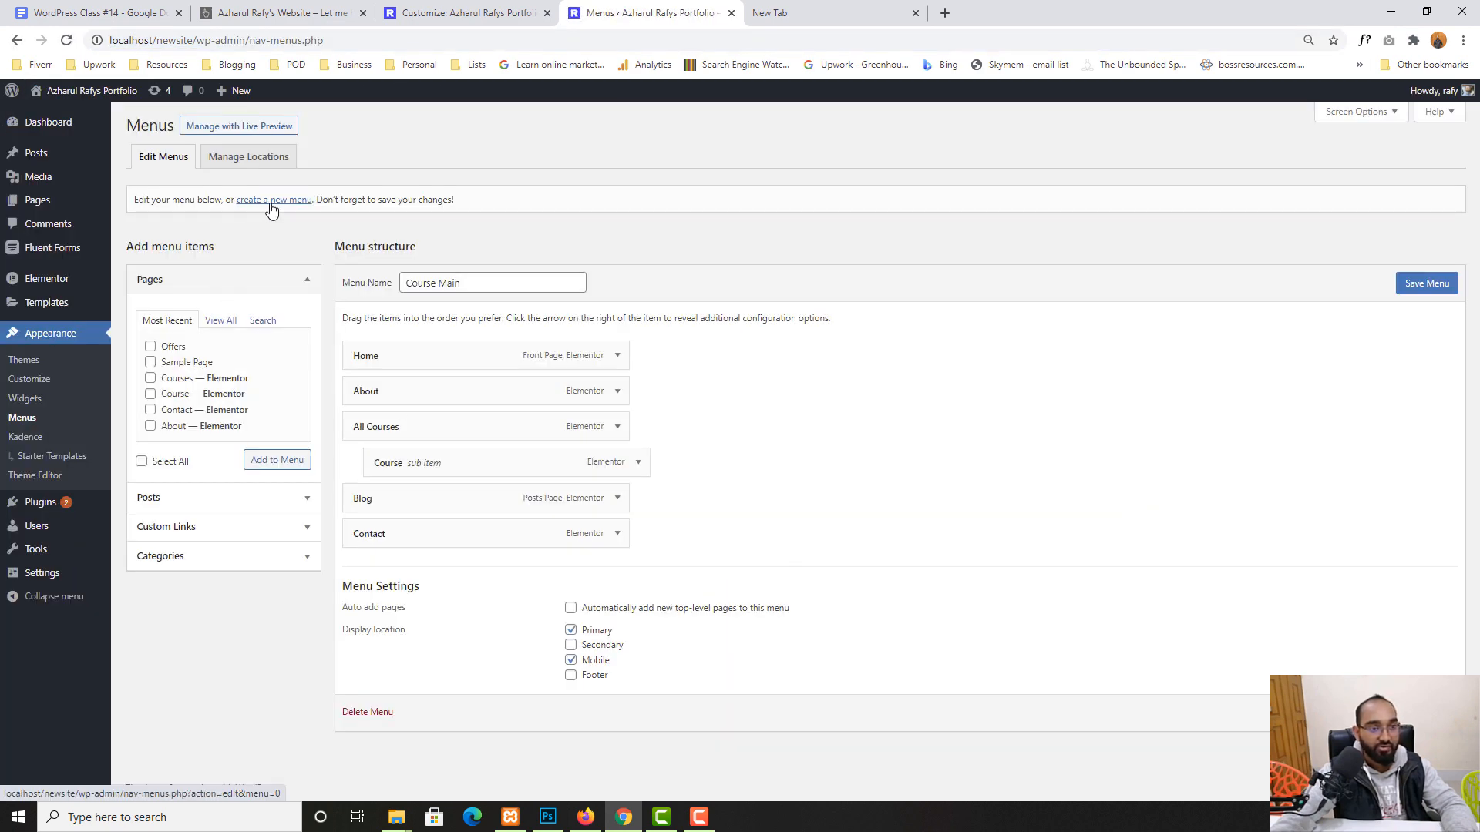
pyautogui.click(274, 201)
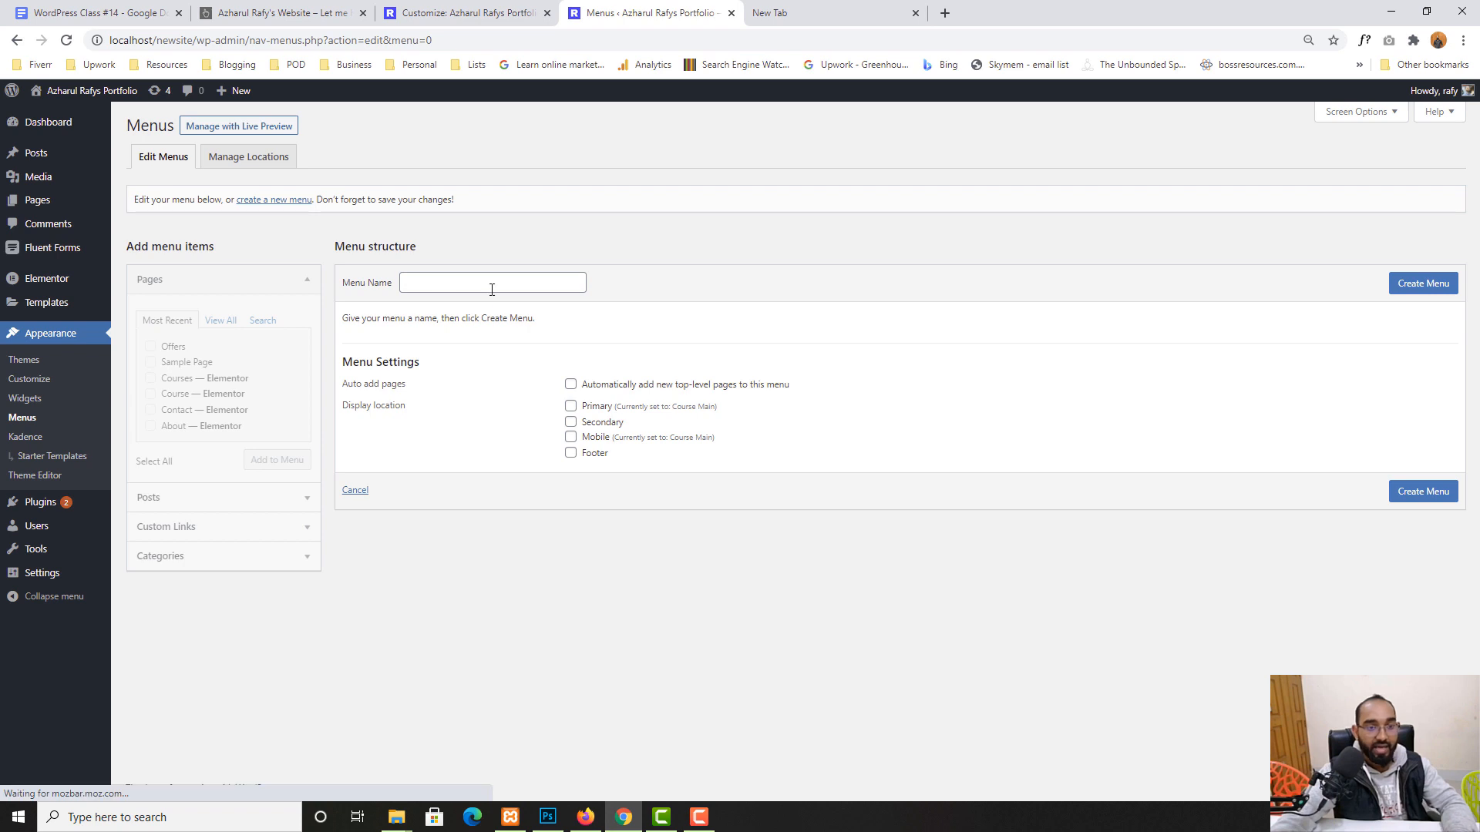
pyautogui.click(491, 285)
pyautogui.write('Footer ')
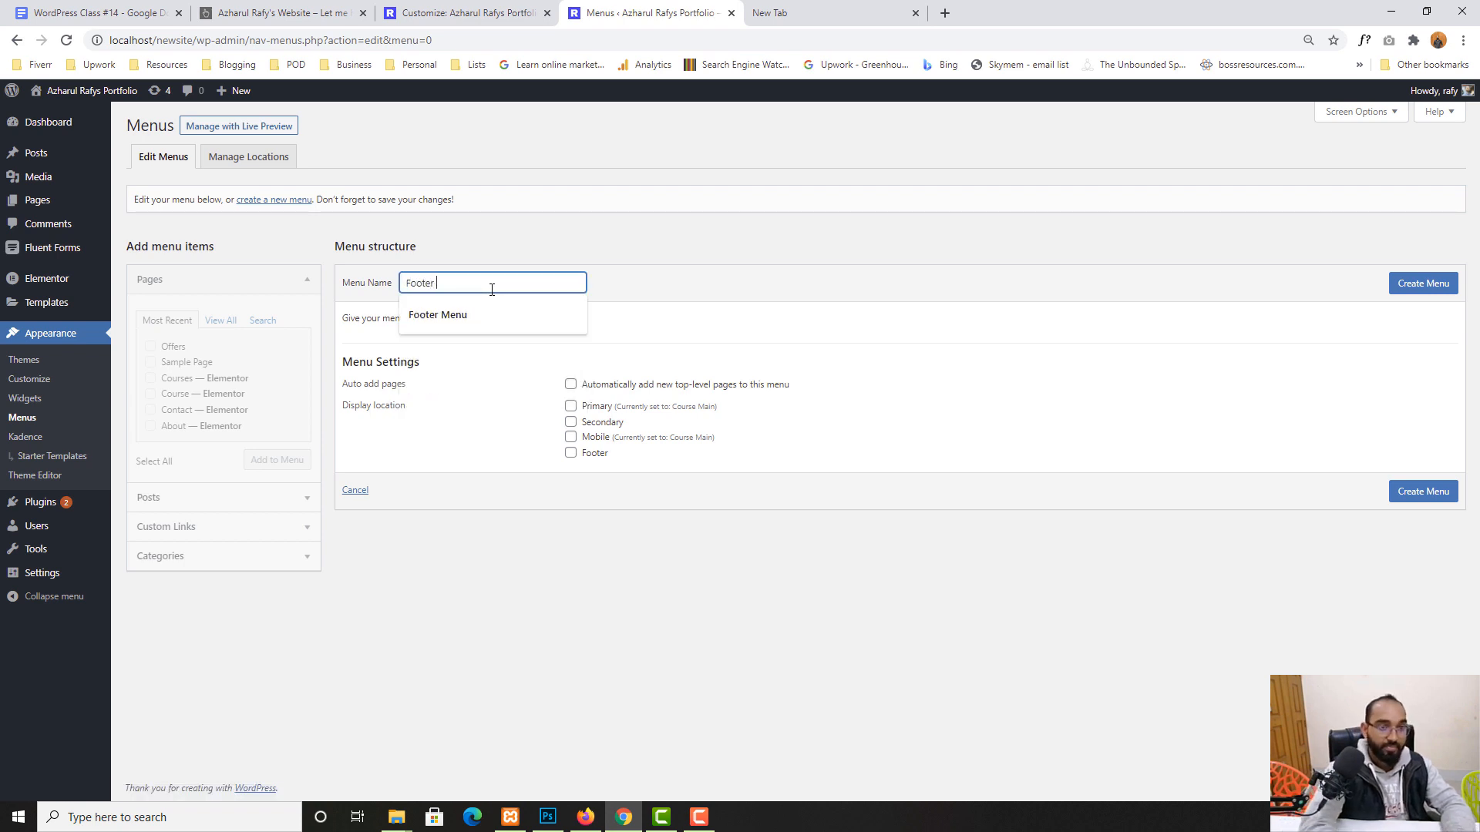
pyautogui.write('Menu')
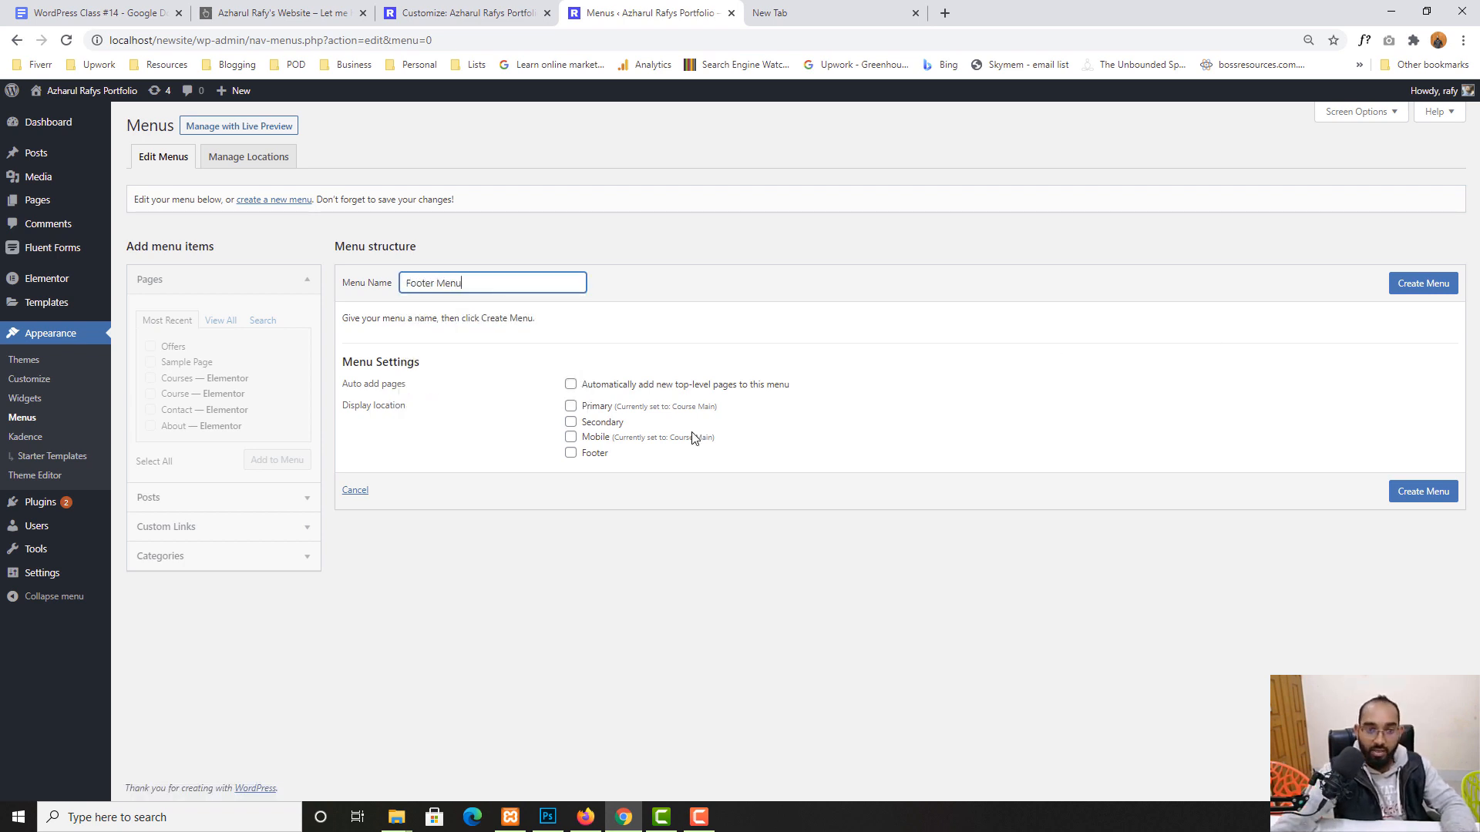
pyautogui.click(571, 455)
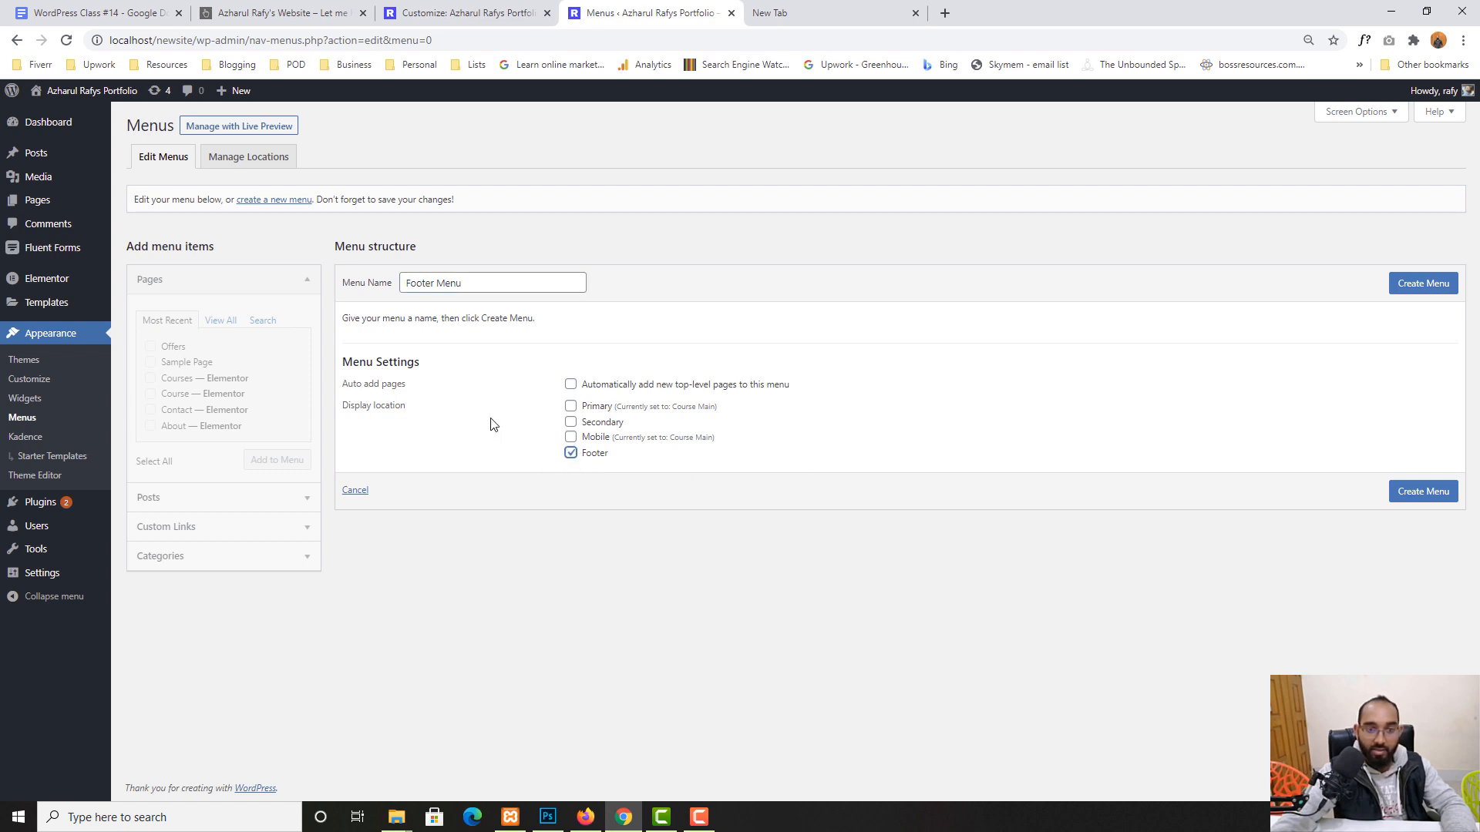
pyautogui.click(1425, 296)
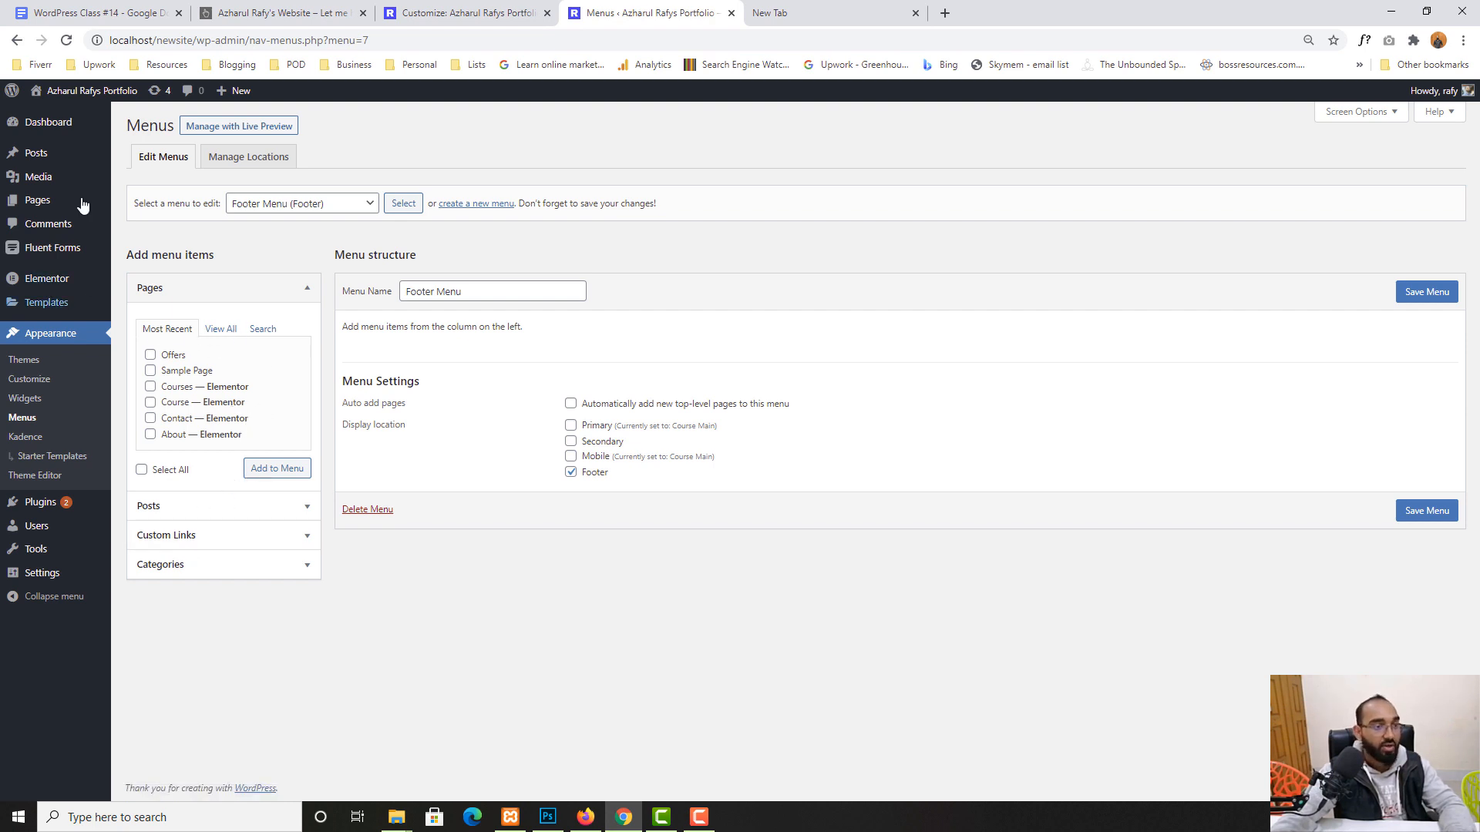
# - Create and publish a new page titled 'Terms of Services'
pyautogui.click(47, 204)
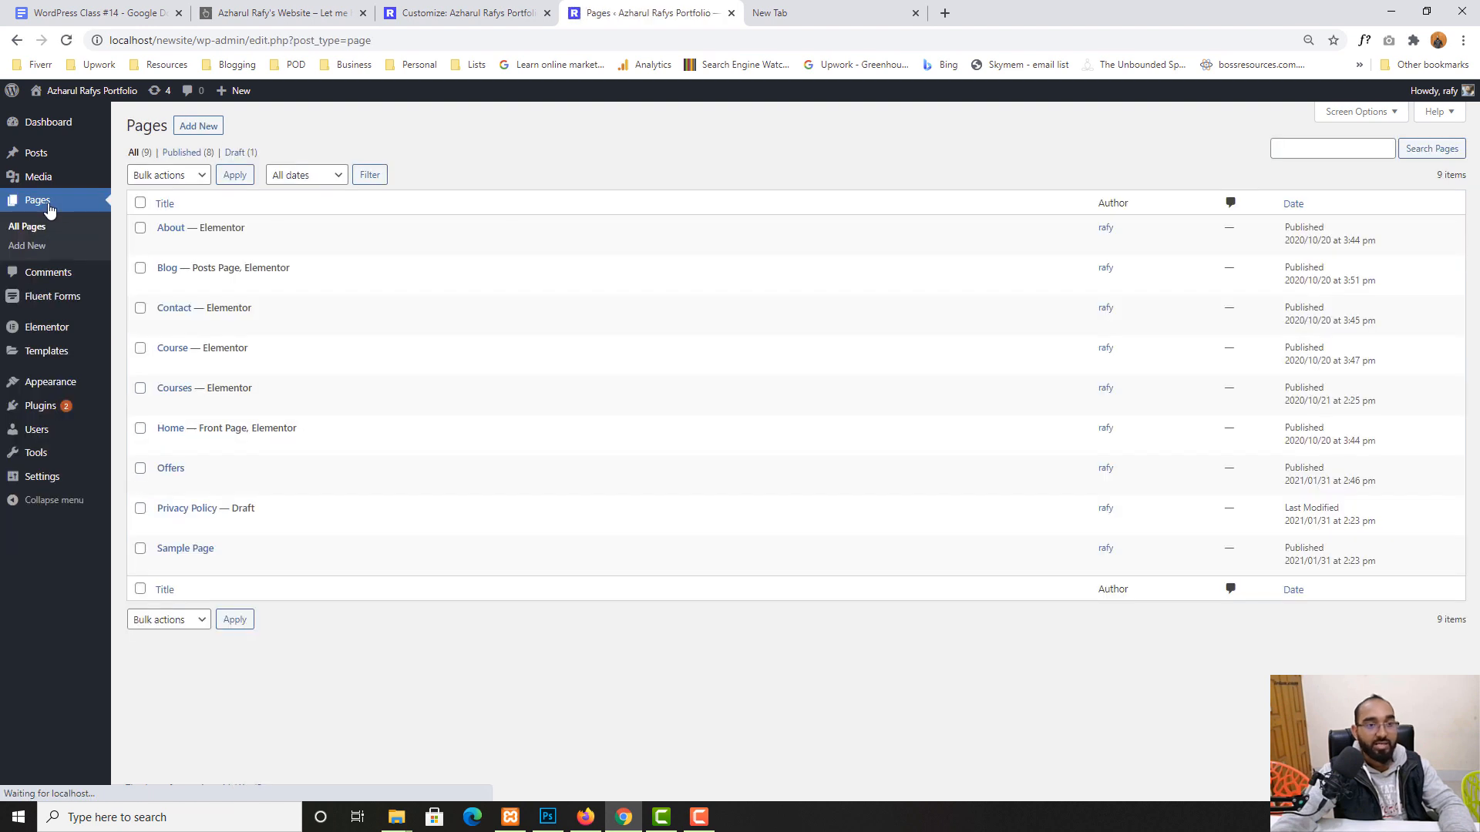
pyautogui.click(198, 127)
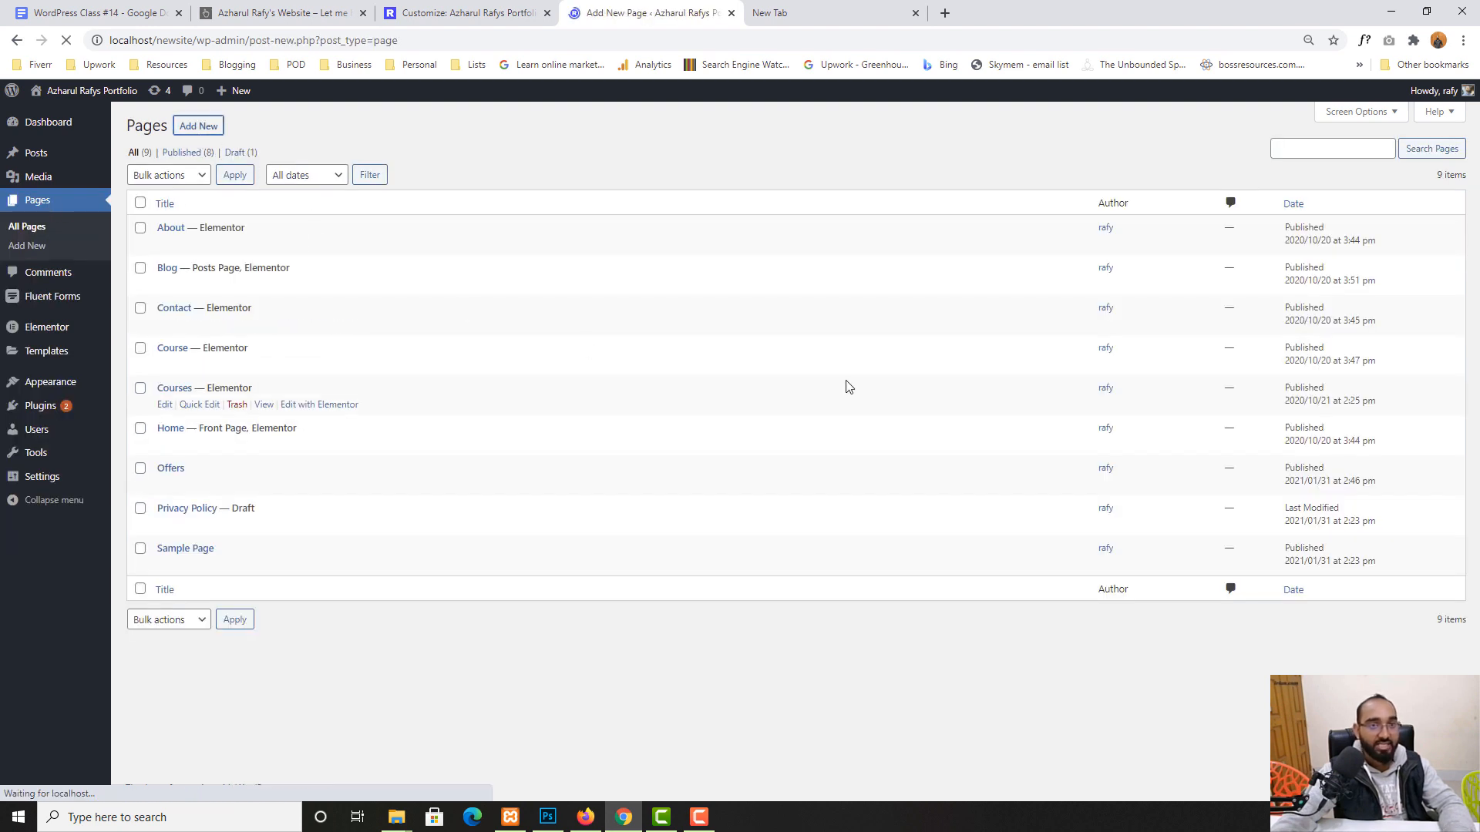
pyautogui.write('Te')
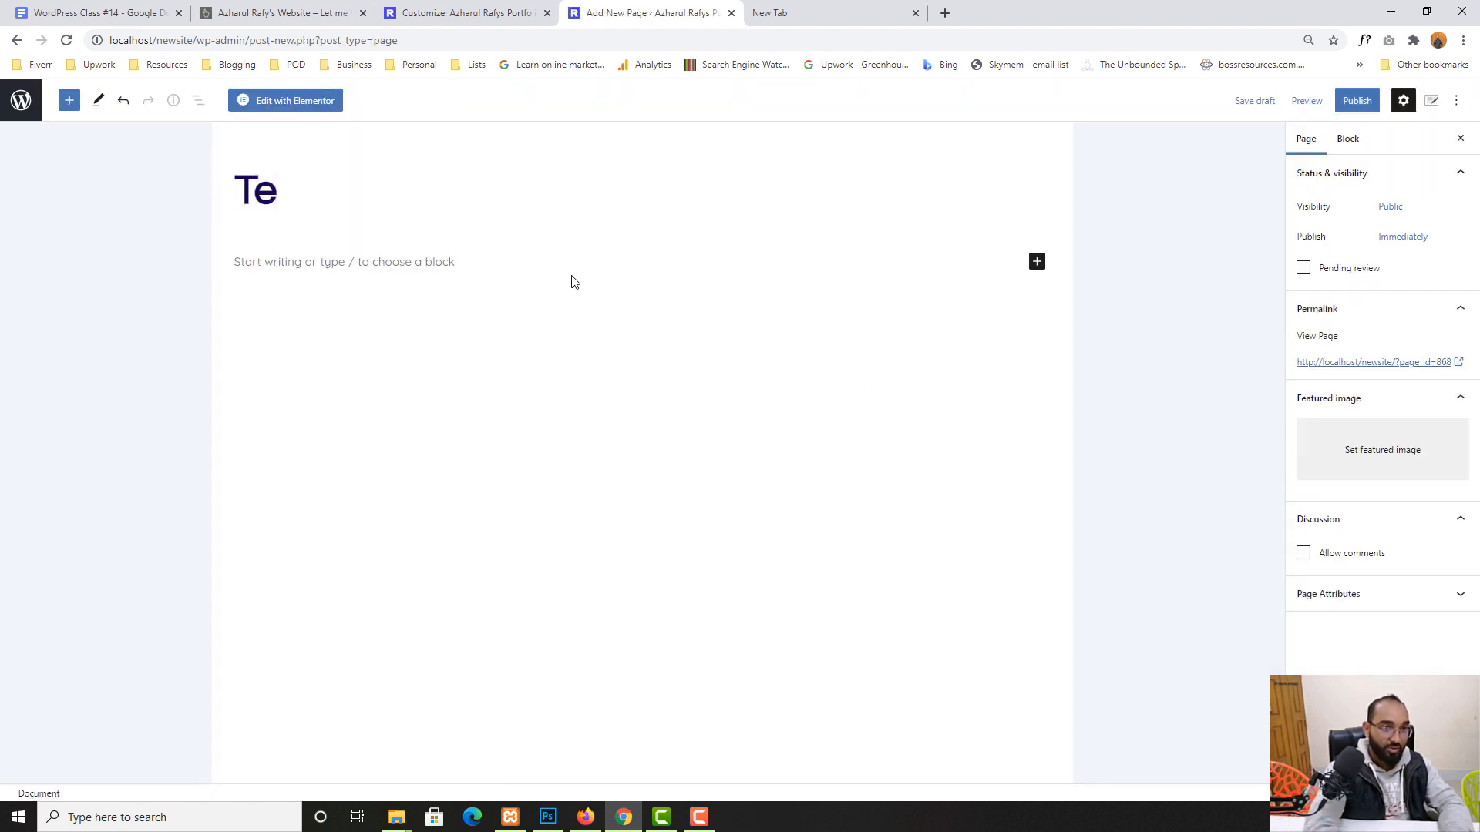
pyautogui.write('rms of Services')
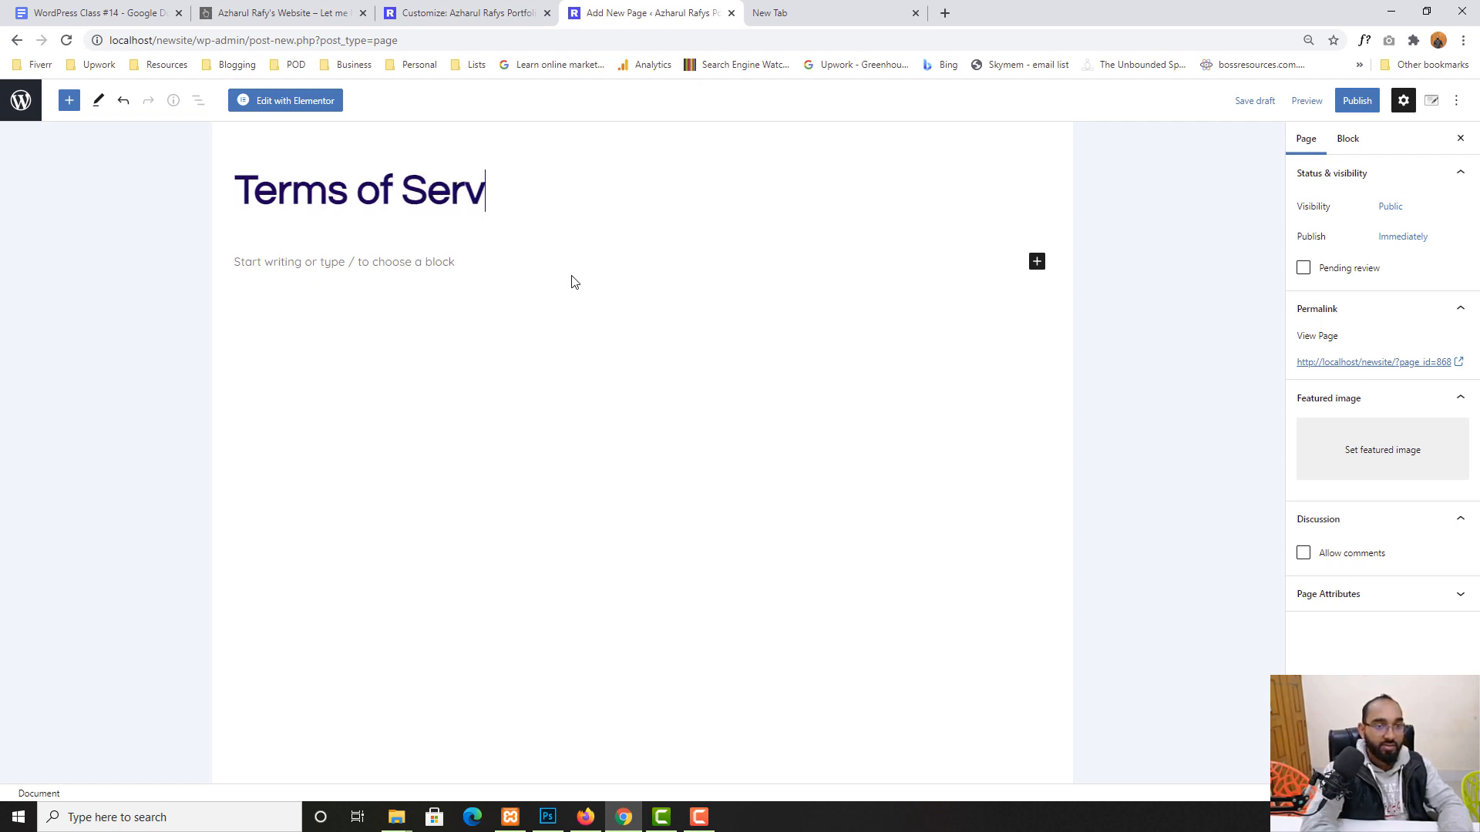
pyautogui.click(1355, 101)
pyautogui.click(1323, 104)
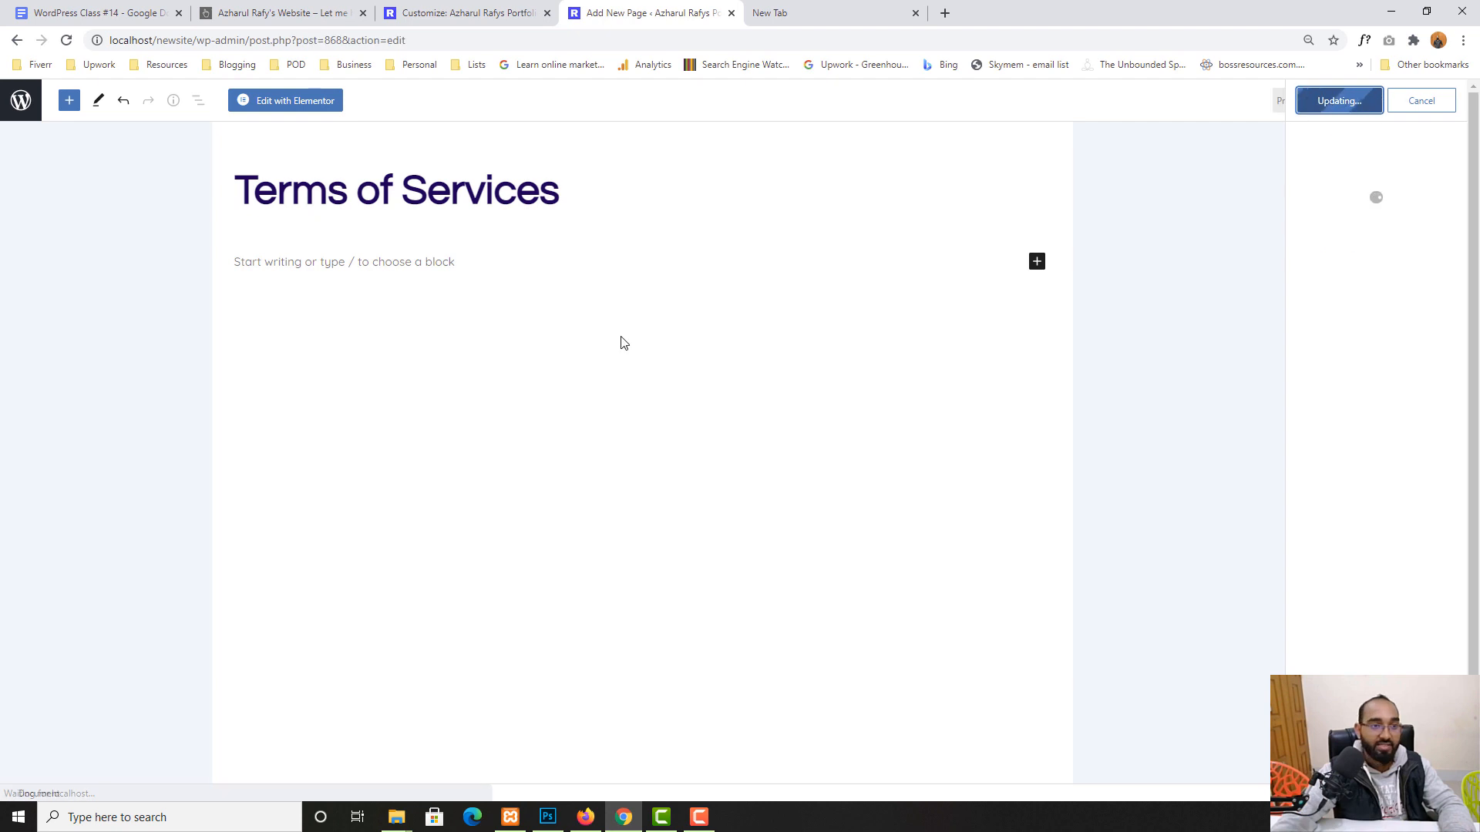
pyautogui.click(68, 100)
pyautogui.click(23, 100)
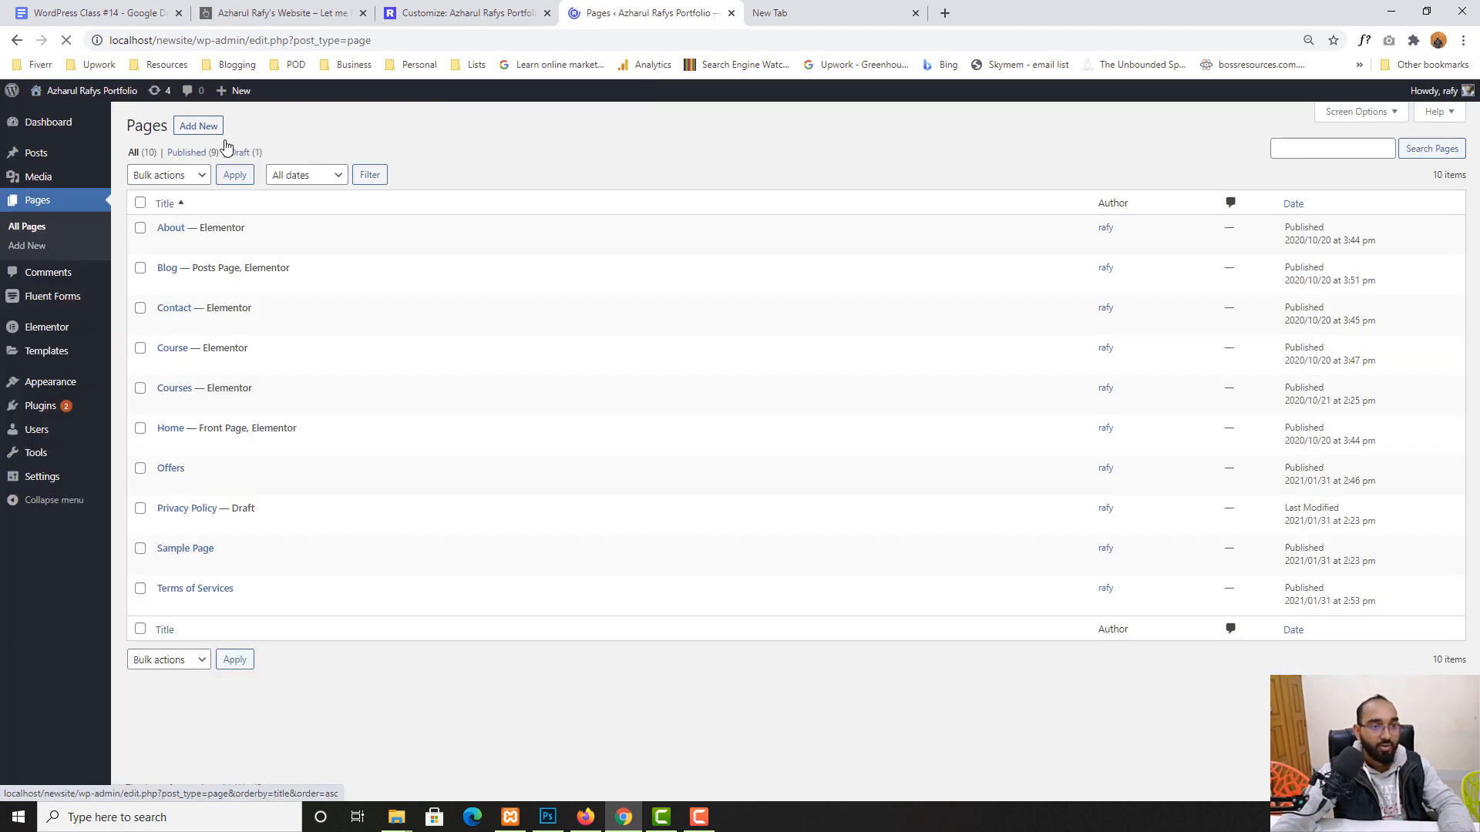
# - Create and publish a new page titled 'Privacy'
pyautogui.click(198, 126)
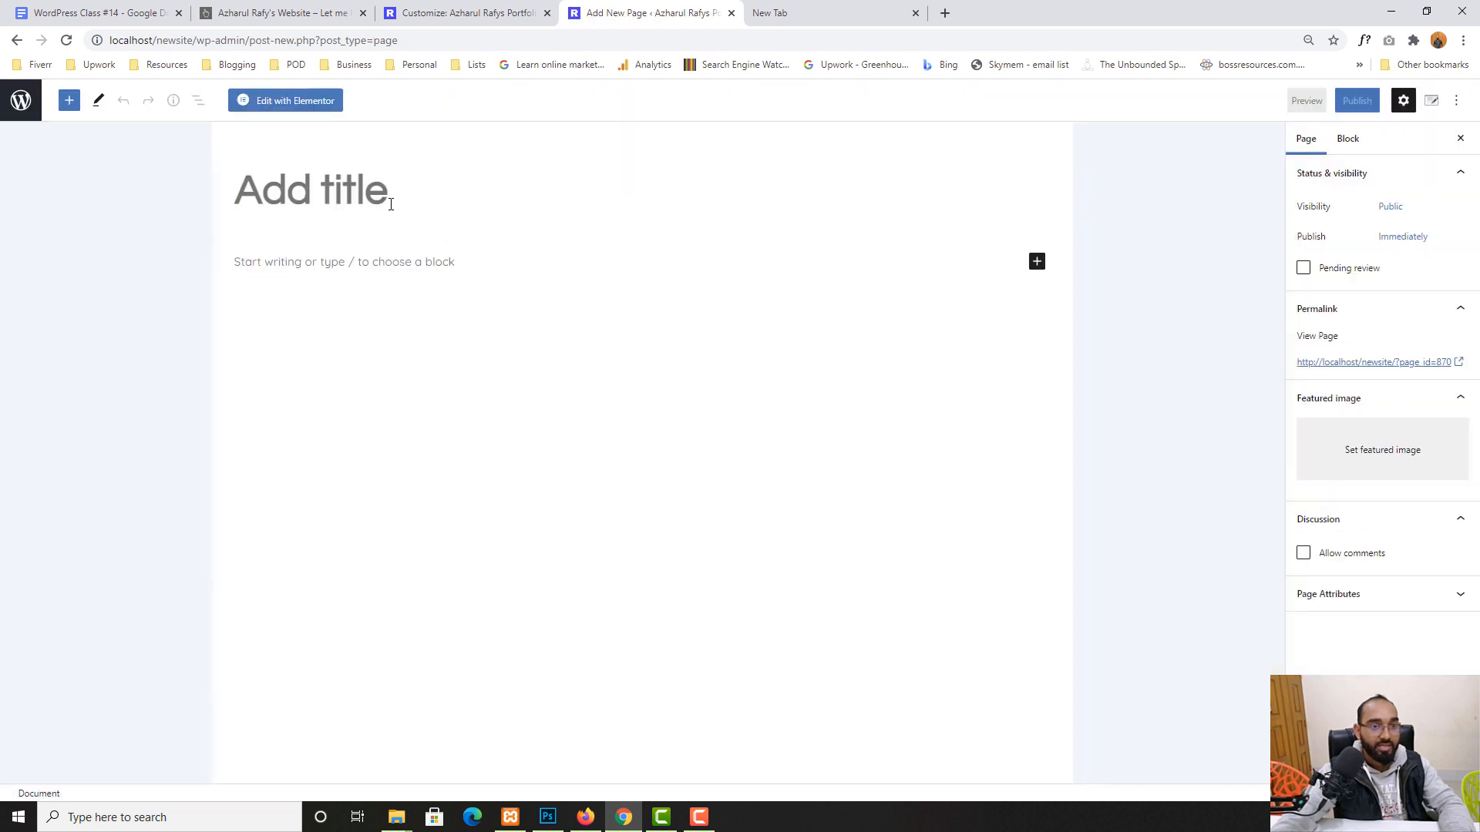
pyautogui.write('Pra')
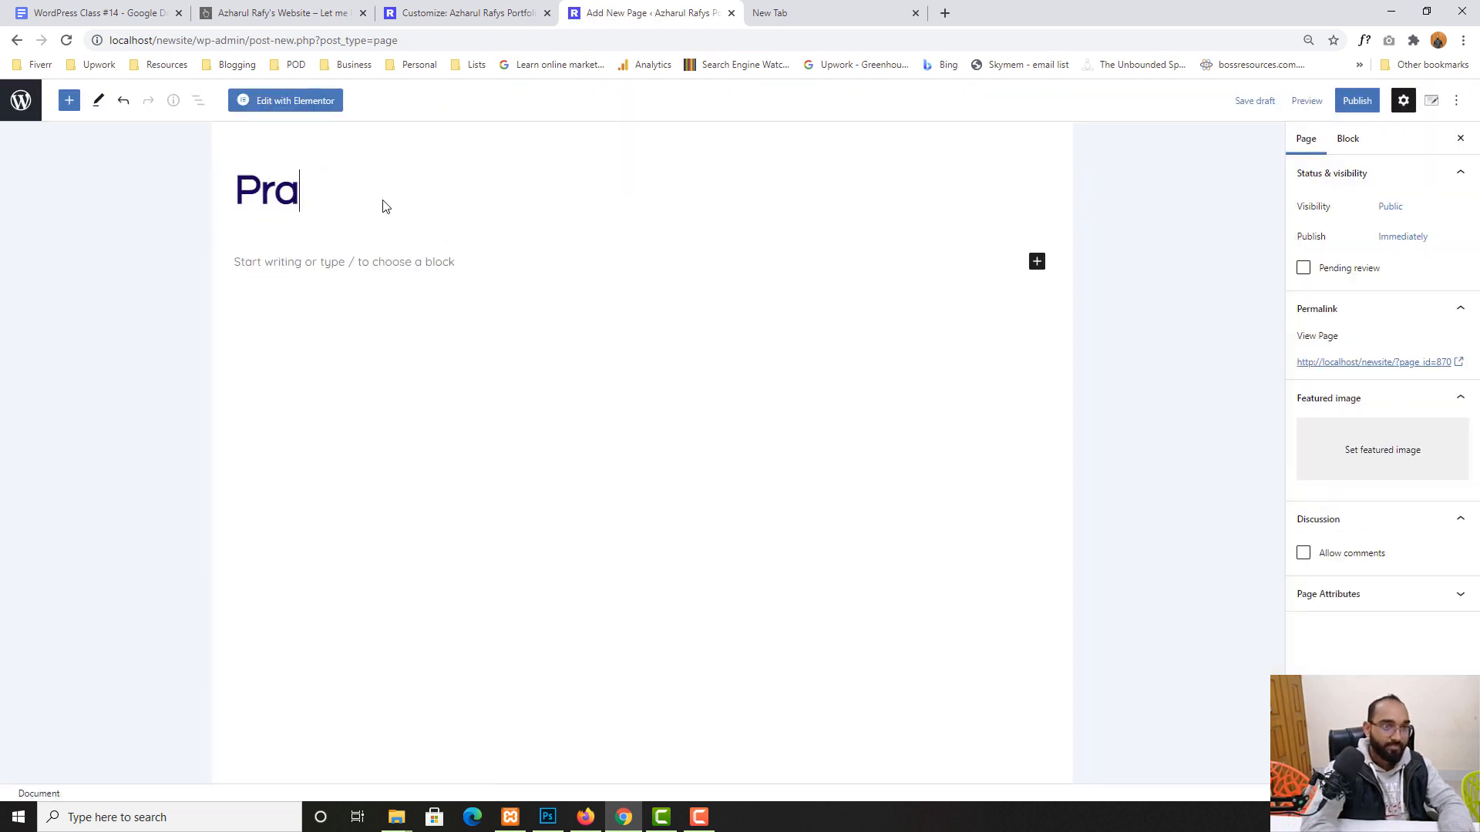
pyautogui.press('BackSpace')
pyautogui.write('ivacy')
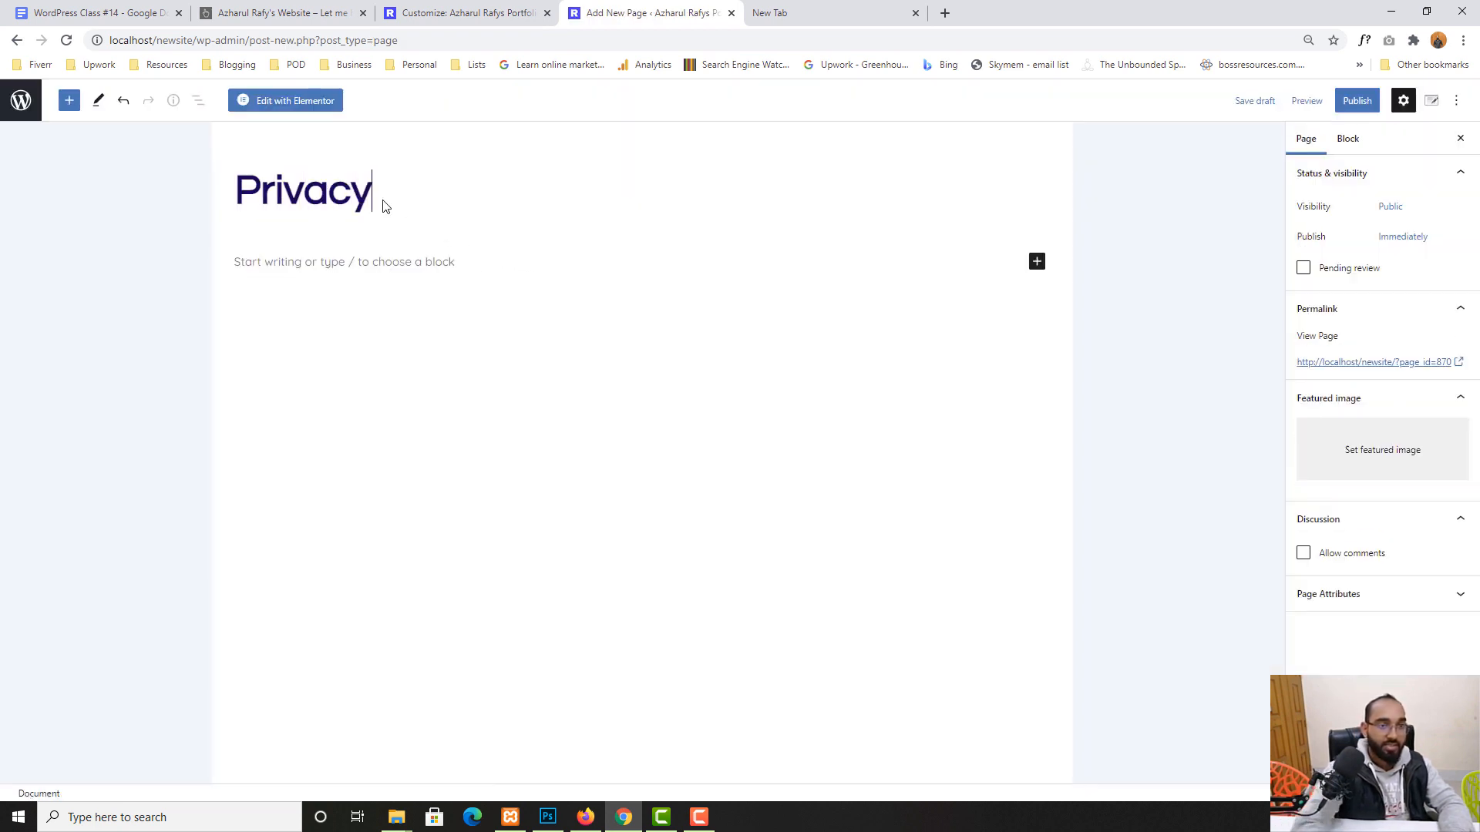
pyautogui.click(1355, 101)
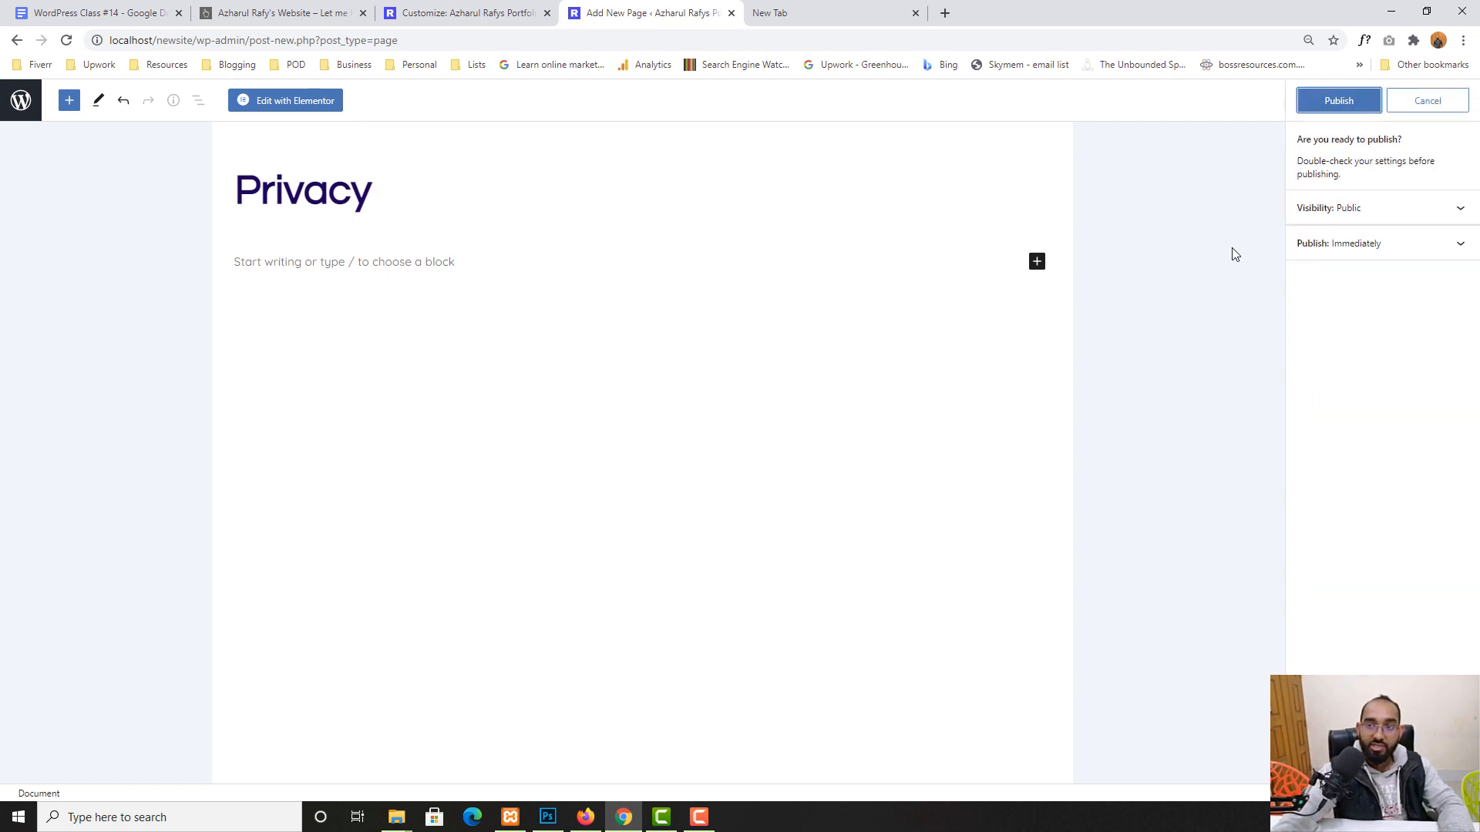
pyautogui.click(1332, 101)
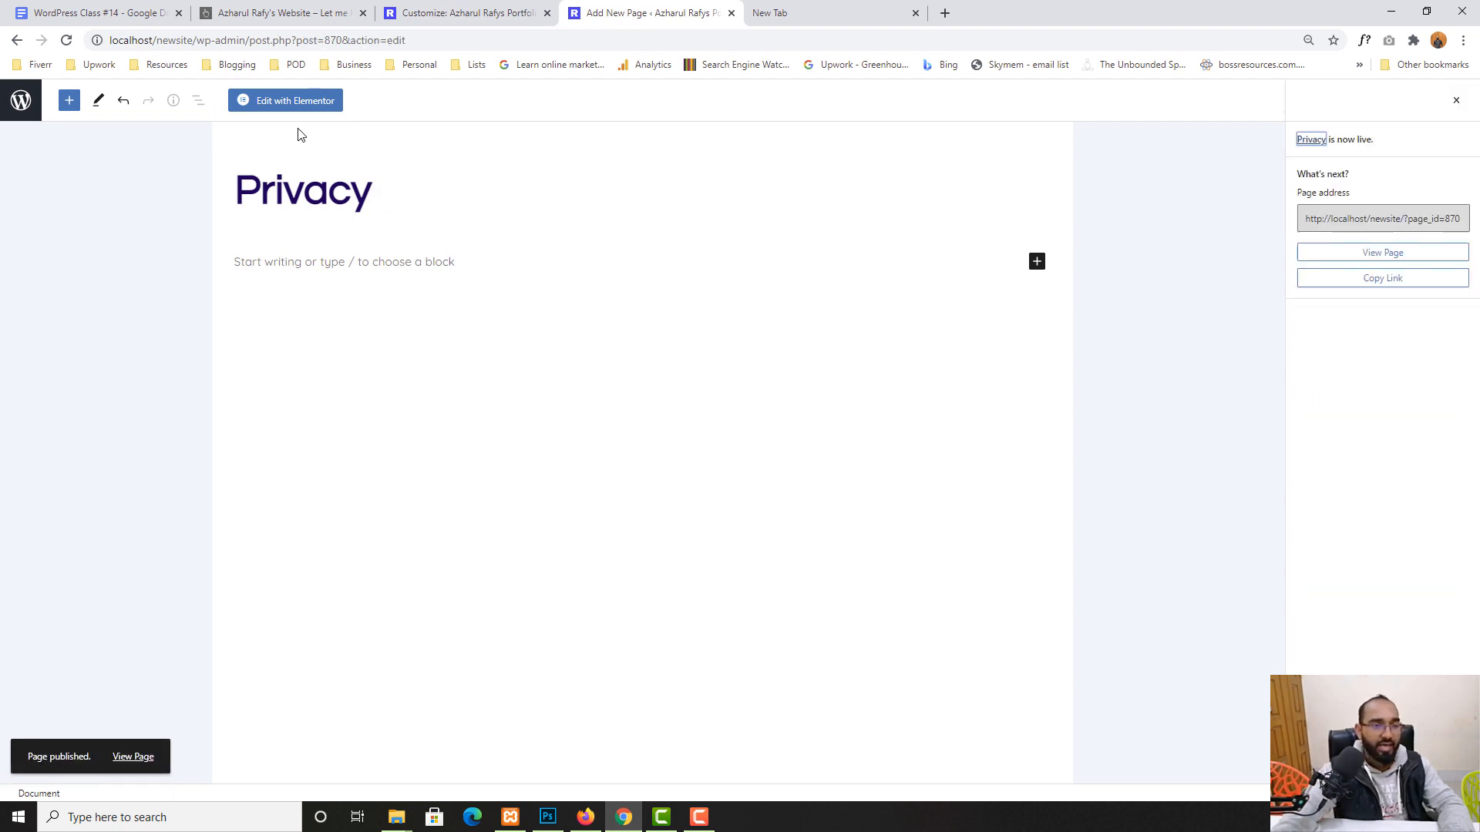
pyautogui.click(23, 101)
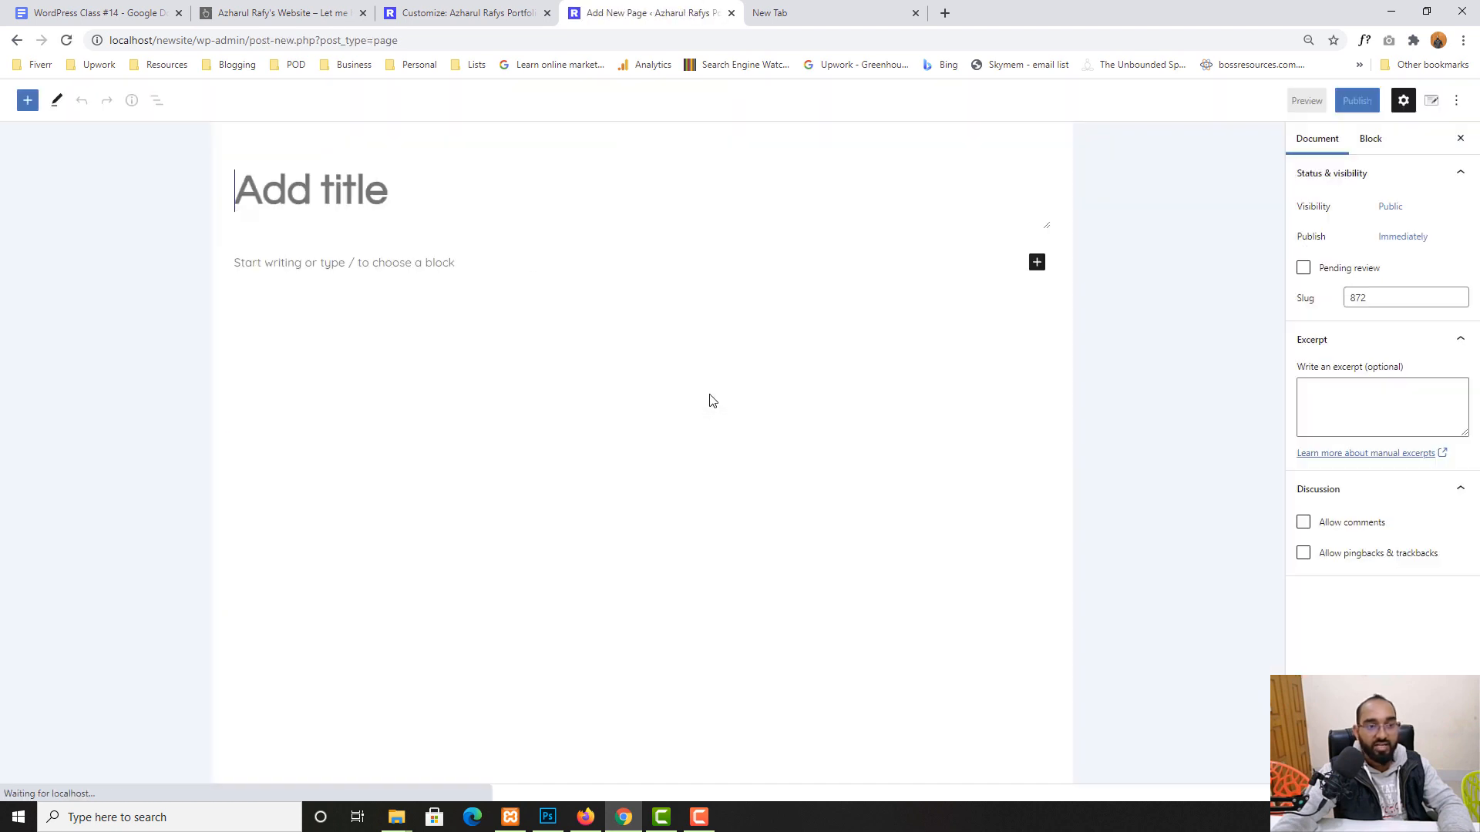
# - Create and publish a new page titled 'FAQ'
pyautogui.write('FAQ')
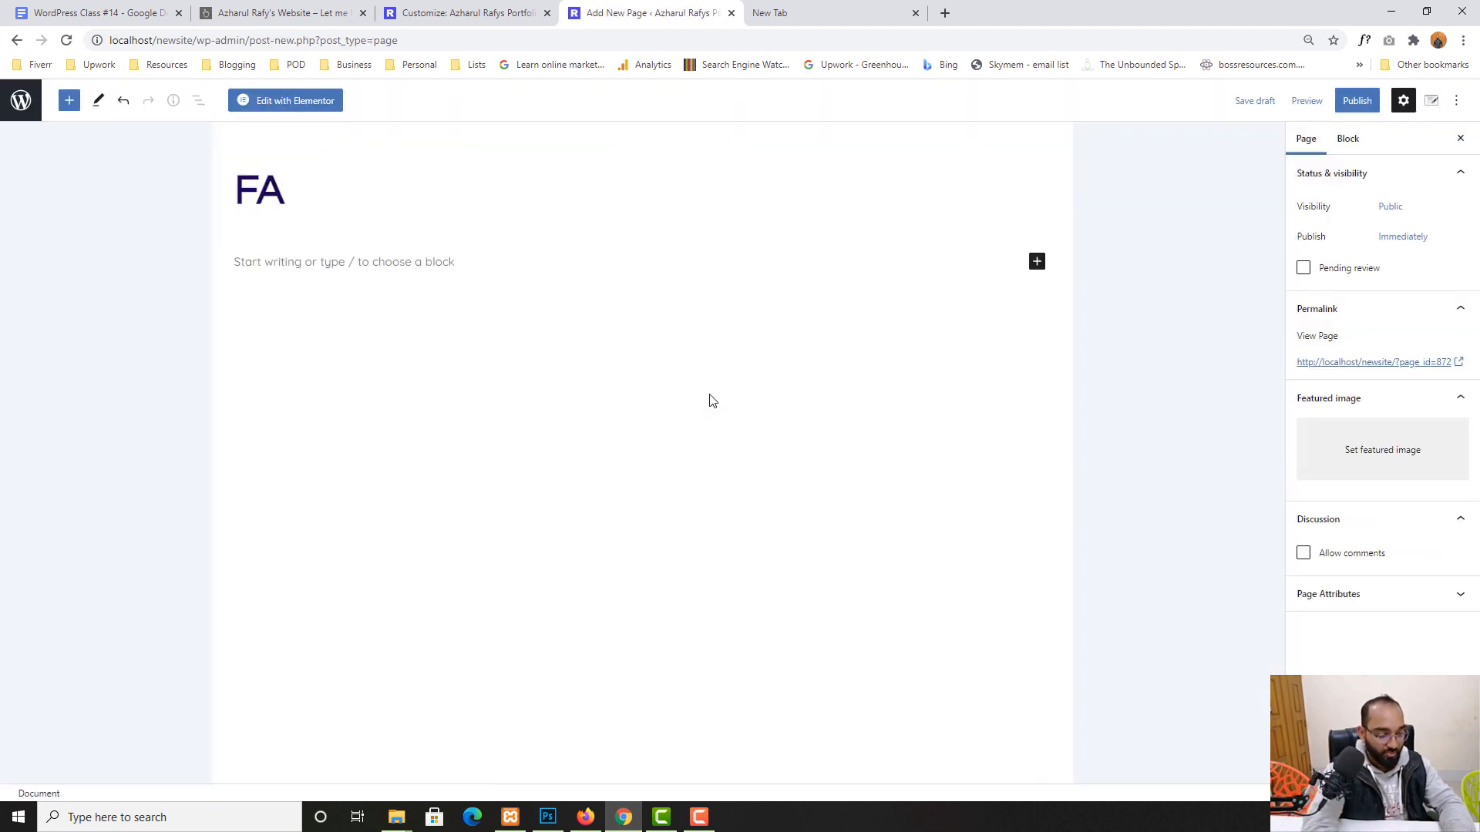
pyautogui.click(1358, 104)
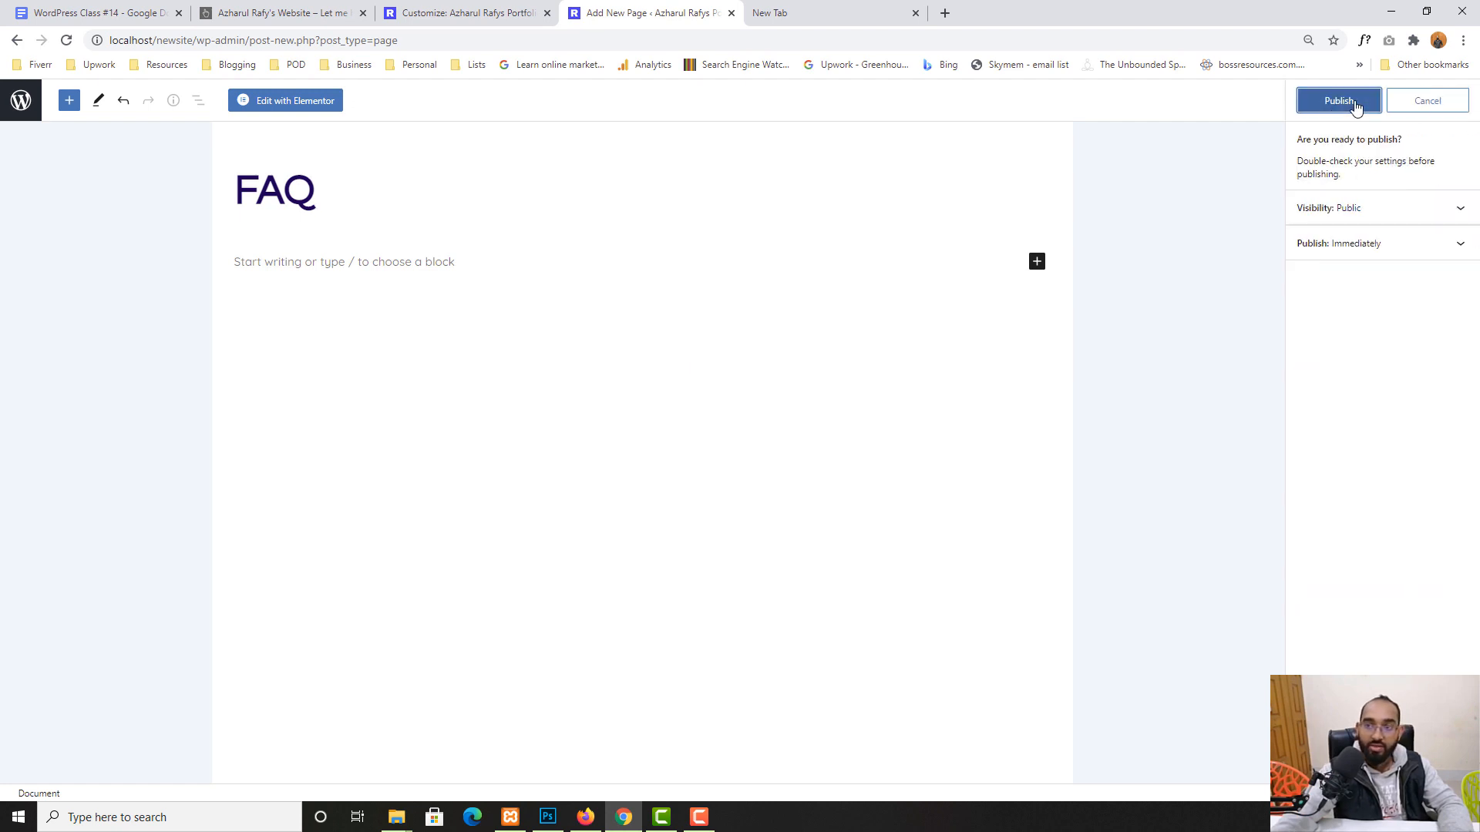
pyautogui.click(1352, 106)
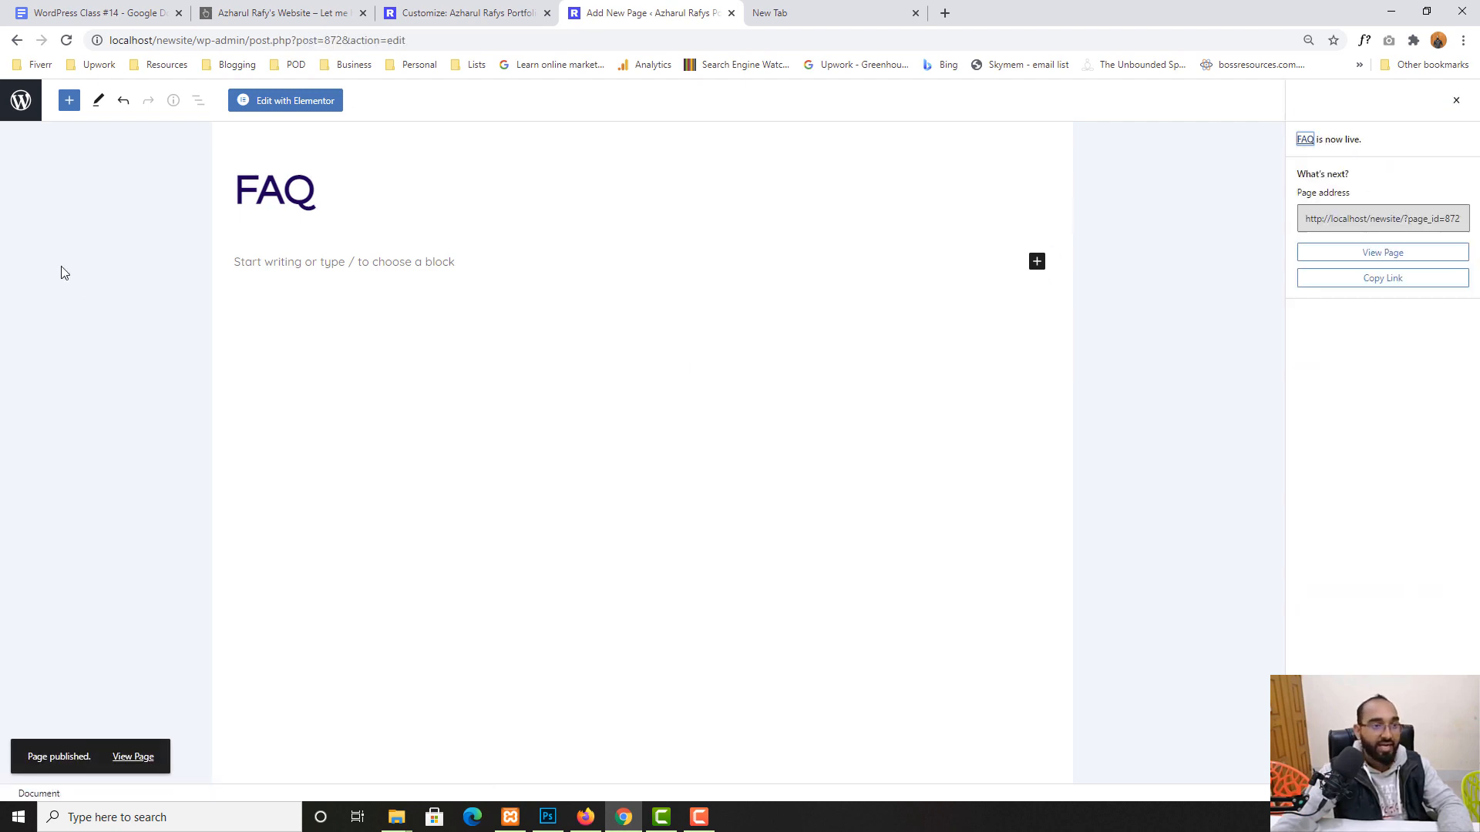
pyautogui.click(473, 7)
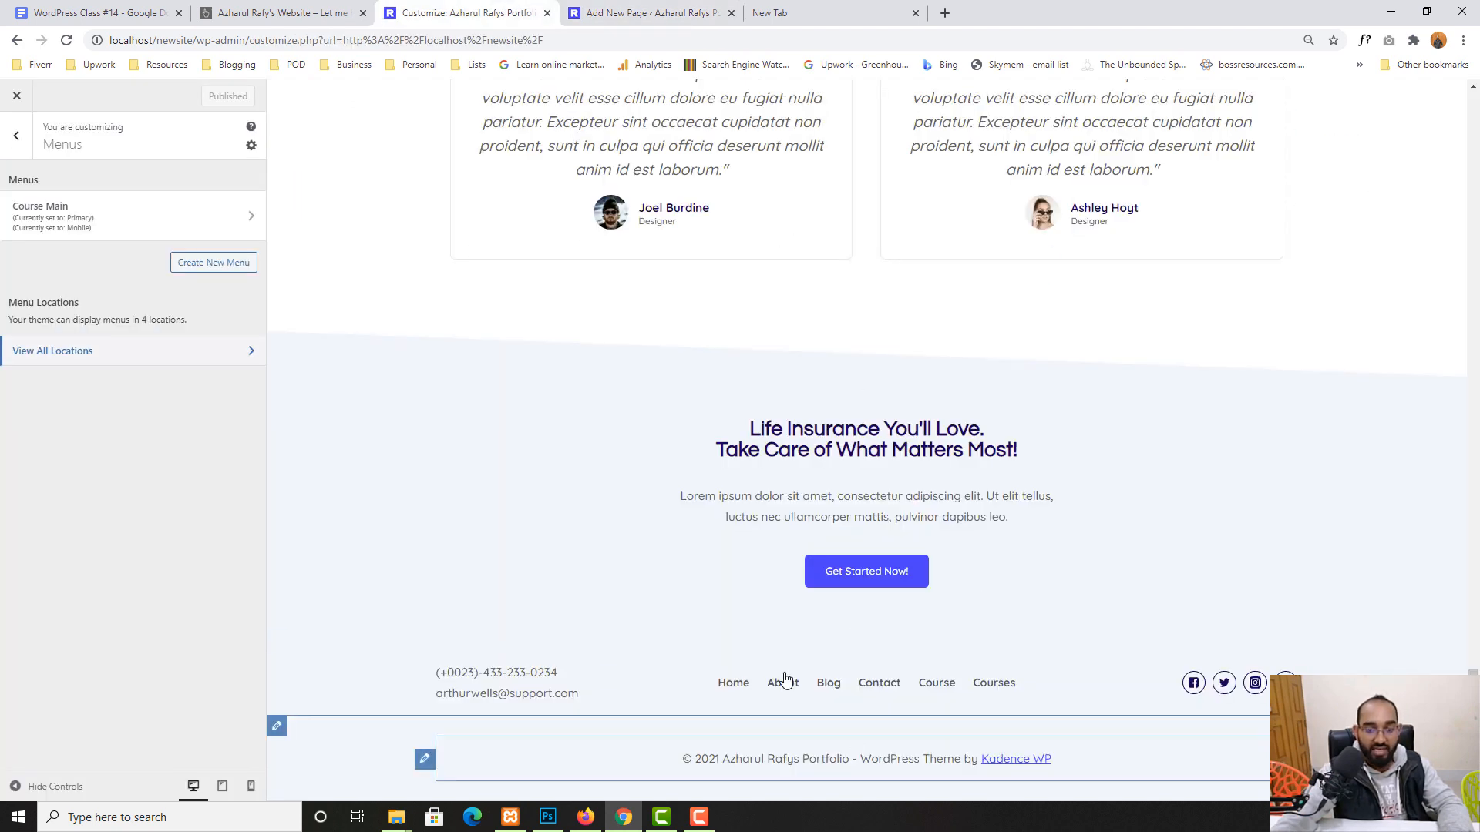
pyautogui.click(628, 8)
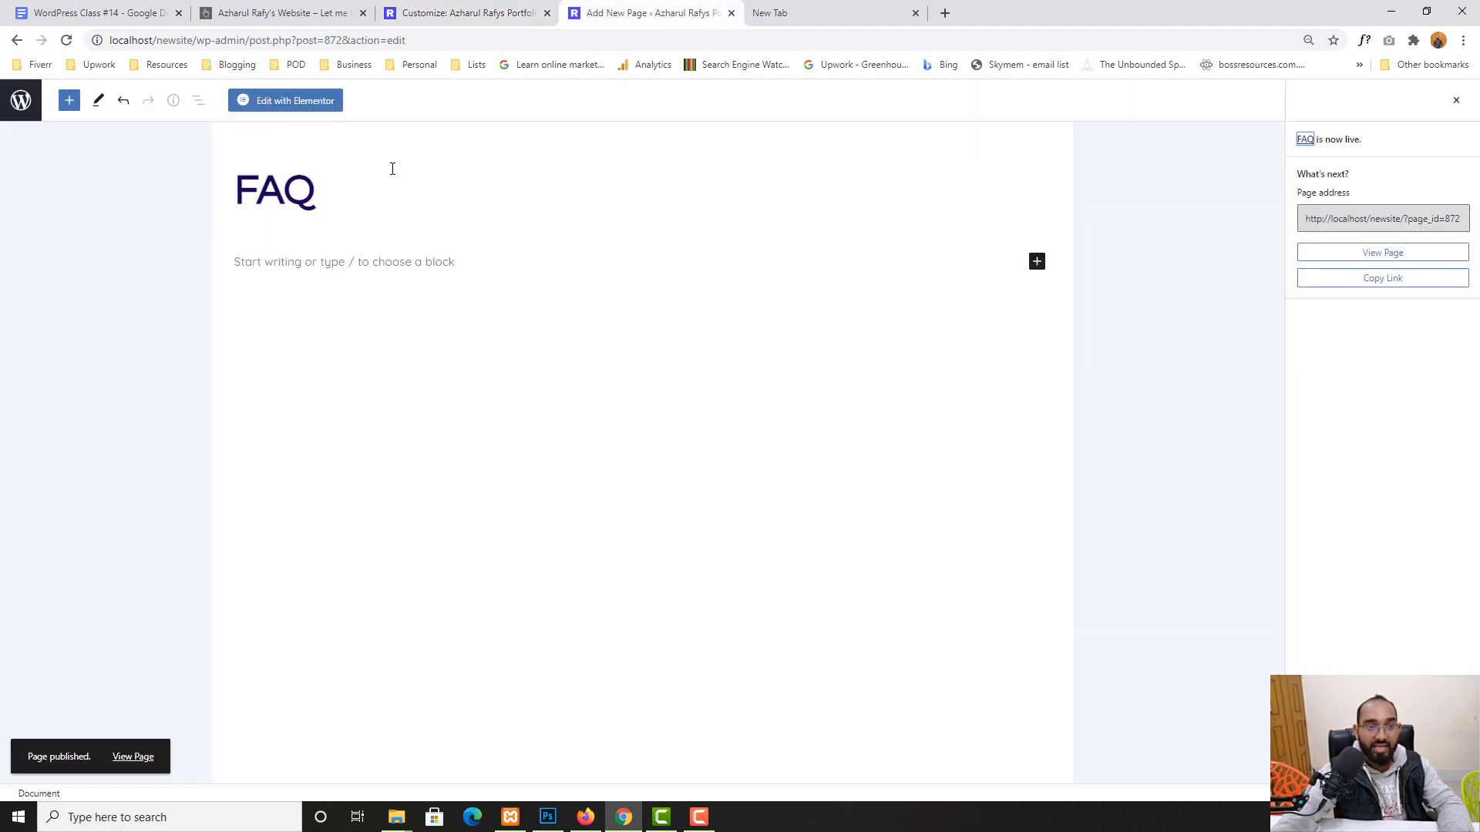
# - Leave the page editor and go to Appearance > Menus with the Footer Menu selected
pyautogui.click(23, 111)
pyautogui.click(496, 8)
pyautogui.click(628, 9)
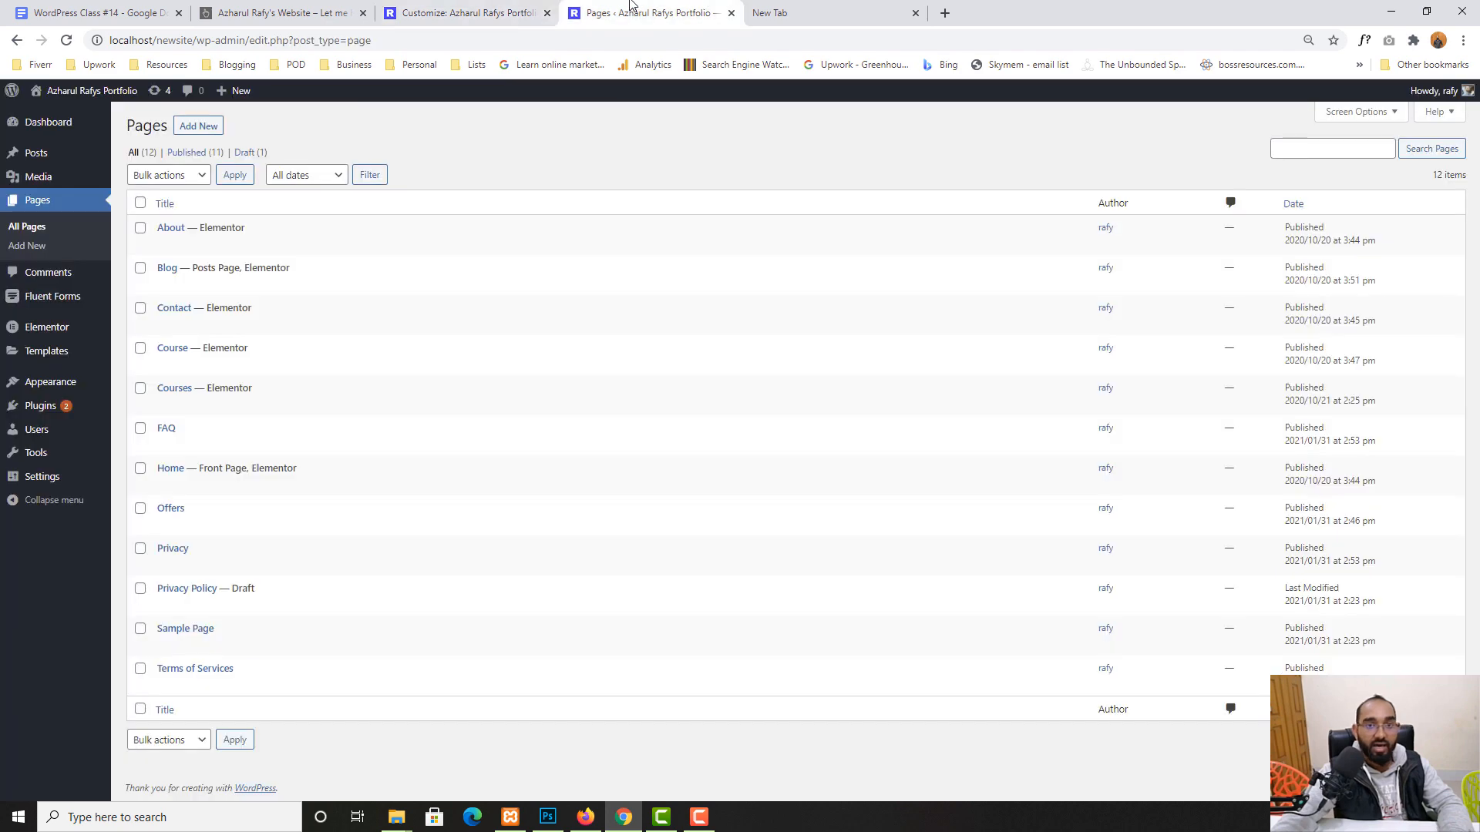
pyautogui.click(502, 9)
pyautogui.click(679, 9)
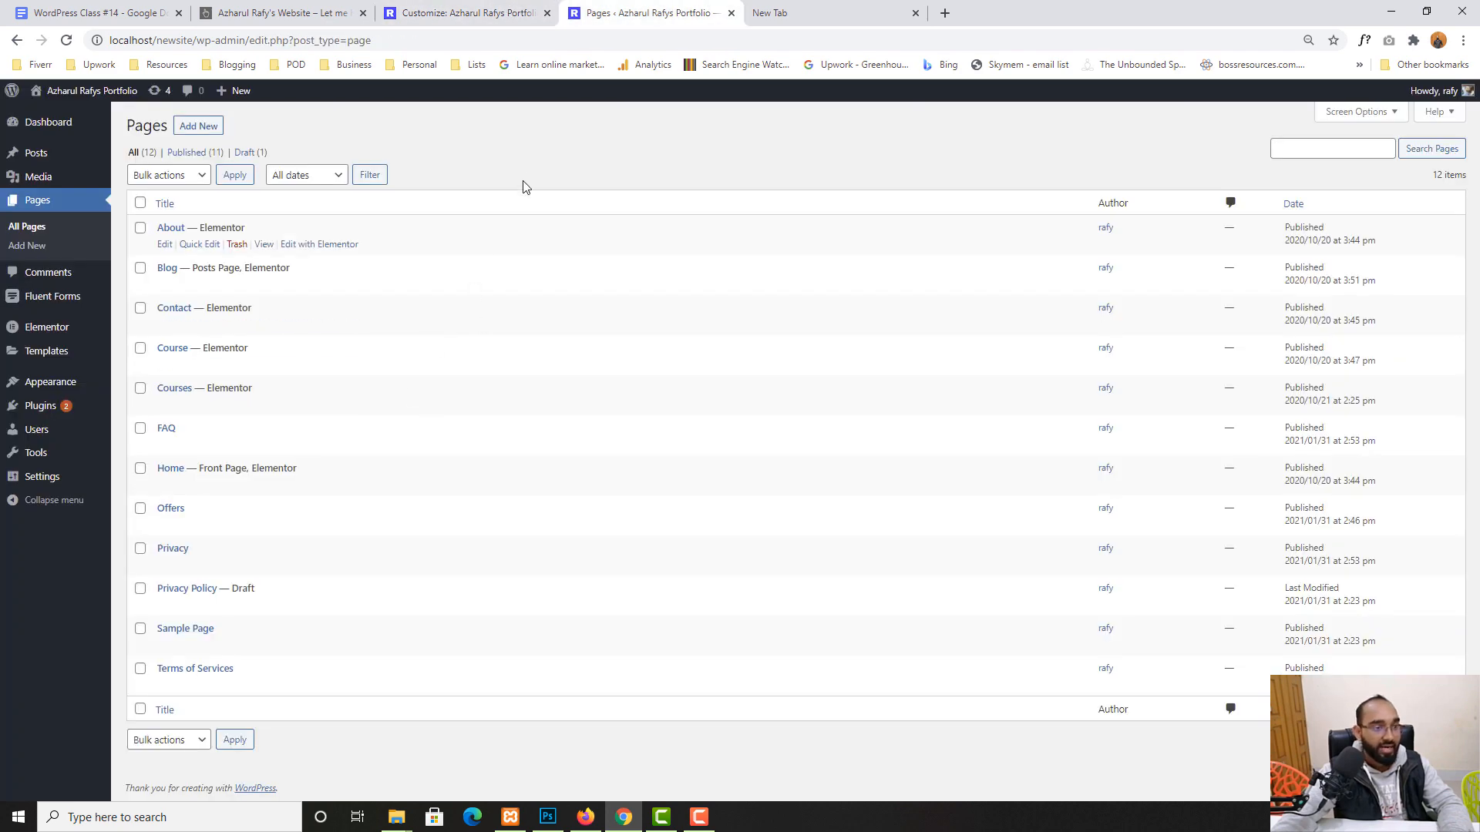
pyautogui.moveTo(38, 386)
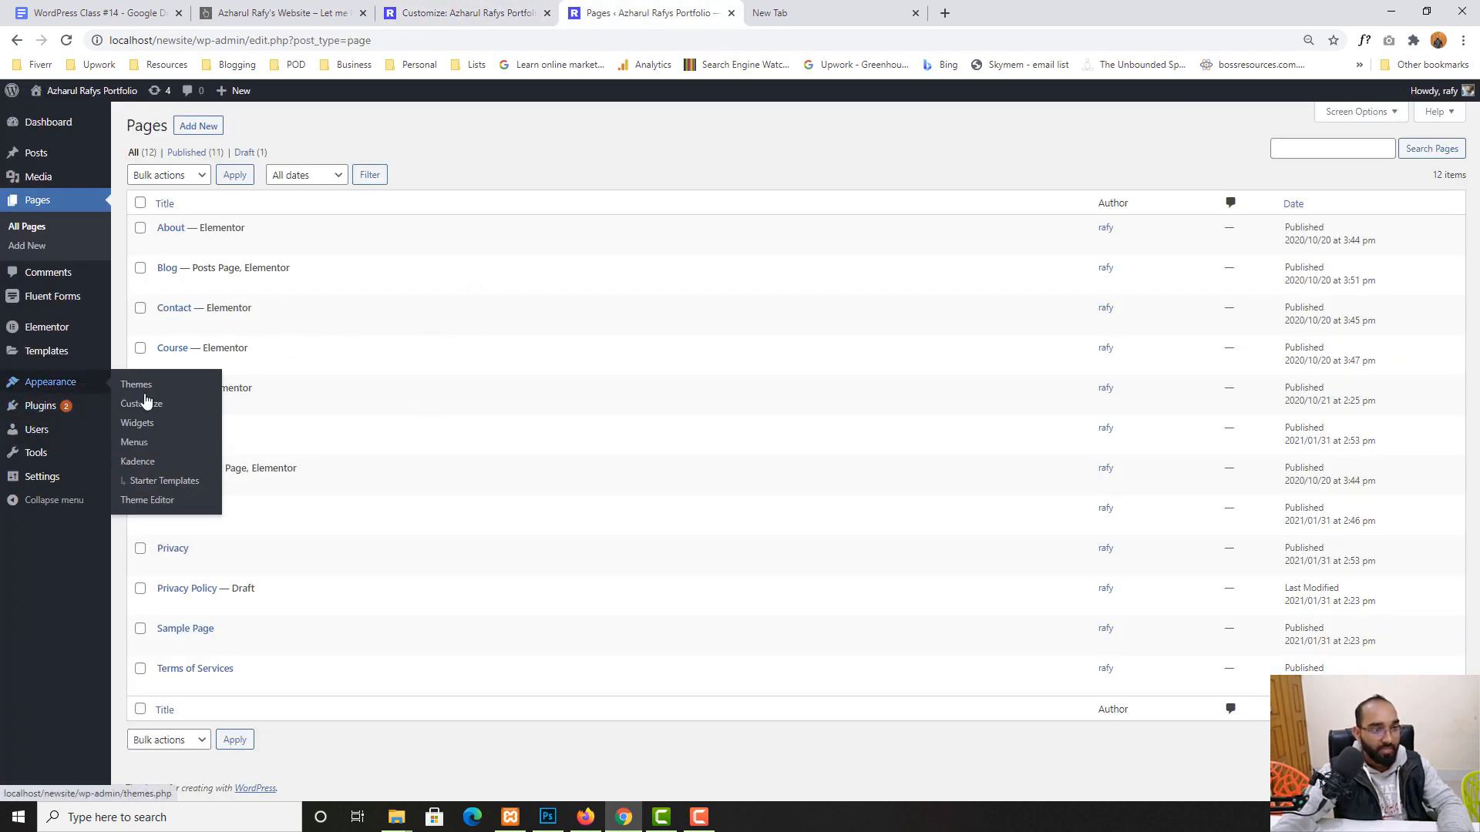
pyautogui.click(141, 446)
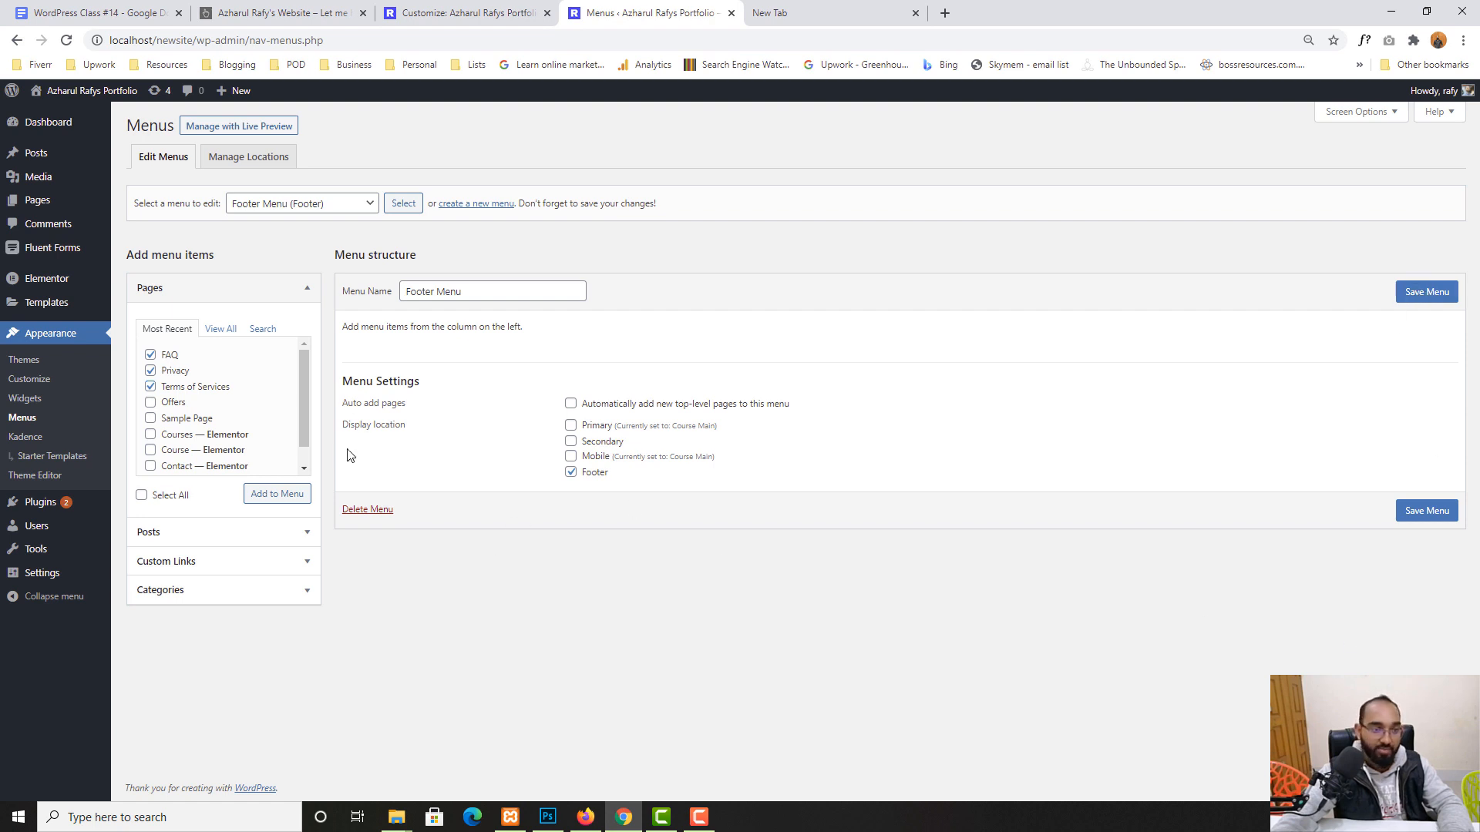
# - Add FAQ, Privacy and Terms of Services to the Footer Menu and save it
pyautogui.click(284, 499)
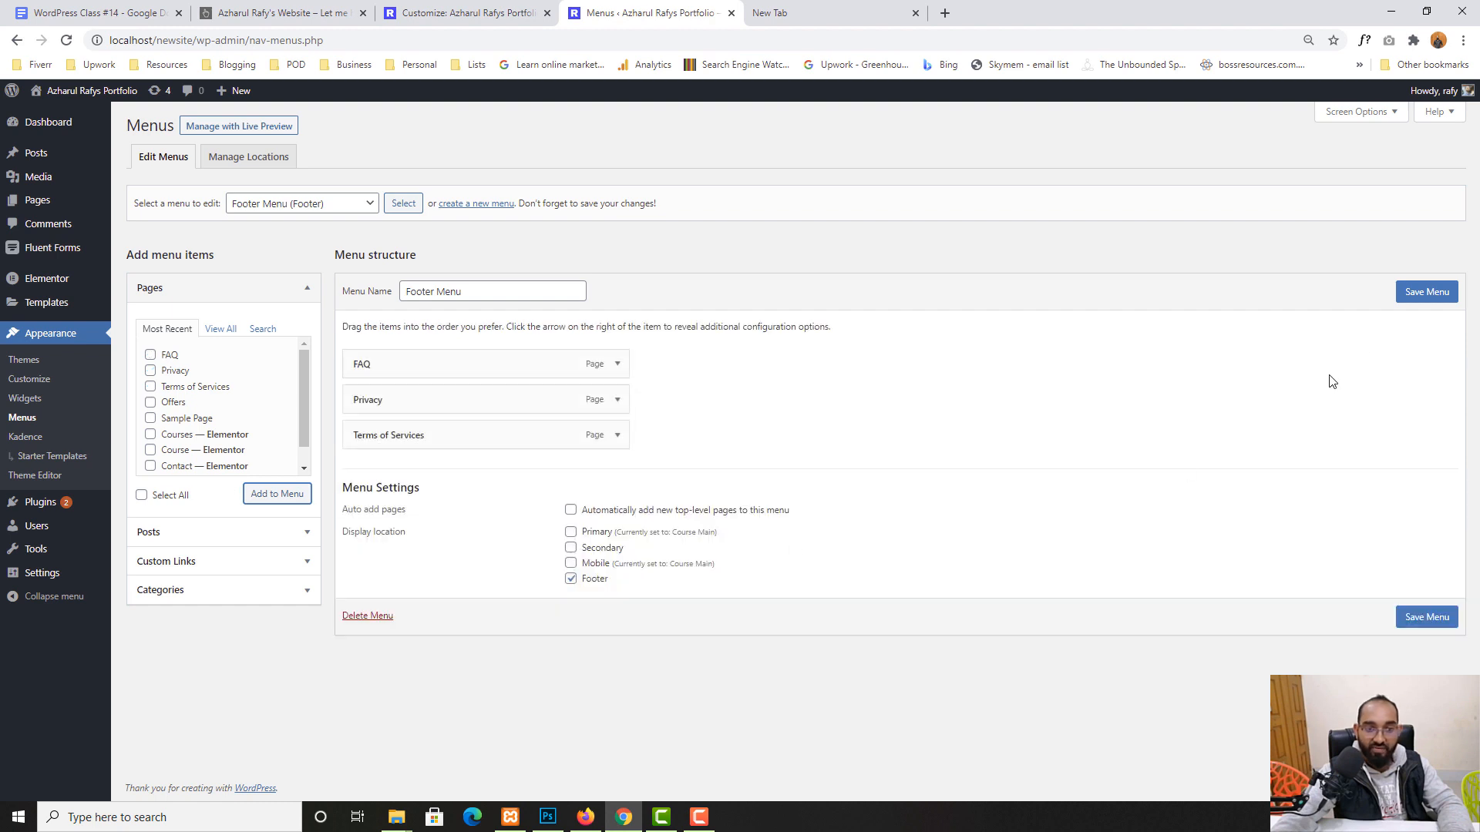
pyautogui.click(1425, 299)
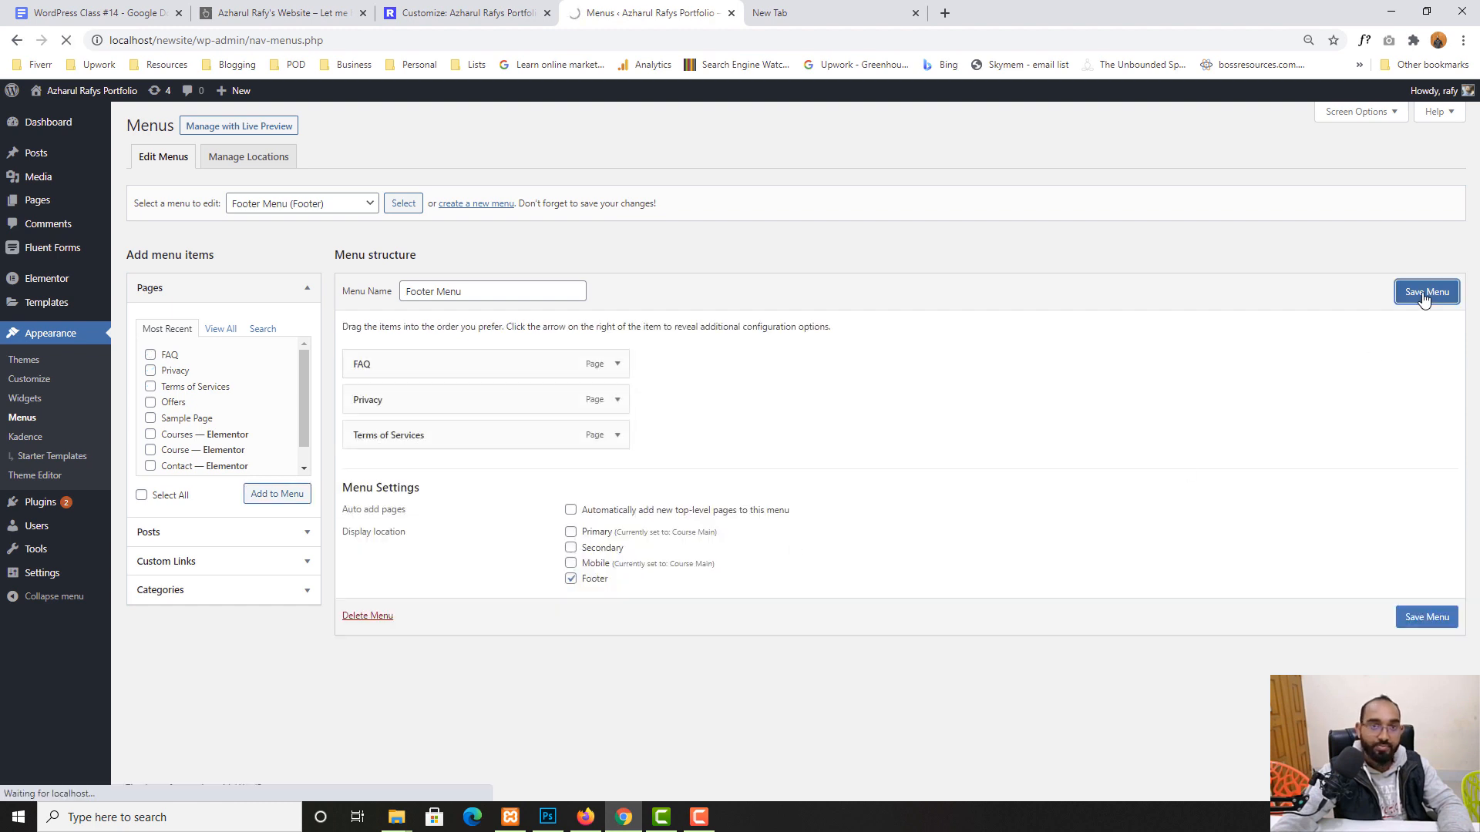
pyautogui.click(493, 14)
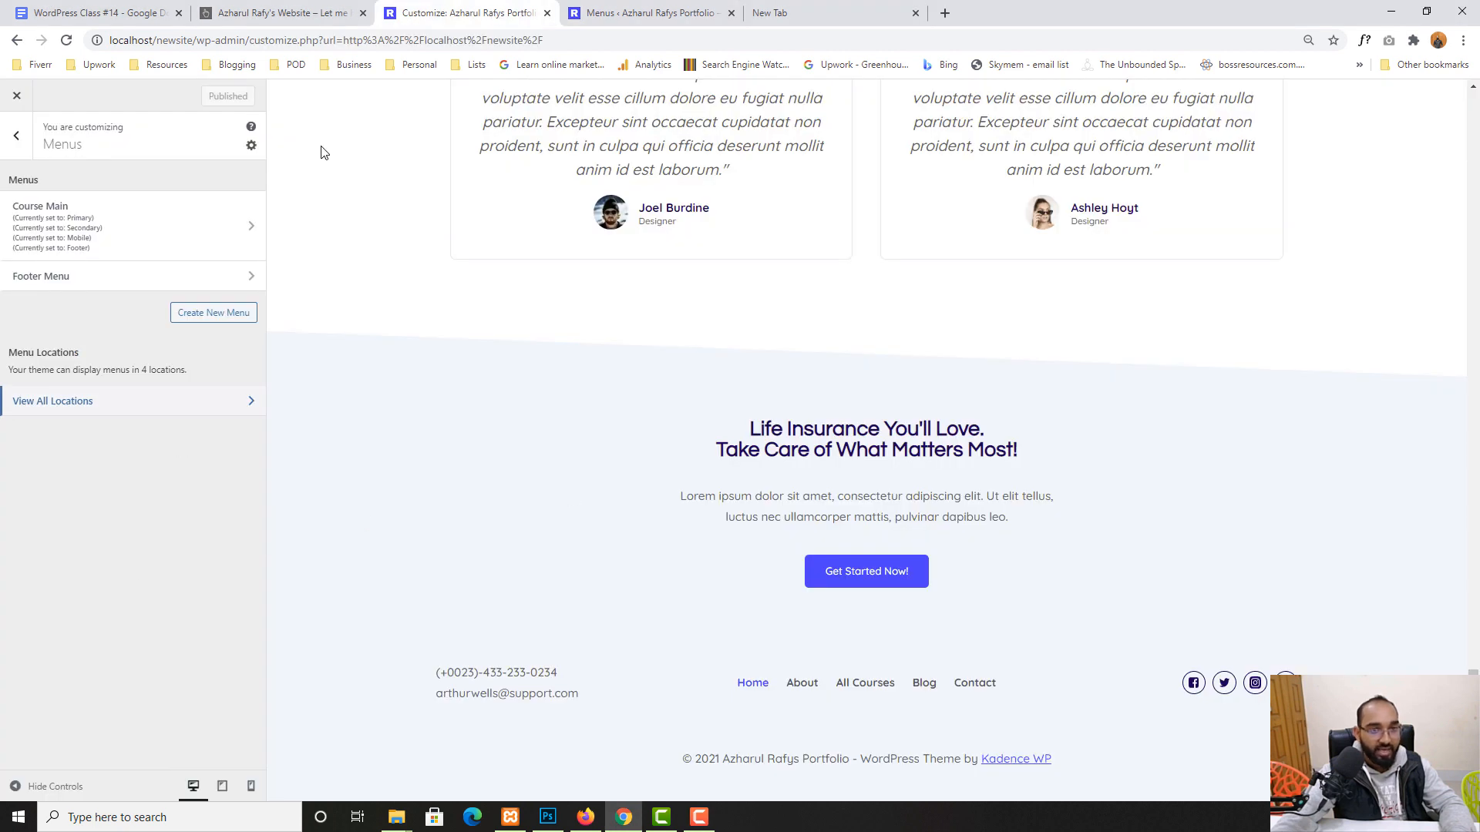
# - Reload the Customizer and assign Footer Menu to the Footer menu location
pyautogui.click(66, 40)
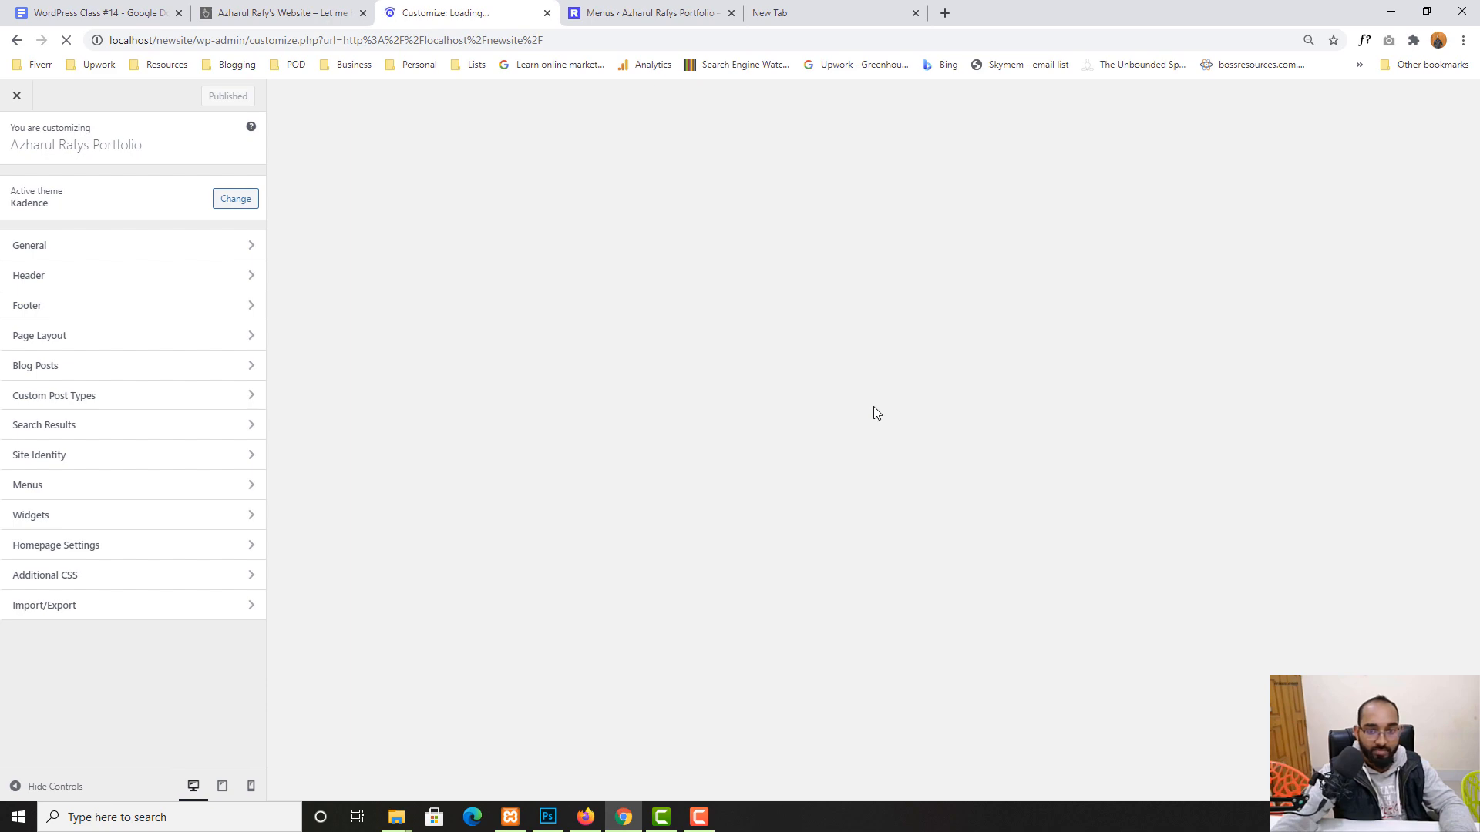
pyautogui.scroll(-15, 876, 423)
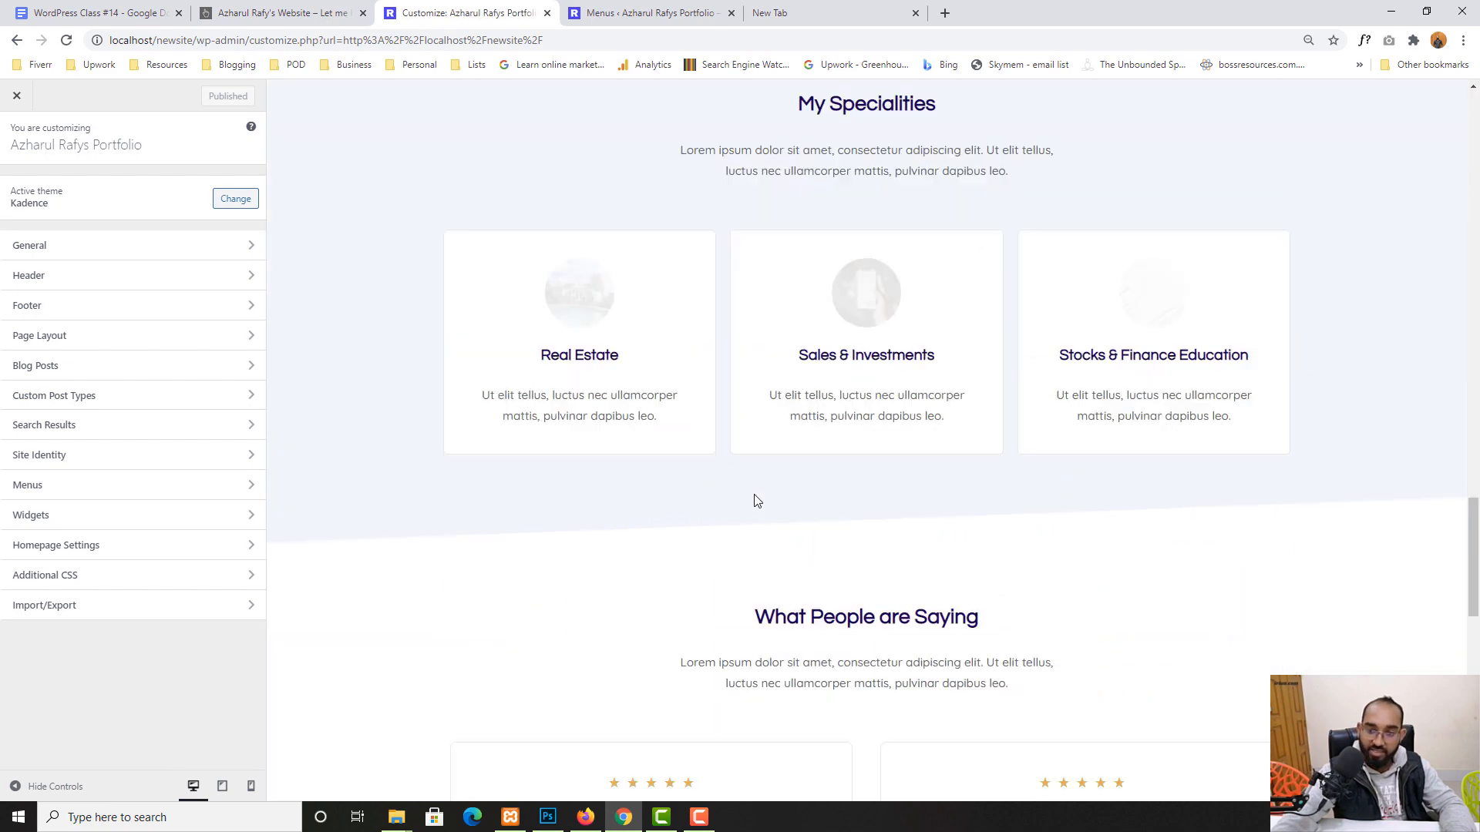
pyautogui.scroll(-8, 755, 501)
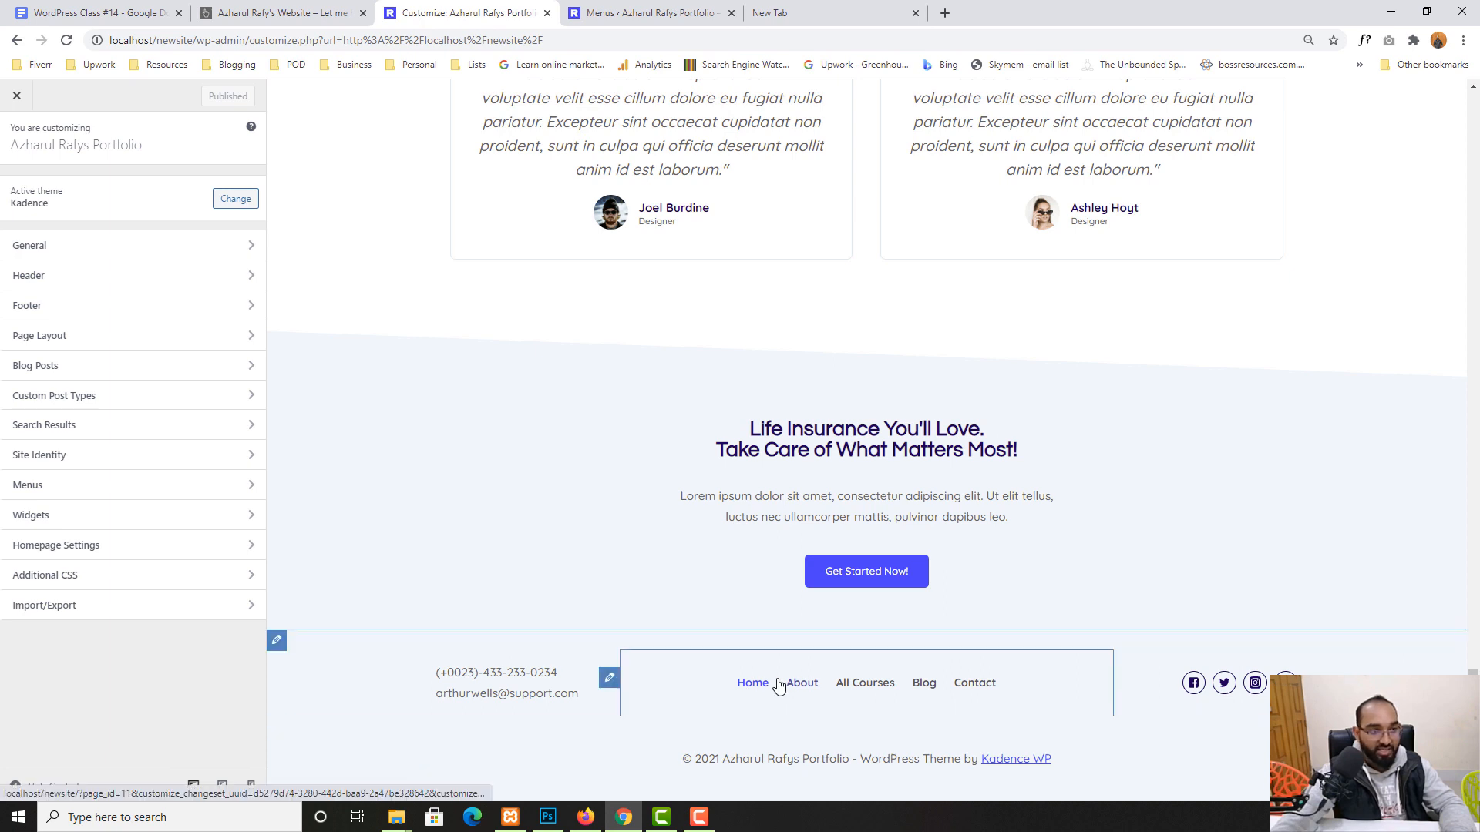
pyautogui.click(140, 311)
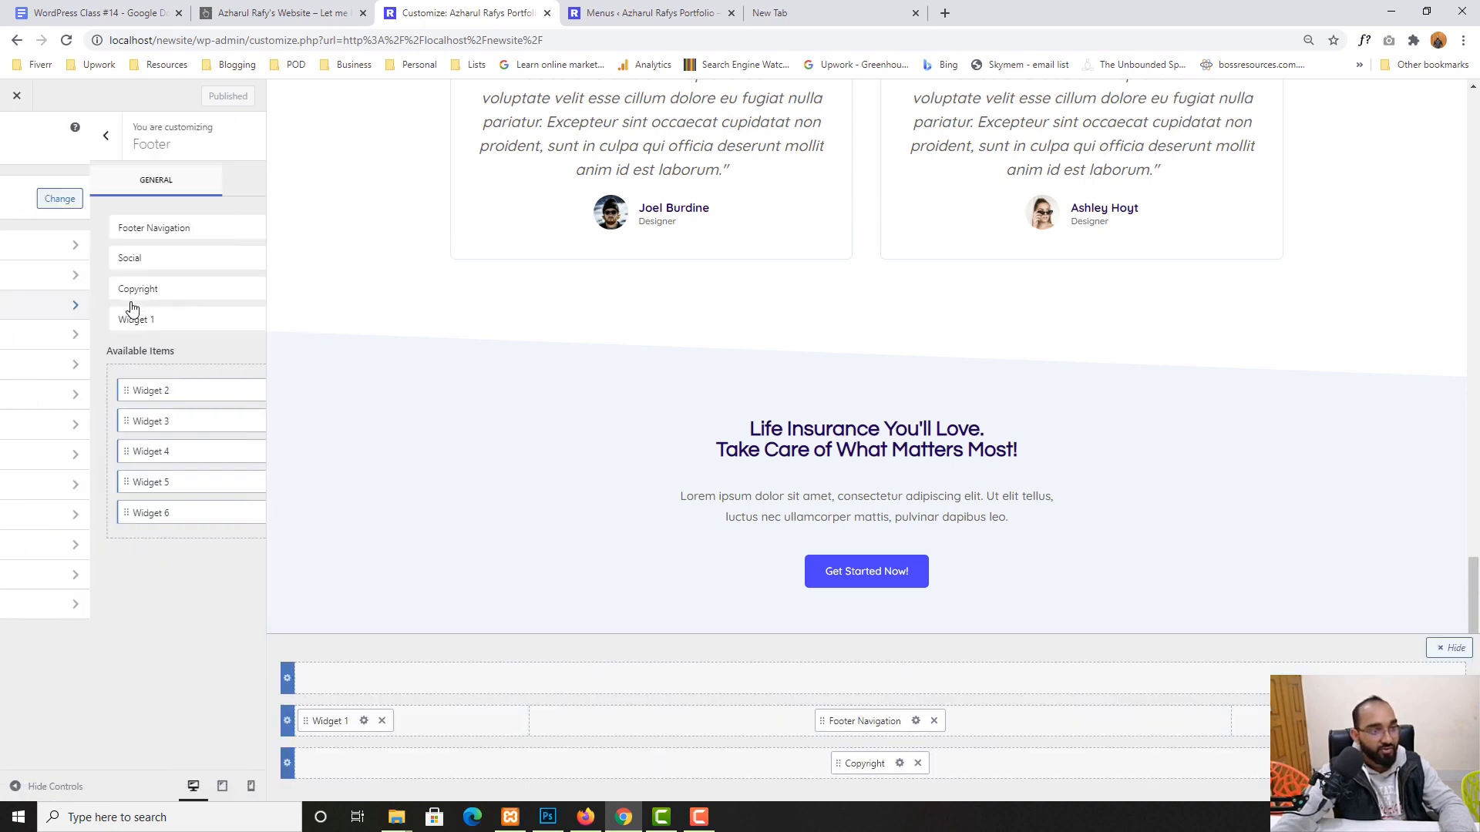
pyautogui.click(57, 229)
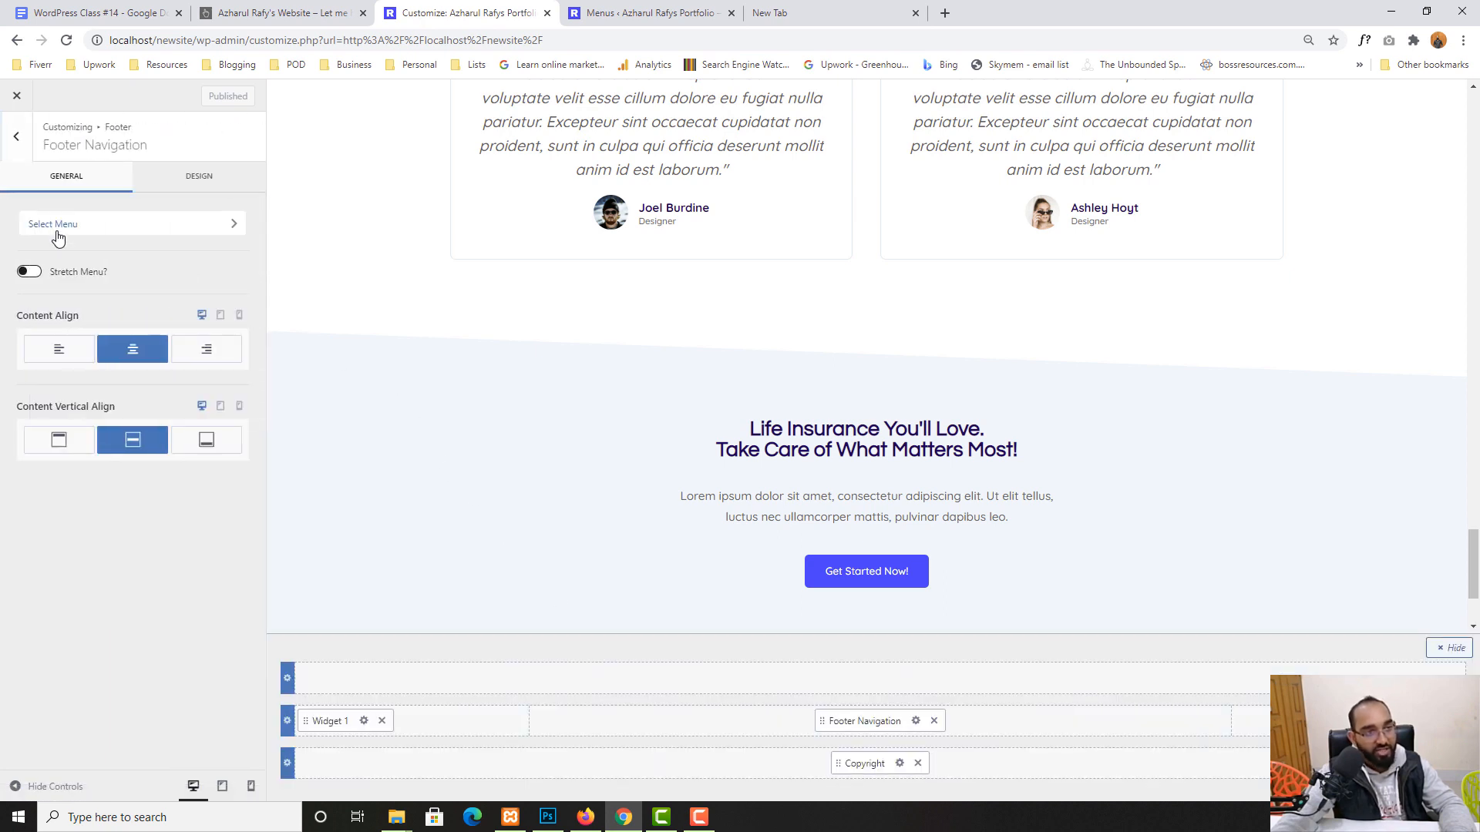
pyautogui.click(117, 225)
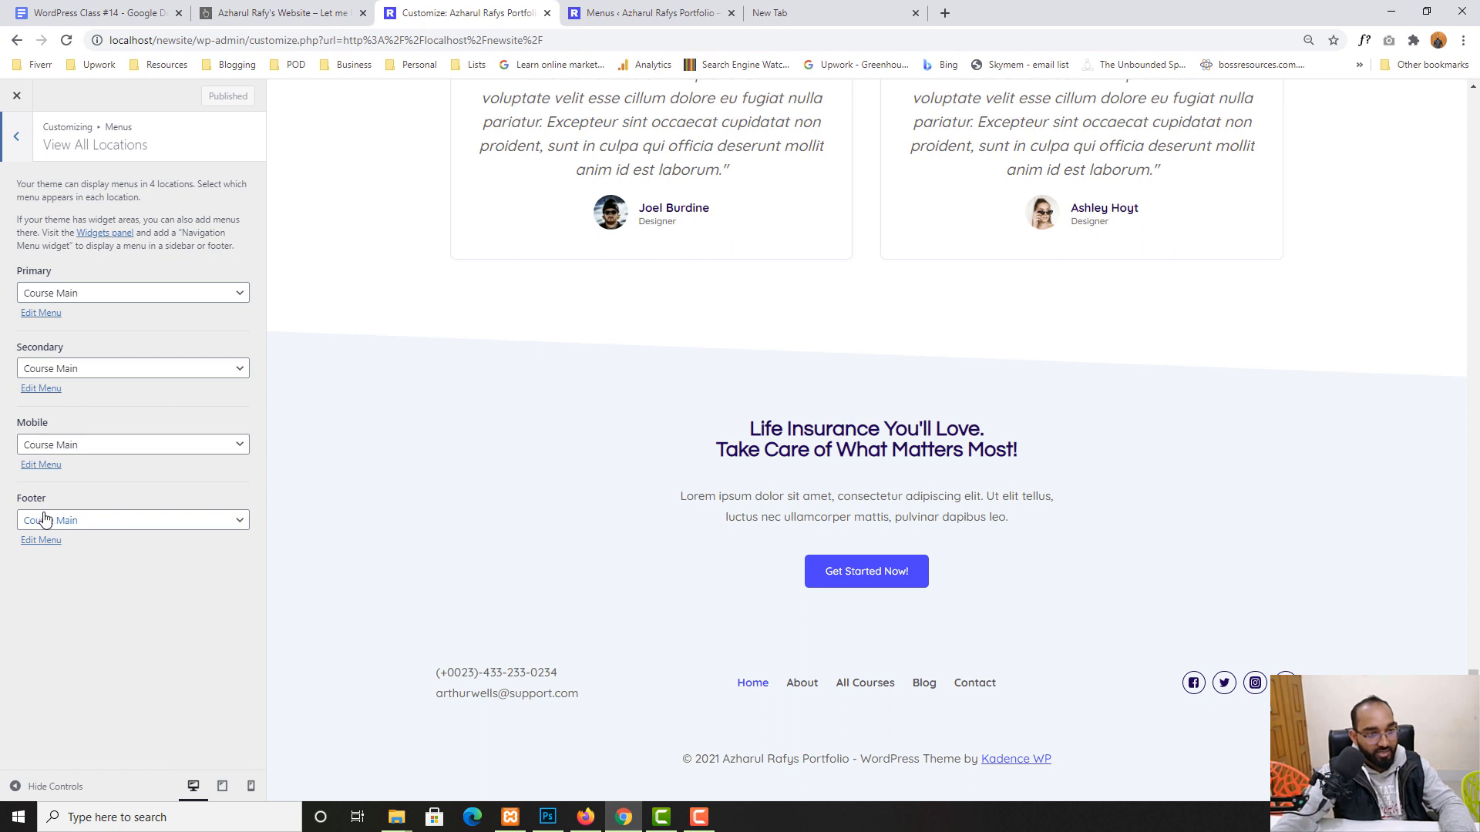
pyautogui.click(136, 525)
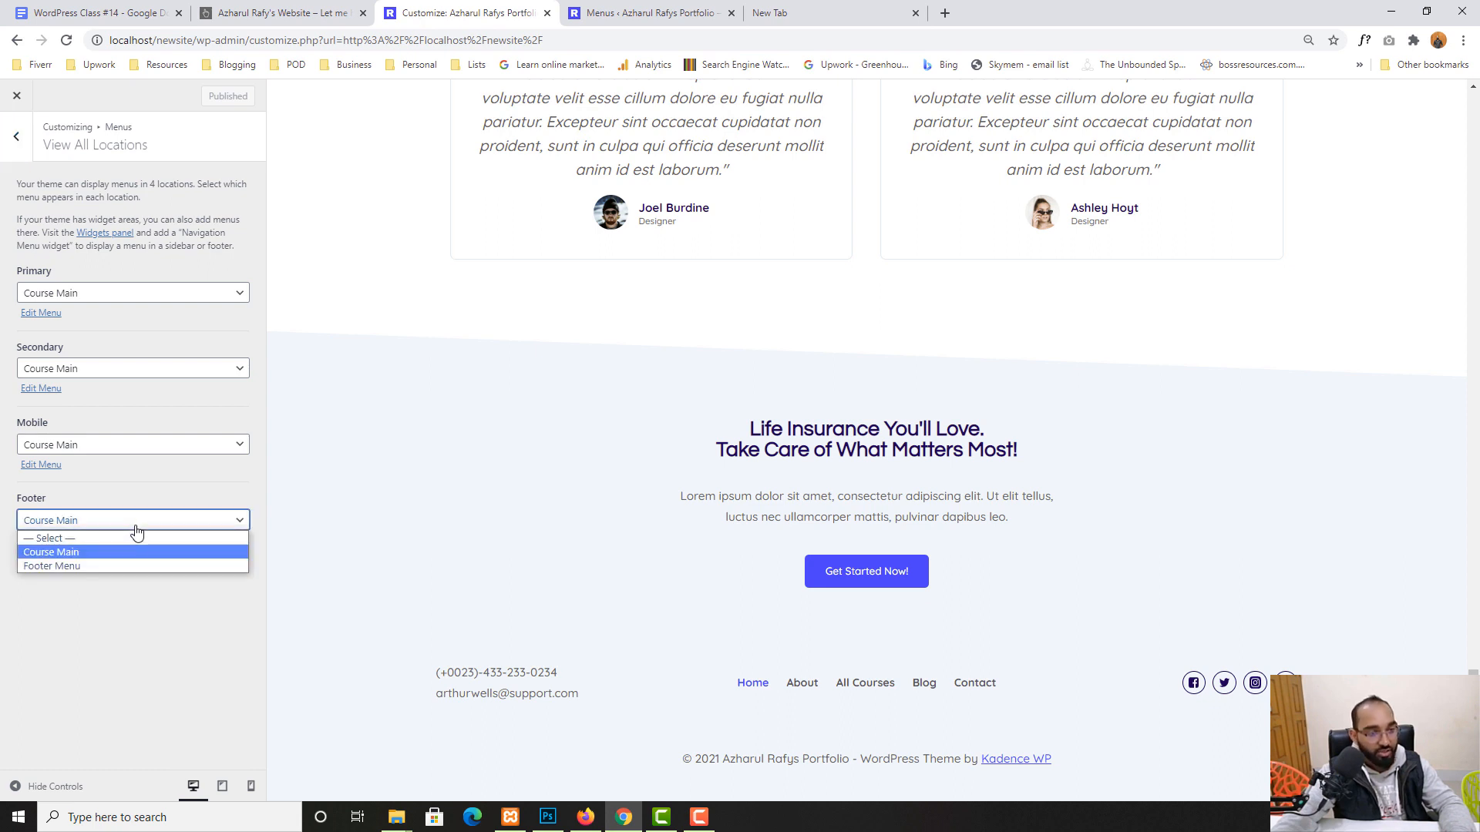
pyautogui.click(62, 567)
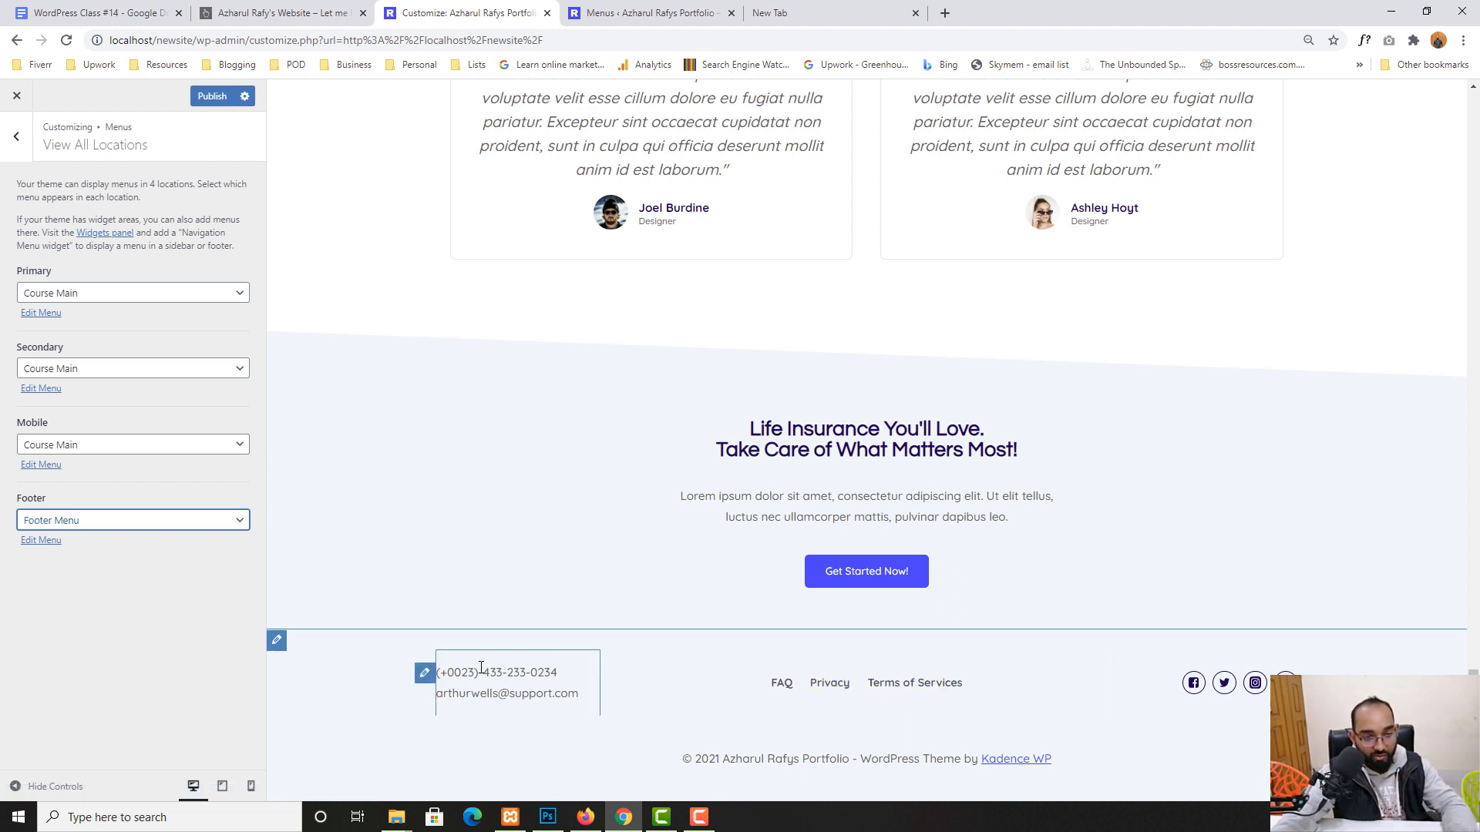
pyautogui.click(424, 673)
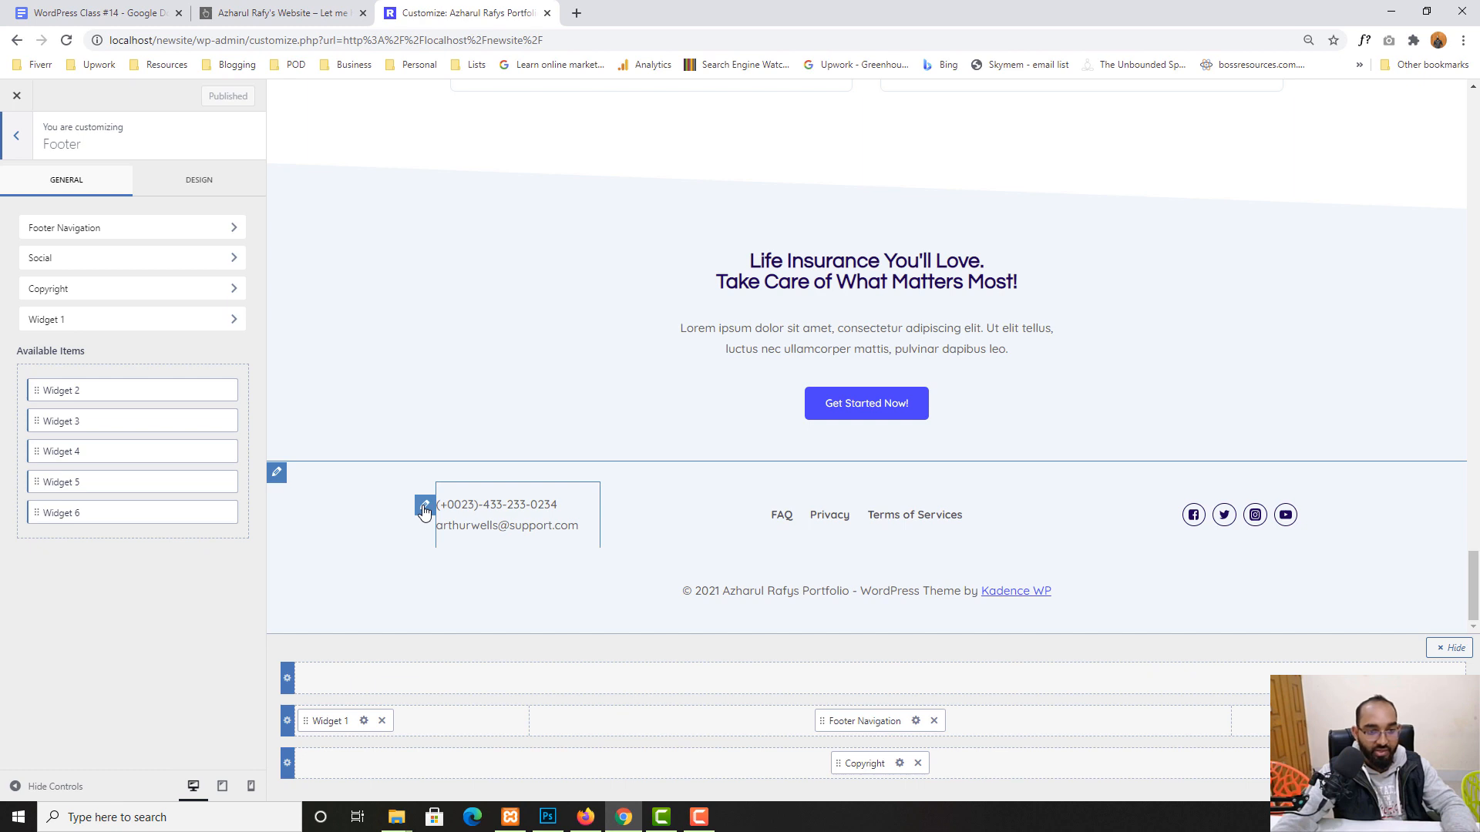
# - Replace the end of the phone number in the footer contact text with the new digits
pyautogui.click(424, 509)
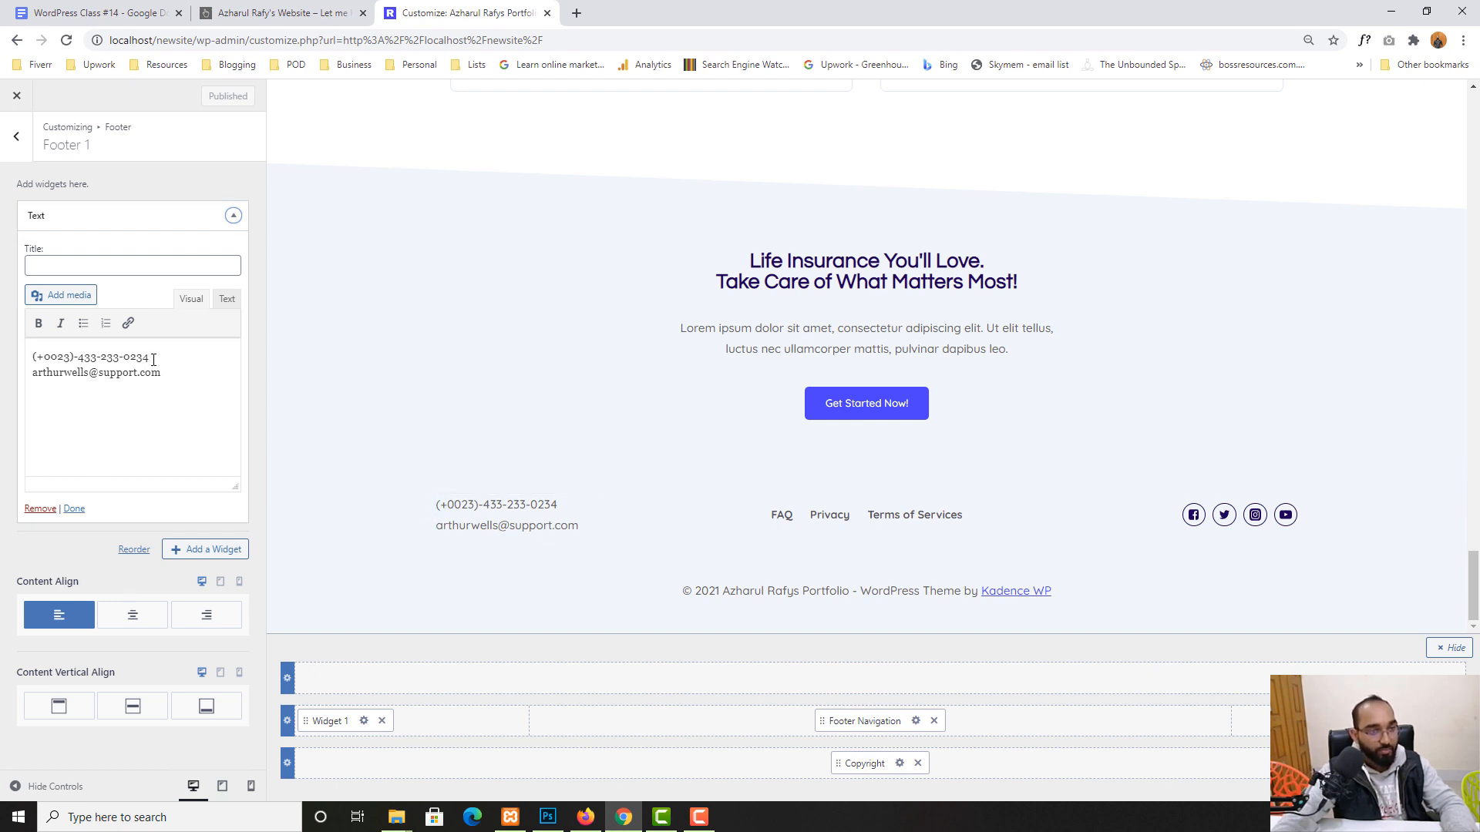
pyautogui.moveTo(154, 360); pyautogui.dragTo(81, 355)
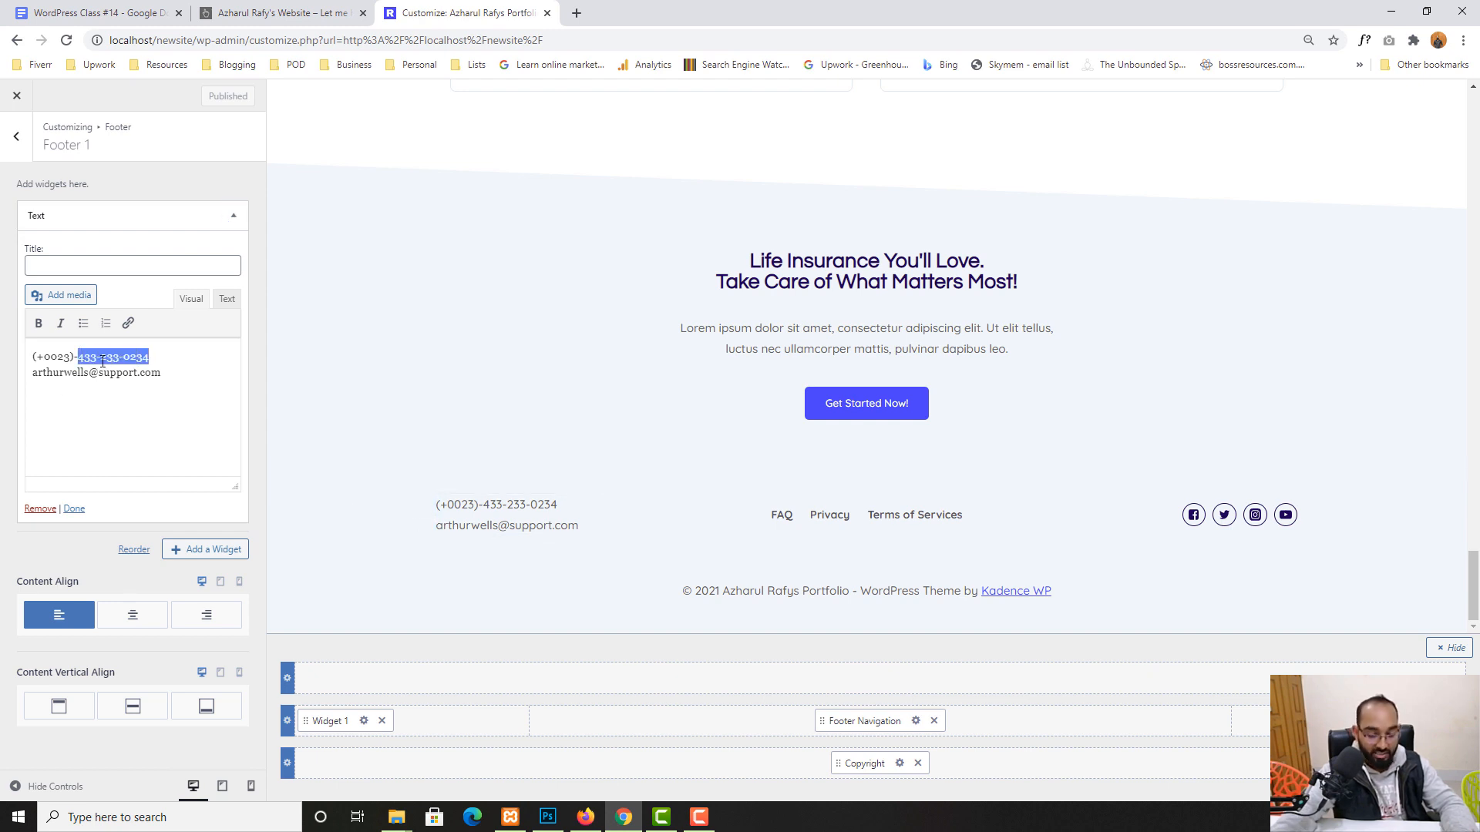
pyautogui.press('Delete')
pyautogui.write('121')
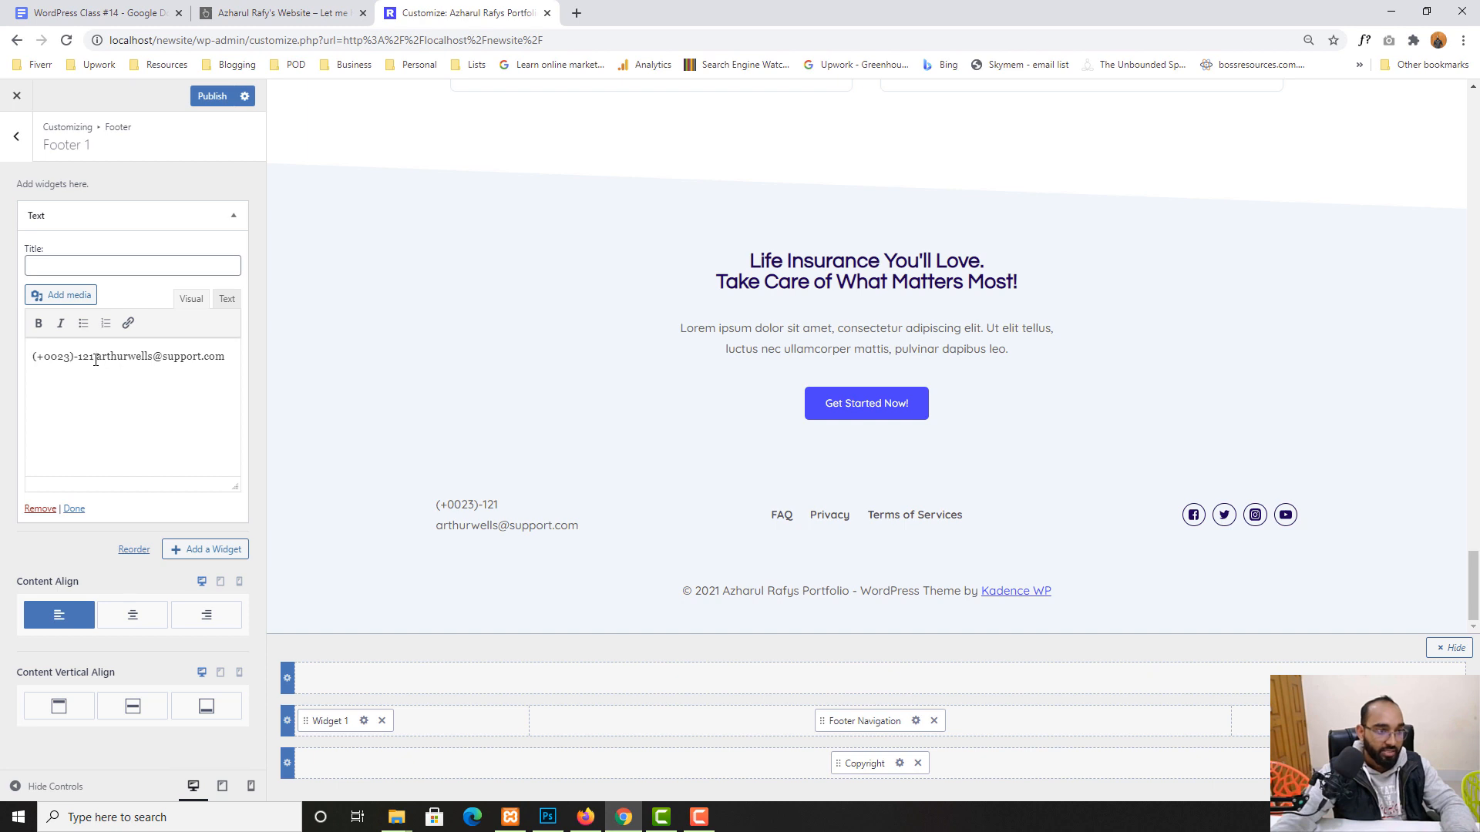
pyautogui.write('-45')
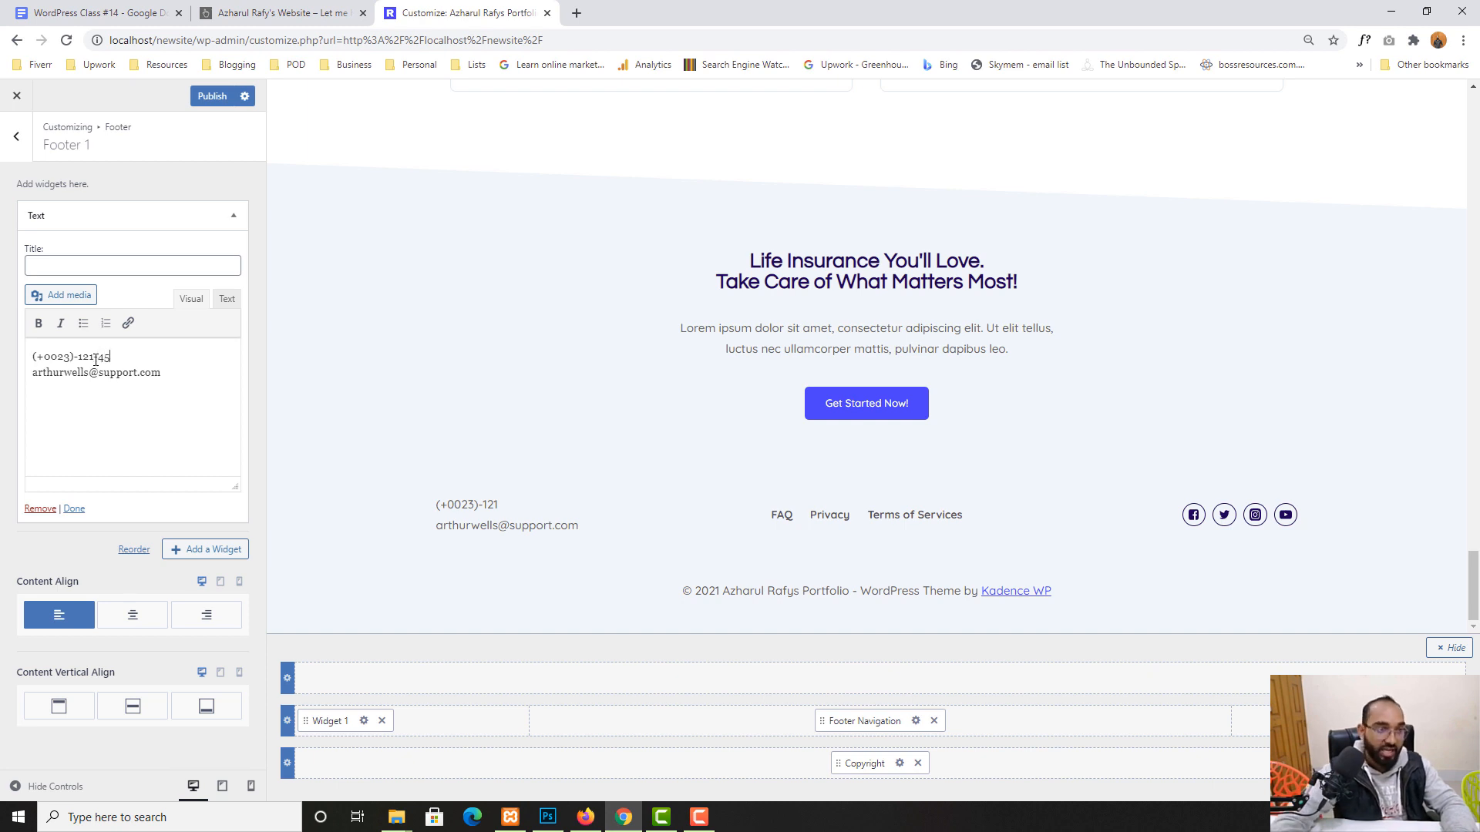
pyautogui.write('4455')
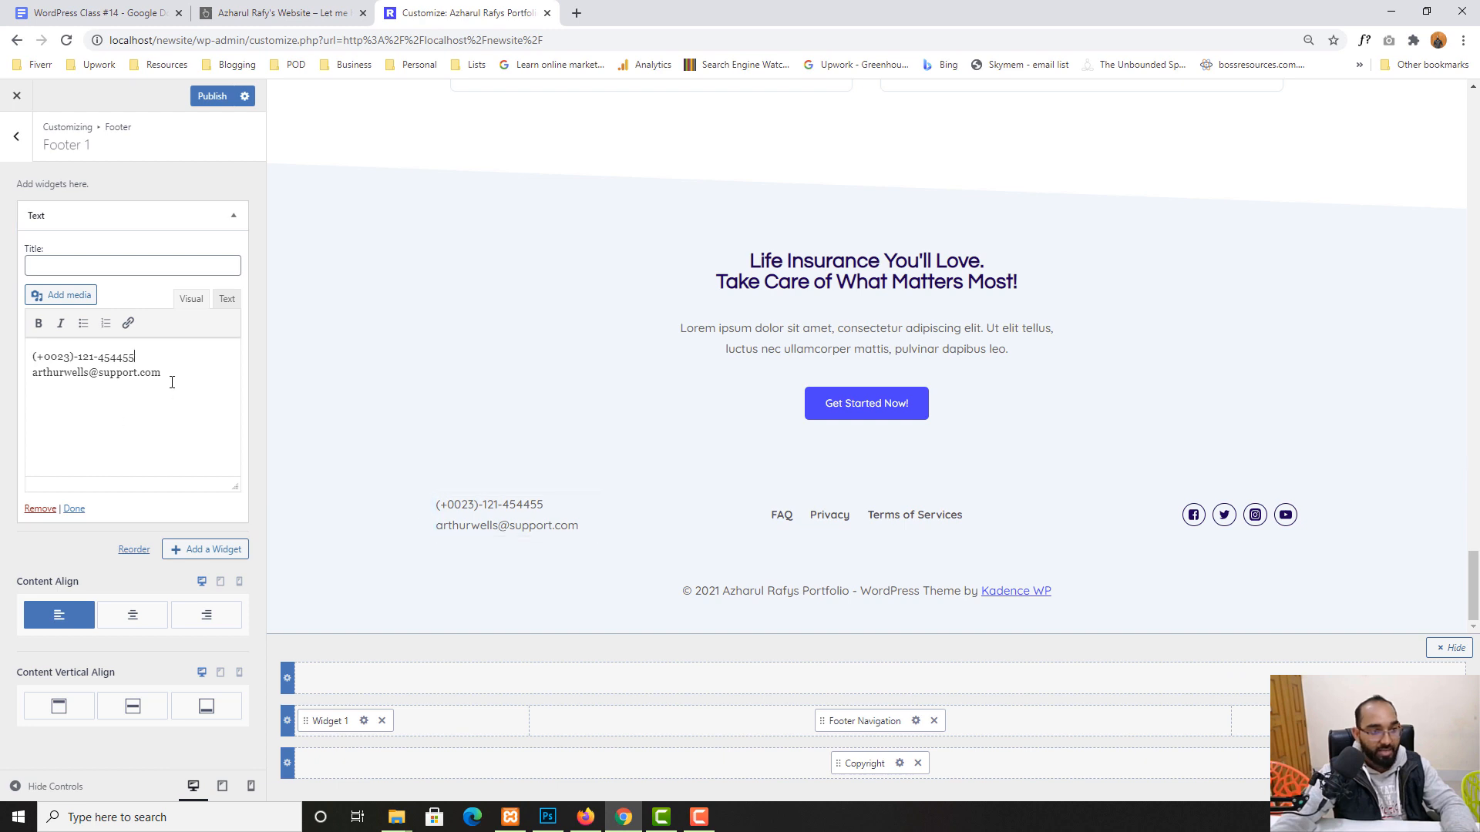
# - Replace the sample e-mail line with the new e-mail address and publish
pyautogui.moveTo(172, 383); pyautogui.dragTo(25, 375)
pyautogui.press('BackSpace')
pyautogui.press('BackSpace')
pyautogui.write('ema')
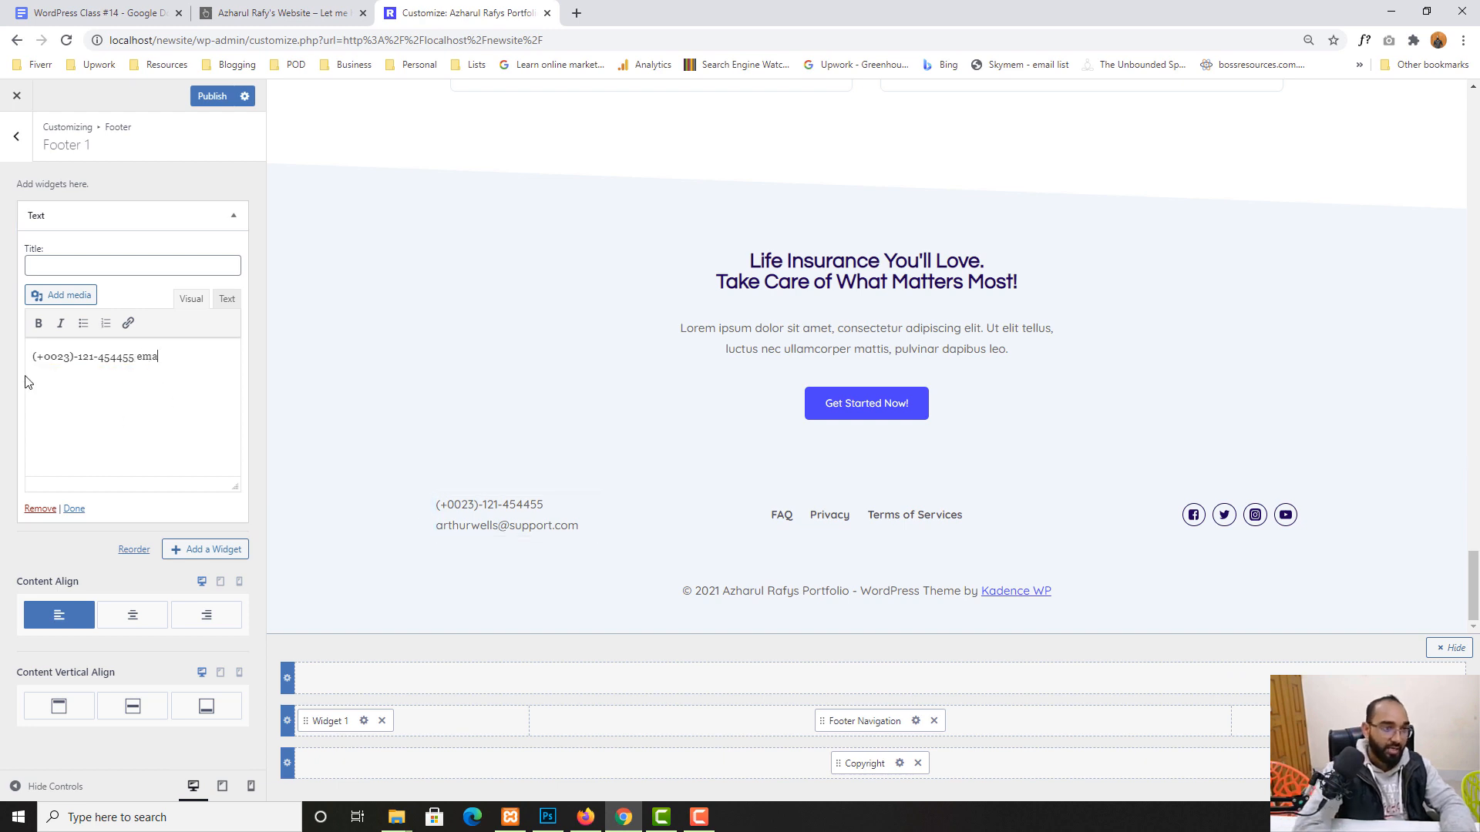
pyautogui.press('BackSpace')
pyautogui.press('BackSpace')
pyautogui.press('BackSpace')
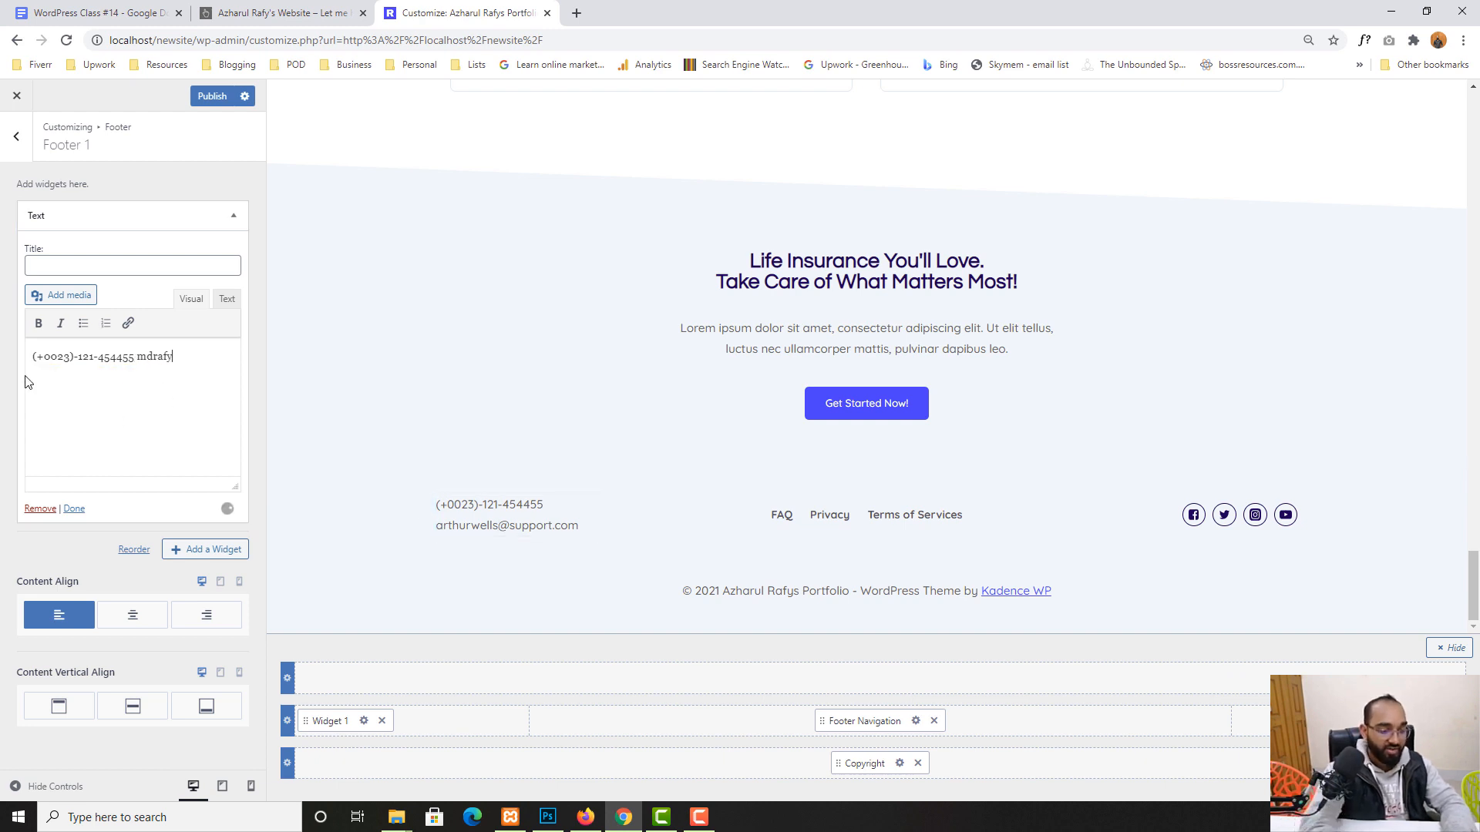
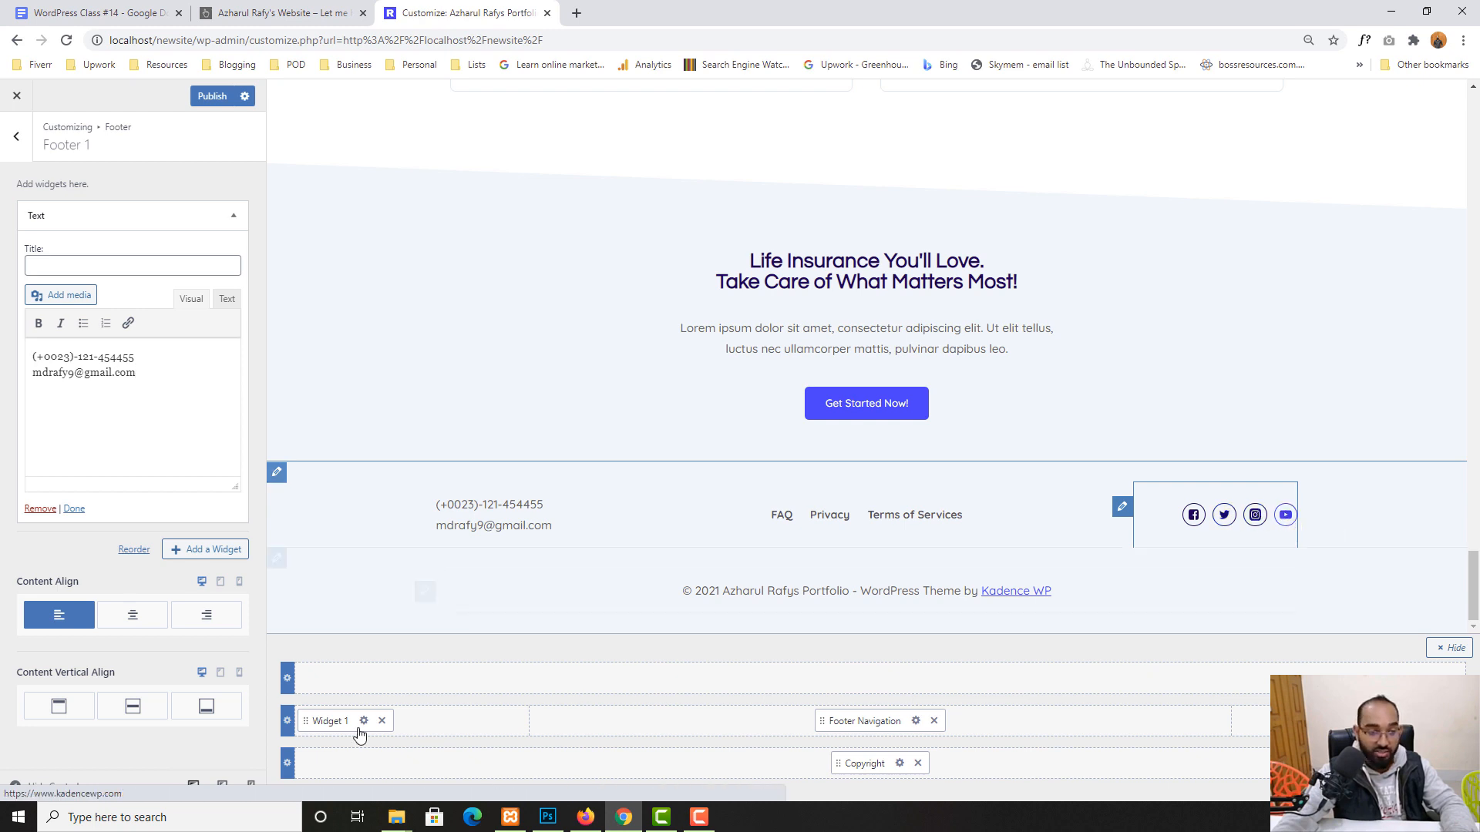
pyautogui.click(210, 95)
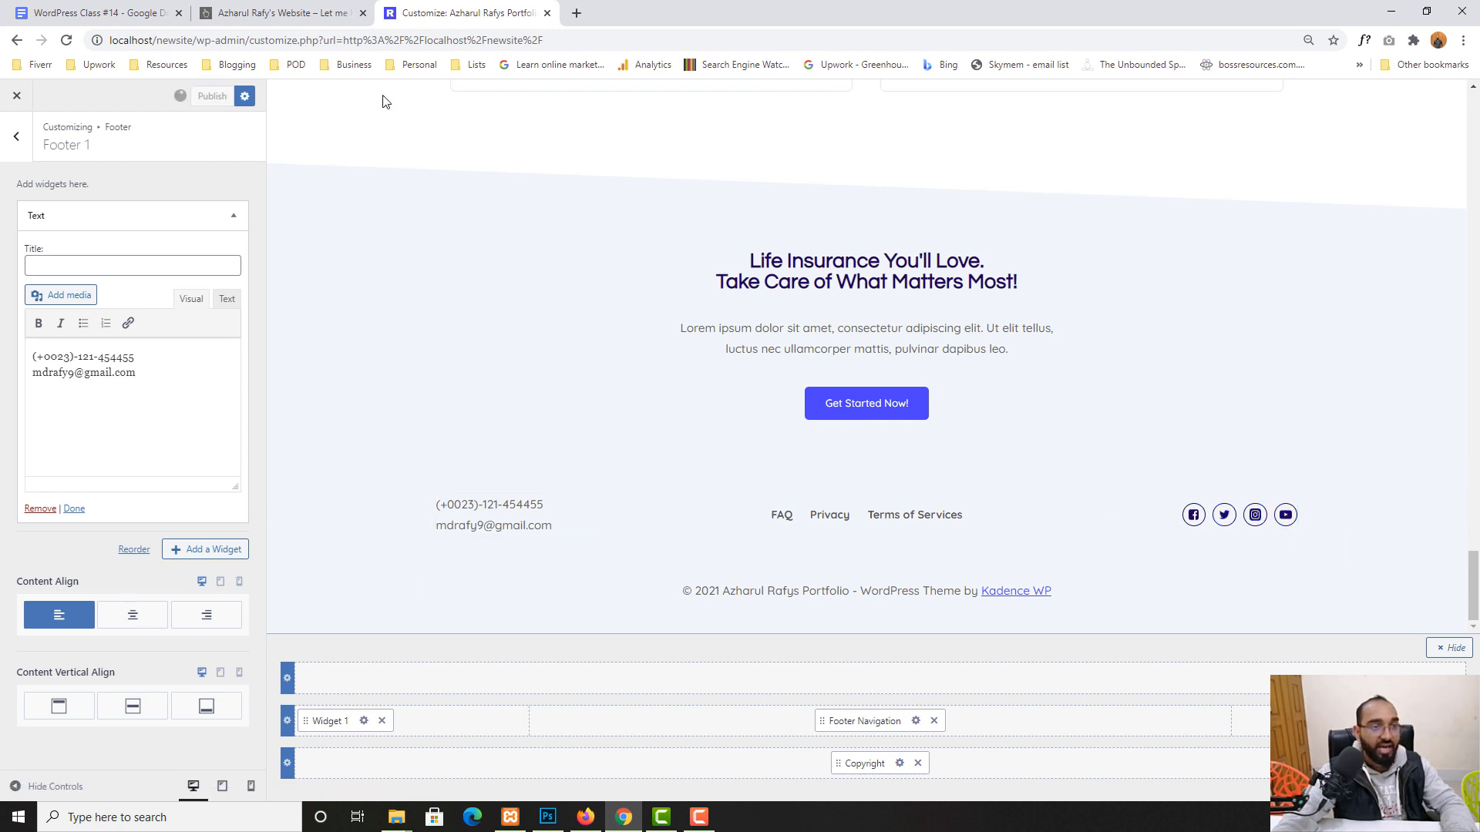
pyautogui.click(577, 12)
# - Load the localhost/newsite homepage and test the footer Facebook icon link
pyautogui.write('lo')
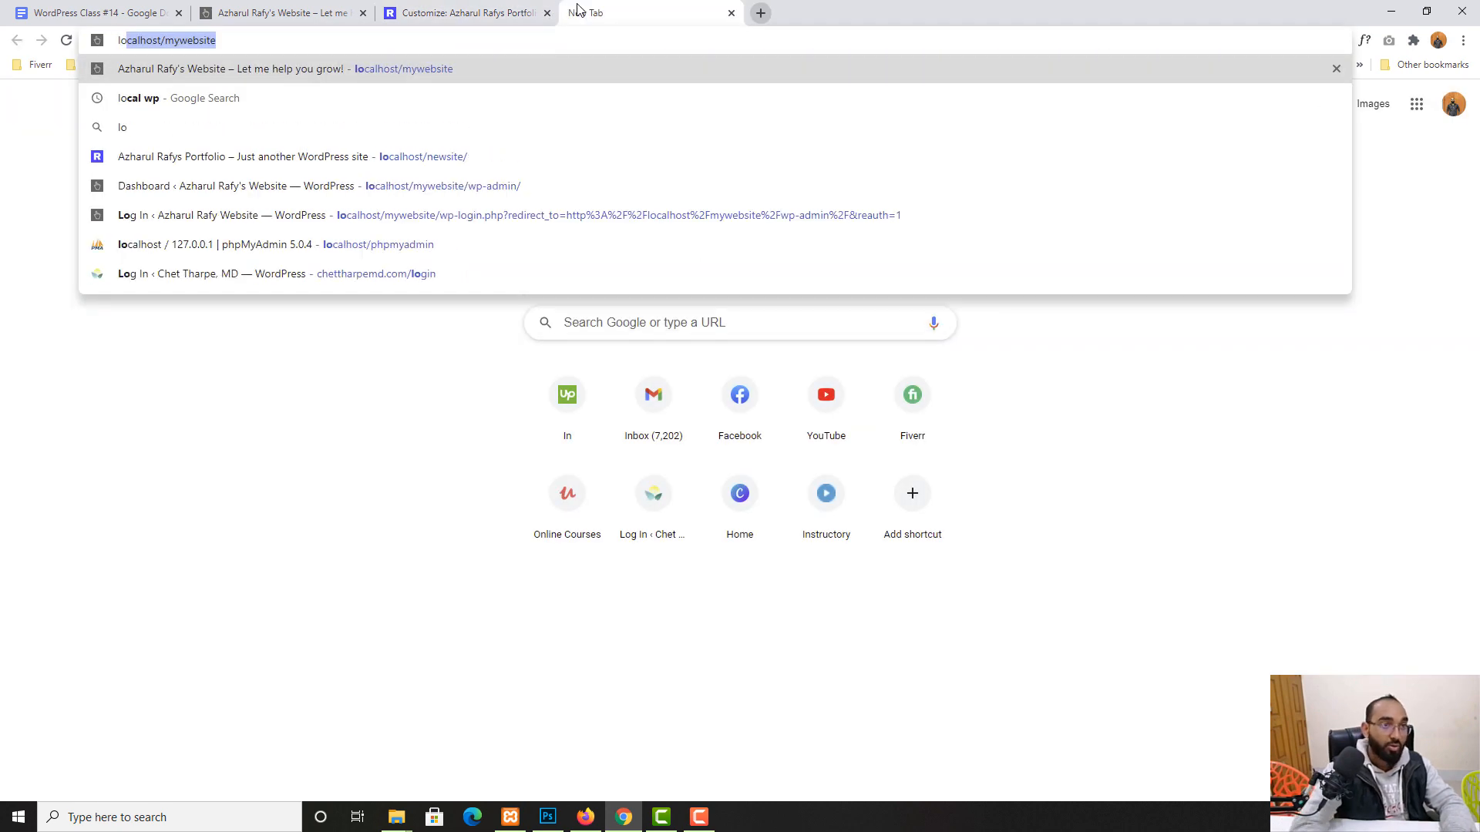
pyautogui.click(497, 154)
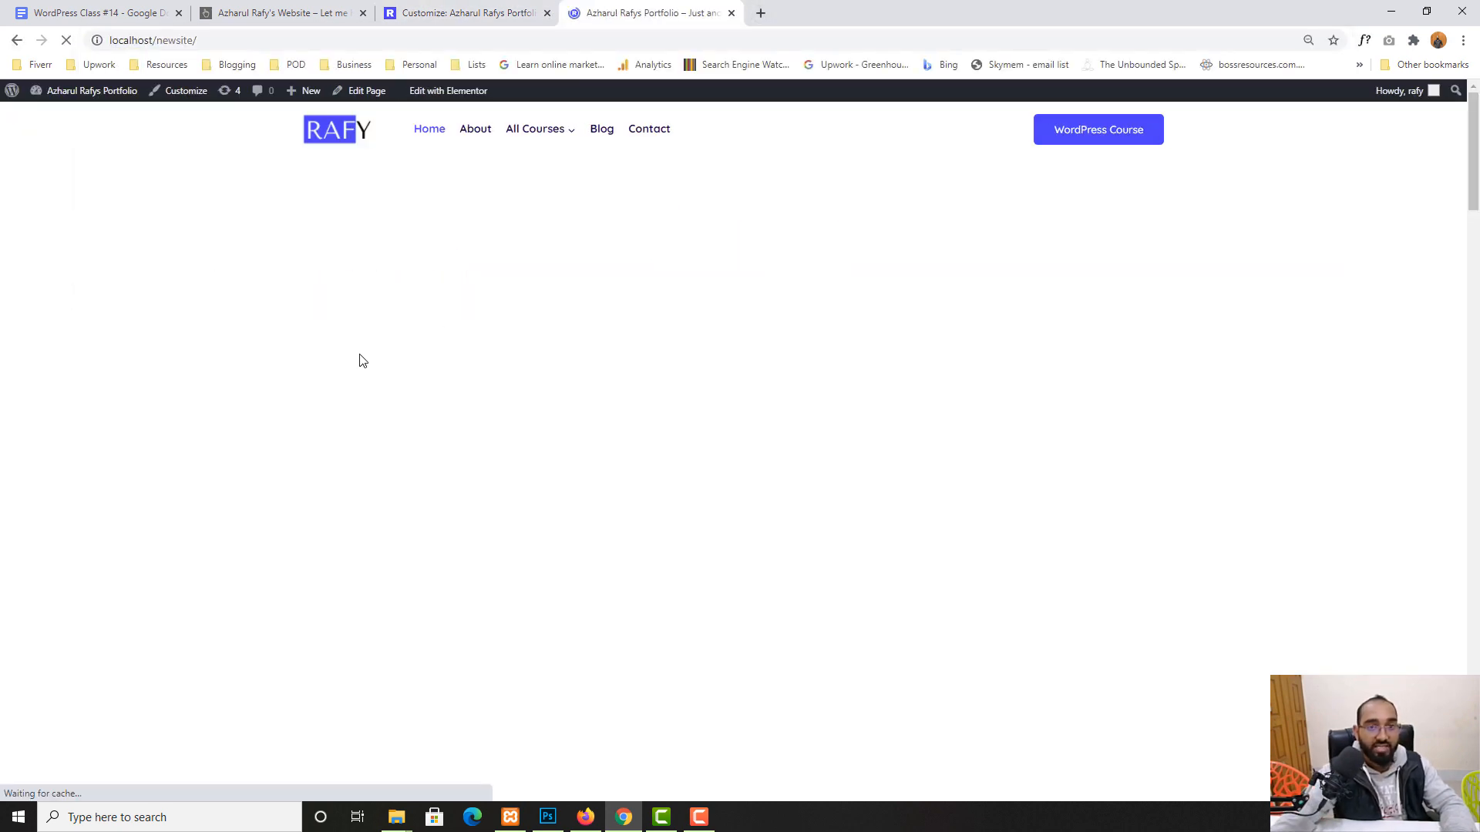
pyautogui.scroll(-15, 1375, 322)
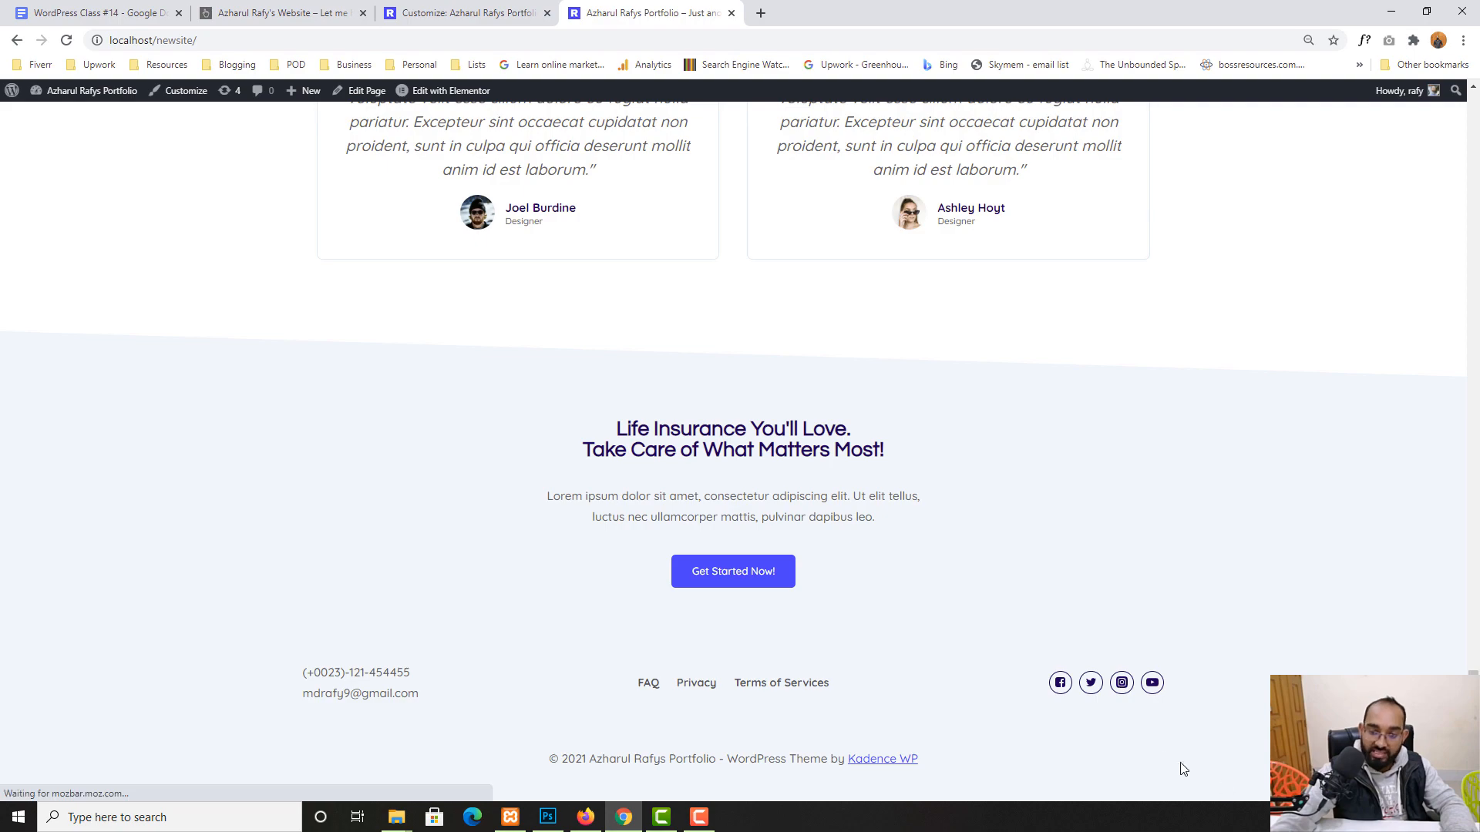
pyautogui.click(1068, 684)
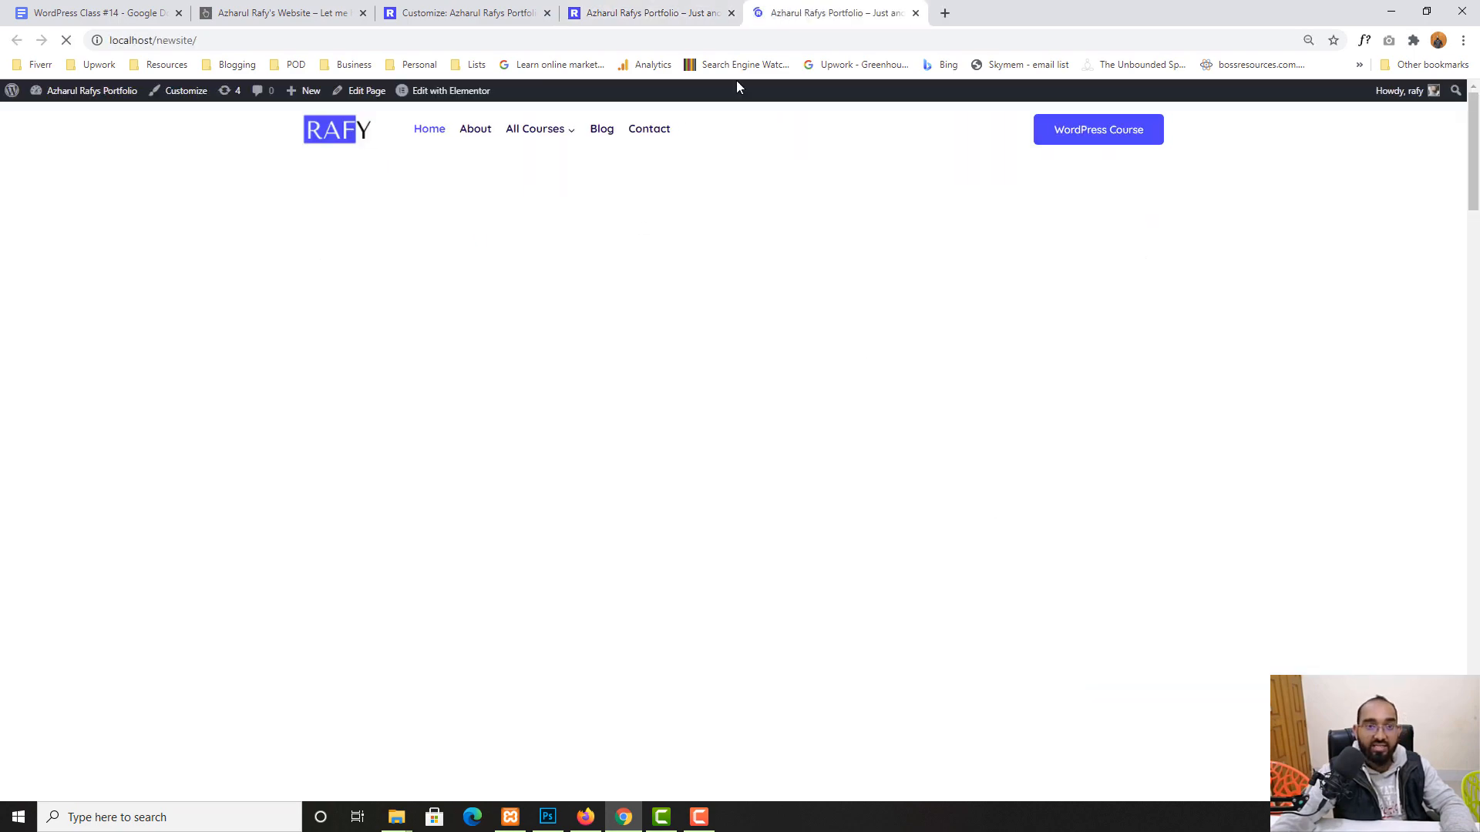
# - Test the footer Twitter icon link, then close both test tabs and return to the Customizer
pyautogui.scroll(-15, 637, 532)
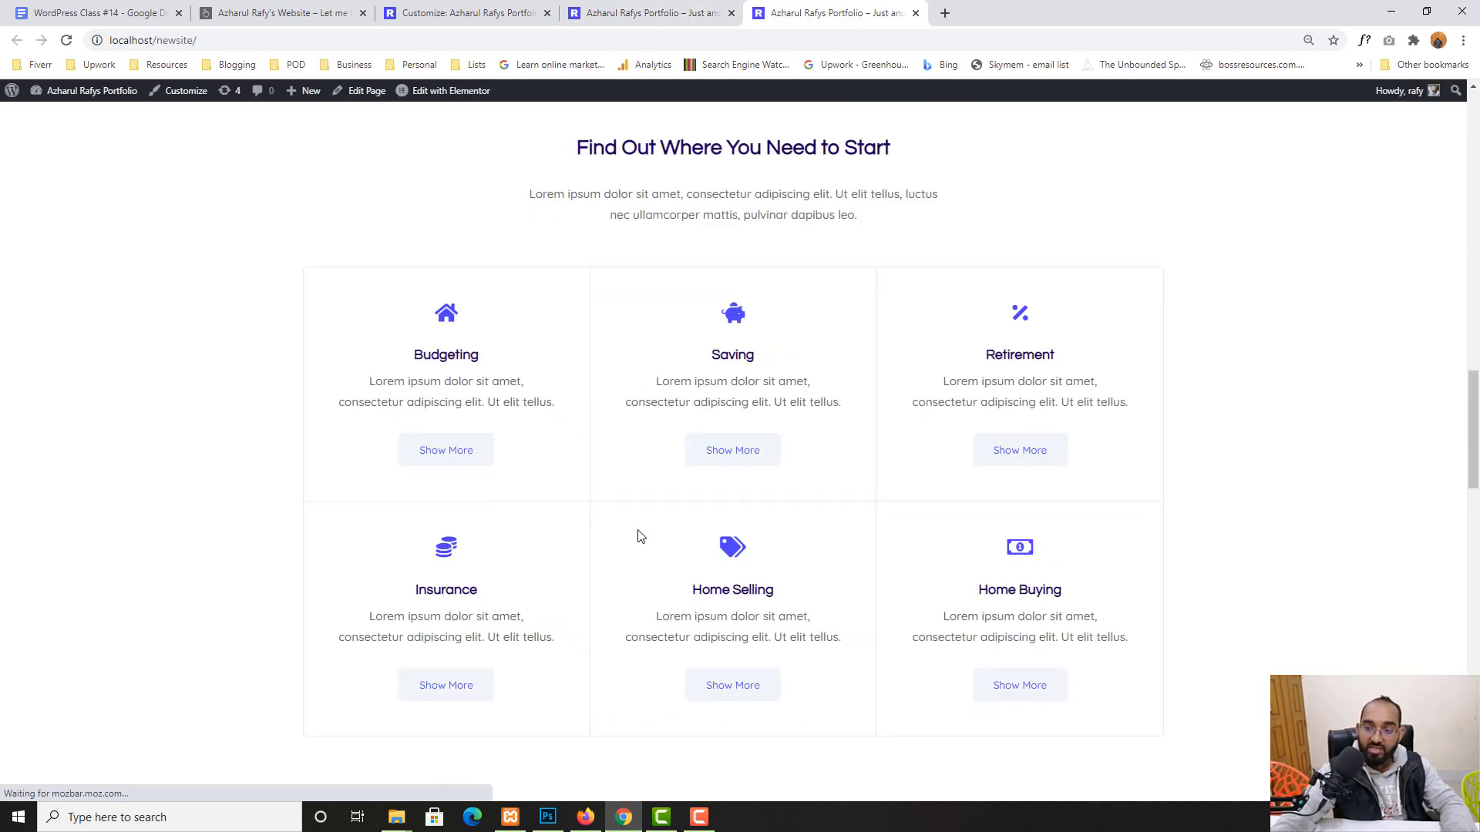
pyautogui.scroll(-3, 761, 588)
pyautogui.click(1091, 683)
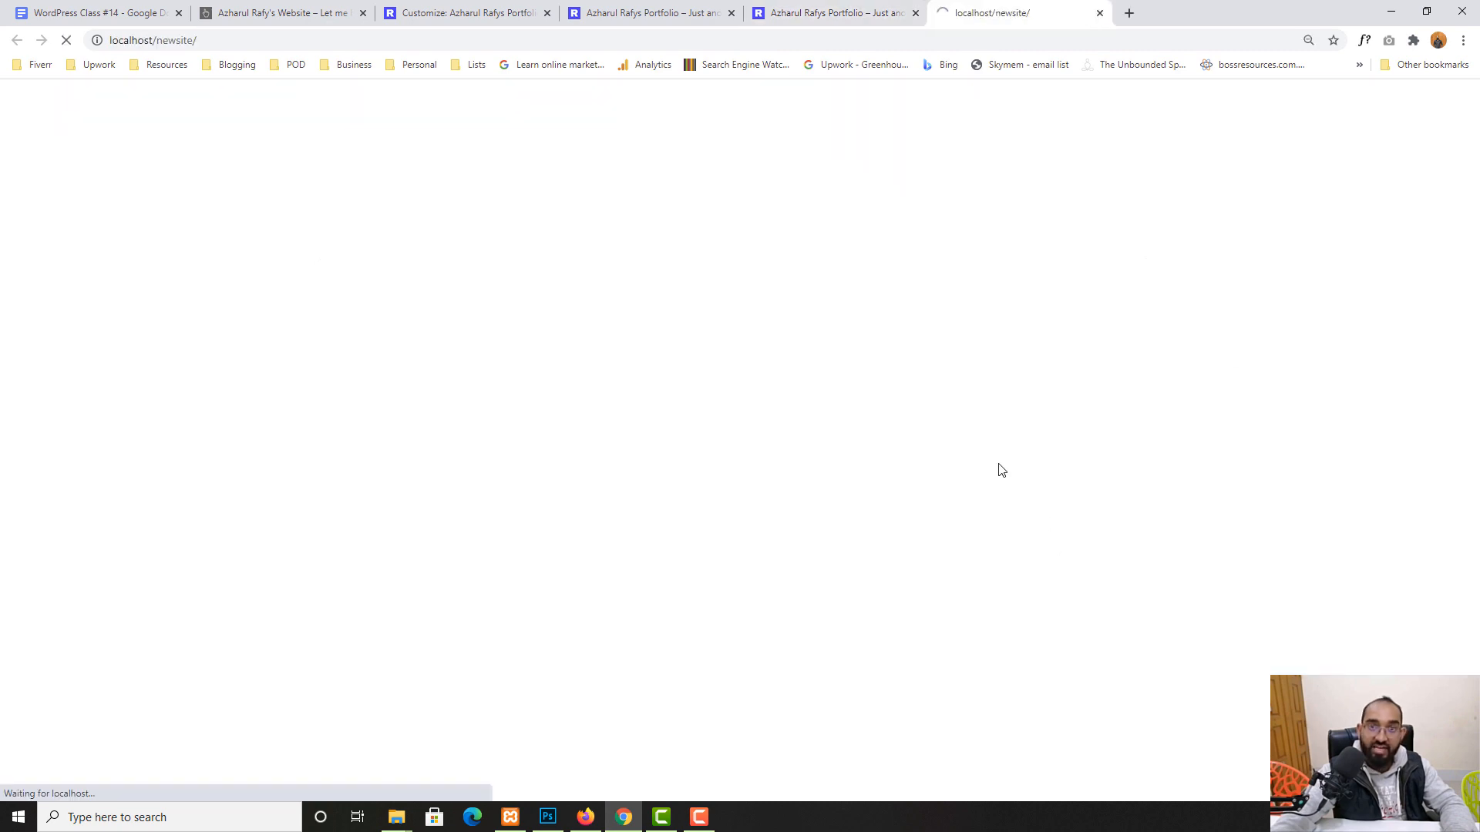
pyautogui.click(1100, 13)
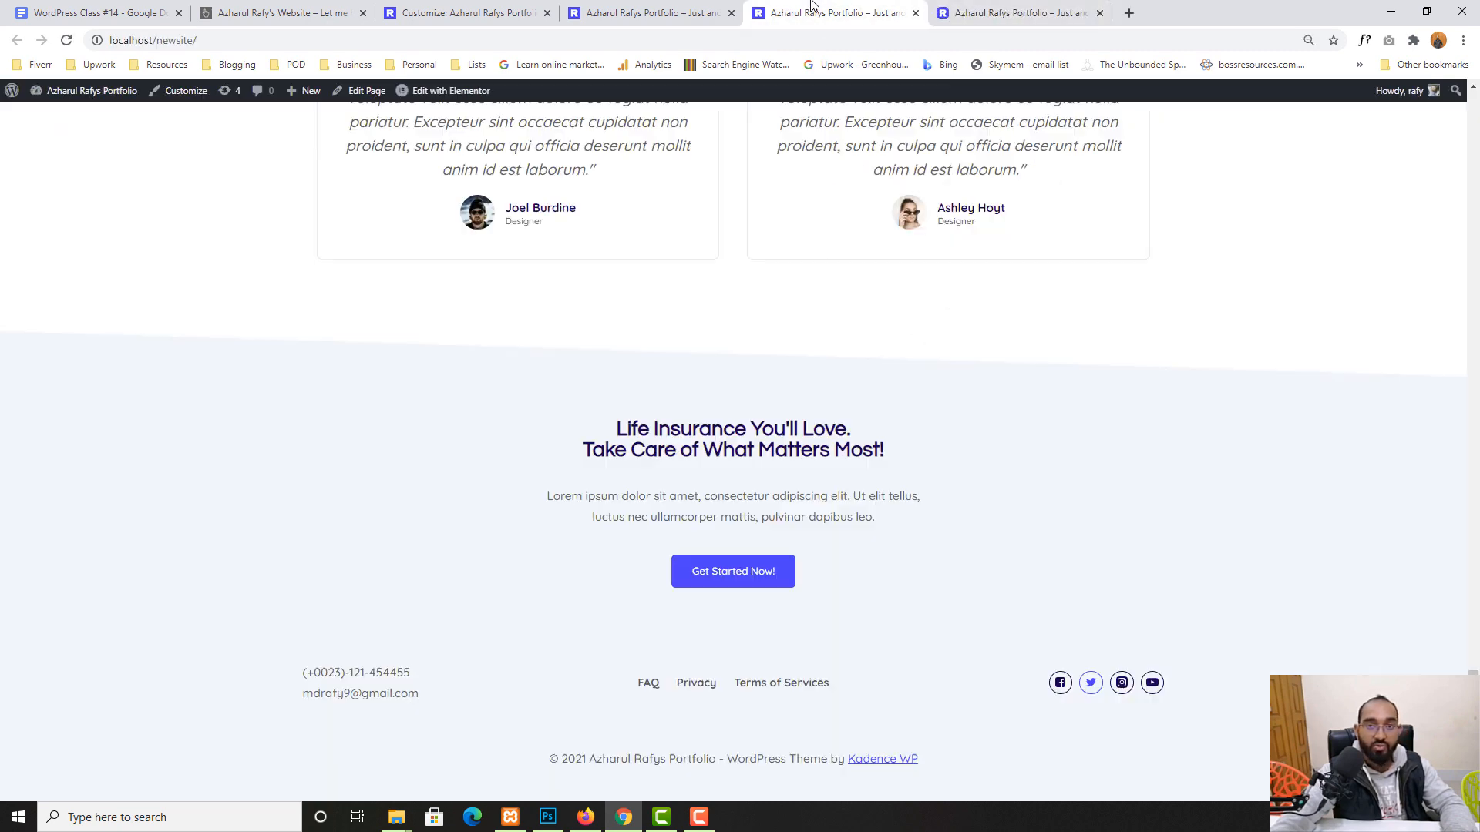
pyautogui.click(916, 13)
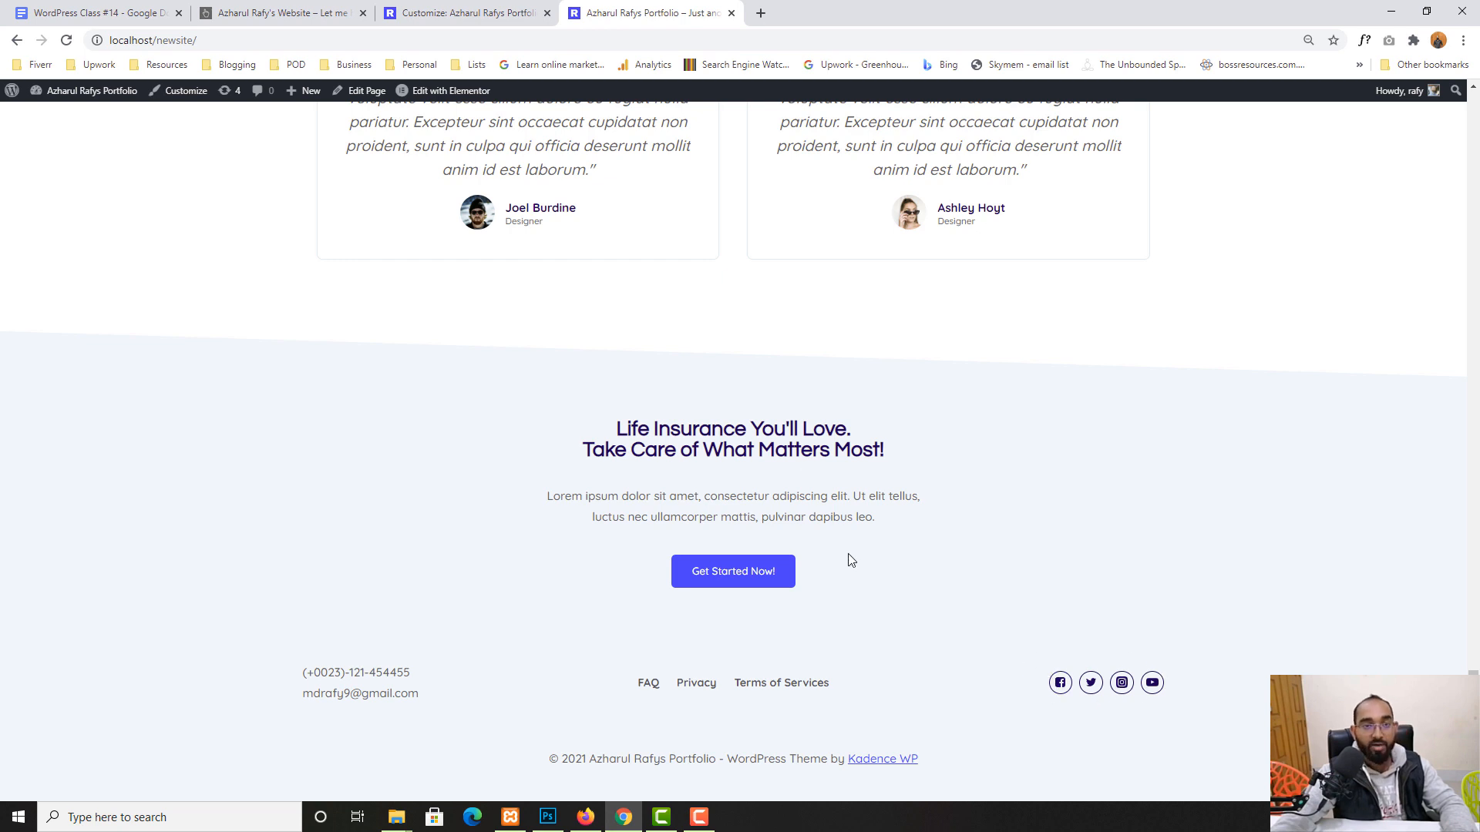
pyautogui.click(389, 8)
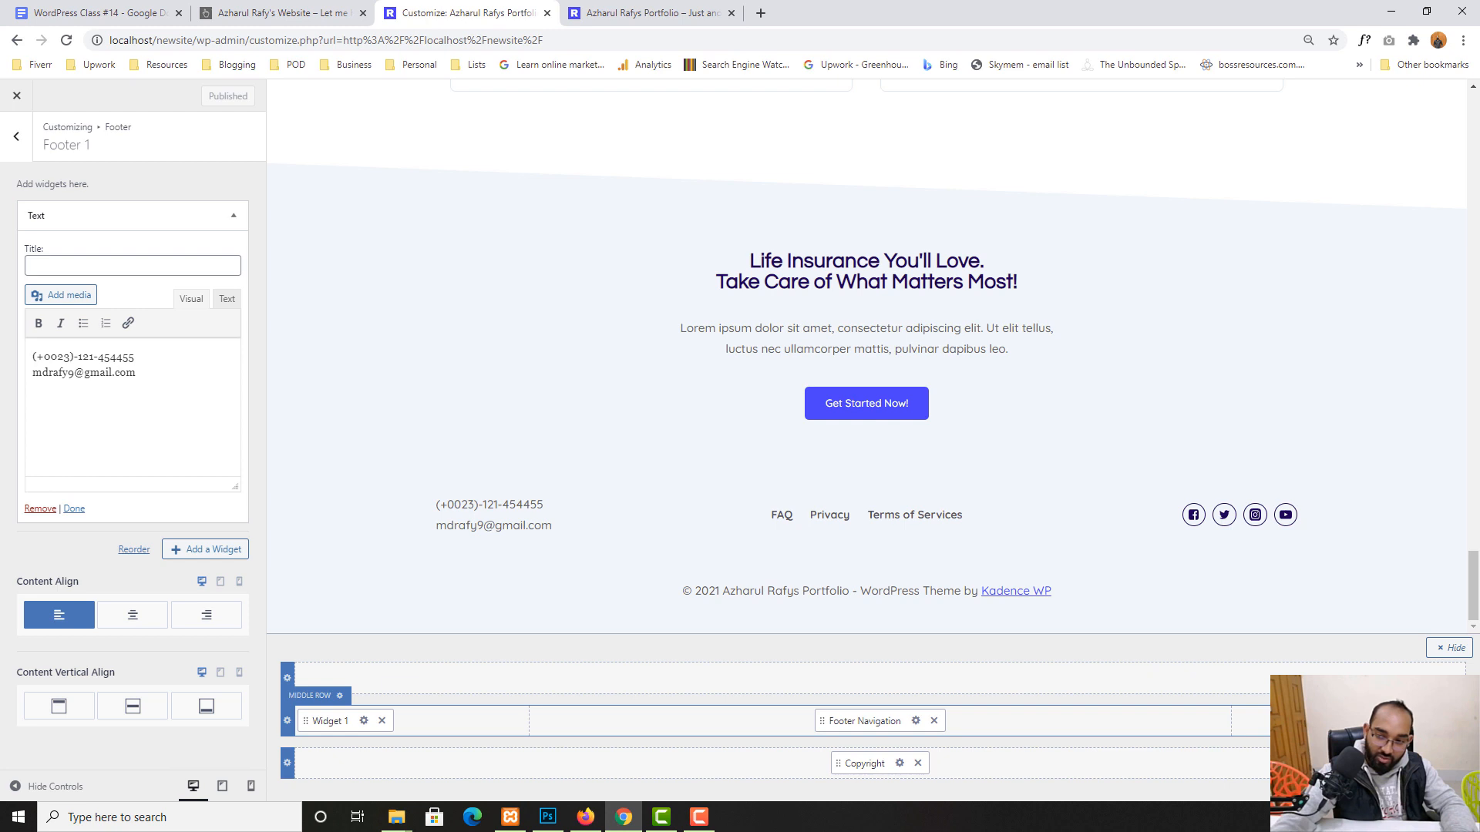
# - Remove the Twitter item from the footer Social icons
pyautogui.click(16, 137)
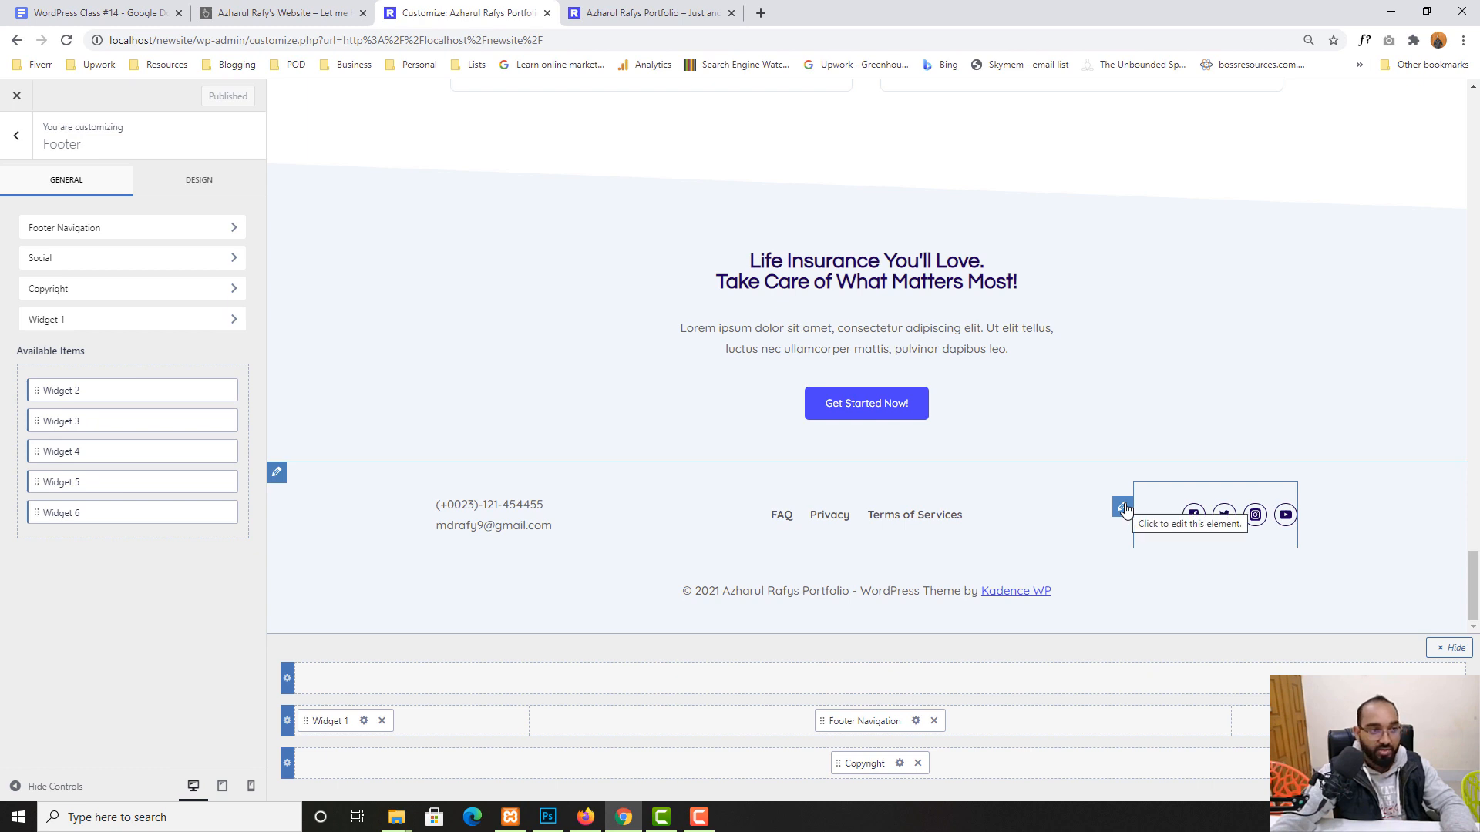
pyautogui.click(68, 265)
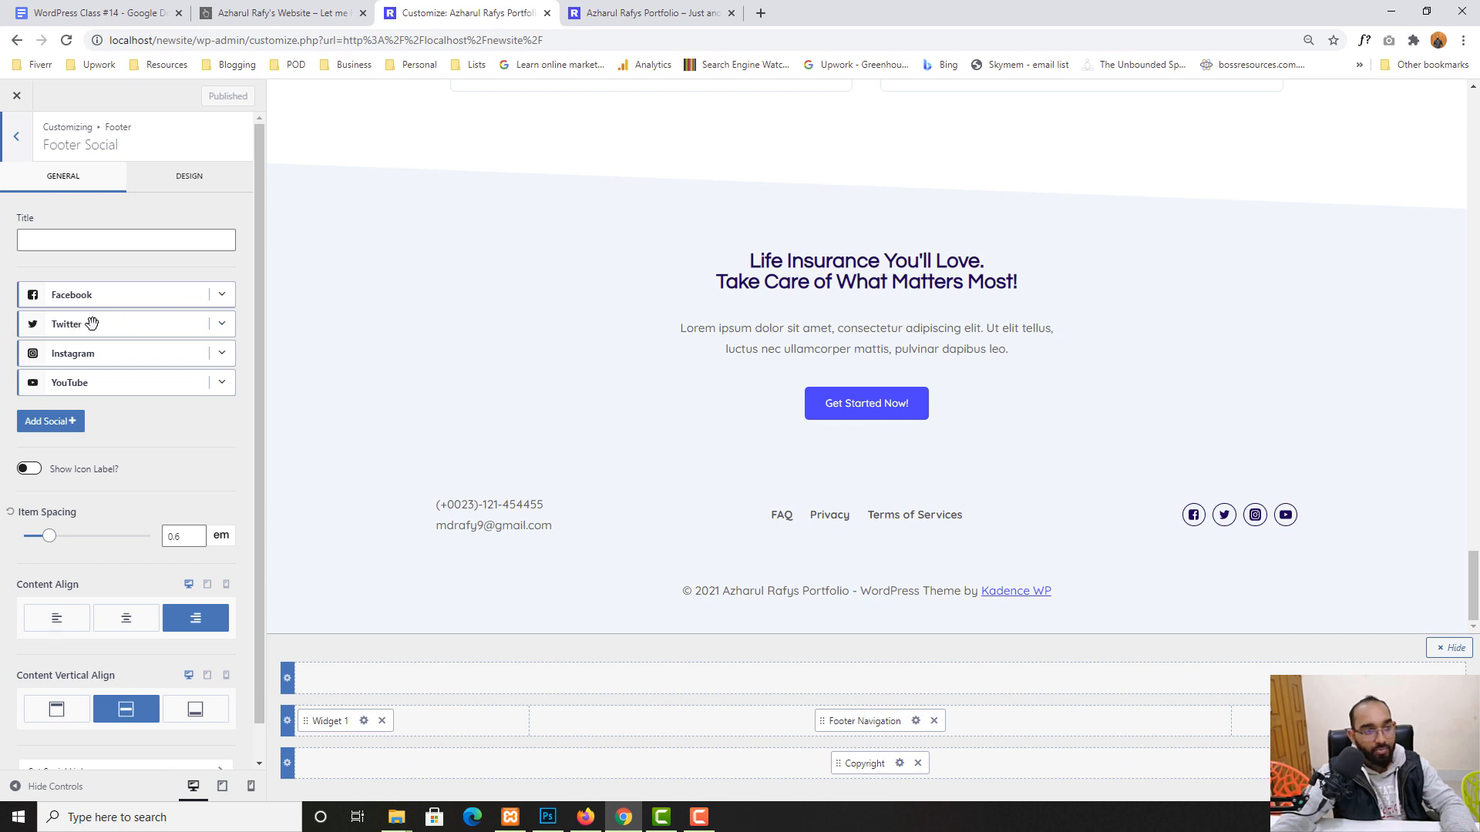
pyautogui.click(221, 324)
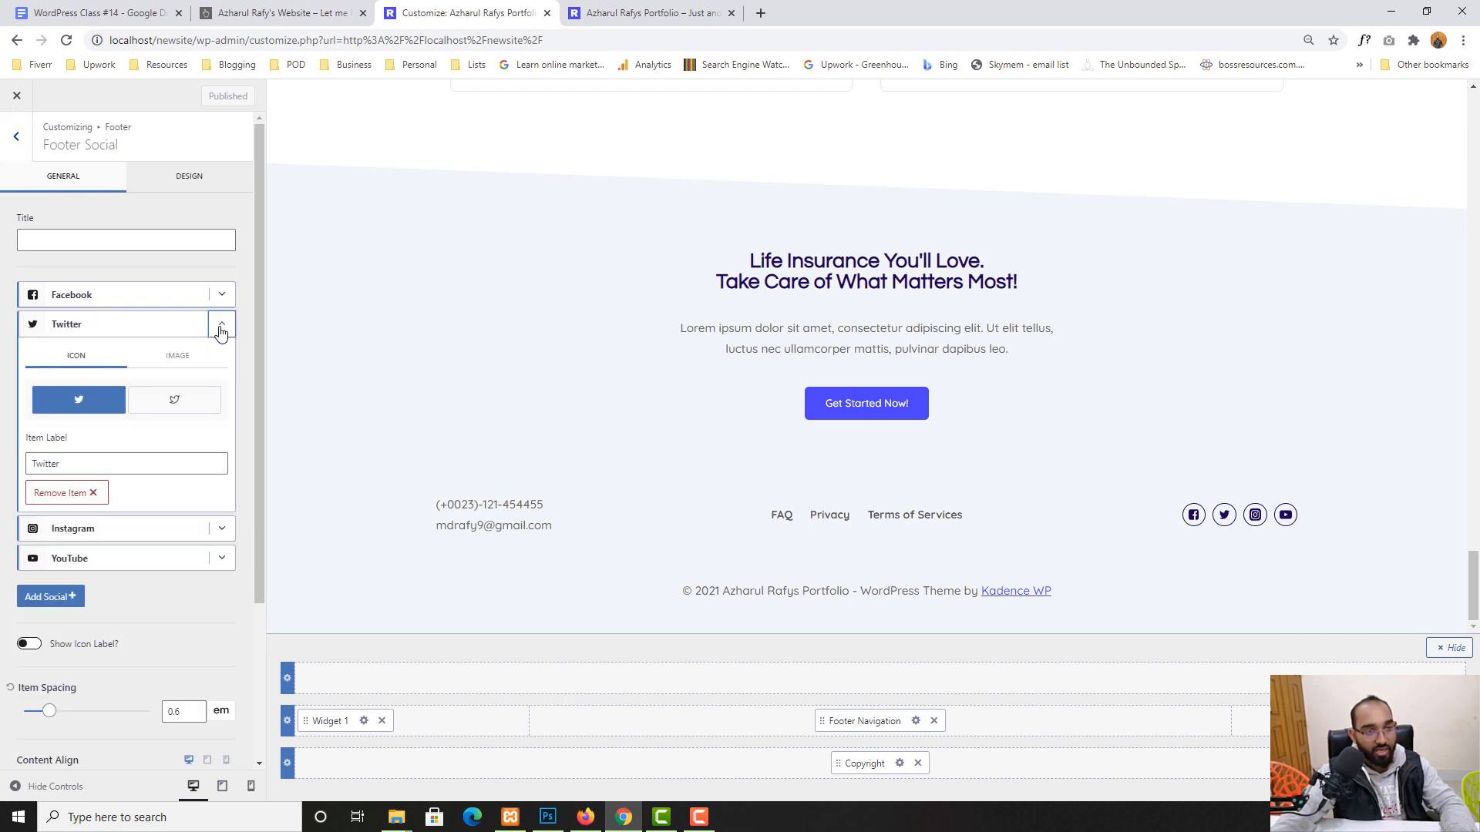
pyautogui.click(50, 493)
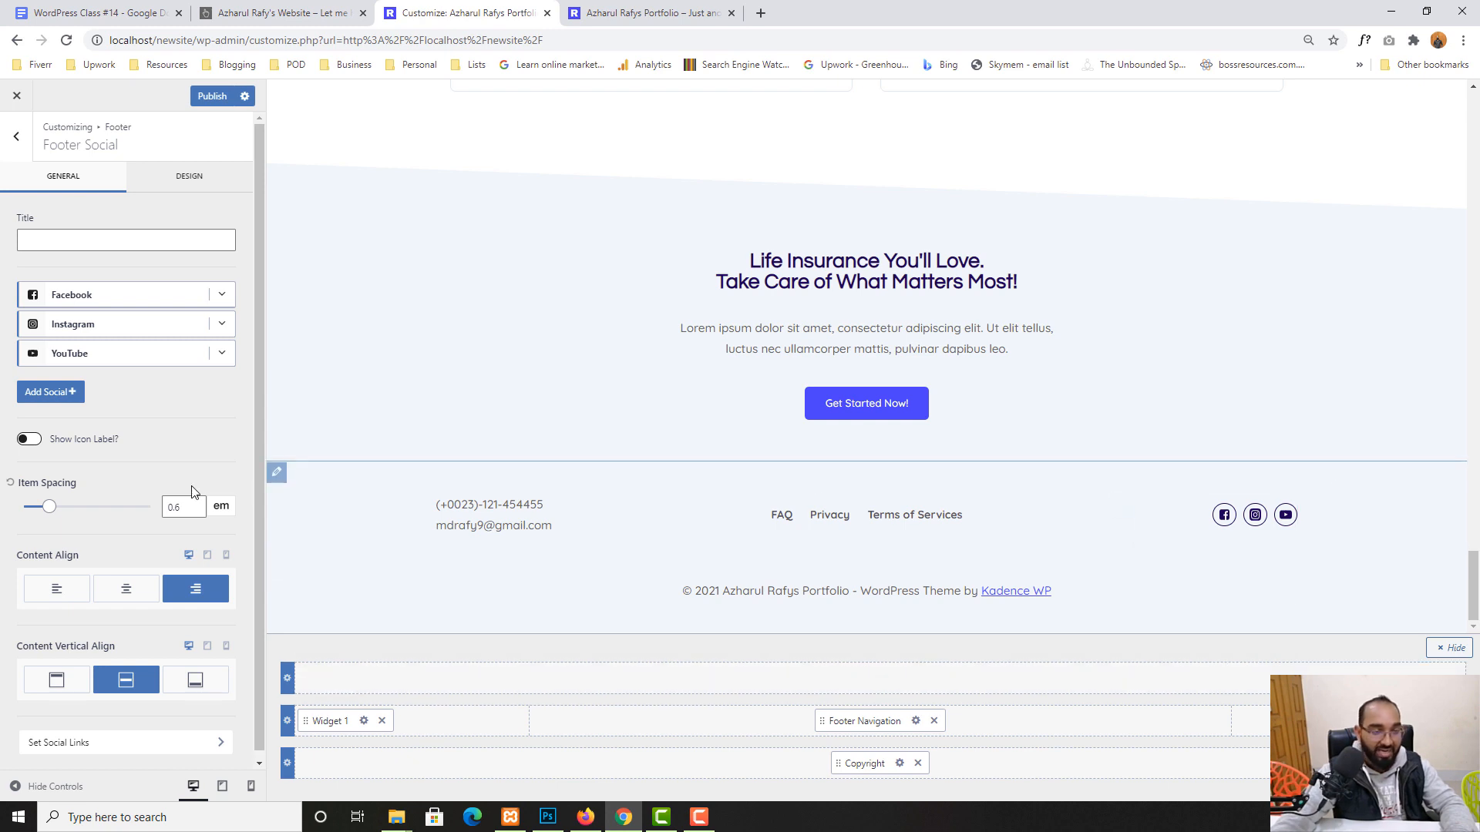
# - Add LinkedIn to the footer social icons and open the Social Links settings
pyautogui.click(34, 394)
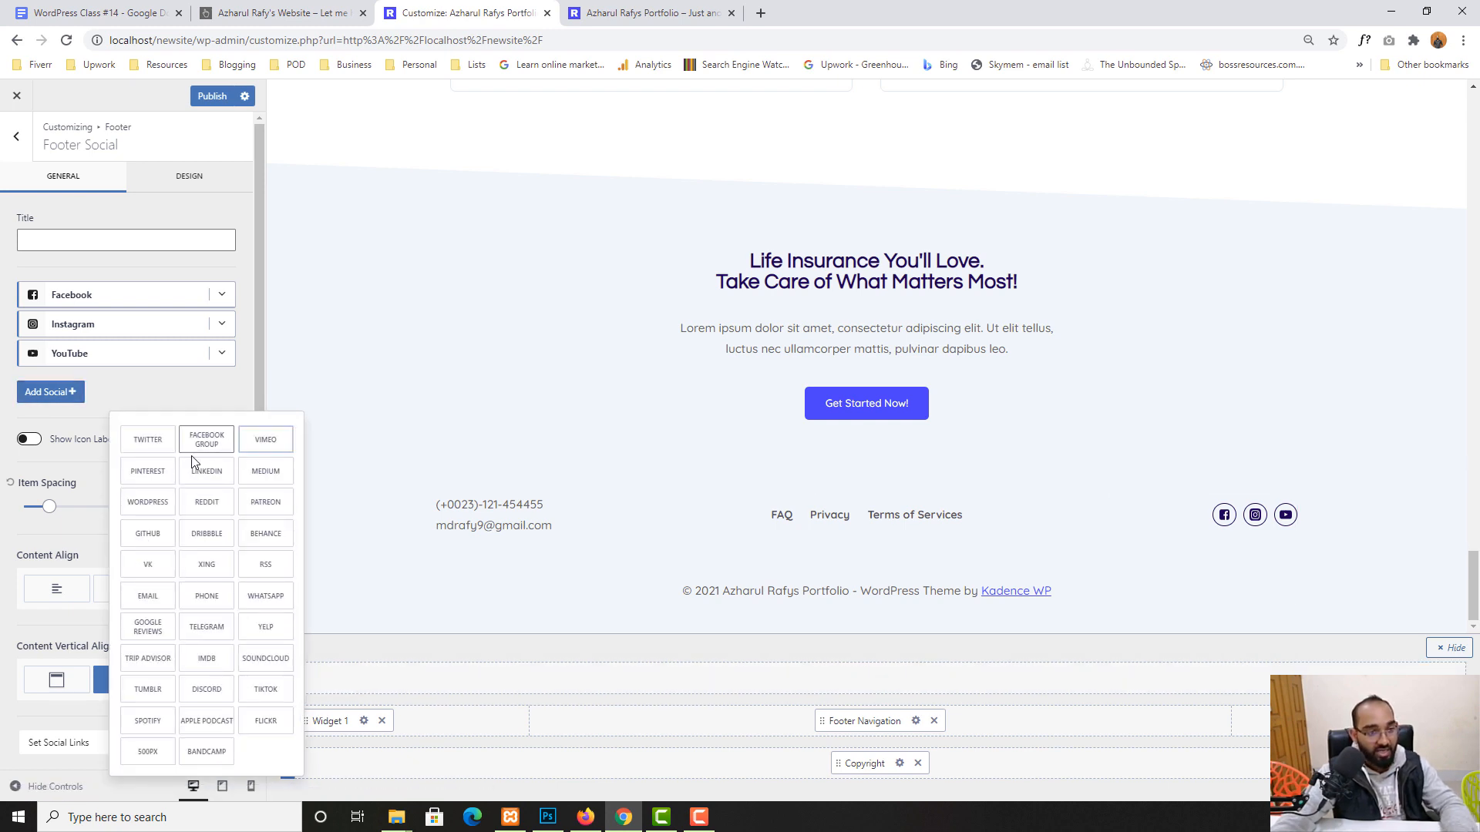
pyautogui.click(206, 472)
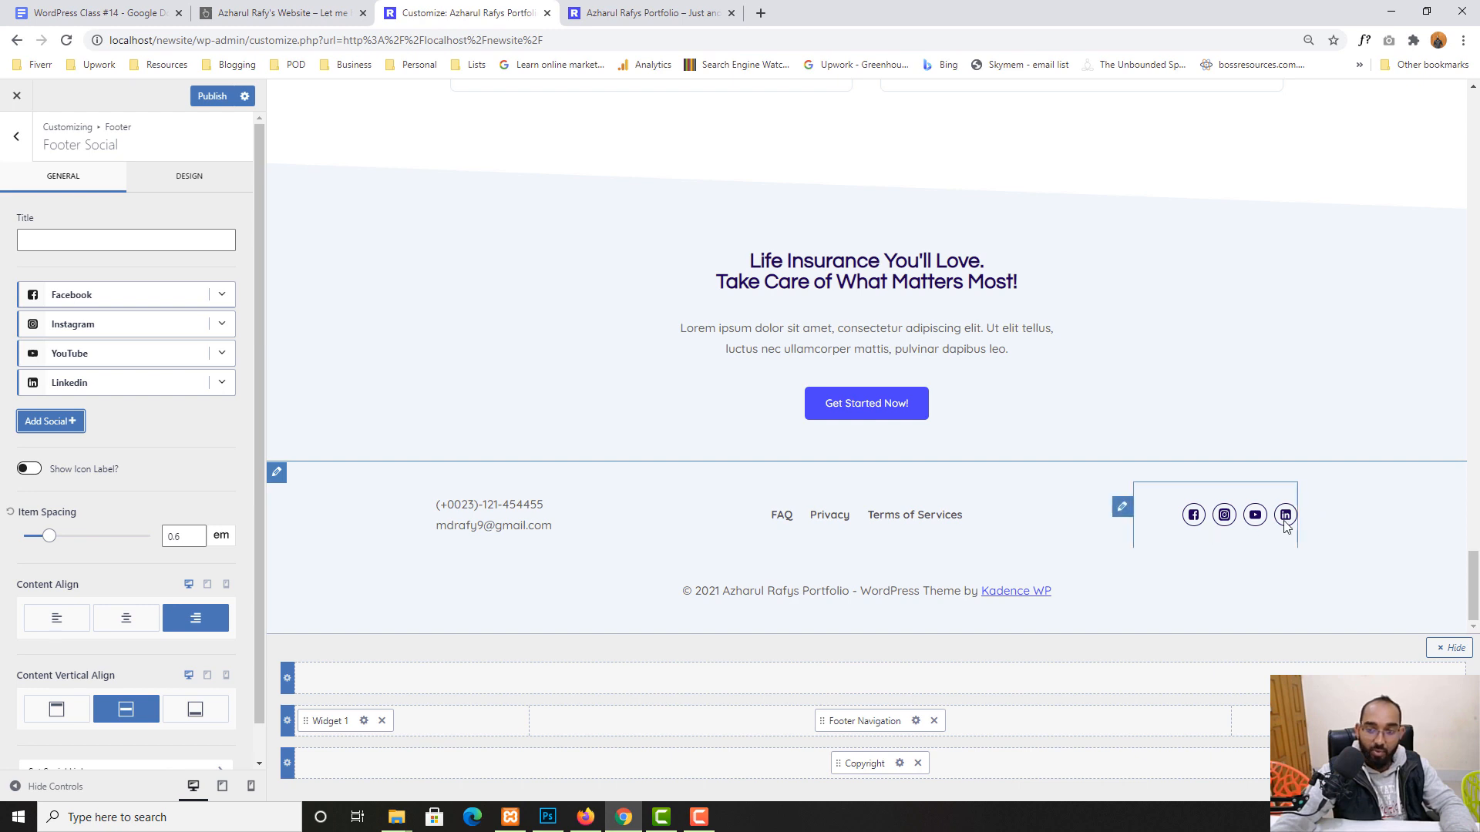
pyautogui.scroll(-1, 62, 609)
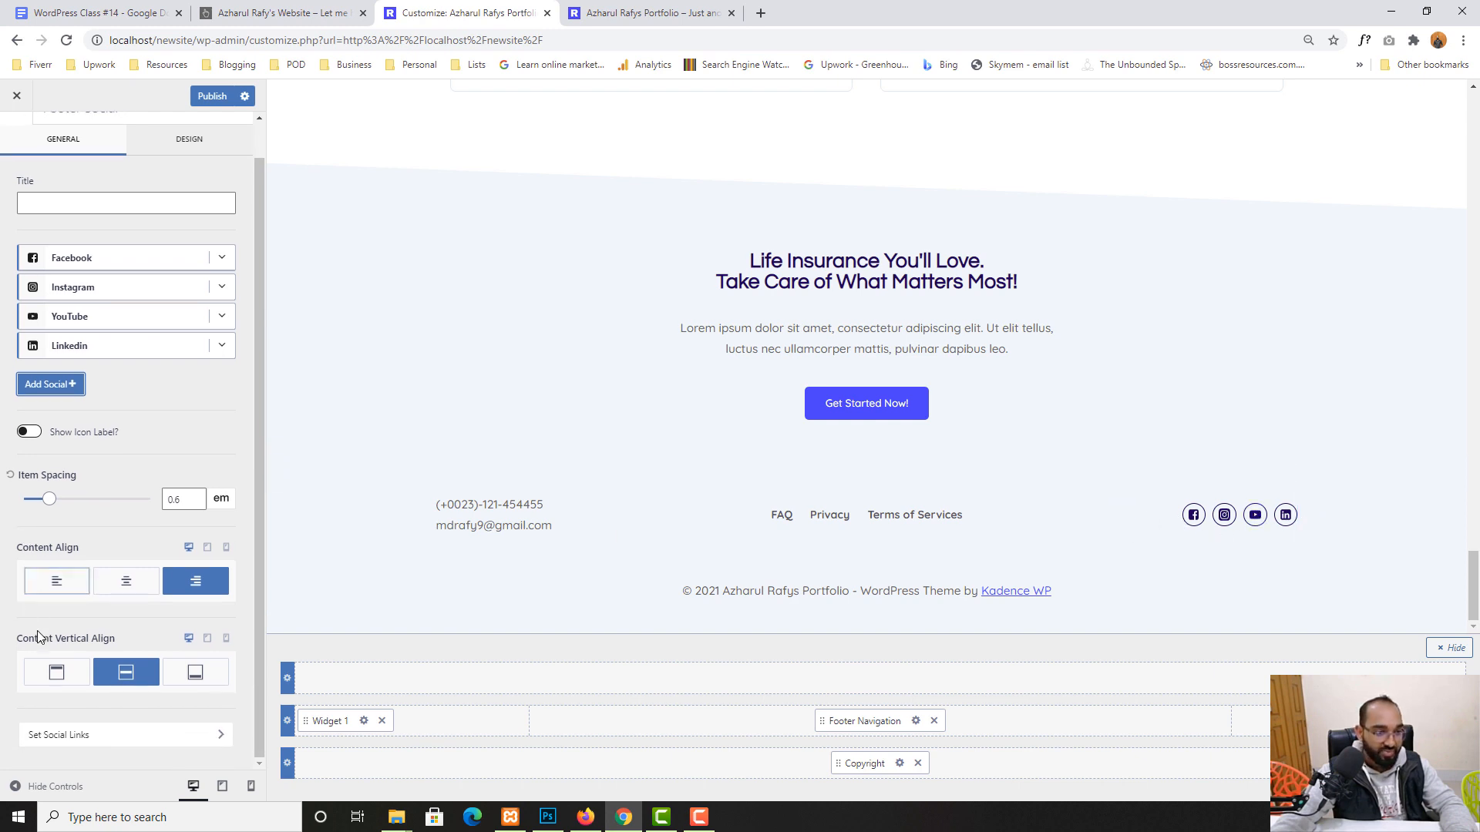
pyautogui.click(74, 741)
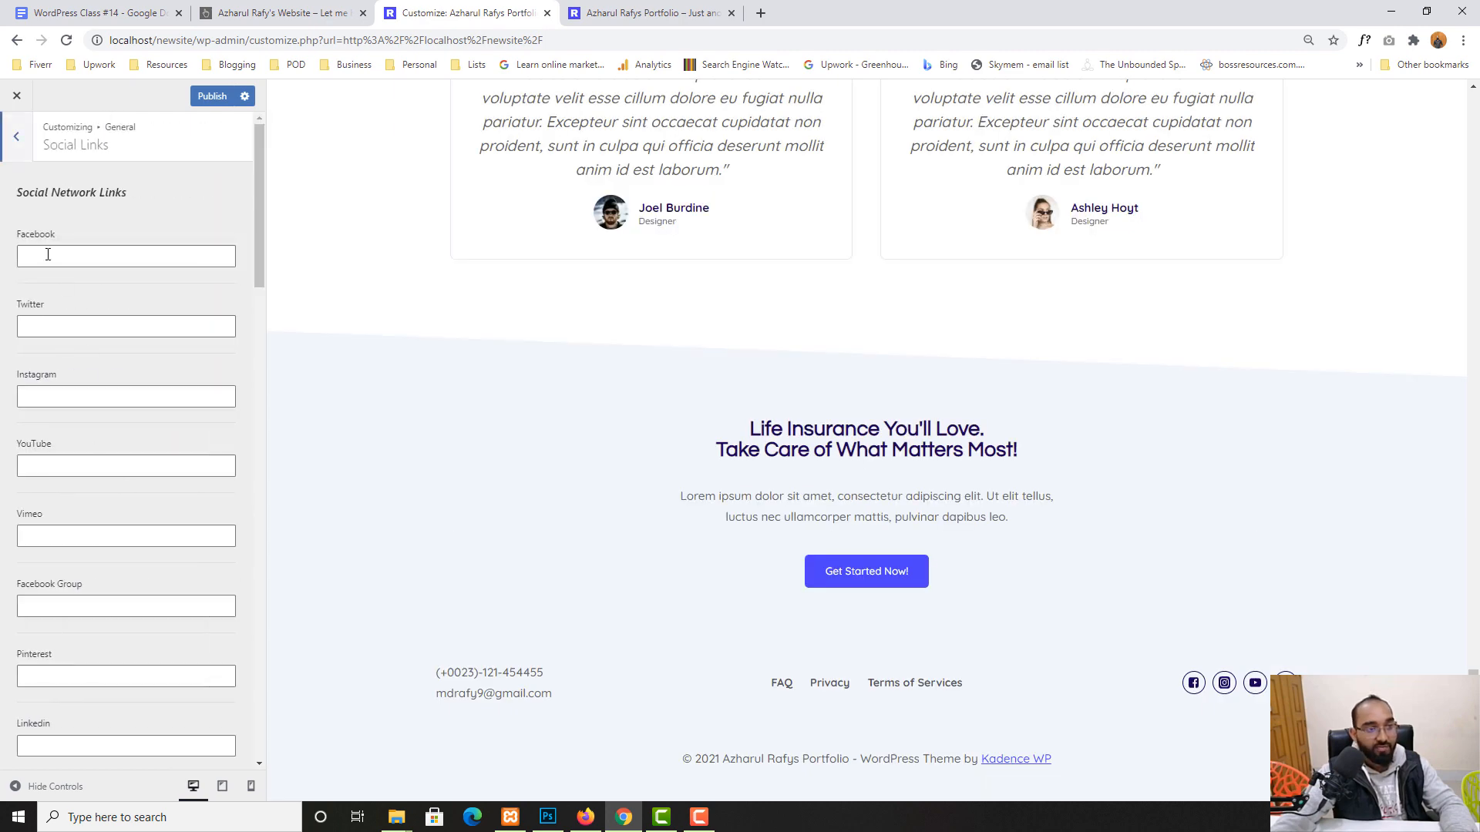
# - Copy the Facebook profile address from a new tab into the Facebook link field
pyautogui.click(48, 254)
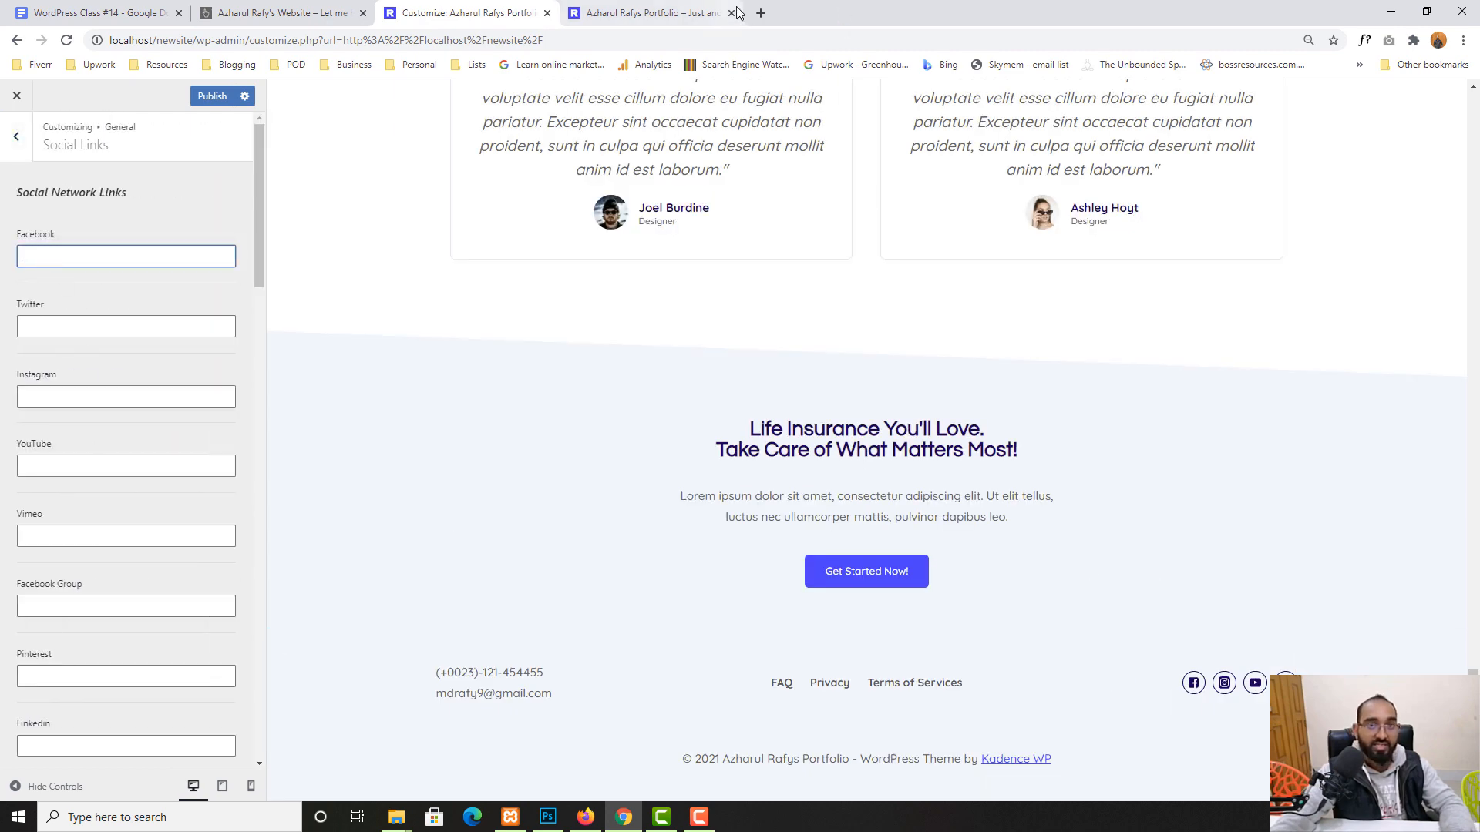
pyautogui.click(761, 13)
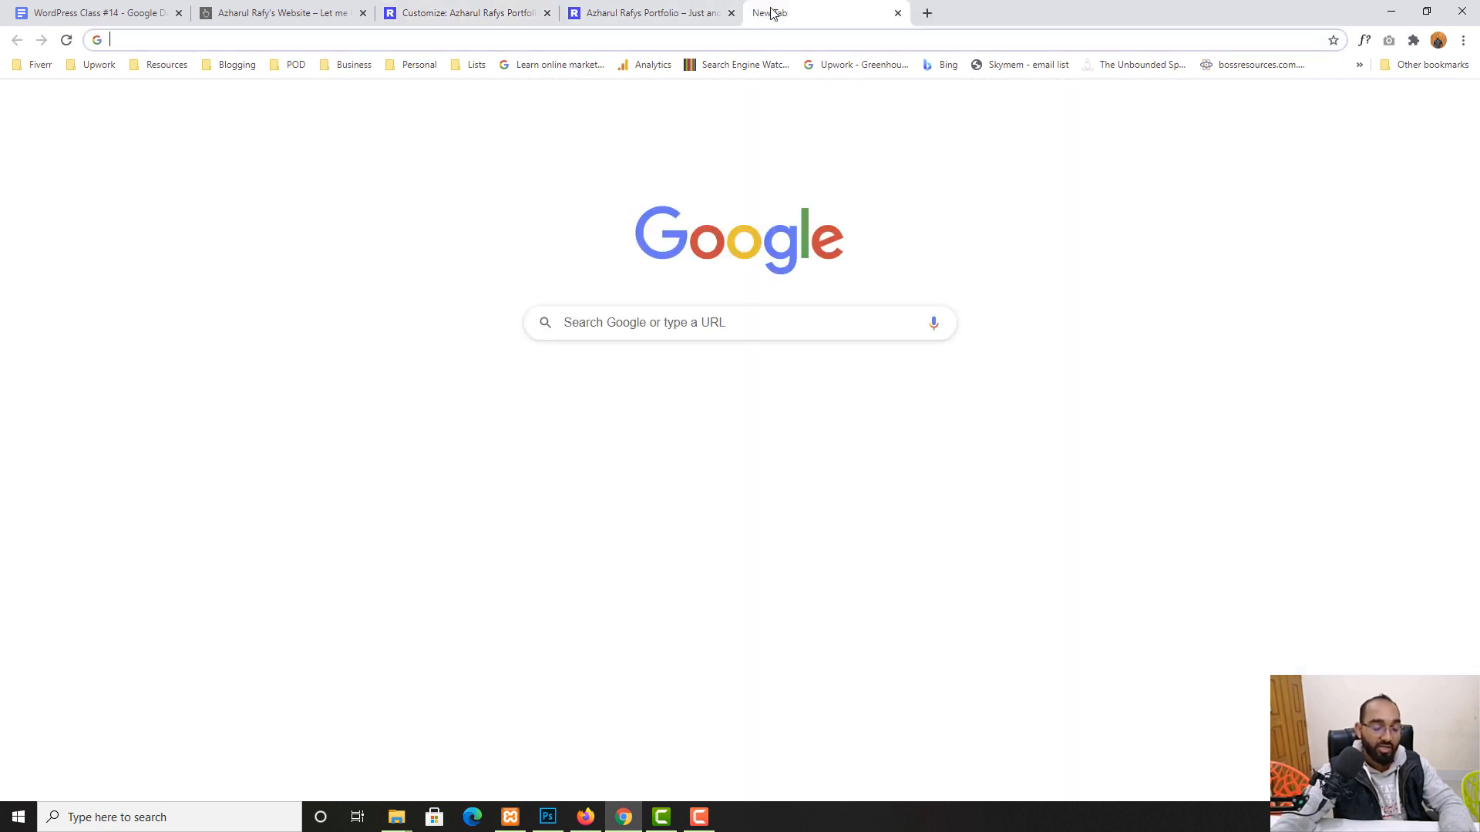
pyautogui.write('face')
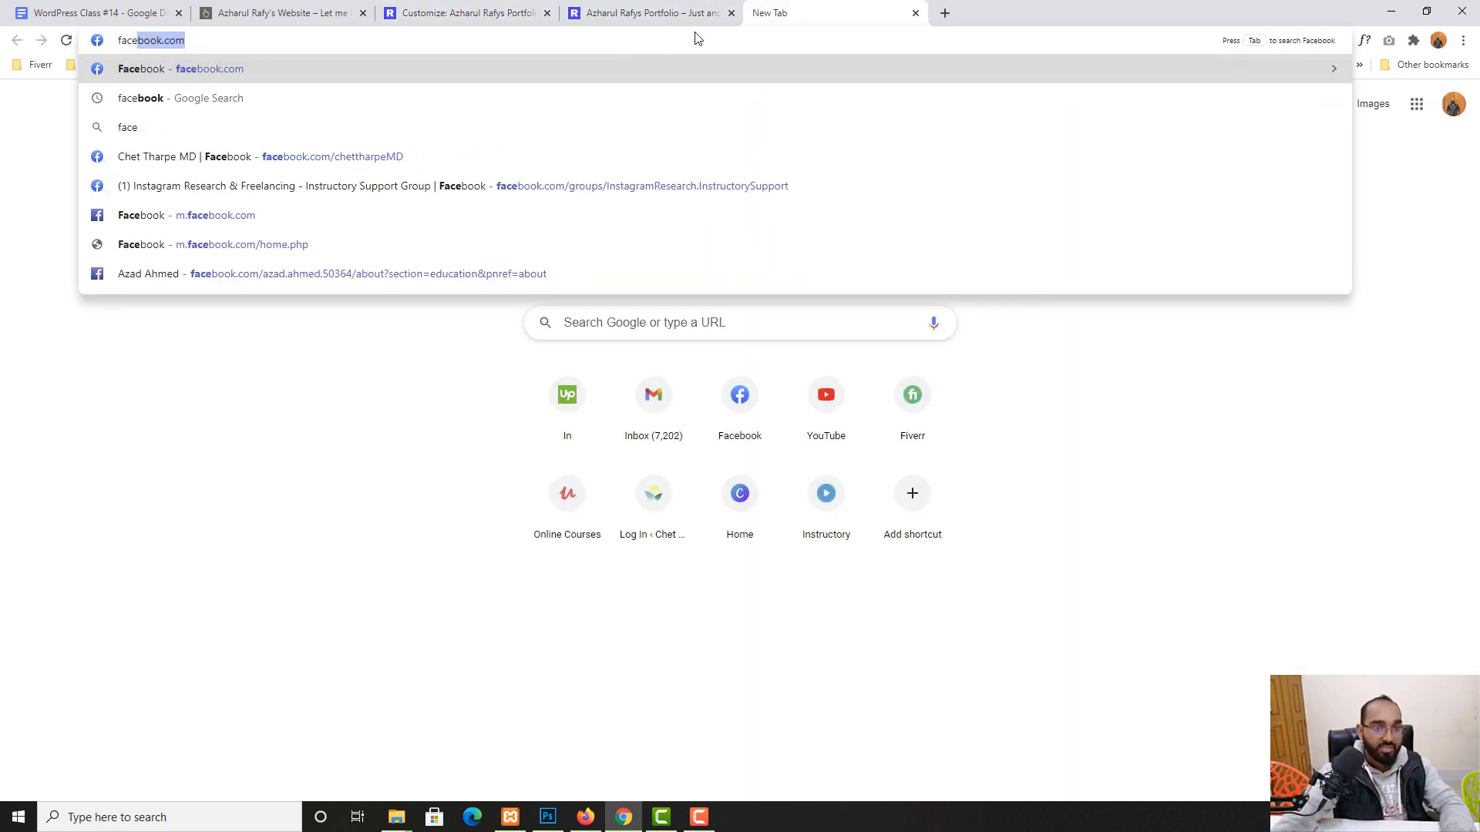
pyautogui.click(266, 47)
pyautogui.write('/azharulrafy')
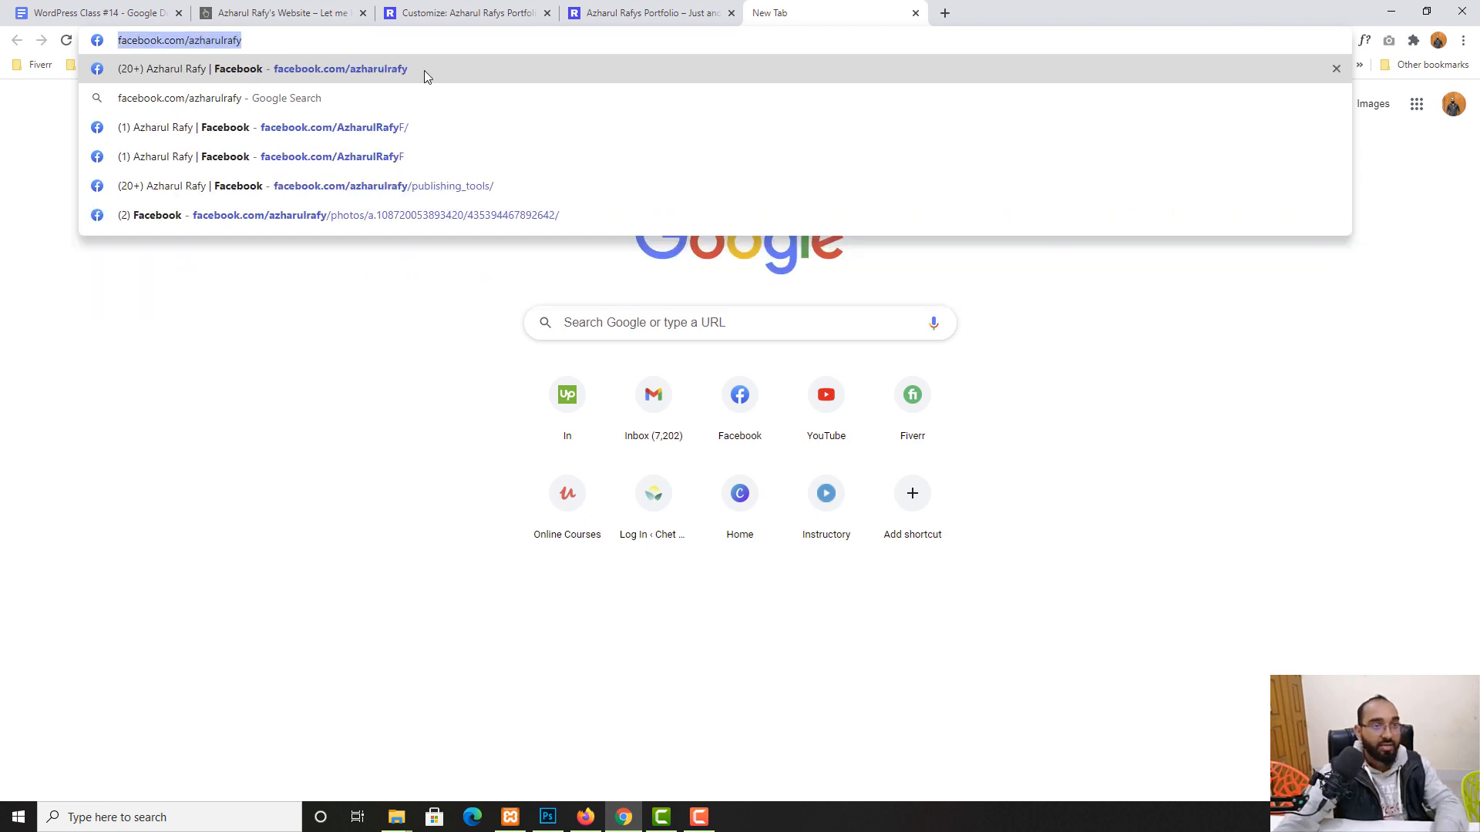
pyautogui.hotkey('ctrl', 'c')
pyautogui.click(462, 13)
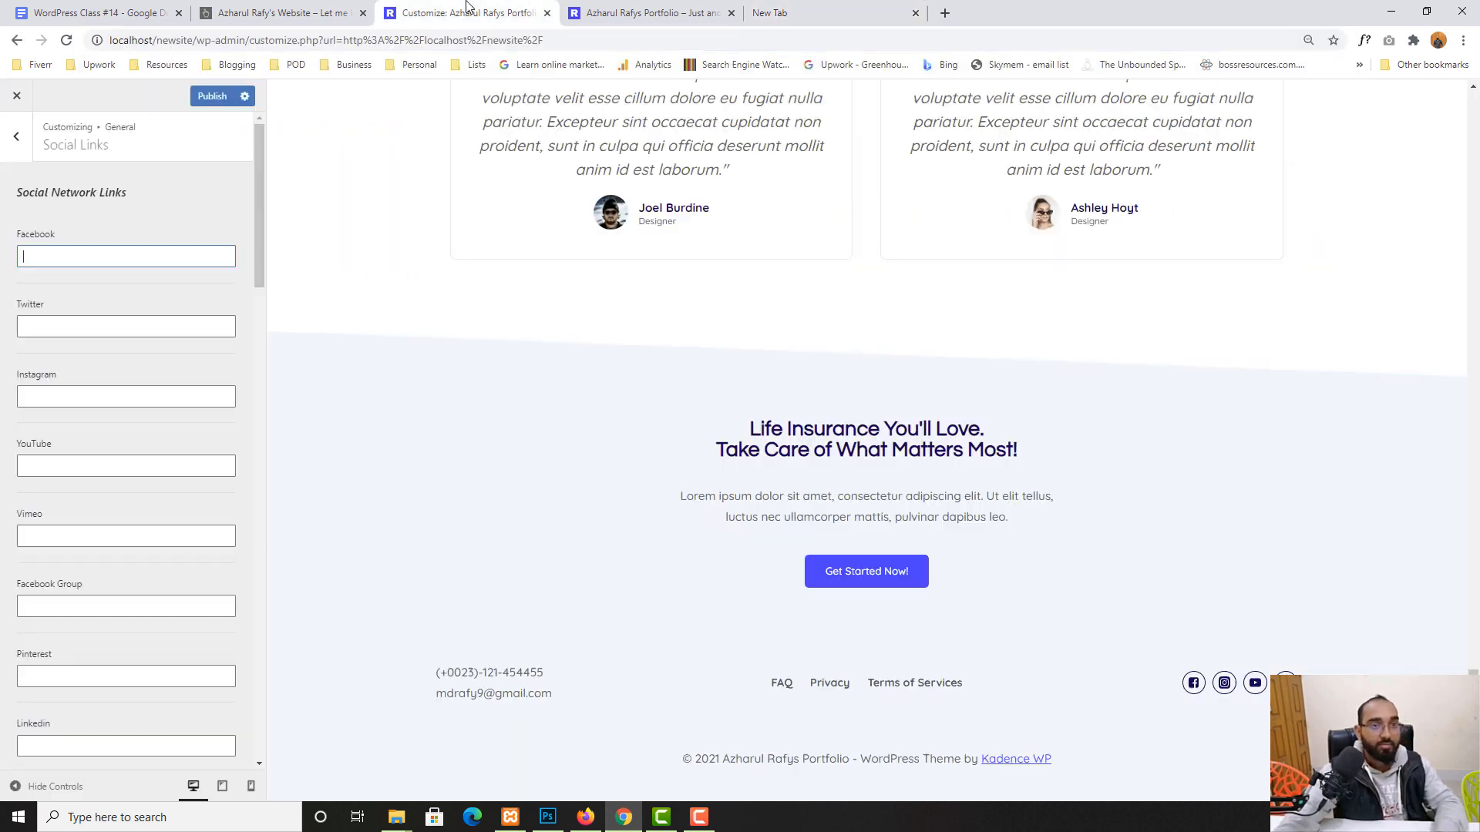
pyautogui.click(61, 257)
pyautogui.hotkey('ctrl', 'v')
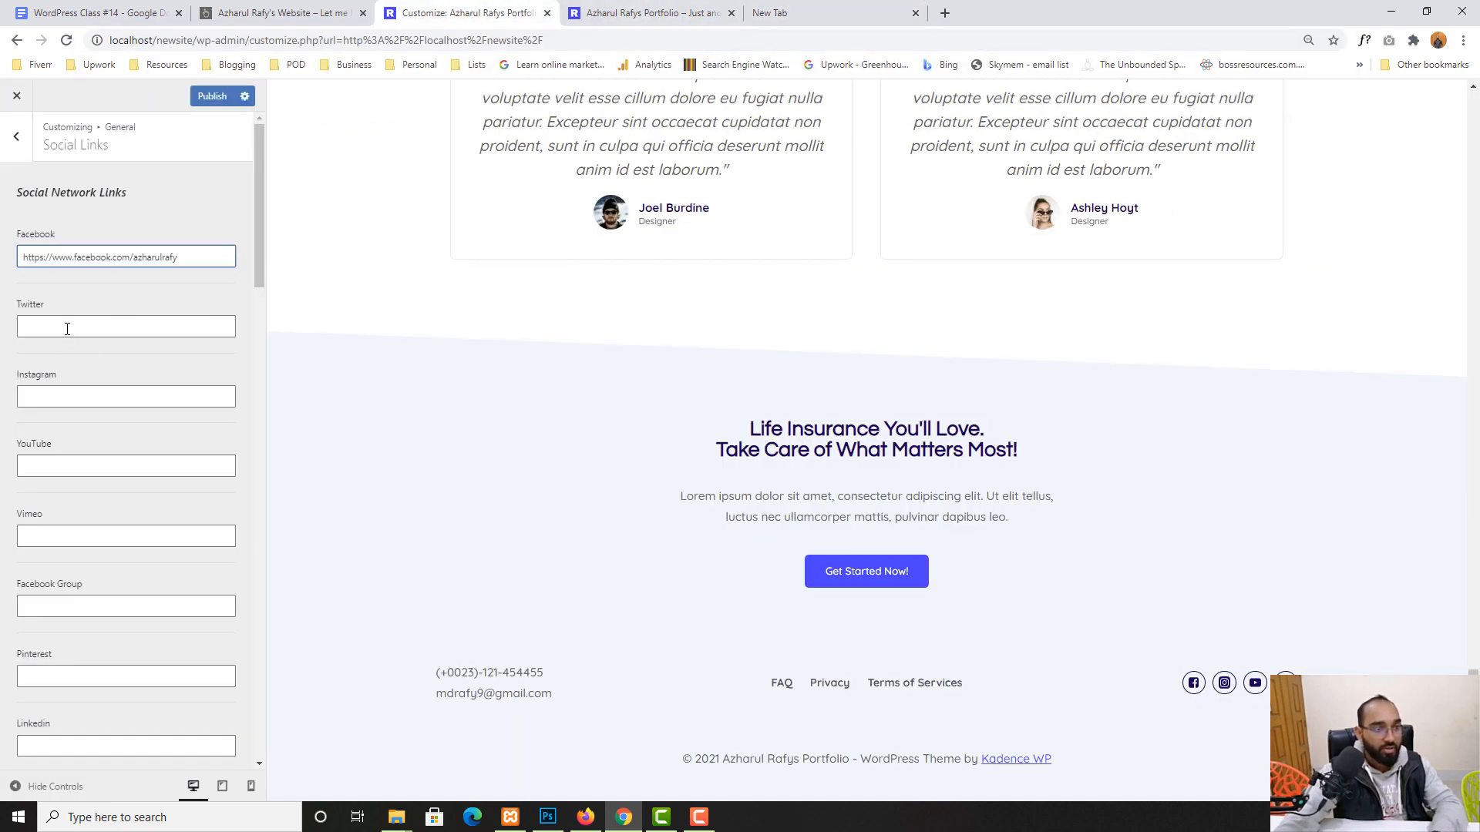
# - Paste the address into the Instagram field, change 'facebook' to 'instagram', and publish
pyautogui.click(81, 395)
pyautogui.hotkey('ctrl', 'v')
pyautogui.doubleClick(105, 395)
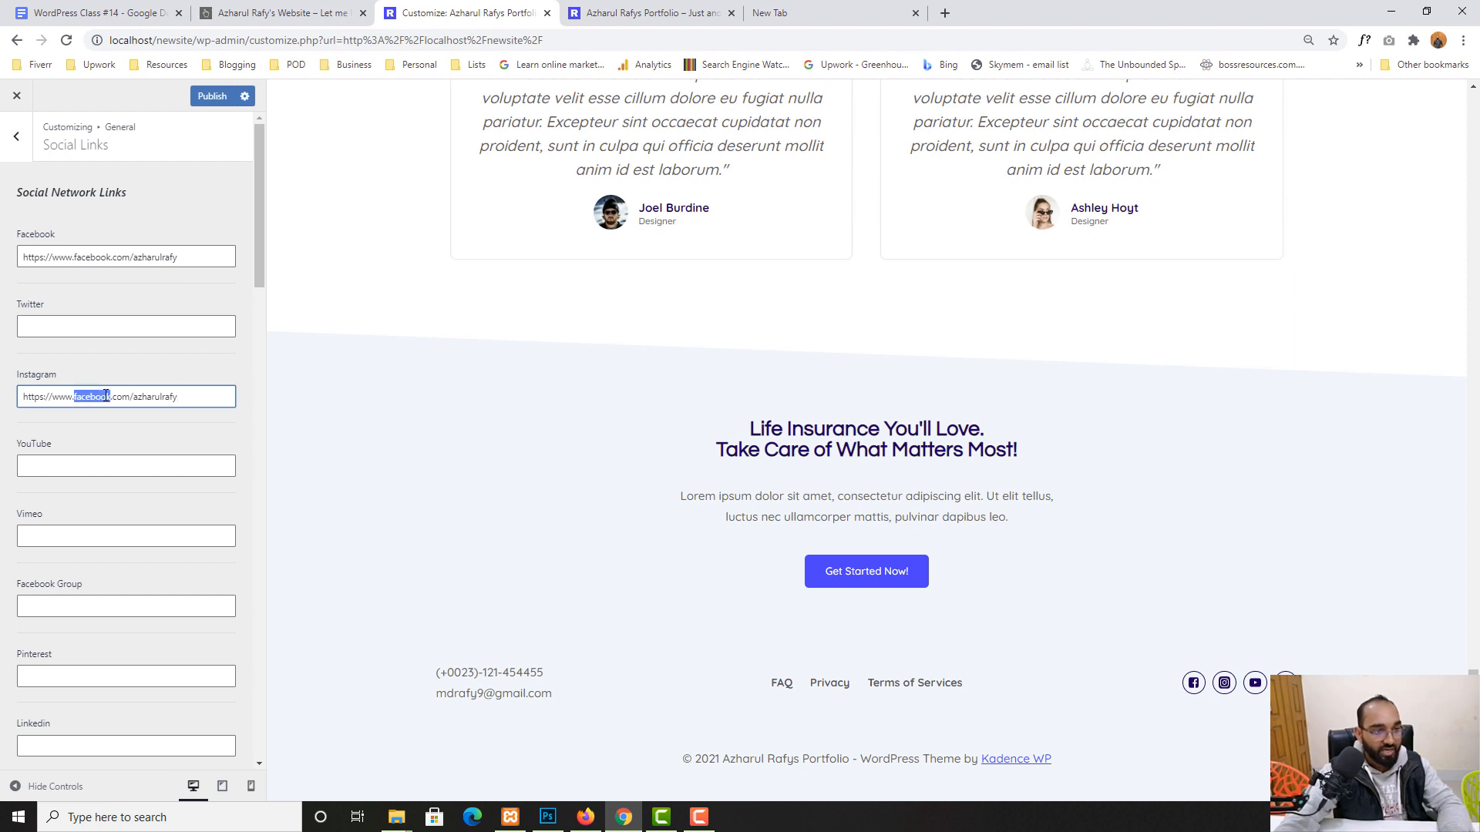
pyautogui.write('instagram')
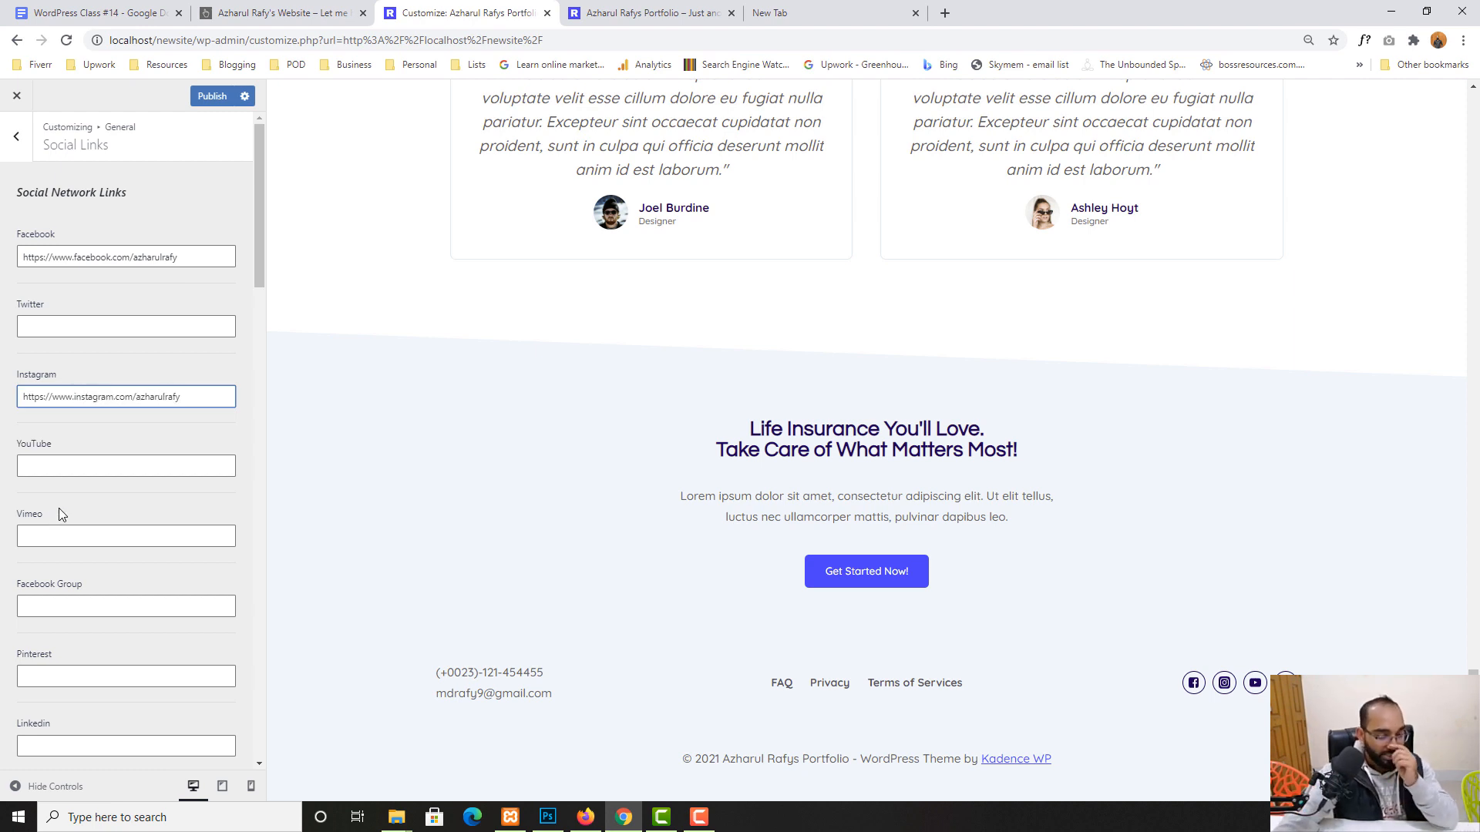
pyautogui.scroll(-15, 122, 632)
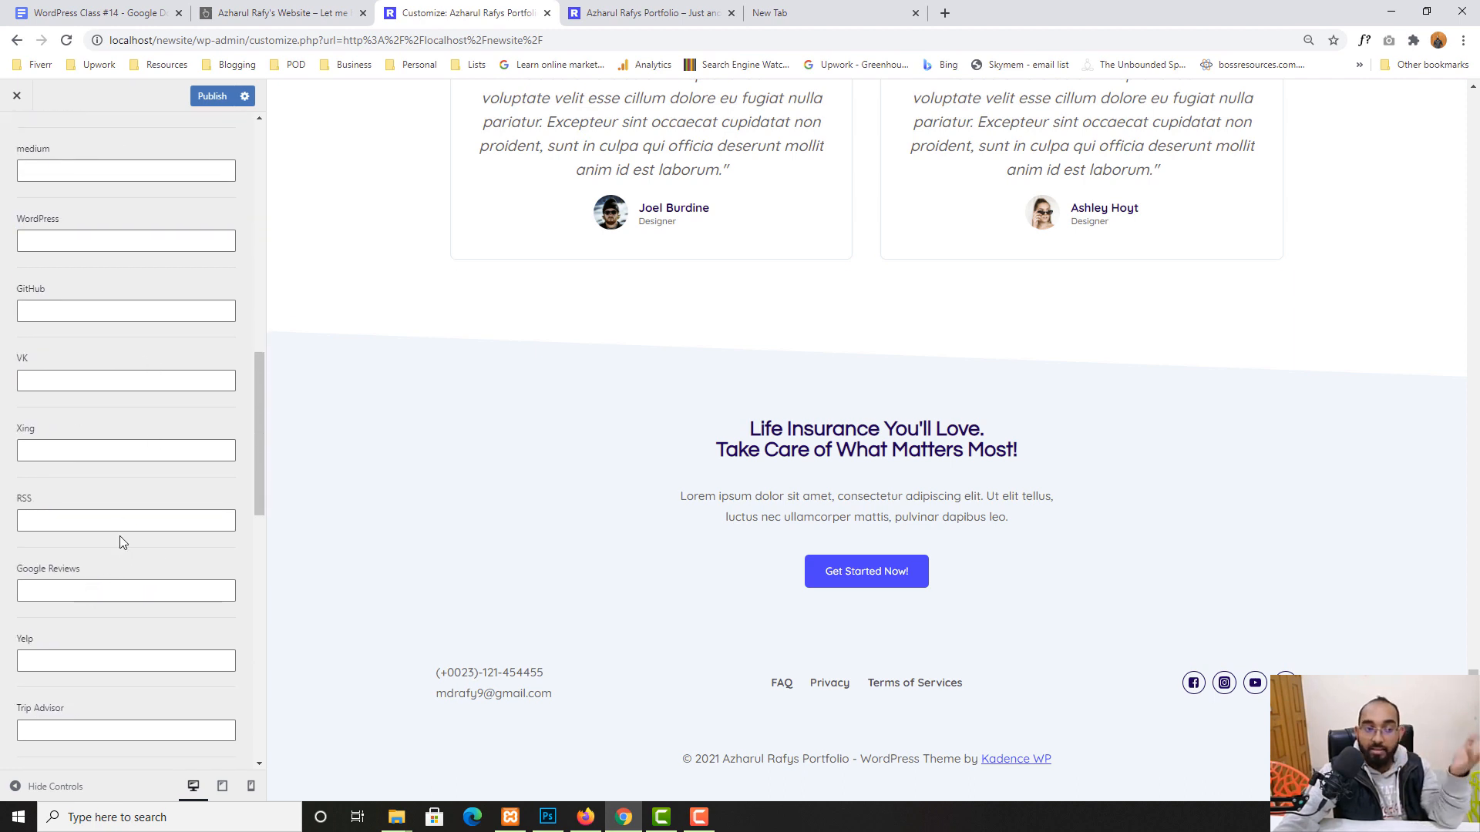
pyautogui.scroll(15, 99, 580)
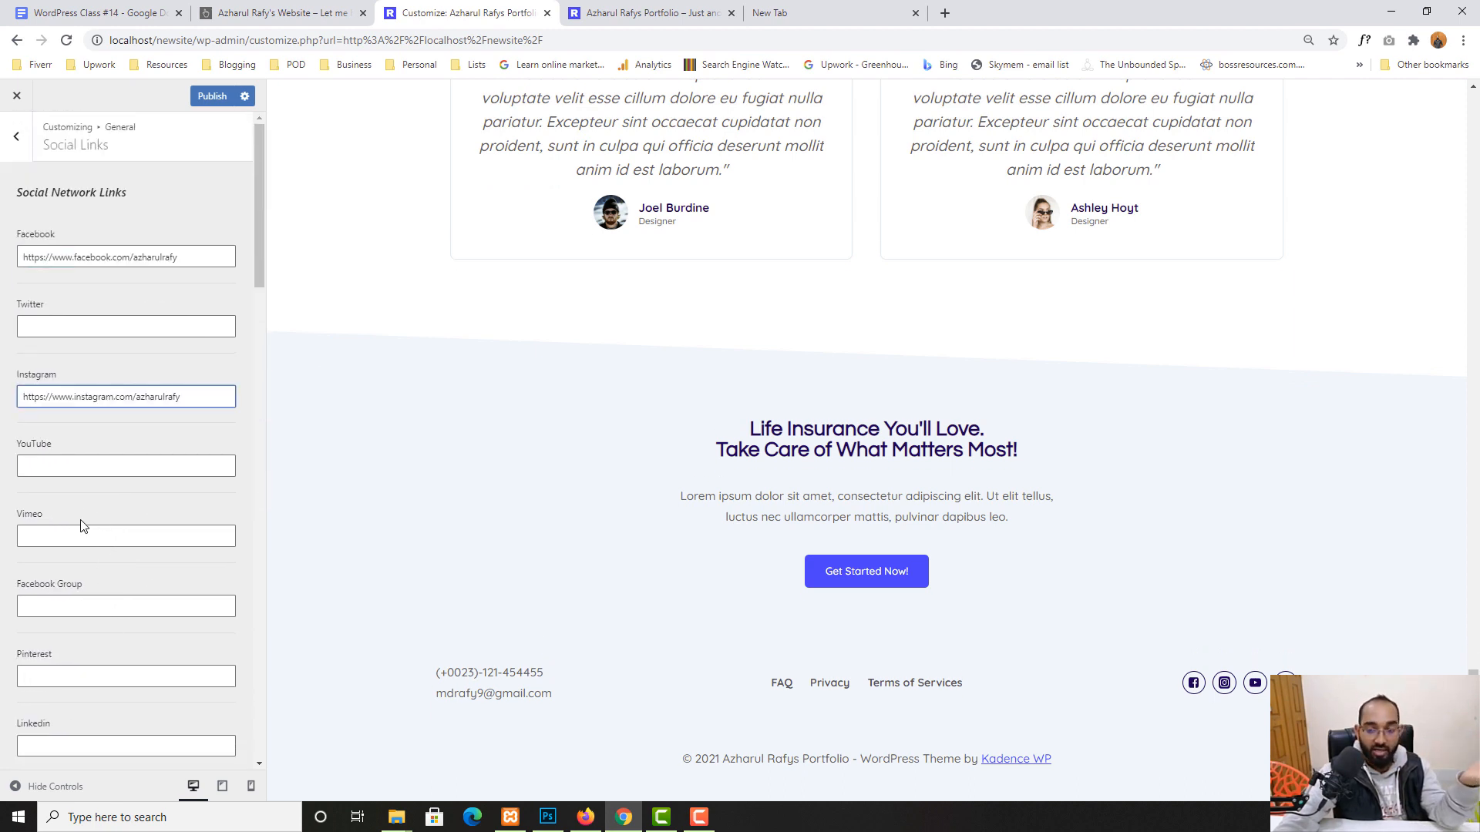
pyautogui.click(206, 102)
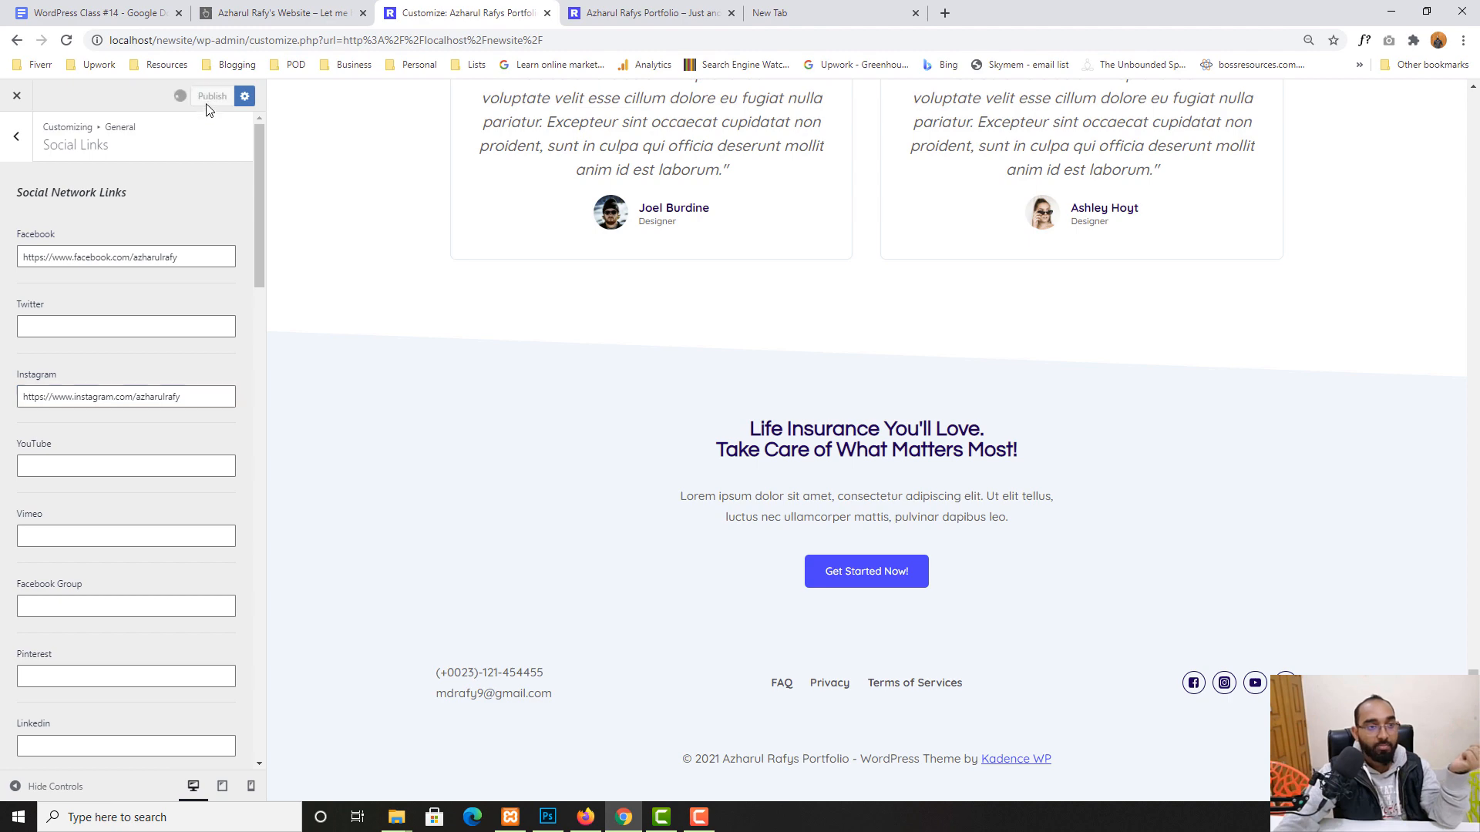
# - Reload the live site and open the footer Facebook and Instagram icon links
pyautogui.click(655, 13)
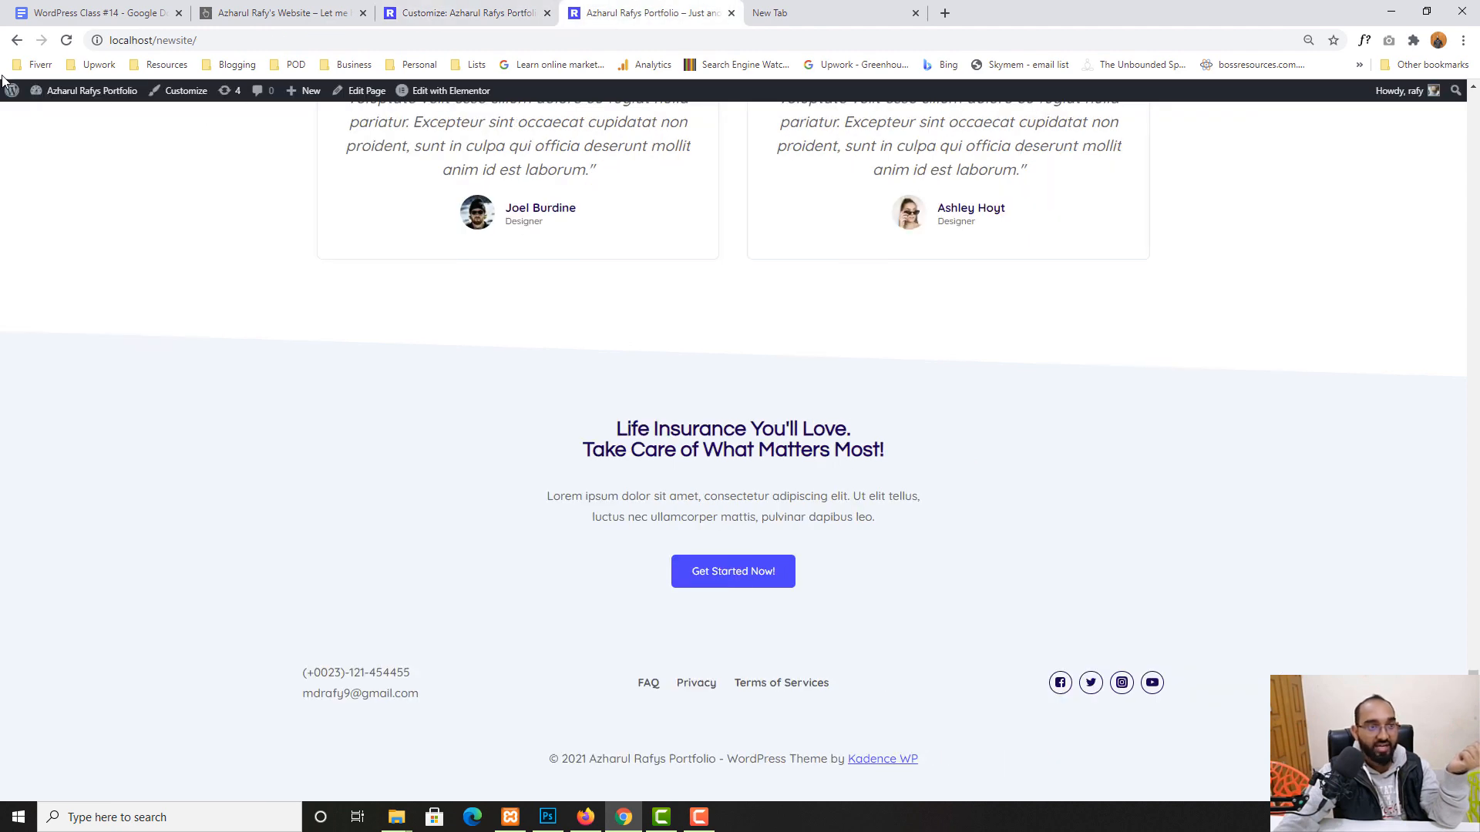
pyautogui.click(65, 40)
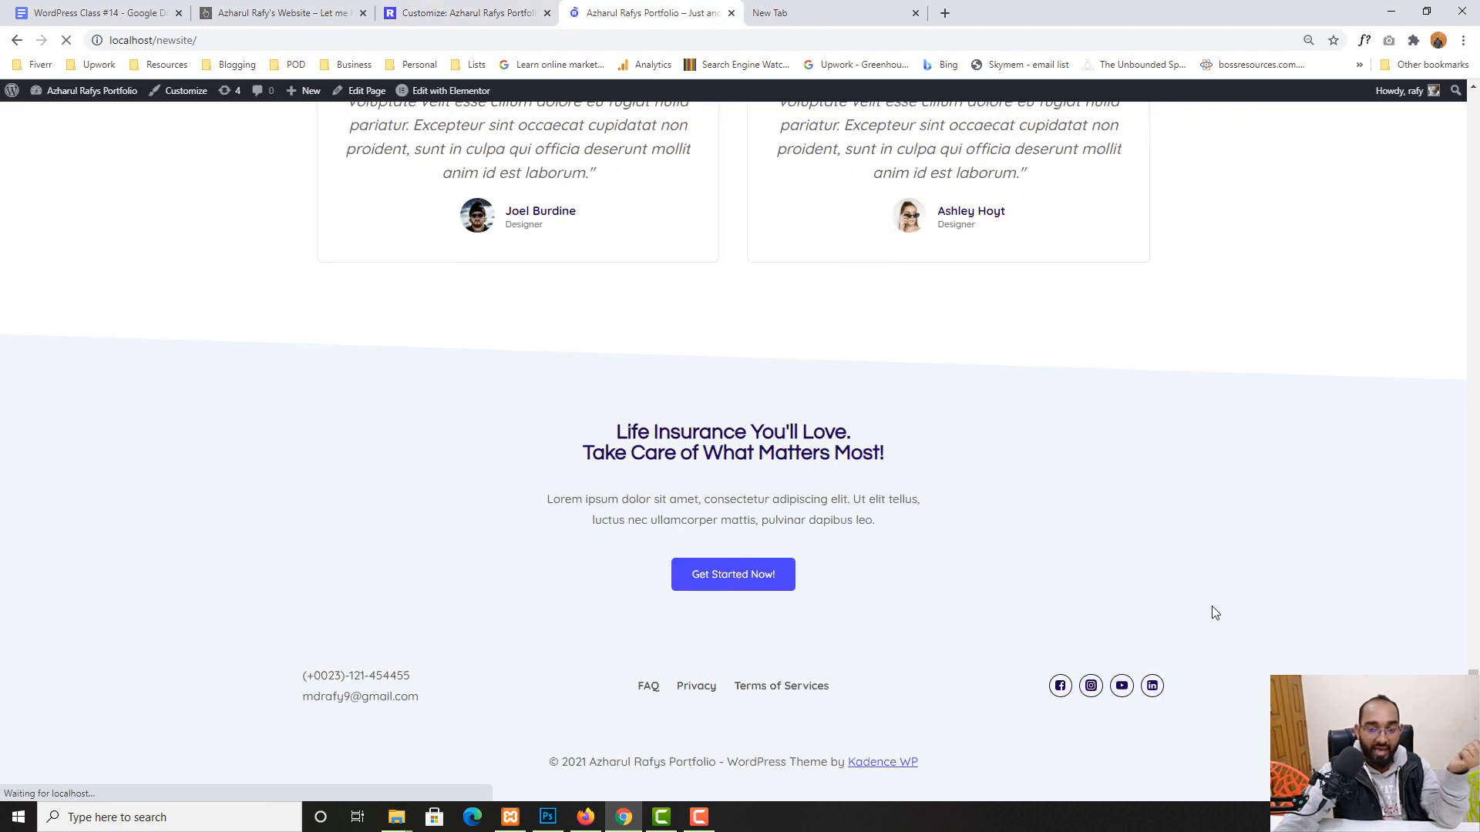
pyautogui.click(1059, 686)
pyautogui.hotkey('ctrl', 'shift', 'Tab')
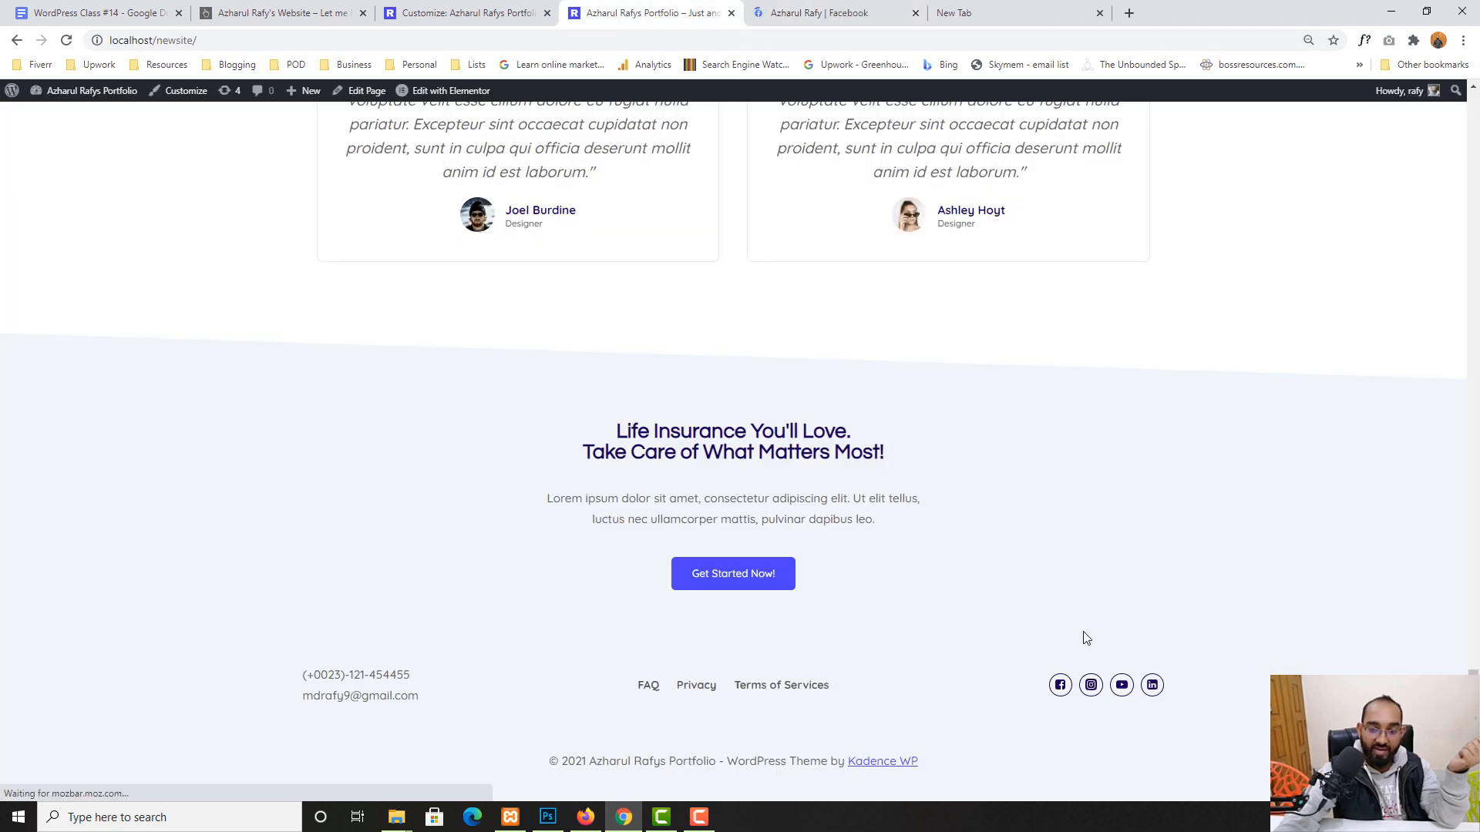
pyautogui.click(1092, 686)
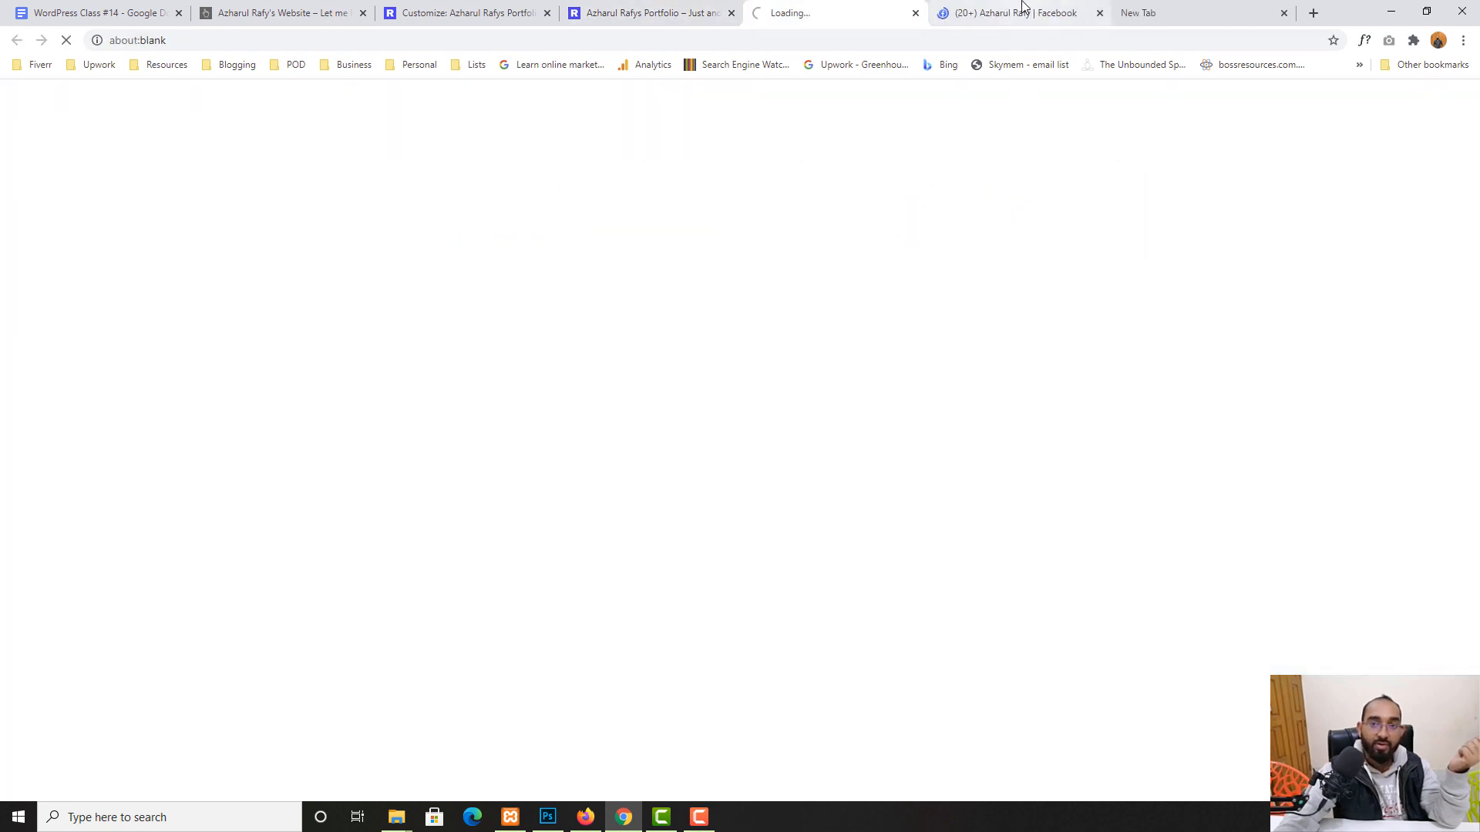
# - Check the opened Facebook profile page, then close the Facebook and Instagram tabs
pyautogui.click(1022, 12)
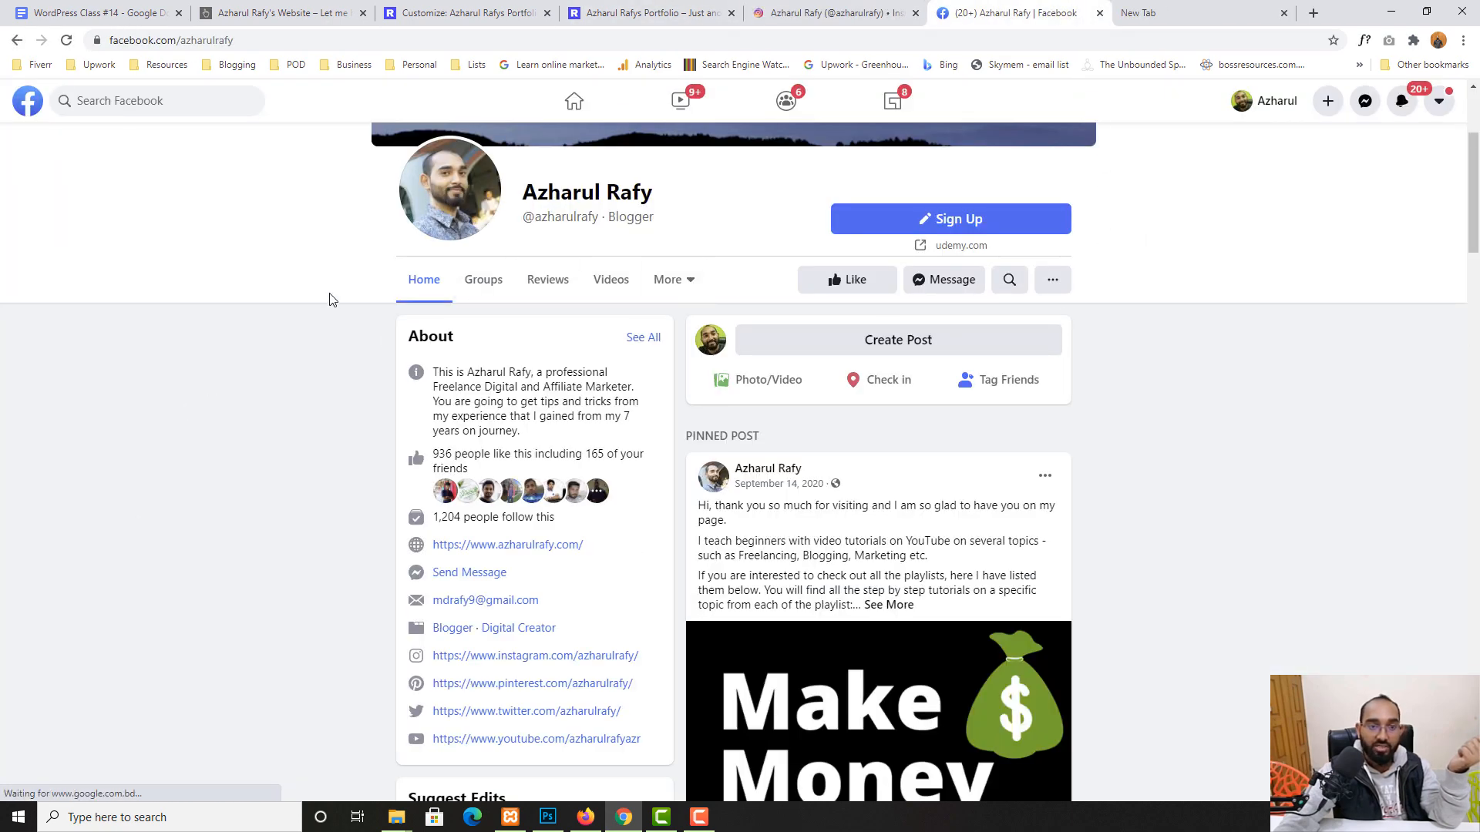
pyautogui.scroll(4, 331, 301)
pyautogui.scroll(-3, 21, 584)
pyautogui.scroll(-3, 21, 585)
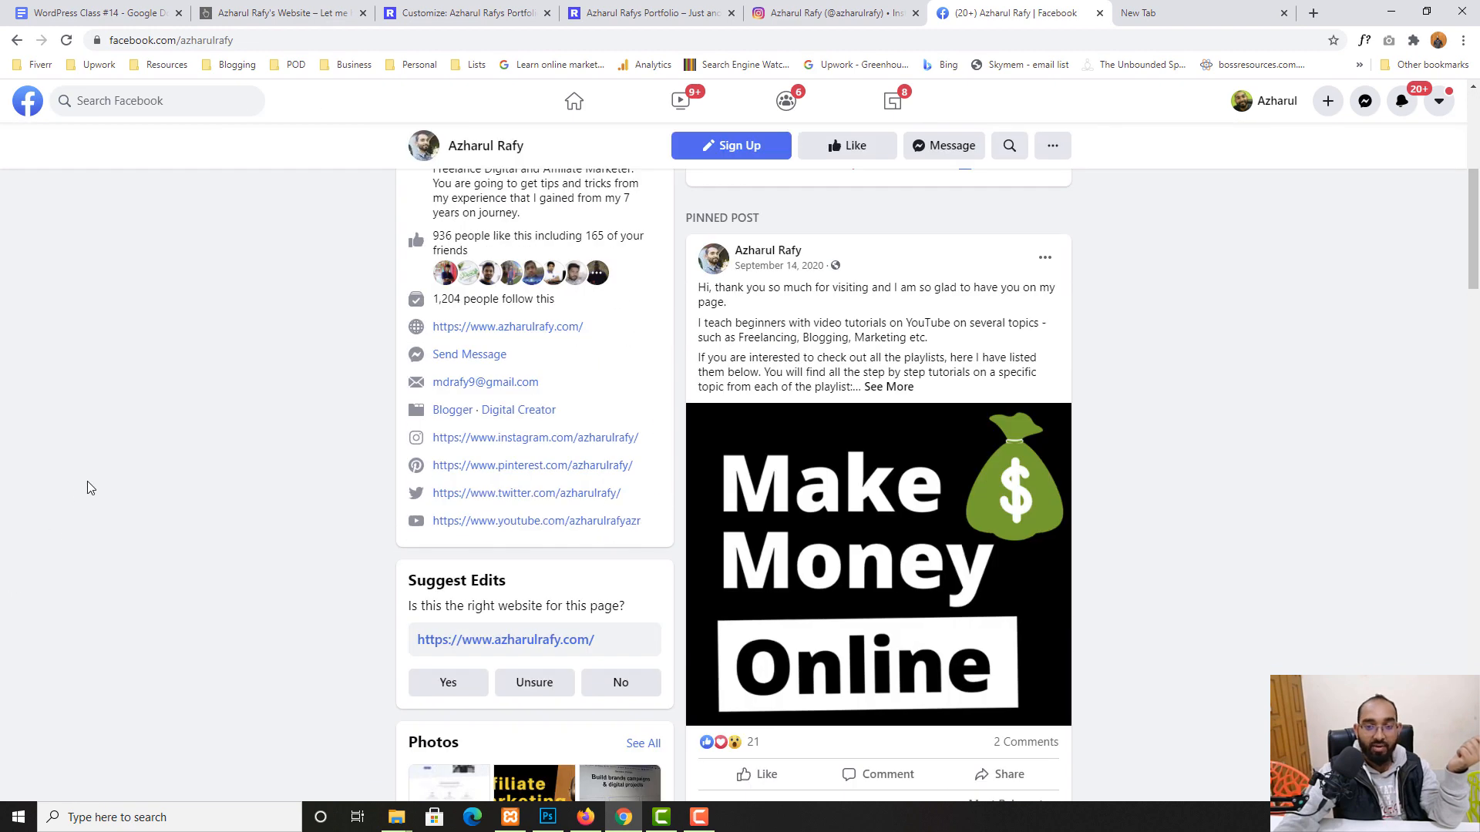
pyautogui.click(1099, 13)
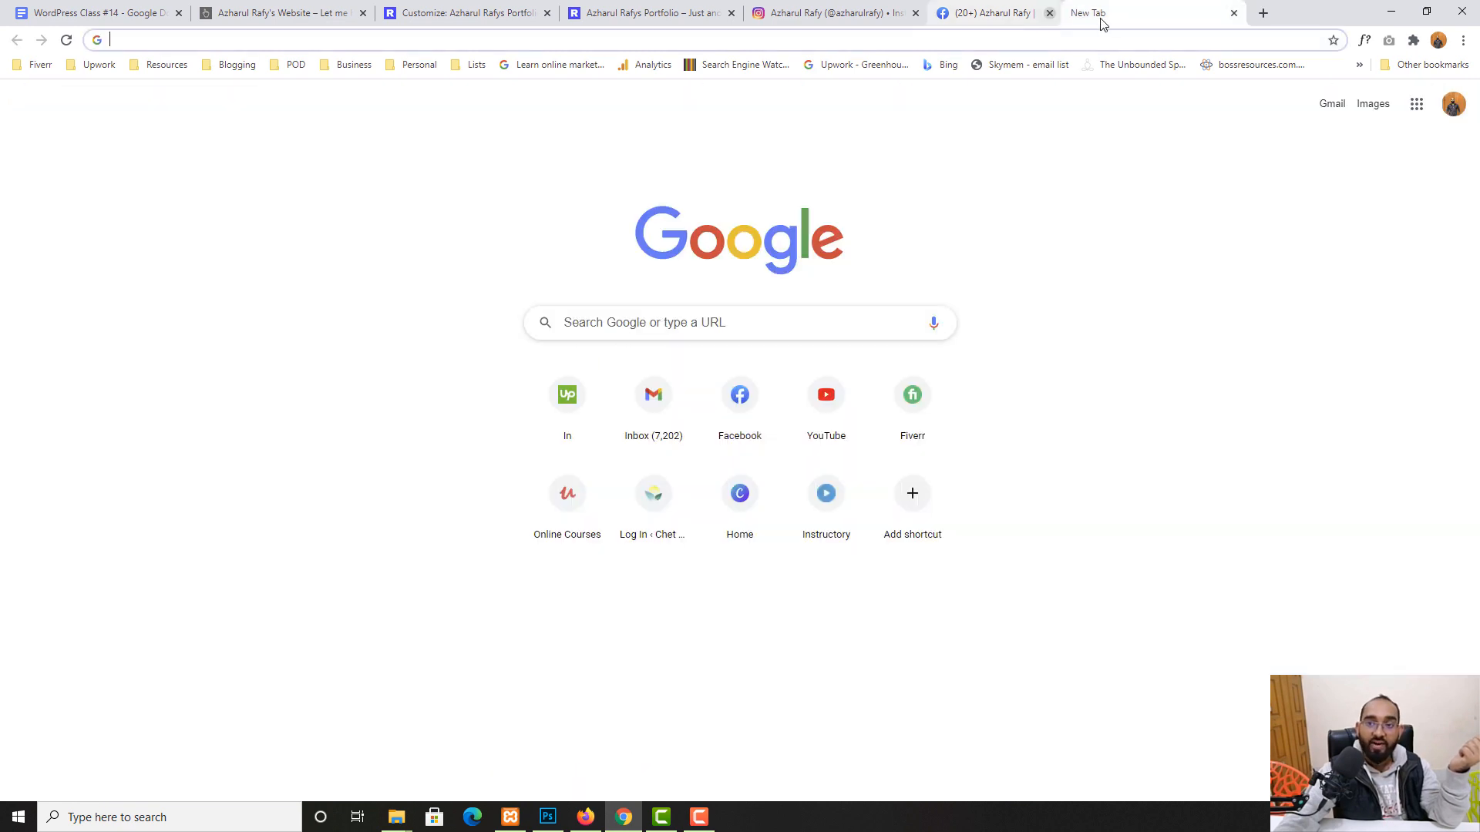
pyautogui.click(1099, 12)
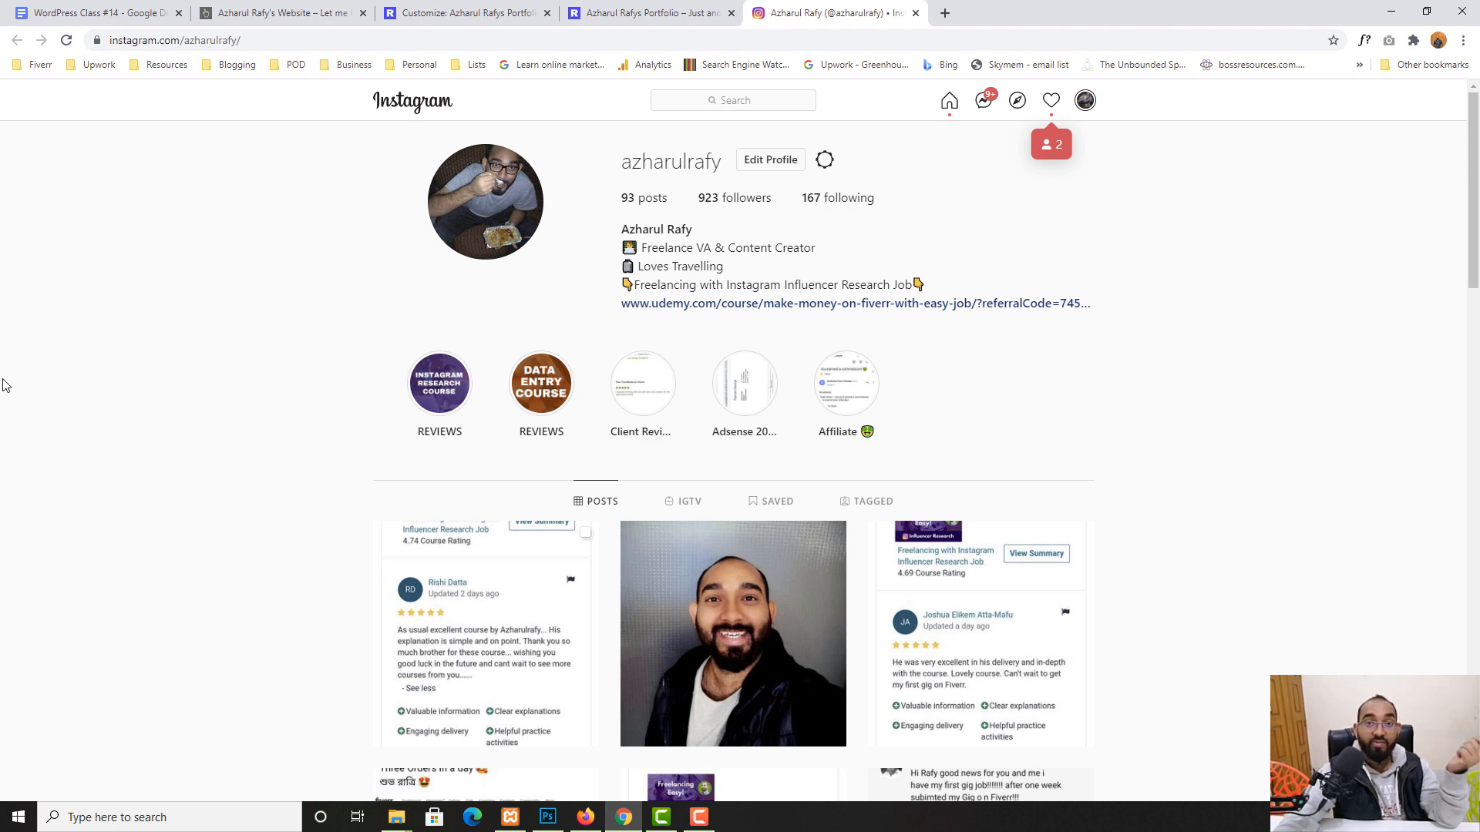
pyautogui.click(916, 12)
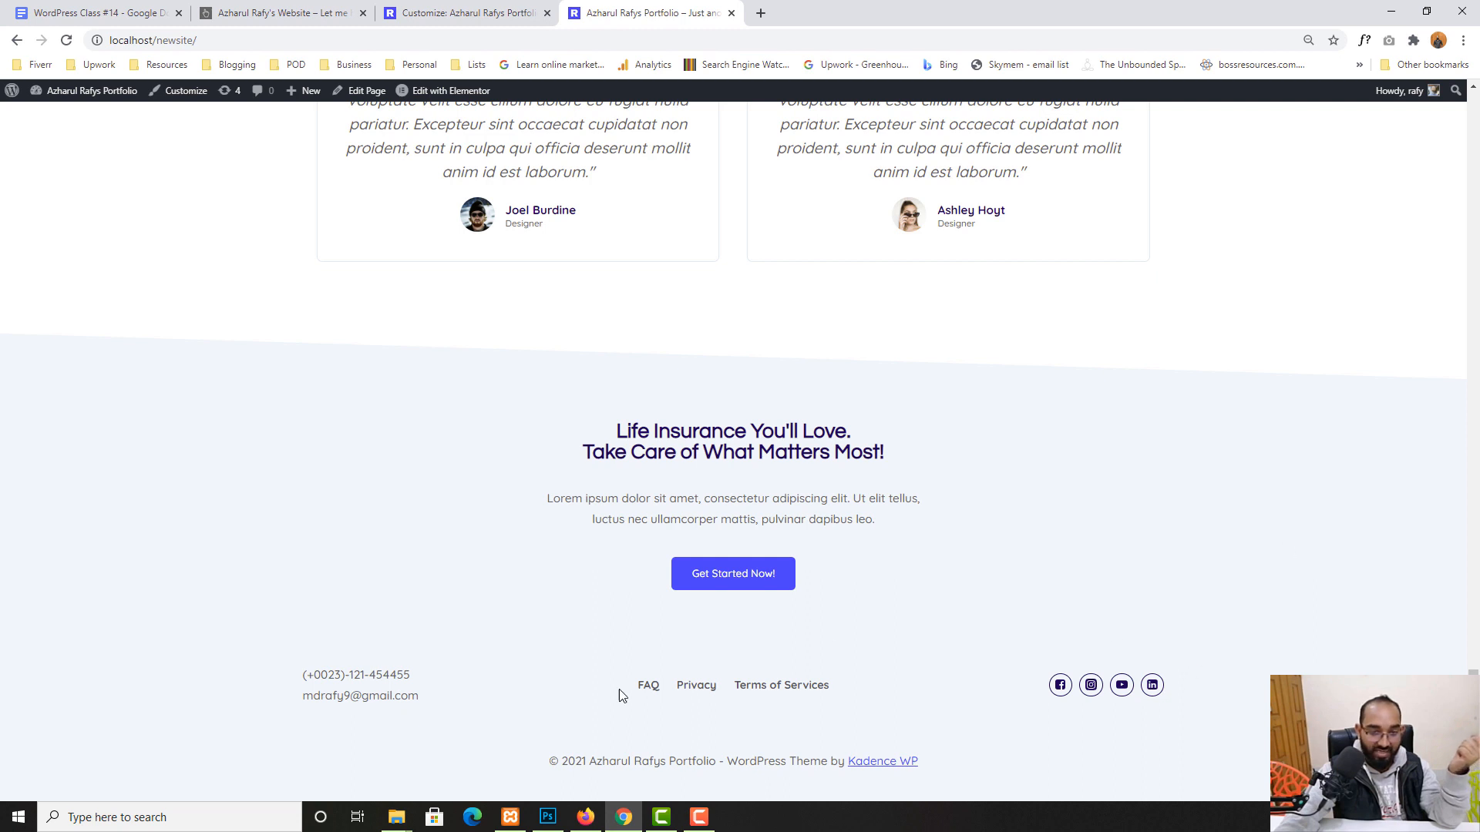
pyautogui.moveTo(588, 759); pyautogui.dragTo(919, 760)
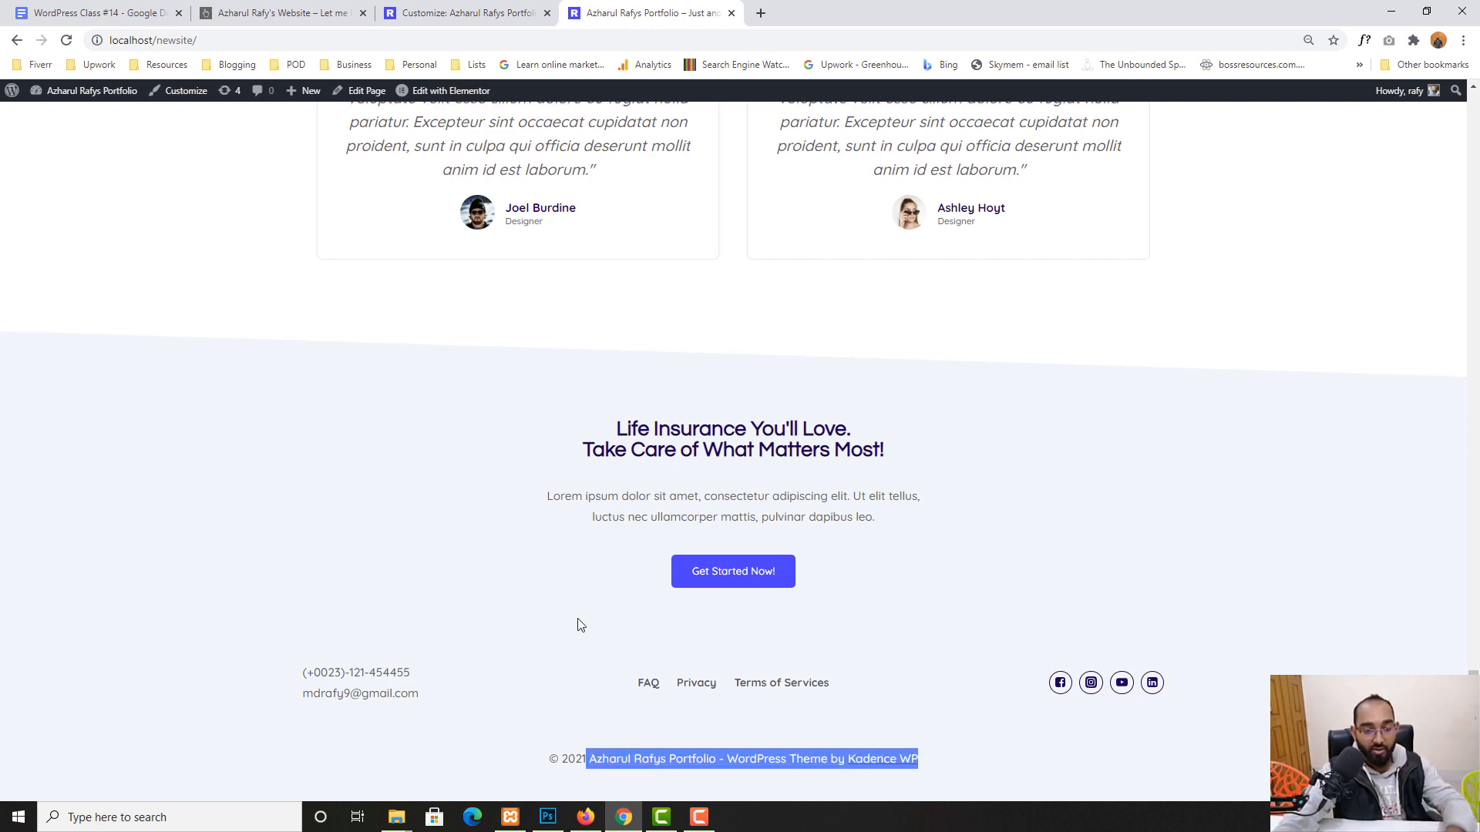
pyautogui.click(692, 792)
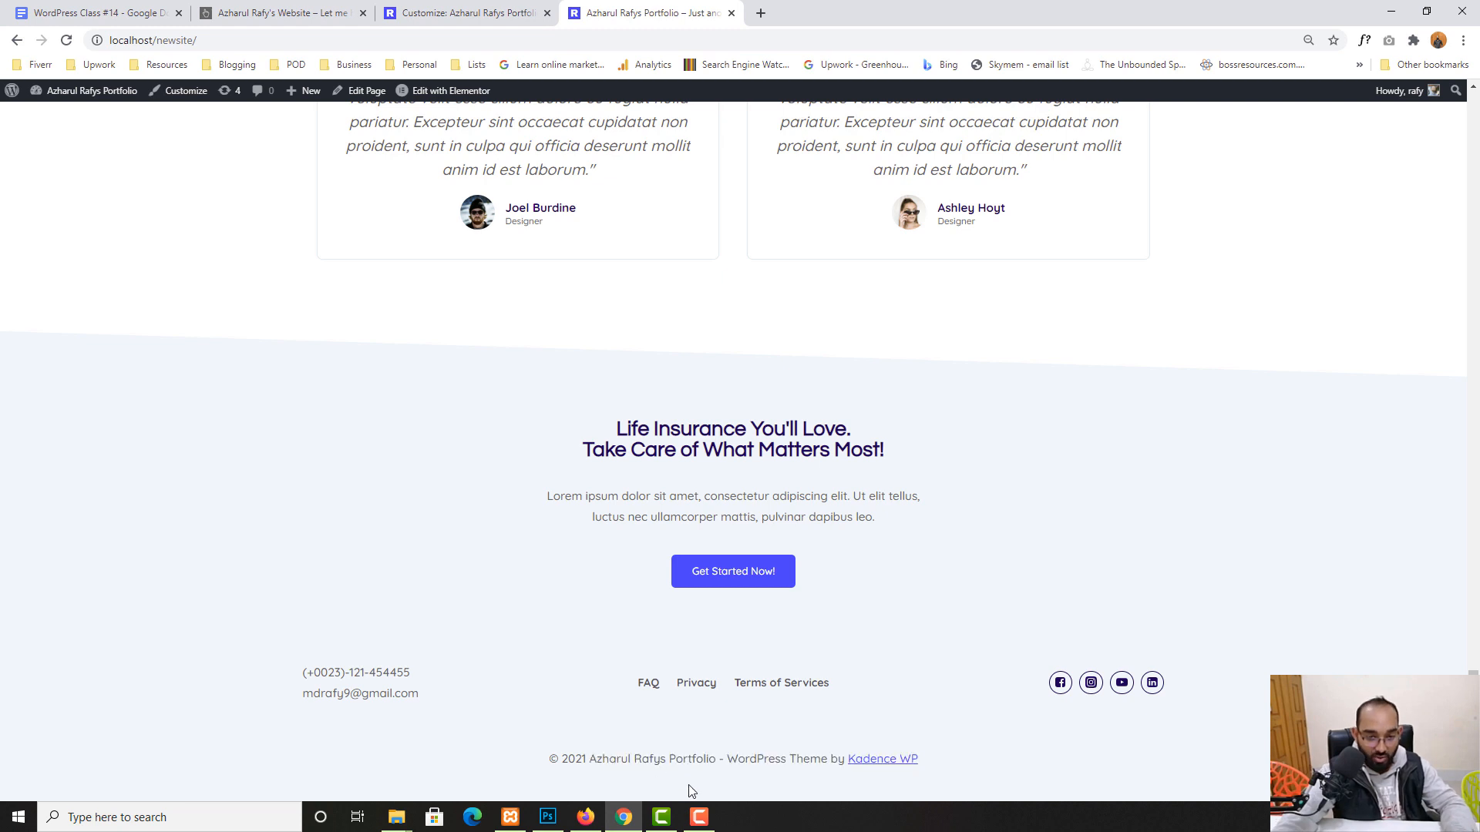
pyautogui.moveTo(552, 759); pyautogui.dragTo(730, 761)
pyautogui.doubleClick(582, 767)
pyautogui.click(935, 760)
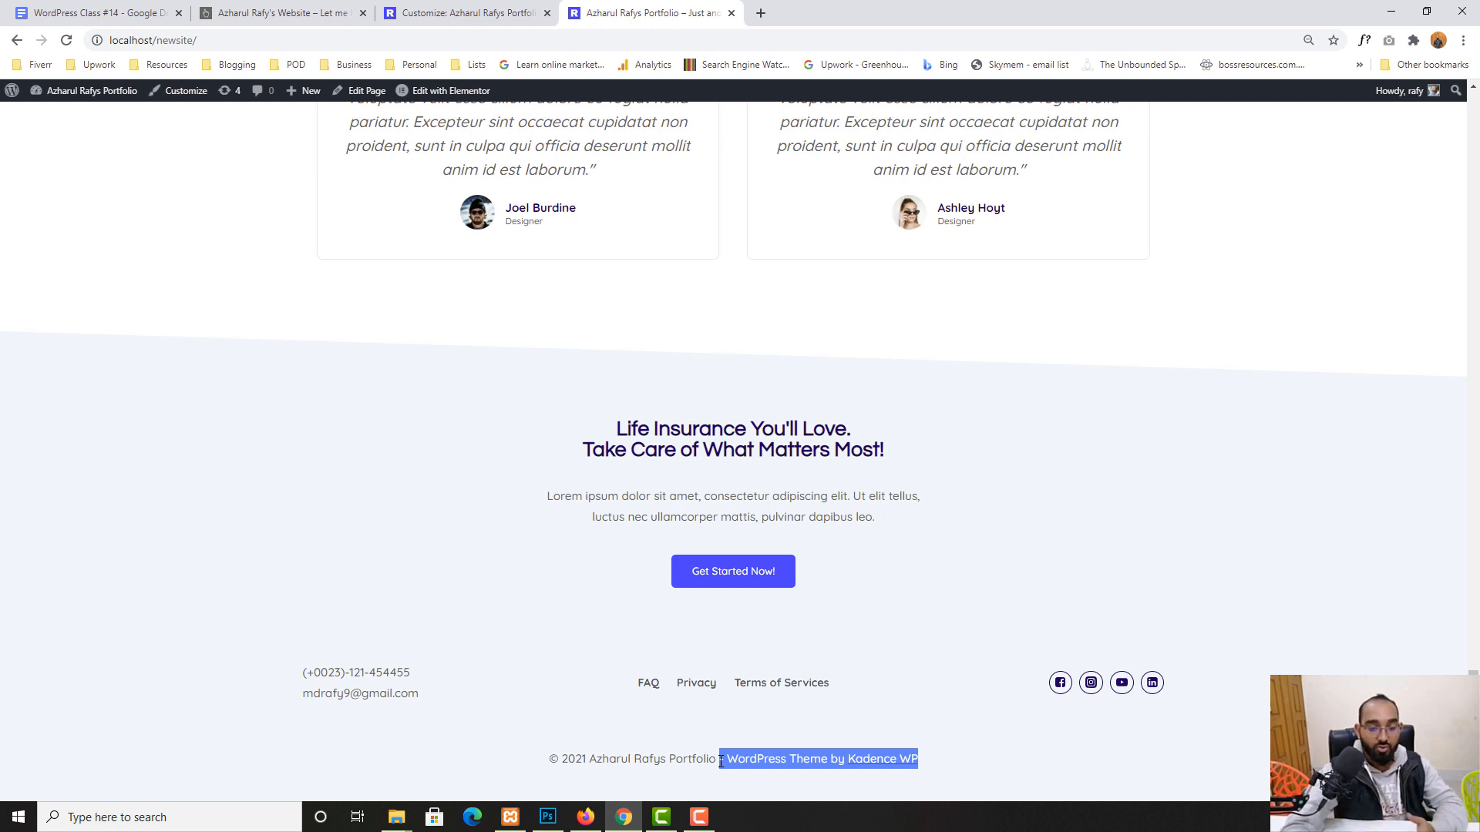
pyautogui.moveTo(939, 763); pyautogui.dragTo(729, 759)
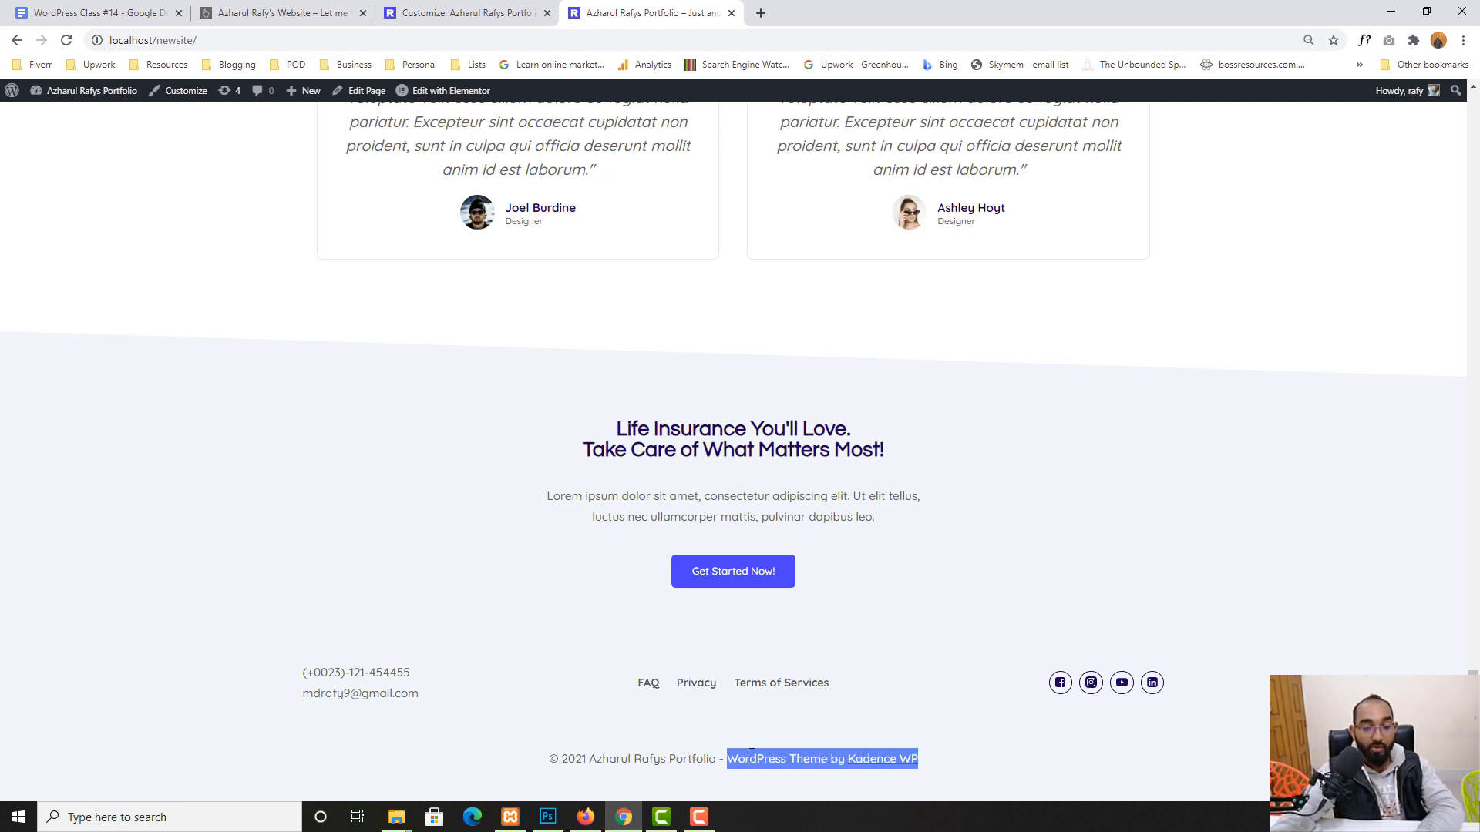
# - Navigate the Customizer back to the Footer > Copyright settings
pyautogui.click(402, 7)
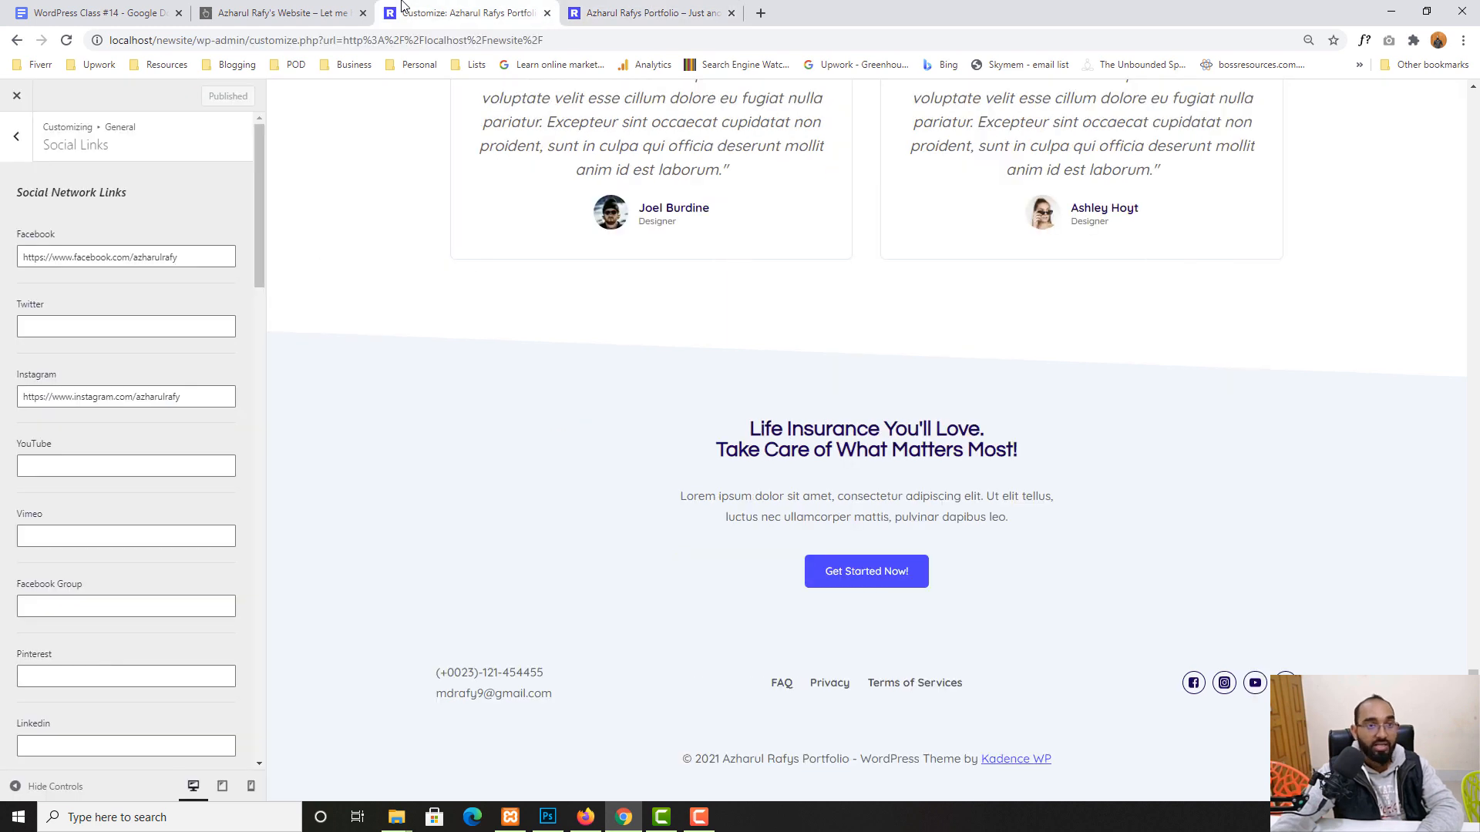
pyautogui.click(17, 138)
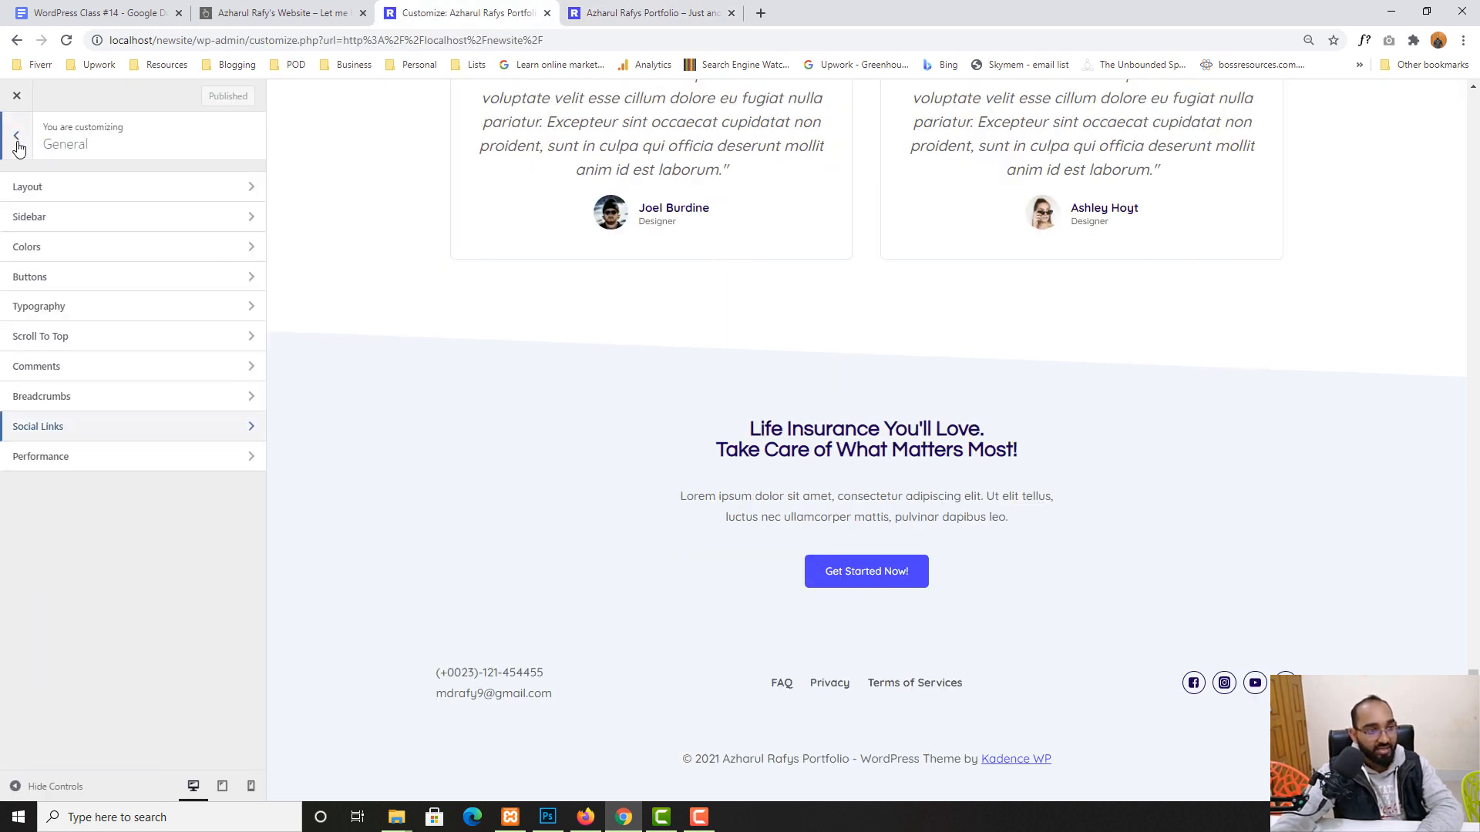
pyautogui.click(17, 142)
pyautogui.click(17, 303)
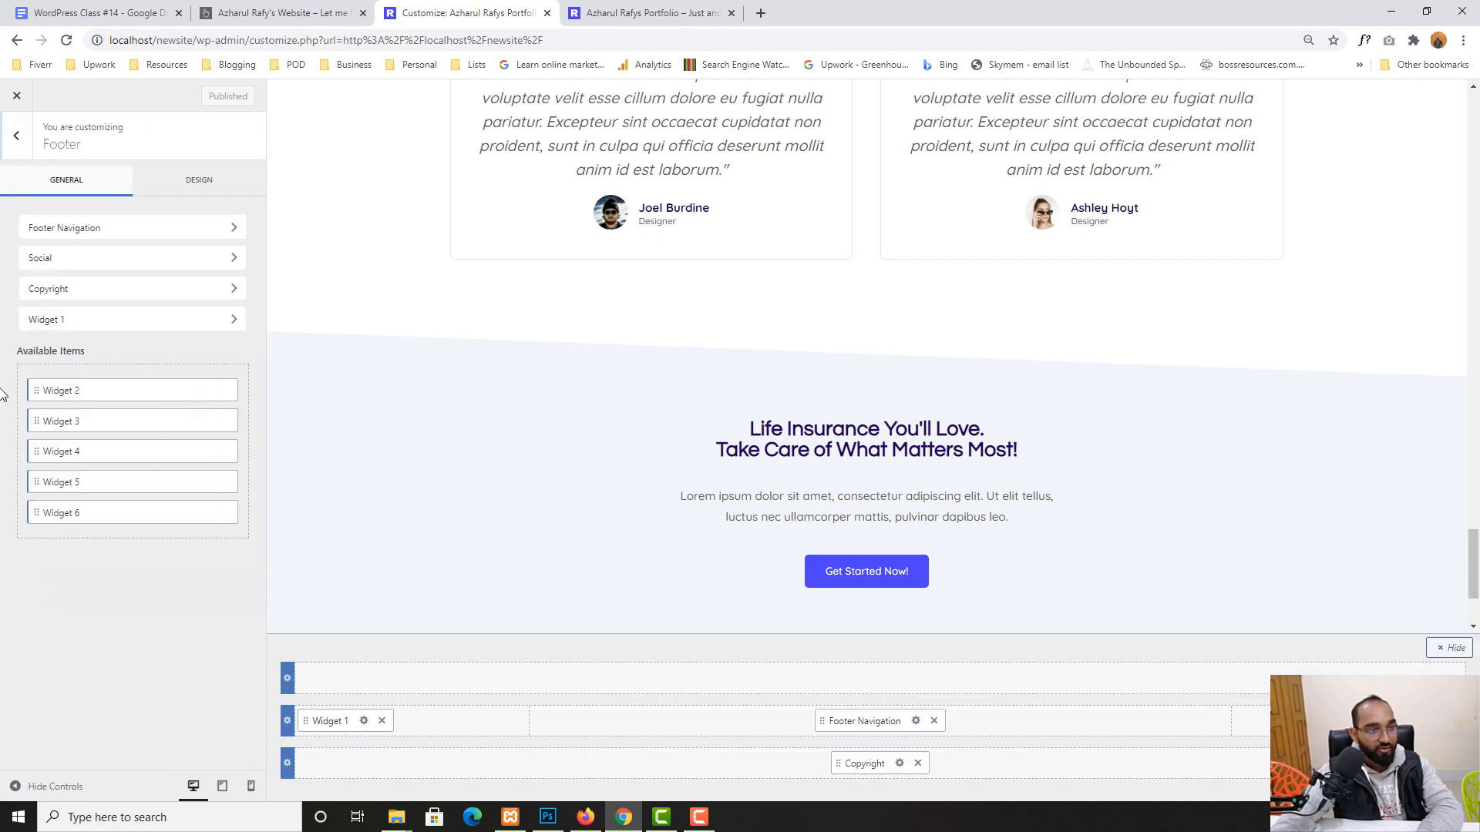
pyautogui.click(56, 300)
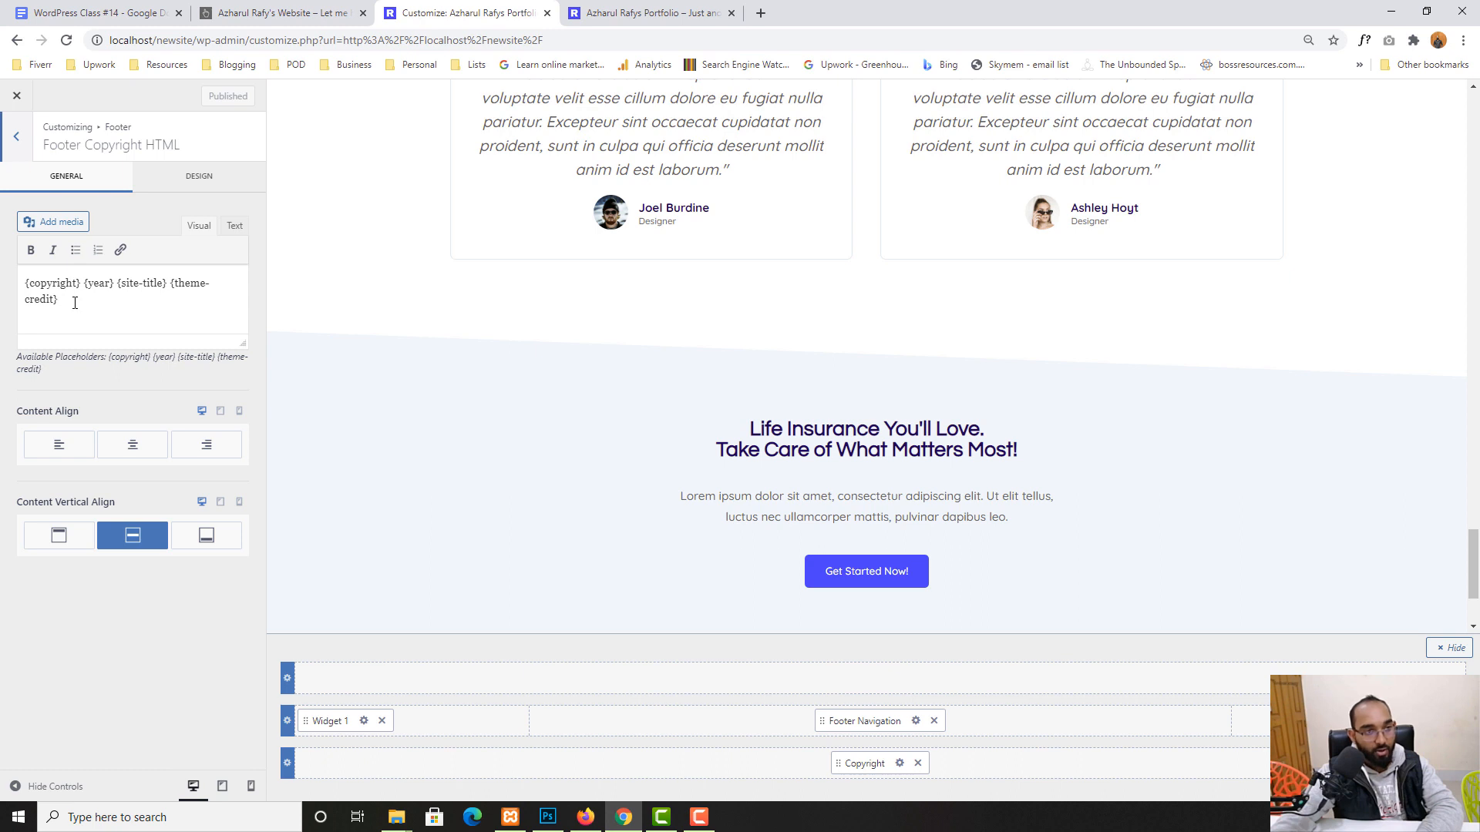
# - Delete the {theme-credit} placeholder from the copyright text and publish
pyautogui.keyDown('shift'); pyautogui.click(185, 300); pyautogui.keyUp('shift')
pyautogui.press('BackSpace')
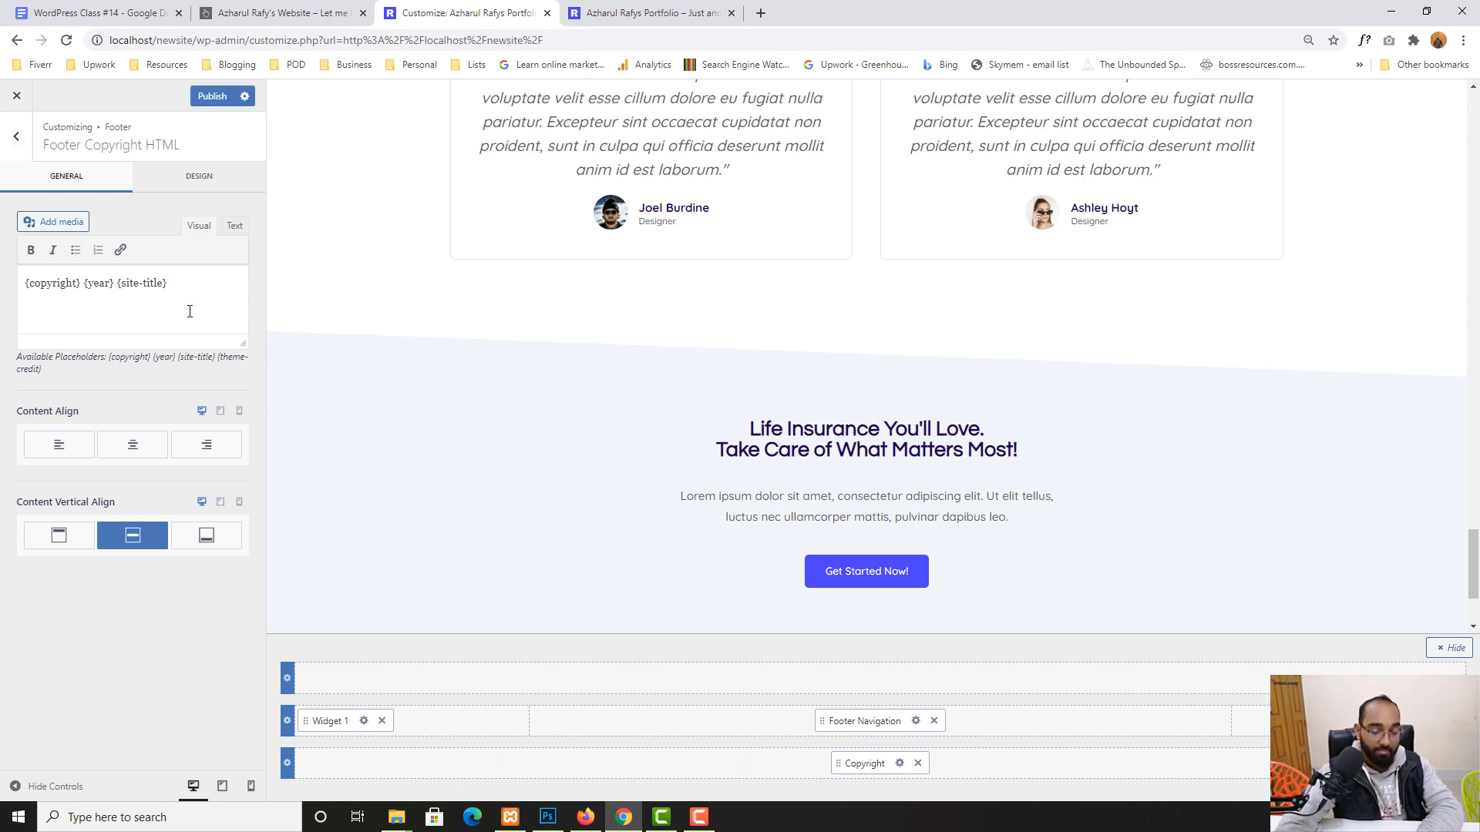
pyautogui.click(212, 96)
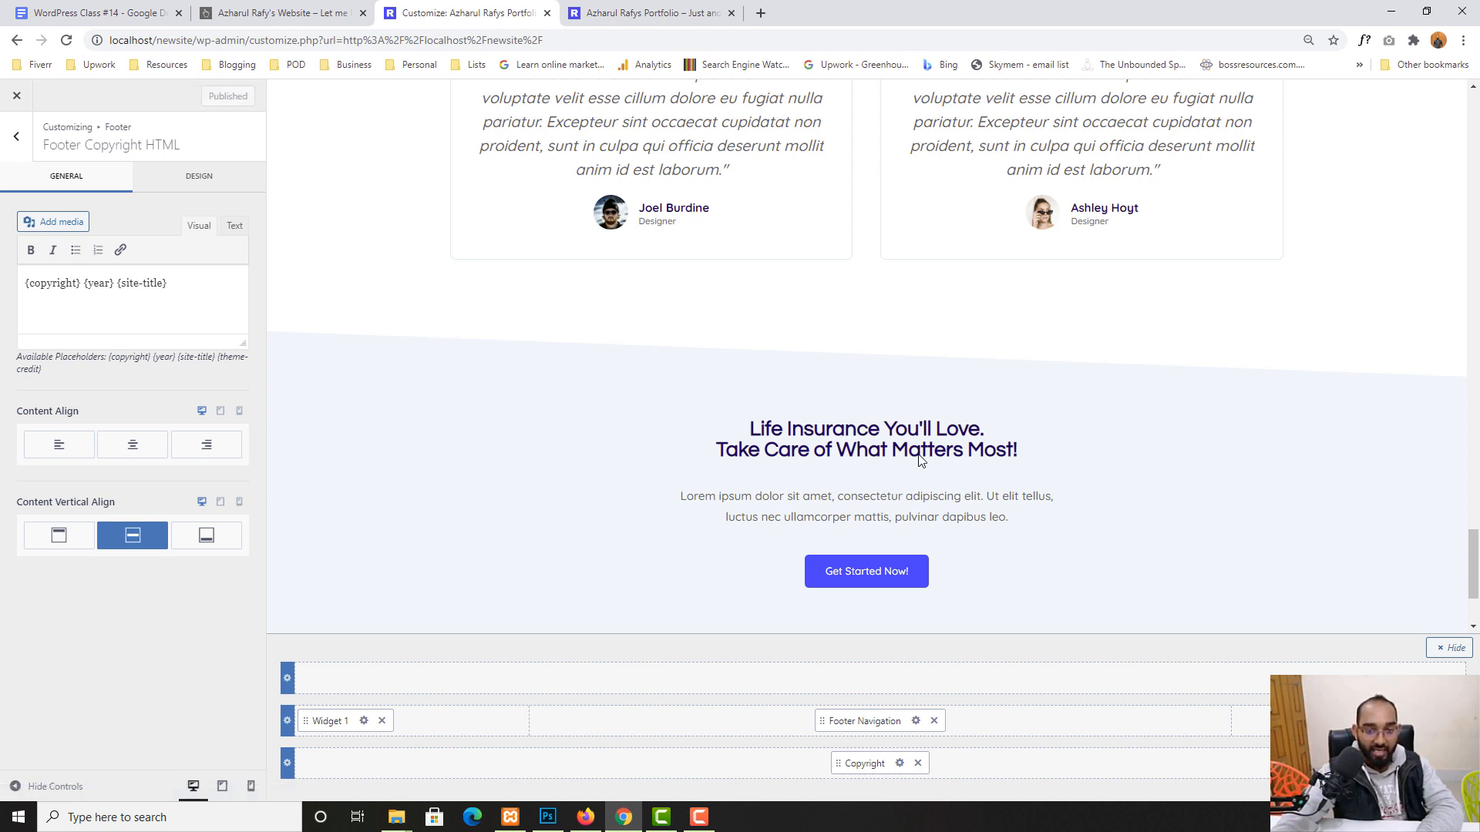
pyautogui.scroll(-3, 1002, 447)
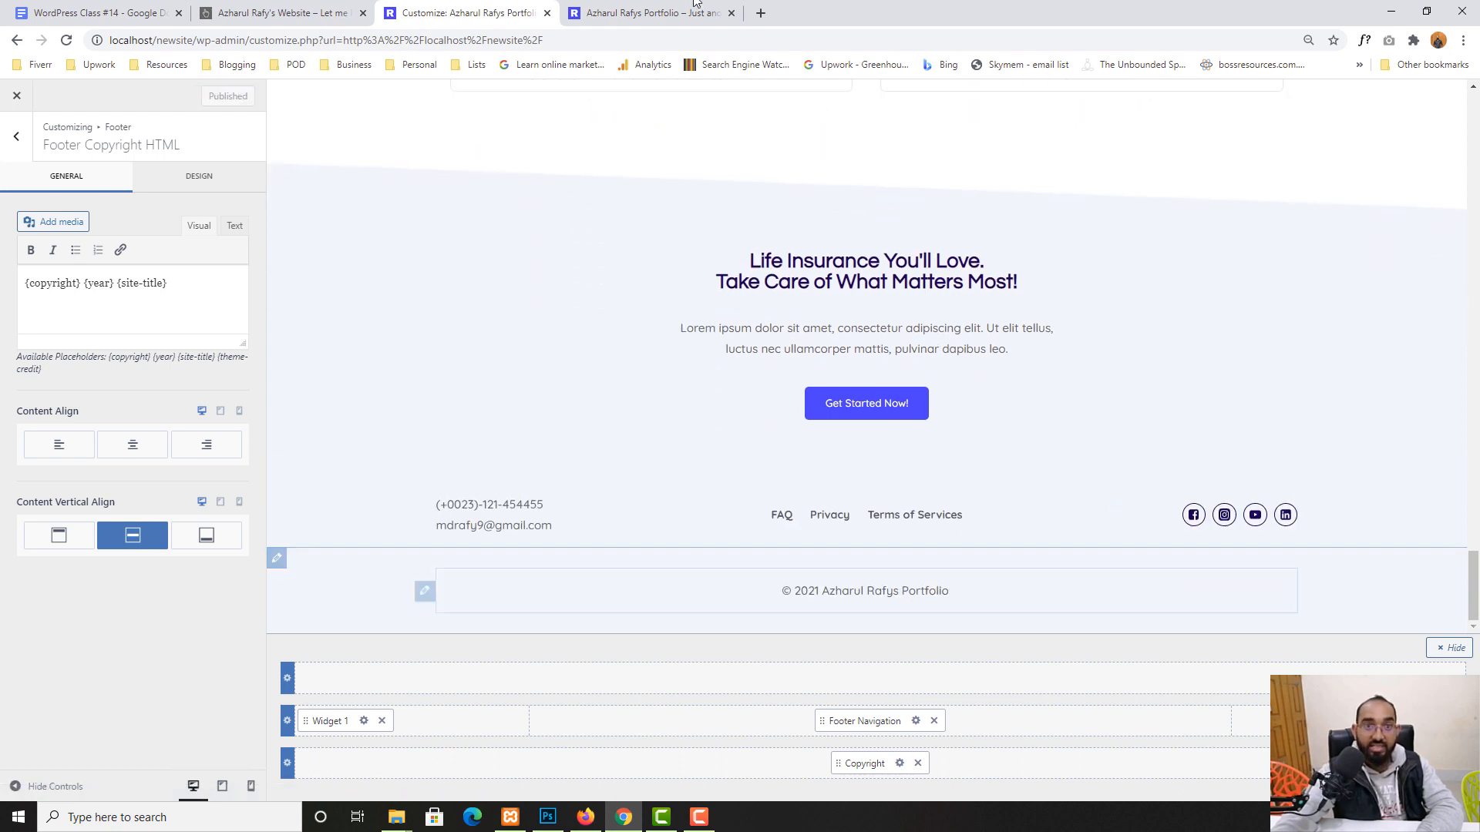
pyautogui.click(648, 13)
# - Reload the live site and check the copyright line shows only the year and site title
pyautogui.click(67, 40)
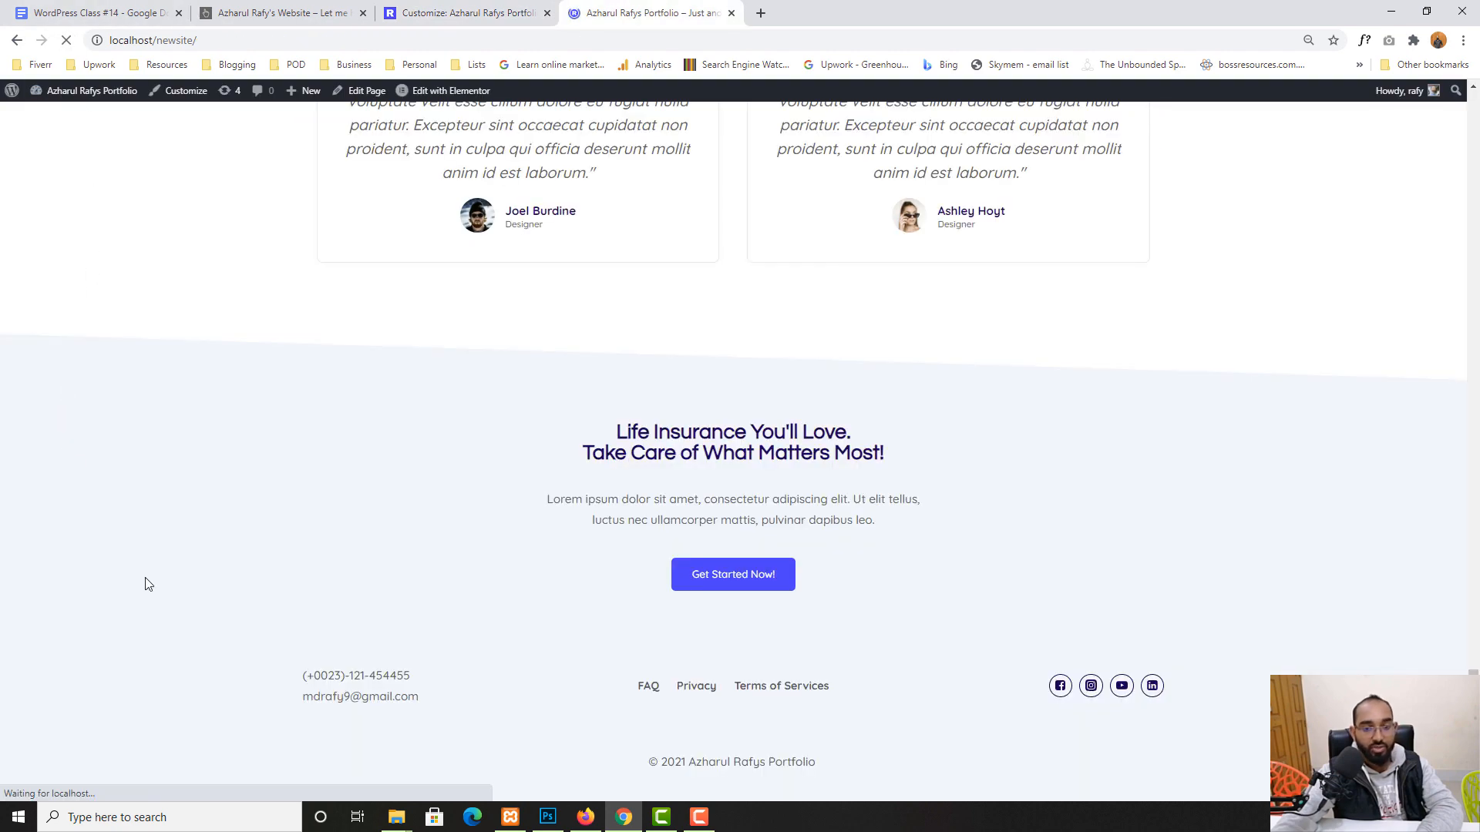
pyautogui.doubleClick(674, 762)
pyautogui.moveTo(689, 761); pyautogui.dragTo(815, 760)
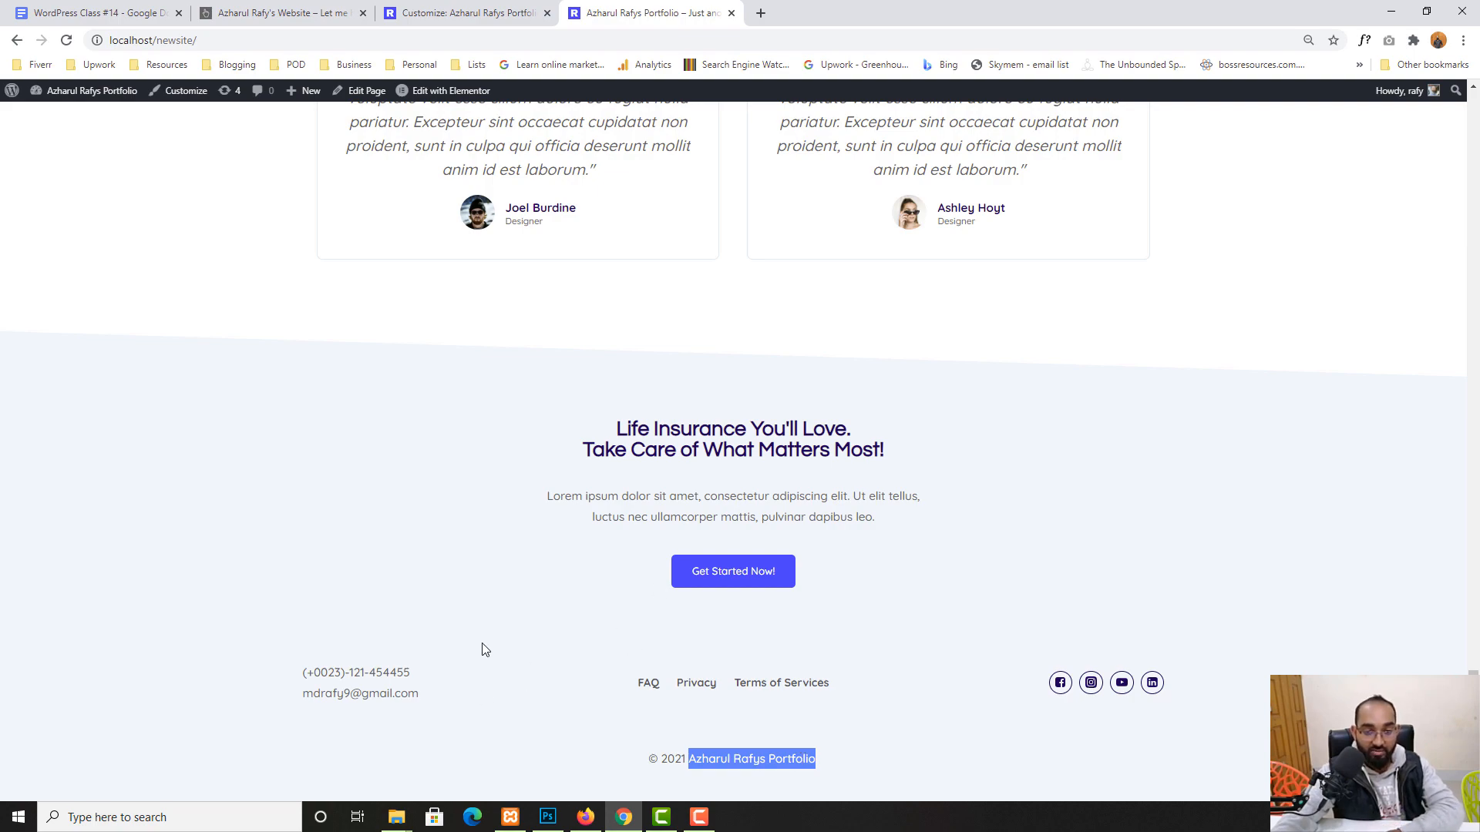
pyautogui.scroll(4, 378, 692)
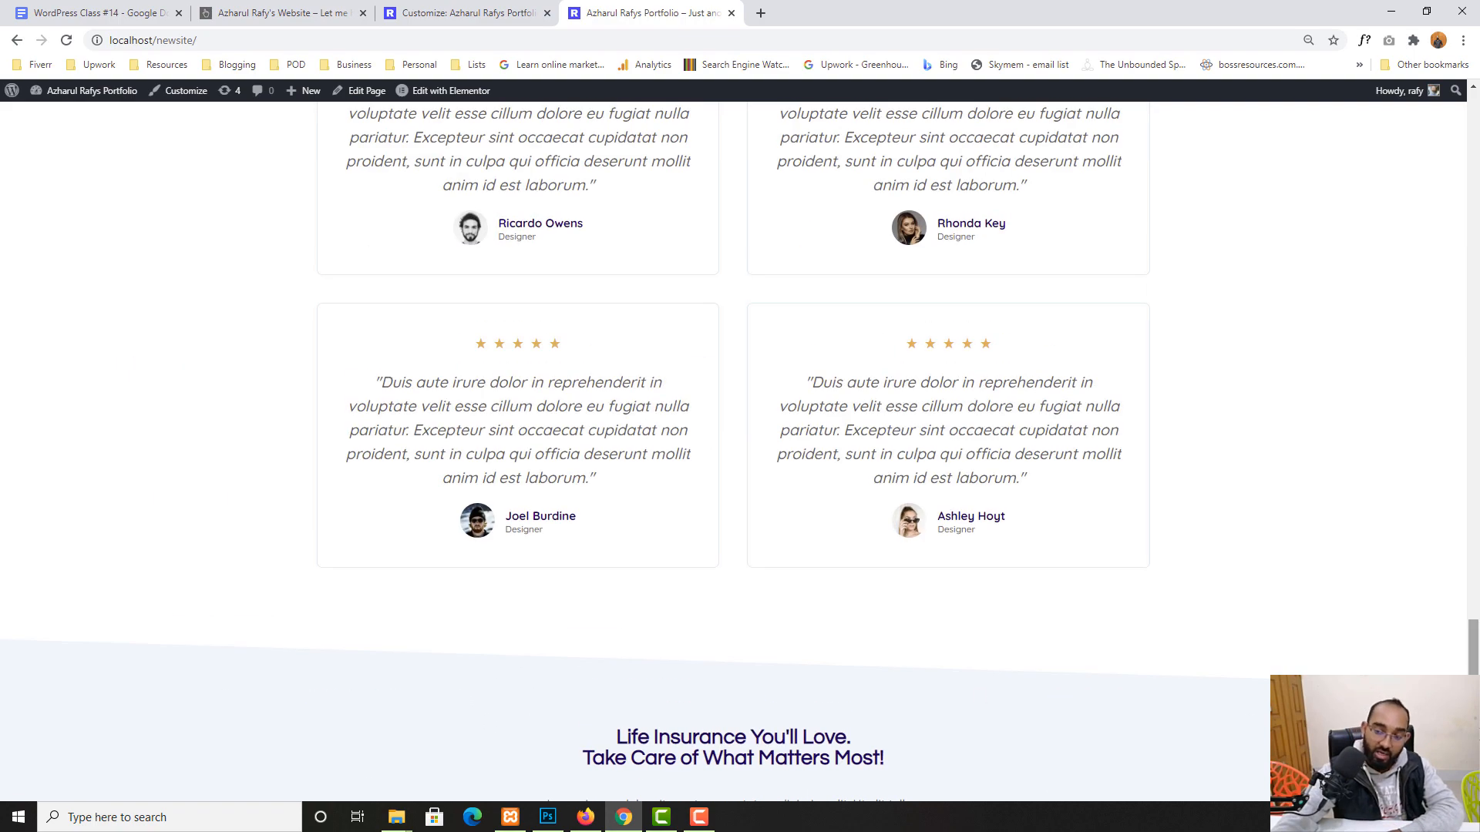
pyautogui.moveTo(1474, 714); pyautogui.dragTo(1478, 193)
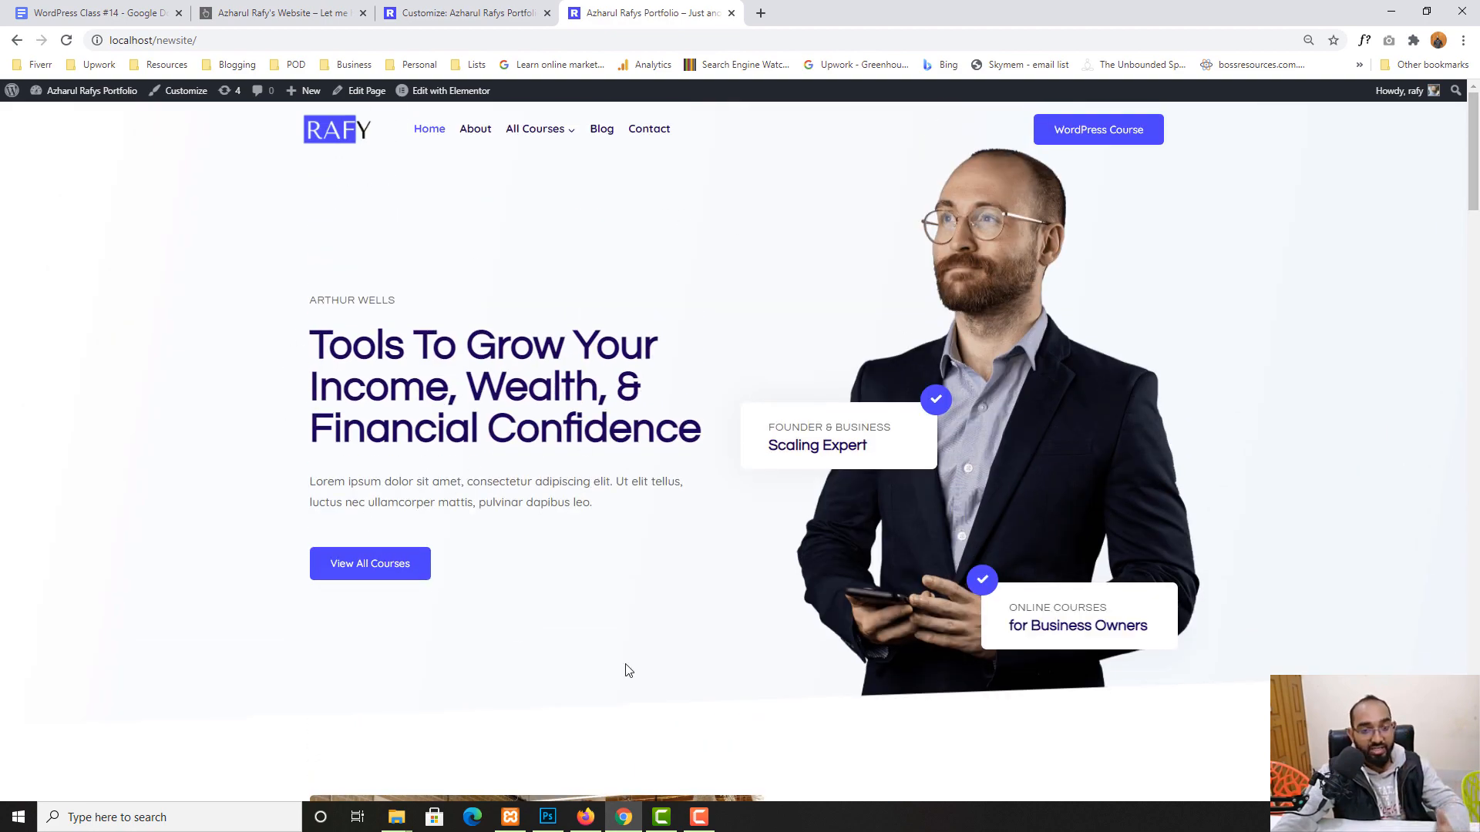
# - Close the Customizer and the duplicate portfolio tab, leaving one homepage tab
pyautogui.click(432, 13)
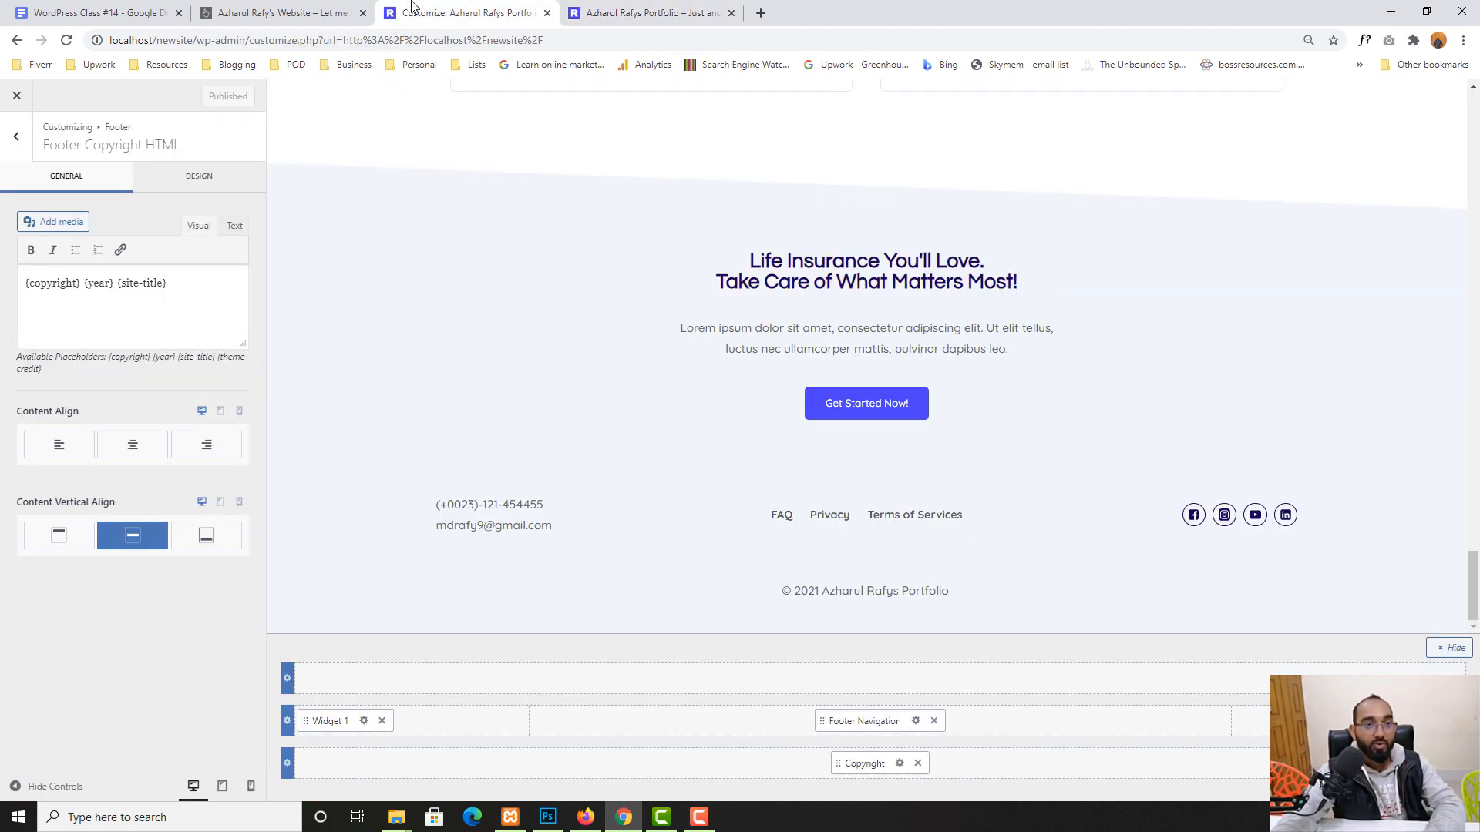
pyautogui.click(16, 95)
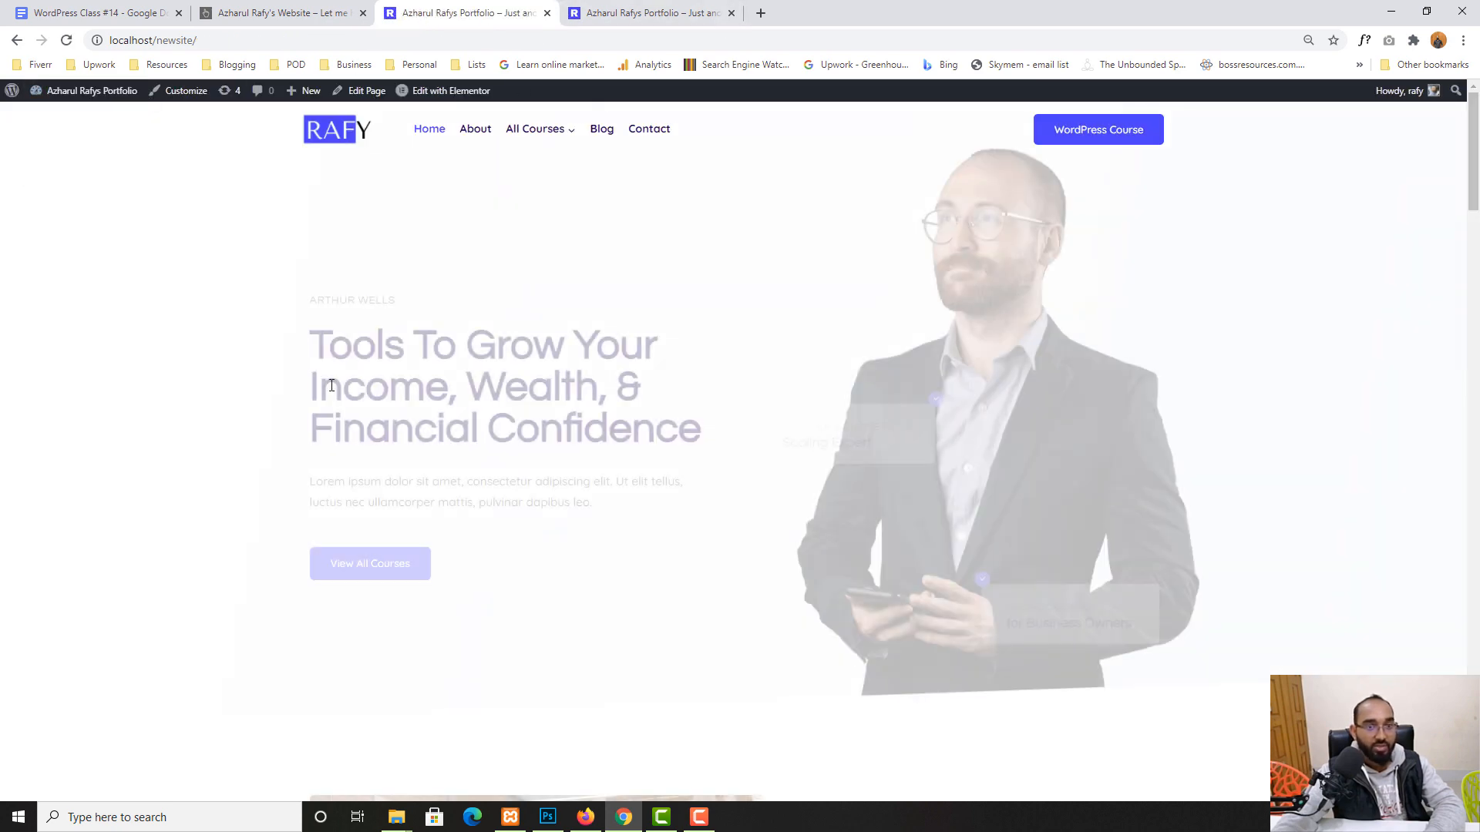
pyautogui.scroll(-5, 68, 495)
pyautogui.scroll(5, 68, 495)
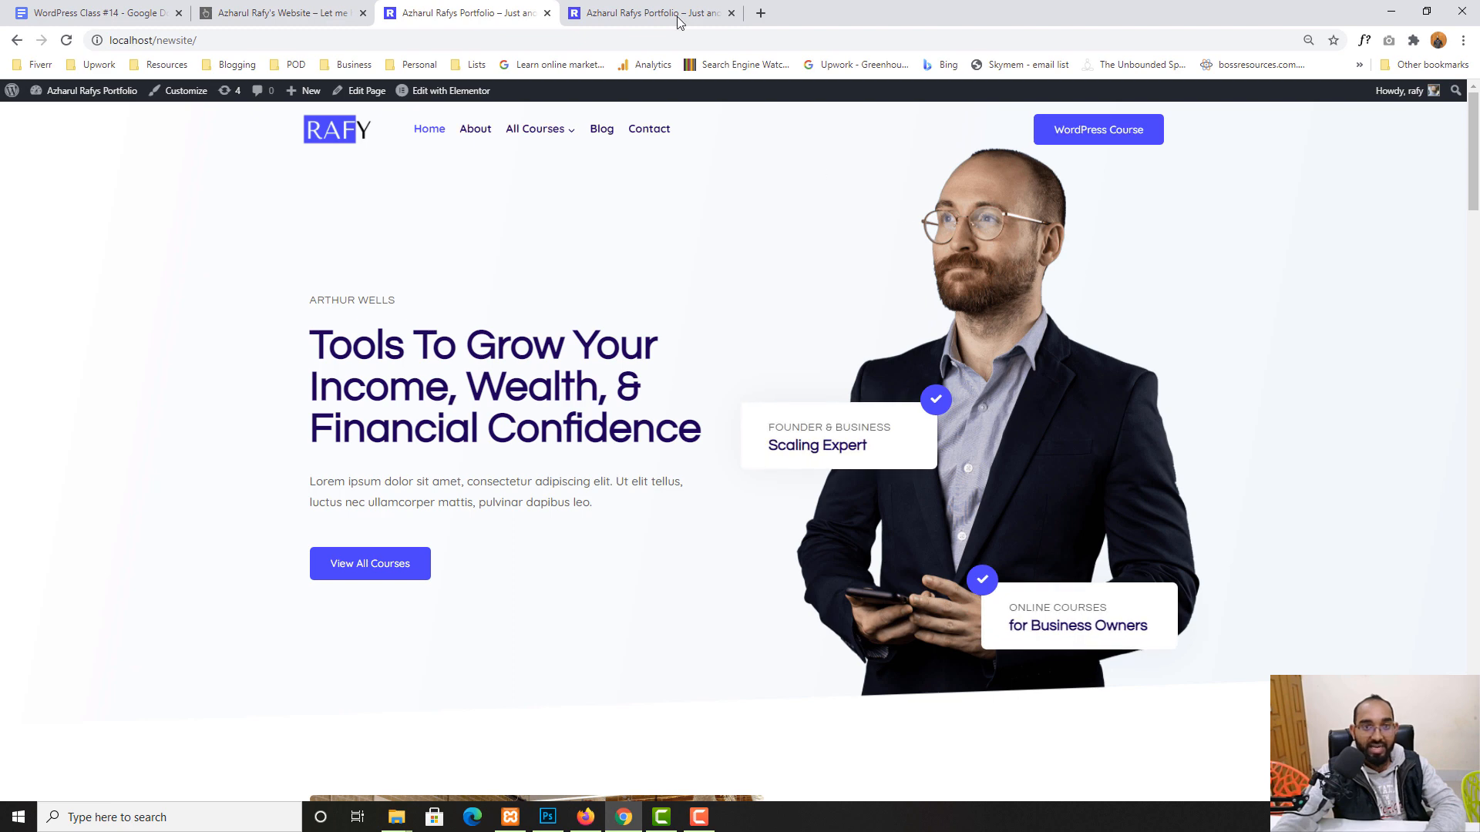
pyautogui.click(731, 13)
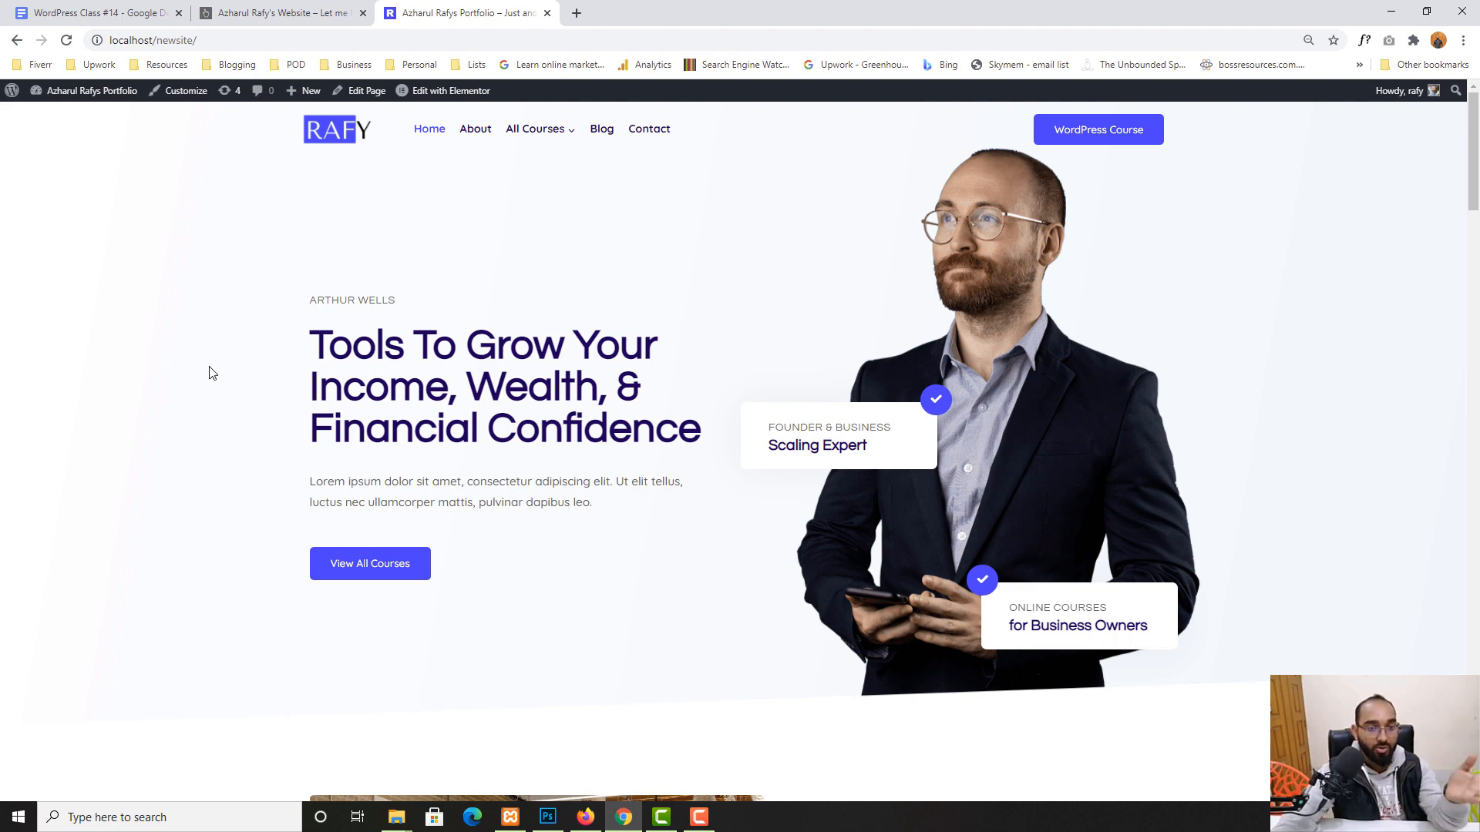
pyautogui.scroll(-13, 486, 436)
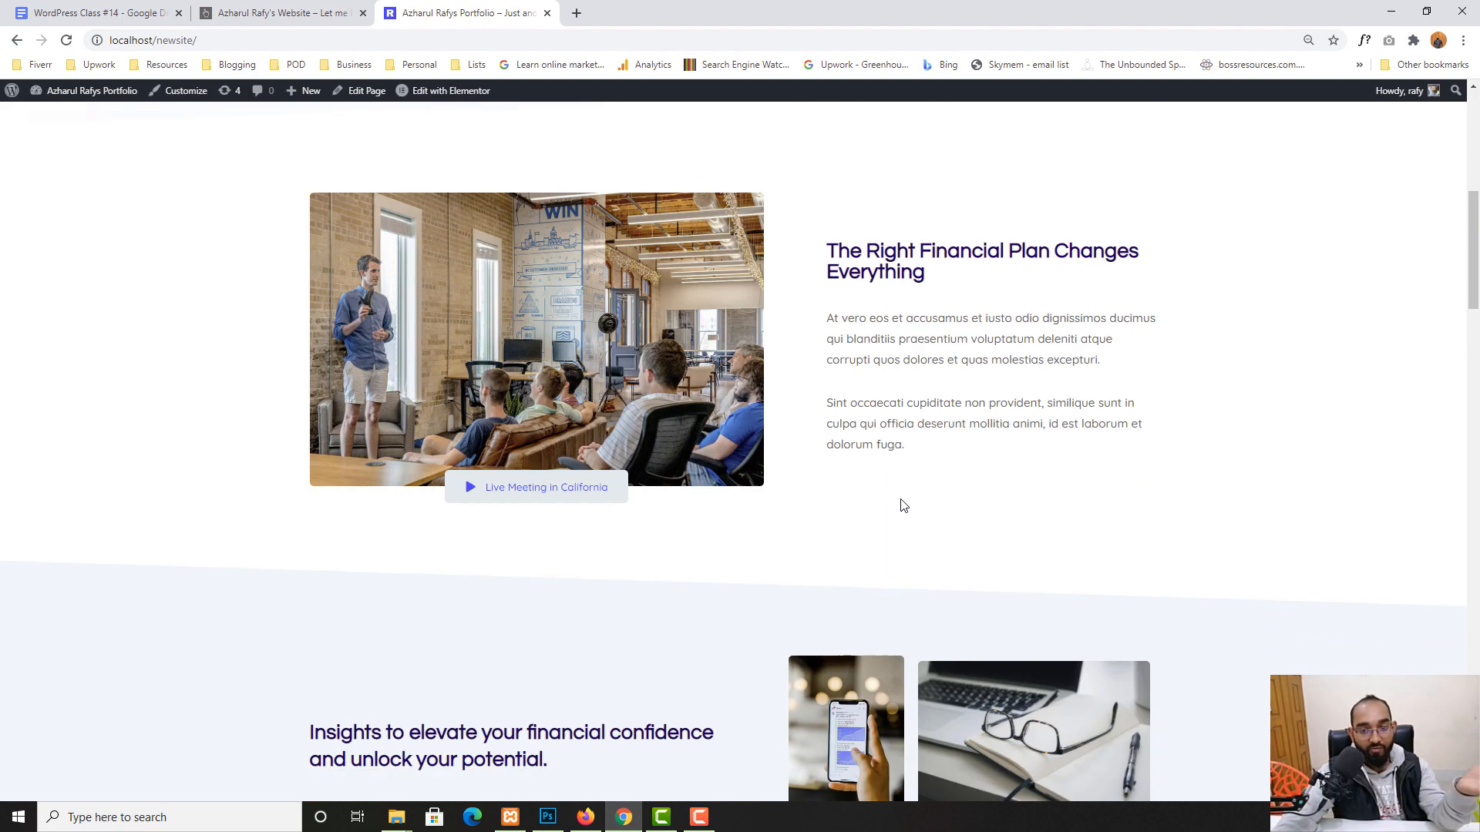
pyautogui.scroll(6, 605, 435)
pyautogui.scroll(7, 576, 400)
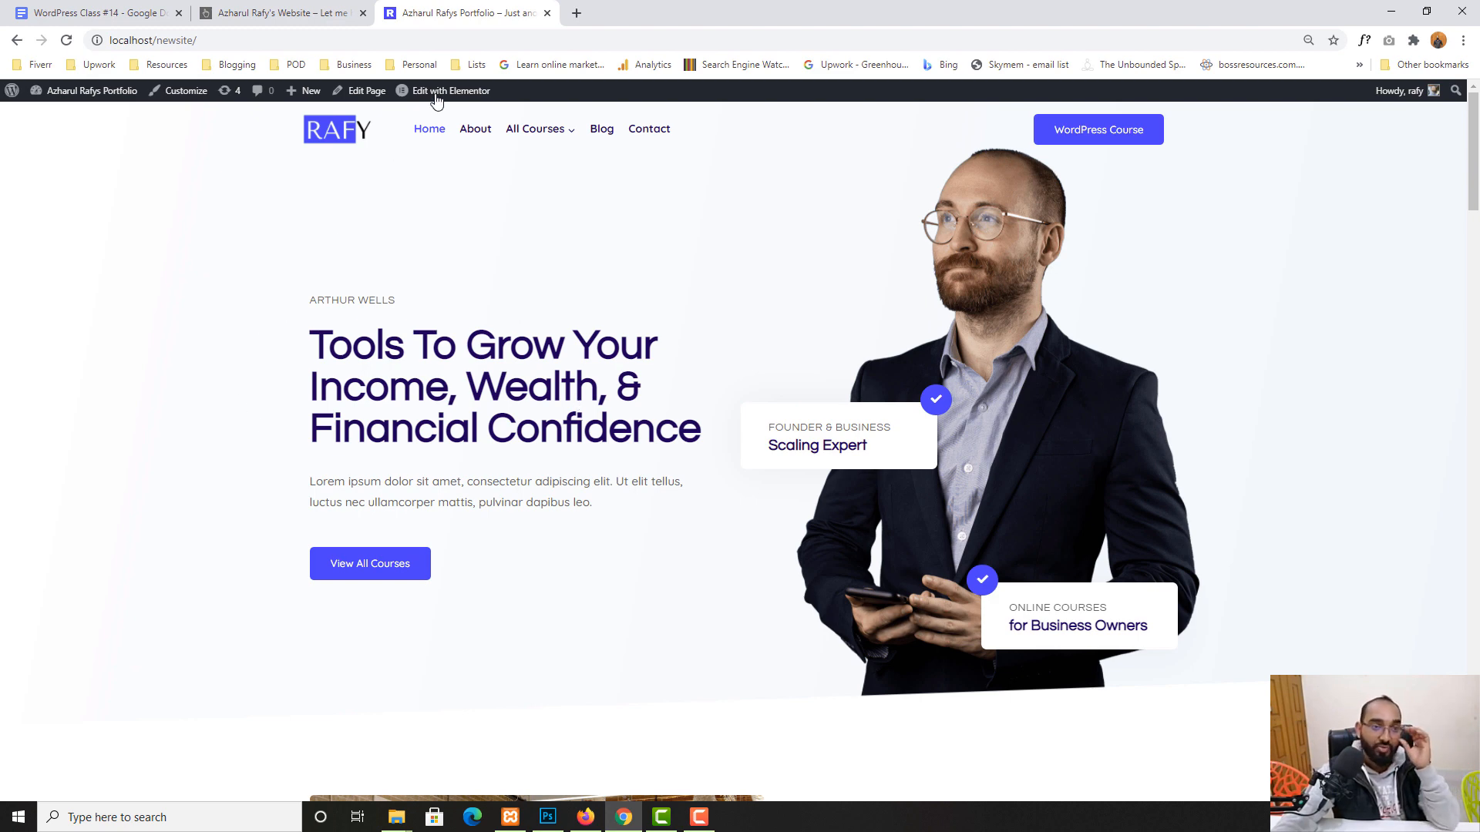
pyautogui.moveTo(424, 100)
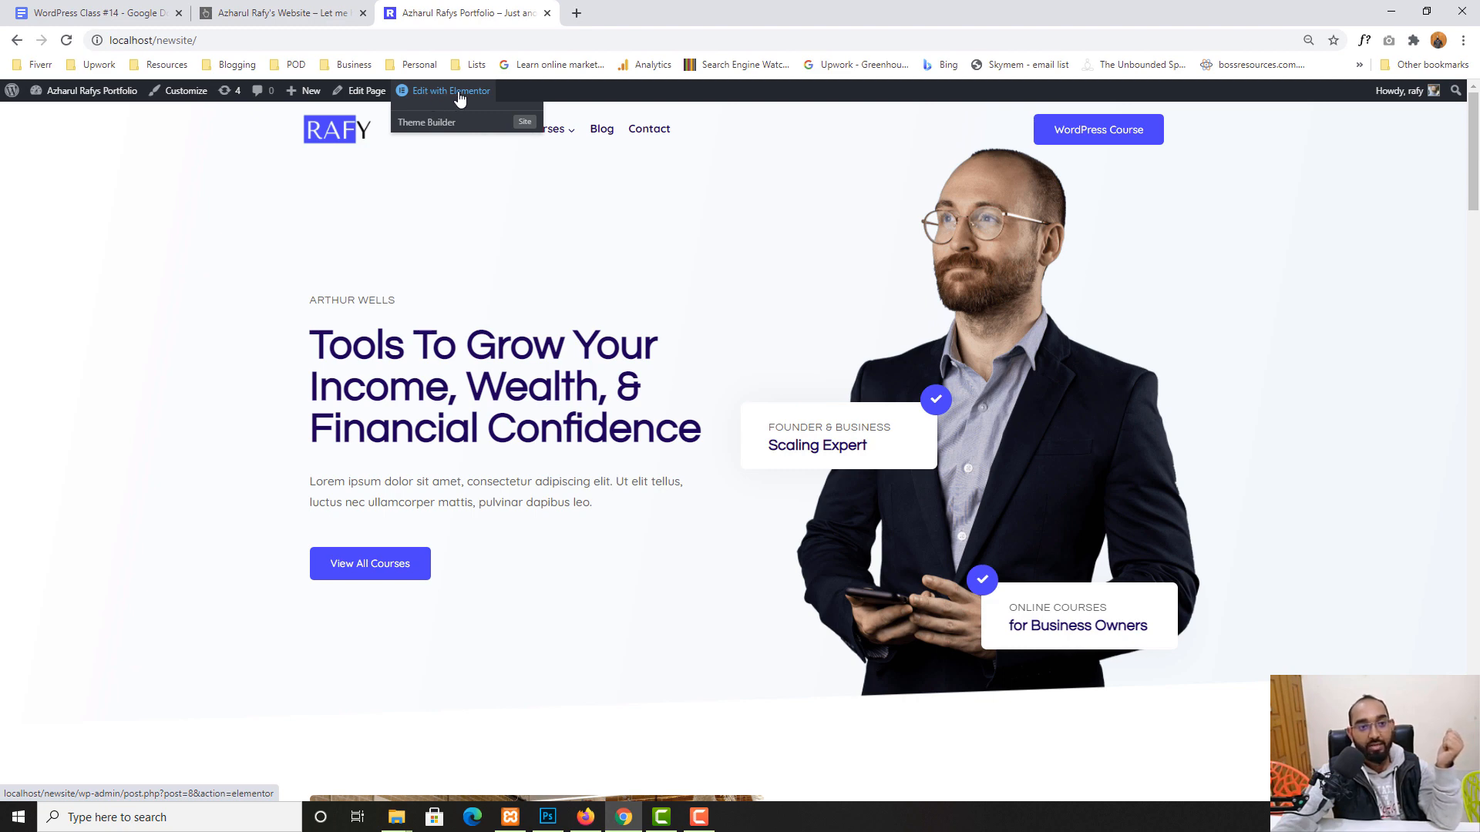
# - Open the home page in the Elementor editor and look over the preview
pyautogui.click(454, 92)
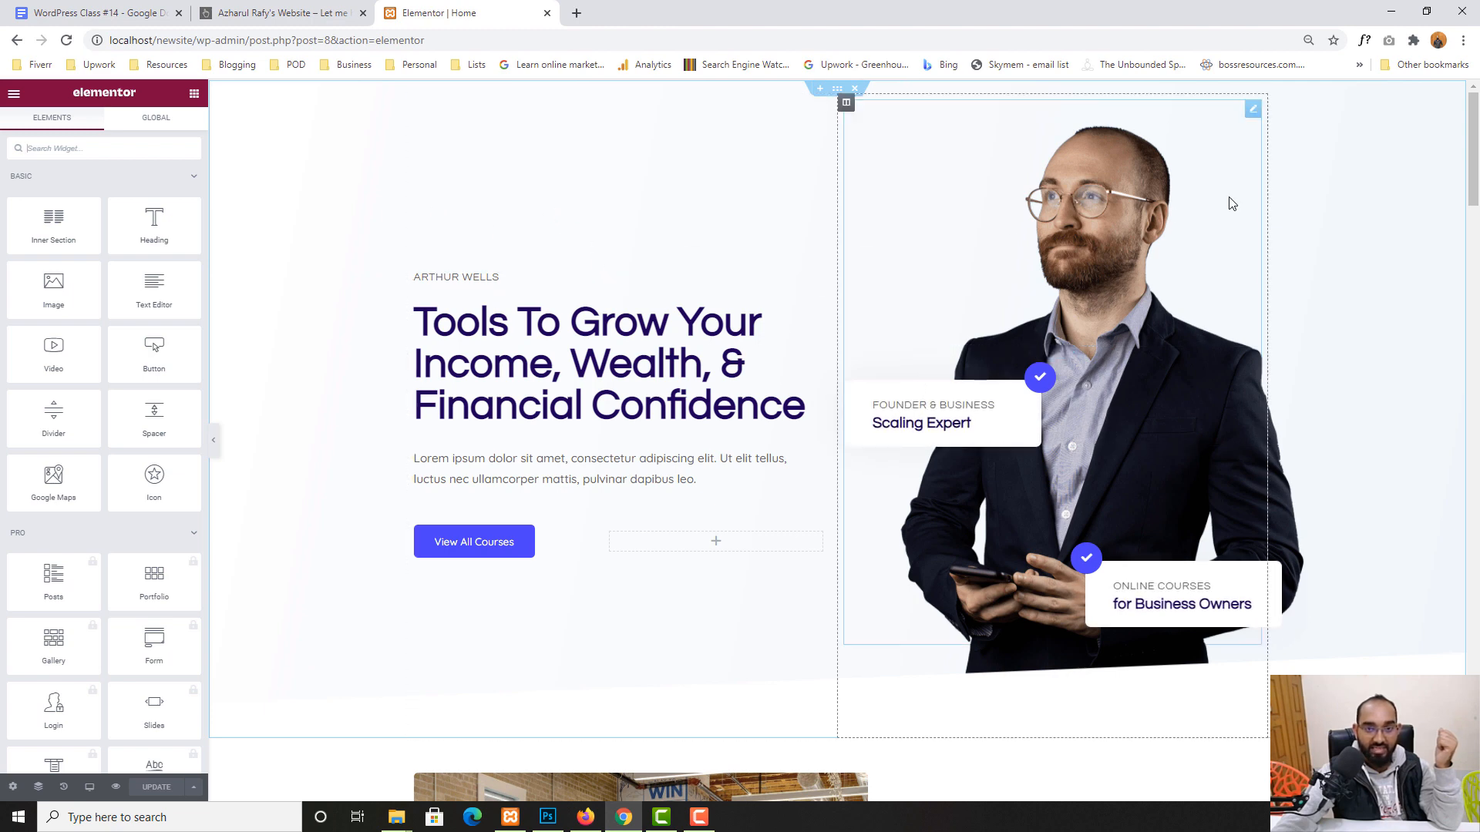
pyautogui.scroll(-3, 1007, 503)
pyautogui.scroll(1, 1165, 367)
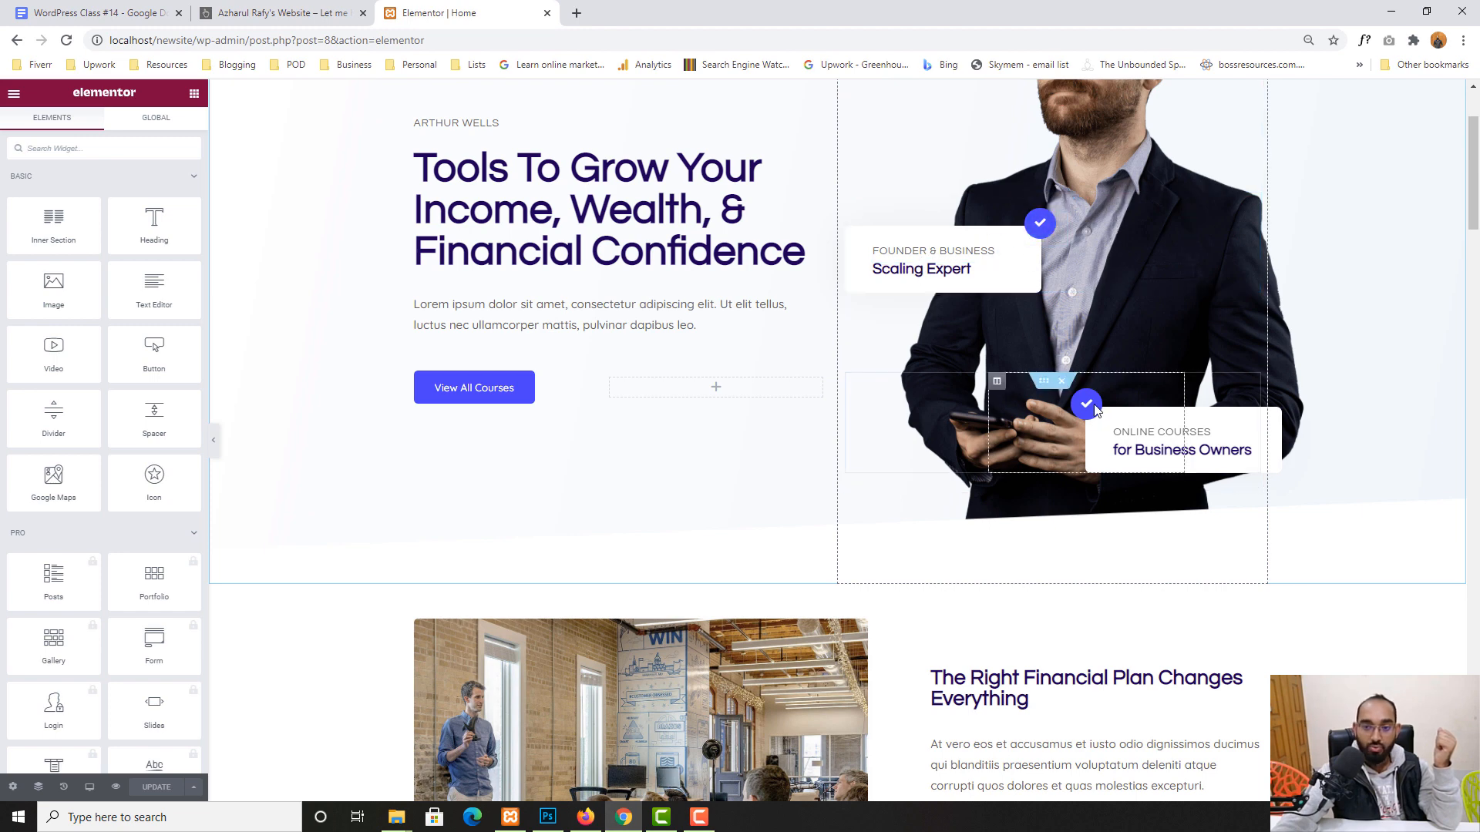
pyautogui.scroll(-6, 1154, 447)
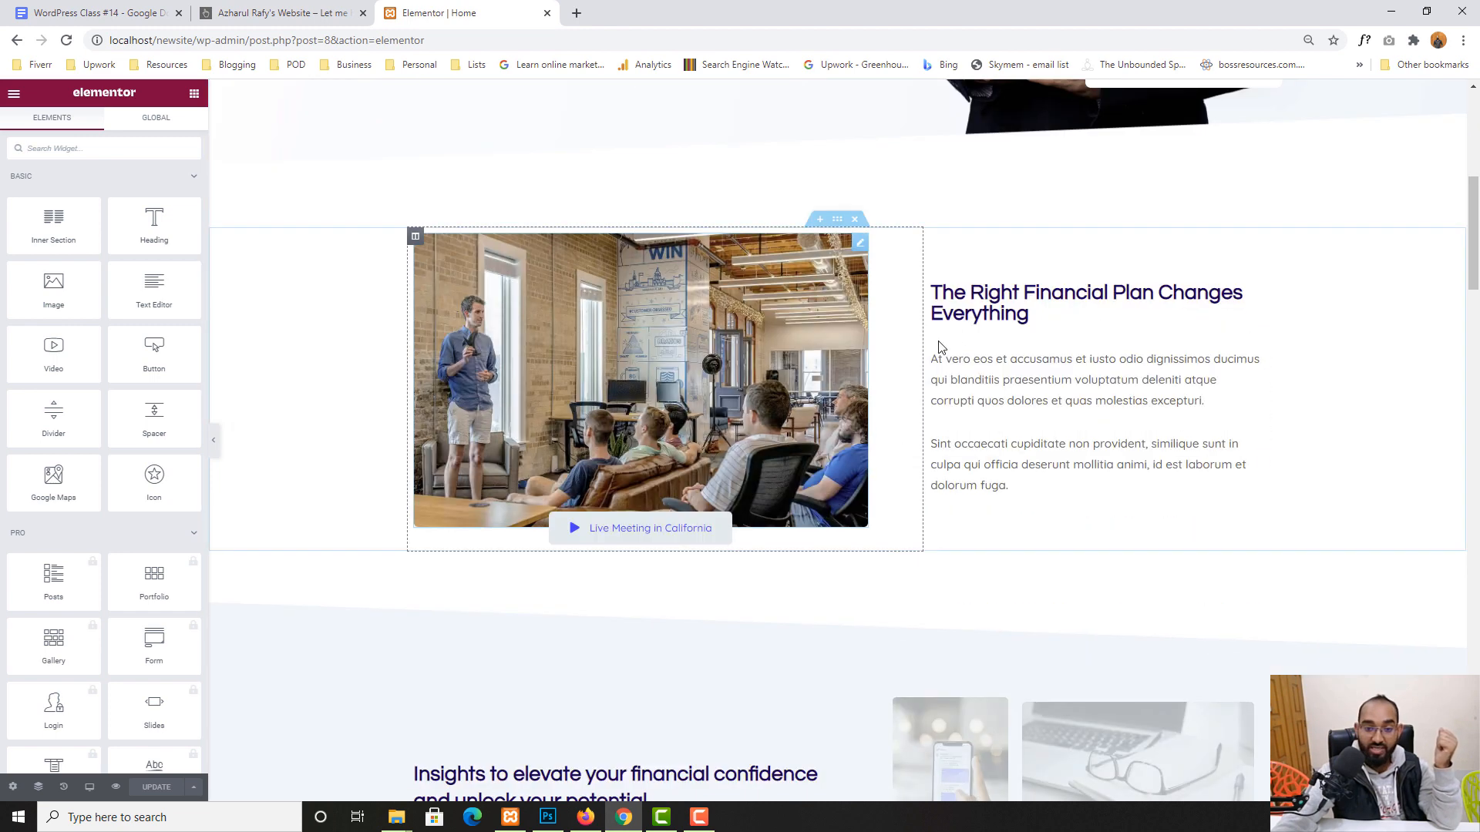
pyautogui.scroll(8, 632, 174)
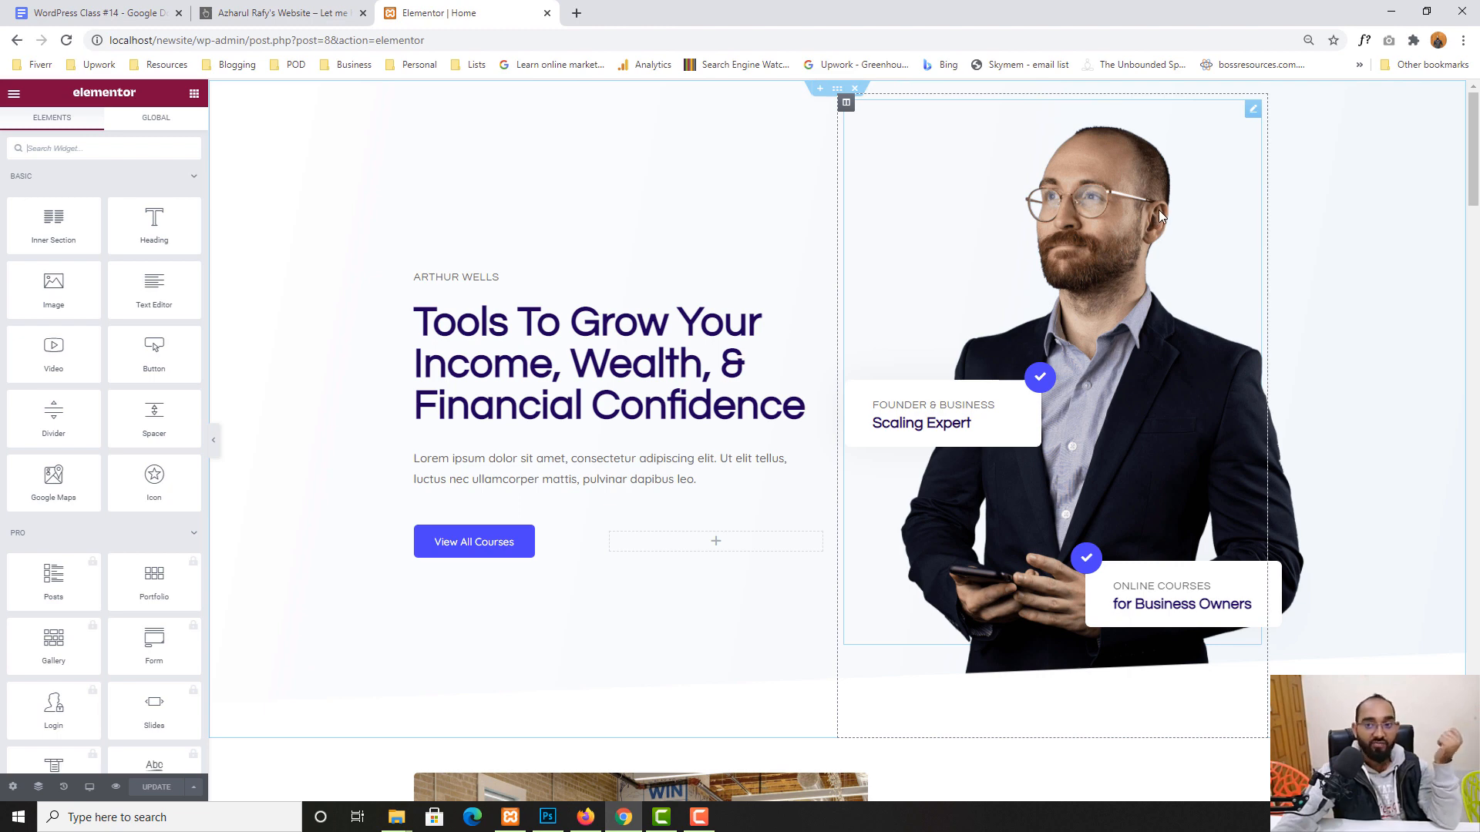
# - Select the hero portrait image and choose to replace it with a different picture
pyautogui.click(1070, 192)
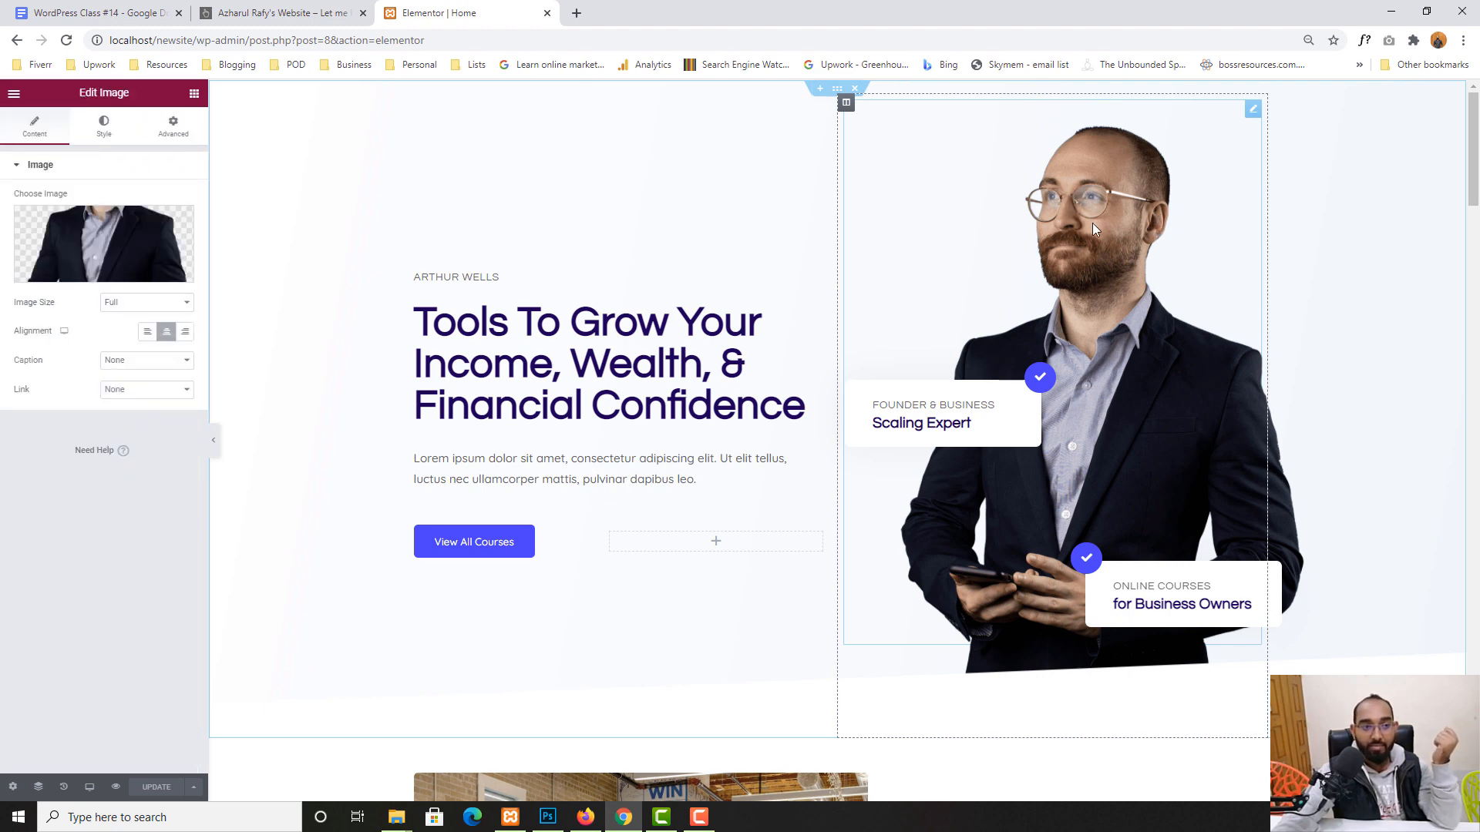
pyautogui.moveTo(70, 279)
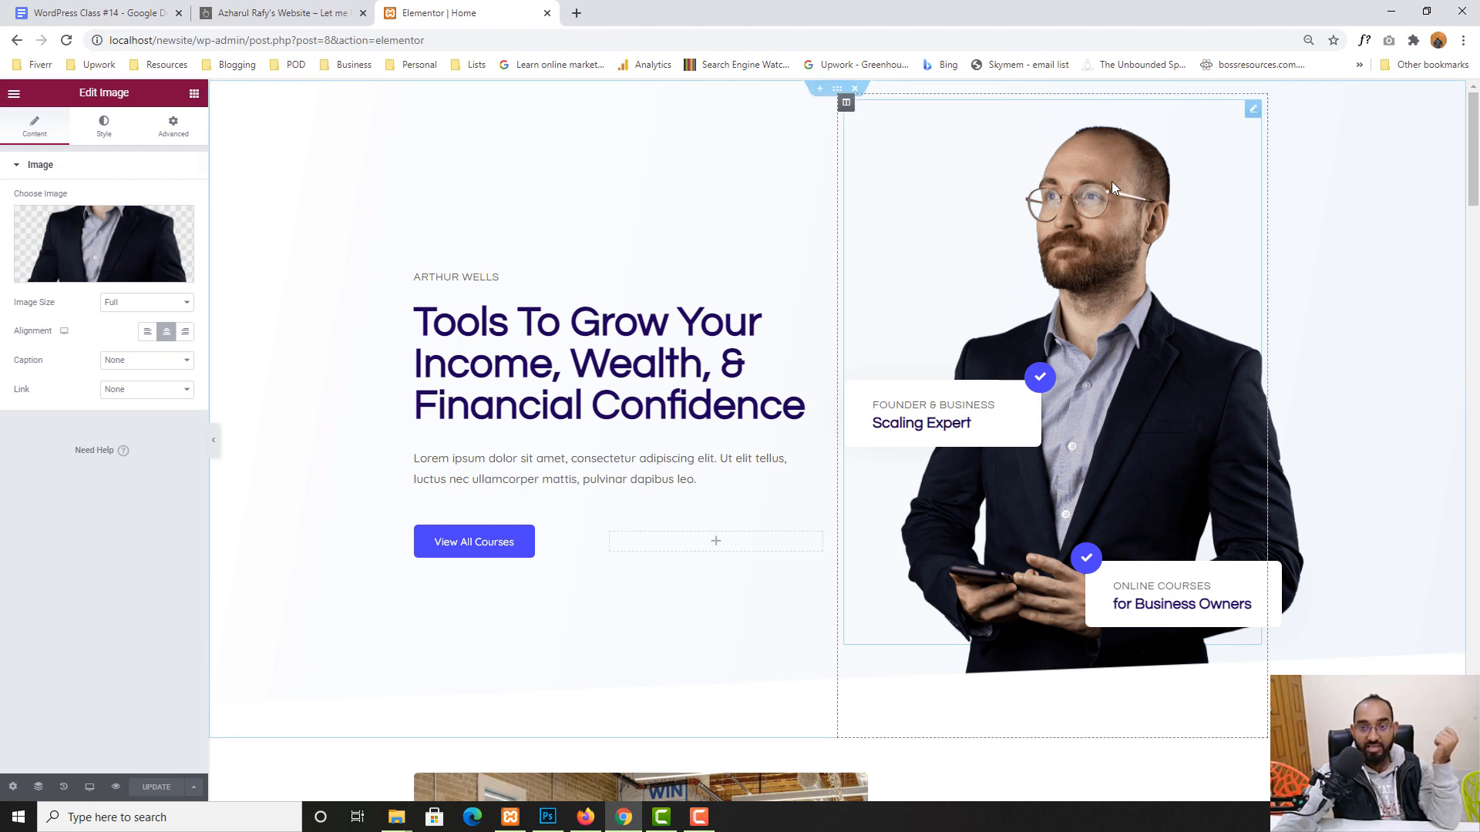
pyautogui.moveTo(114, 249)
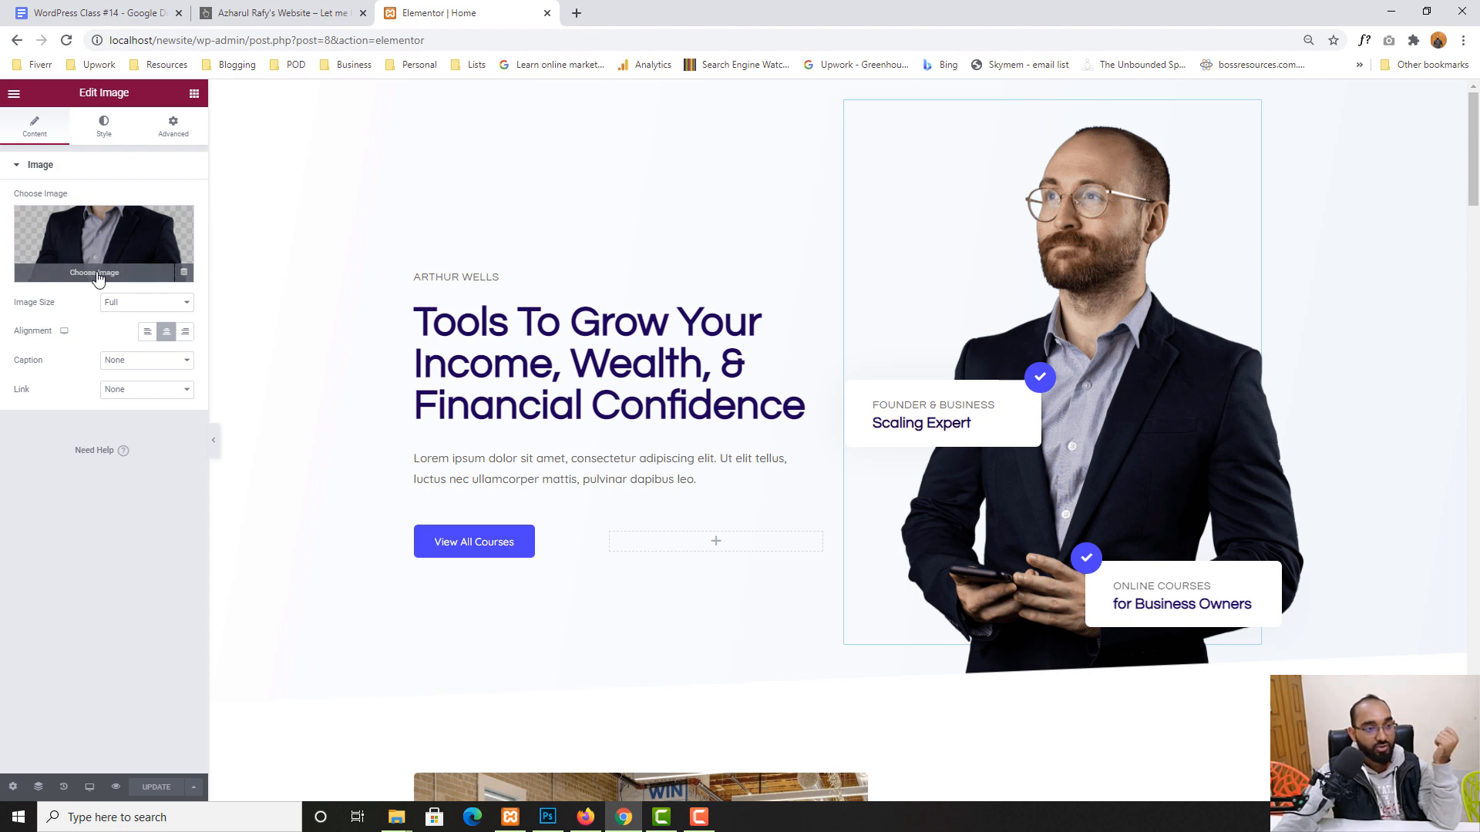
pyautogui.click(96, 274)
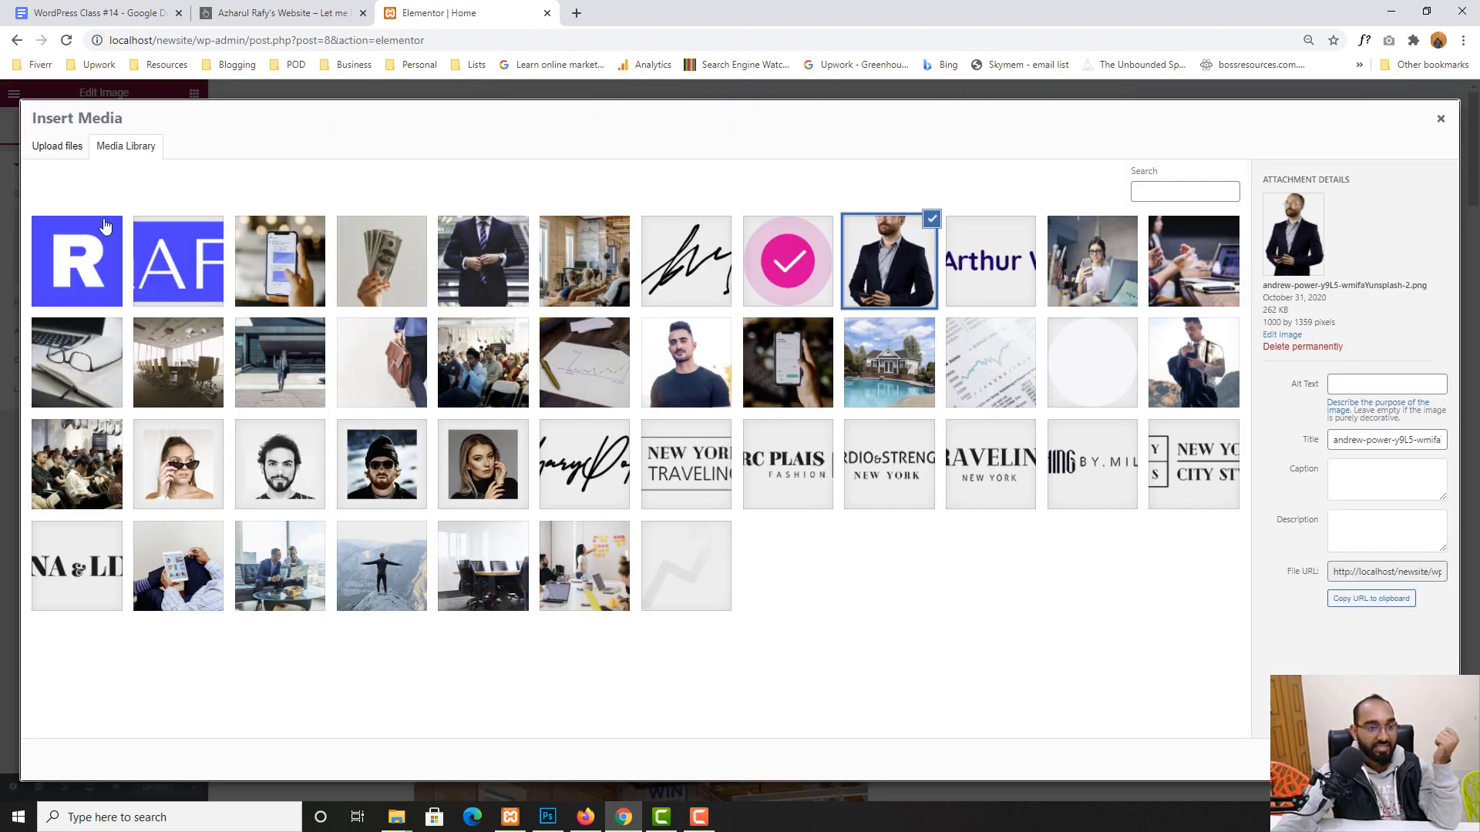
# - Start a new Elementor image upload, but open azharul-rafy-2-2-1024x780.png in Adobe Photoshop first
pyautogui.click(54, 157)
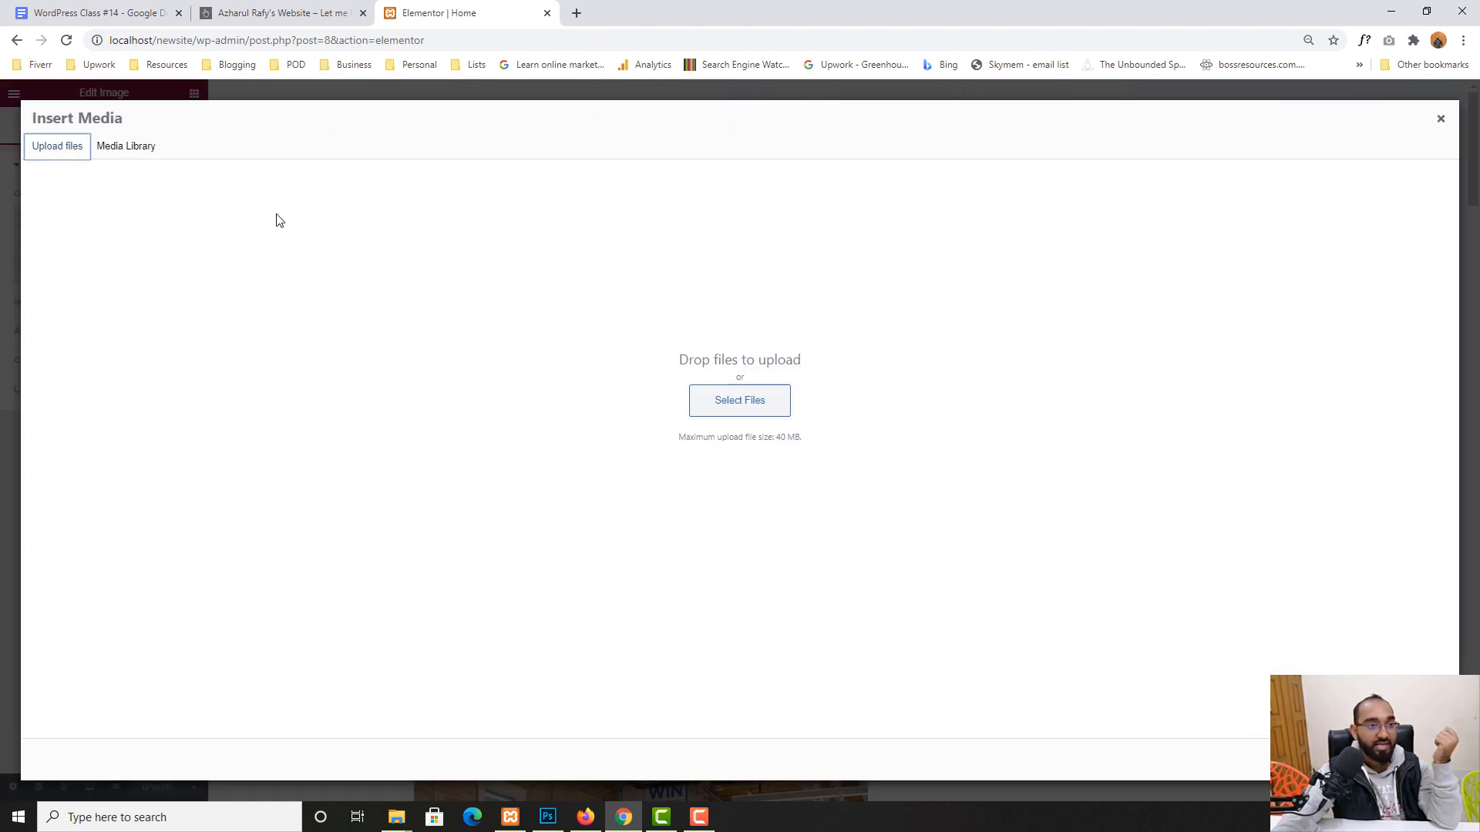
pyautogui.click(739, 408)
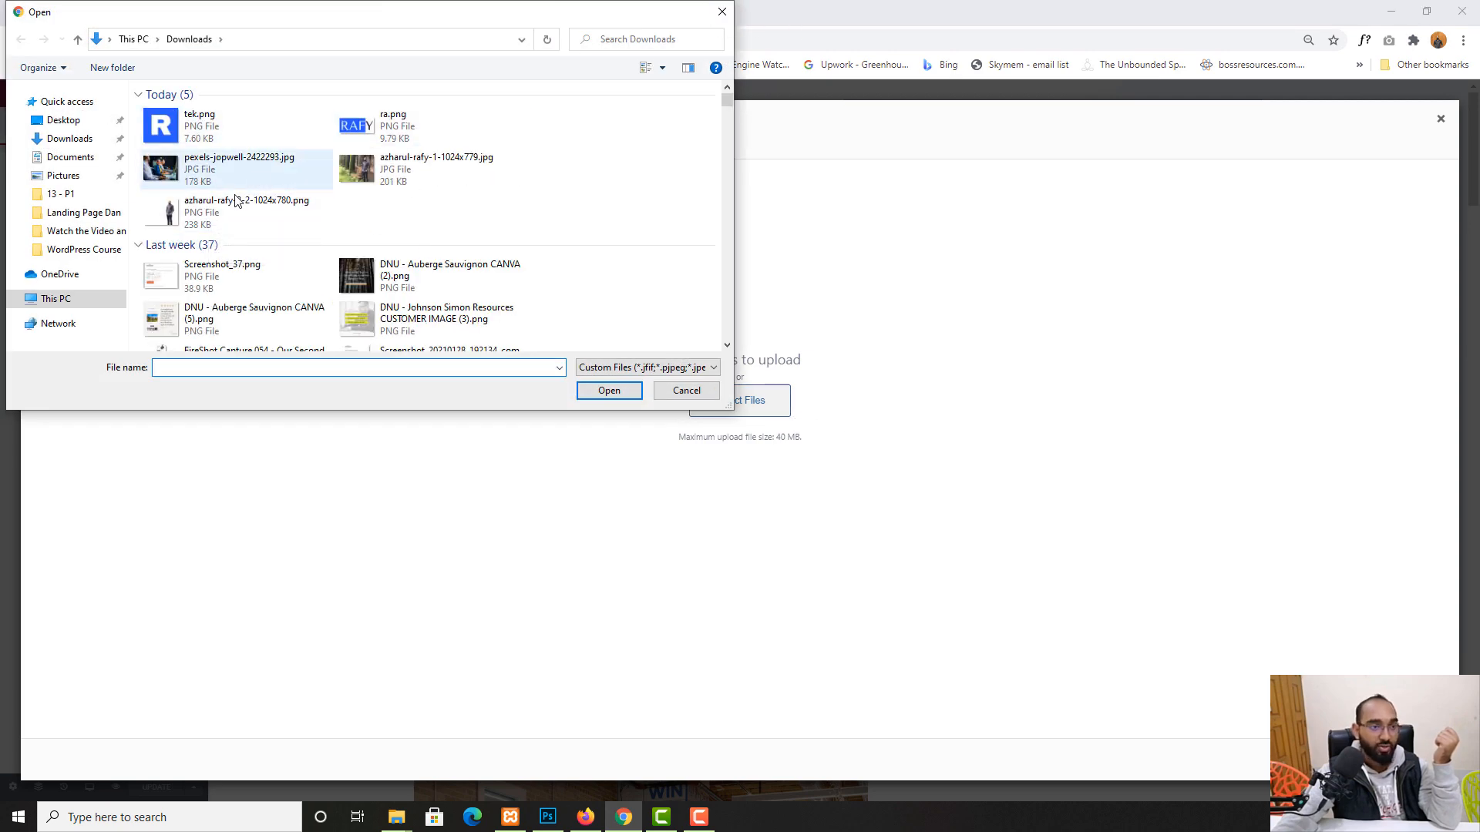
pyautogui.click(235, 201)
pyautogui.rightClick(218, 216)
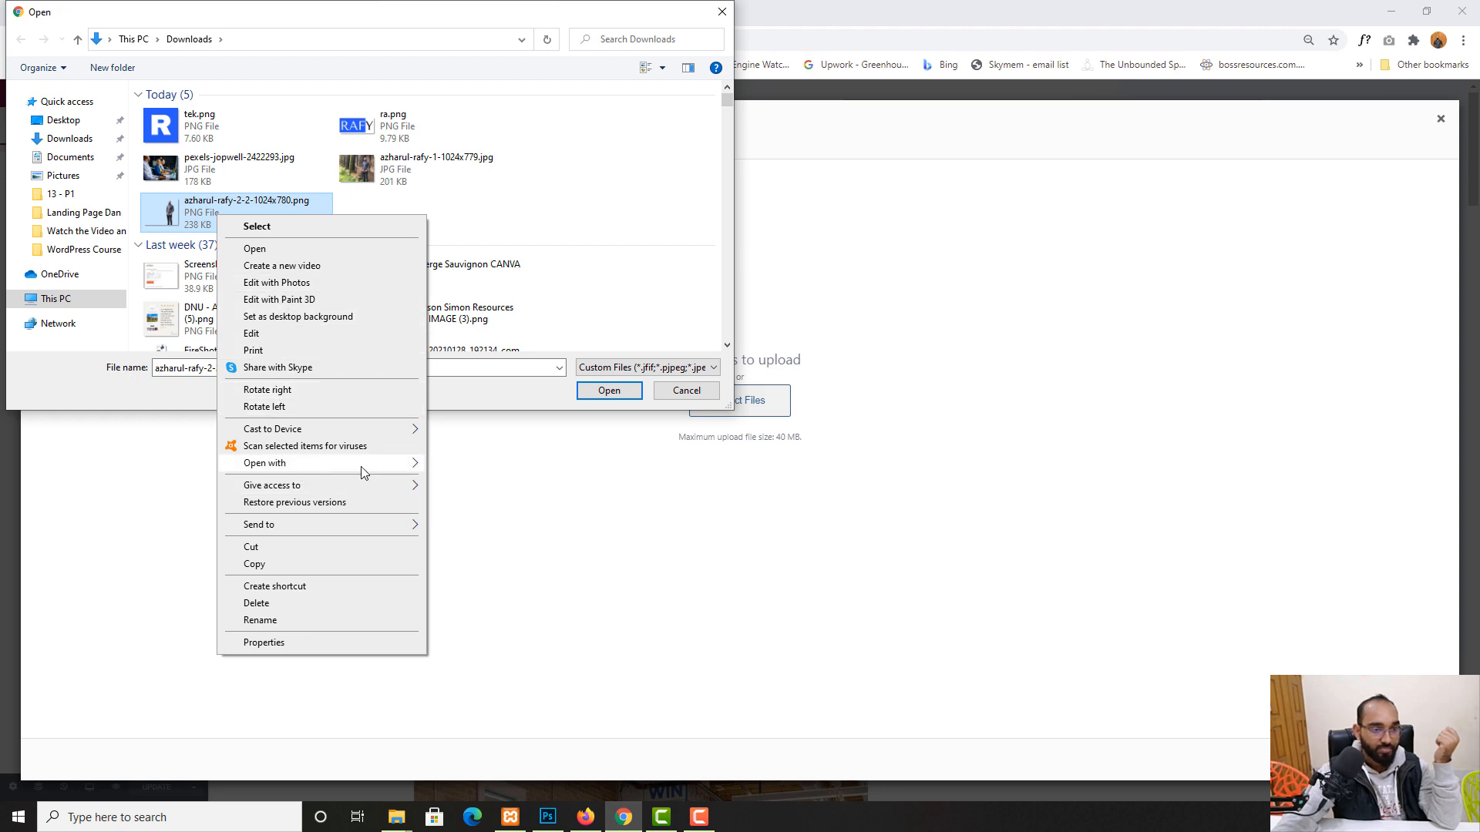
pyautogui.moveTo(363, 463)
pyautogui.click(477, 465)
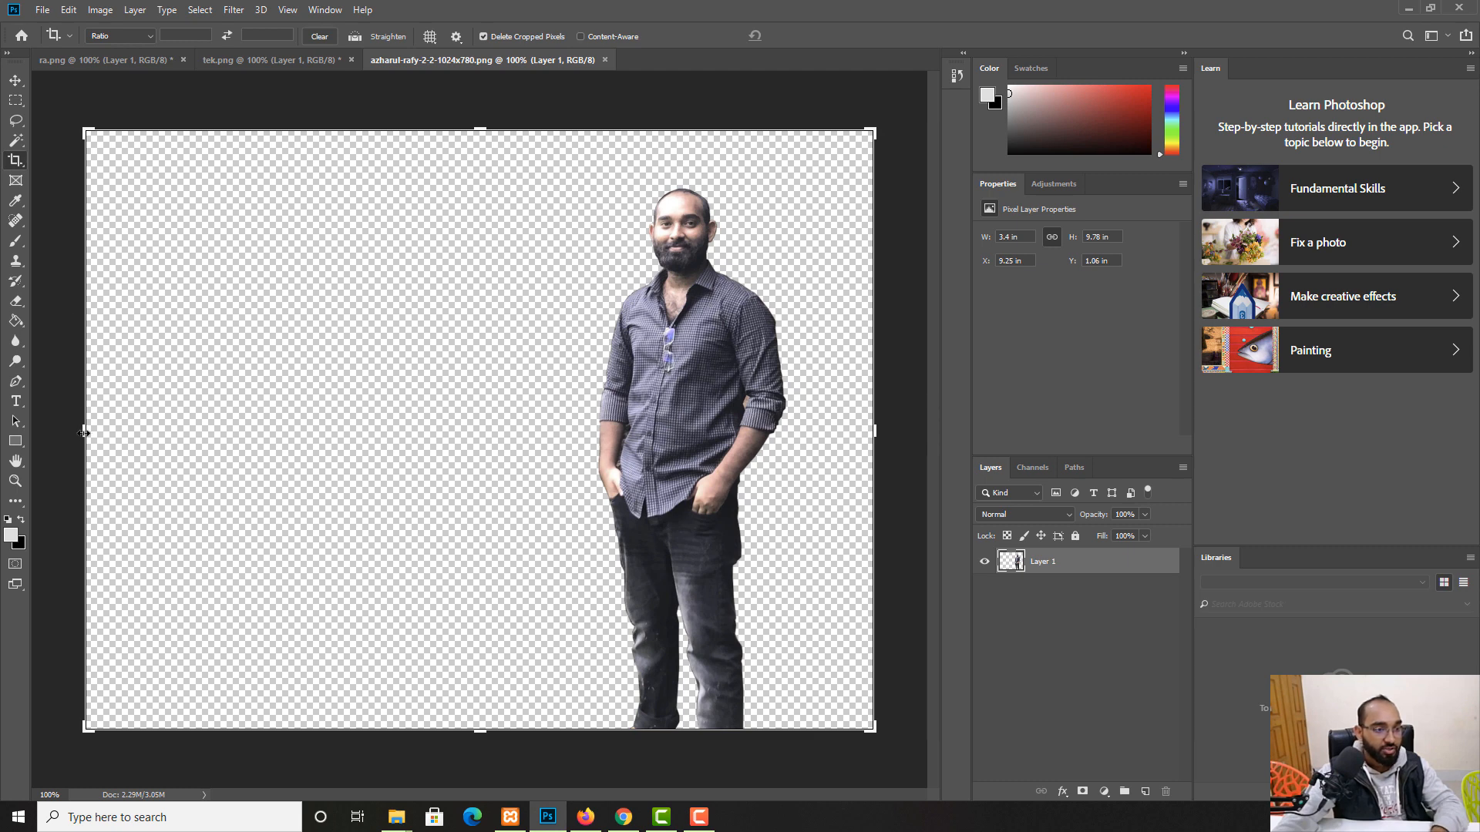
# - Crop the photo's empty left and top areas tightly around the standing man
pyautogui.moveTo(84, 433); pyautogui.dragTo(315, 421)
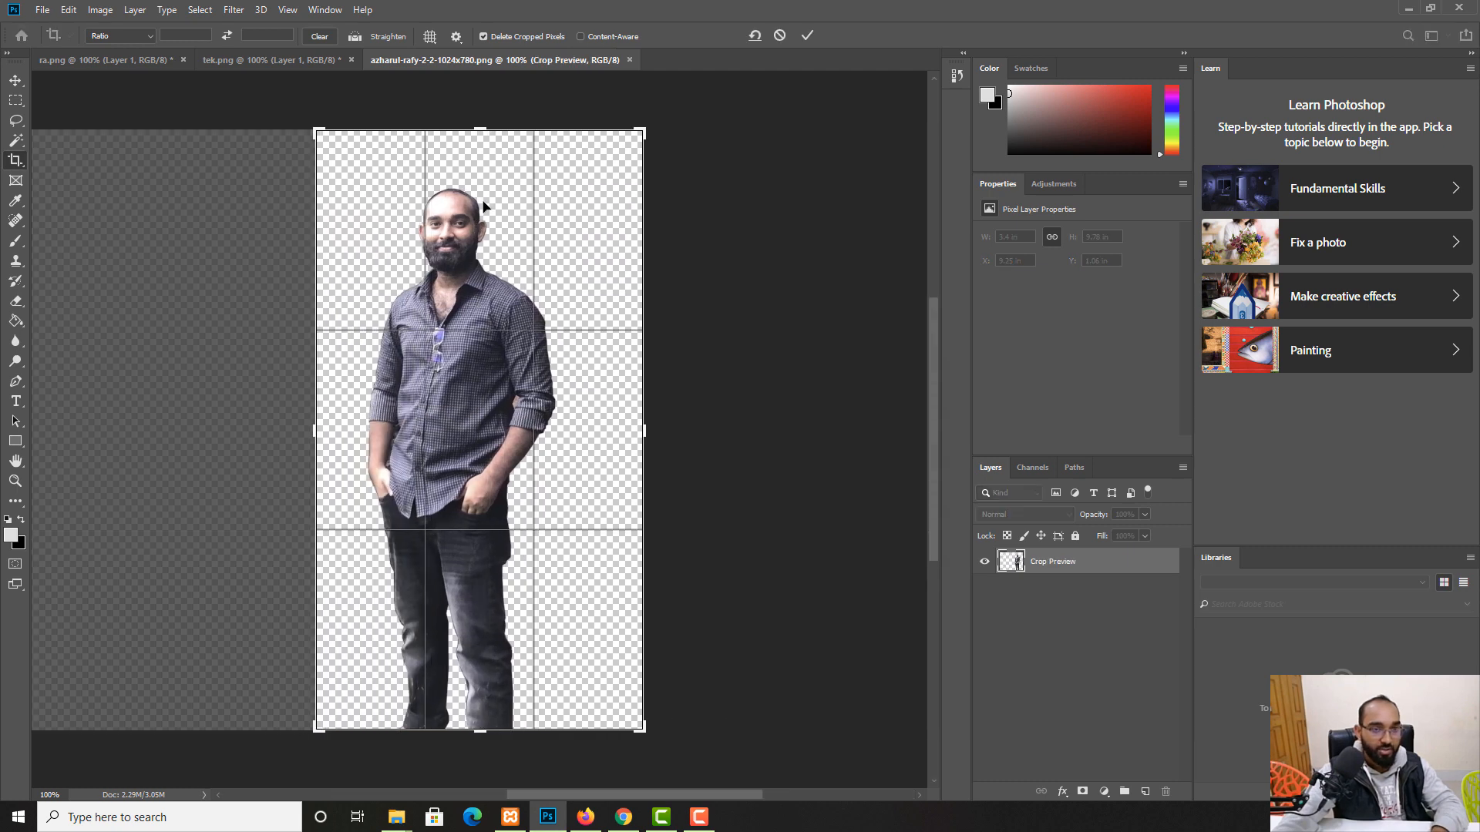
pyautogui.moveTo(479, 142); pyautogui.dragTo(480, 158)
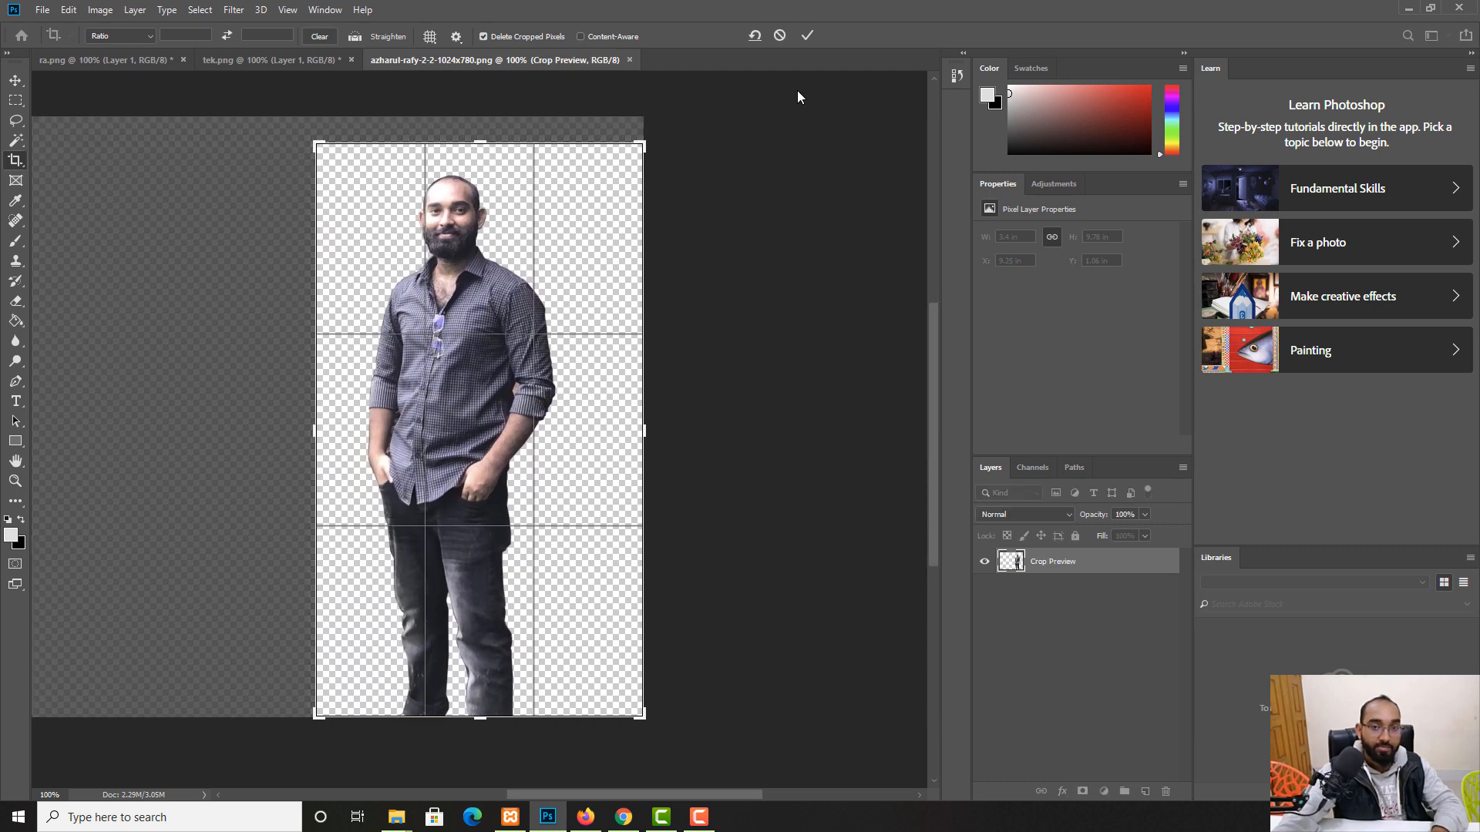
pyautogui.click(807, 37)
# - Save the cropped image as PNG, replacing the original azharul-rafy-2-2-1024x780.png
pyautogui.click(42, 9)
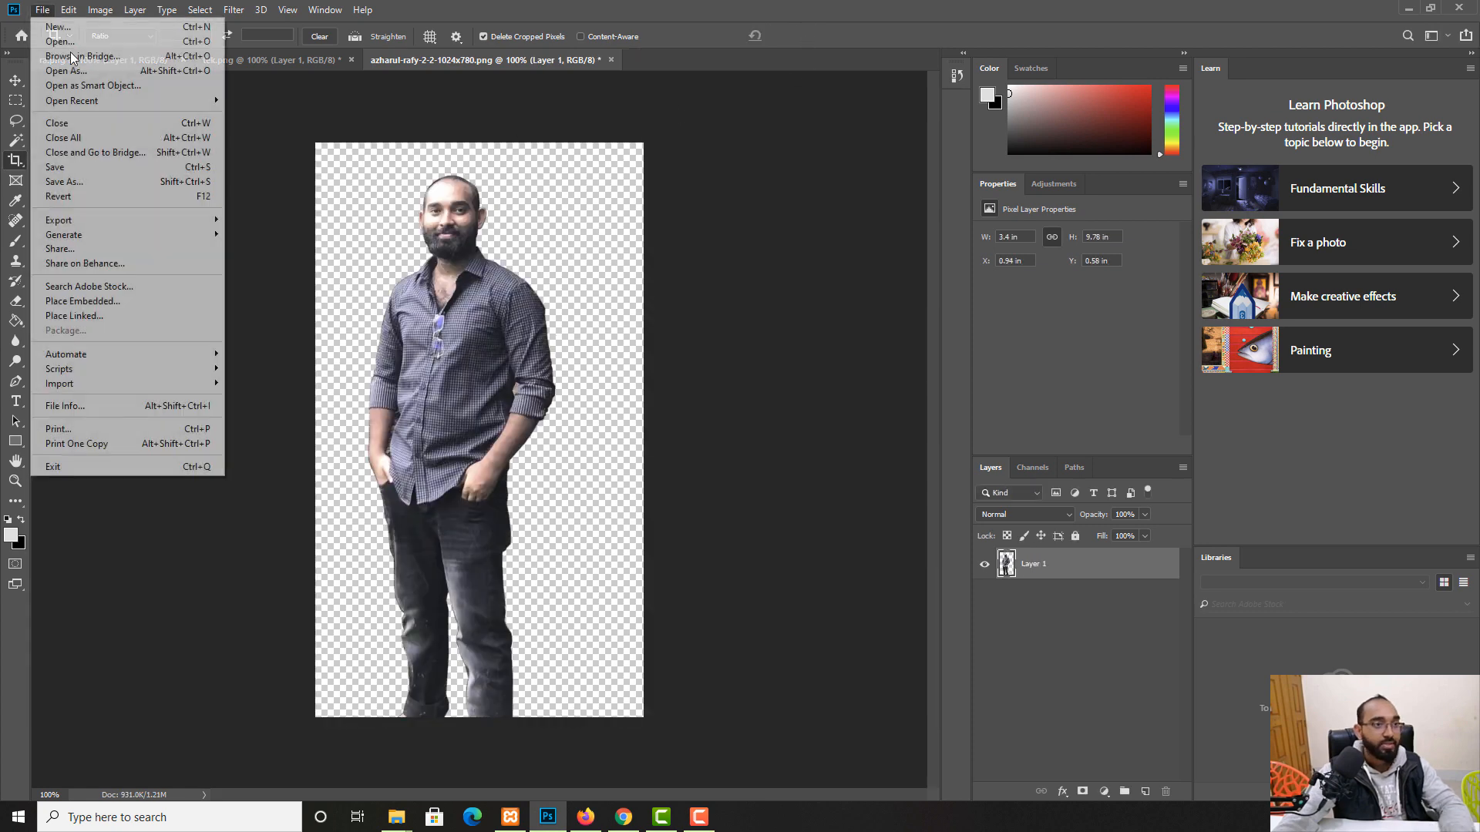
pyautogui.click(65, 181)
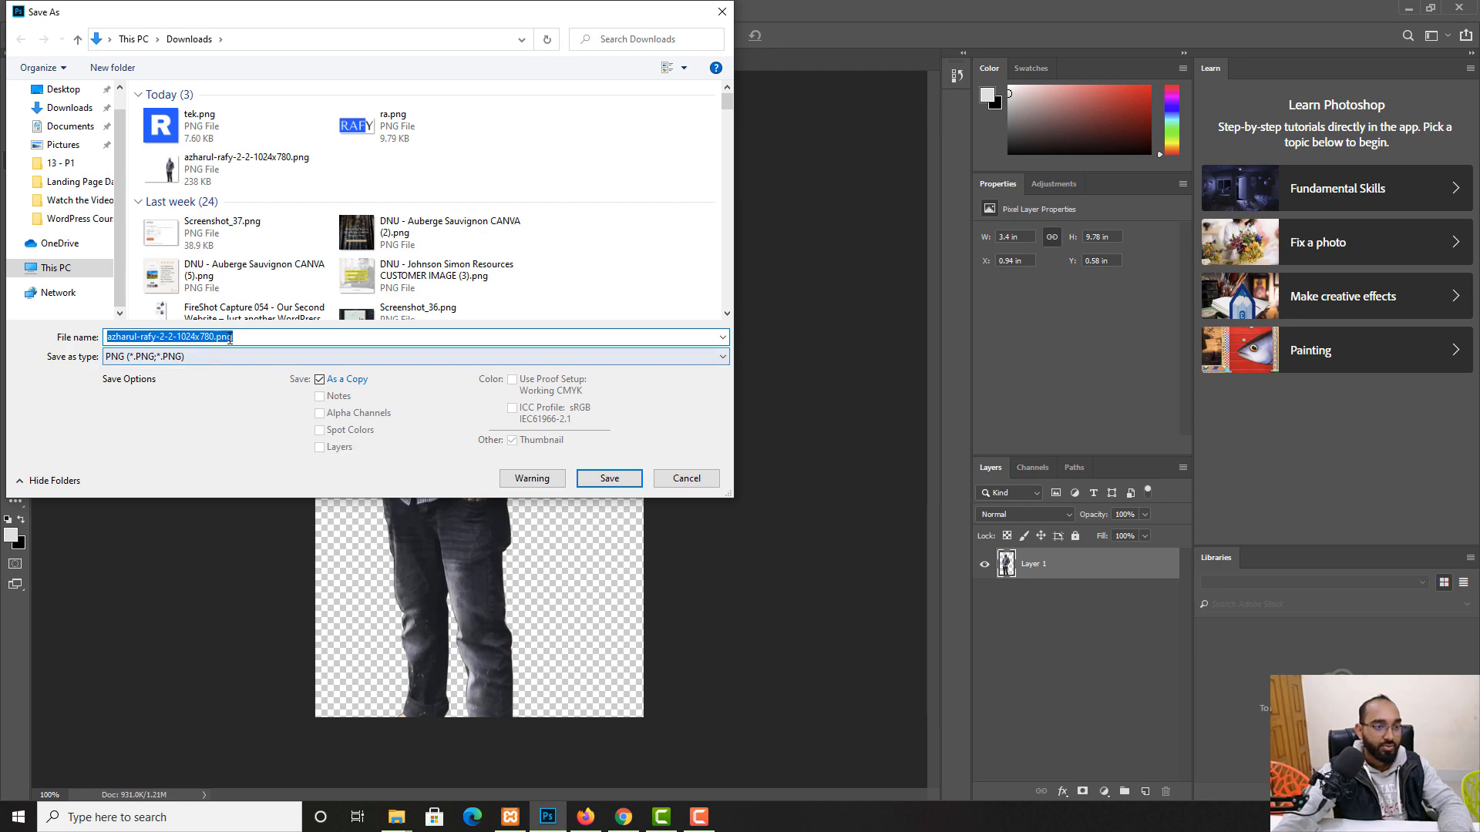
pyautogui.click(595, 483)
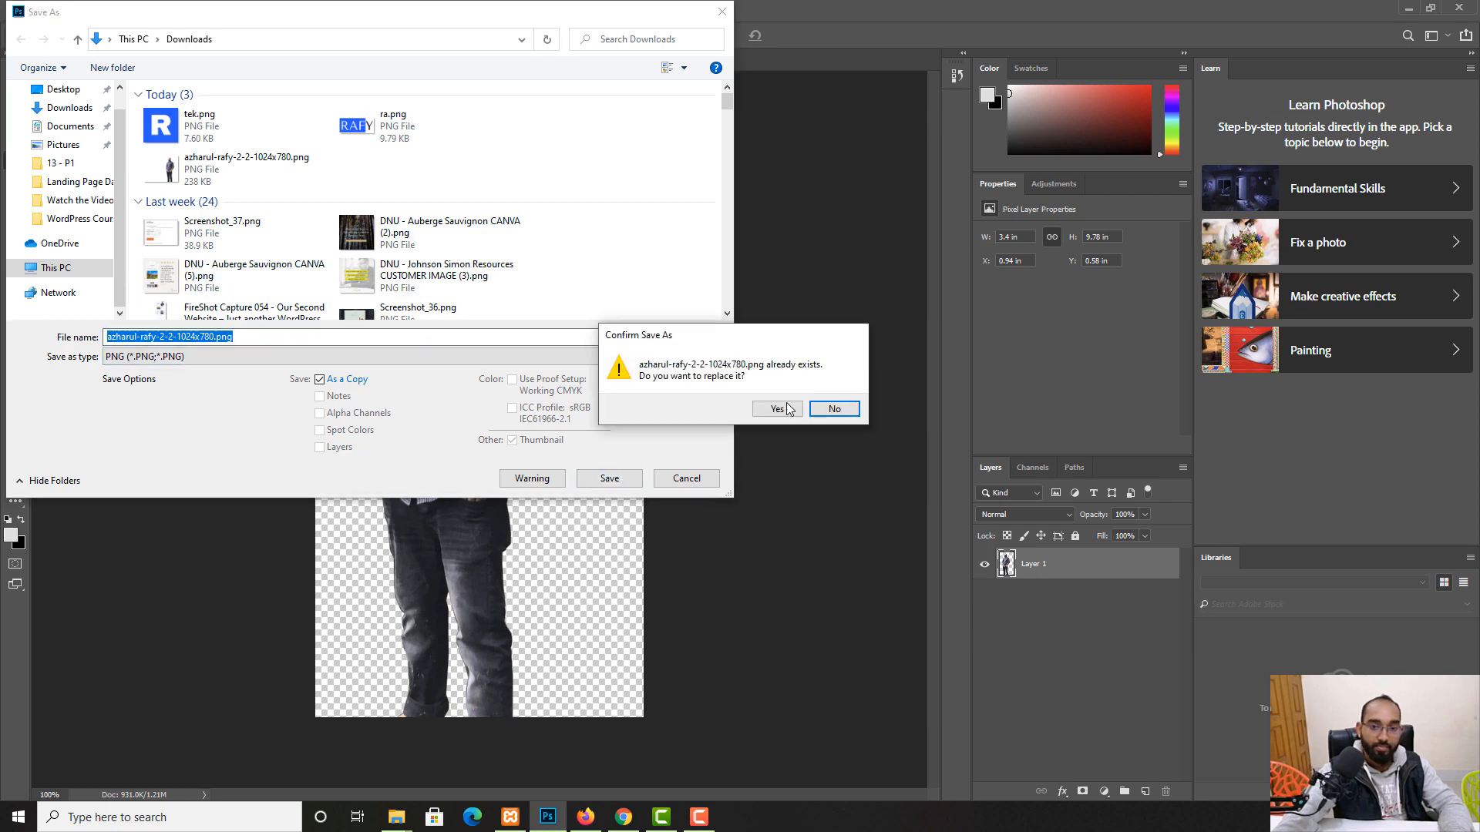
pyautogui.click(789, 410)
pyautogui.click(826, 242)
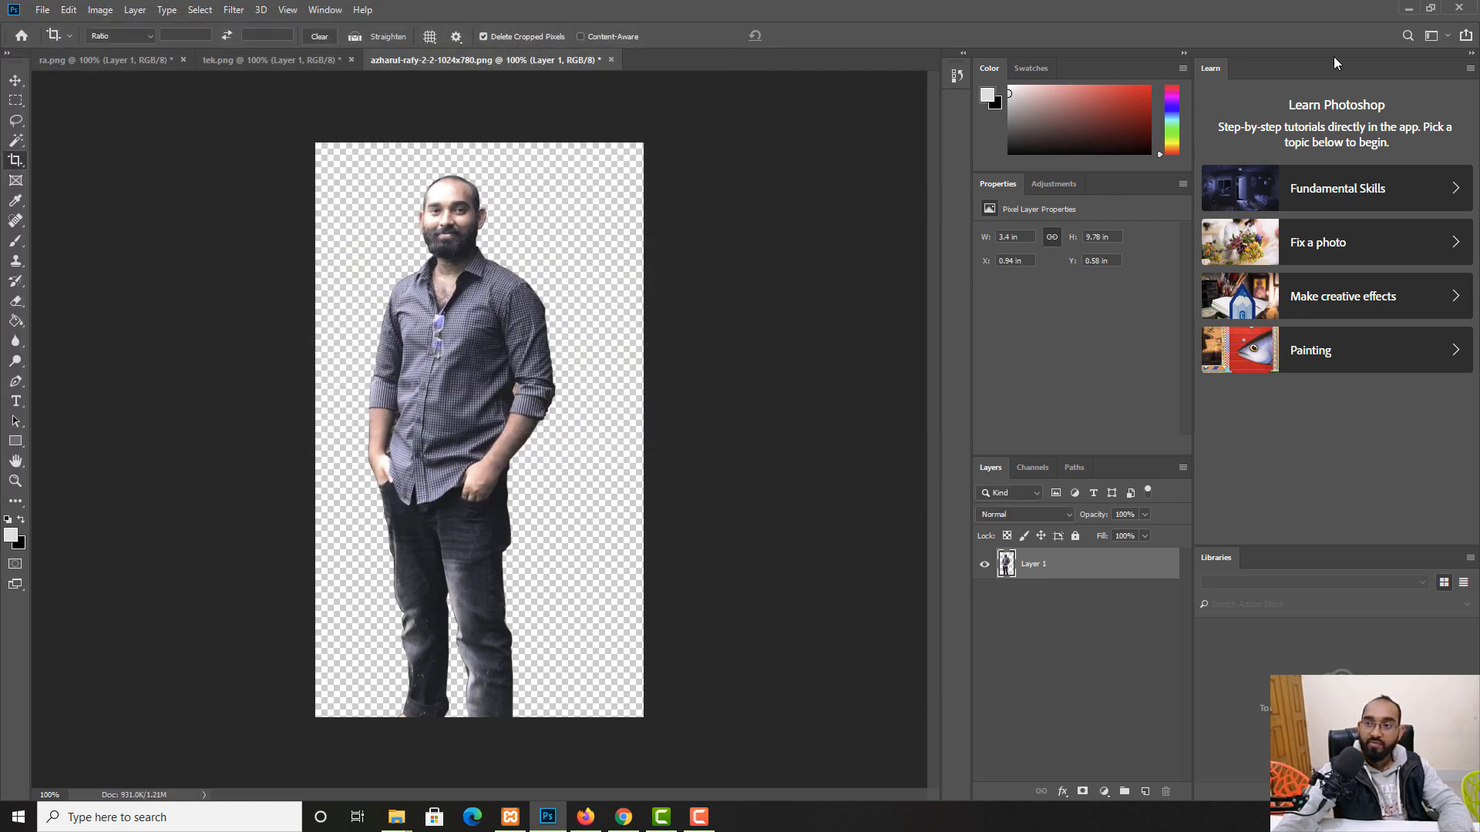
pyautogui.click(1408, 10)
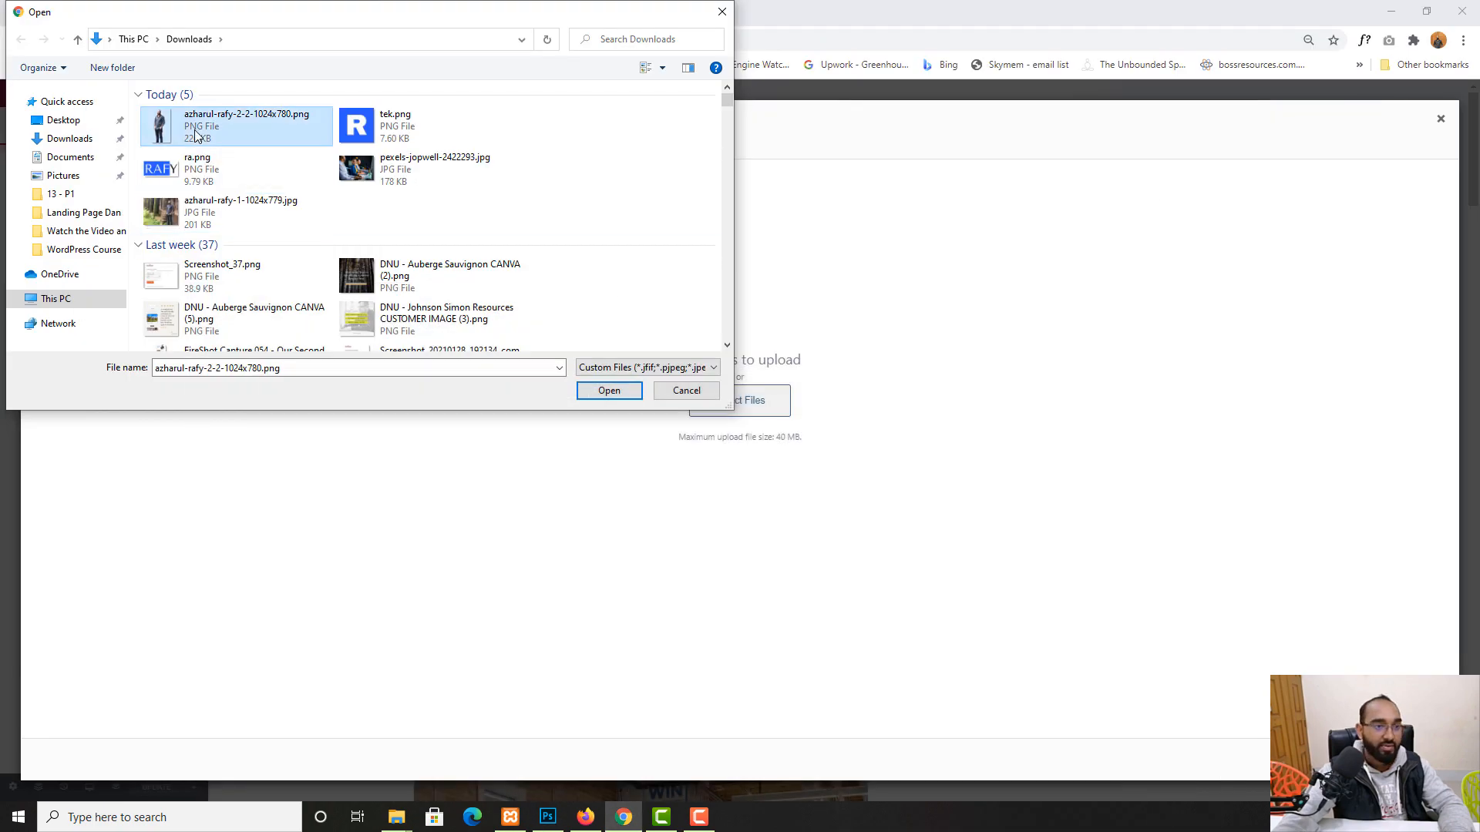
# - Upload the cropped PNG and insert it as the new hero image in the image widget
pyautogui.click(610, 390)
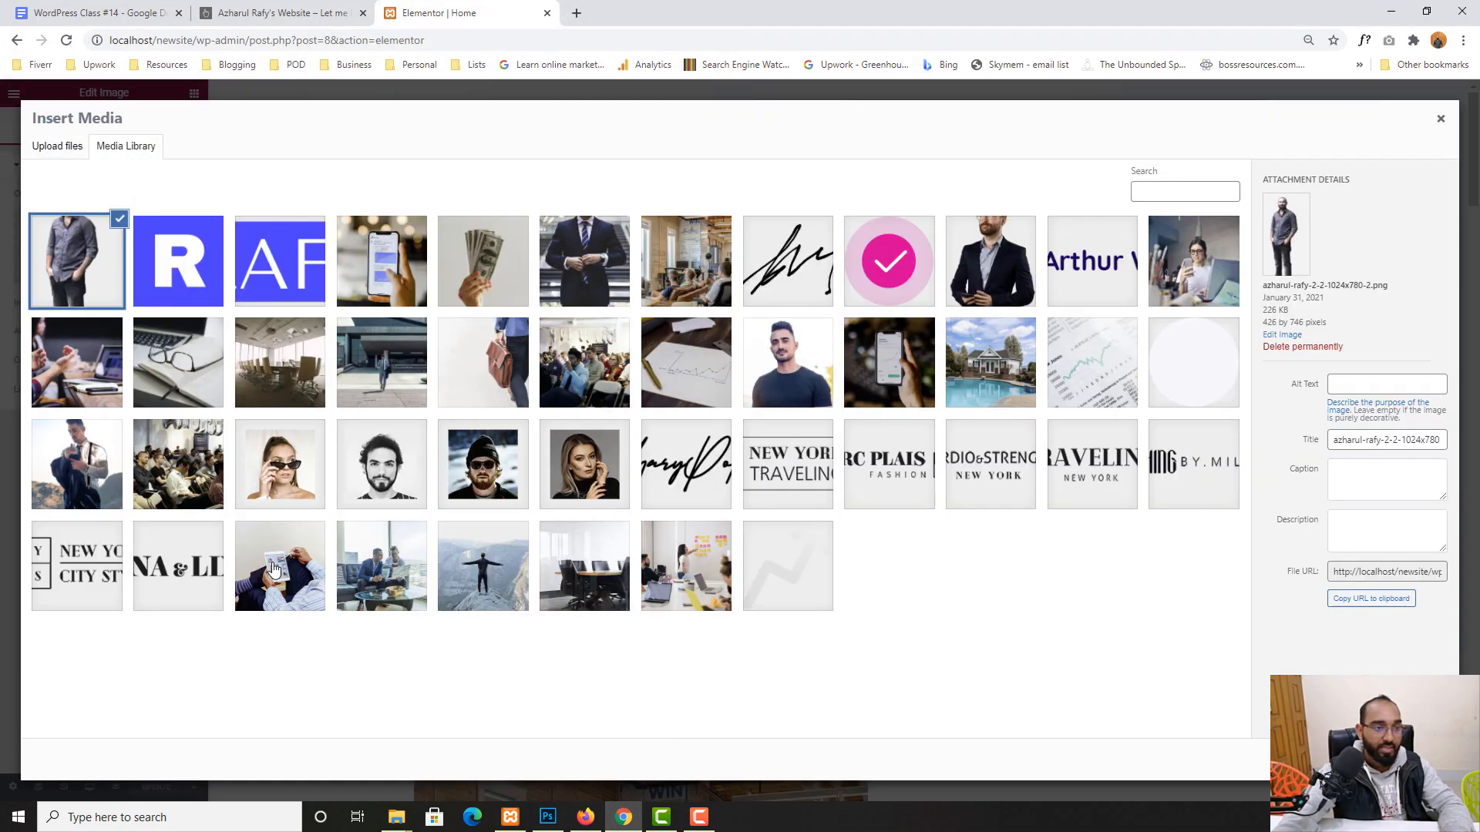
pyautogui.click(1395, 759)
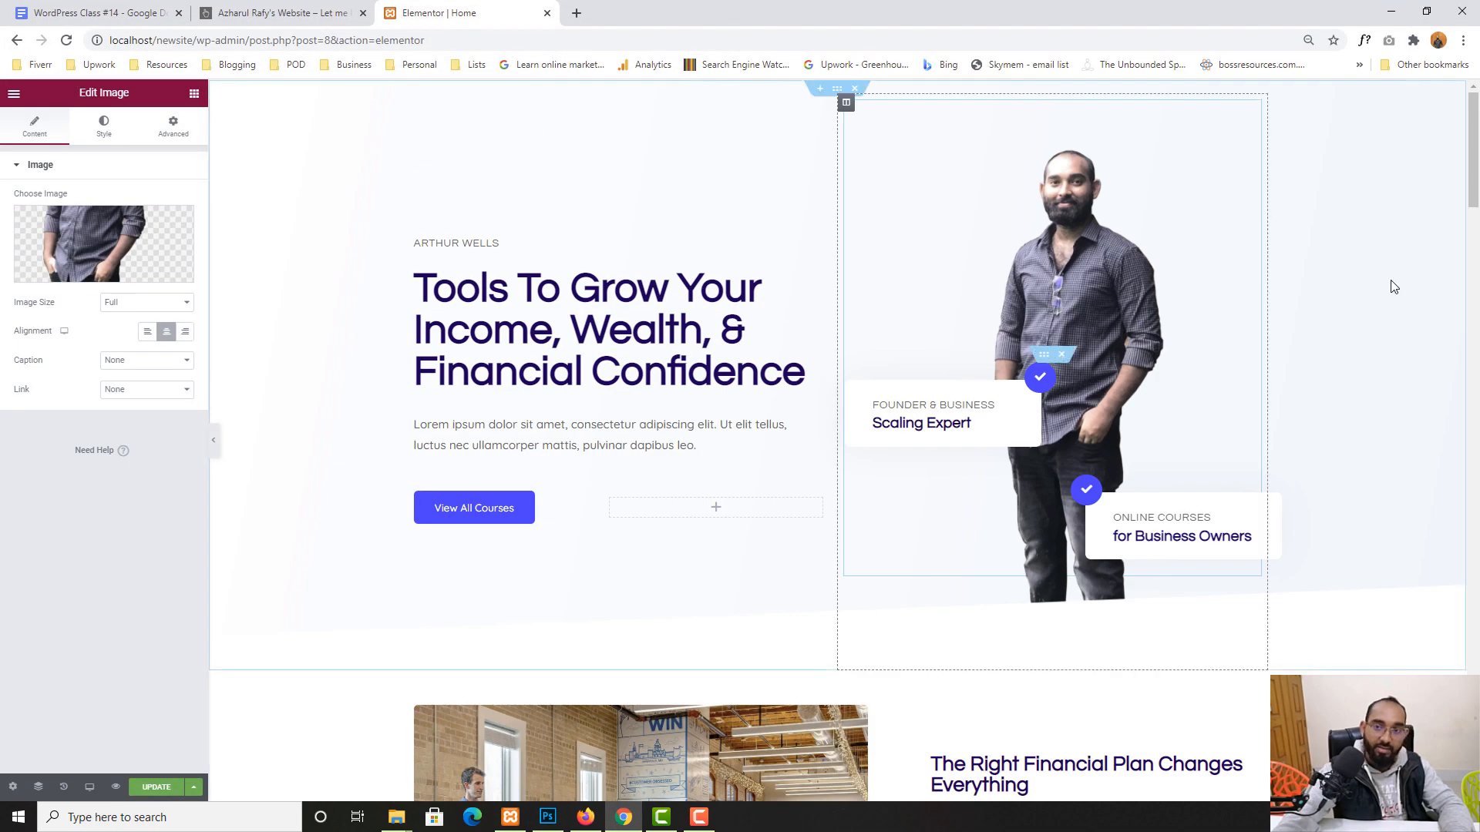
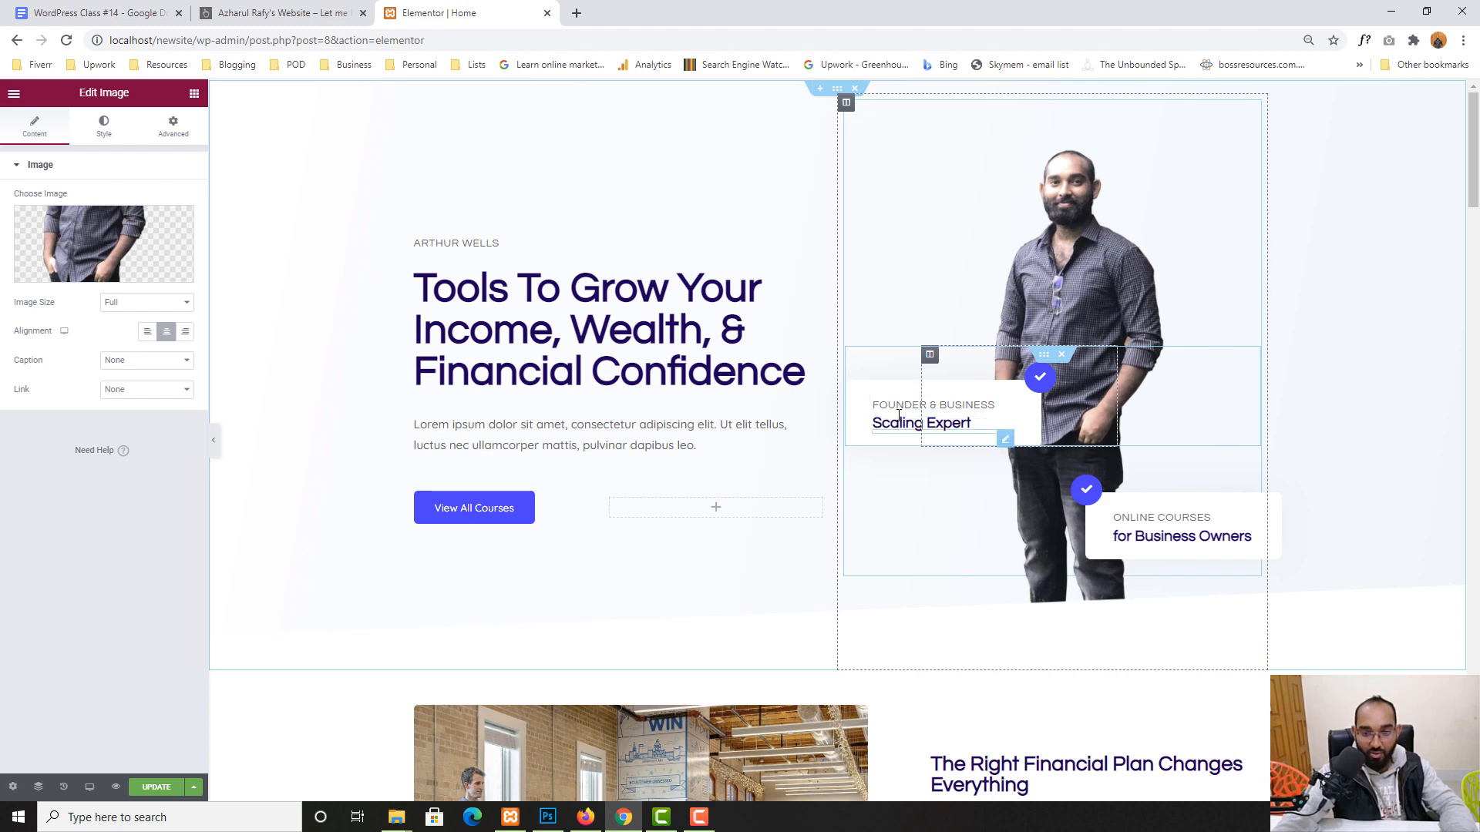
# - Change the first hero card's label from Founder & Business to Founder & CEO
pyautogui.click(972, 424)
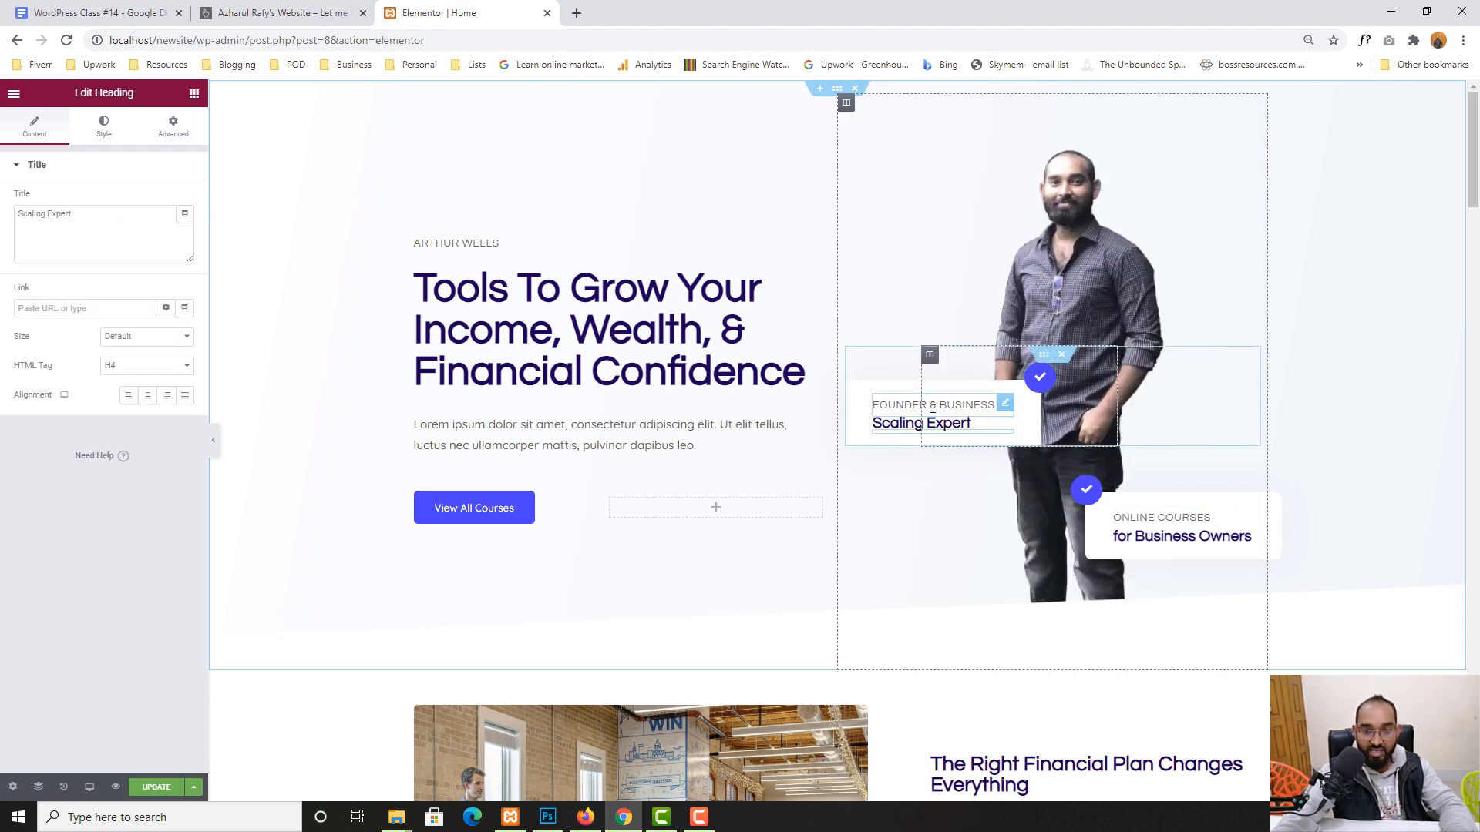
pyautogui.click(975, 406)
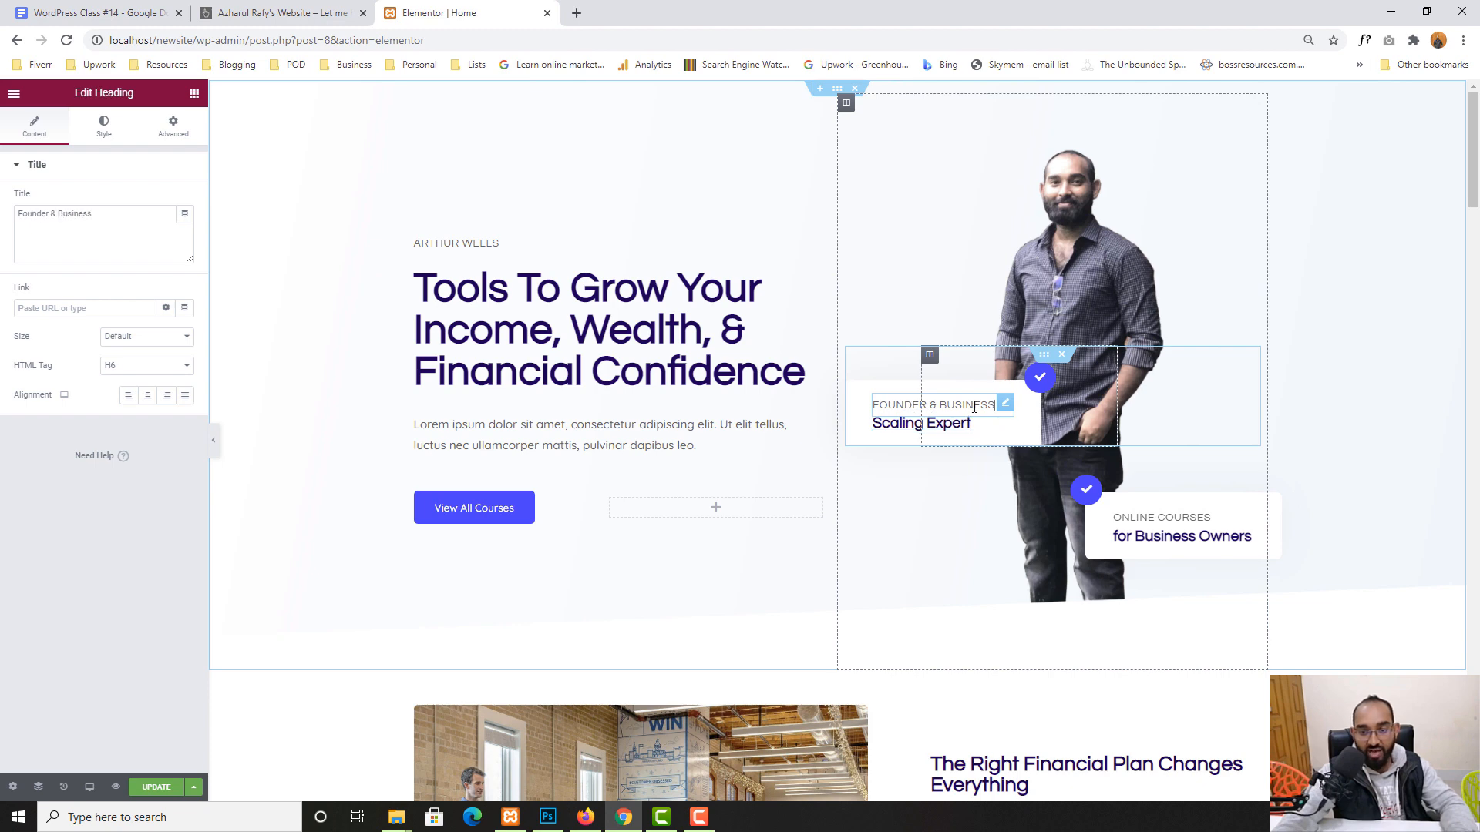
pyautogui.doubleClick(71, 213)
pyautogui.write('CEI')
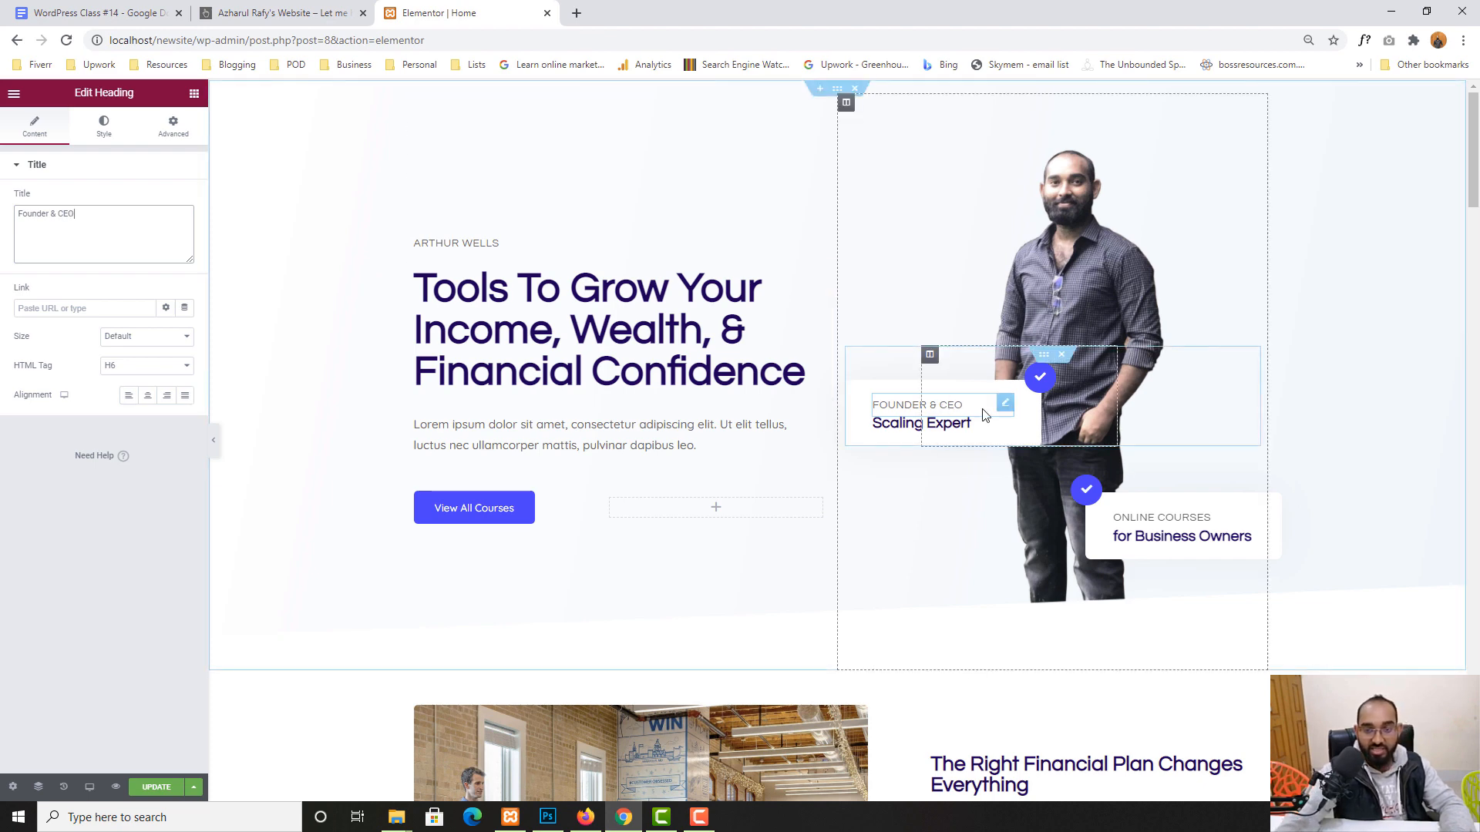
# - Replace the Scaling Expert heading beneath it with the site owner's name
pyautogui.click(918, 421)
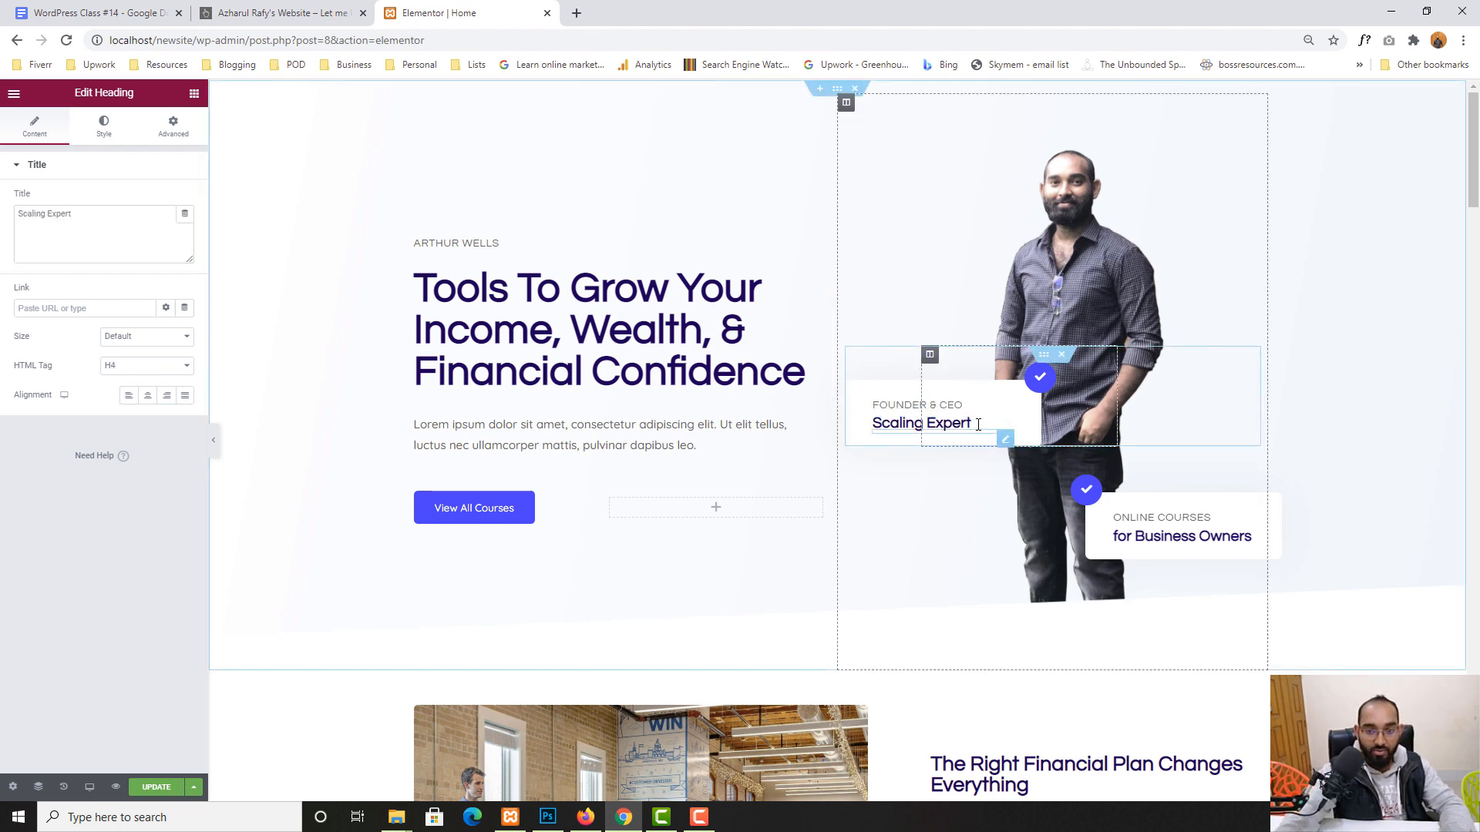
pyautogui.moveTo(979, 425); pyautogui.dragTo(886, 424)
pyautogui.click(40, 218)
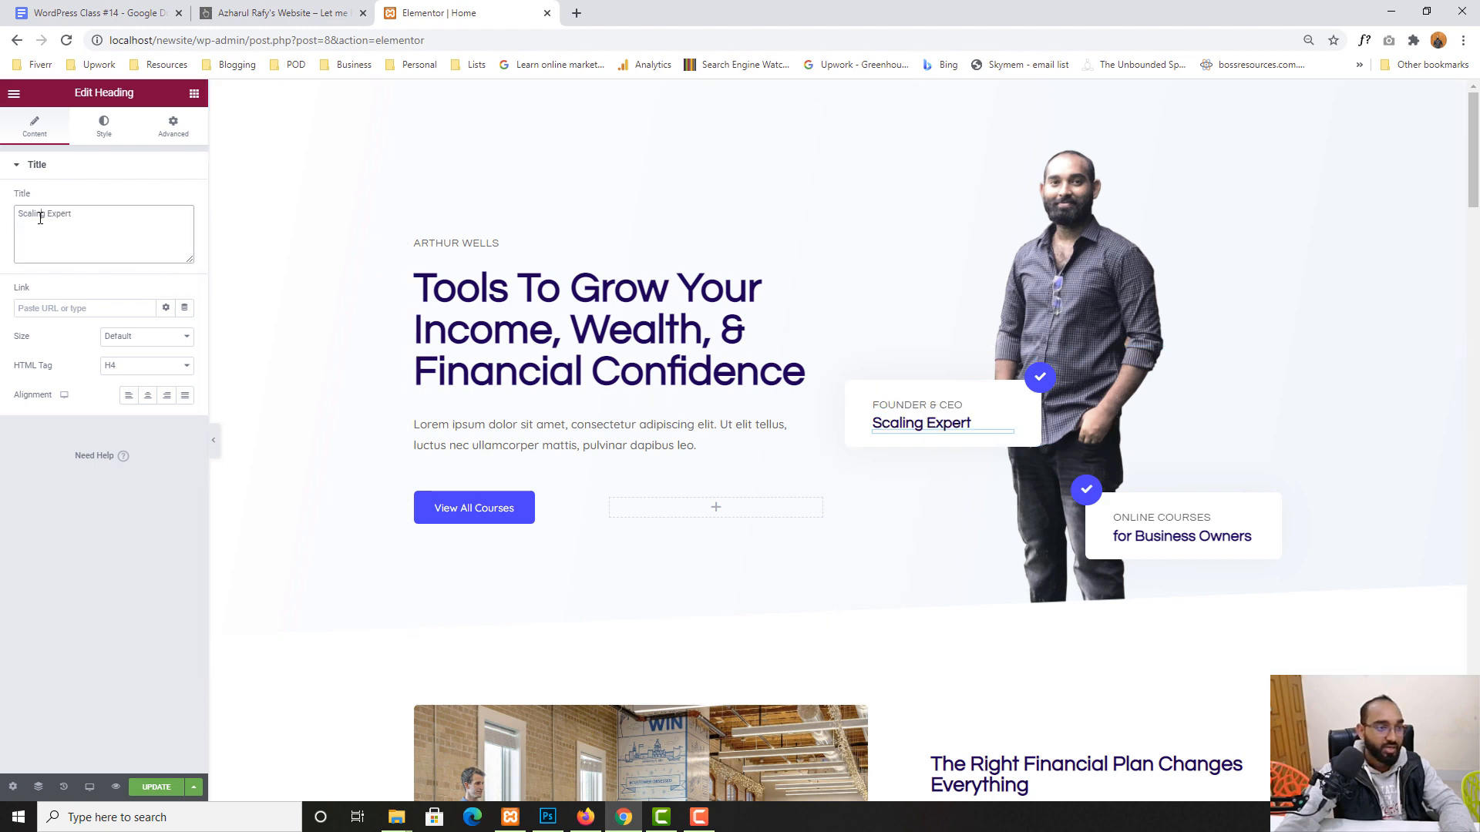
pyautogui.write('Az')
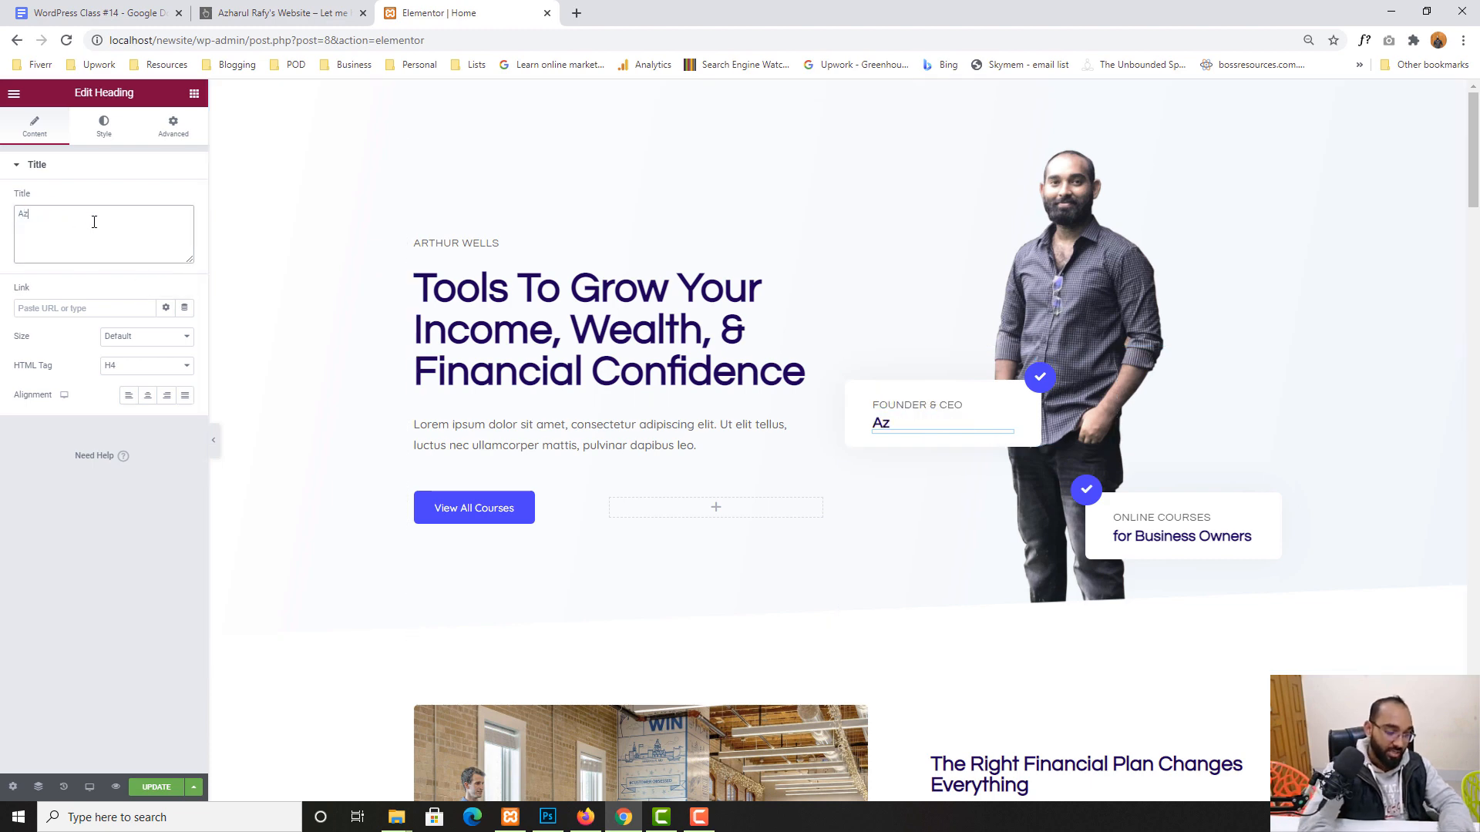
pyautogui.write('harul rafy')
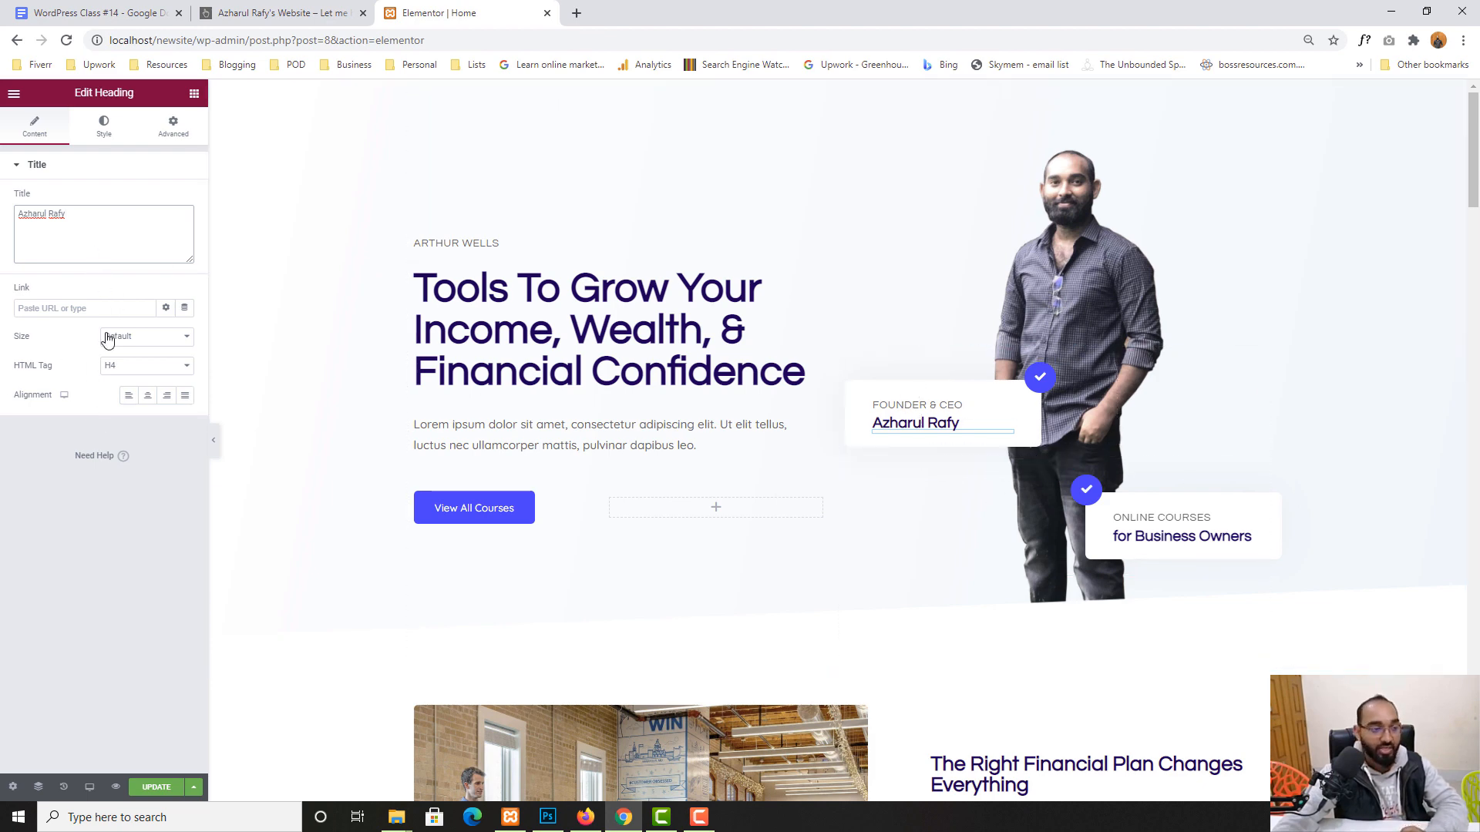
# - Relabel the second card 'Online Tutor' and retitle its heading 'For Beginners'
pyautogui.click(1124, 521)
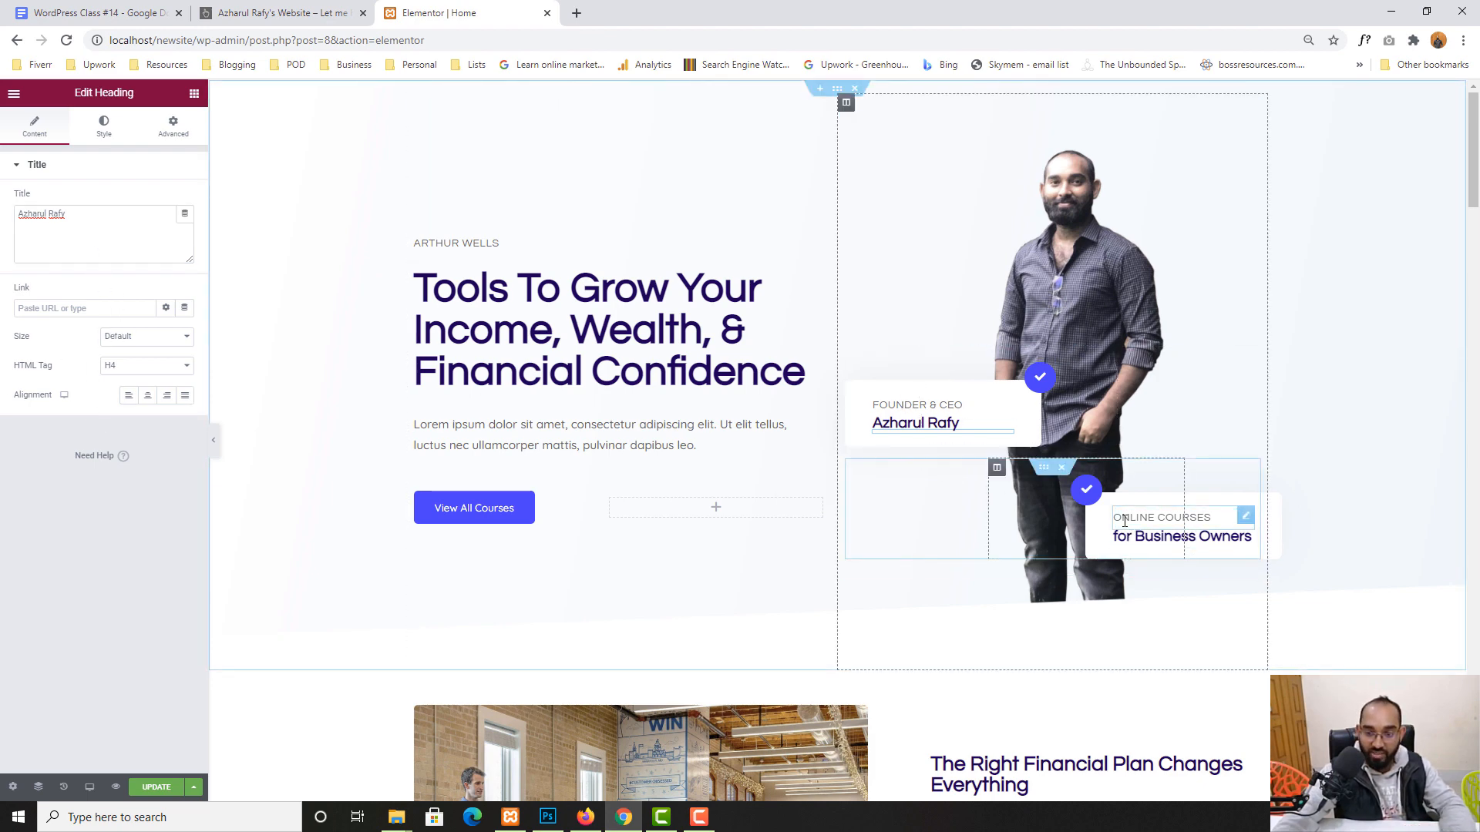
pyautogui.moveTo(85, 214); pyautogui.dragTo(4, 222)
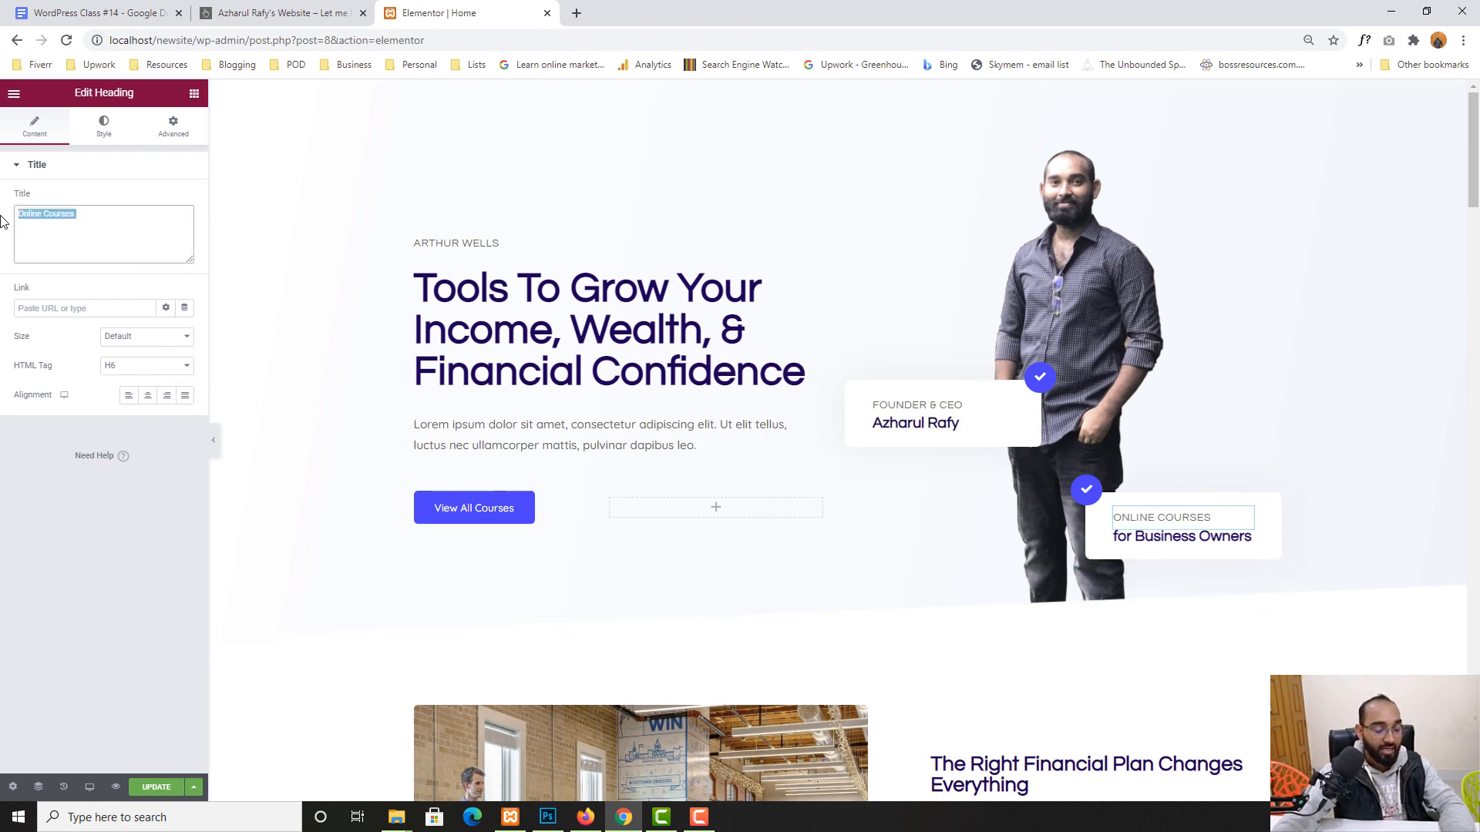
pyautogui.write('Onl')
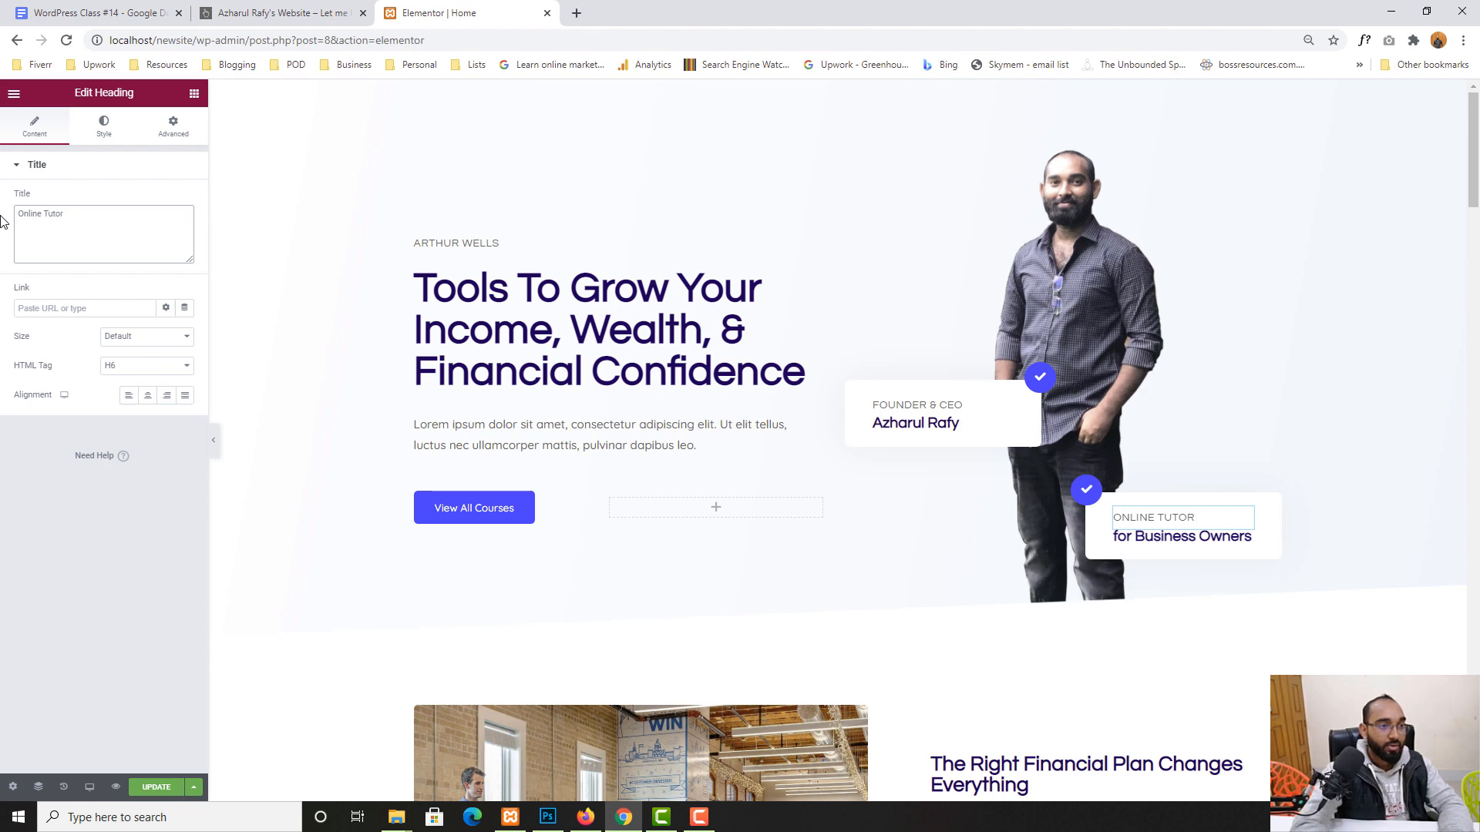
pyautogui.click(1241, 543)
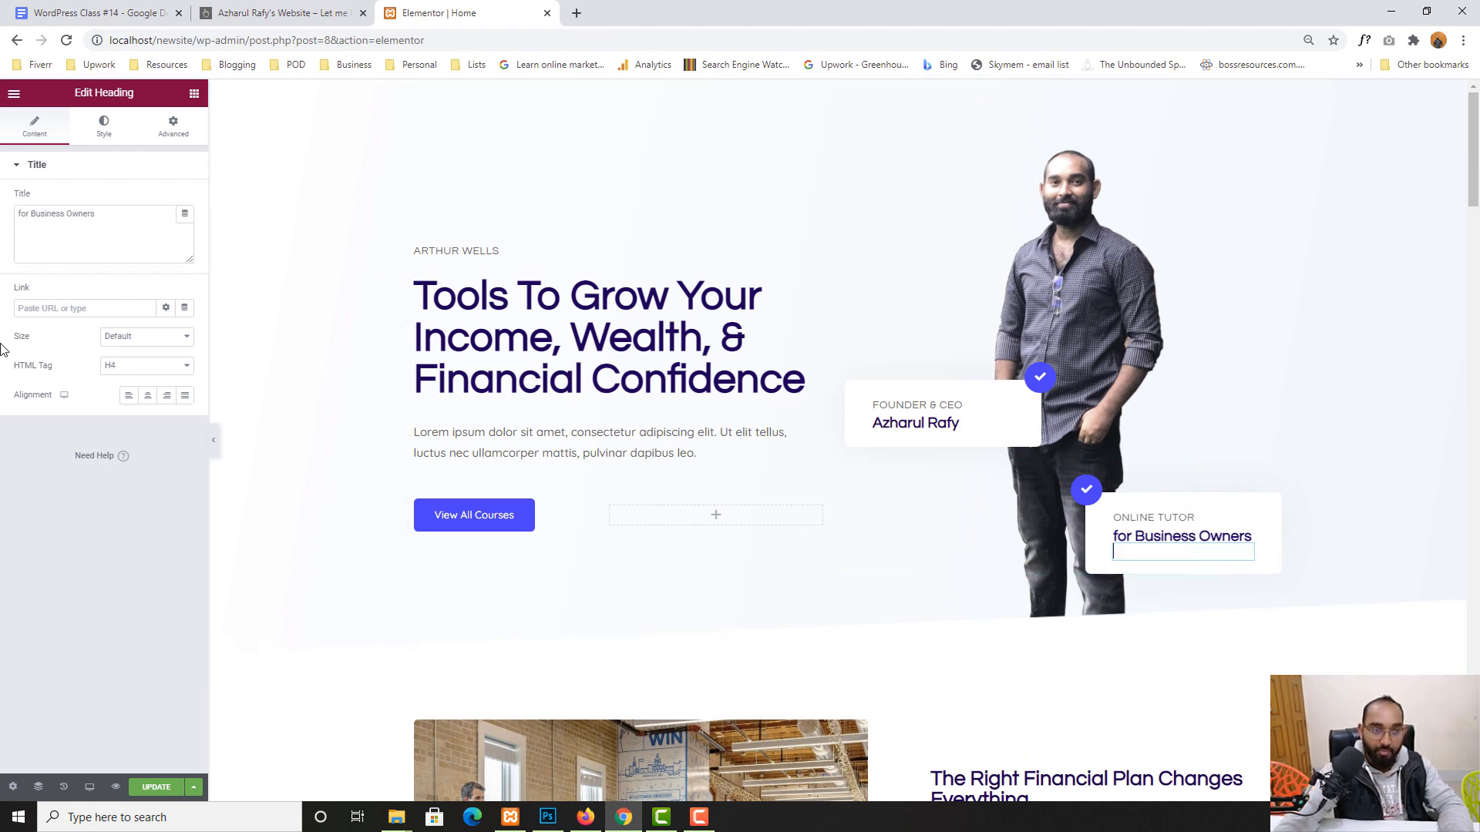
pyautogui.hotkey('ctrl', 'a')
pyautogui.write('F')
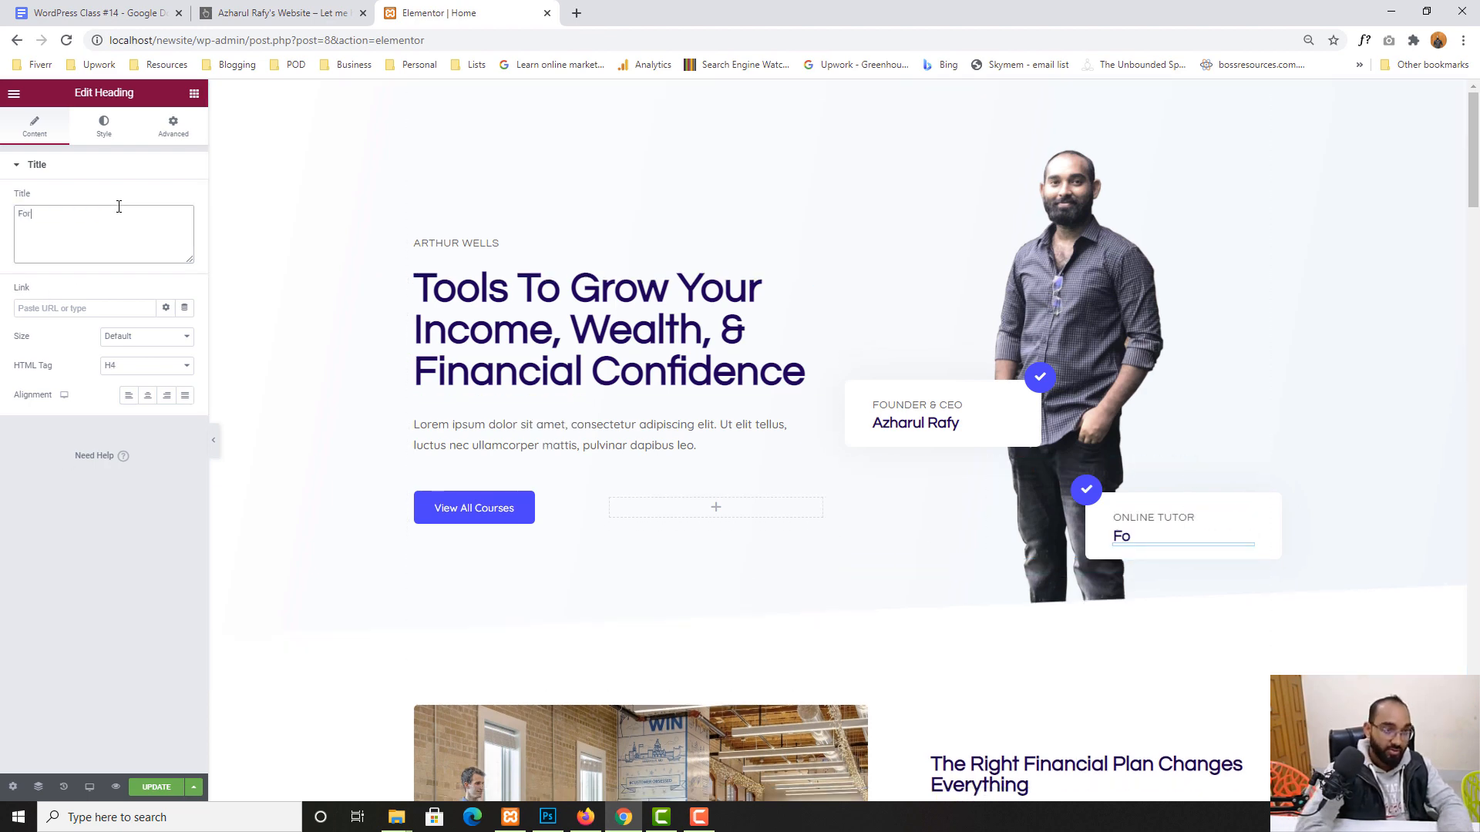
pyautogui.write('or Beginners')
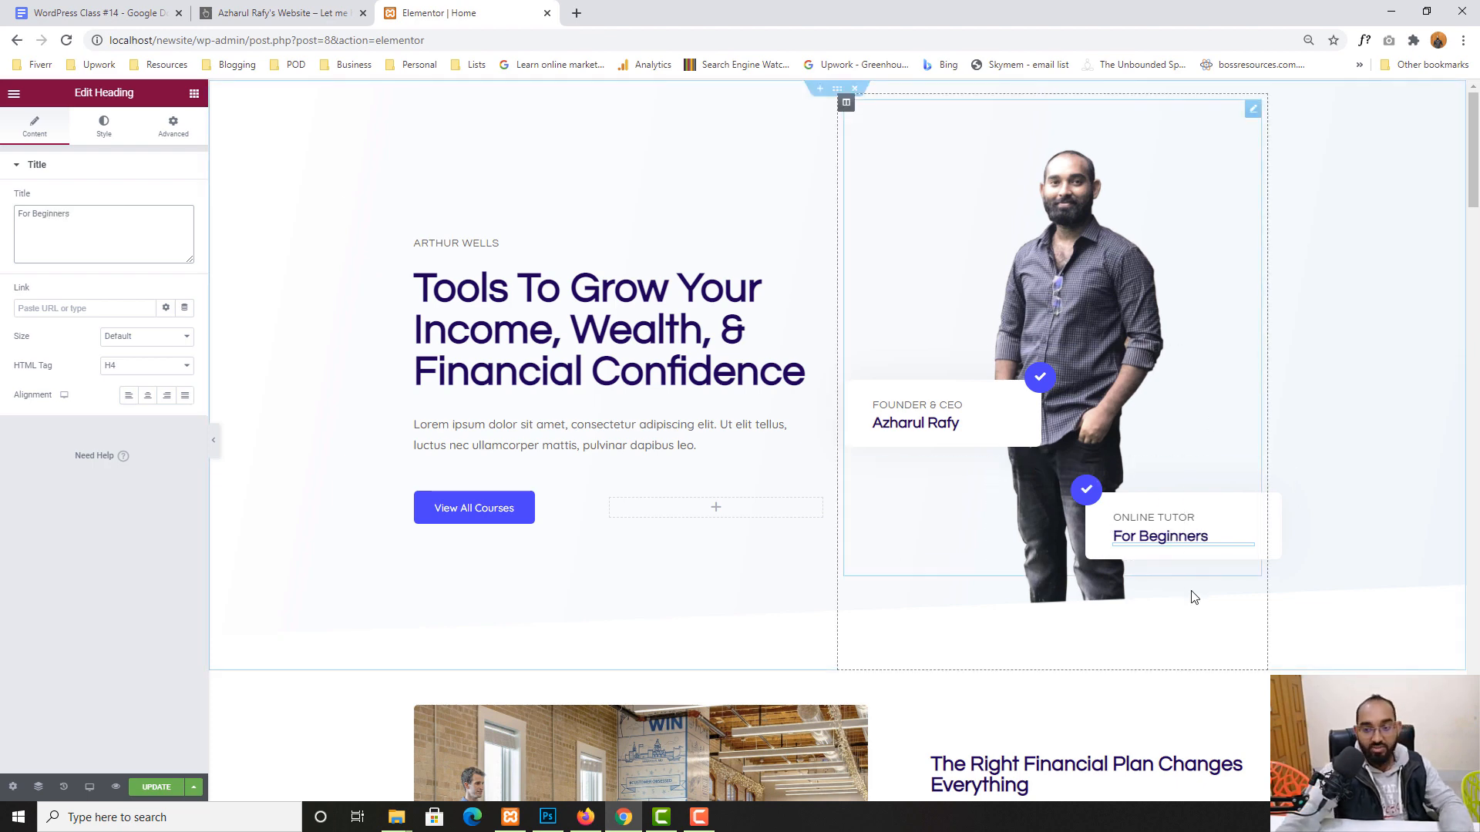
# - Replace the small name label above the headline with the owner's name
pyautogui.click(441, 246)
pyautogui.moveTo(95, 211); pyautogui.dragTo(6, 230)
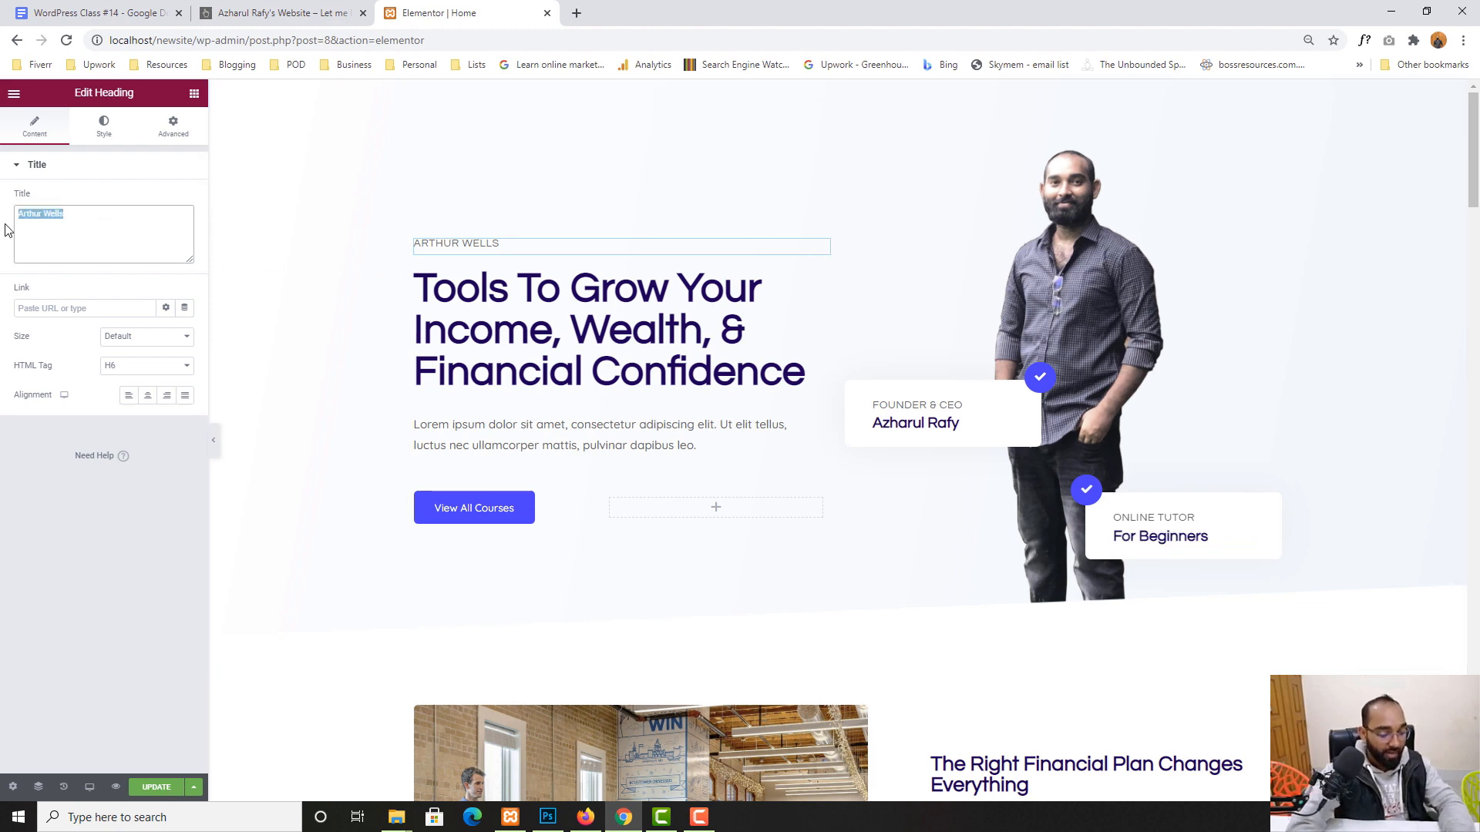
pyautogui.write('Azharul Rafy')
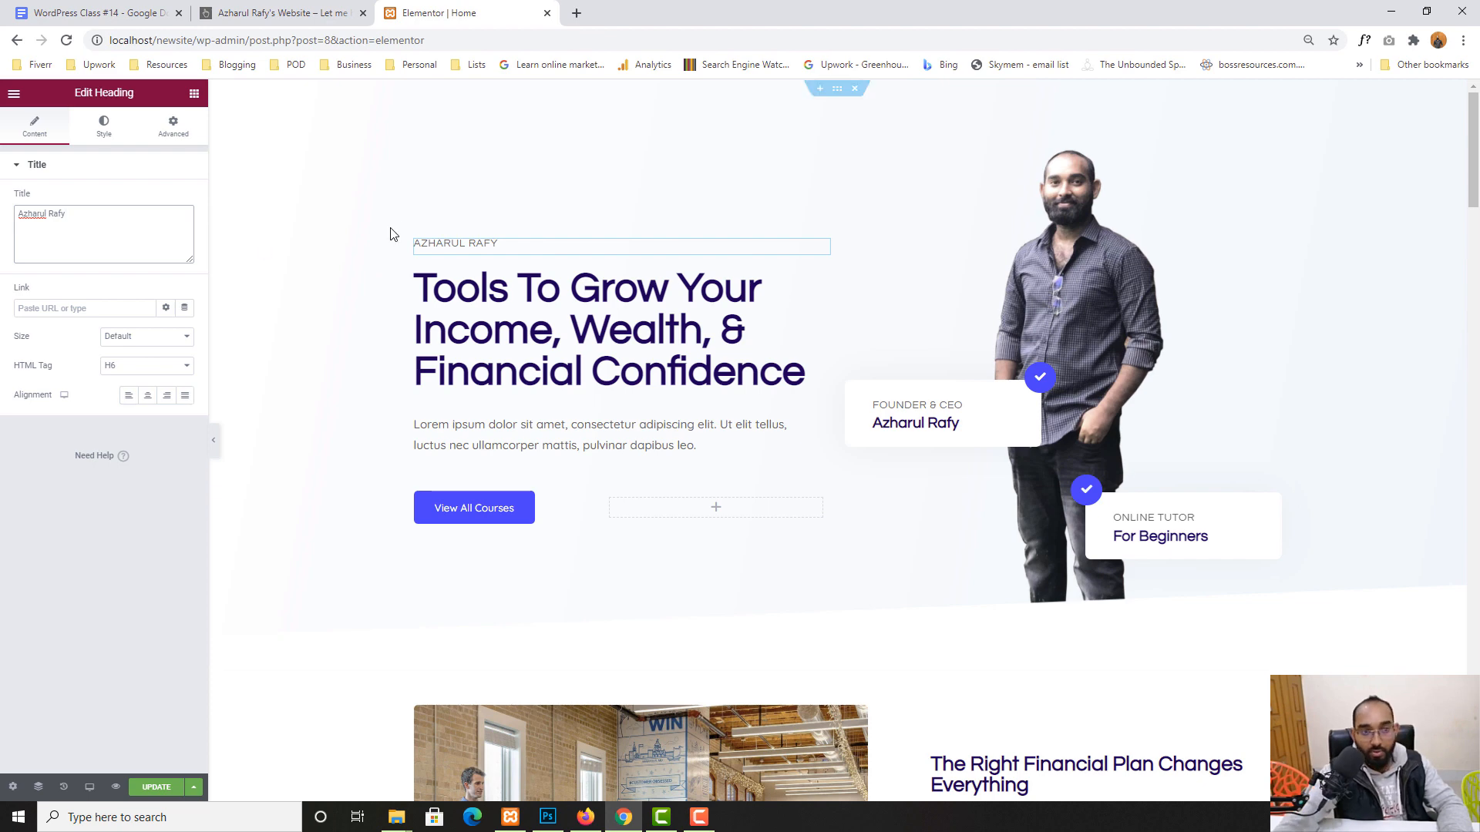
# - Change the hero headline to 'Let Me Help You Learn WordPress & Freelancing!'
pyautogui.click(487, 301)
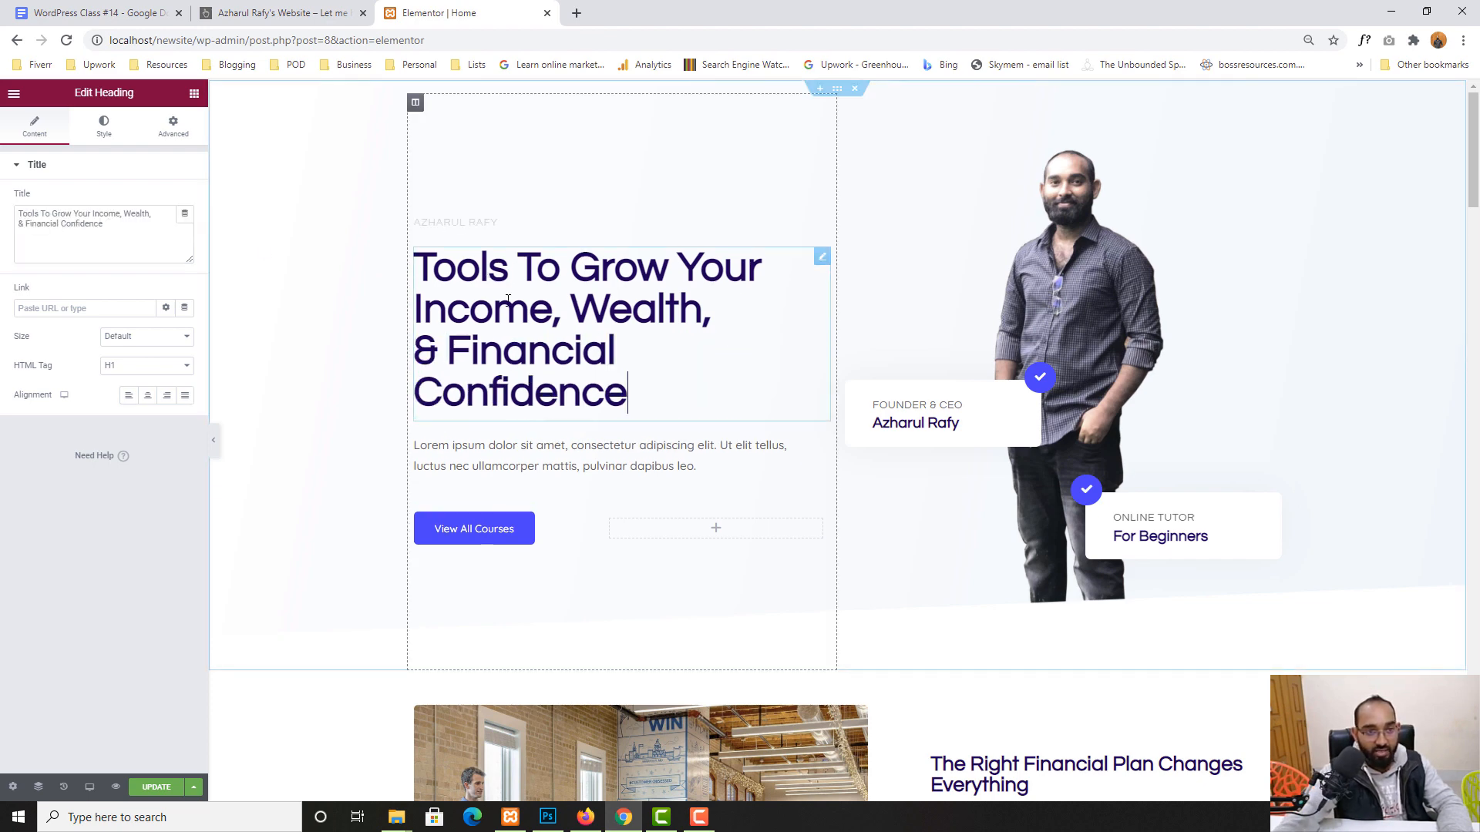
pyautogui.tripleClick(117, 243)
pyautogui.write('Let ')
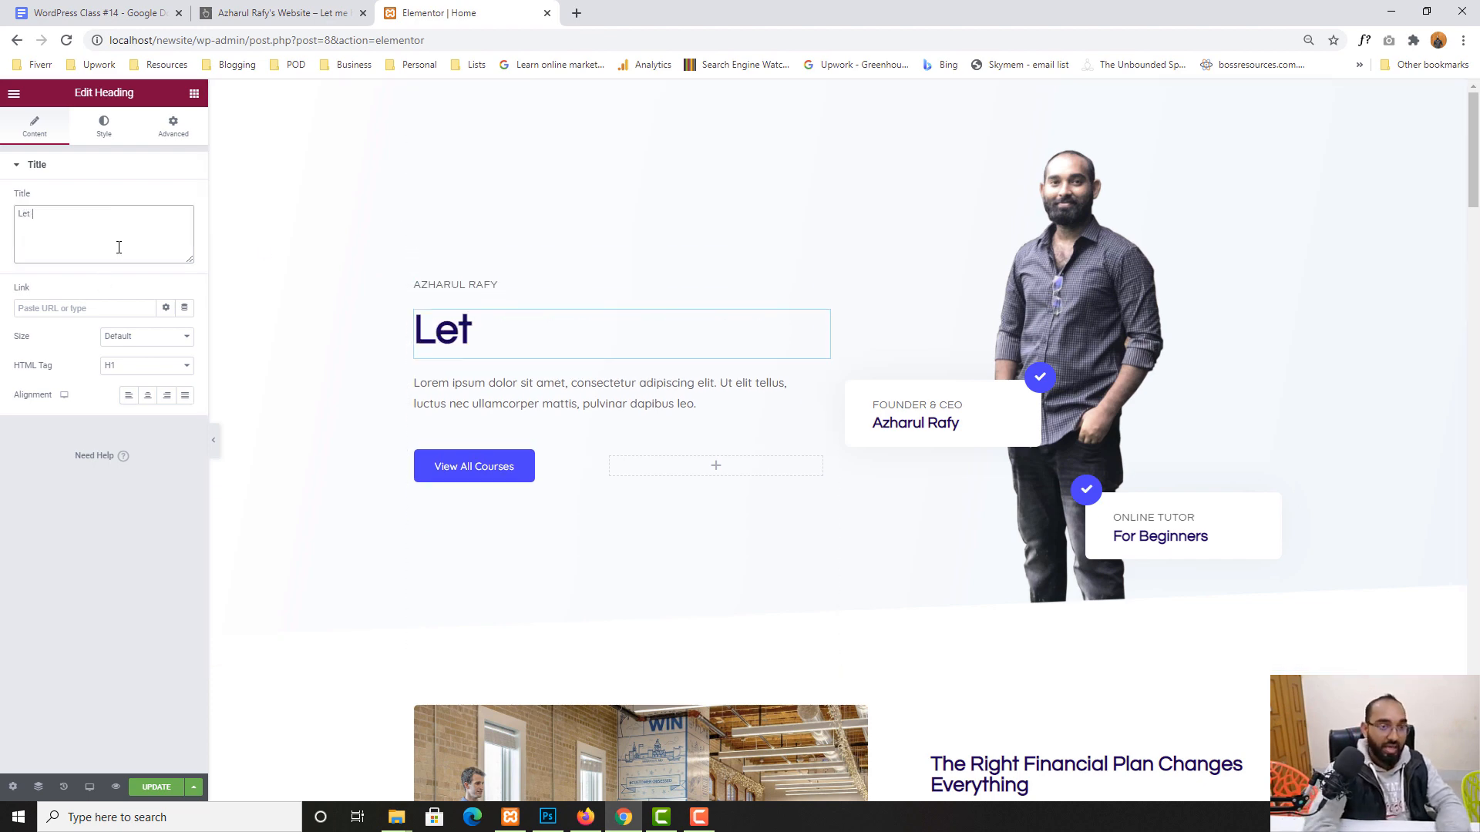
pyautogui.write('Me Help')
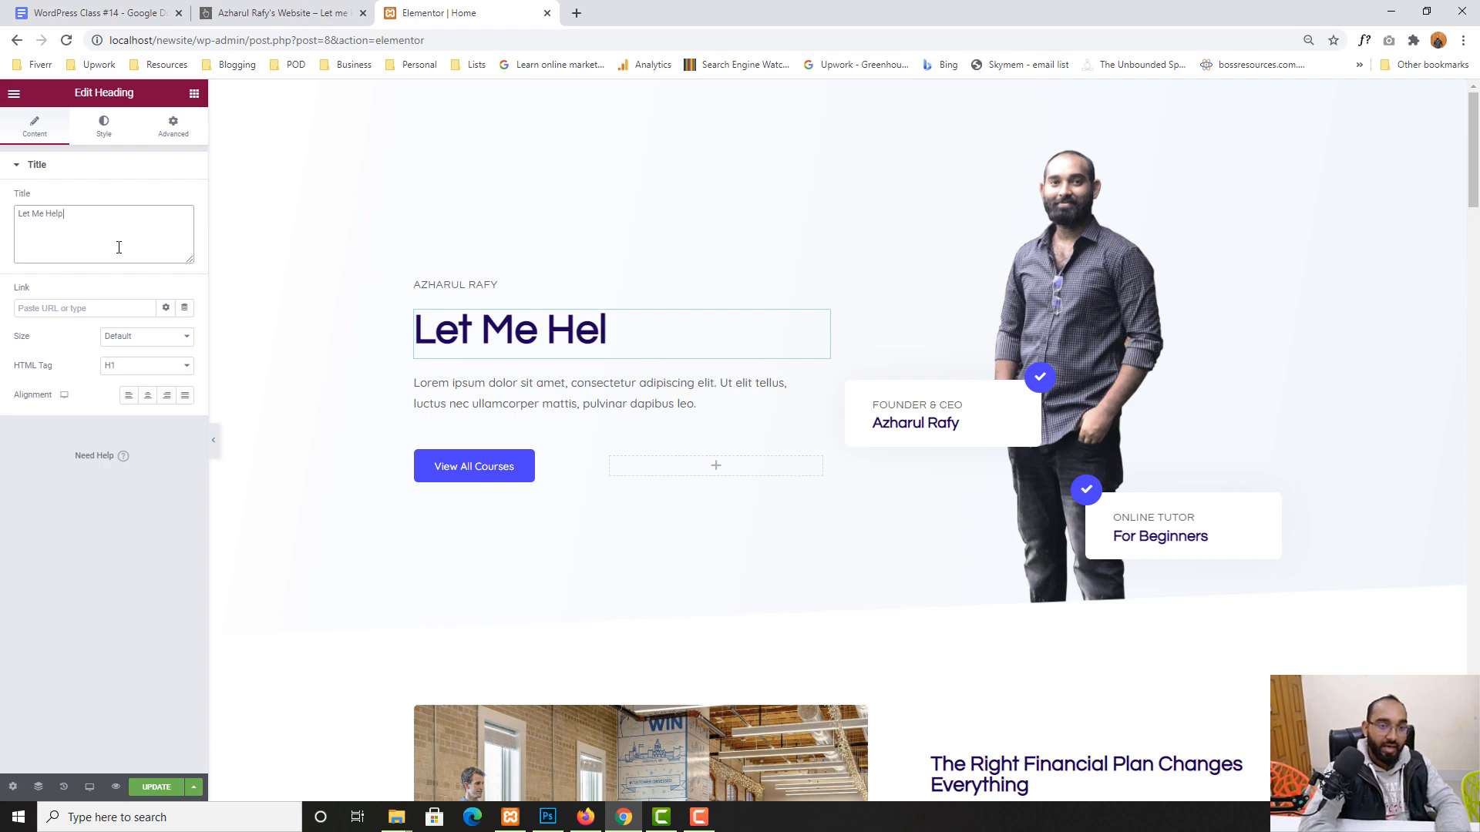
pyautogui.write(' You Learn ')
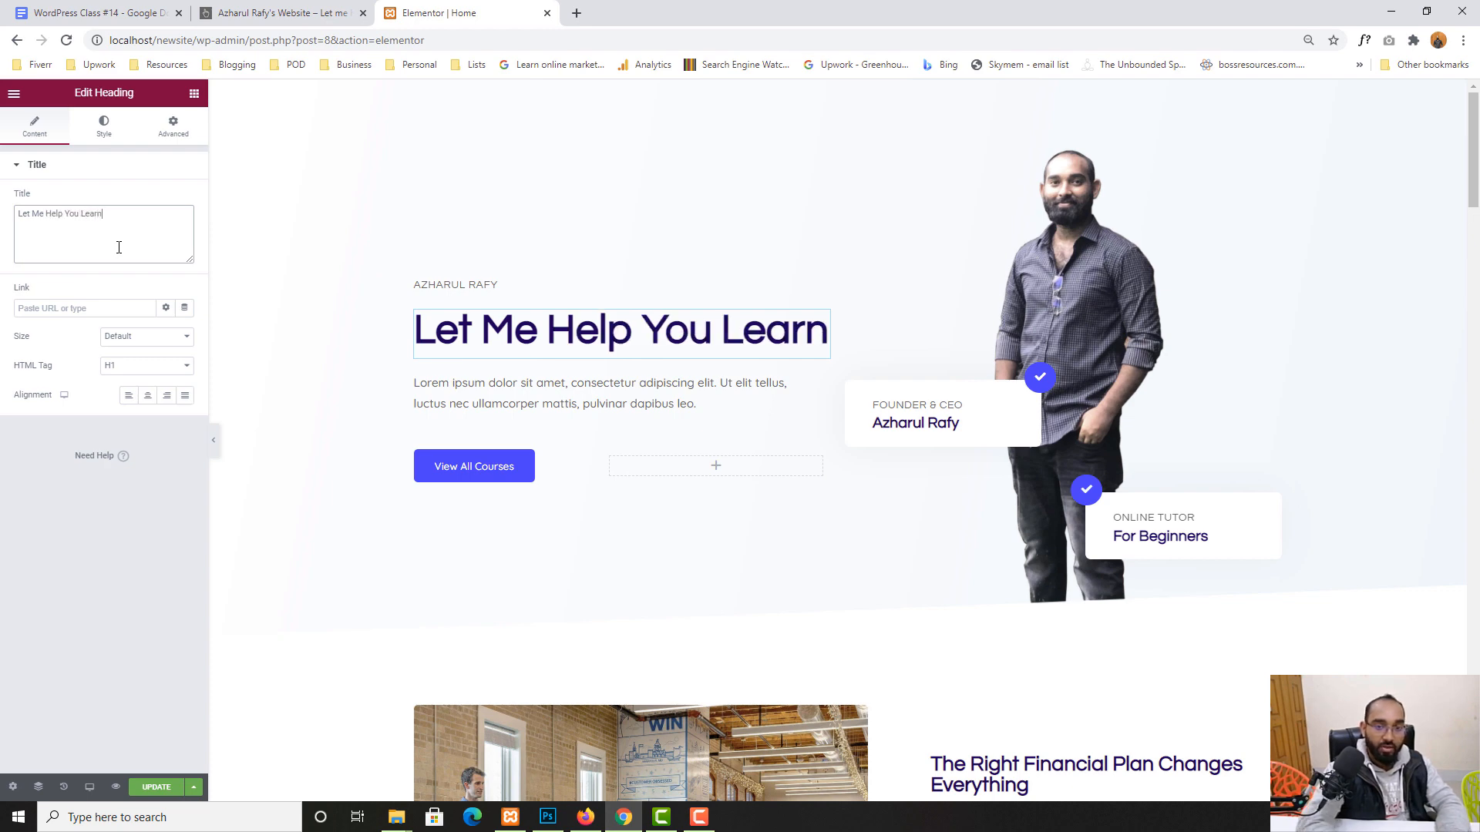
pyautogui.write('Word')
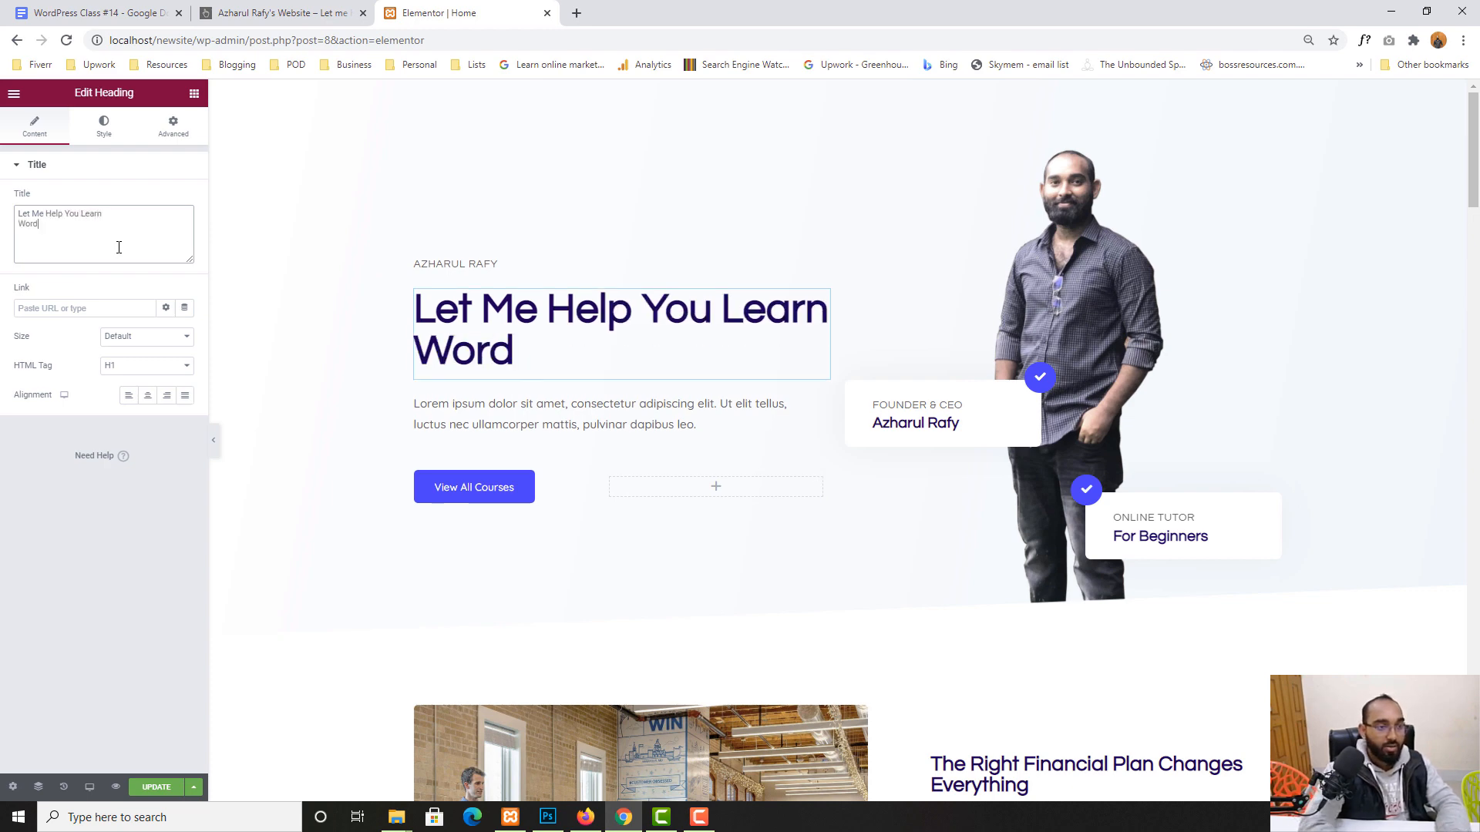
pyautogui.write('Press')
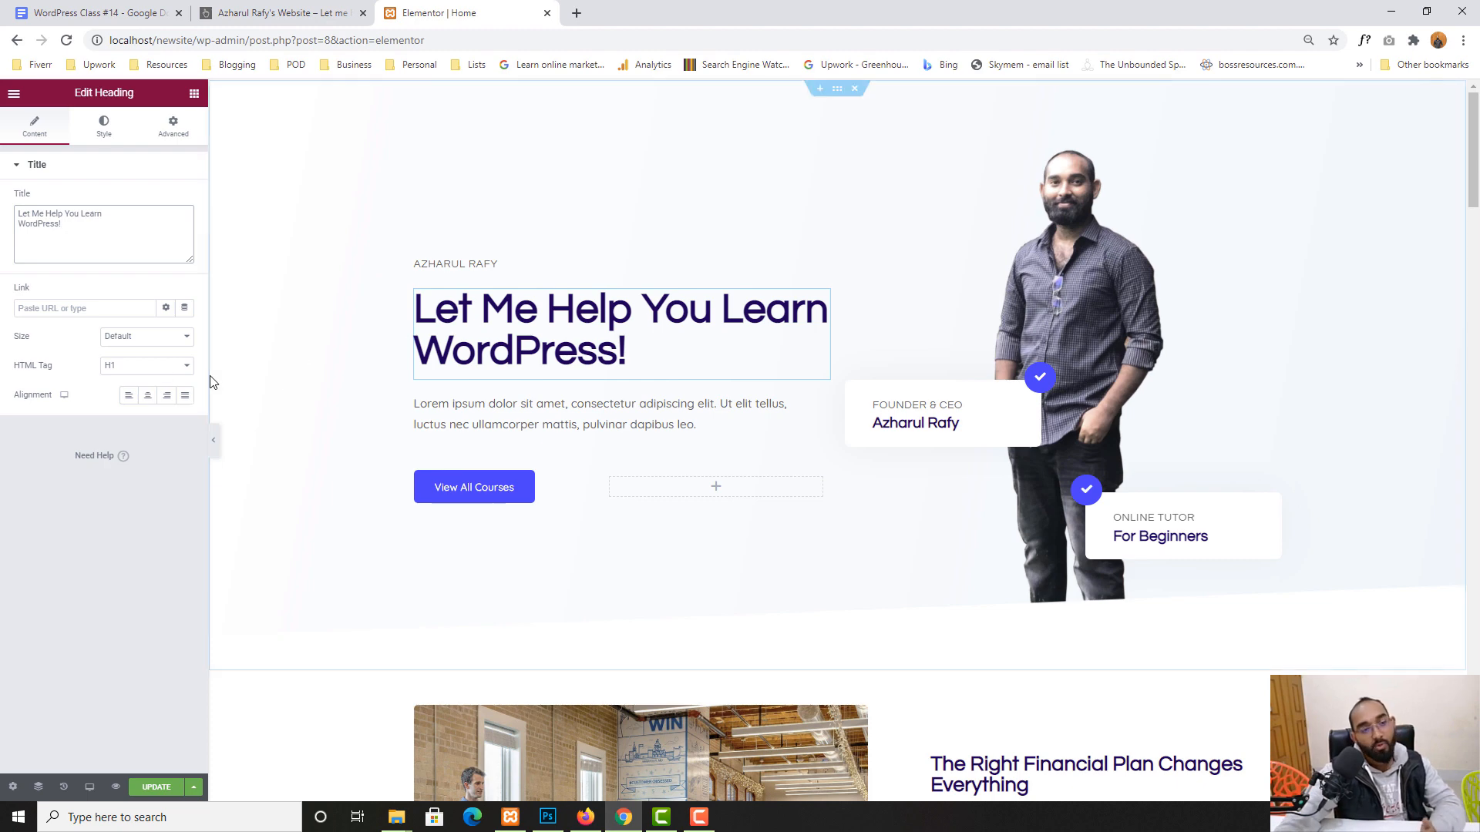
pyautogui.write('& Free;')
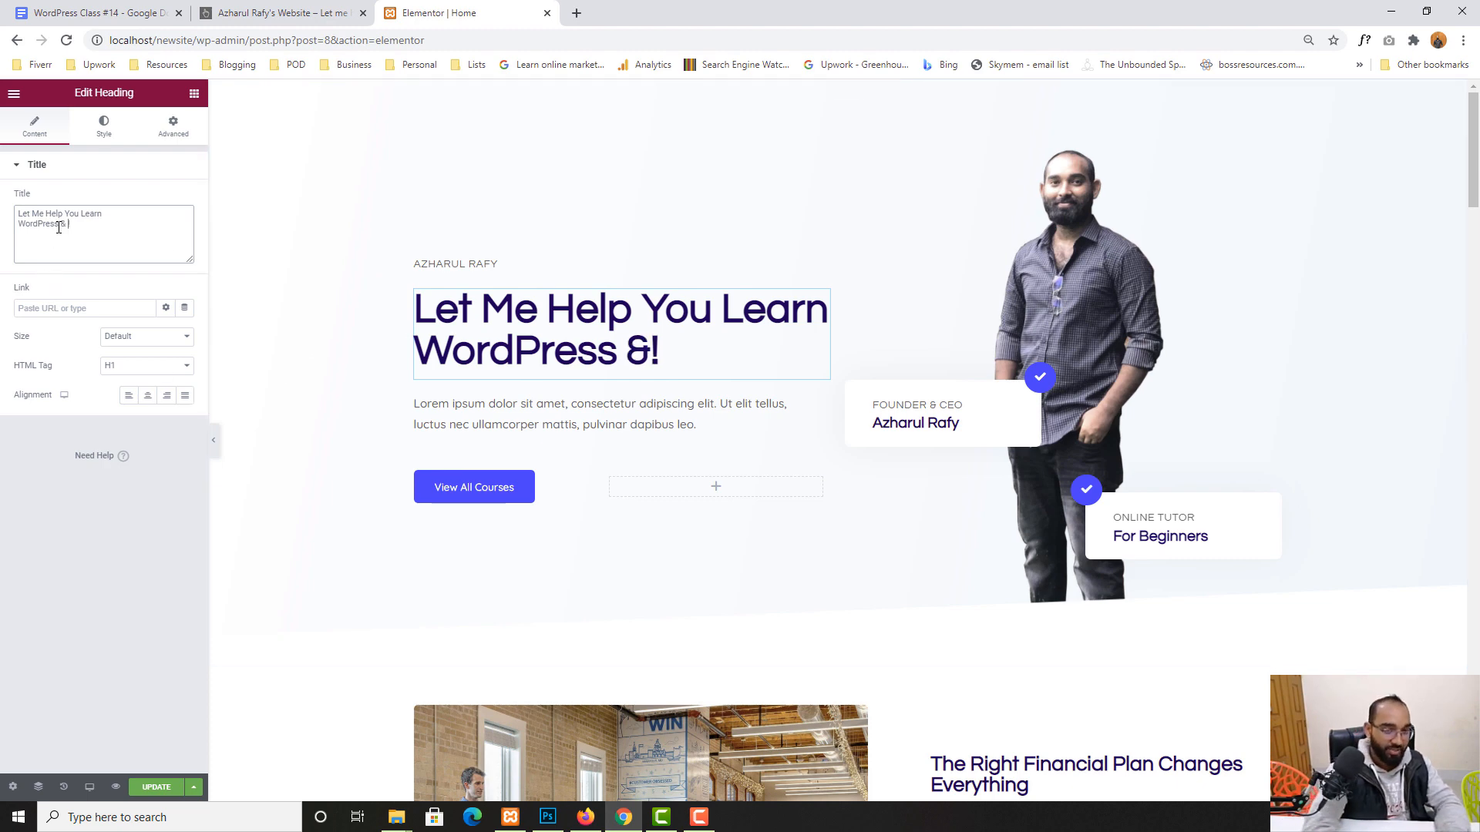
pyautogui.write('a')
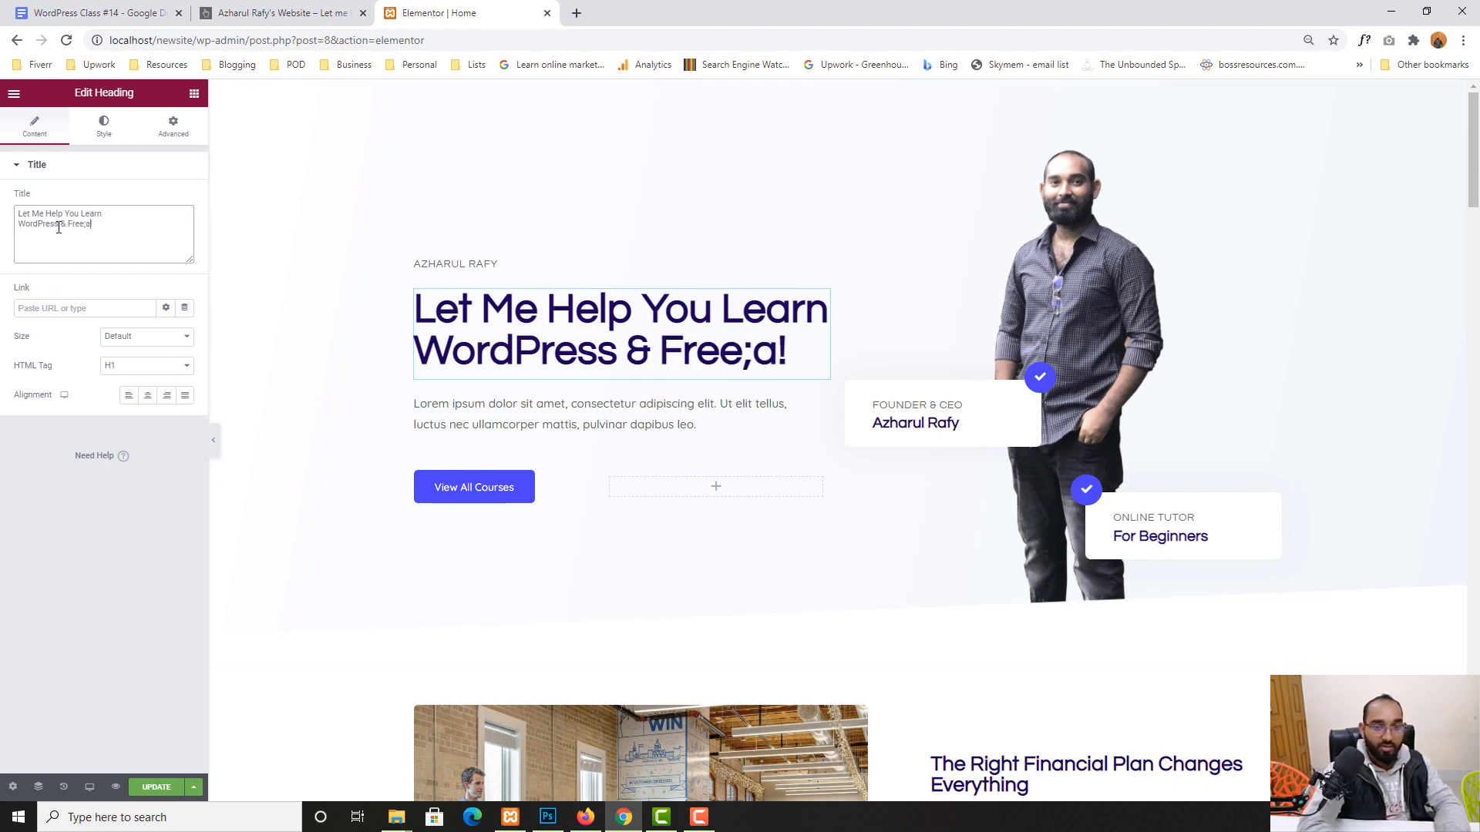
pyautogui.press('BackSpace')
pyautogui.press('BackSpace')
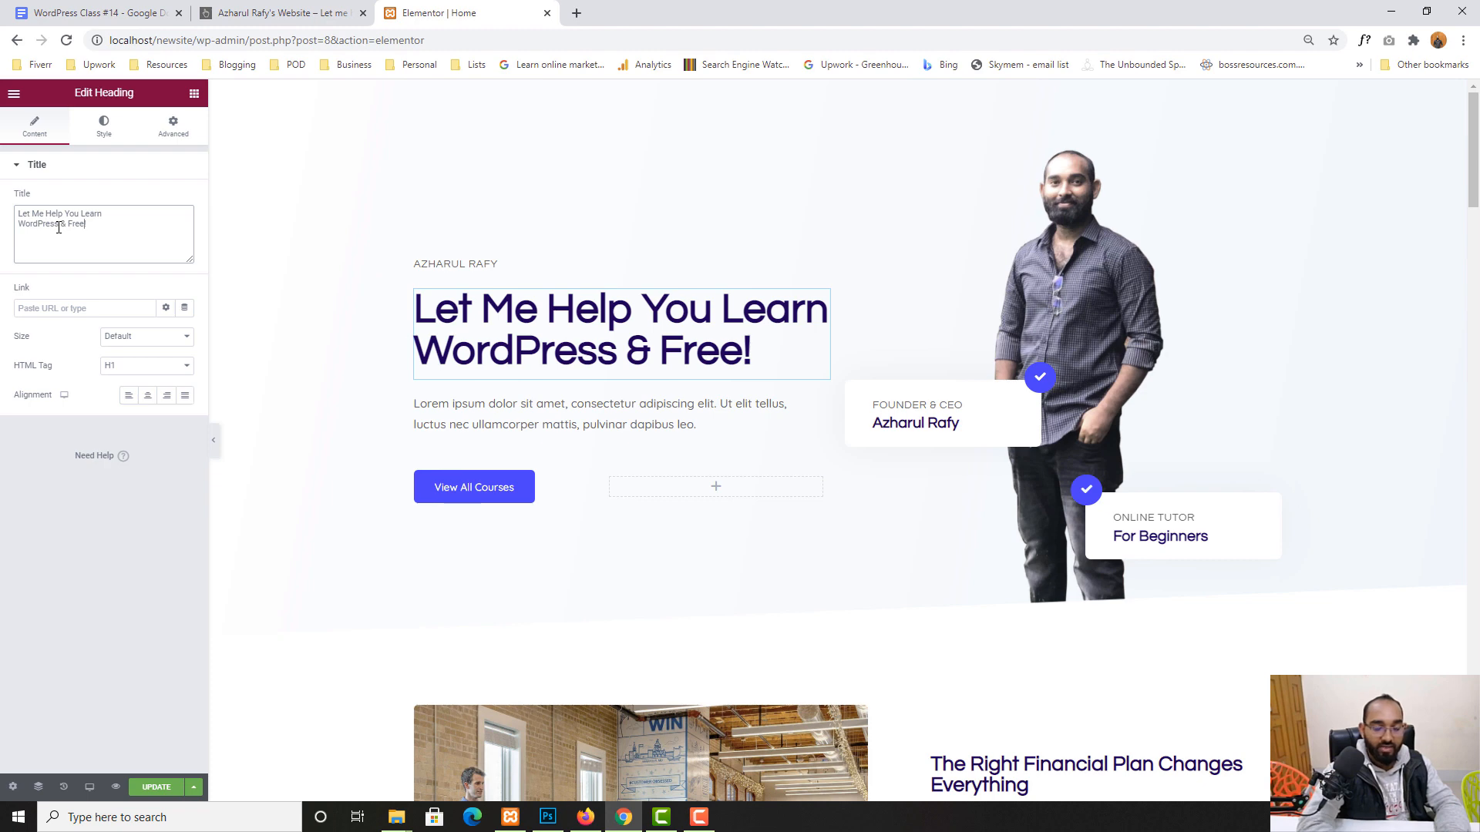
pyautogui.write('lancing')
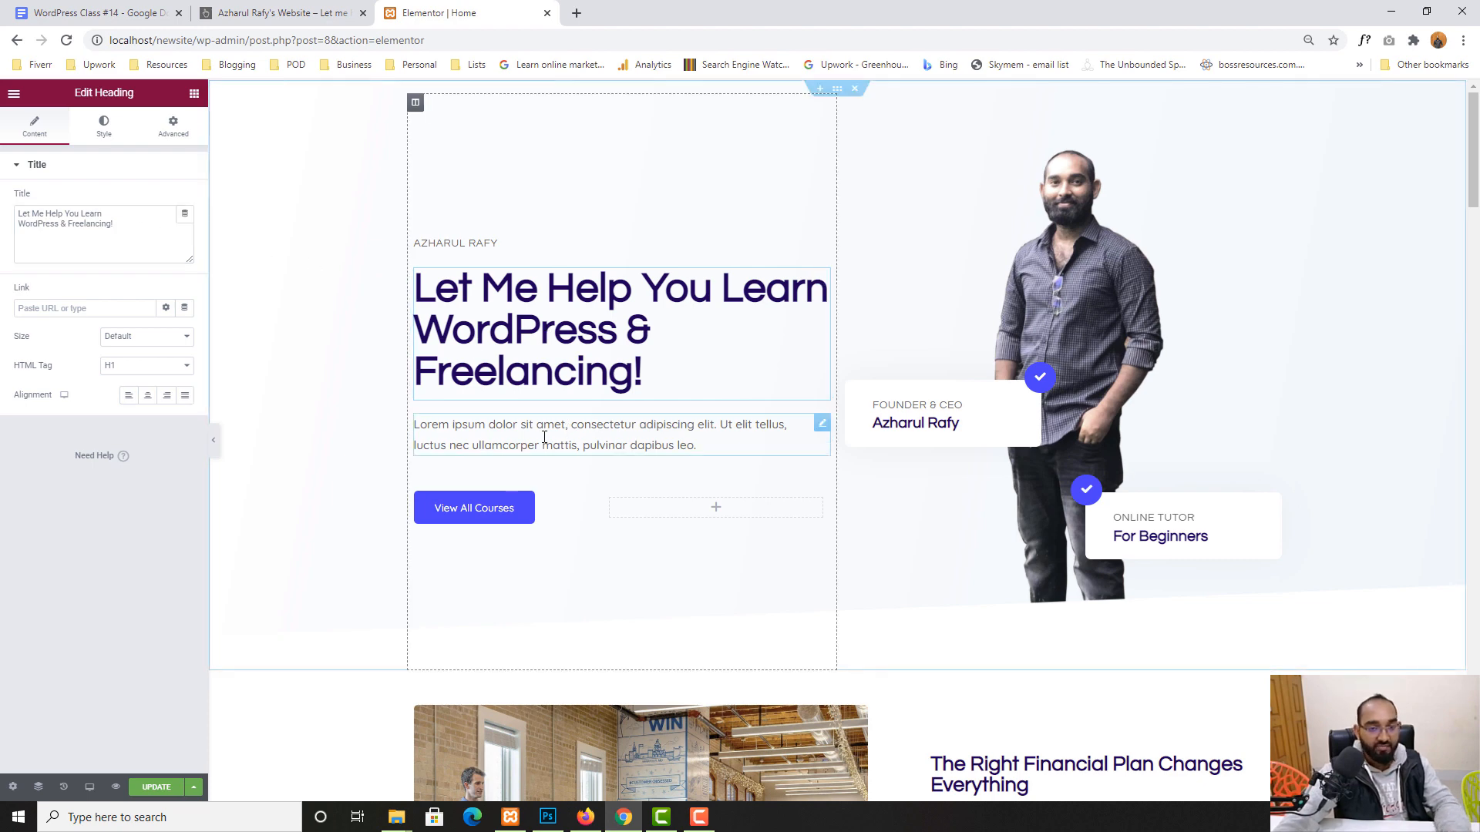
# - Try adding a line after the lorem paragraph, remove it again, and save the page
pyautogui.click(698, 446)
pyautogui.tripleClick(73, 275)
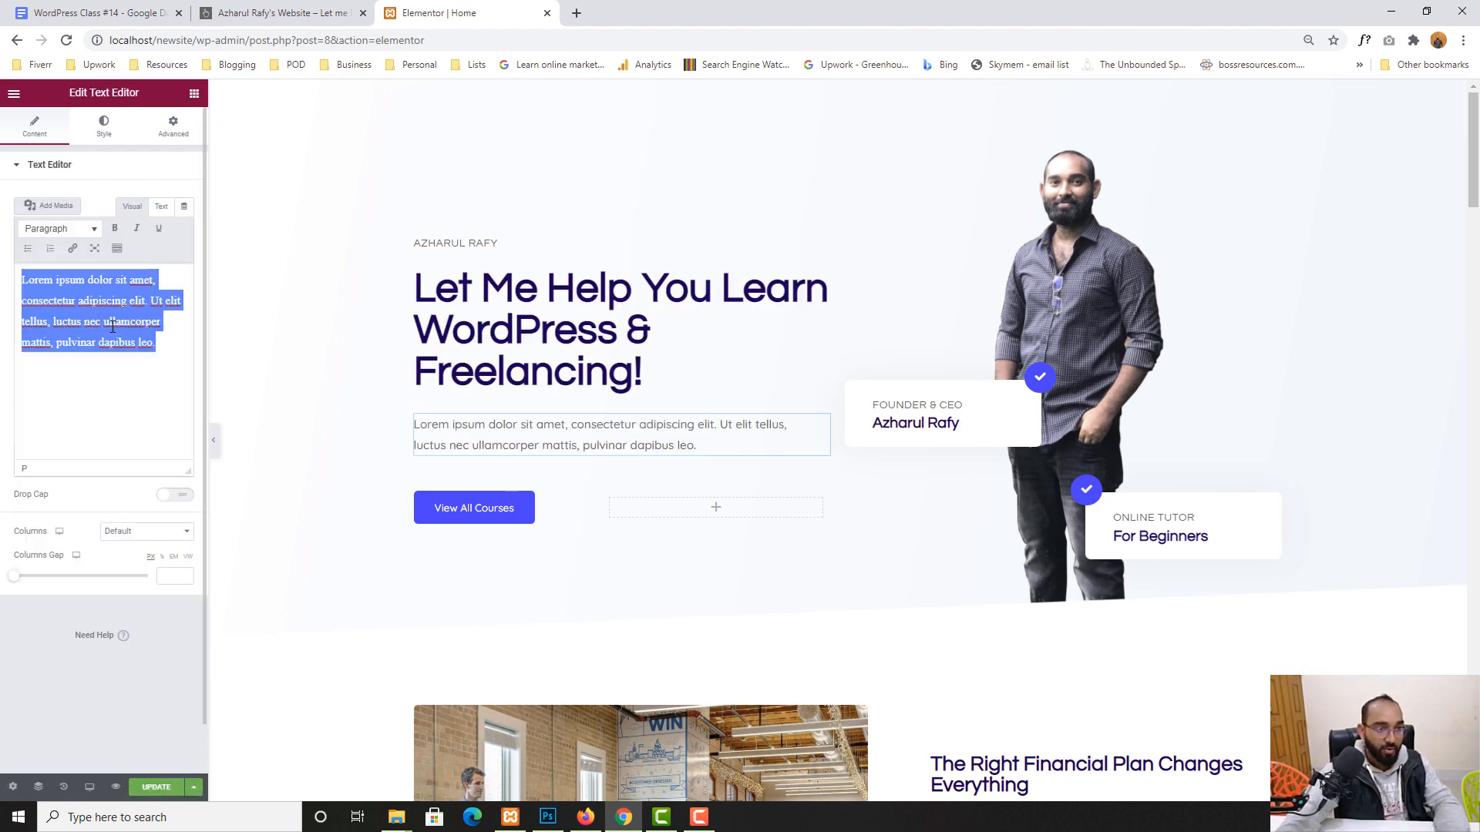
pyautogui.click(163, 352)
pyautogui.press('Return')
pyautogui.press('Return')
pyautogui.write('This is an exa')
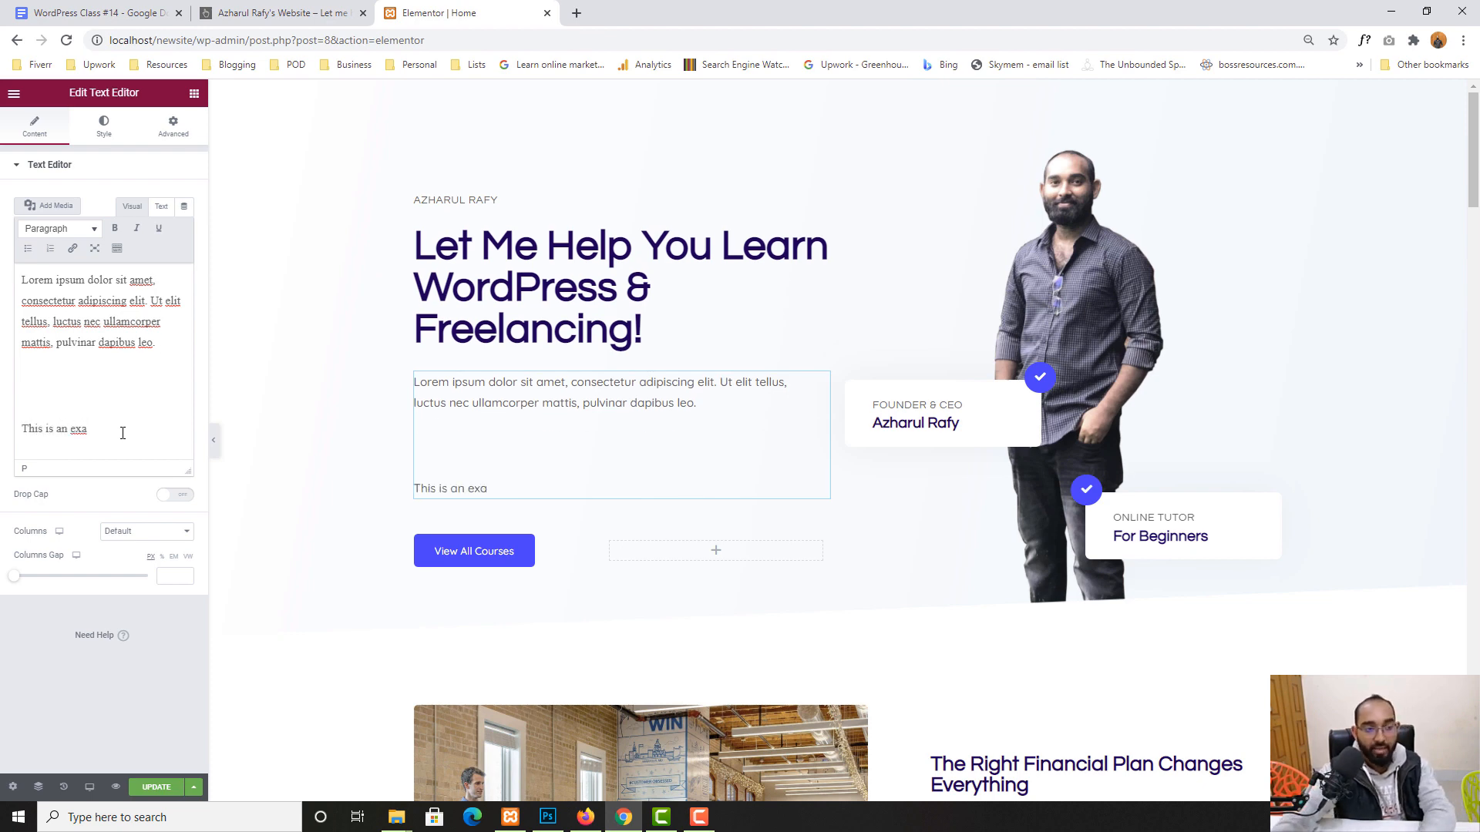
pyautogui.moveTo(123, 433); pyautogui.dragTo(5, 410)
pyautogui.press('BackSpace')
pyautogui.press('BackSpace')
pyautogui.press('BackSpace')
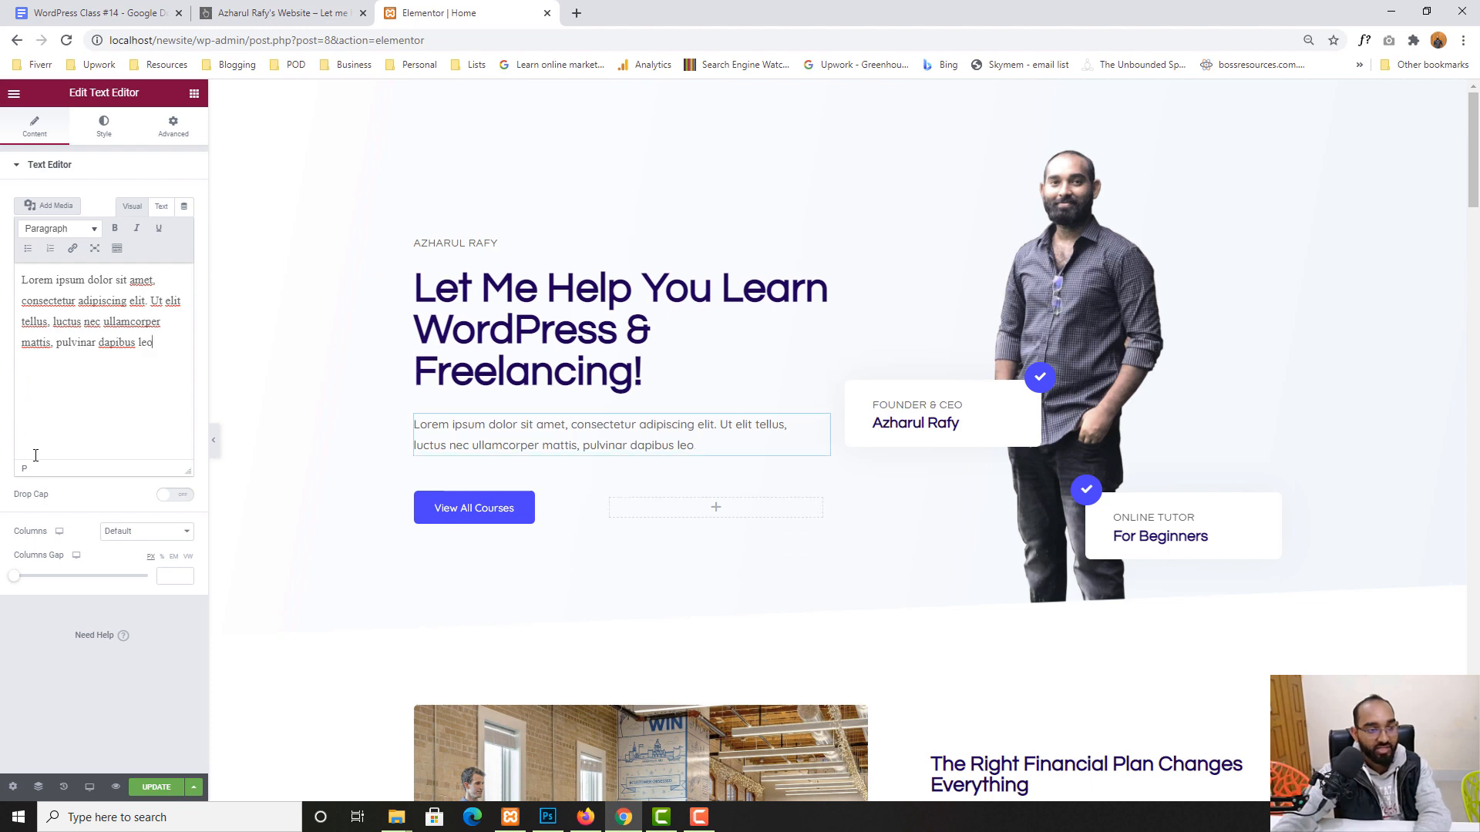
pyautogui.hotkey('ctrl', 'z')
pyautogui.hotkey('ctrl', 'z')
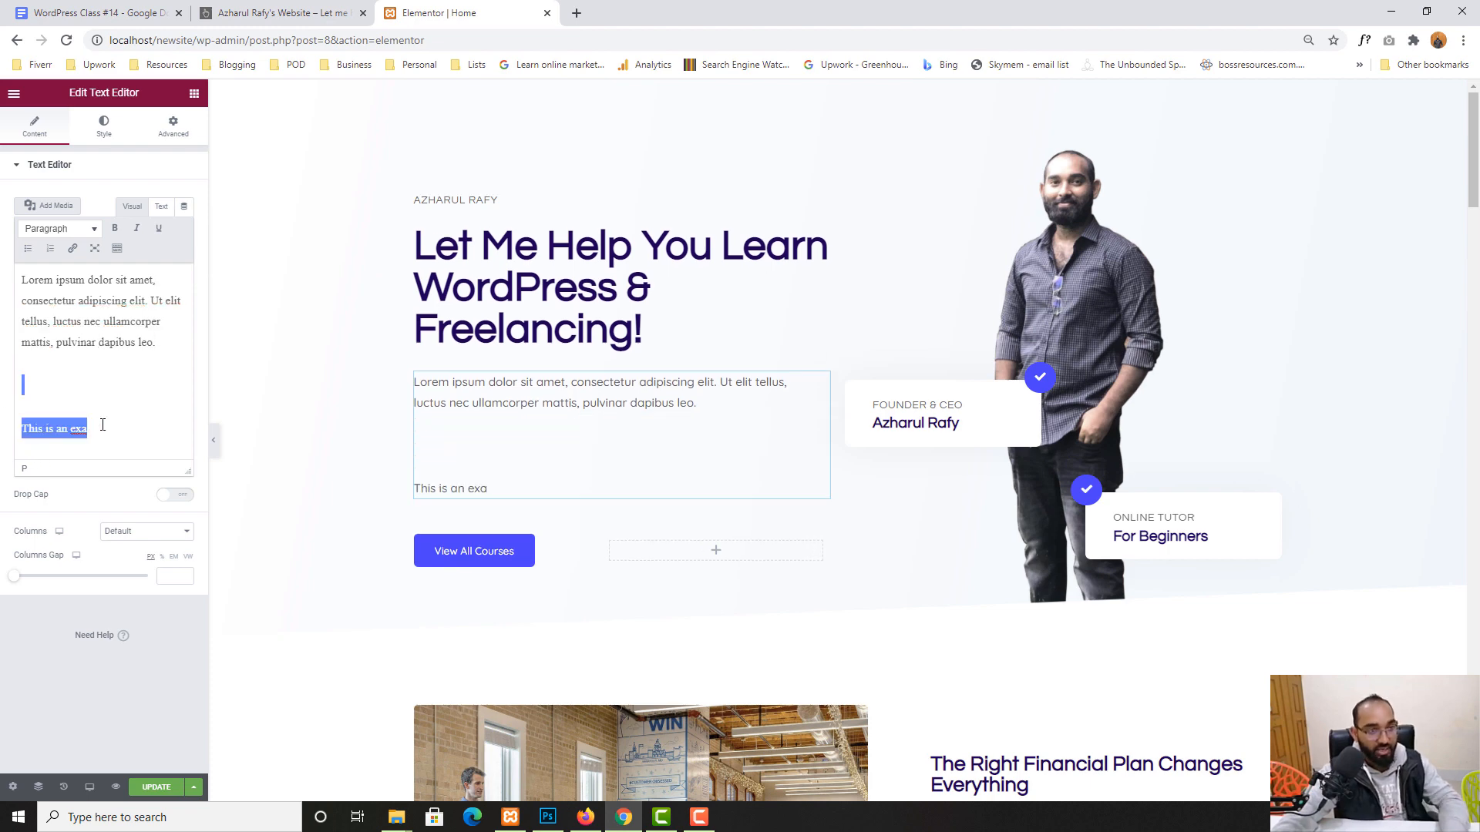
pyautogui.press('BackSpace')
pyautogui.press('BackSpace')
pyautogui.press('BackSpace')
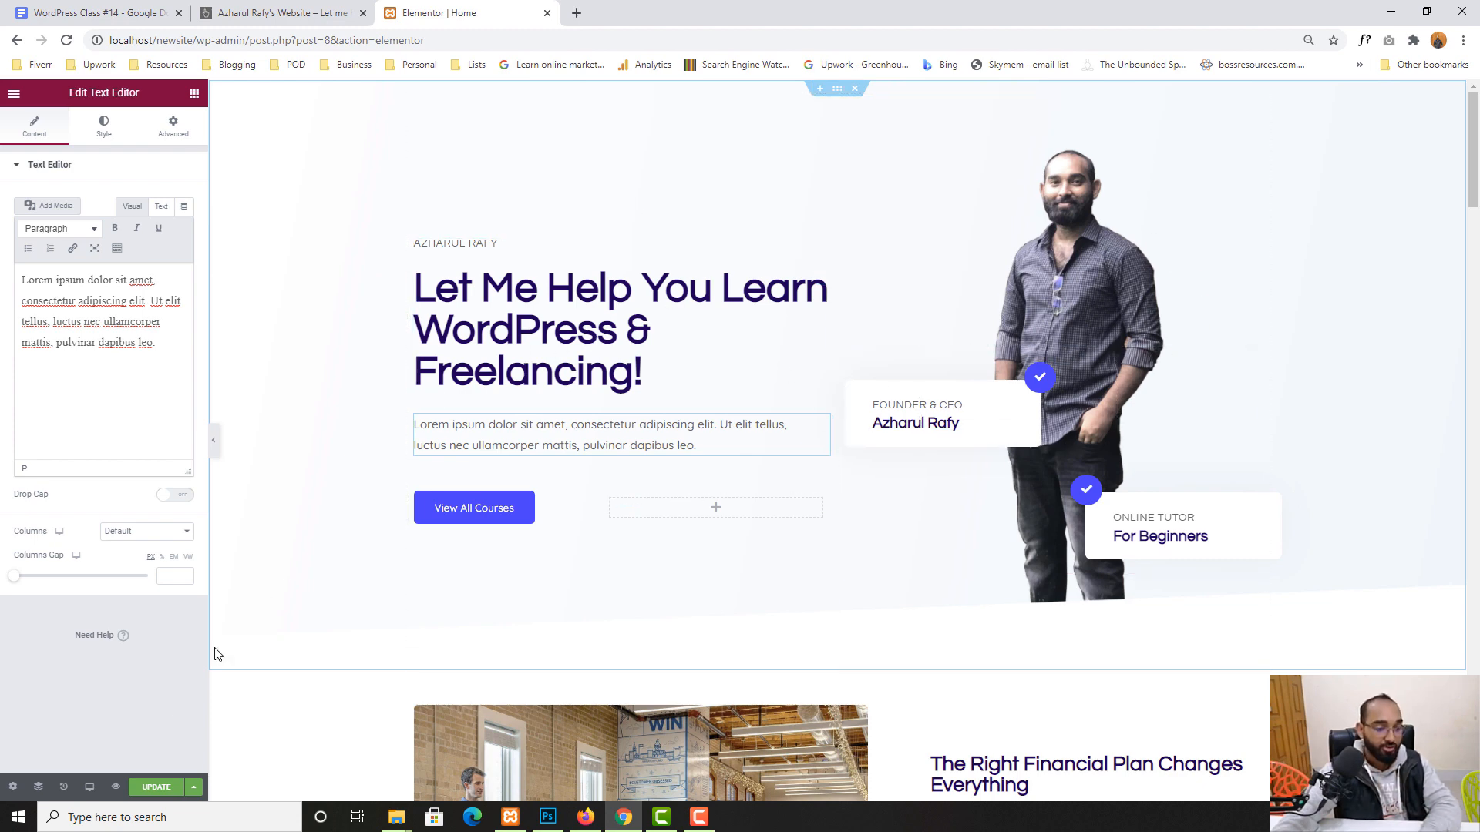
pyautogui.click(154, 788)
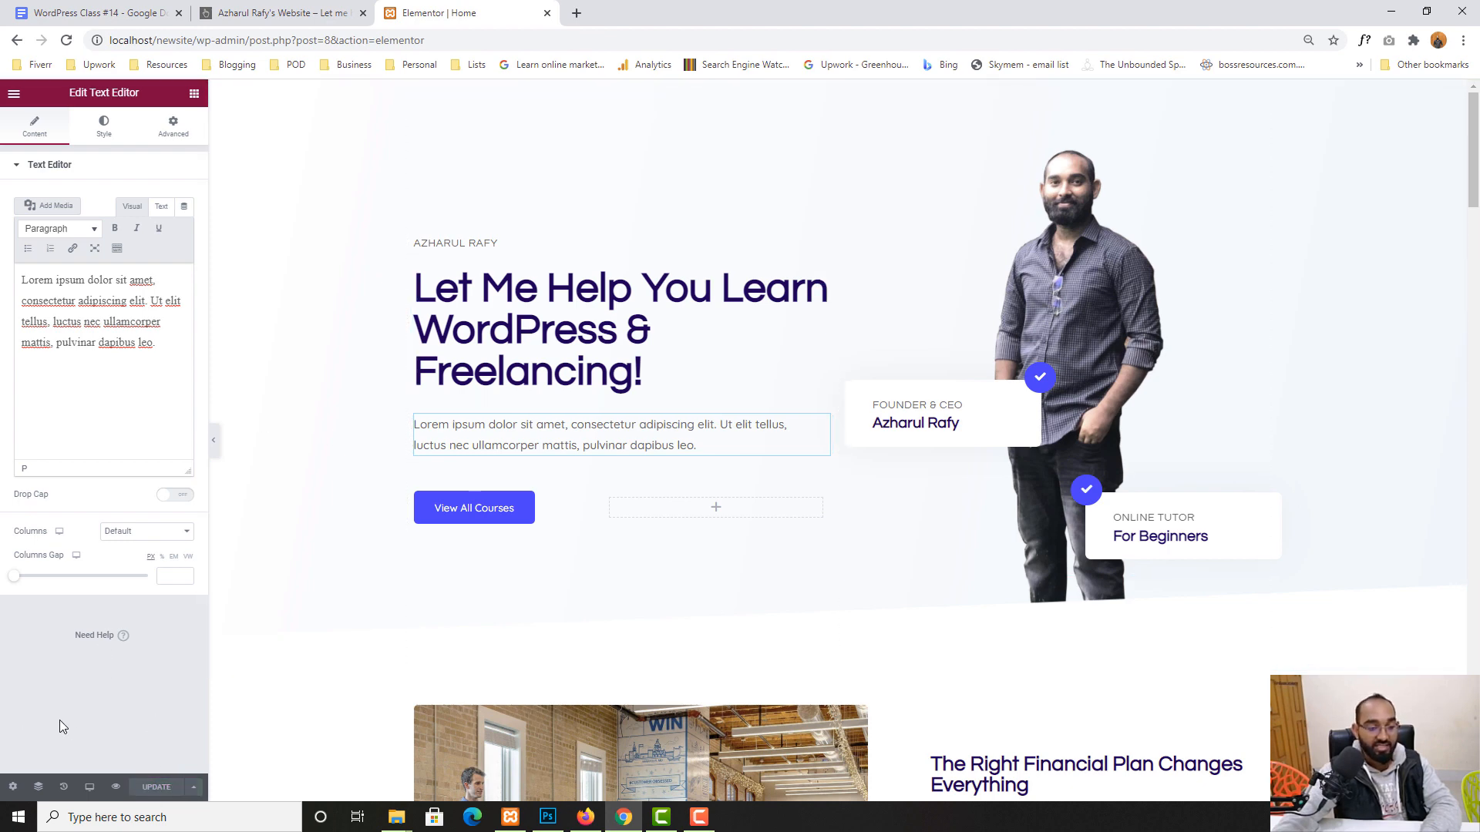
# - Preview the saved homepage live, test View All Courses, then return to the editor
pyautogui.click(115, 787)
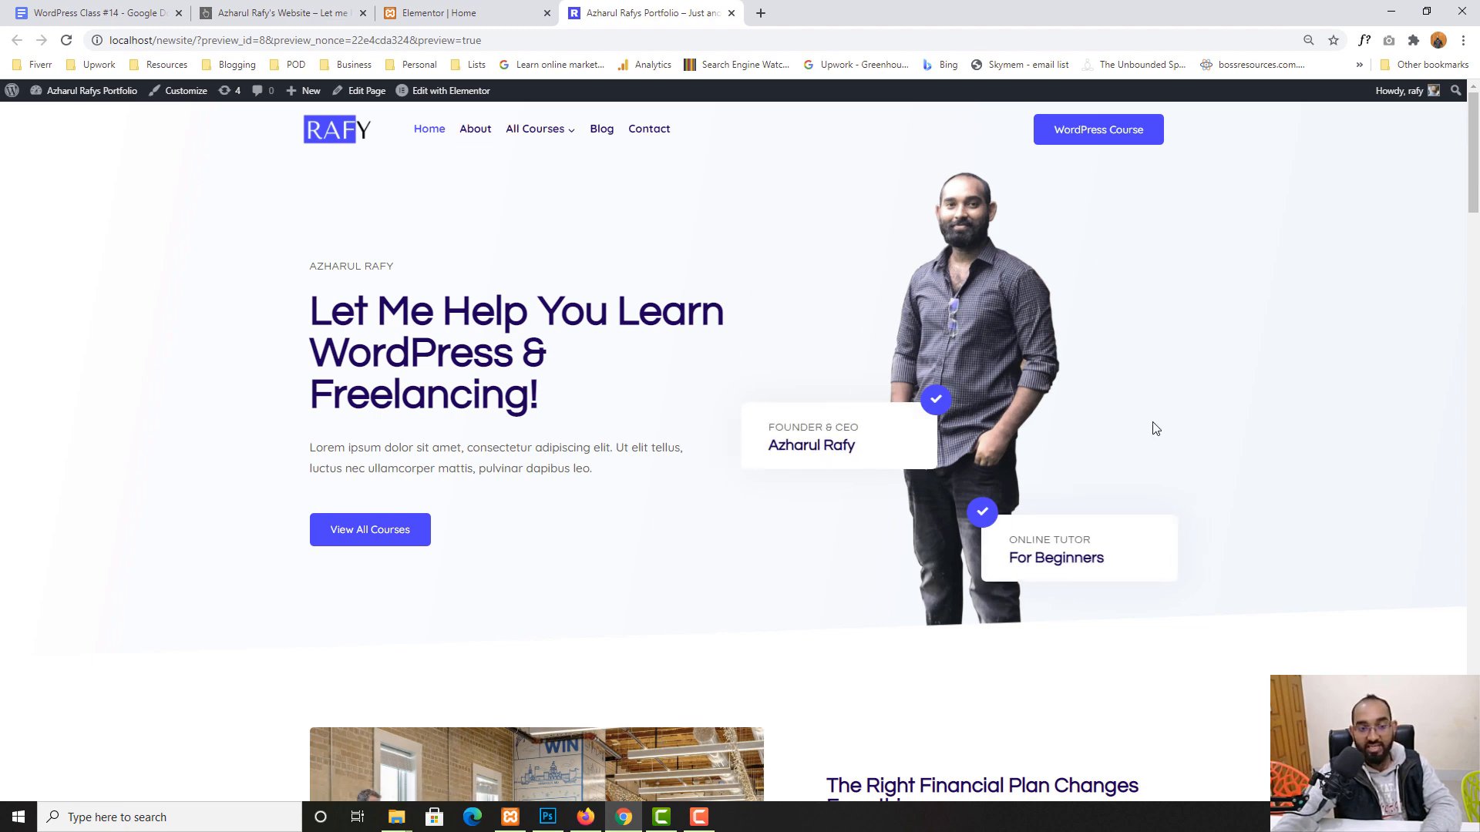
pyautogui.click(355, 537)
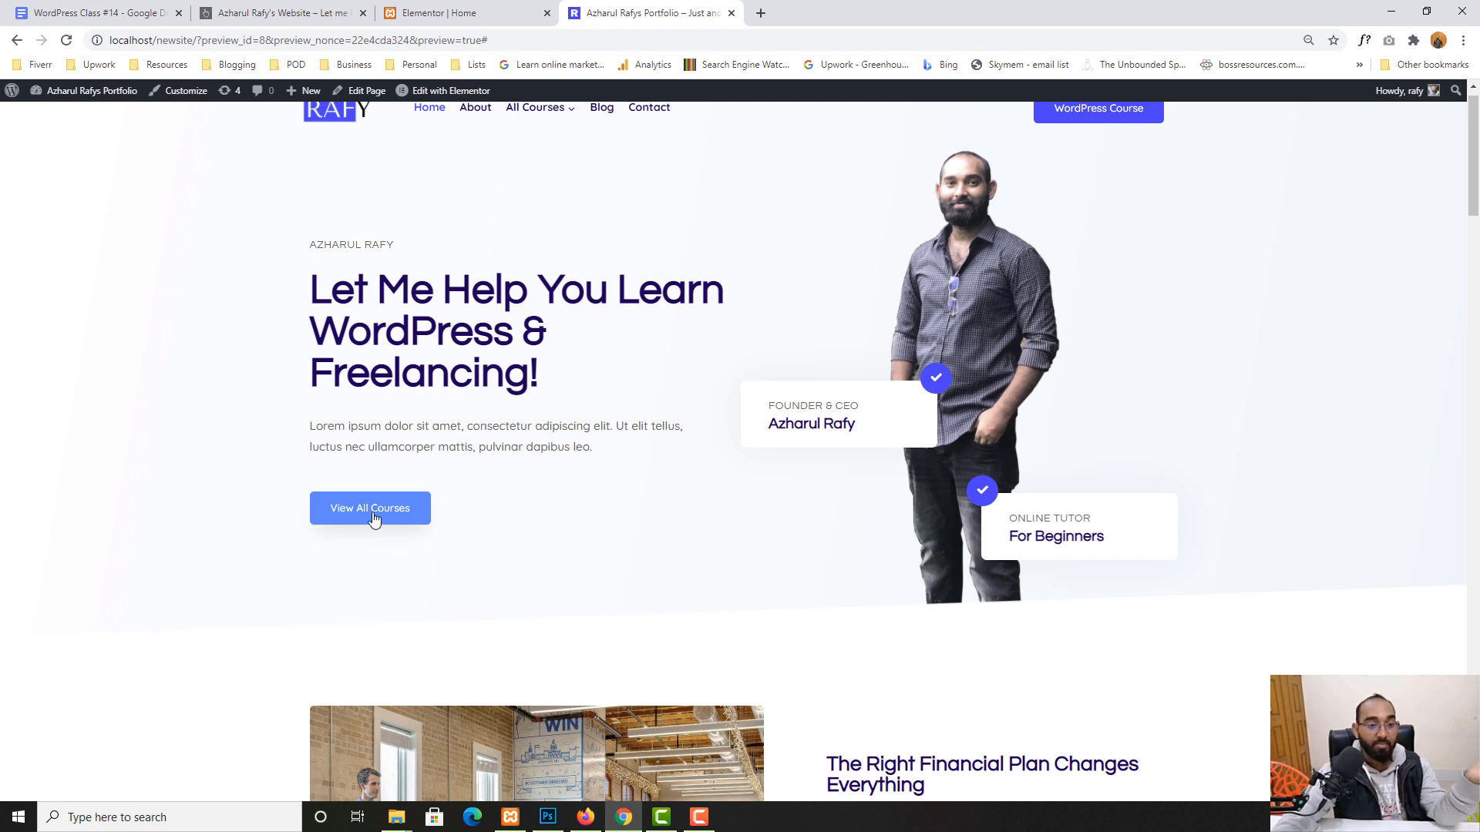
pyautogui.scroll(1, 431, 509)
pyautogui.click(451, 8)
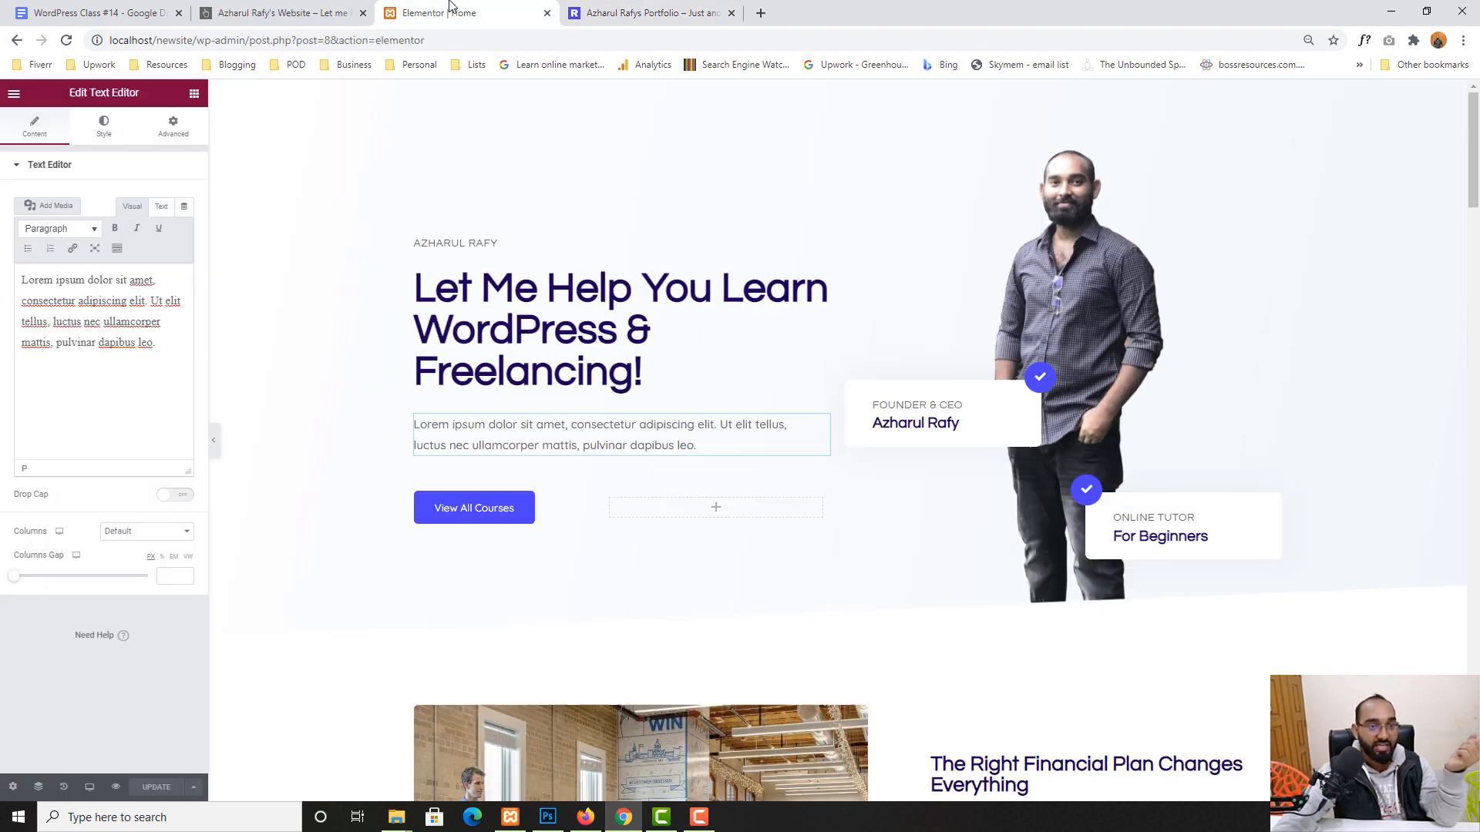
# - Relabel the hero button 'Watch All Videos'
pyautogui.click(497, 516)
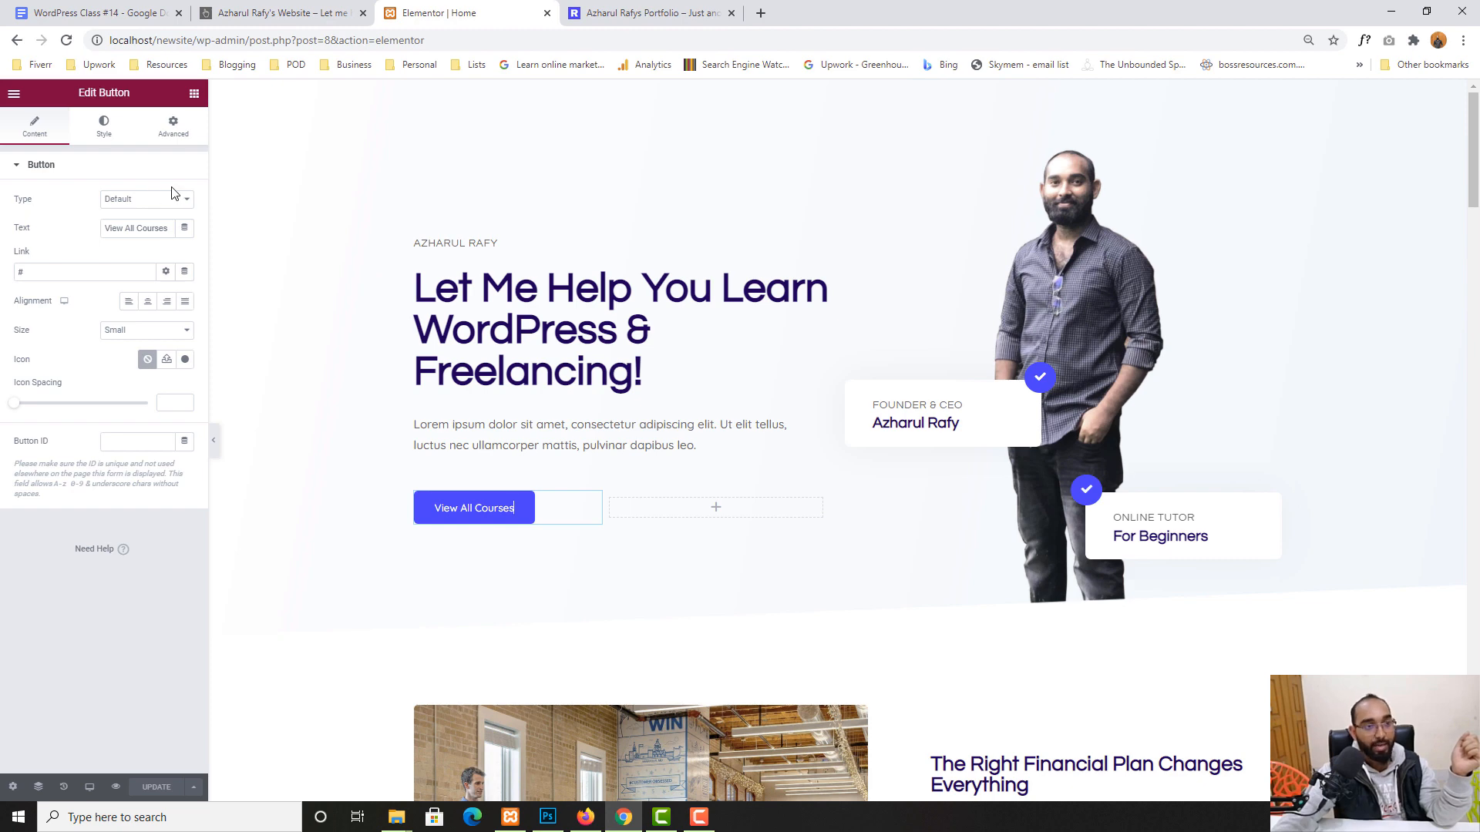
pyautogui.doubleClick(122, 233)
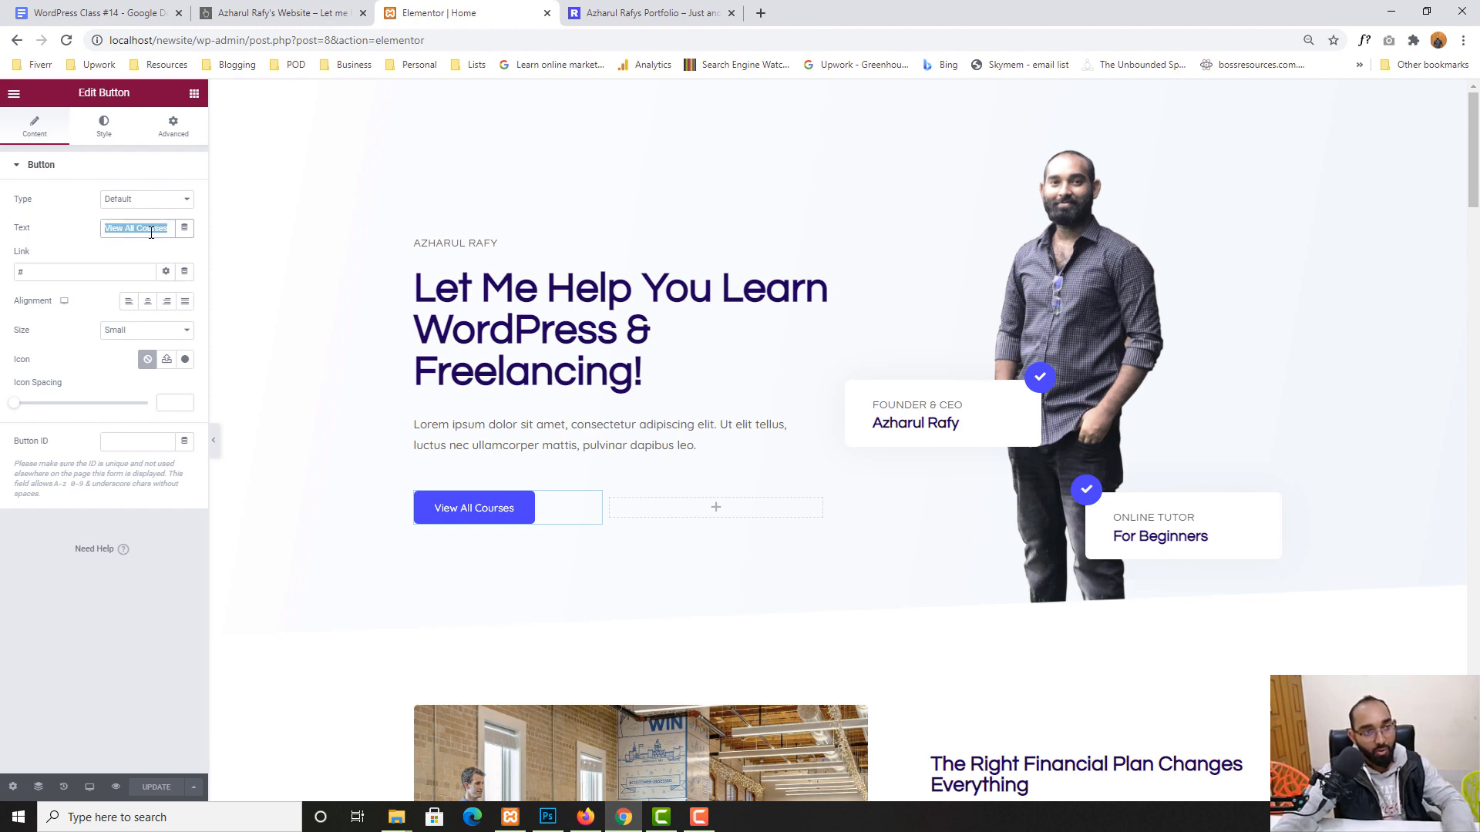
pyautogui.write('Video')
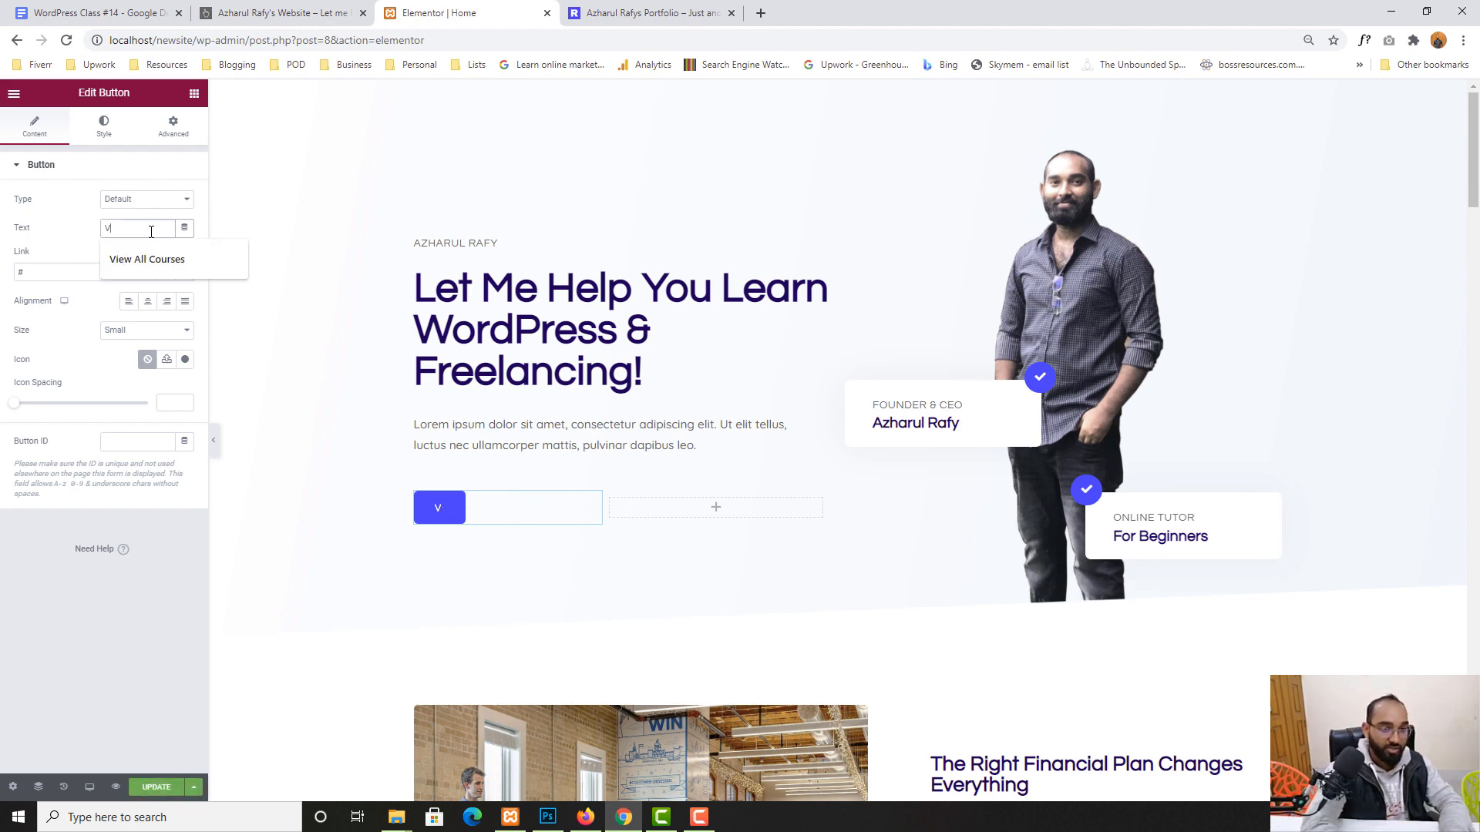
pyautogui.press('BackSpace')
pyautogui.press('BackSpace')
pyautogui.press('BackSpace')
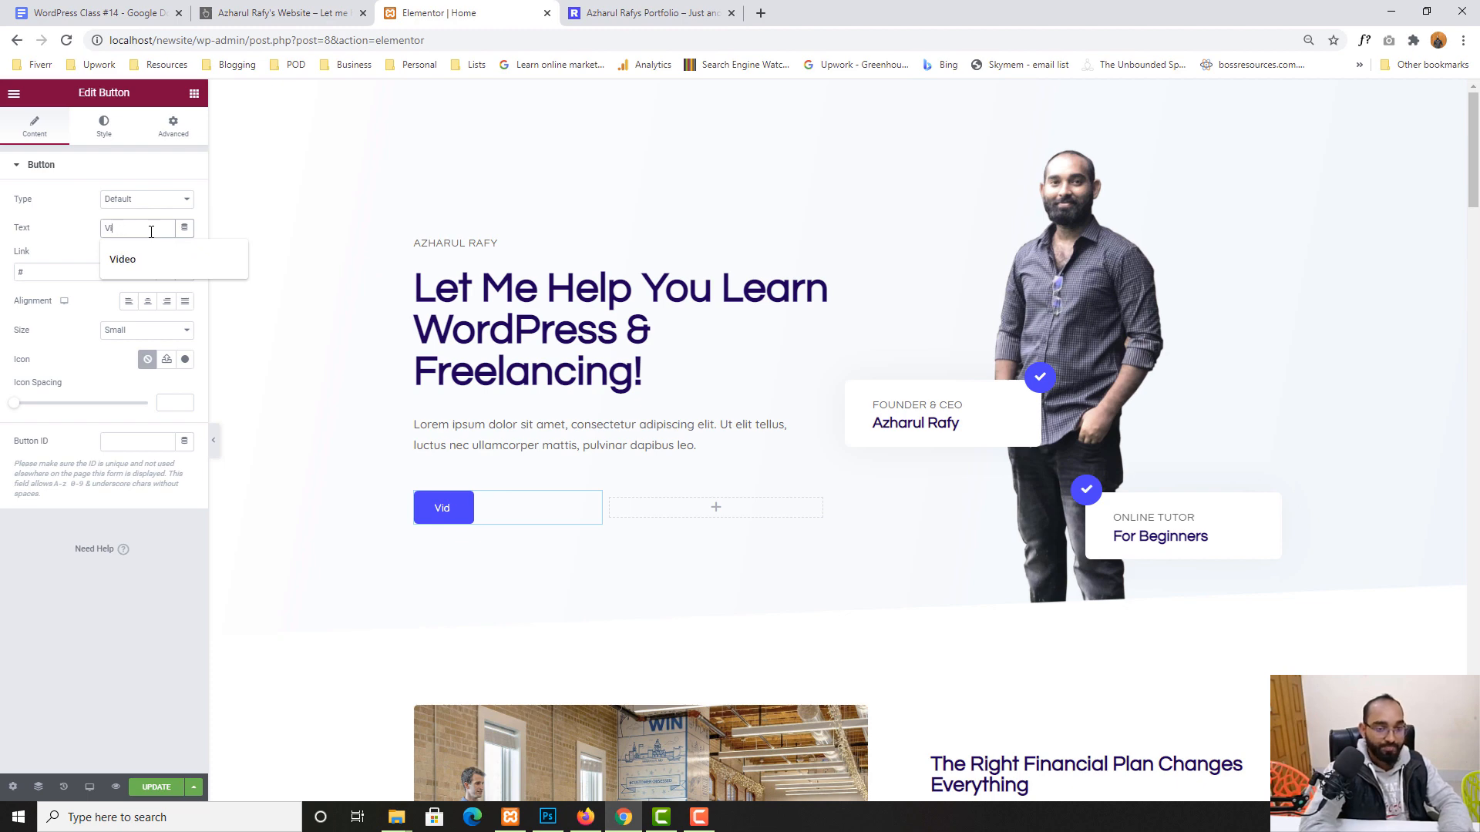
pyautogui.write('Watch')
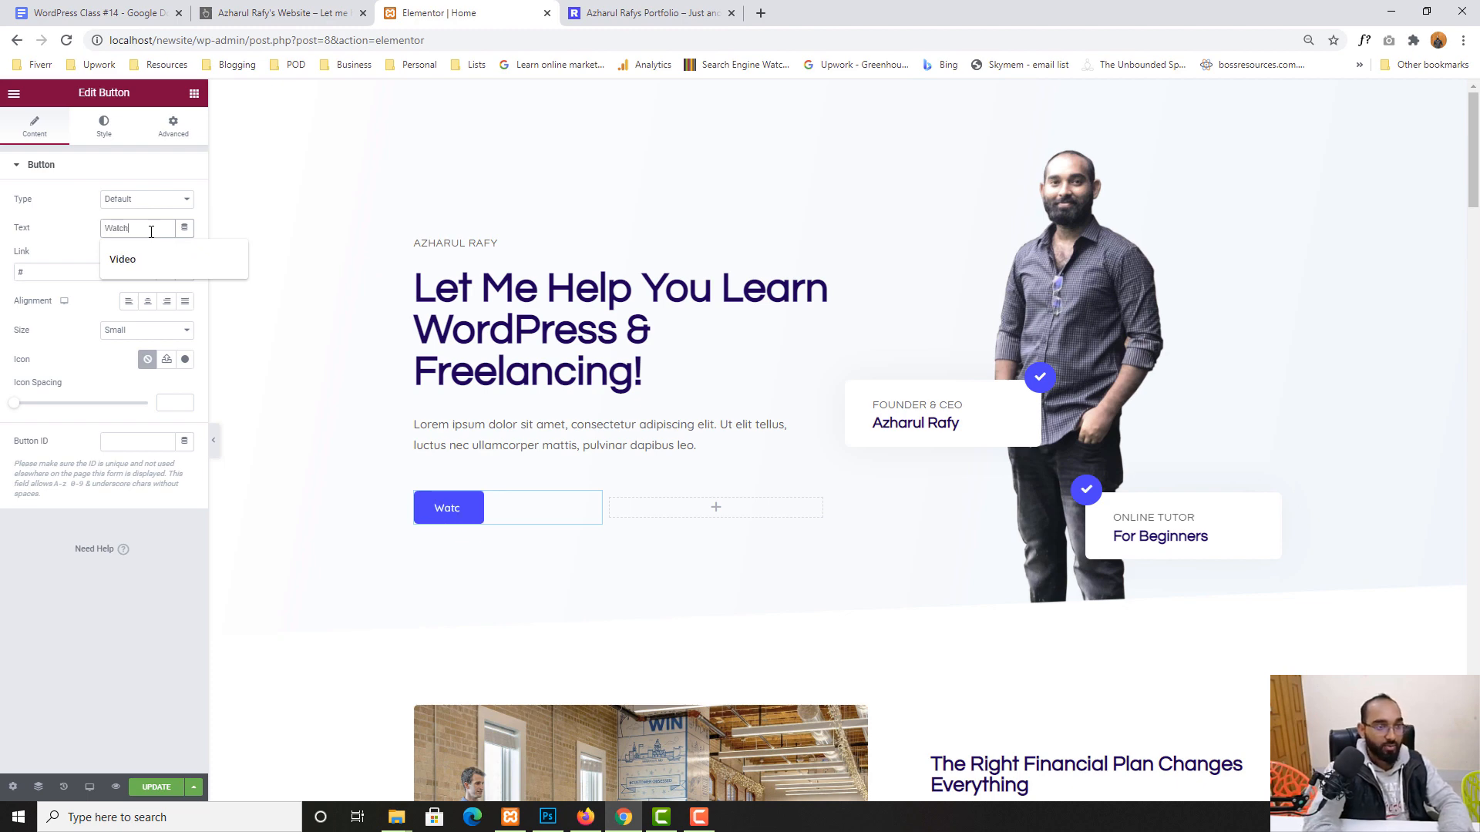
pyautogui.write(' All Videos')
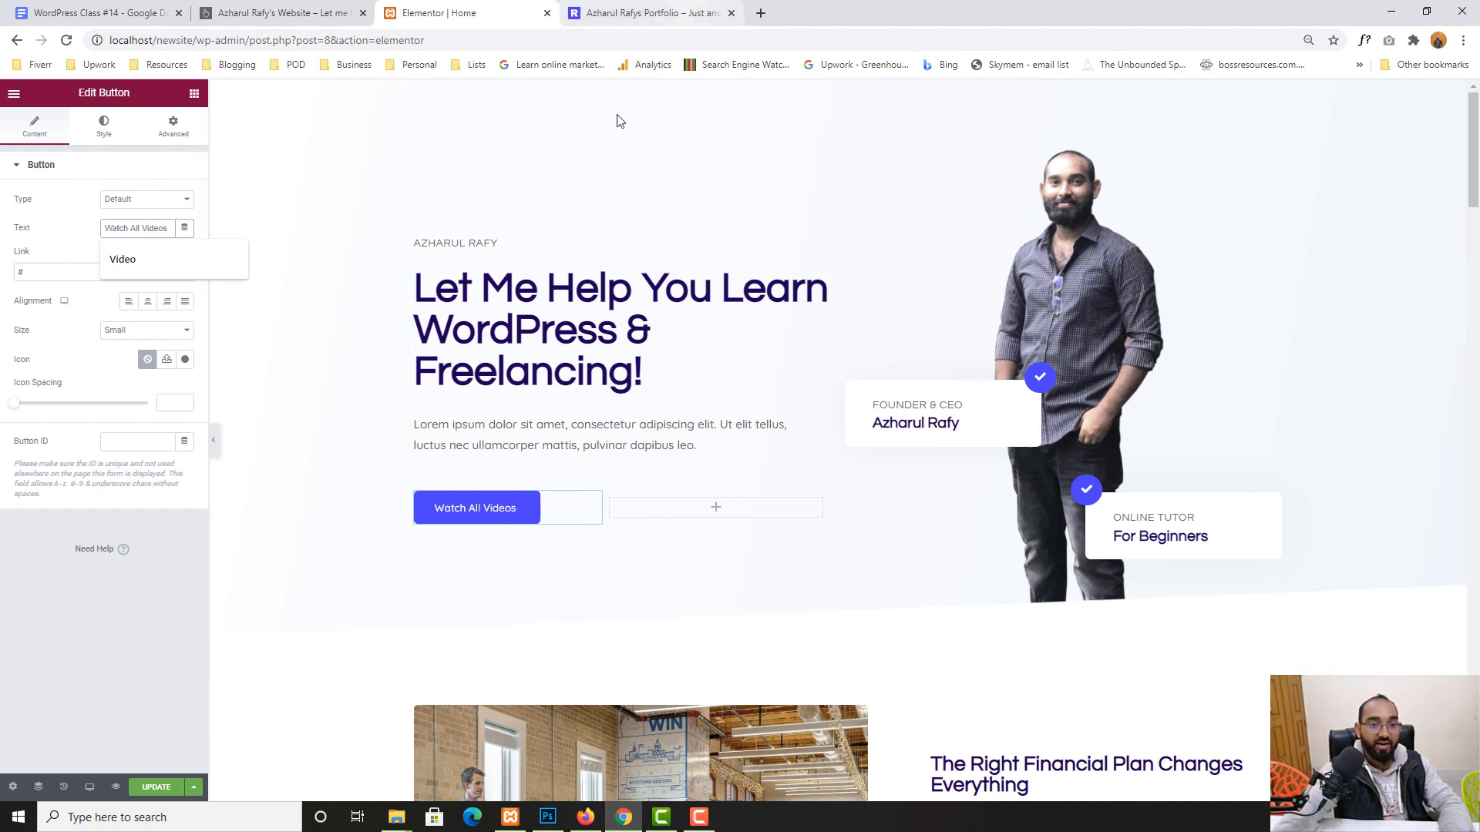
# - Link the button to the YouTube course playlist, opening in a new window, and save
pyautogui.click(609, 13)
pyautogui.click(1129, 136)
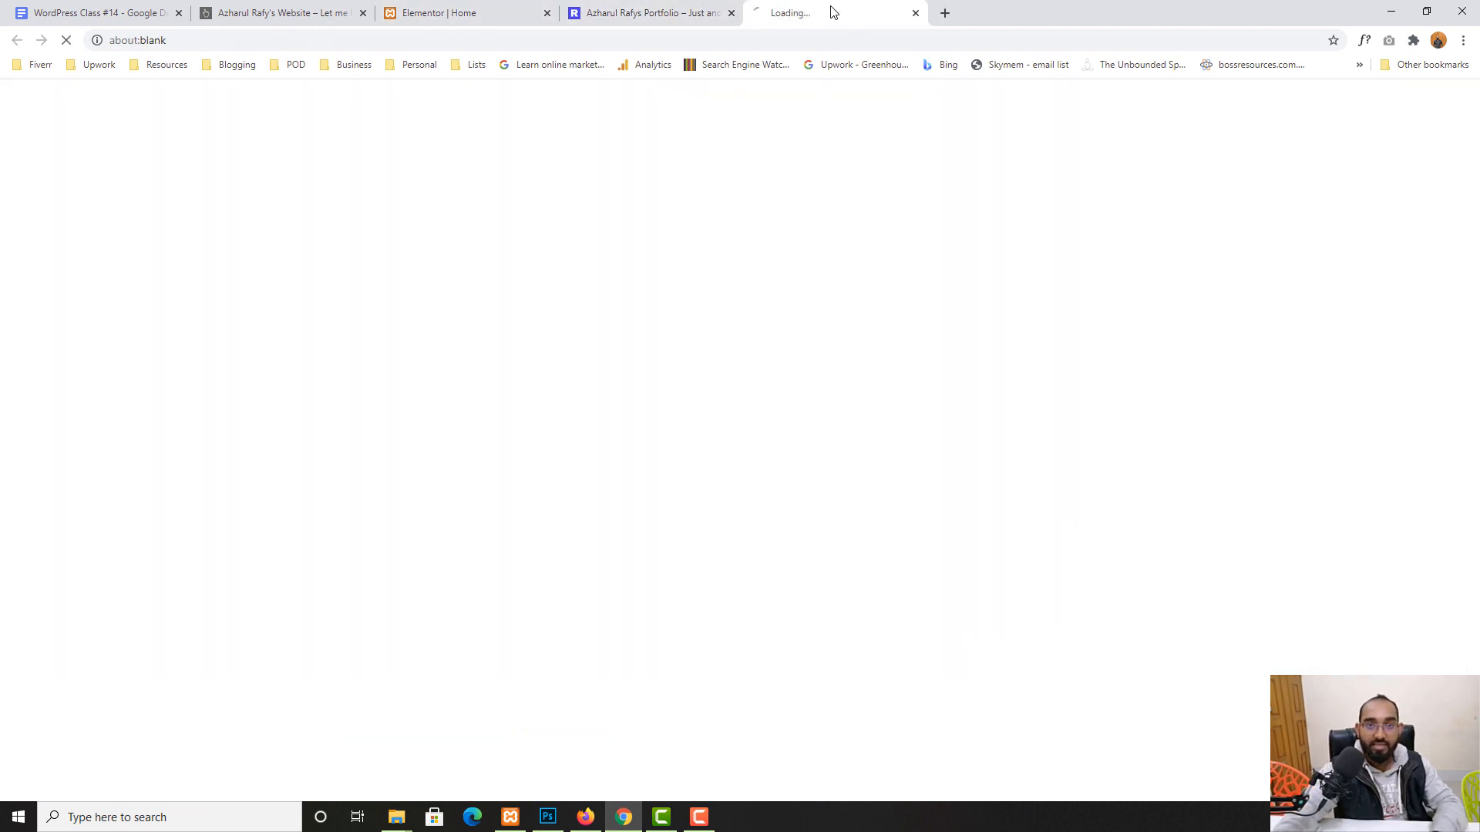
pyautogui.click(453, 12)
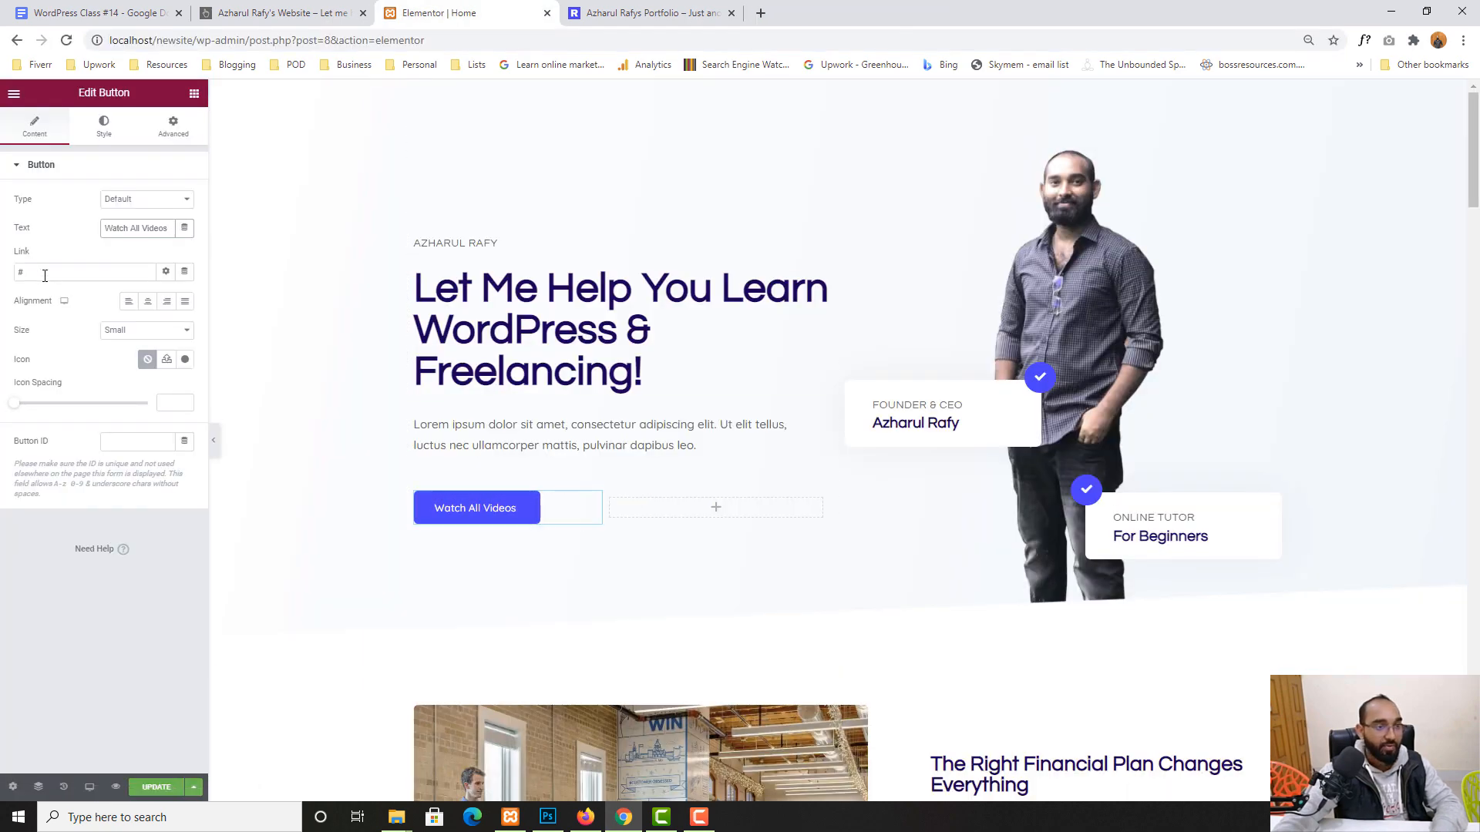
pyautogui.moveTo(29, 272); pyautogui.dragTo(3, 276)
pyautogui.hotkey('ctrl', 'v')
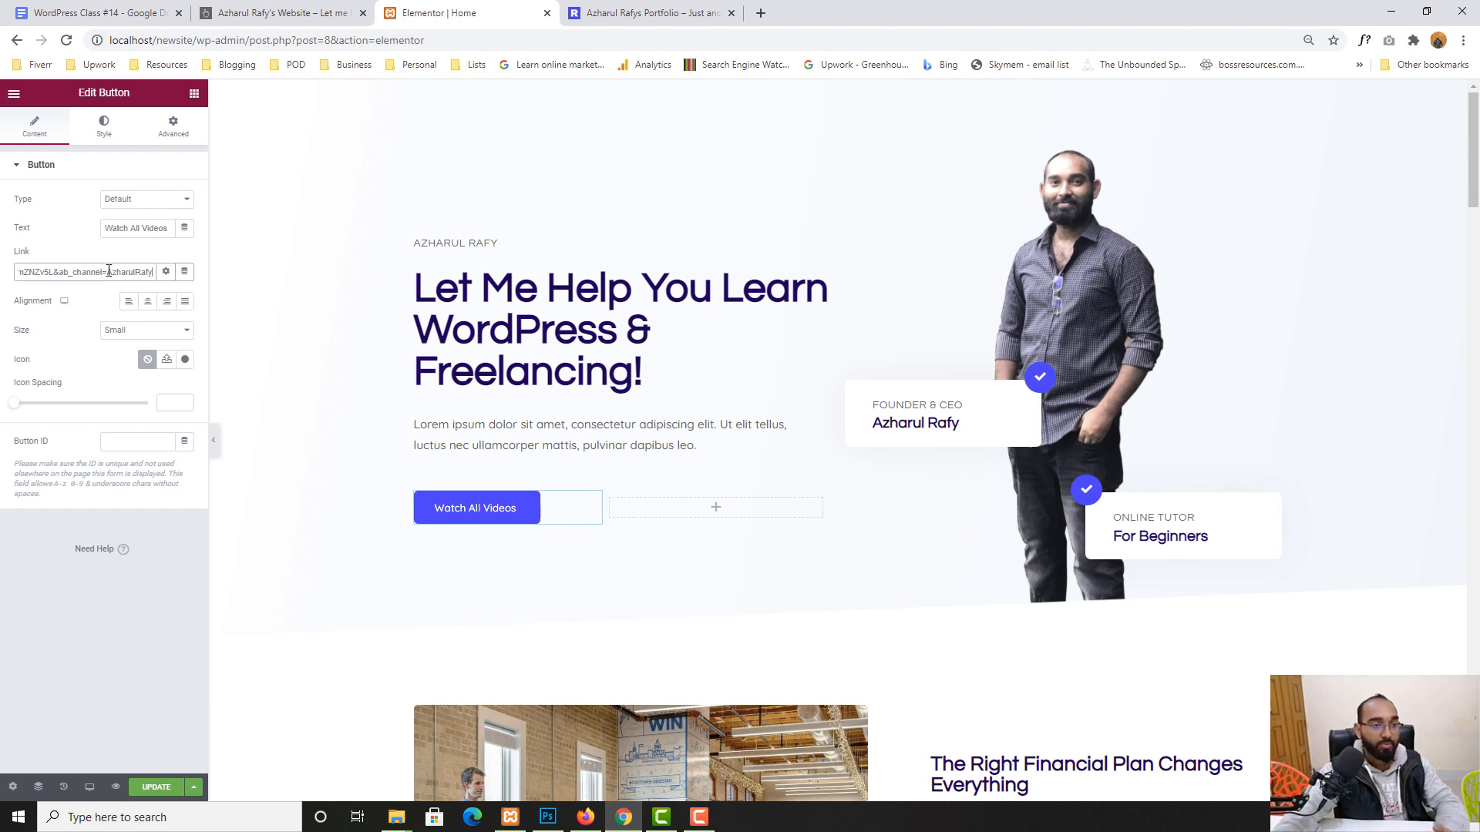
pyautogui.click(167, 274)
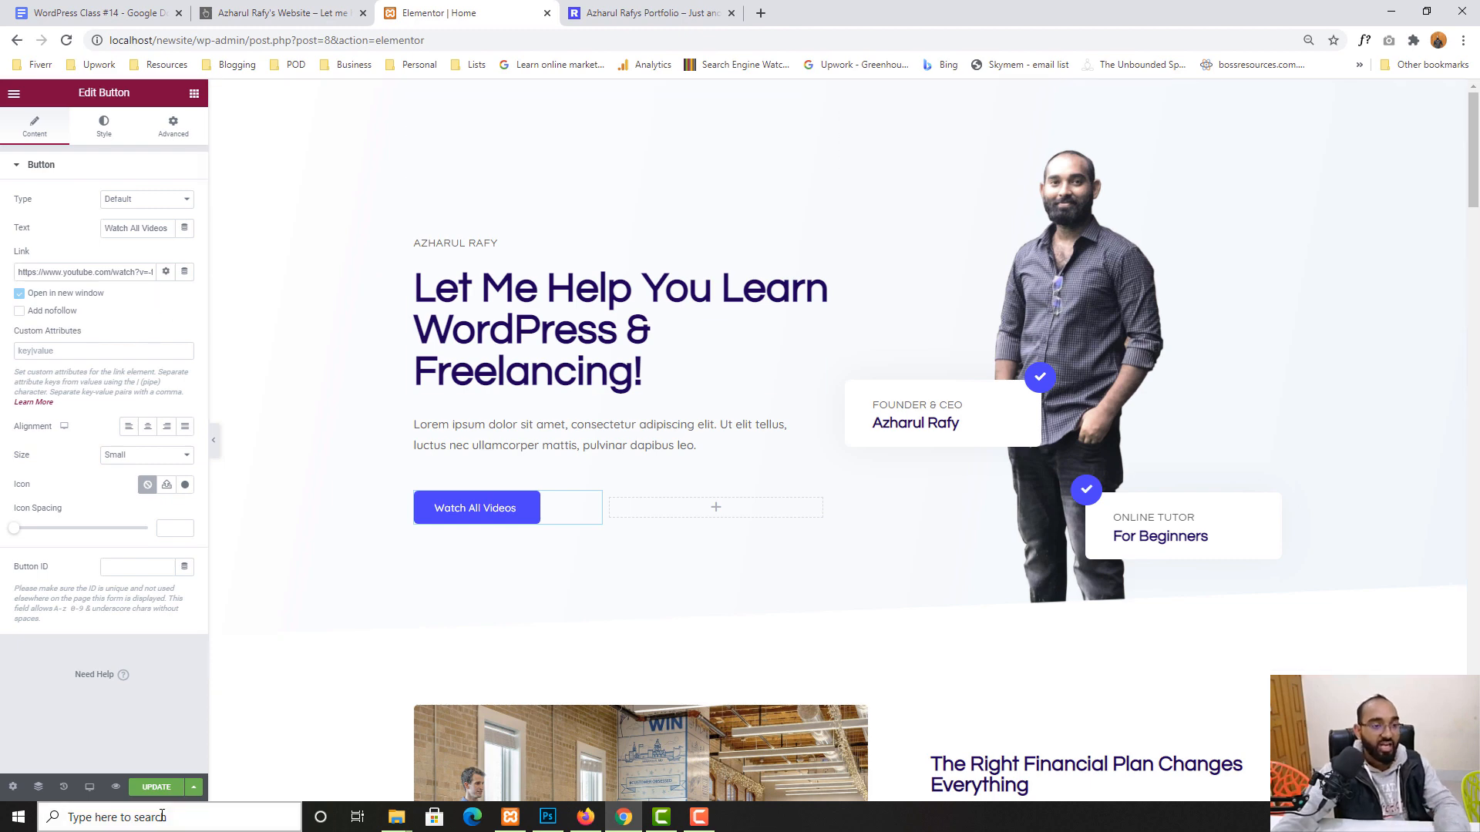
pyautogui.click(156, 787)
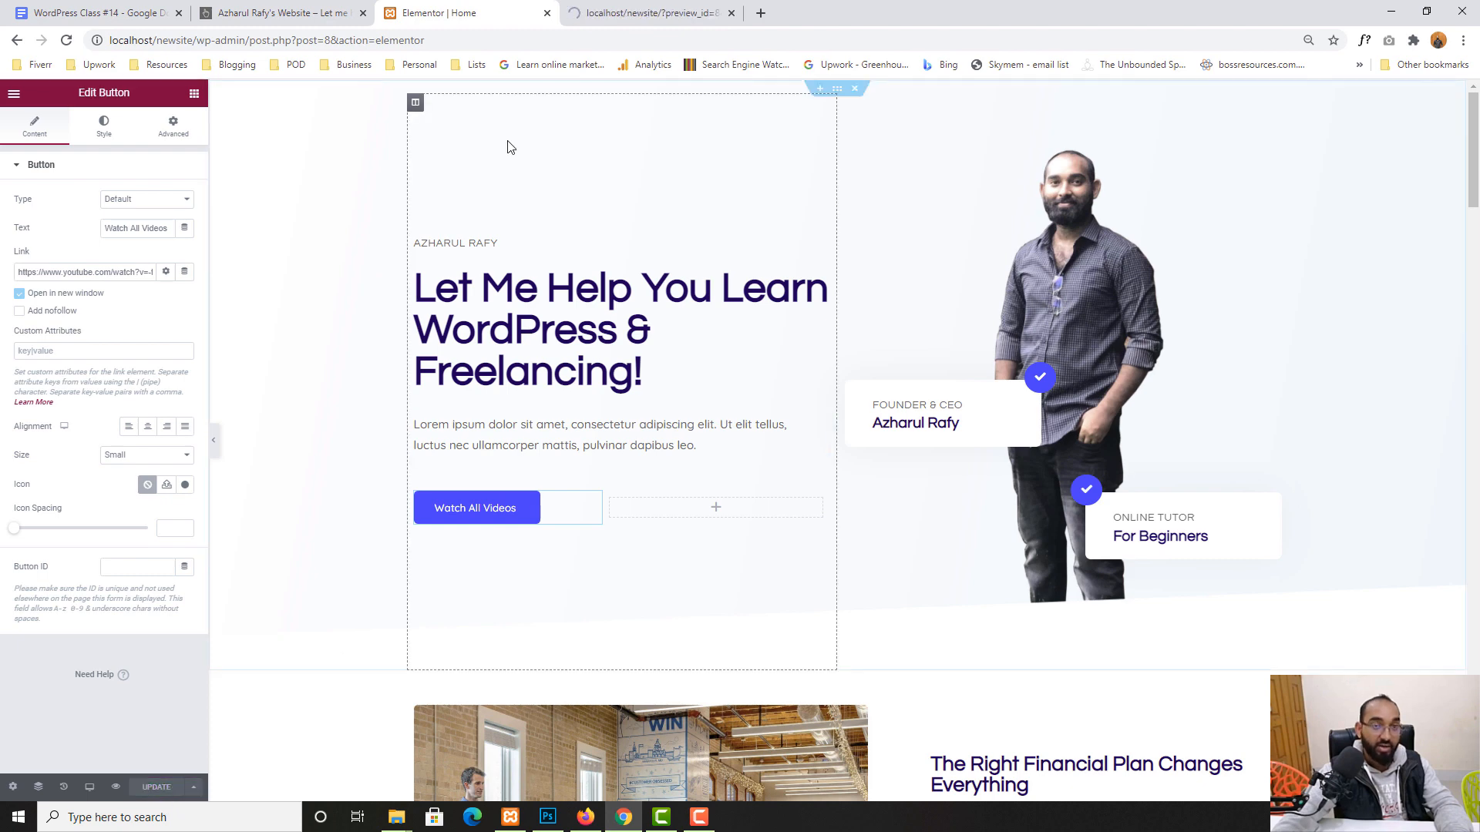
pyautogui.click(609, 14)
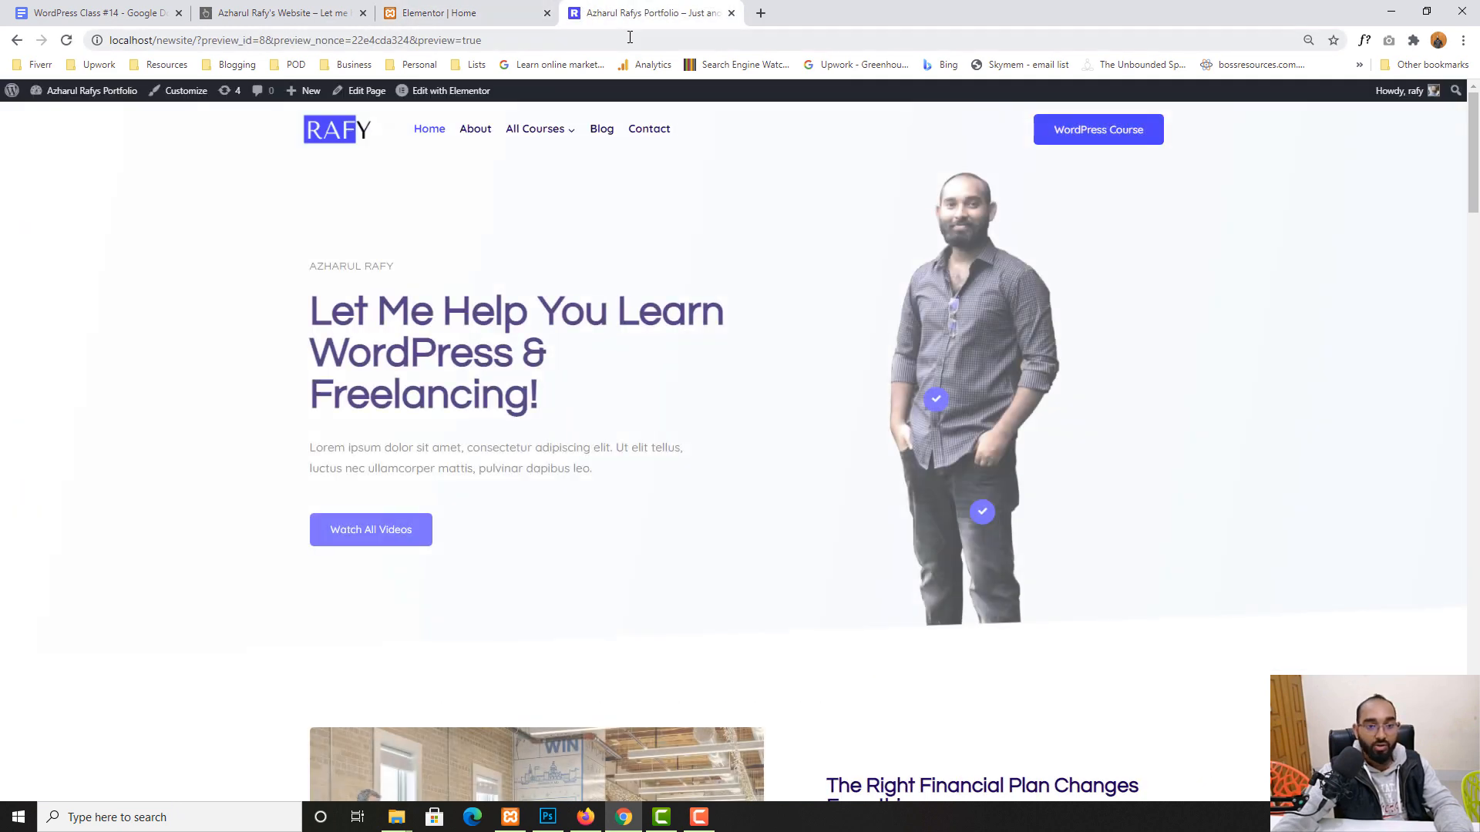
pyautogui.click(368, 541)
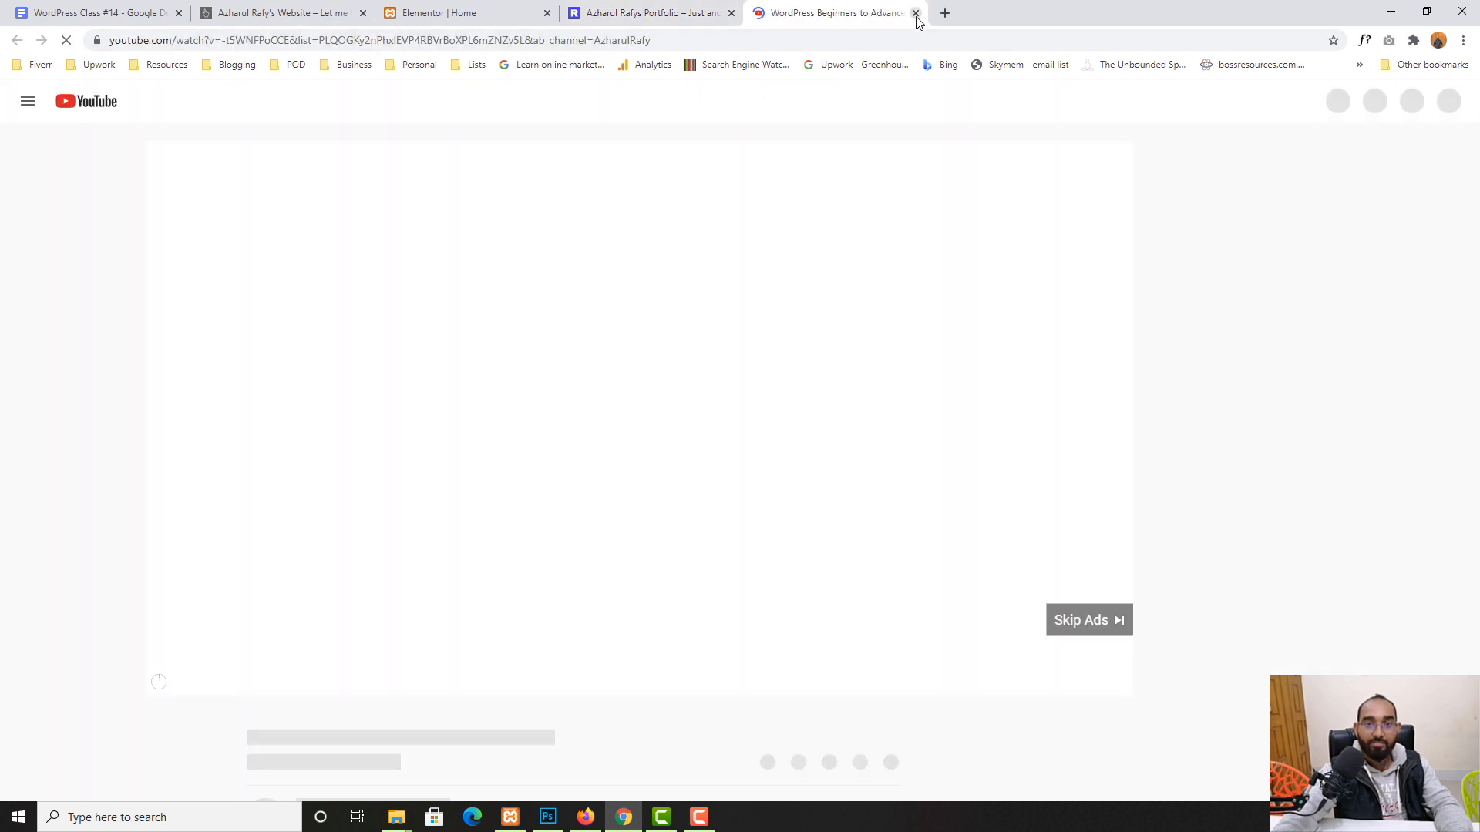
pyautogui.click(916, 15)
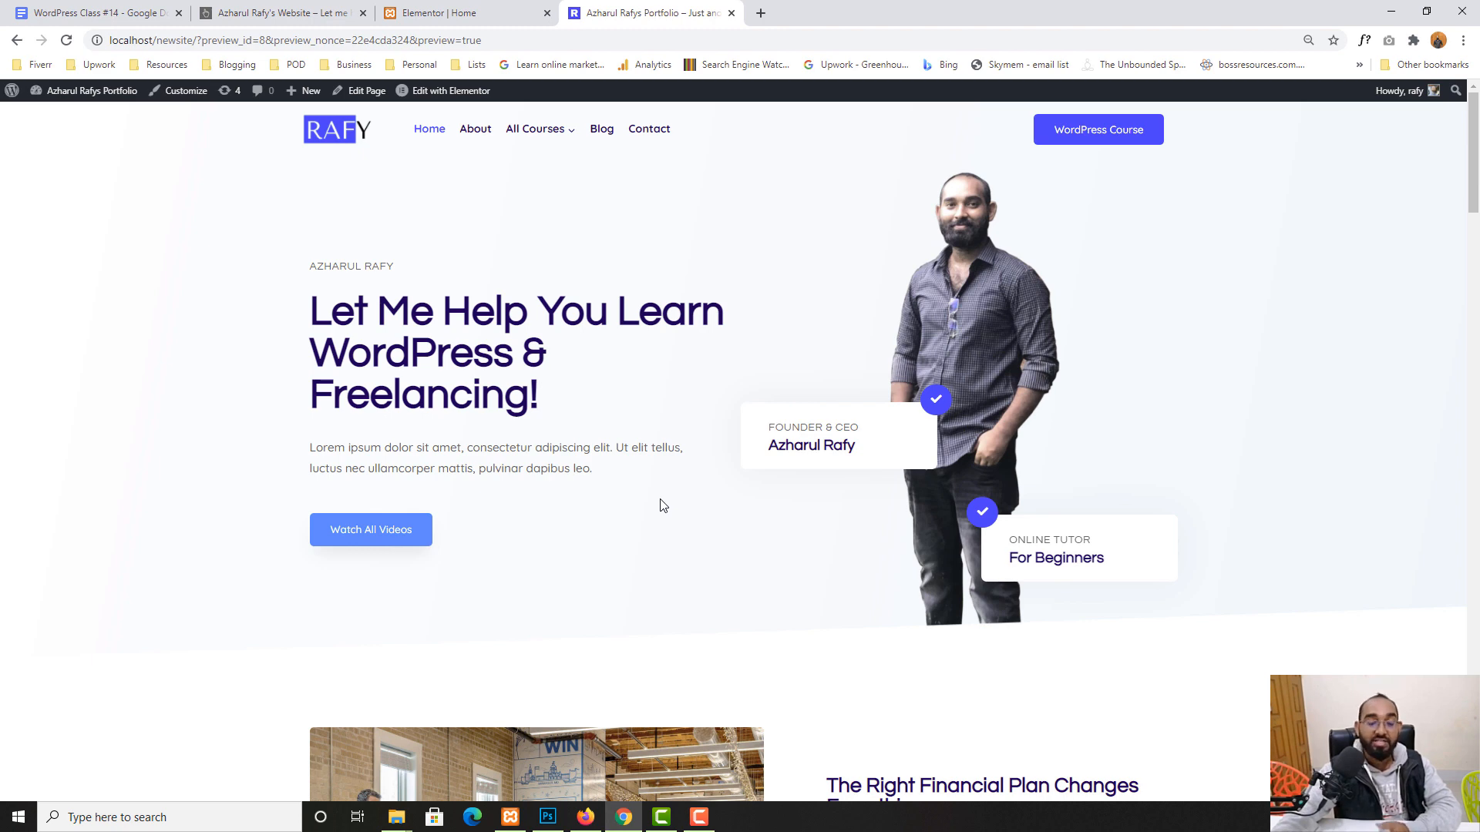
pyautogui.click(462, 13)
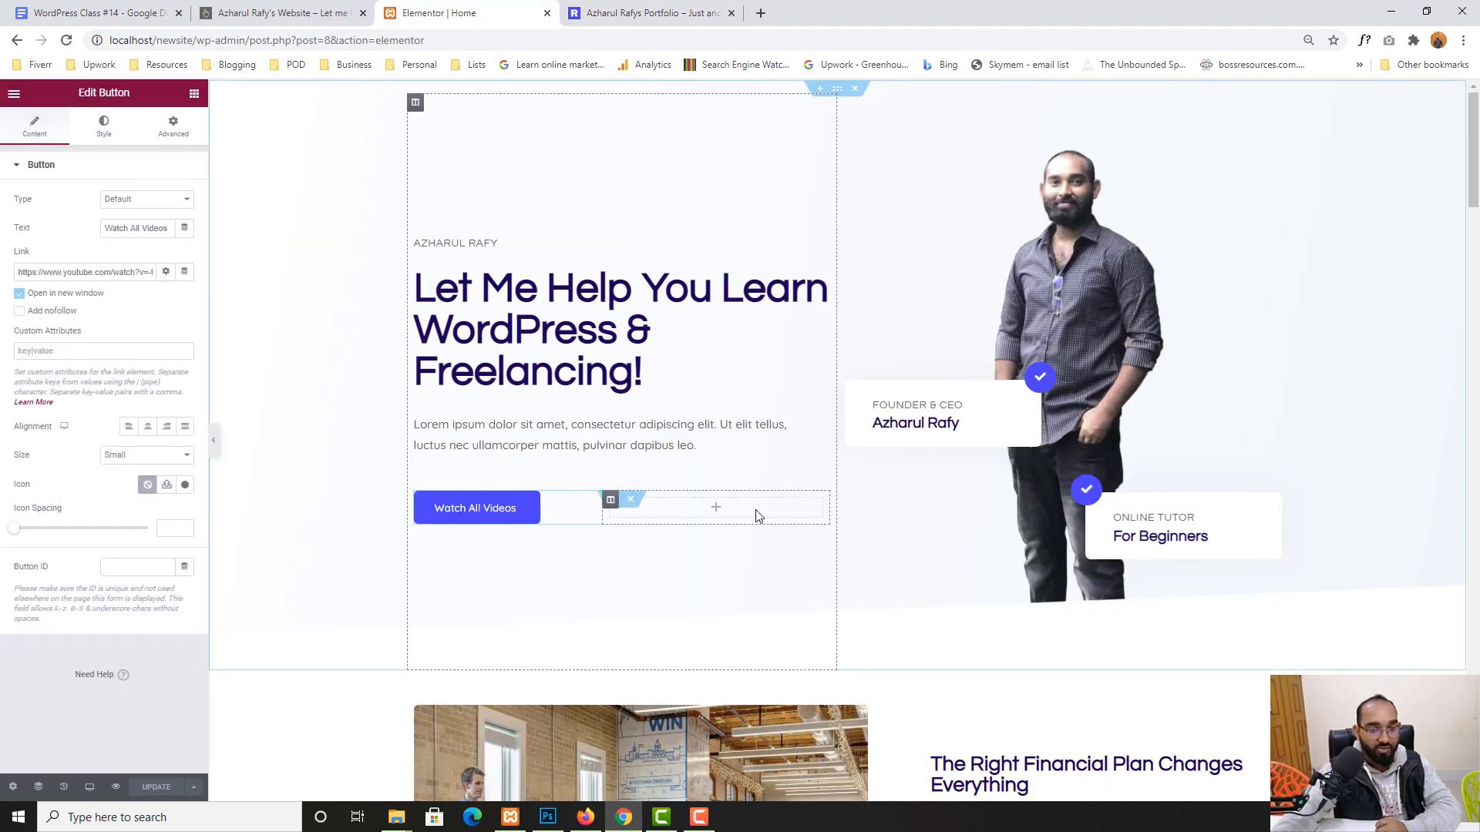
# - Show the Watch All Videos button's Style settings in the Hover state
pyautogui.scroll(-1, 763, 501)
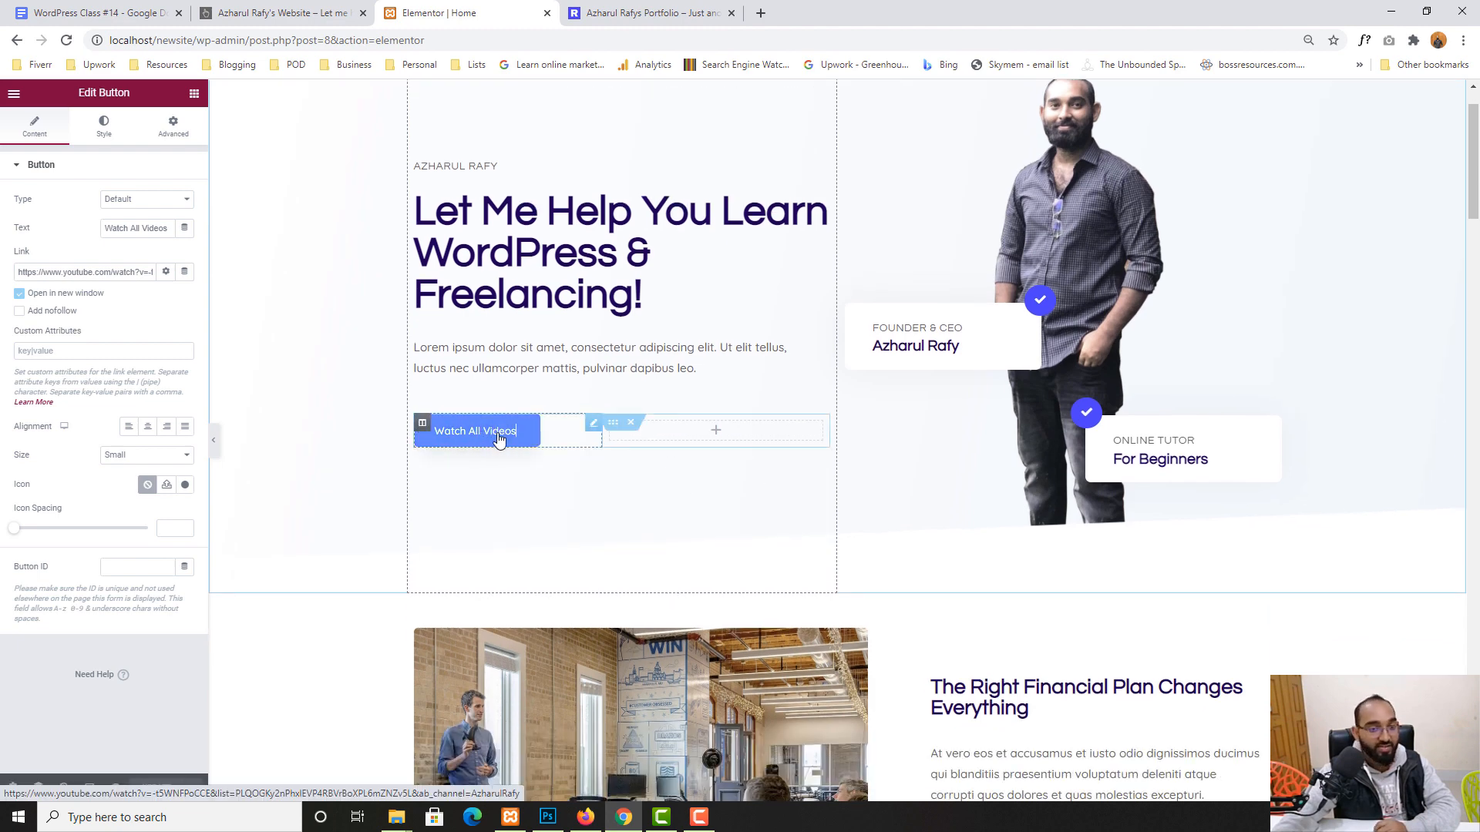
pyautogui.click(104, 126)
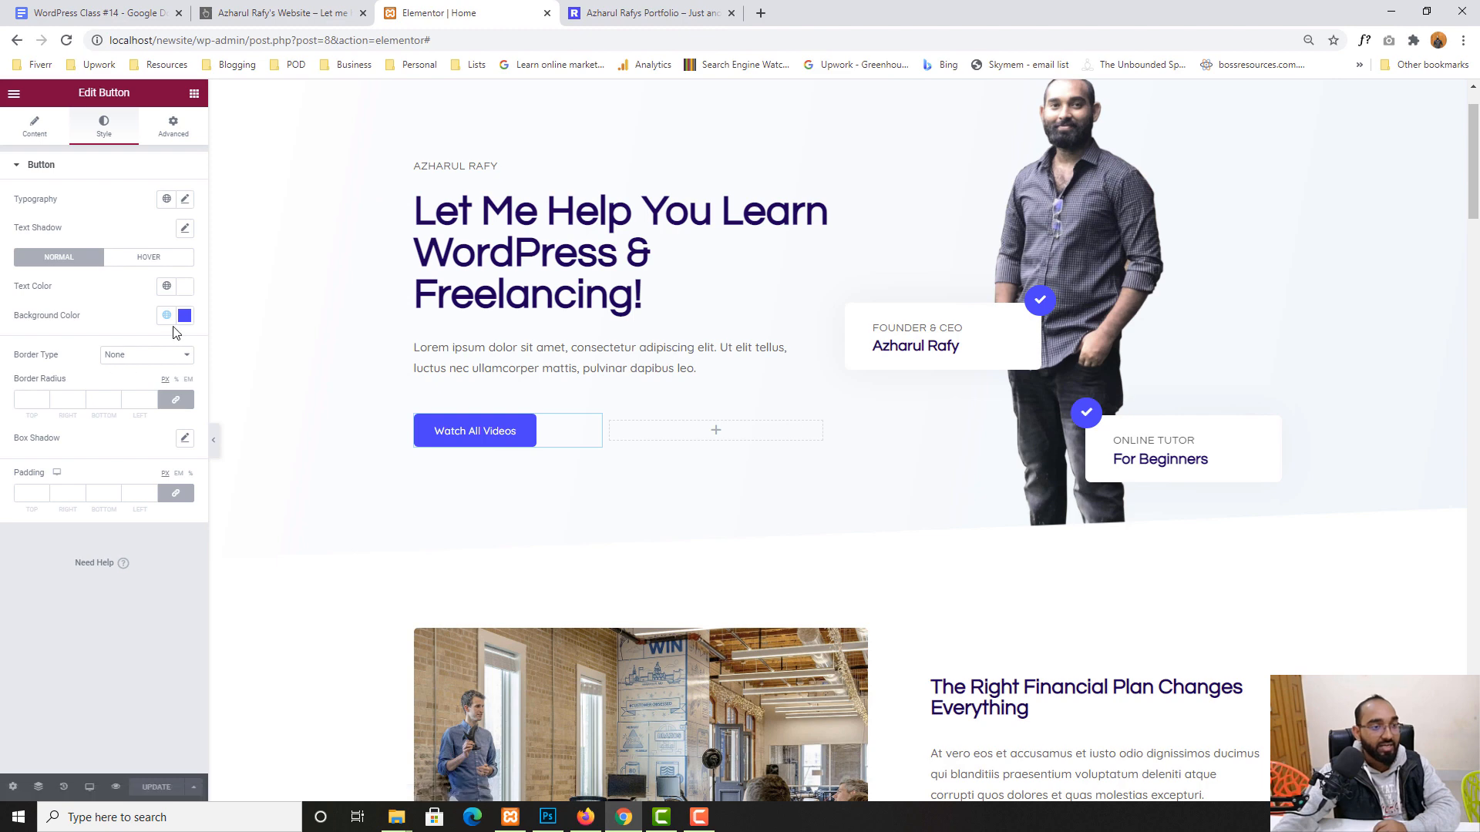
pyautogui.click(166, 262)
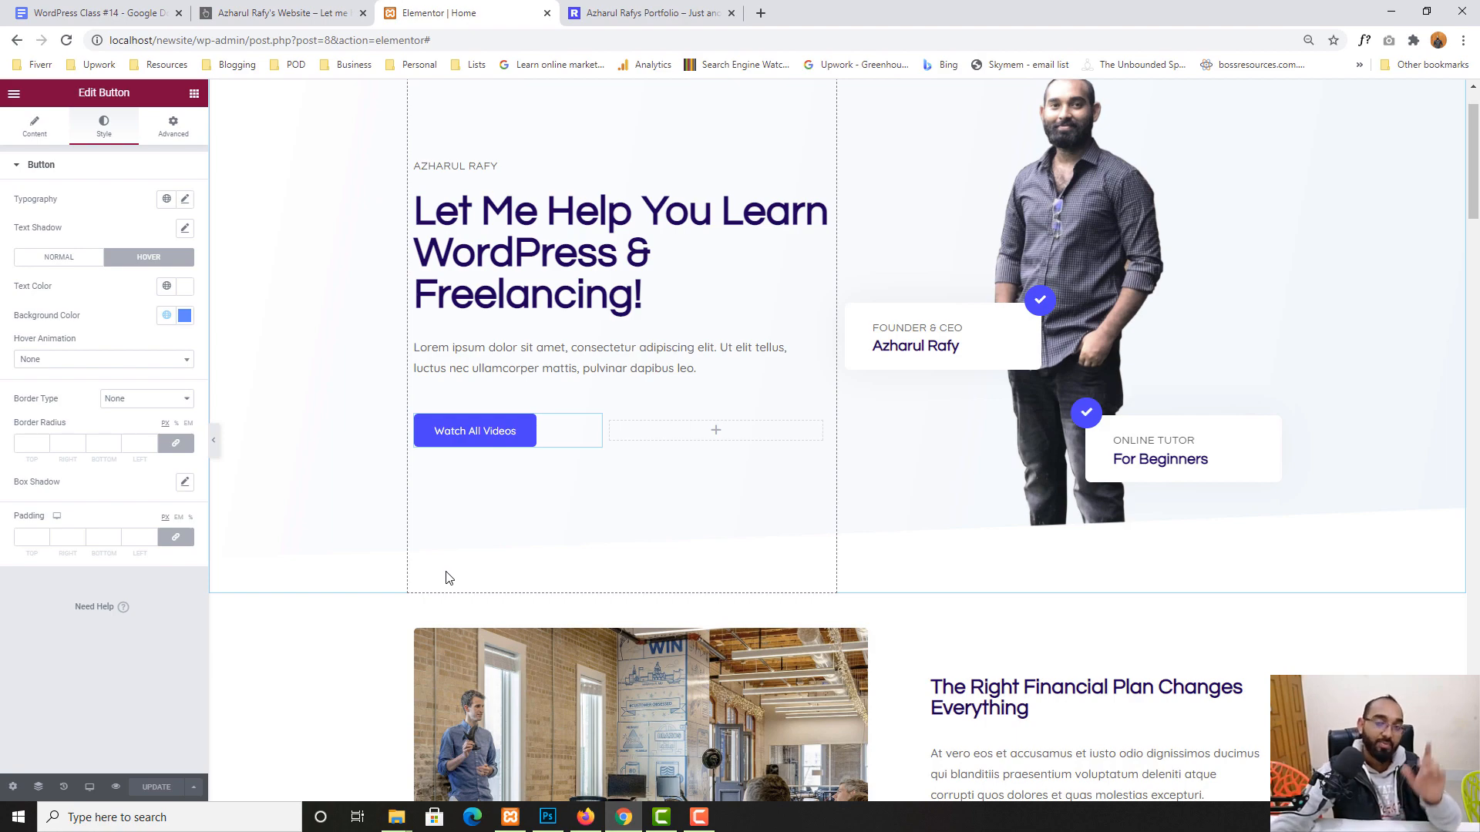
pyautogui.scroll(-3, 636, 561)
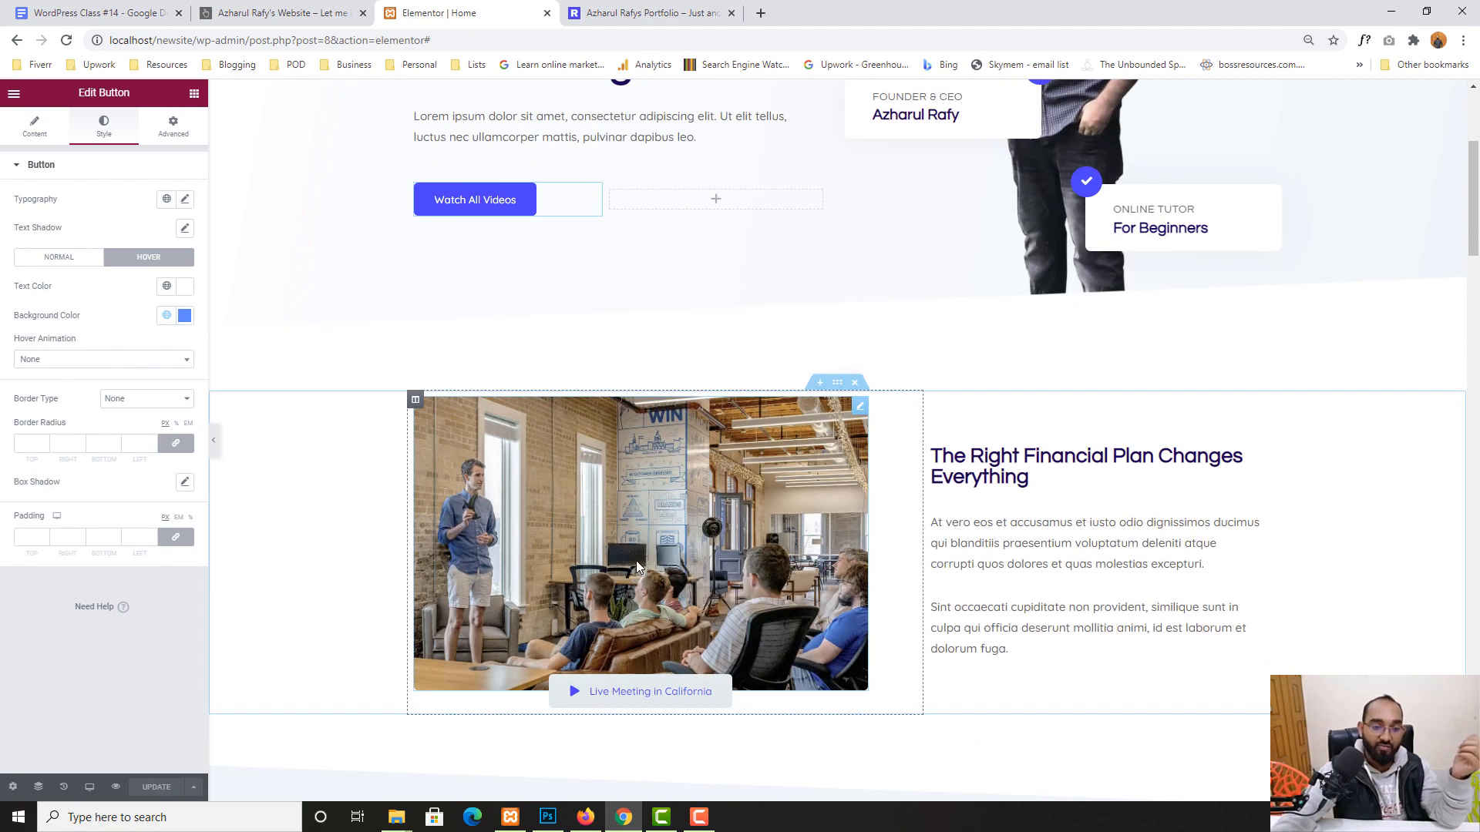
pyautogui.scroll(-1, 806, 363)
pyautogui.scroll(2, 806, 365)
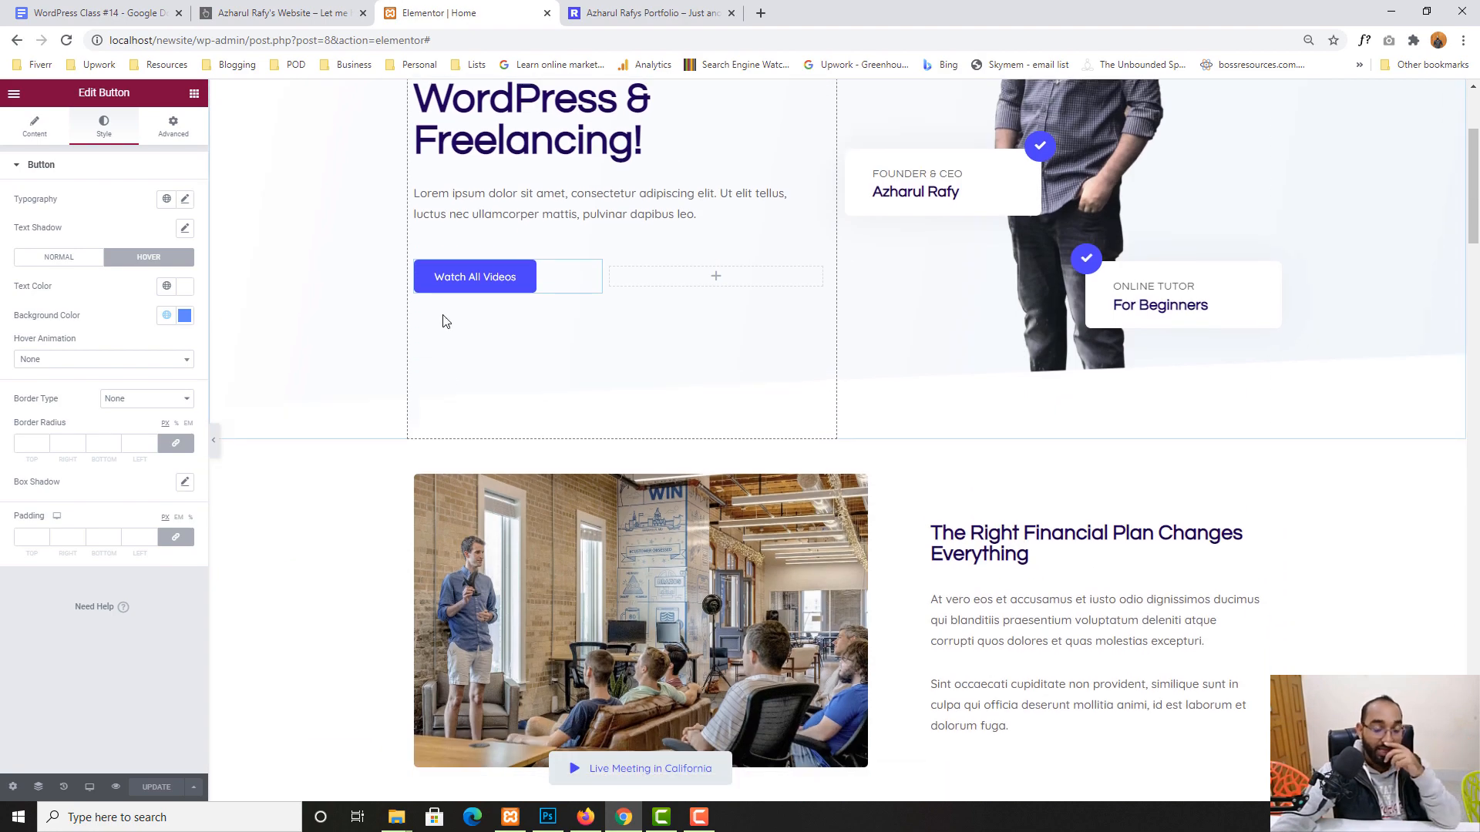
# - Paste a copy of the button into the empty column, then delete the copy and empty element
pyautogui.rightClick(422, 272)
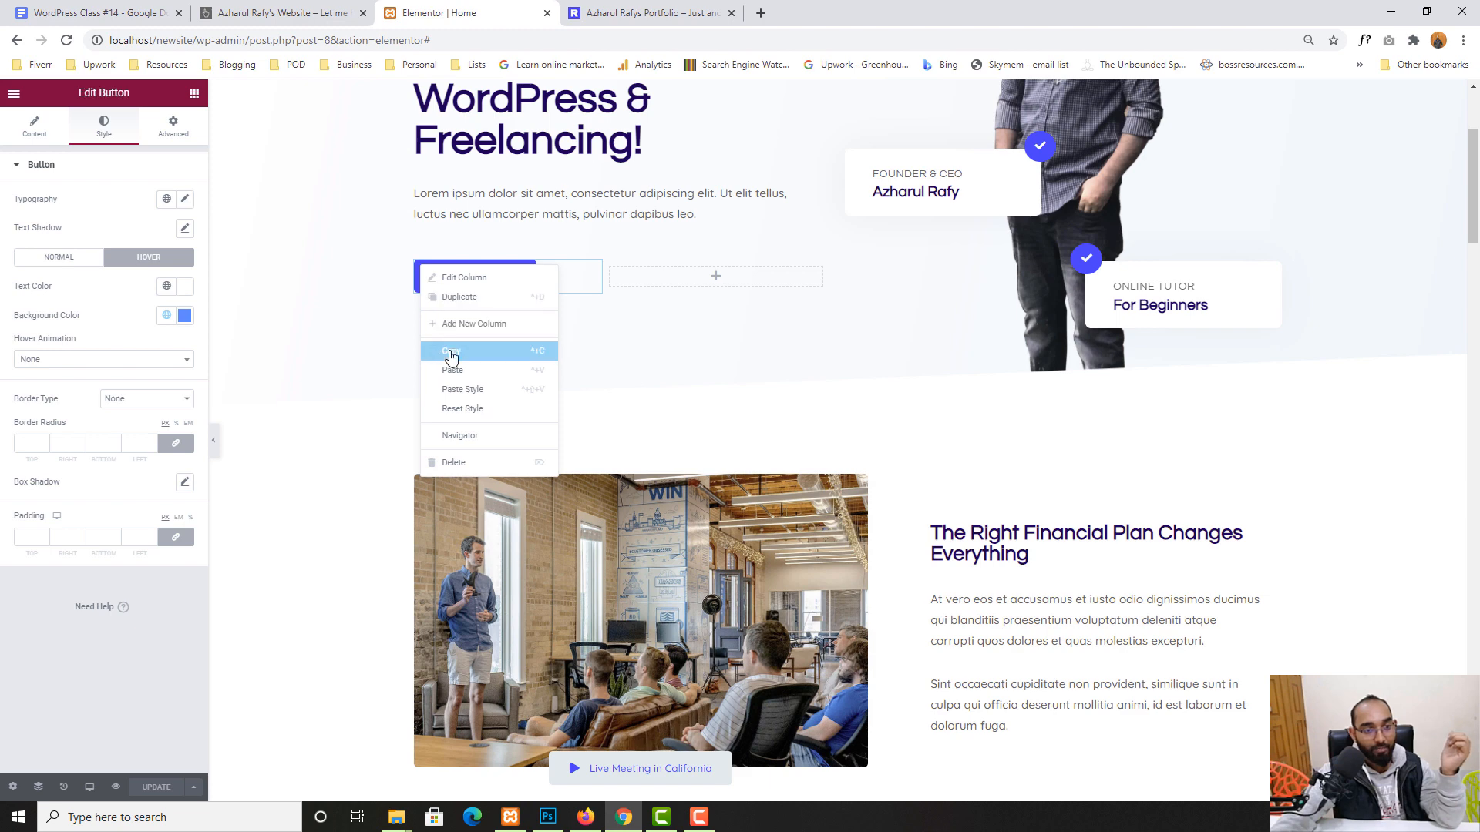
pyautogui.click(670, 294)
pyautogui.rightClick(699, 267)
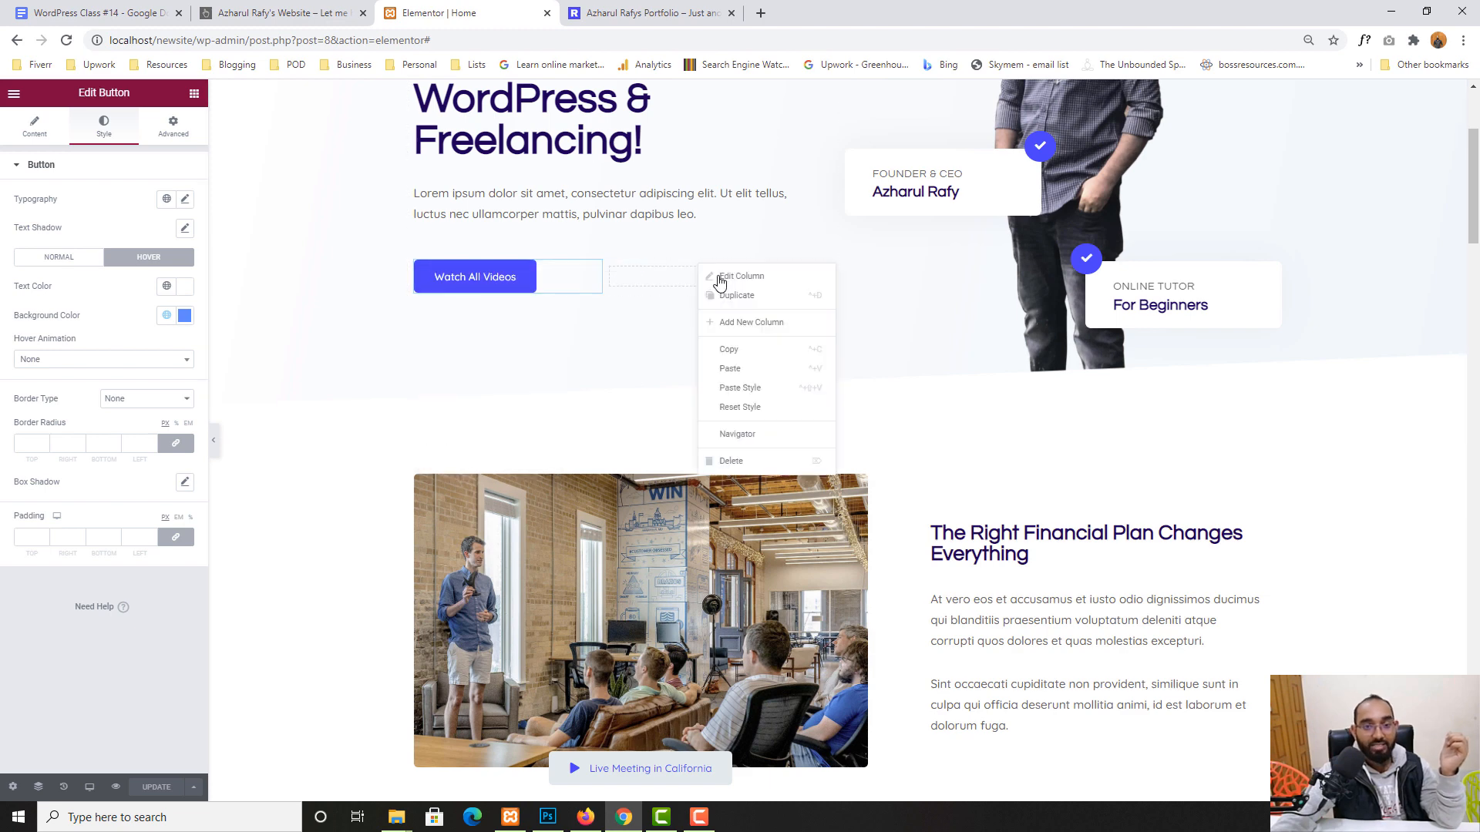
pyautogui.click(737, 372)
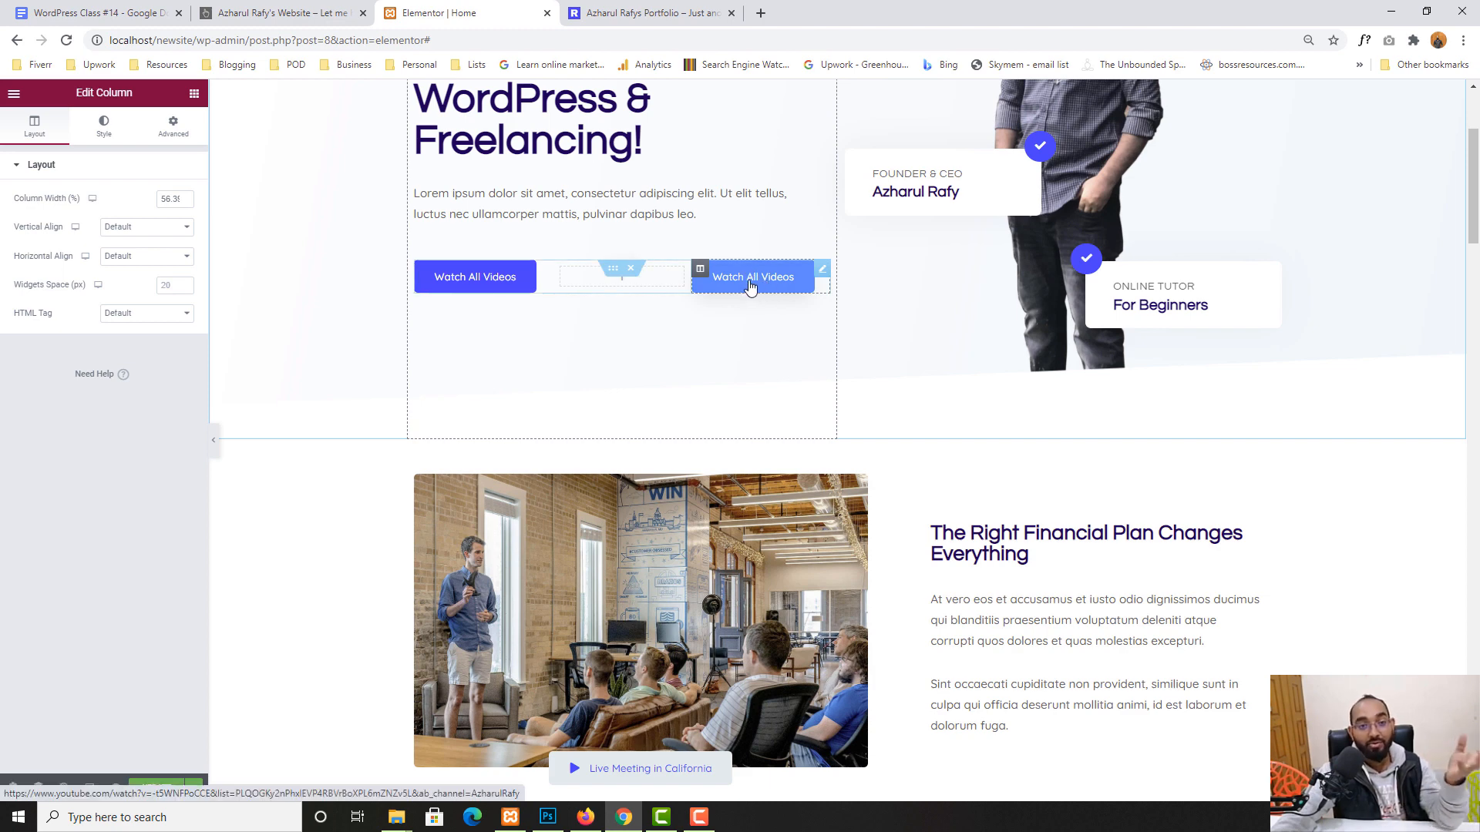
pyautogui.rightClick(659, 279)
pyautogui.click(703, 474)
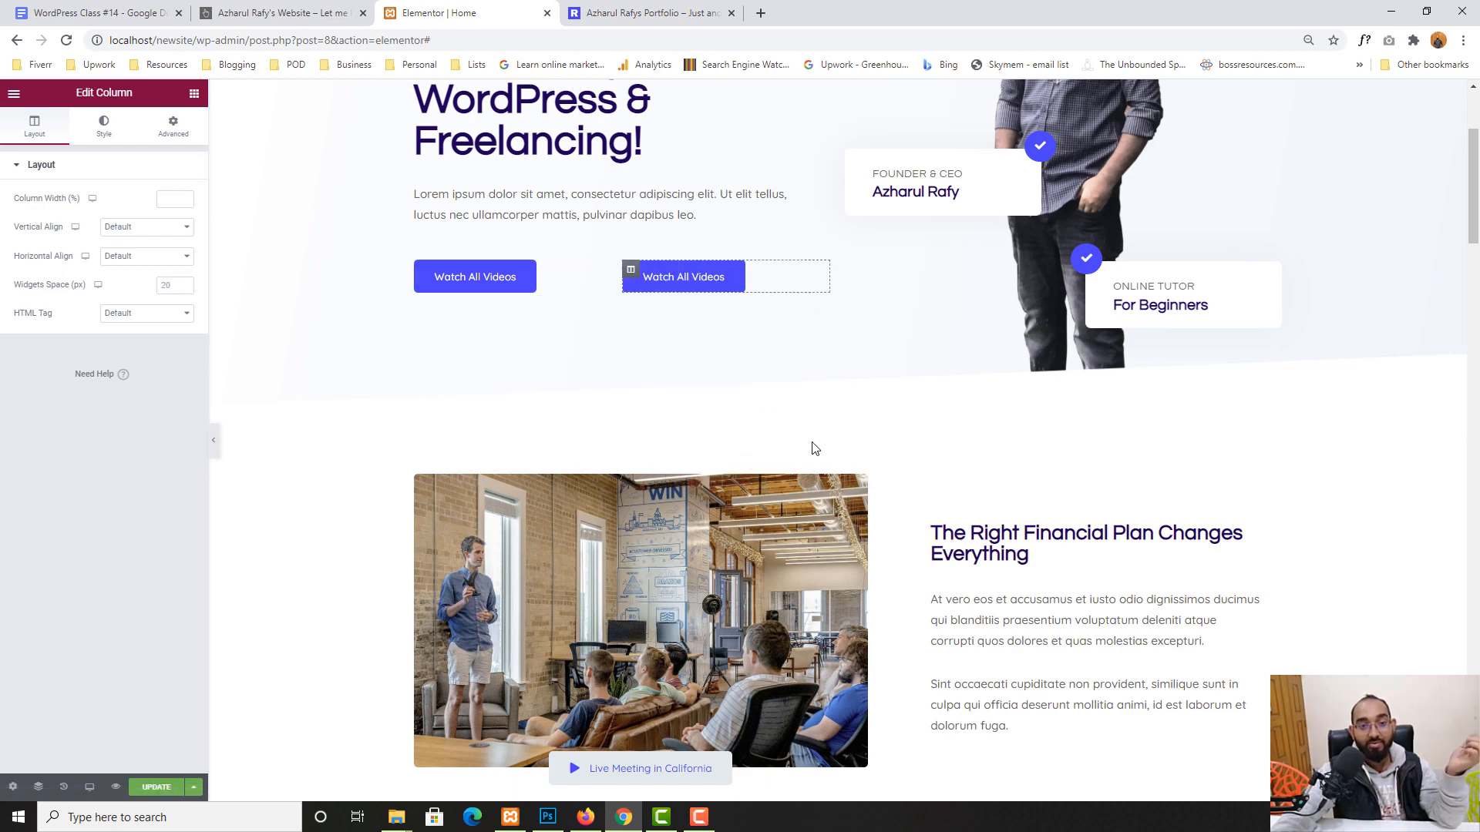
pyautogui.rightClick(667, 286)
pyautogui.click(698, 479)
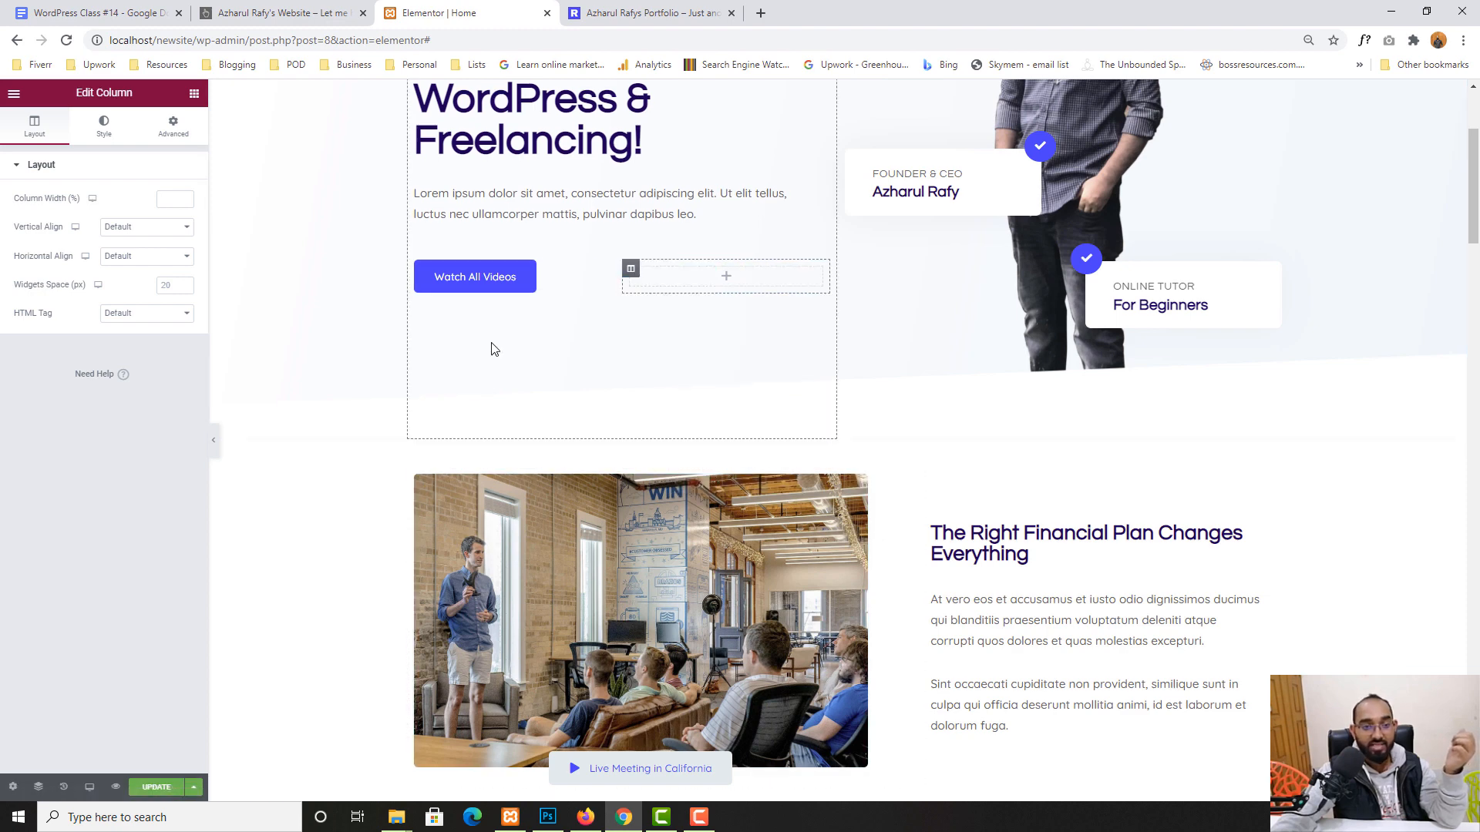
pyautogui.click(489, 277)
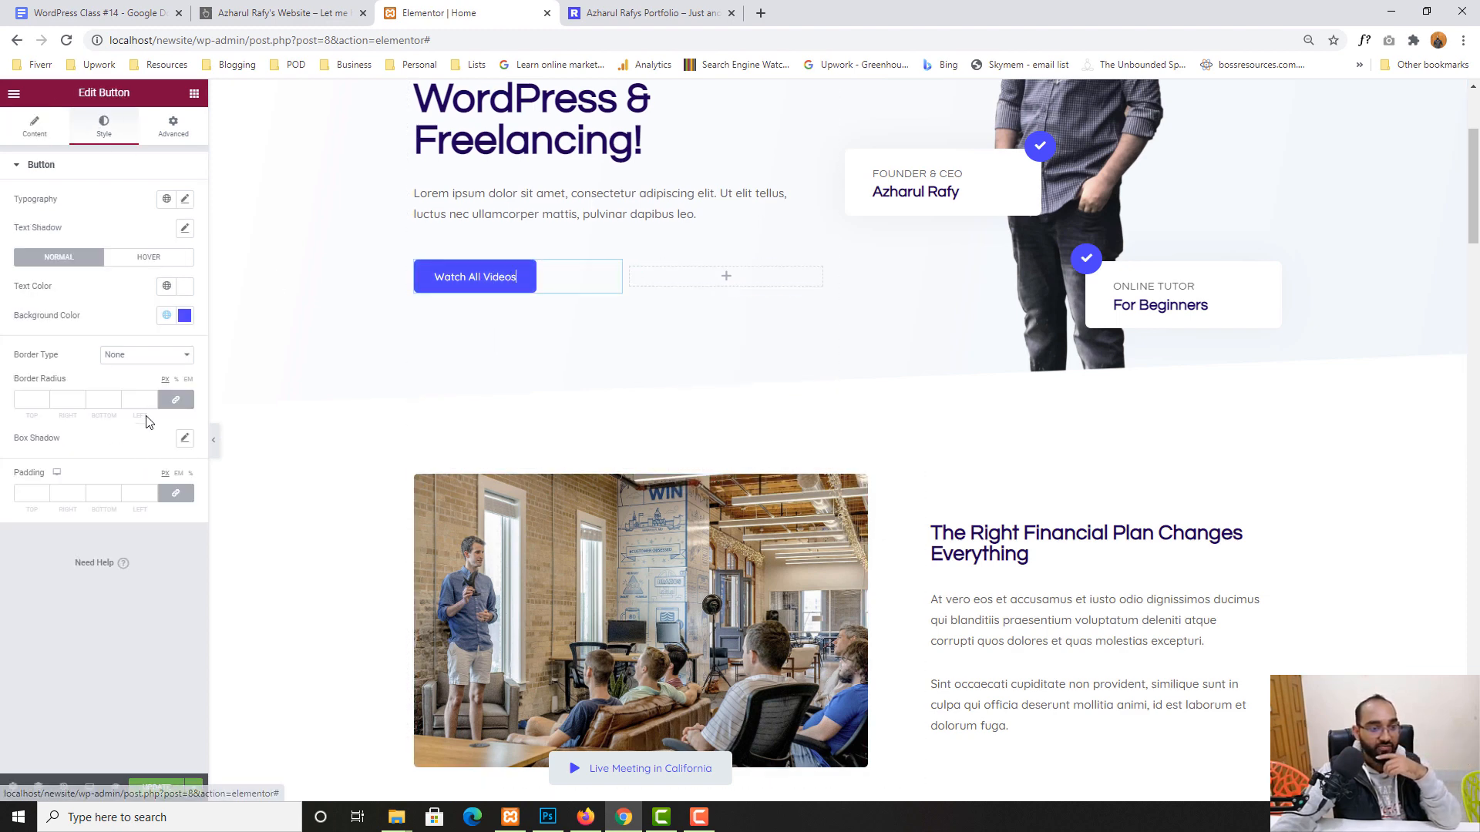
# - Try Center, Right and Justified alignment on the button, leaving it Left-aligned
pyautogui.click(35, 128)
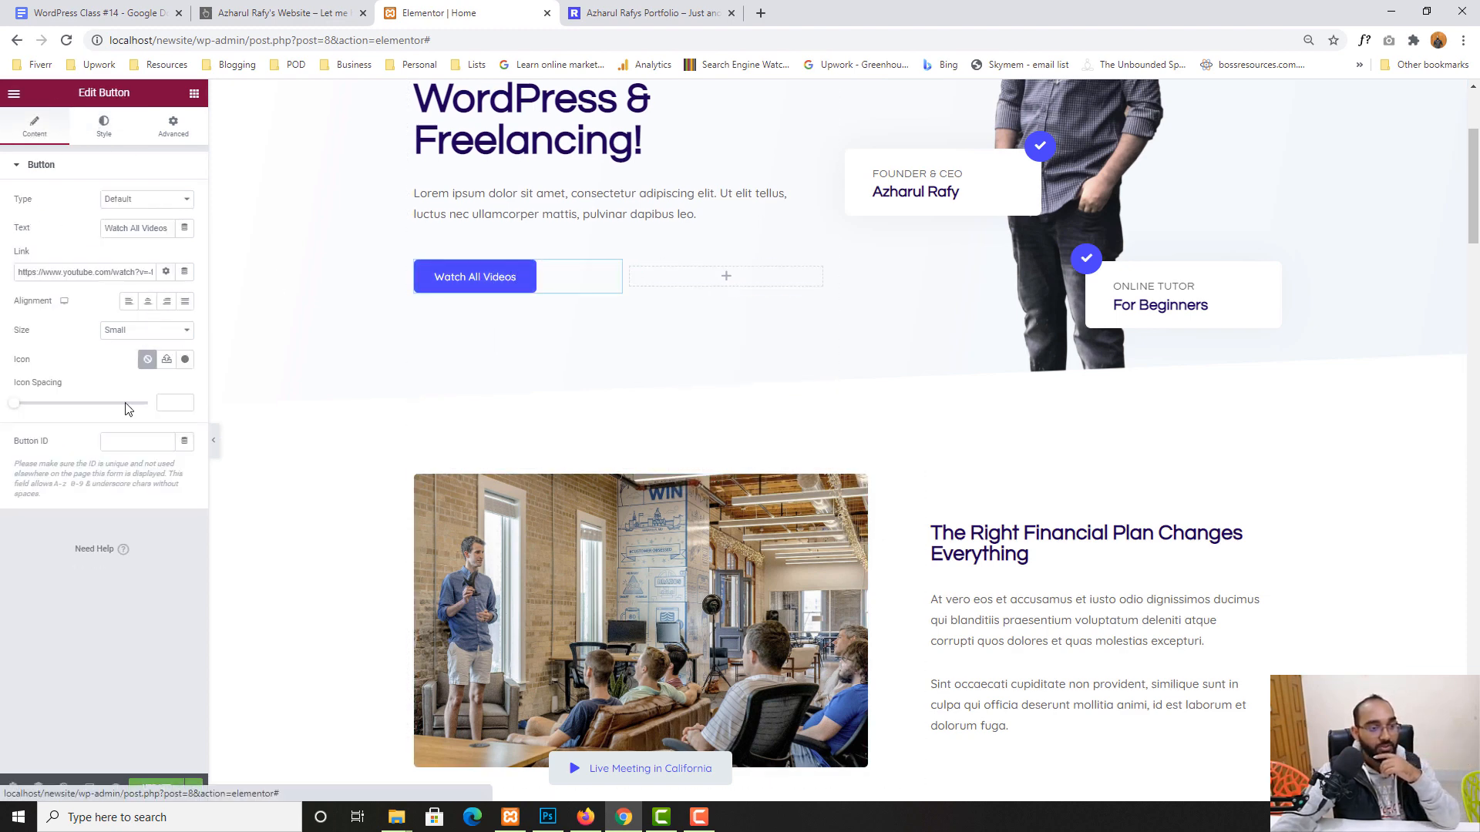
pyautogui.click(148, 307)
pyautogui.click(168, 305)
pyautogui.click(186, 306)
pyautogui.click(165, 305)
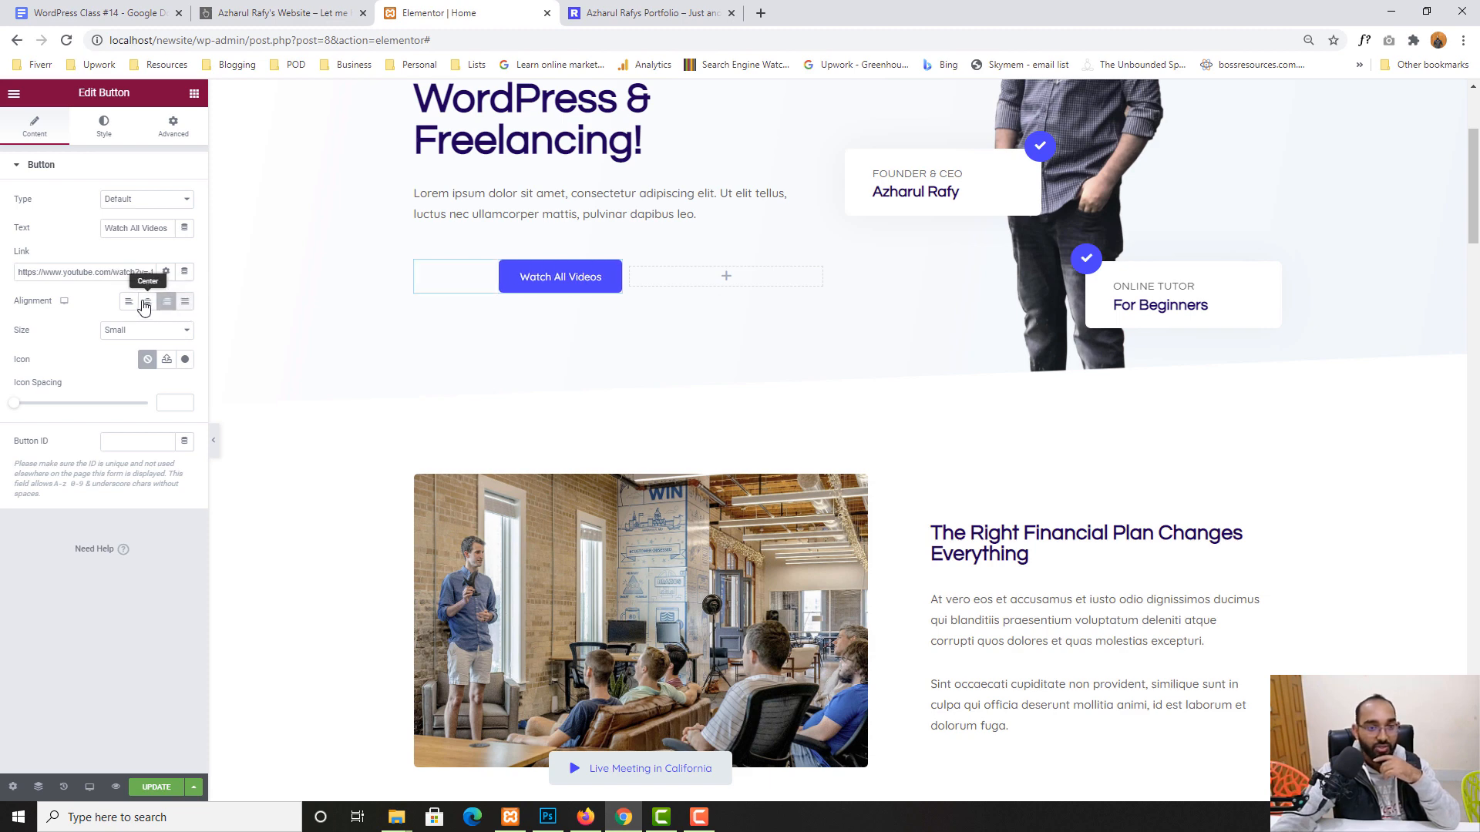
pyautogui.click(145, 304)
pyautogui.click(185, 303)
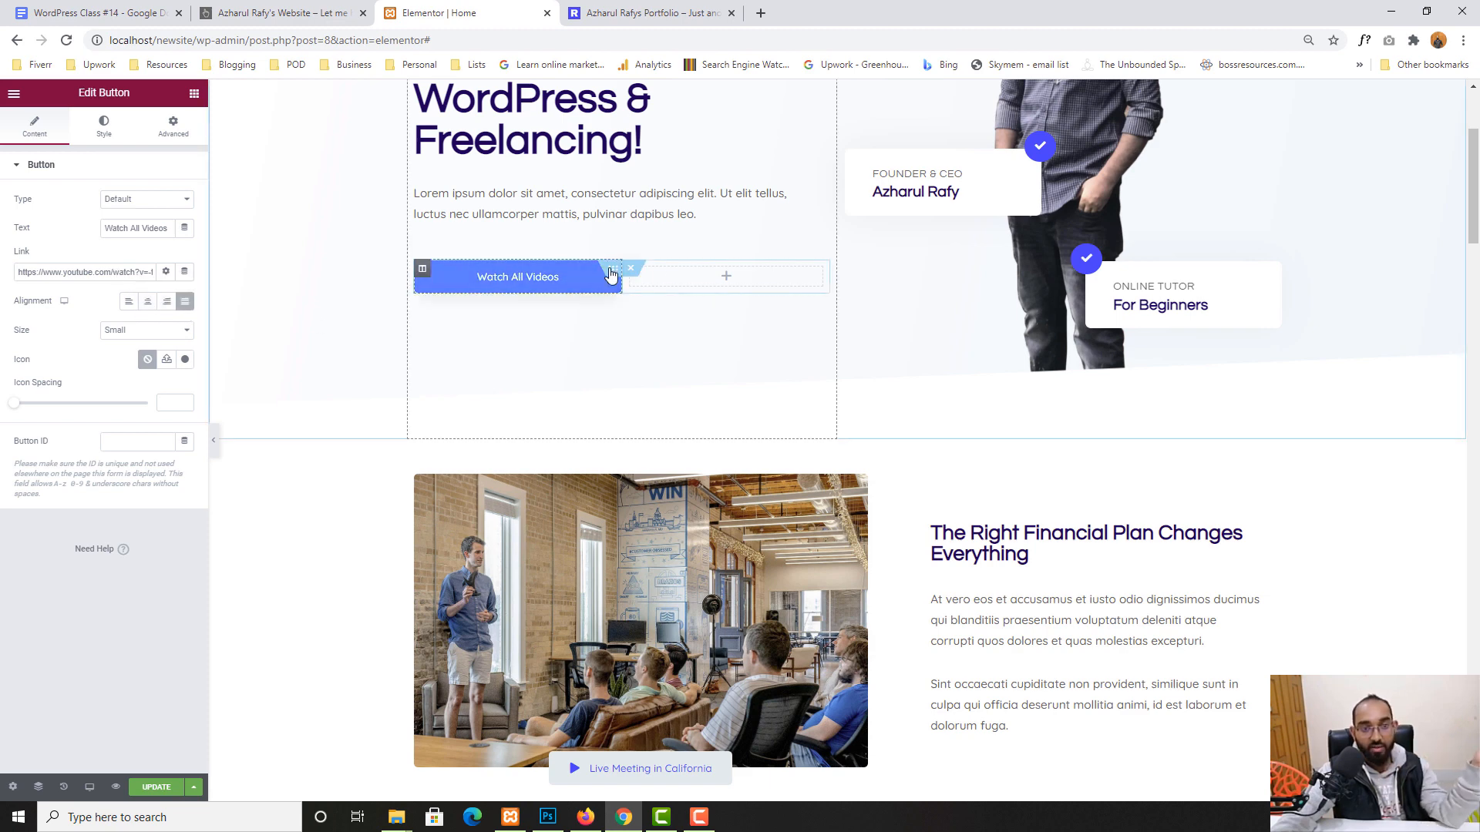
pyautogui.click(129, 307)
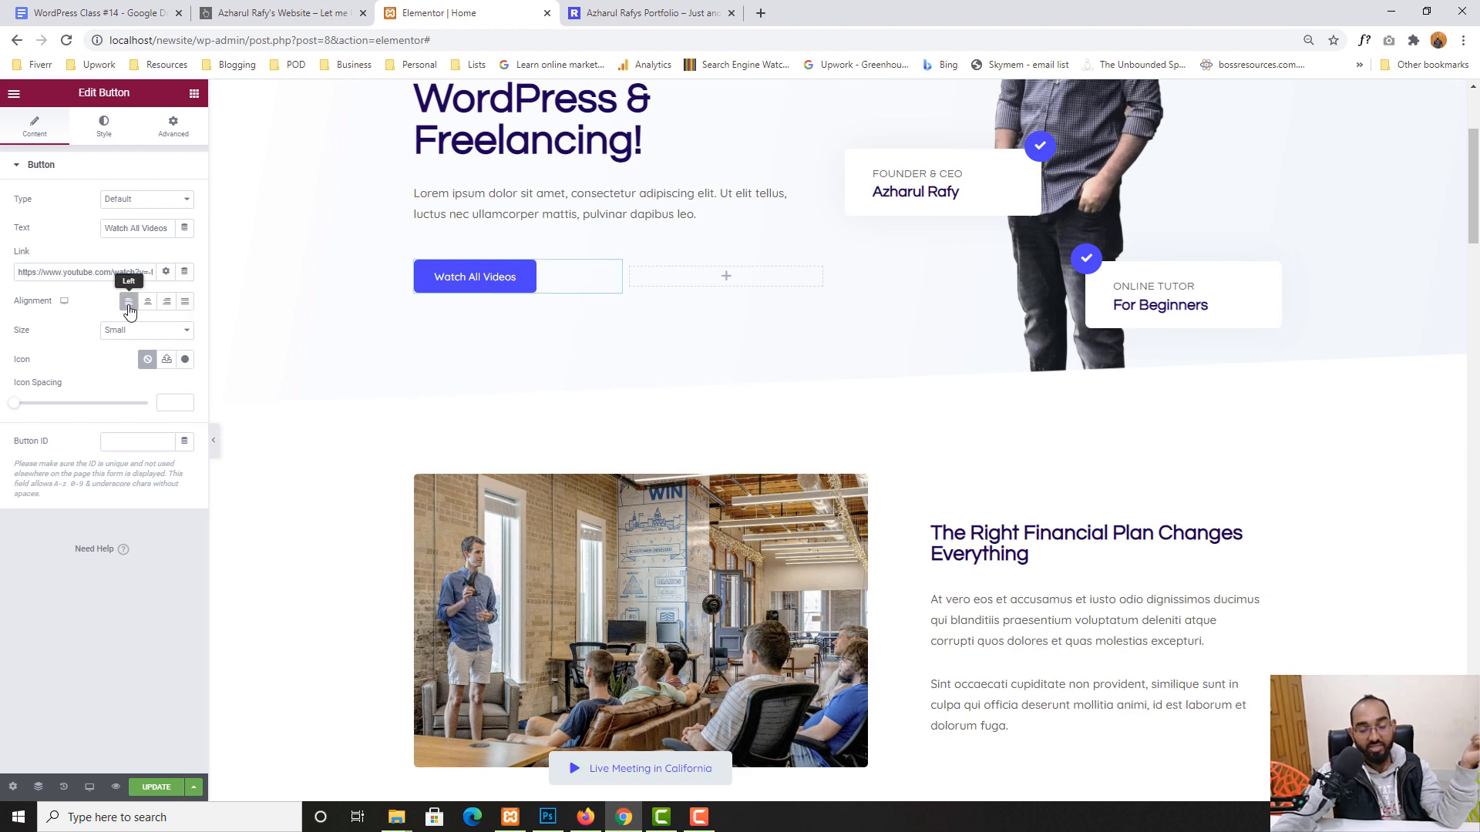
pyautogui.scroll(3, 700, 400)
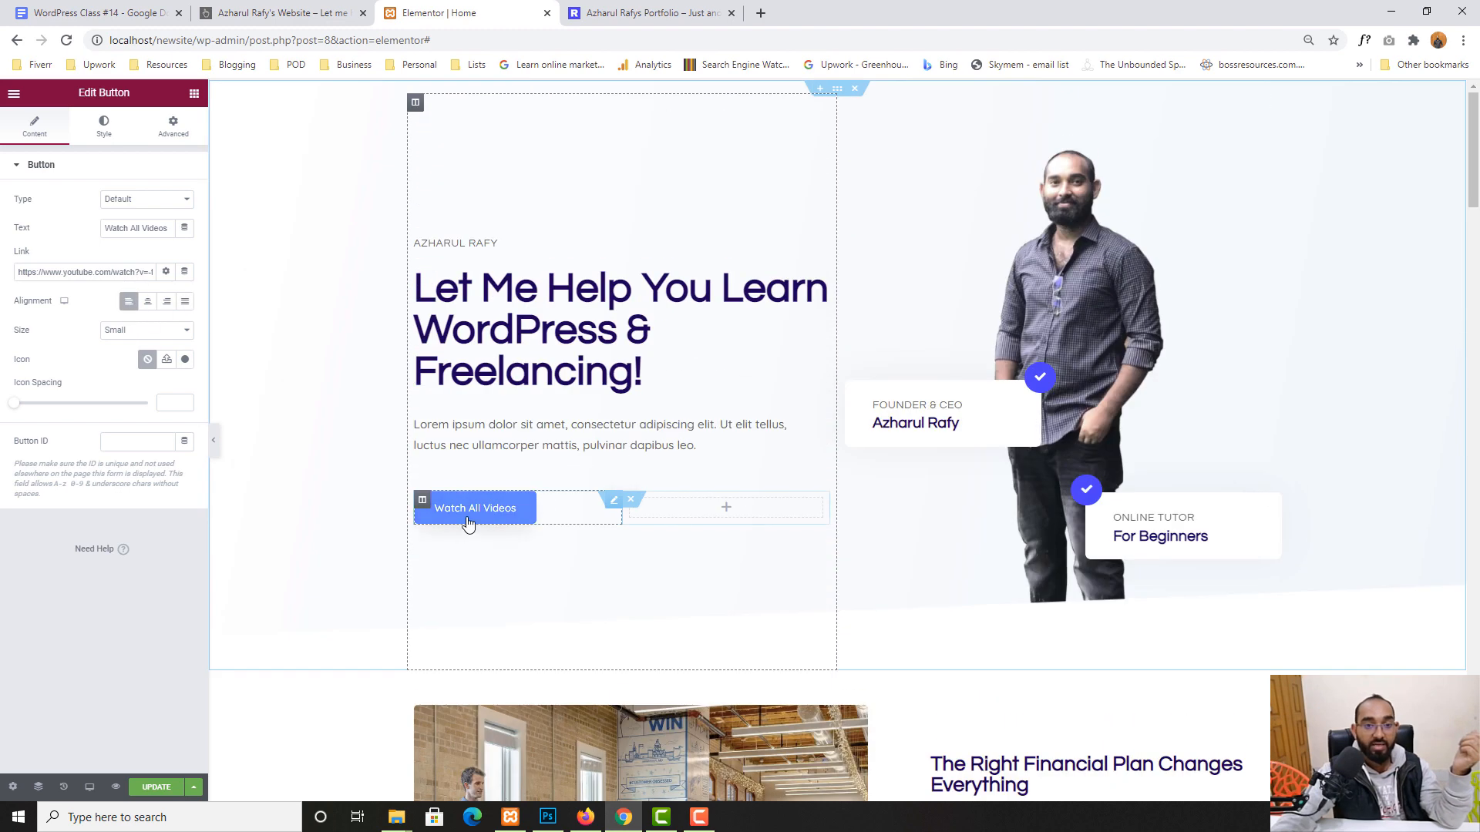
pyautogui.click(1050, 182)
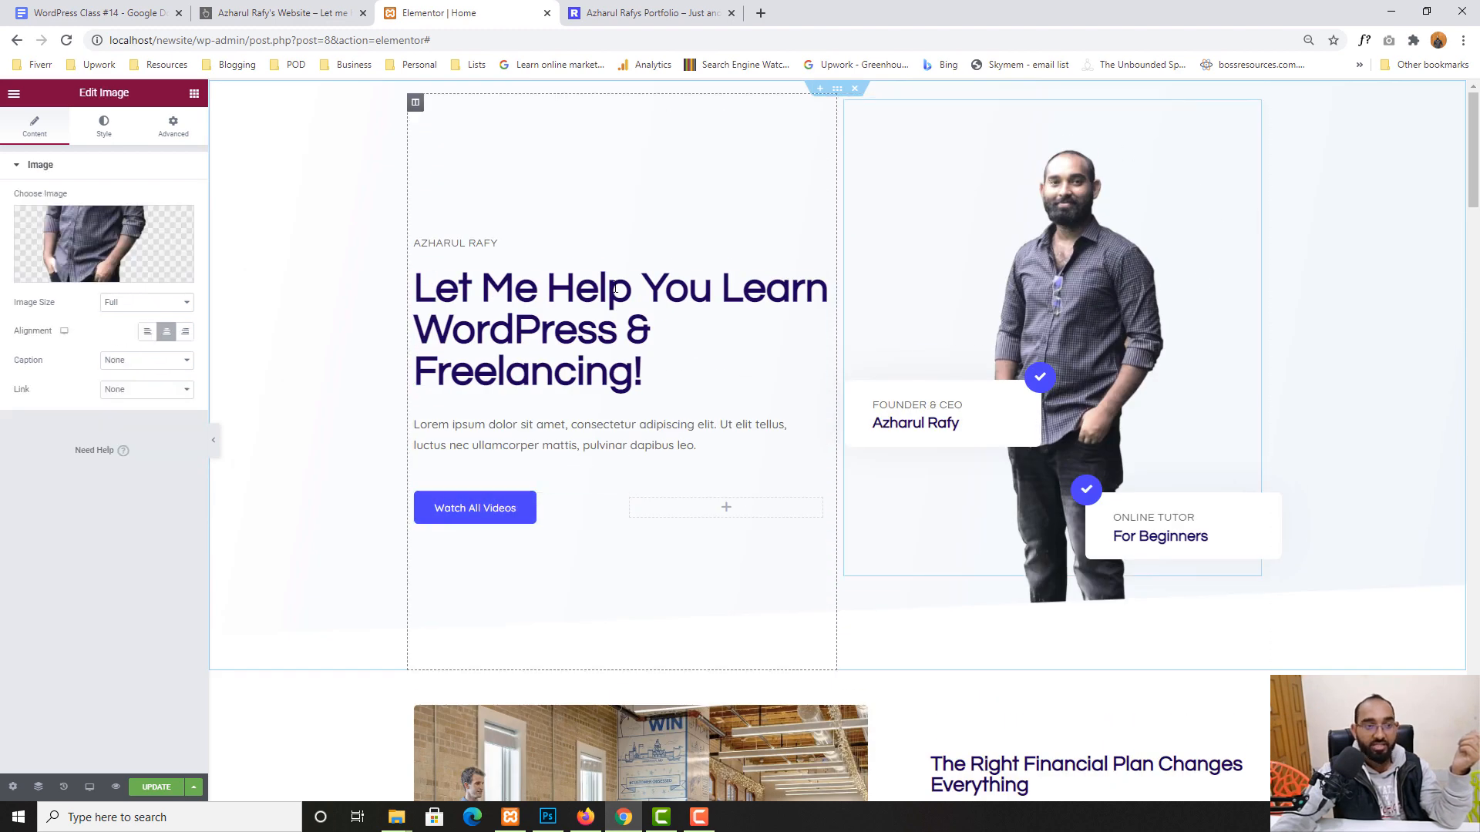
# - Swap the hero photo, briefly the suited man, finally the man in a black t-shirt
pyautogui.click(85, 274)
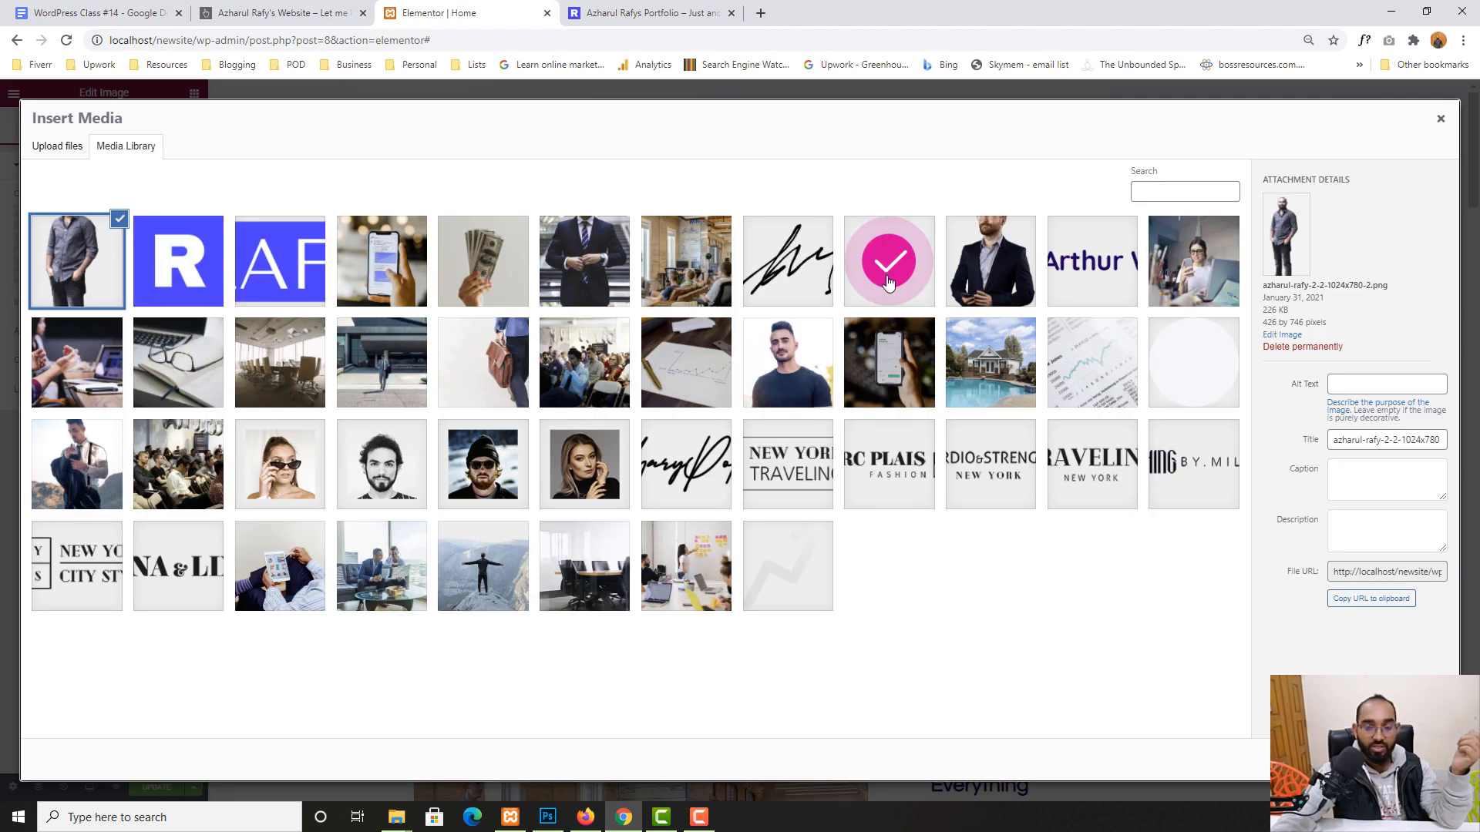
pyautogui.click(584, 267)
pyautogui.click(1412, 760)
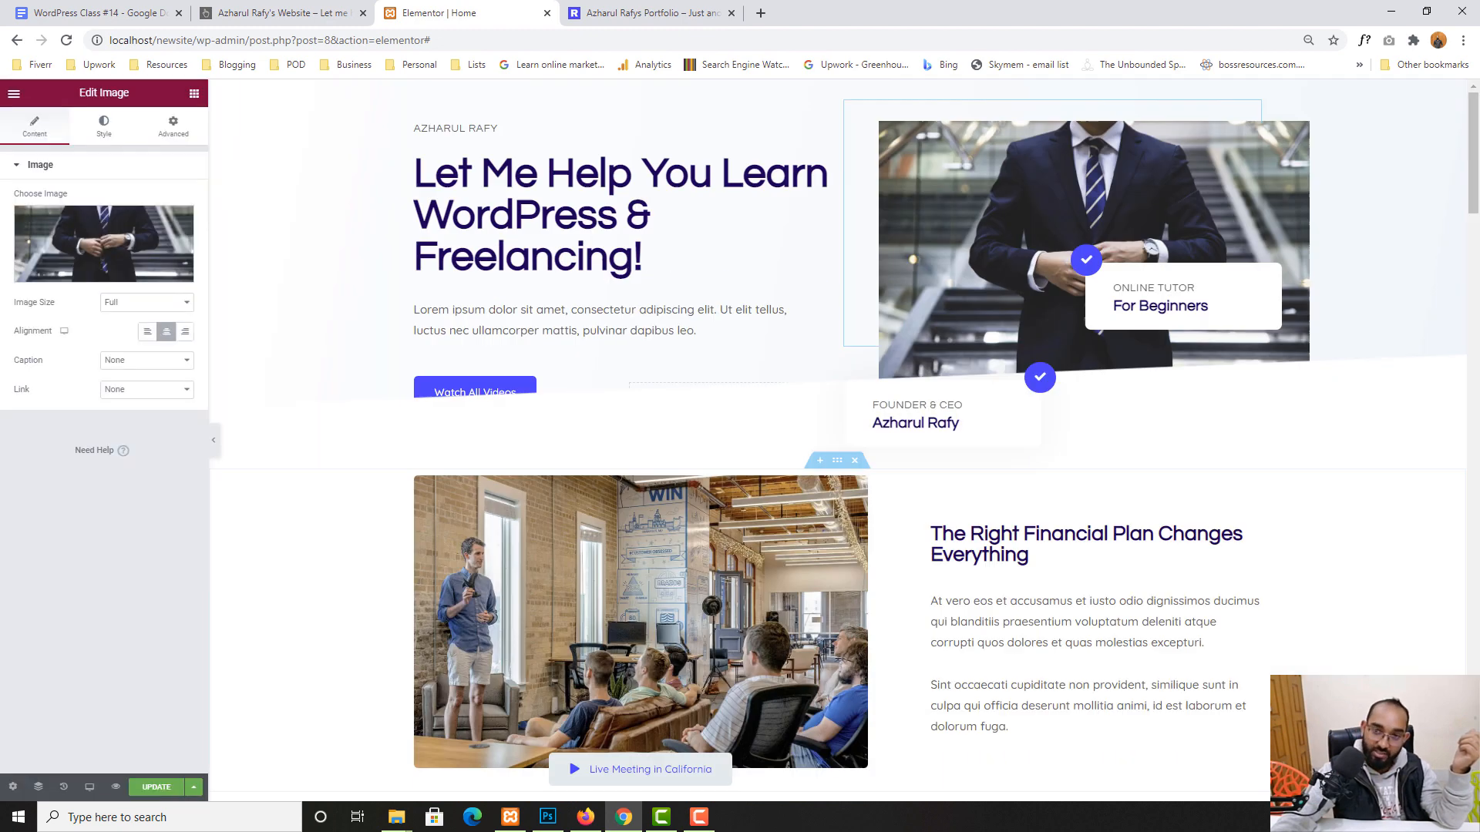
pyautogui.click(67, 276)
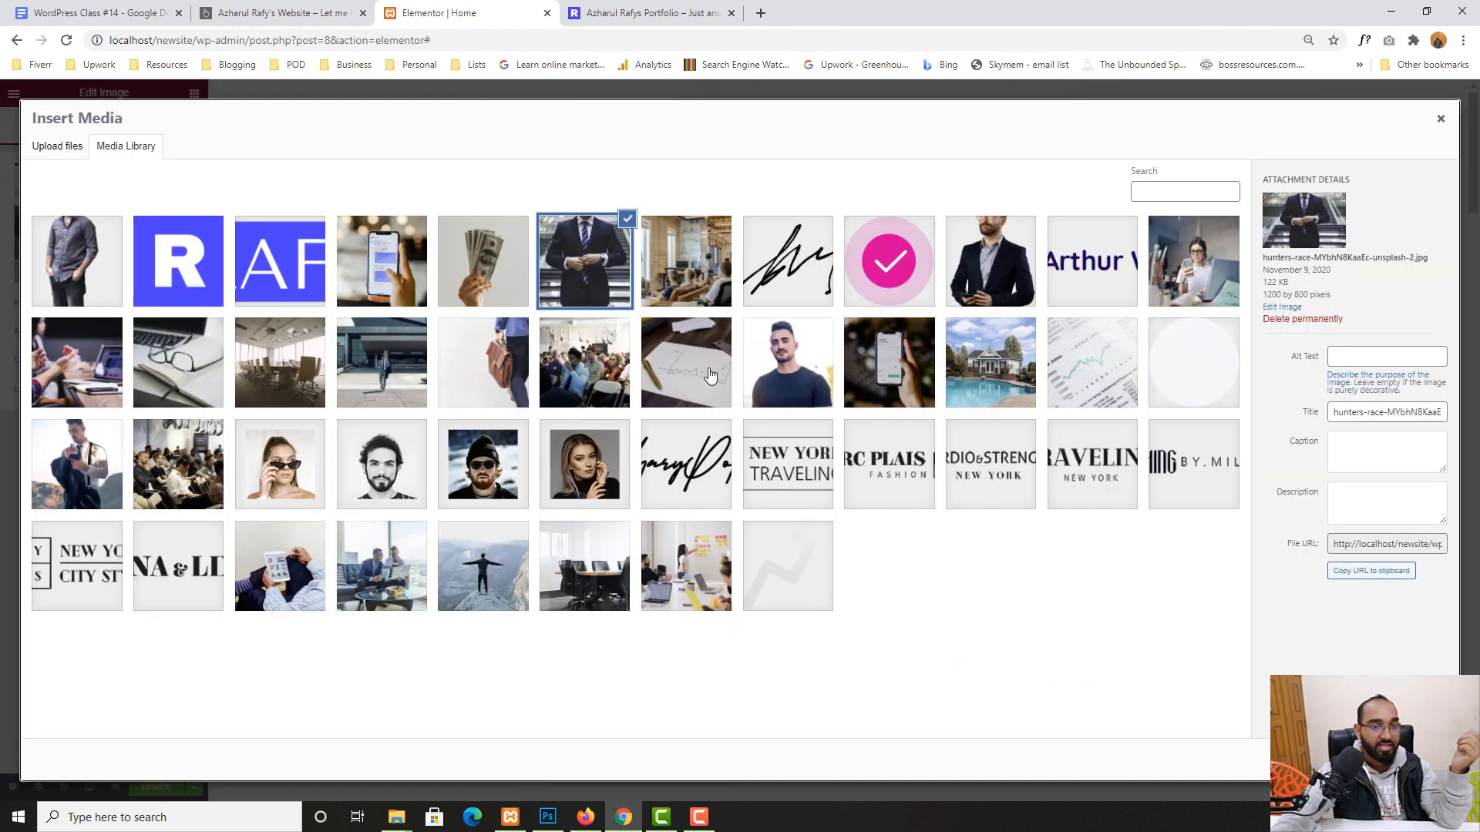
pyautogui.click(814, 376)
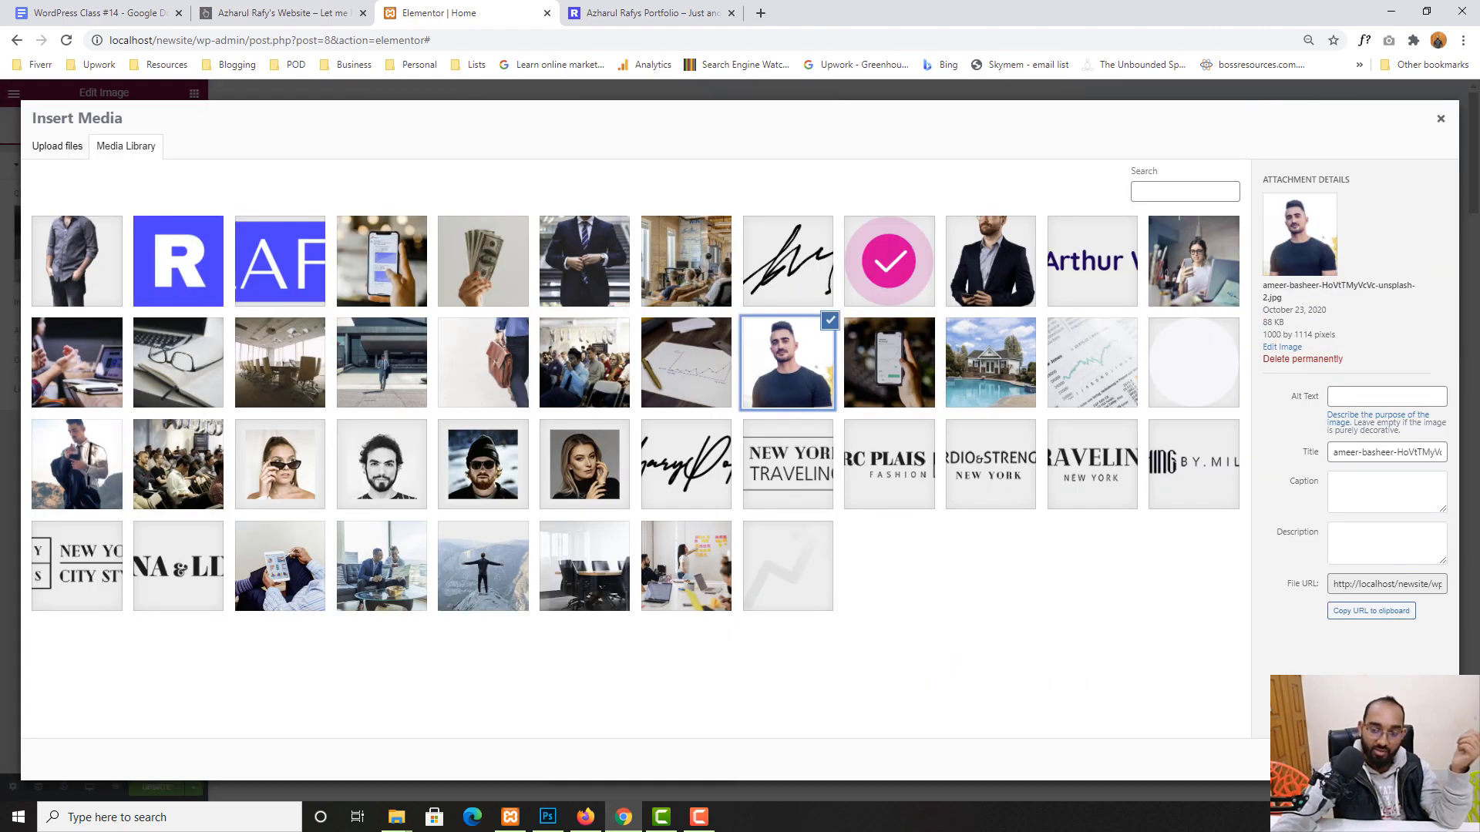
pyautogui.click(1412, 760)
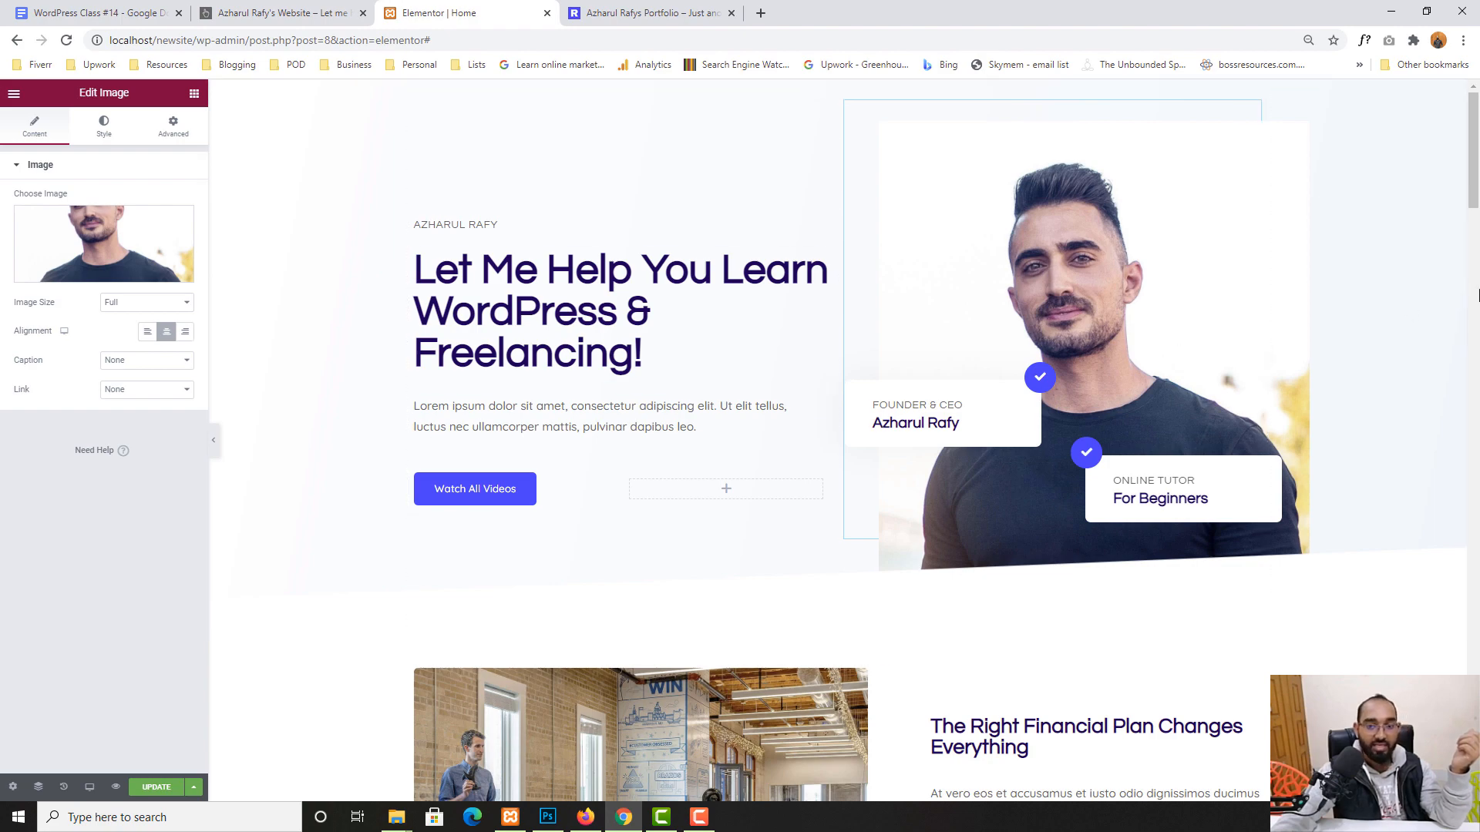
pyautogui.scroll(-4, 1431, 360)
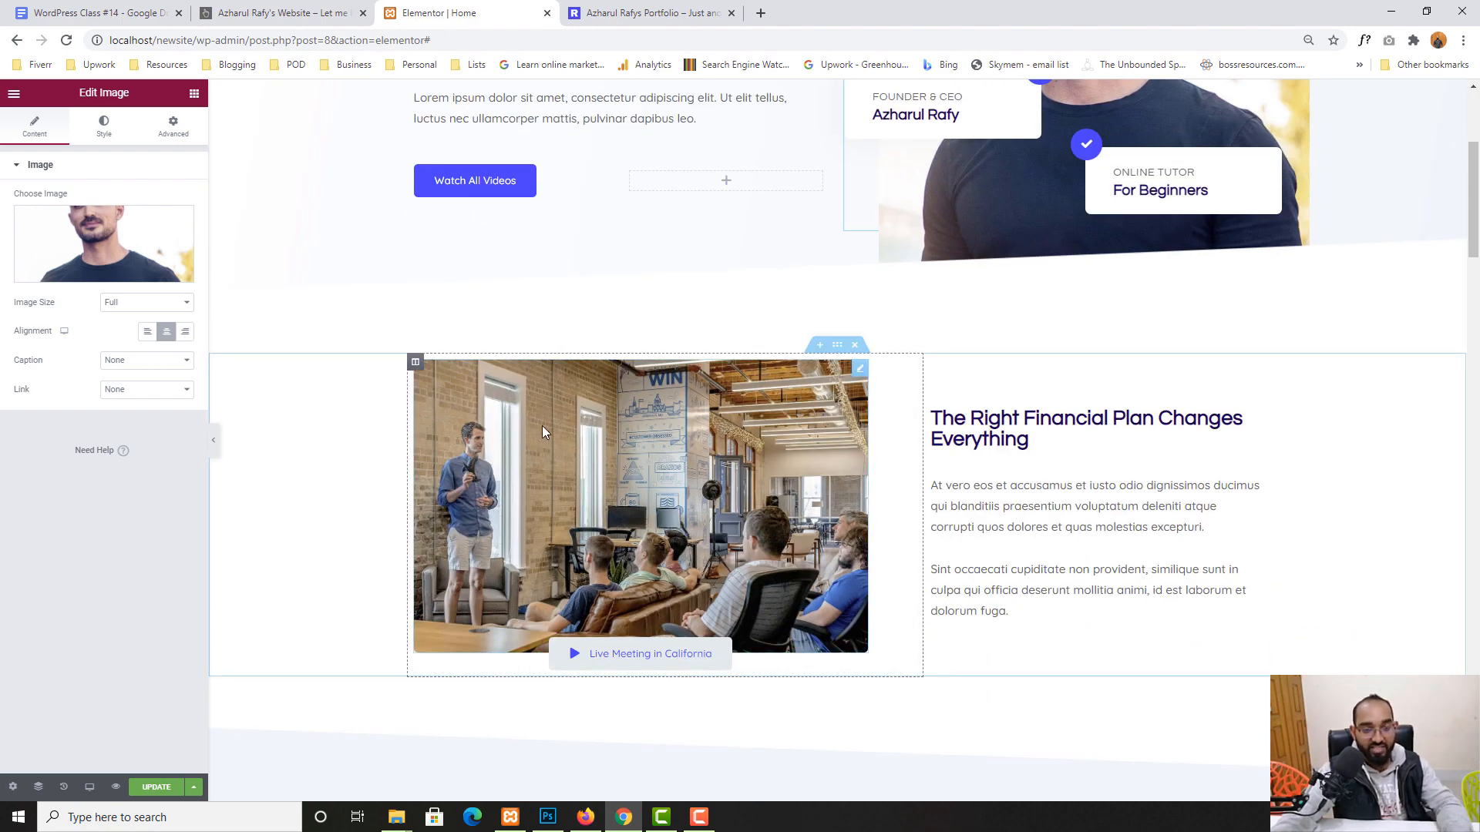
pyautogui.scroll(-1, 637, 480)
# - Replace the second section's photo with the sticky-note office meeting picture
pyautogui.click(632, 343)
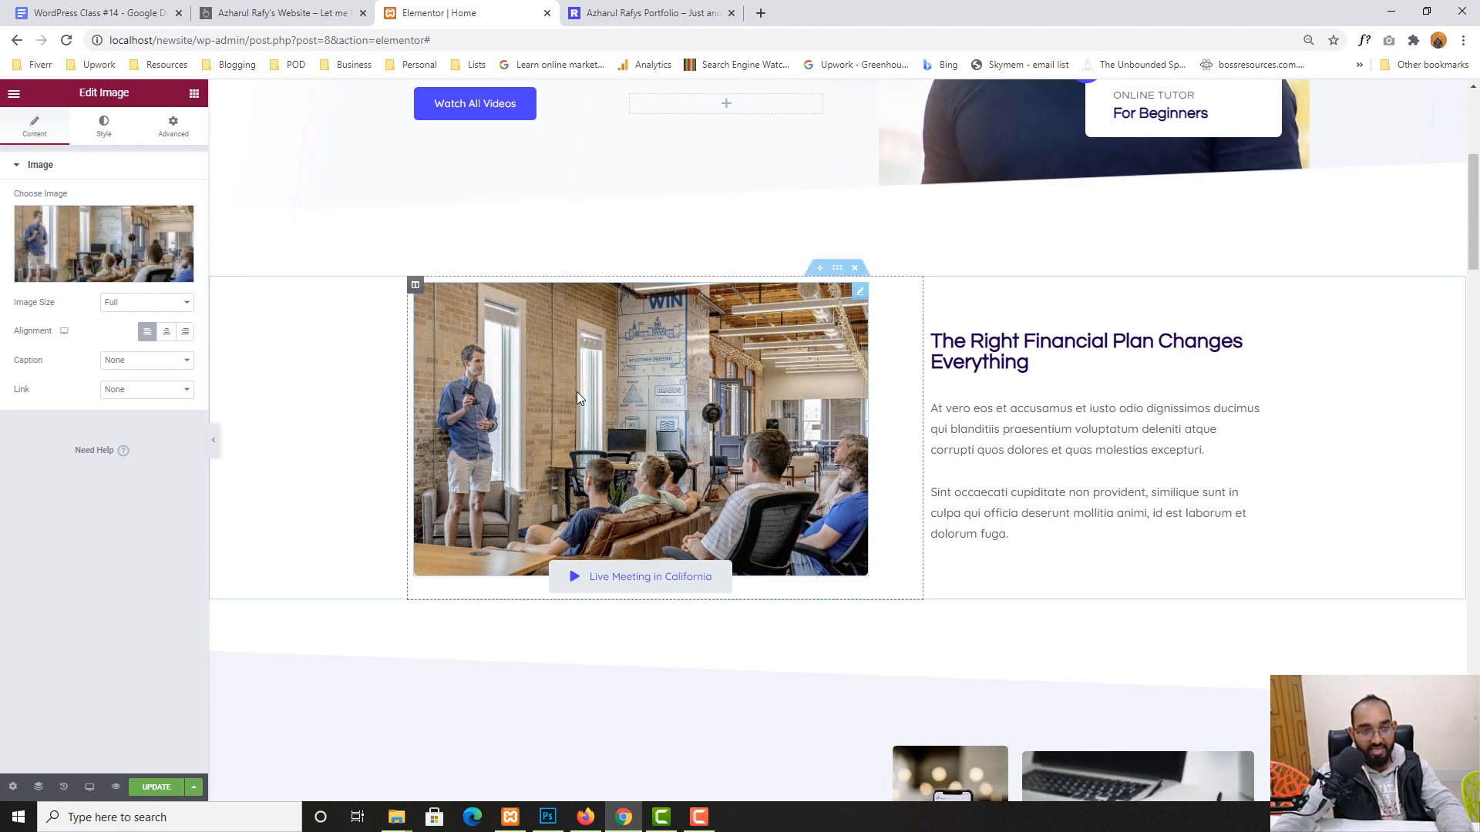
pyautogui.click(81, 266)
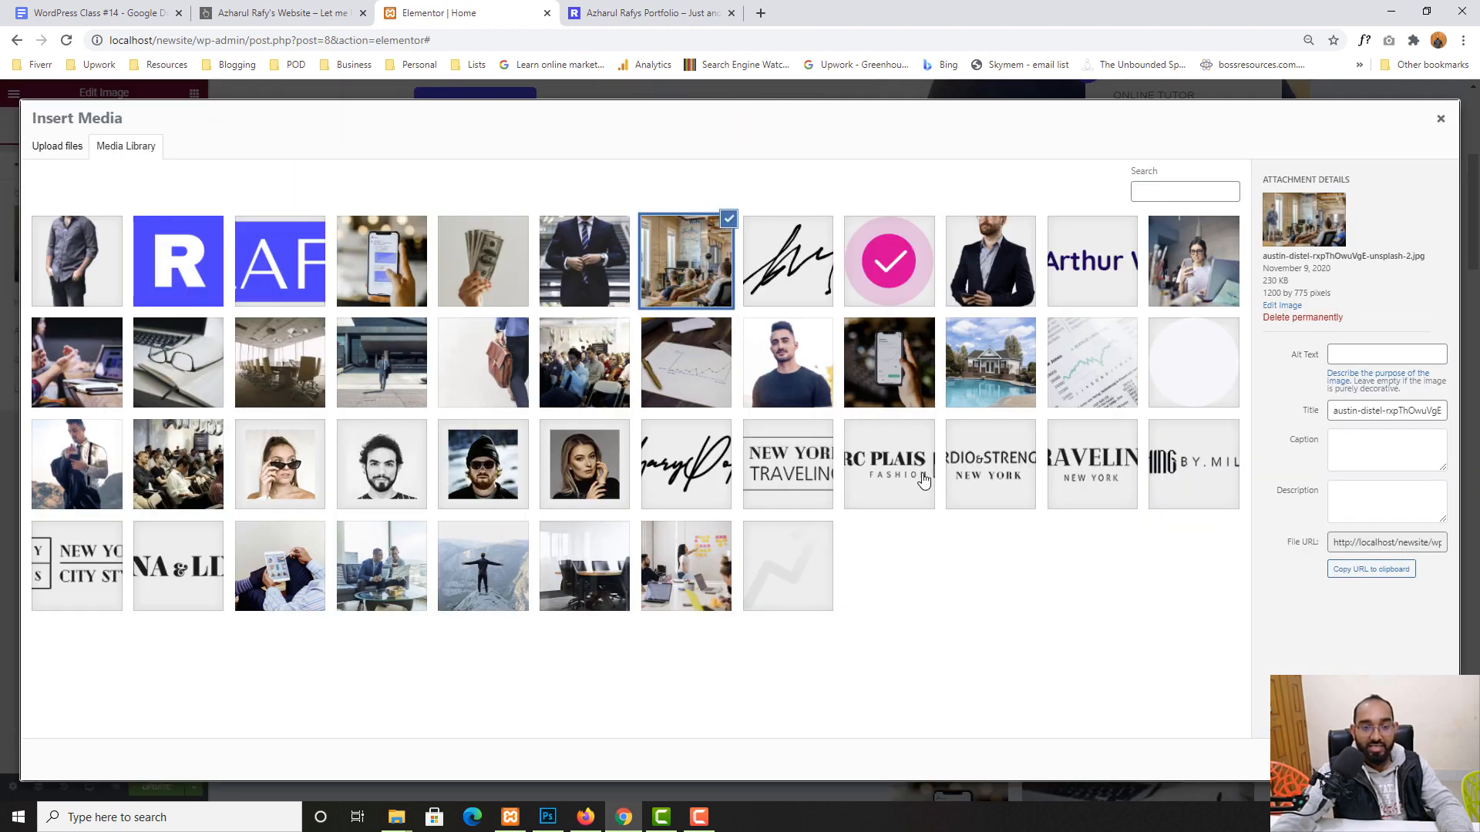
pyautogui.click(683, 583)
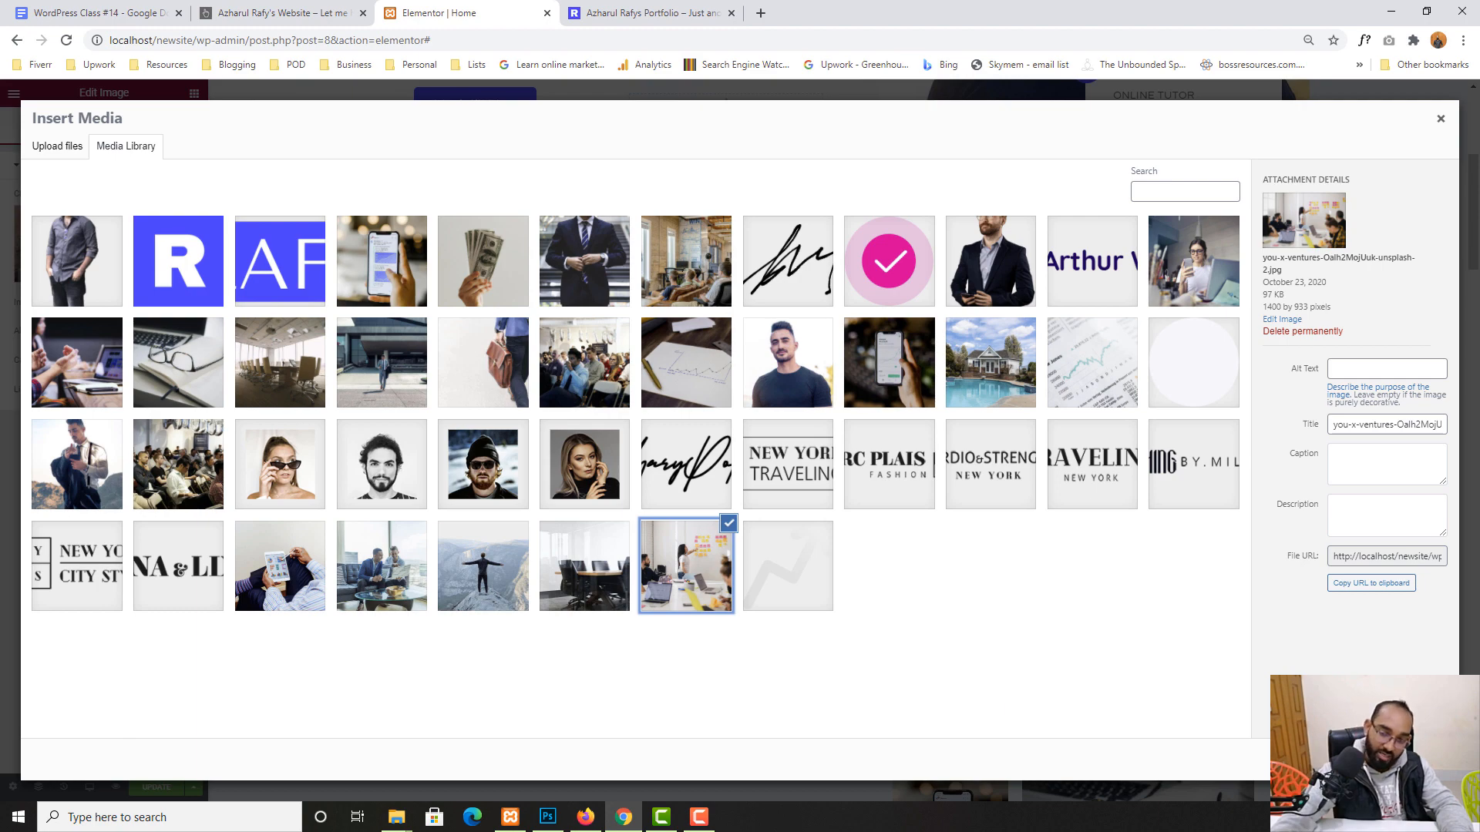
pyautogui.click(1412, 760)
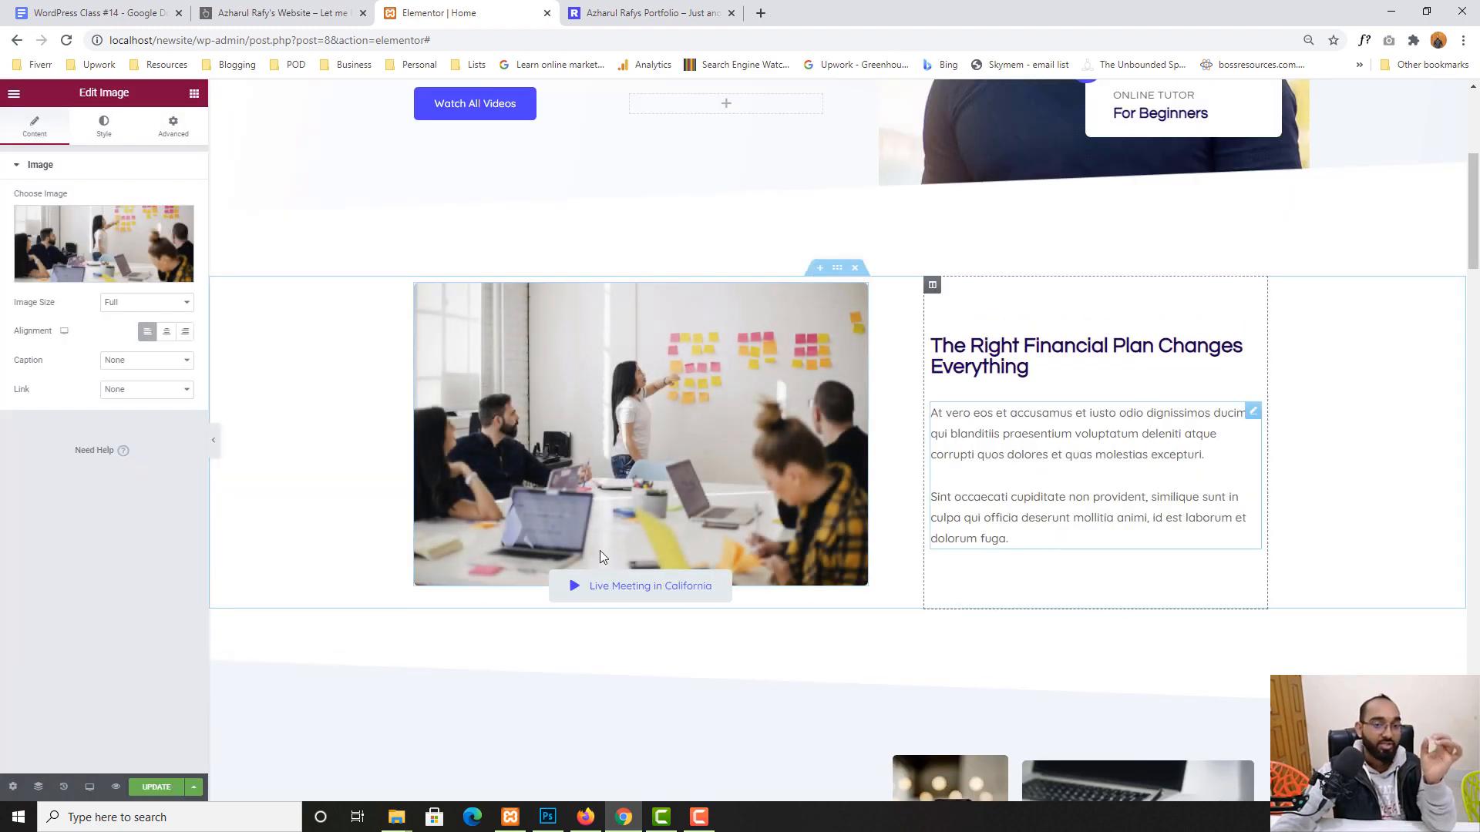
# - Retitle the section heading 'This is my post heading'
pyautogui.click(1047, 379)
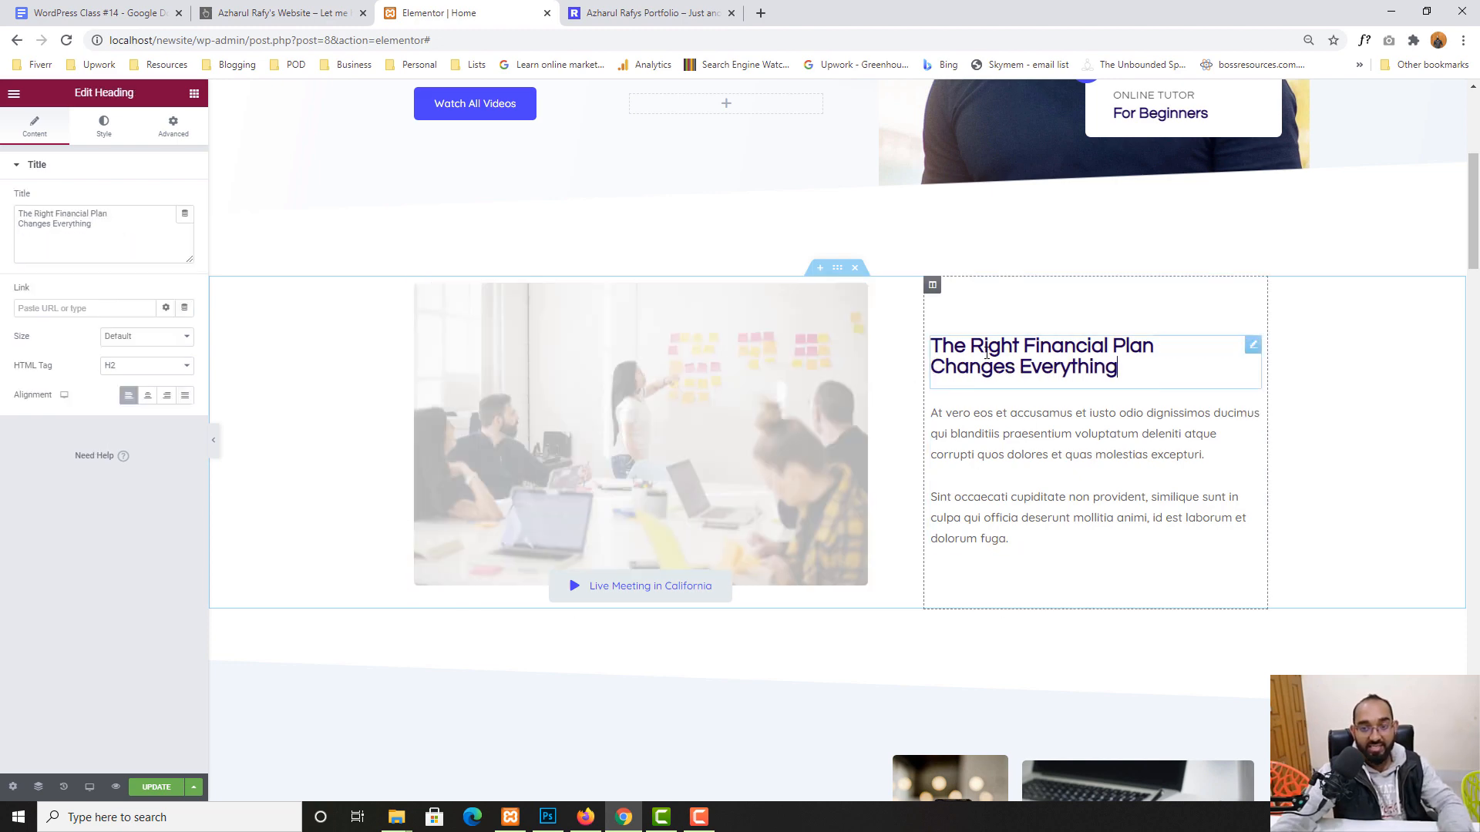
pyautogui.tripleClick(987, 352)
pyautogui.write('This is')
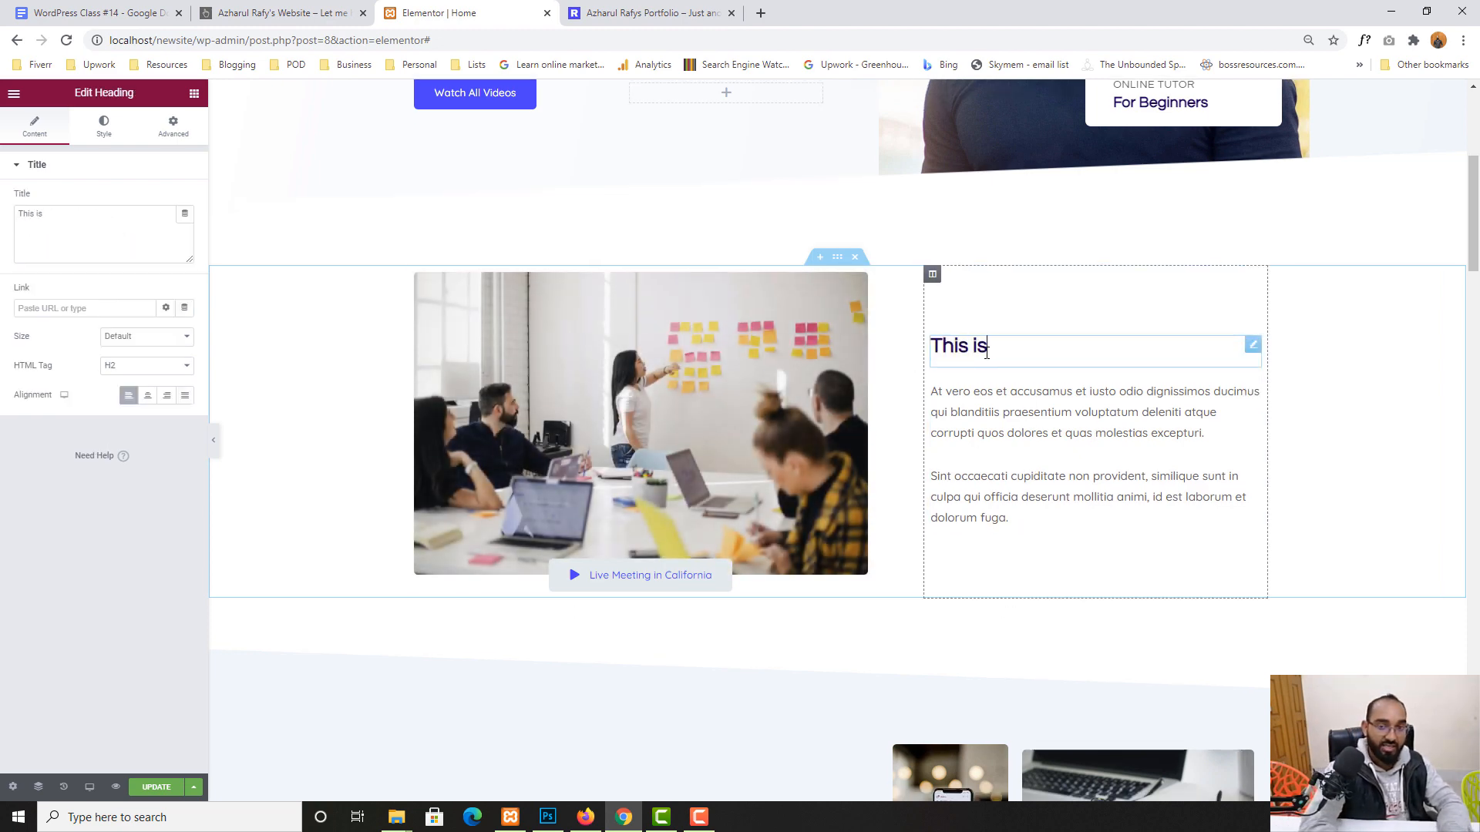
pyautogui.write(' my web')
pyautogui.press('BackSpace')
pyautogui.press('BackSpace')
pyautogui.press('BackSpace')
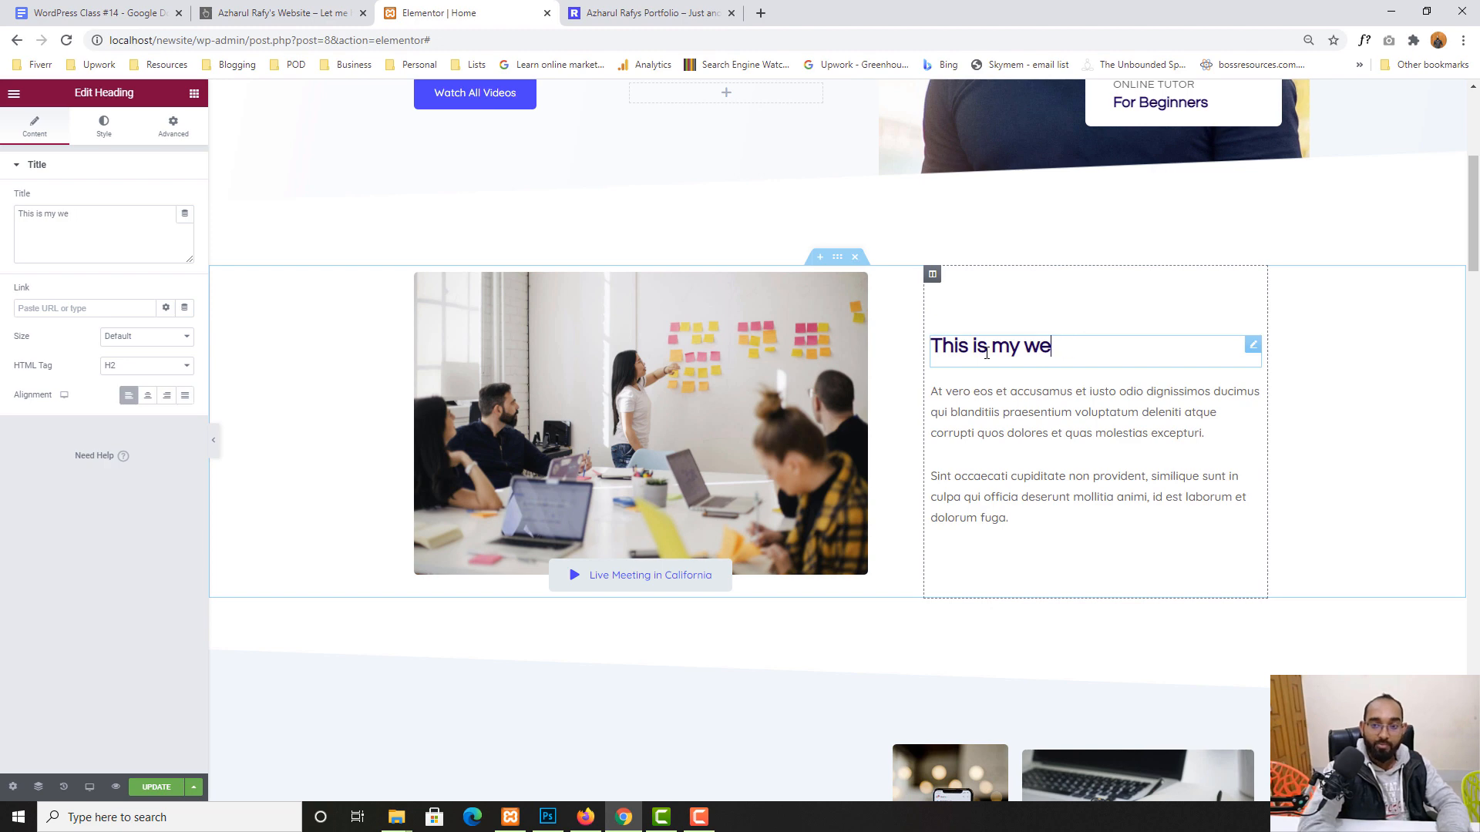
pyautogui.write('post heading')
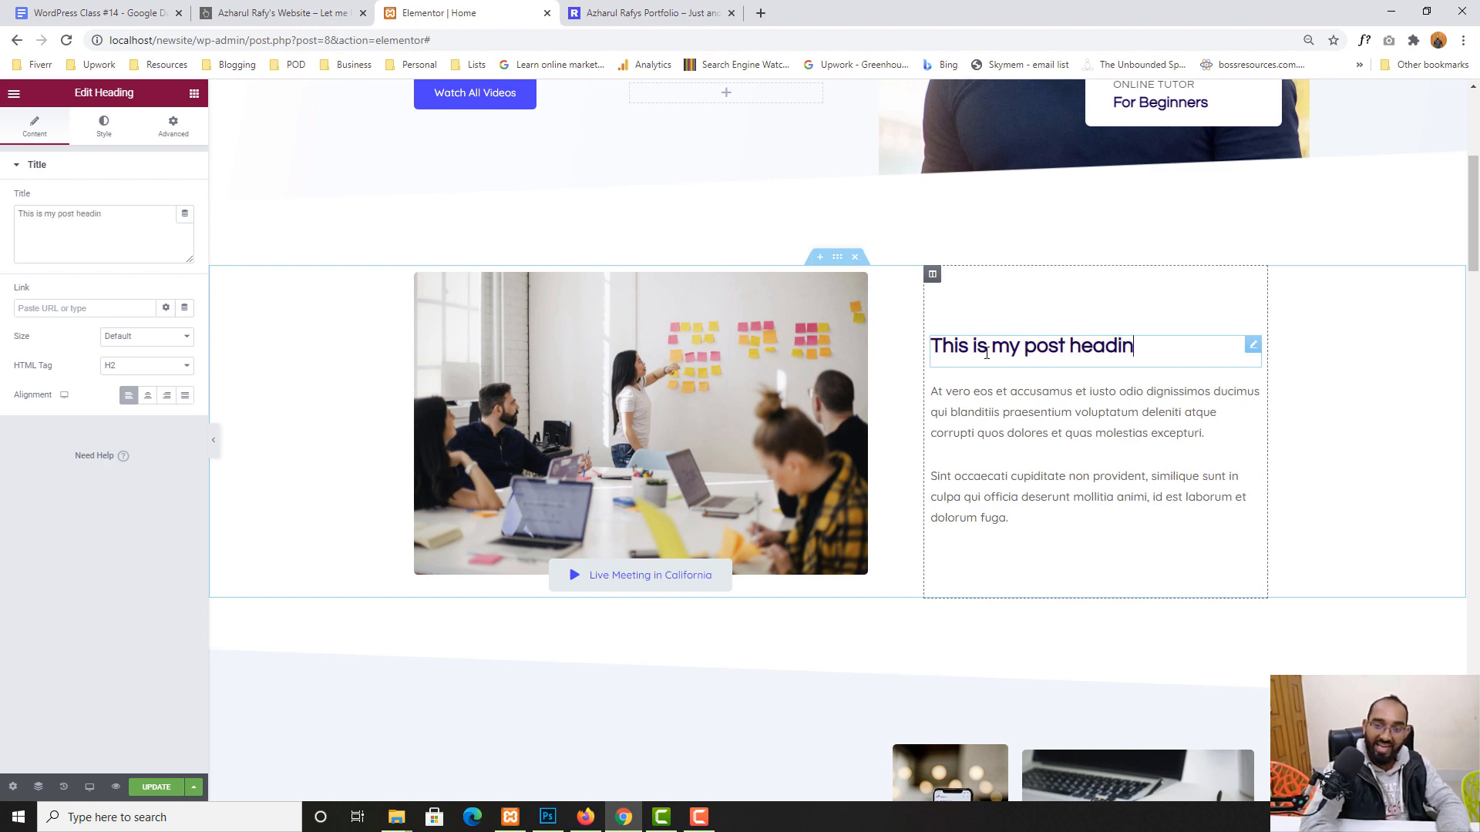
pyautogui.click(1000, 408)
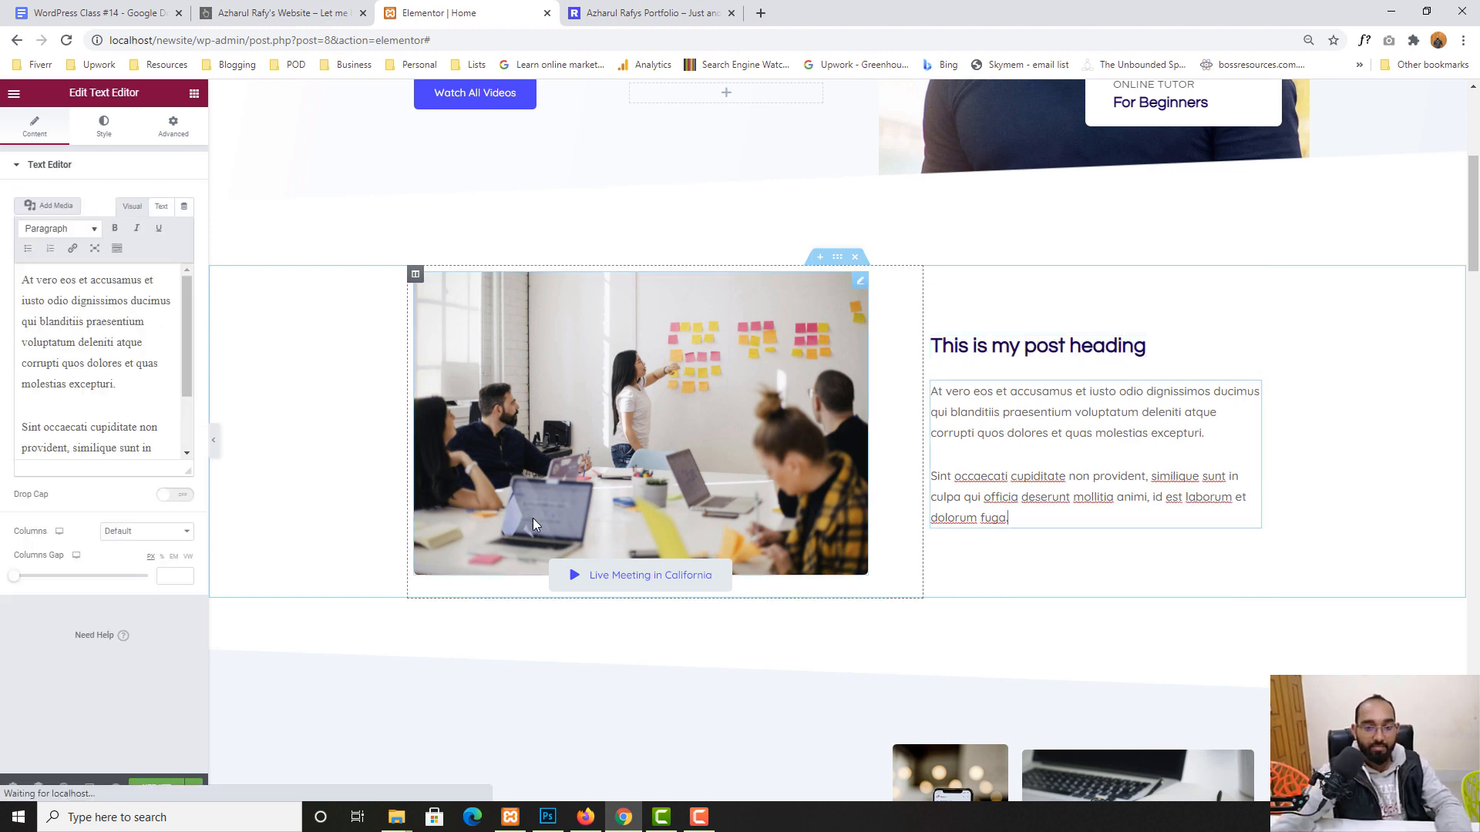
pyautogui.scroll(-5, 534, 518)
pyautogui.scroll(7, 430, 529)
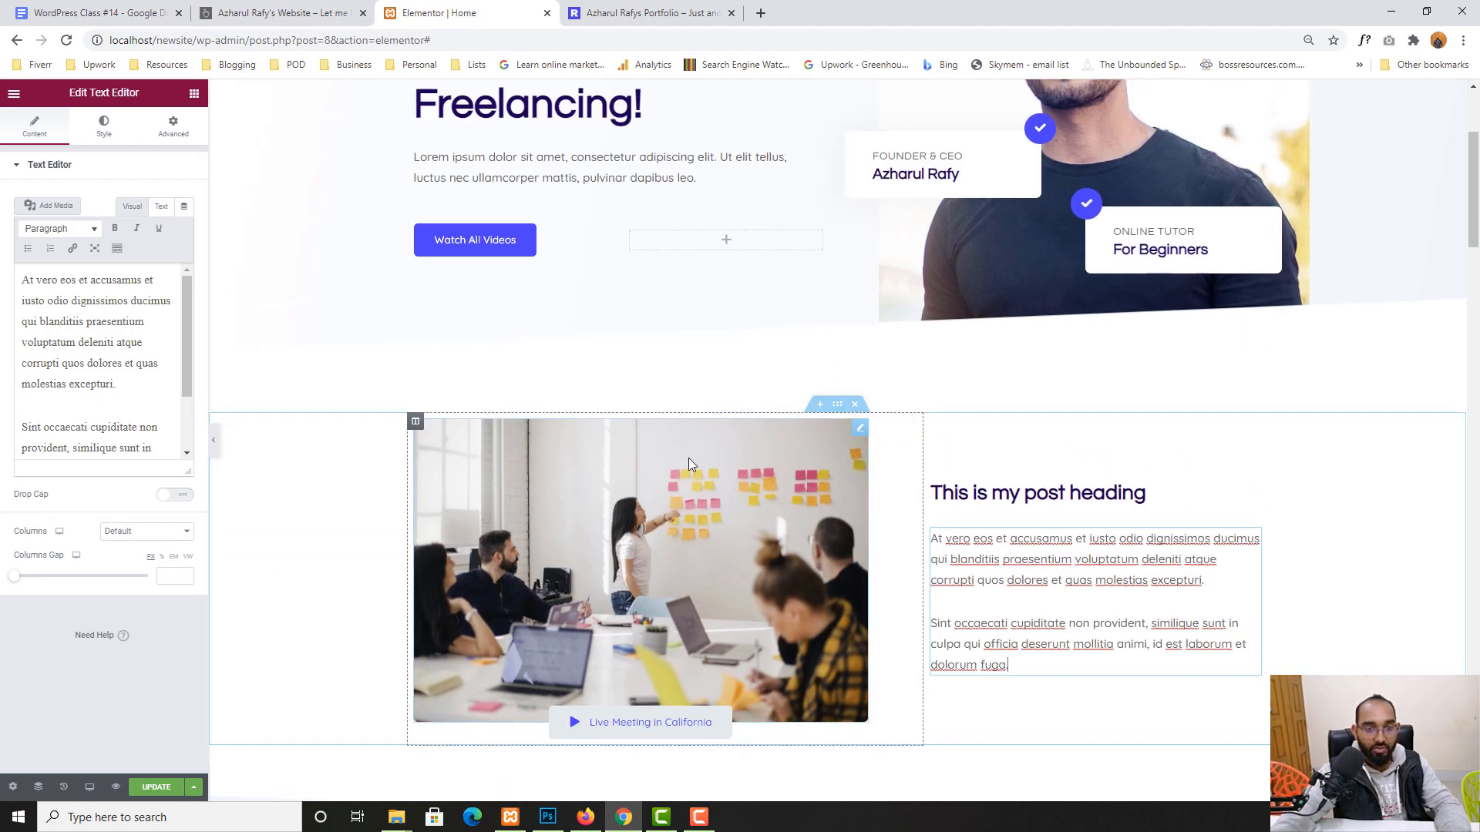
pyautogui.scroll(-3, 839, 396)
pyautogui.scroll(-2, 864, 493)
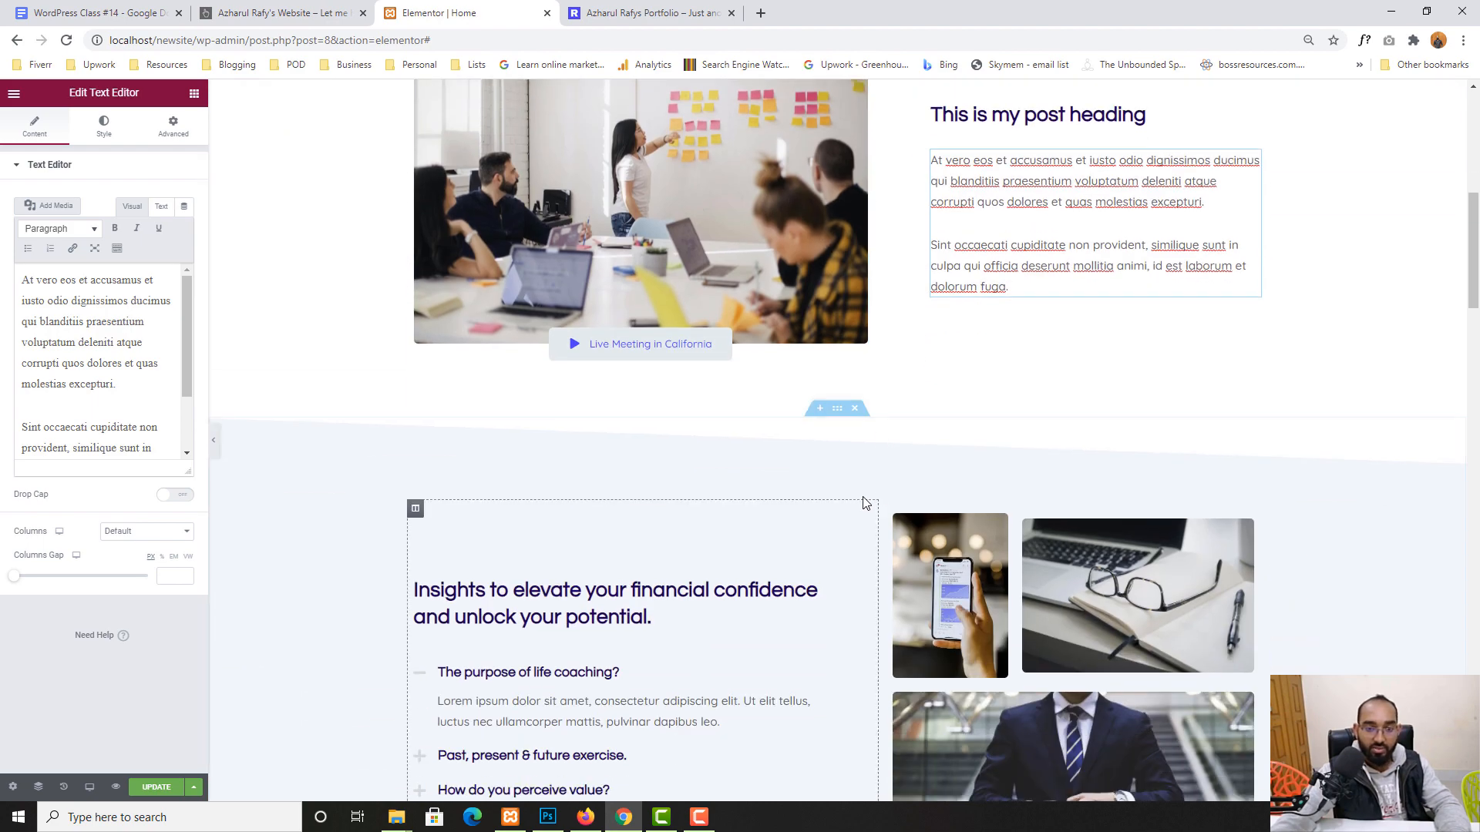
pyautogui.scroll(4, 848, 405)
pyautogui.click(844, 339)
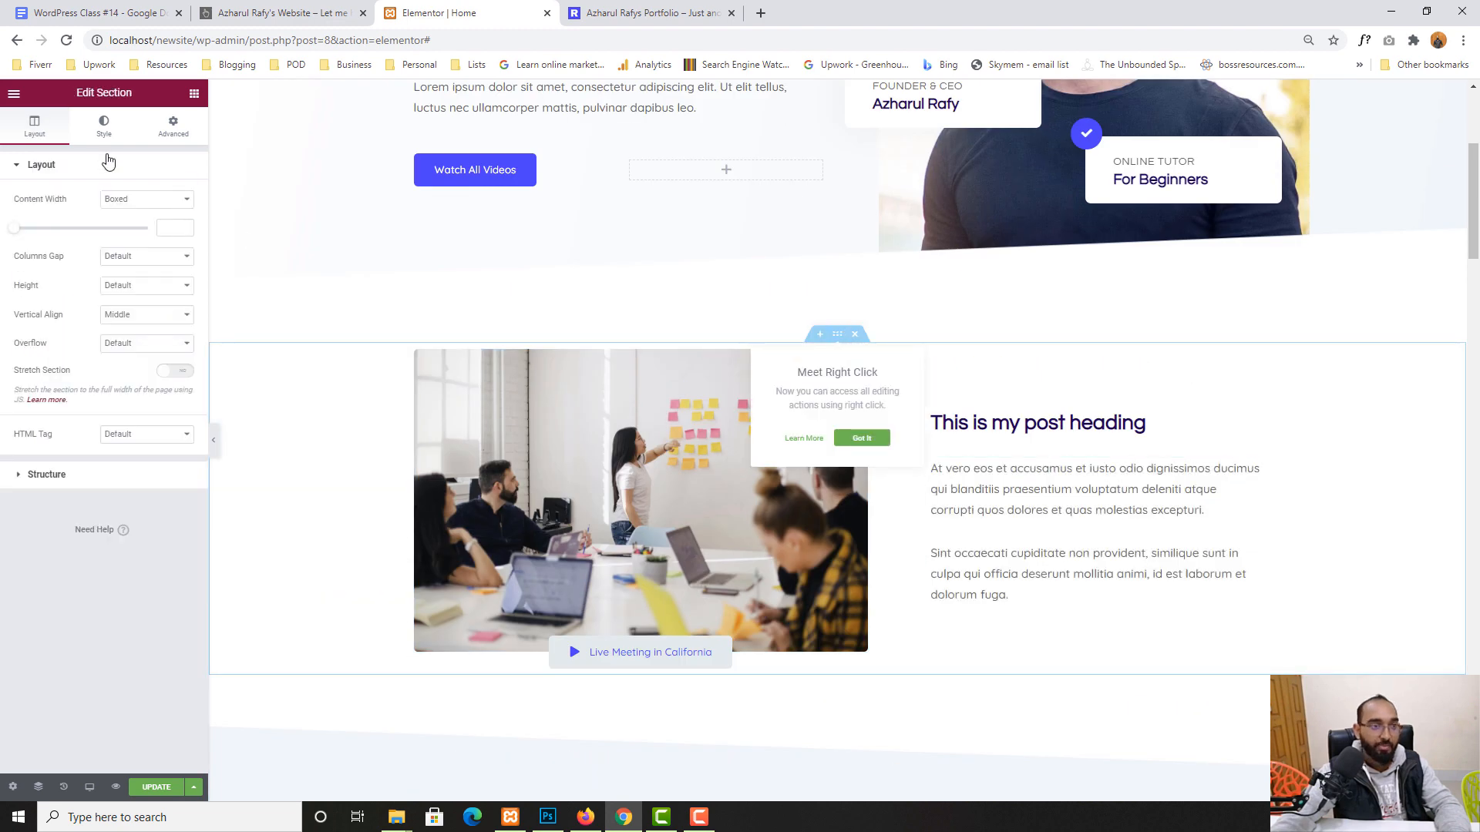
# - Try a pale pink classic background on the meeting-photo section, then clear it
pyautogui.click(104, 127)
pyautogui.click(128, 228)
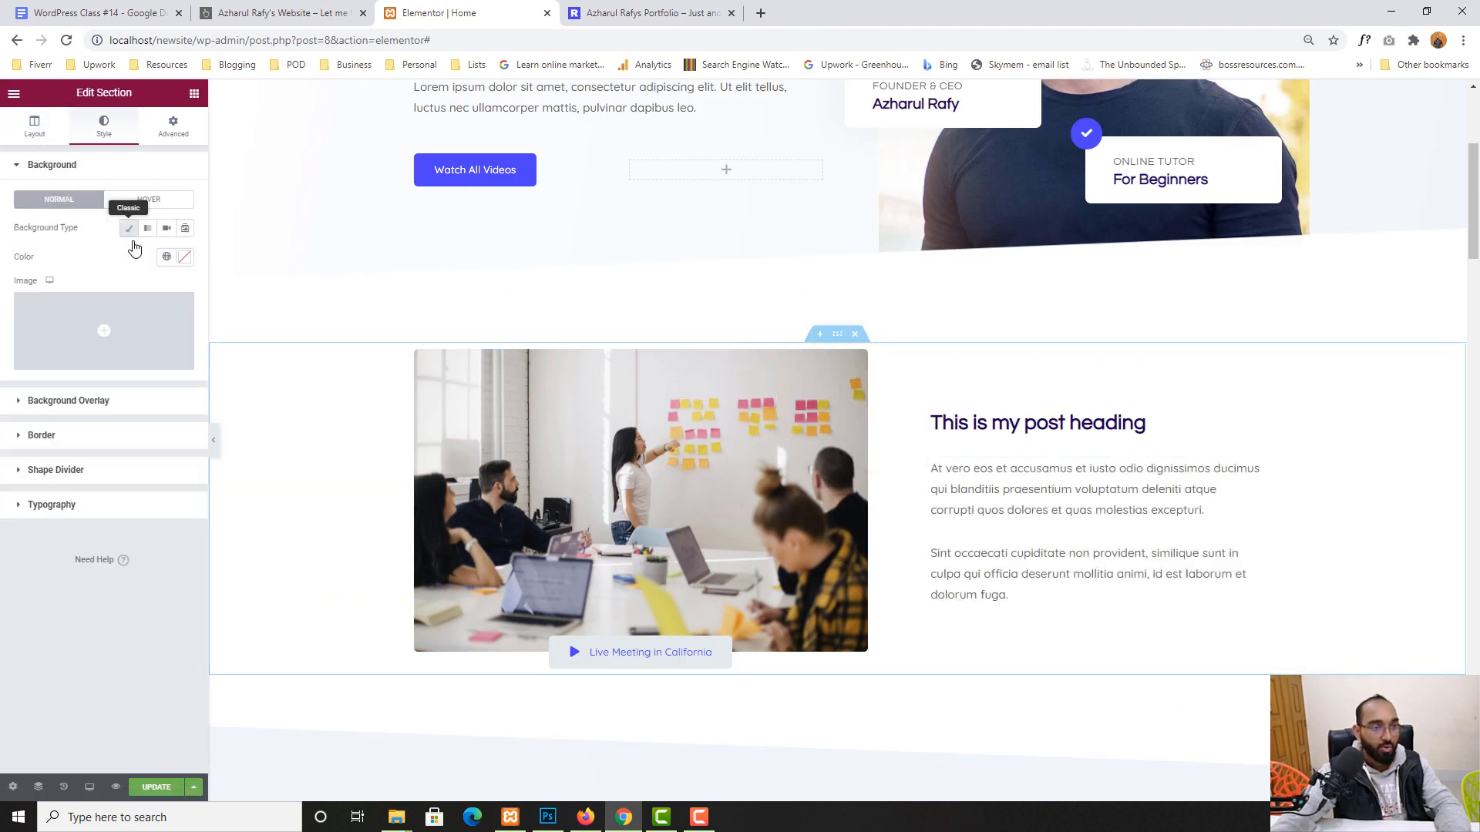
pyautogui.click(184, 257)
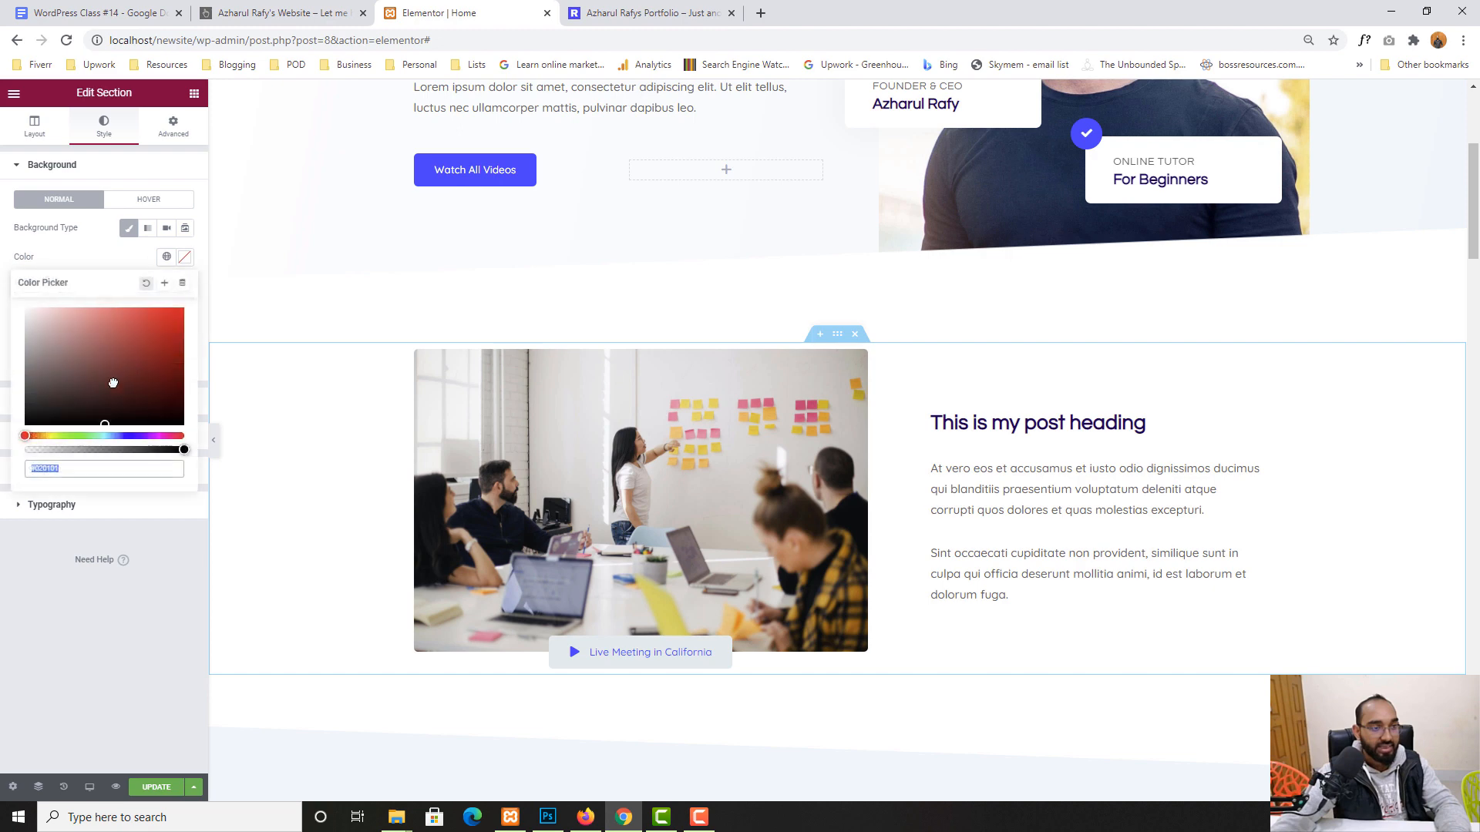
pyautogui.moveTo(146, 333); pyautogui.dragTo(37, 325)
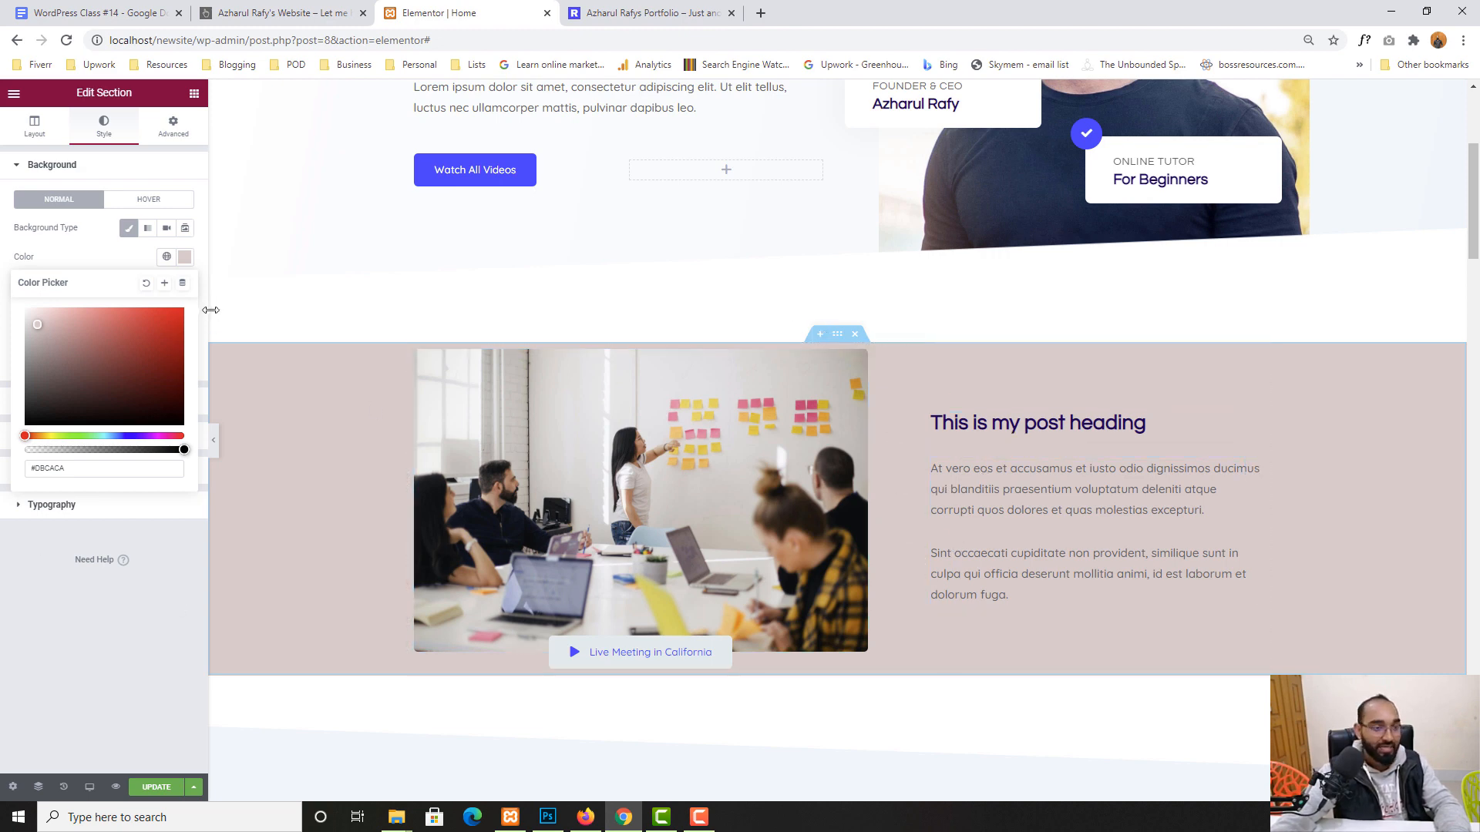
pyautogui.click(146, 285)
pyautogui.scroll(-5, 1310, 501)
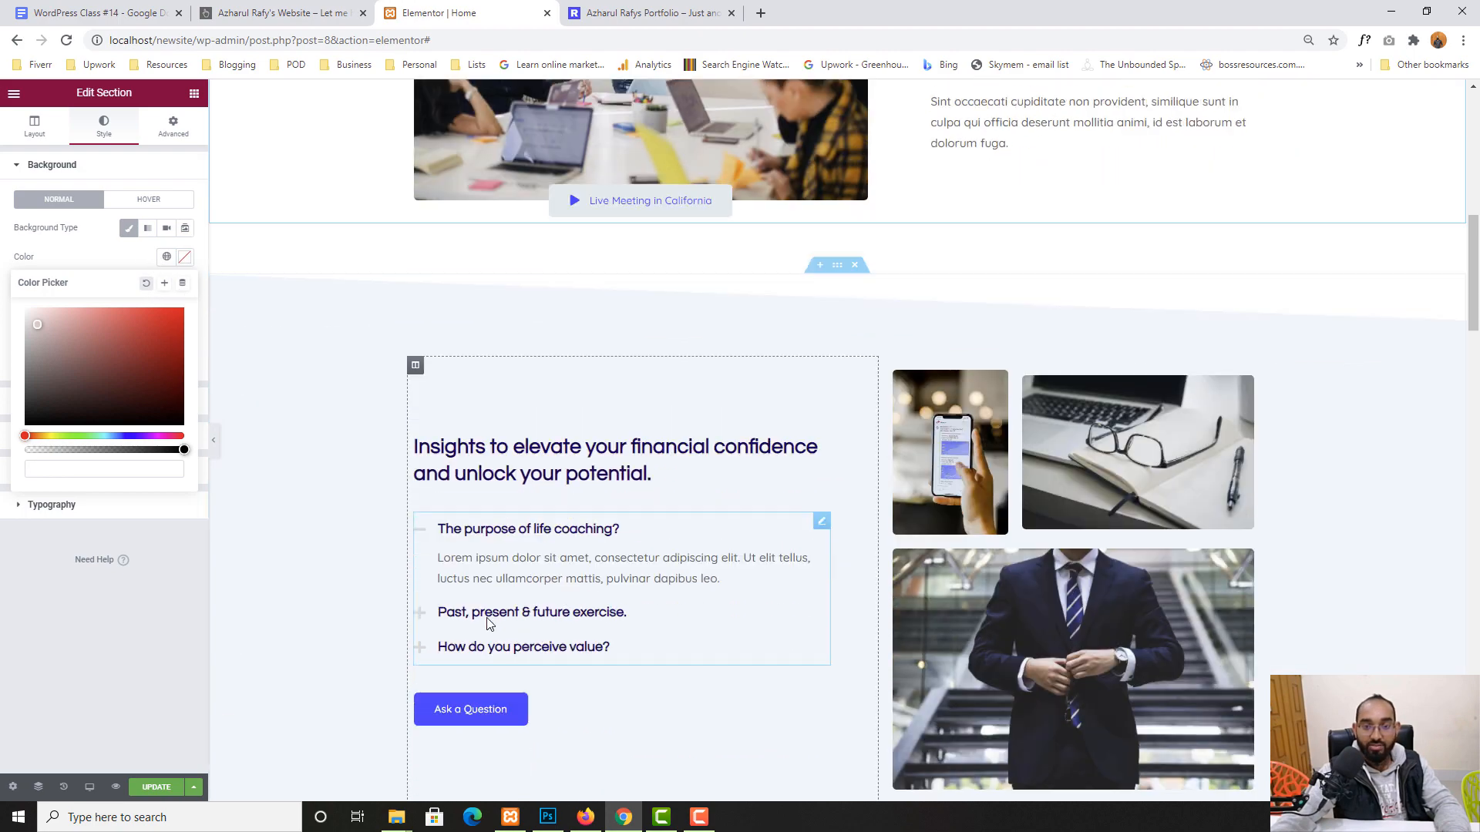
pyautogui.scroll(-9, 487, 624)
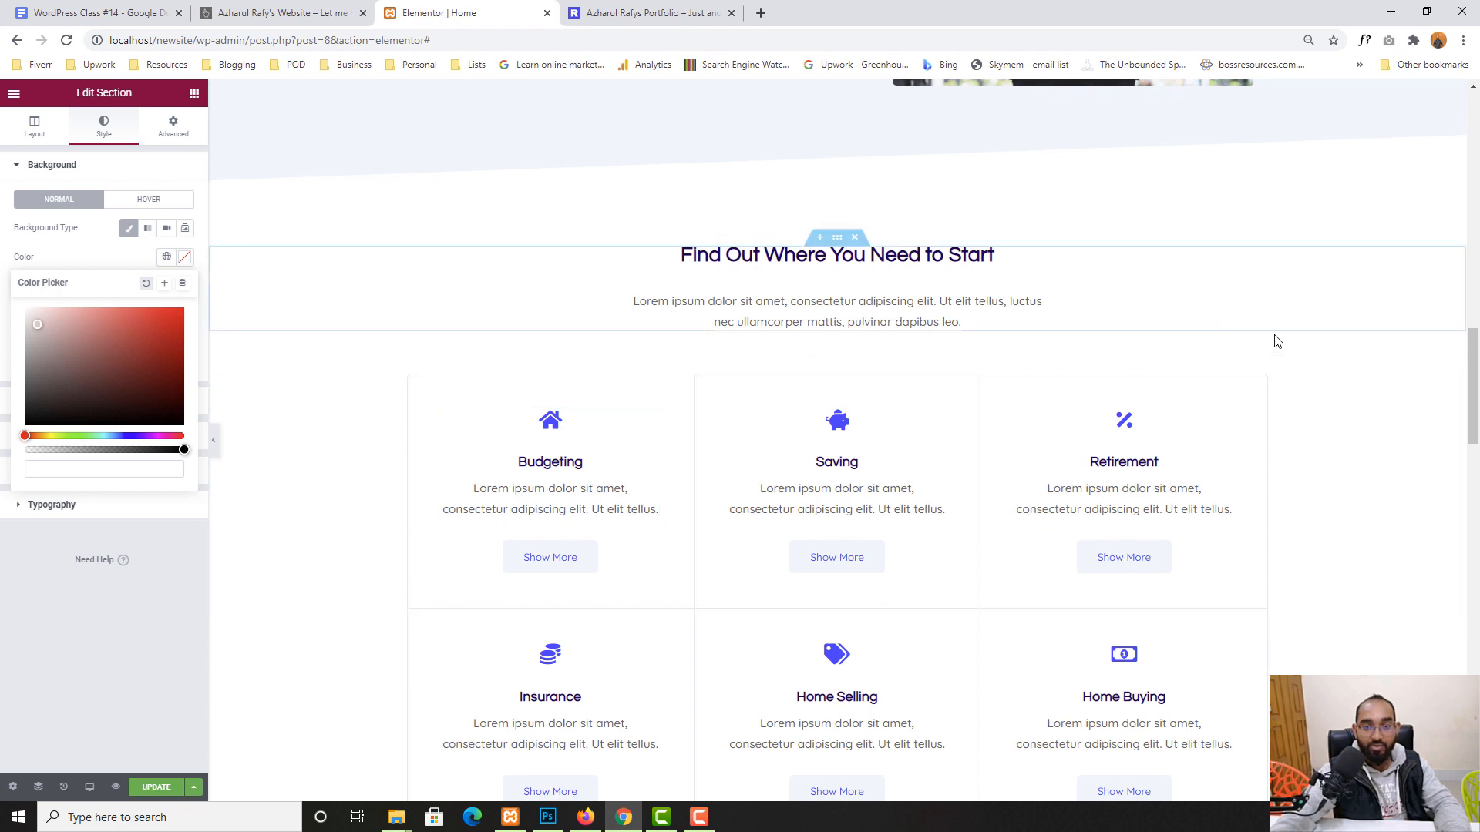
# - Delete the 'Find Out Where You Need to Start' section, then restore it from History
pyautogui.click(856, 239)
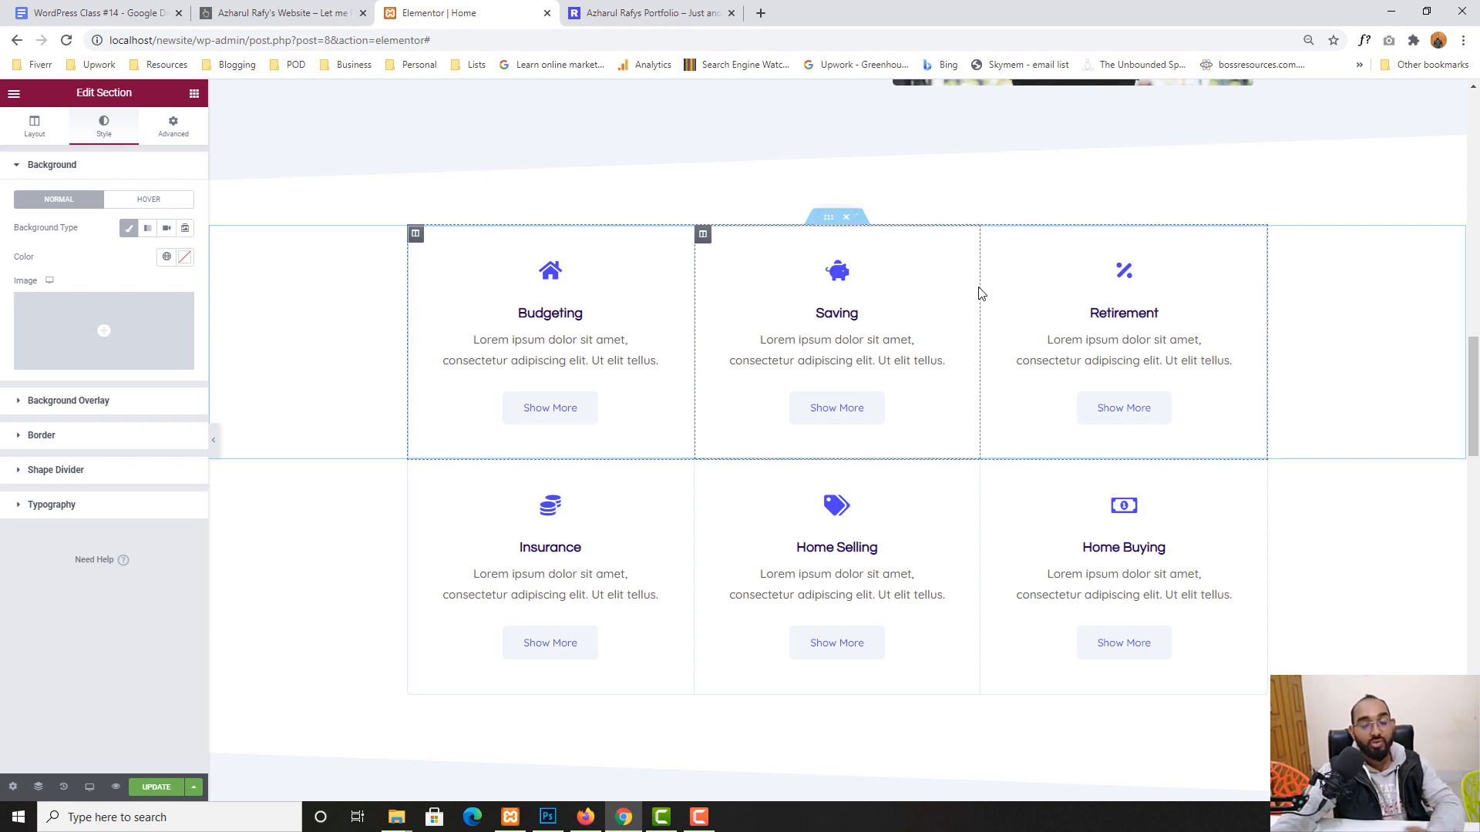
pyautogui.click(65, 790)
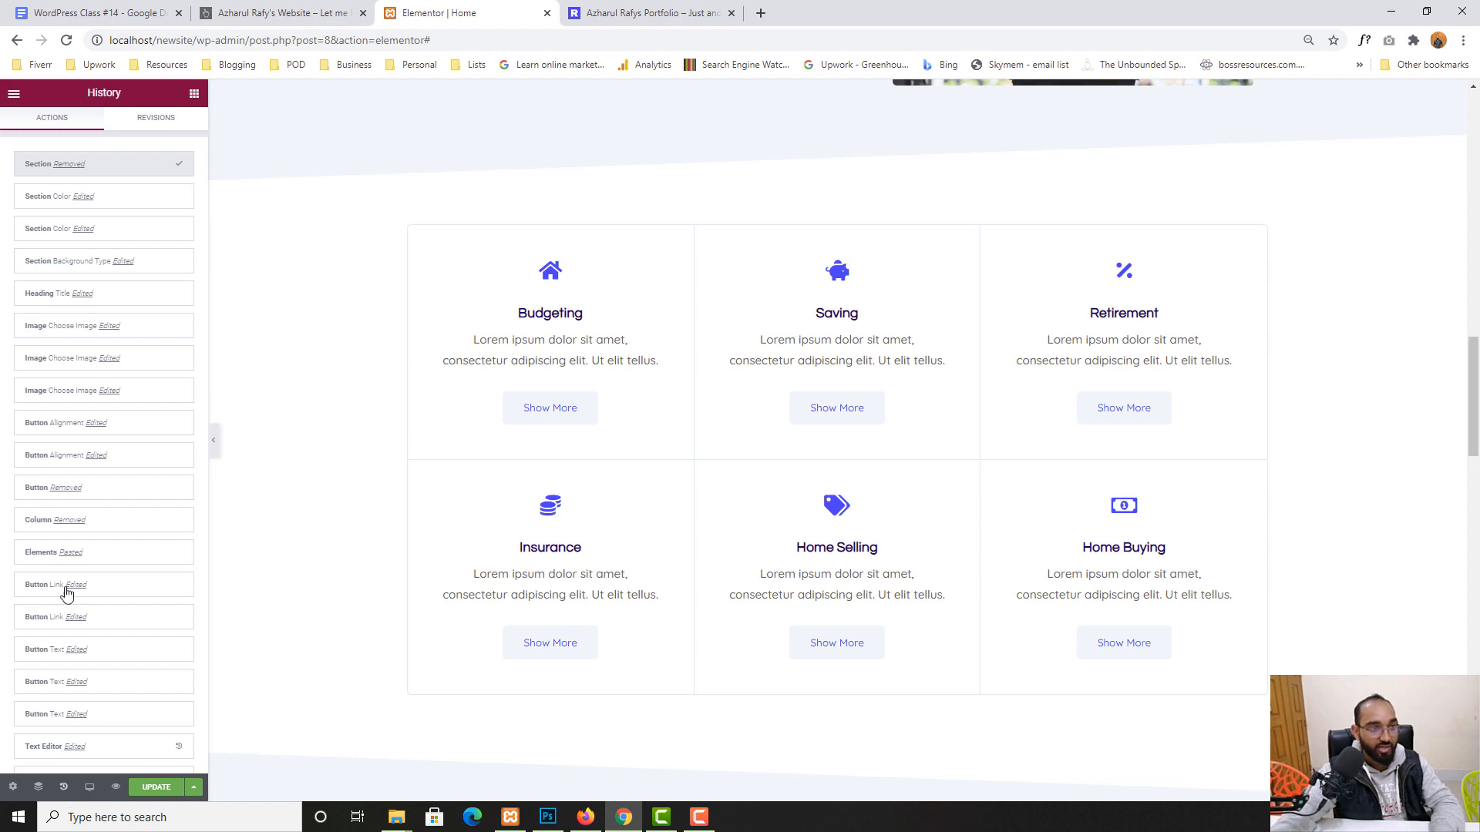
pyautogui.click(72, 204)
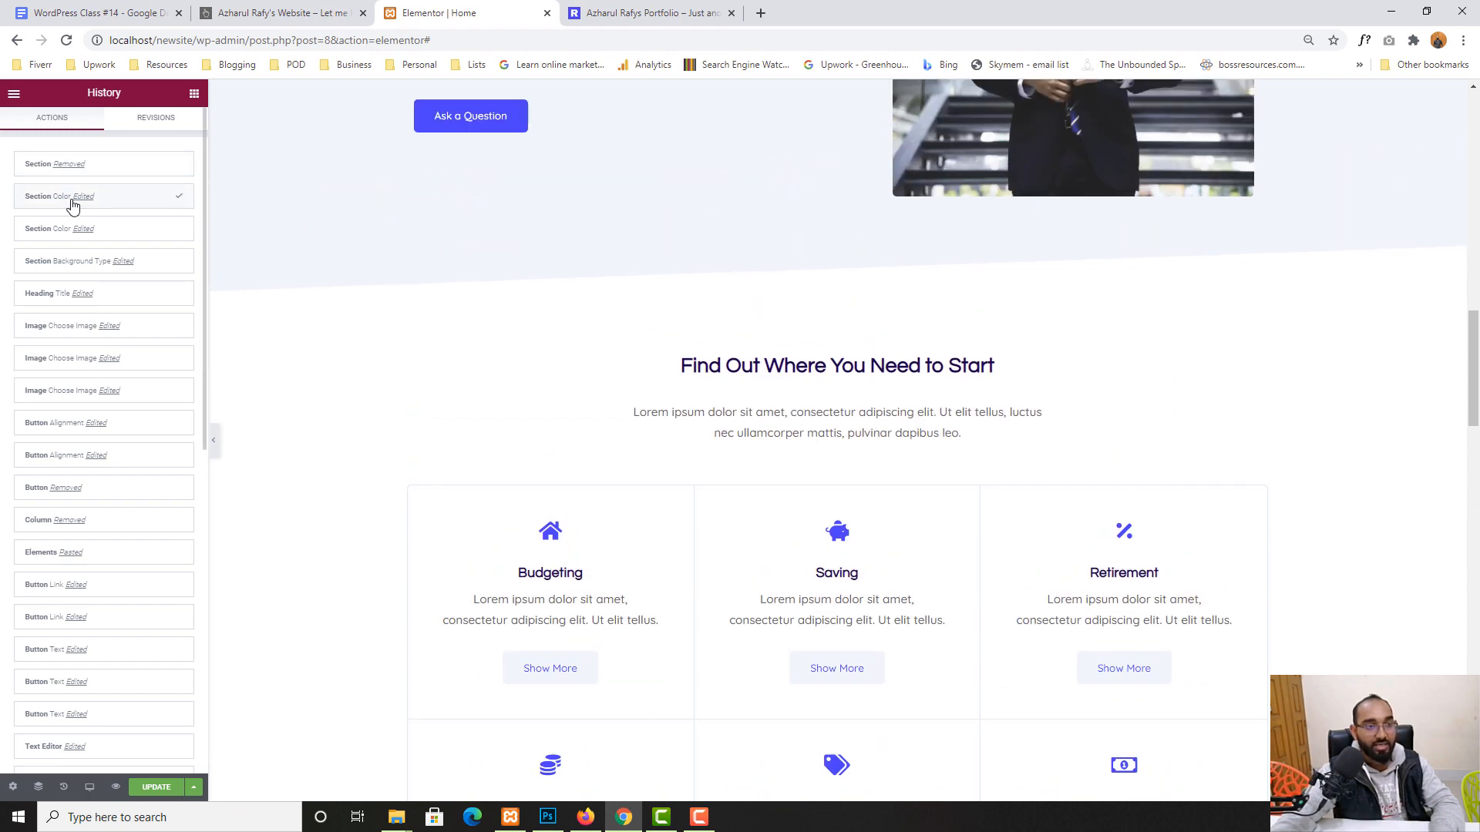
pyautogui.click(69, 235)
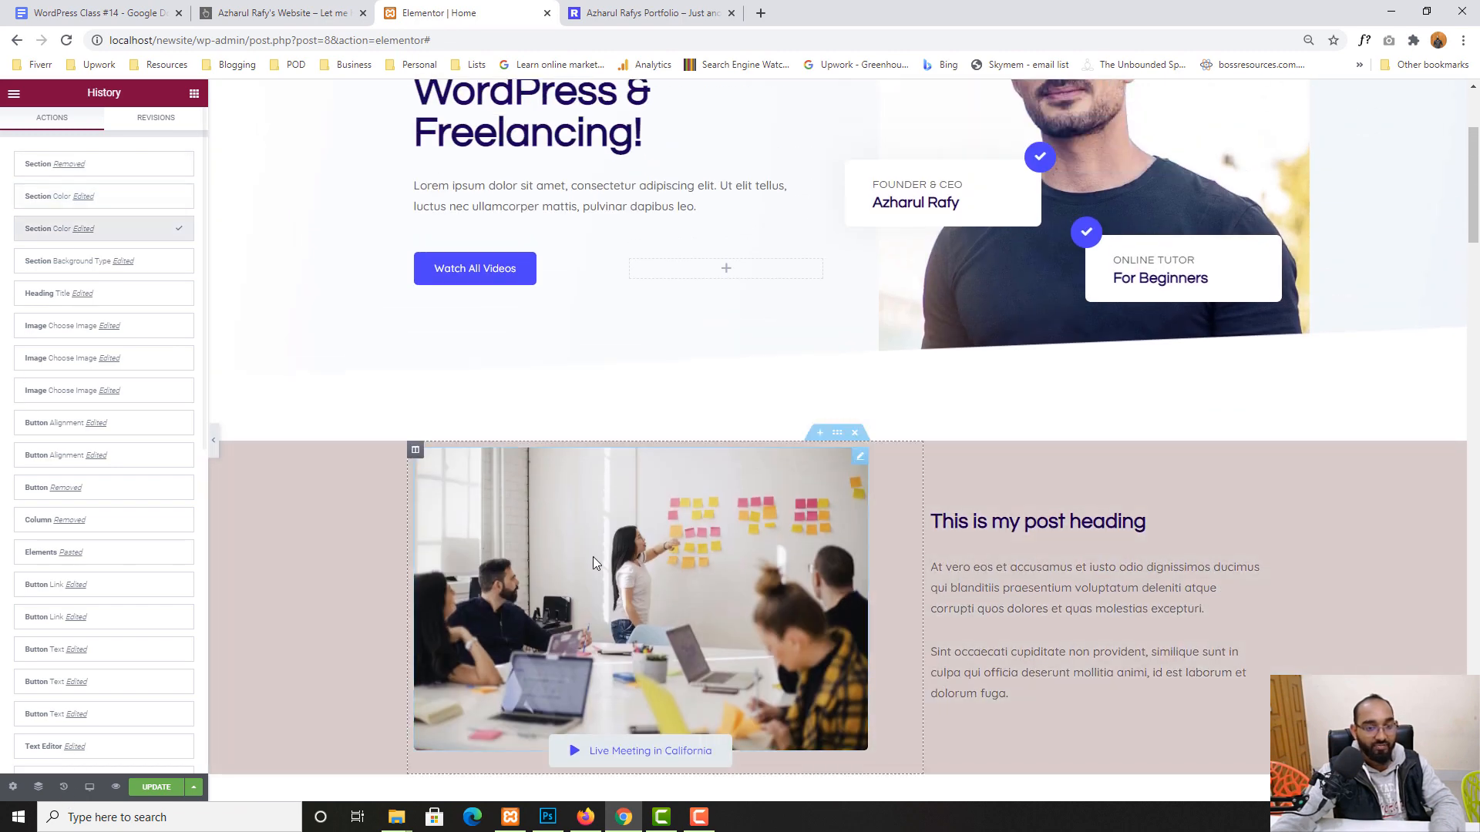
pyautogui.scroll(-2, 593, 556)
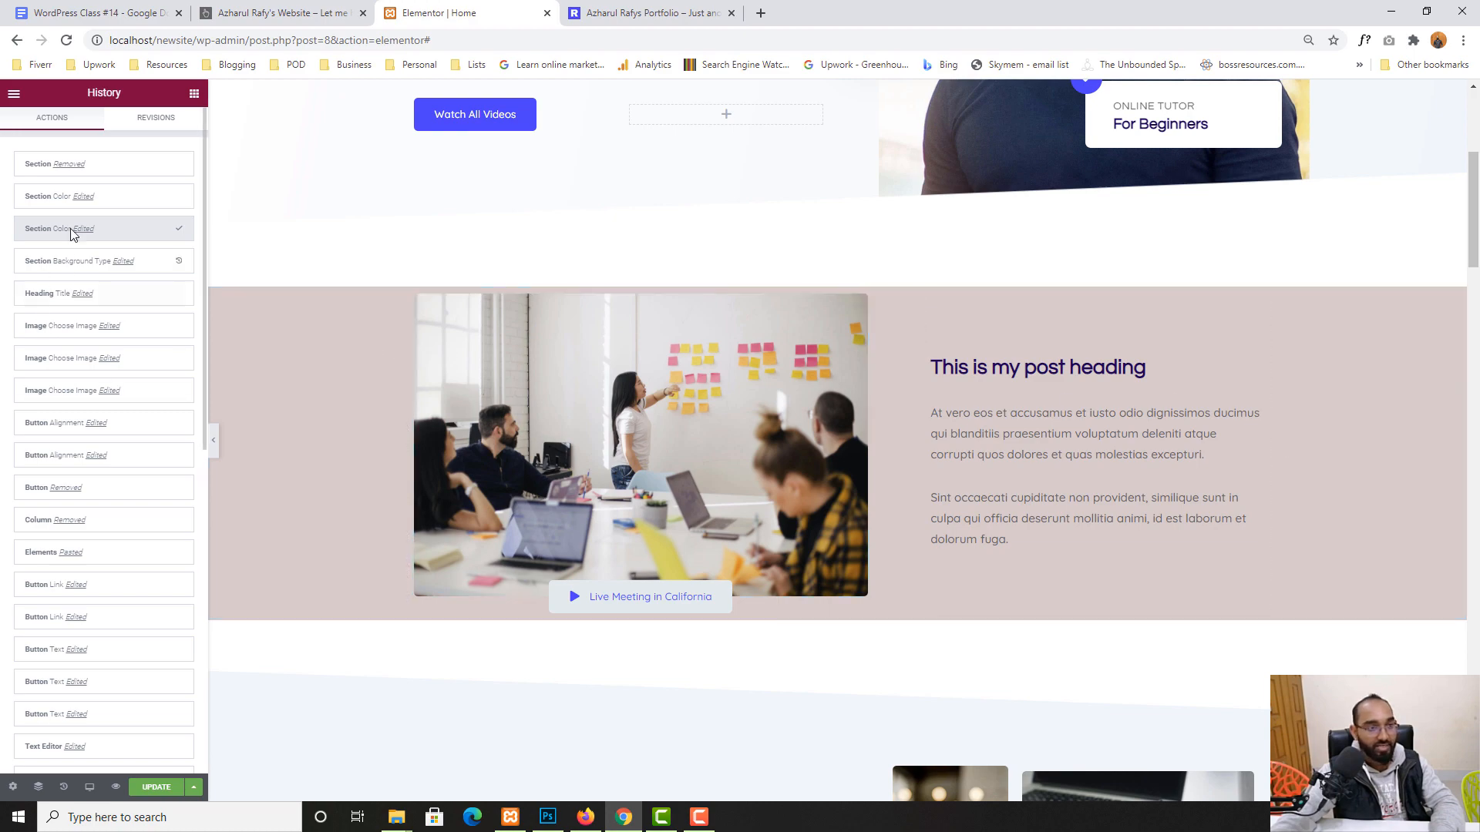
pyautogui.click(83, 198)
pyautogui.scroll(-5, 1021, 556)
pyautogui.scroll(-10, 1015, 561)
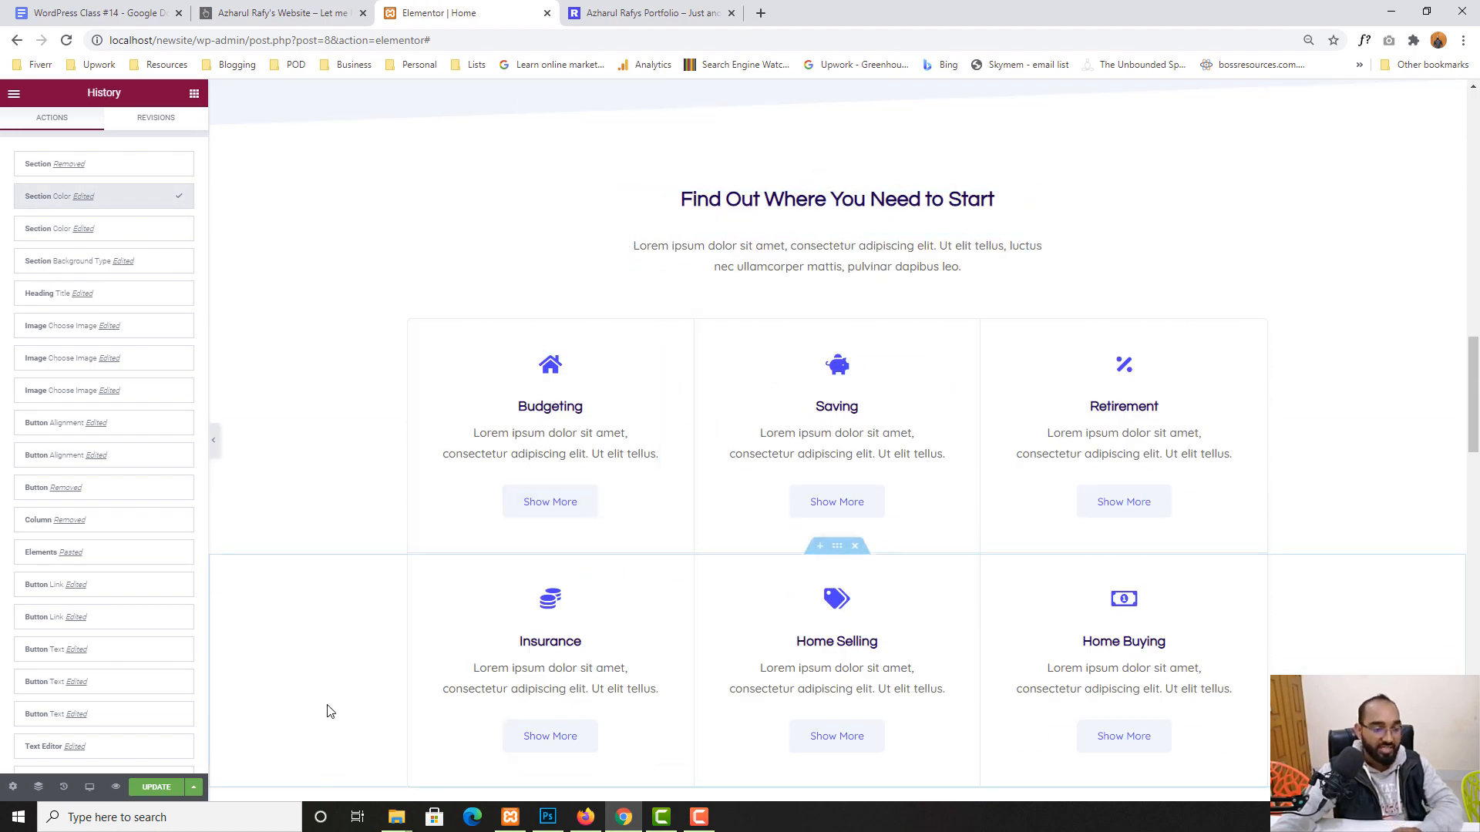
# - Save with Ctrl+S and check the hero, service cards, My Specialities and testimonials
pyautogui.hotkey('ctrl', 's')
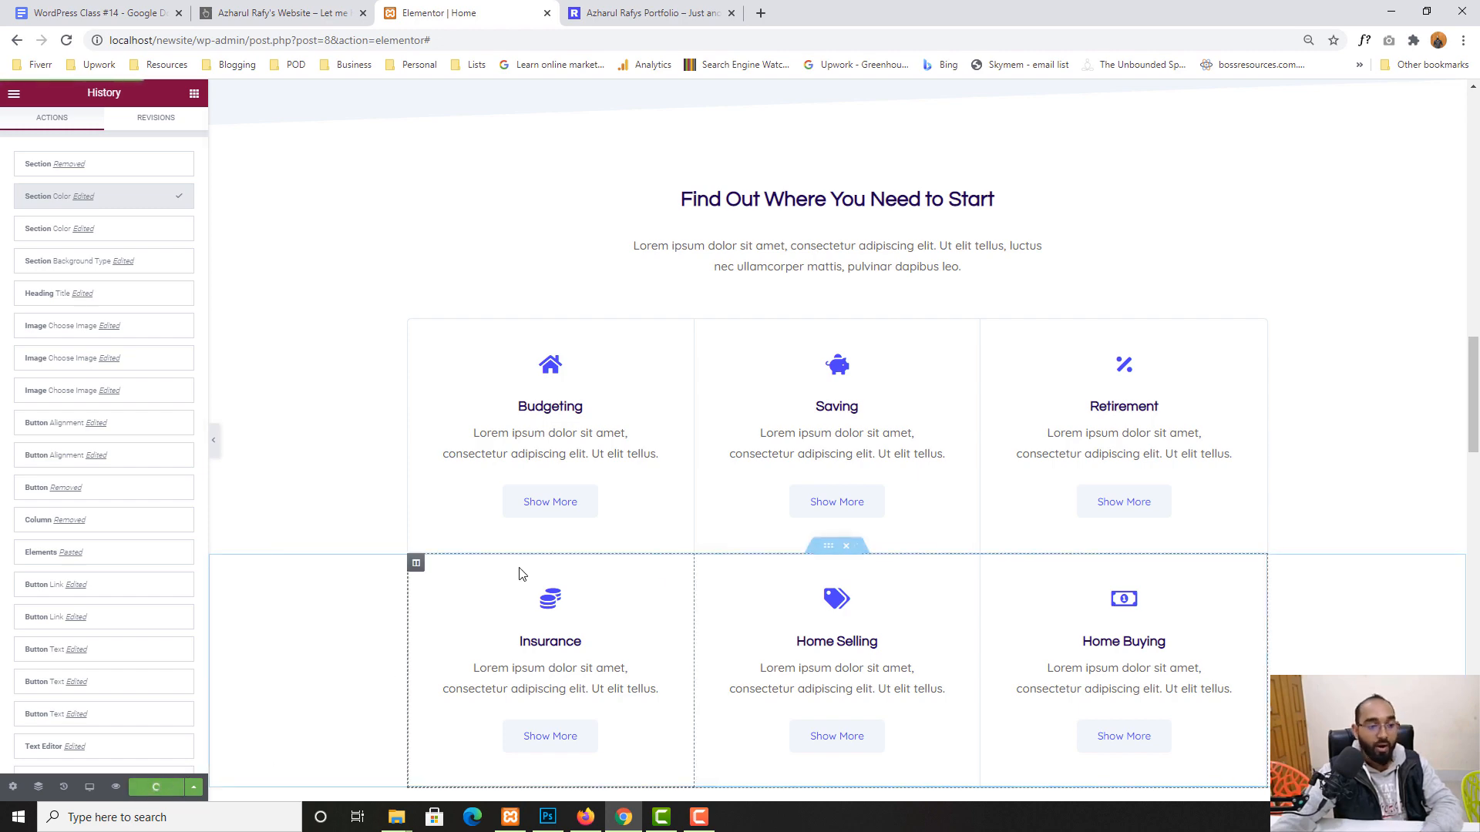
pyautogui.scroll(1, 520, 570)
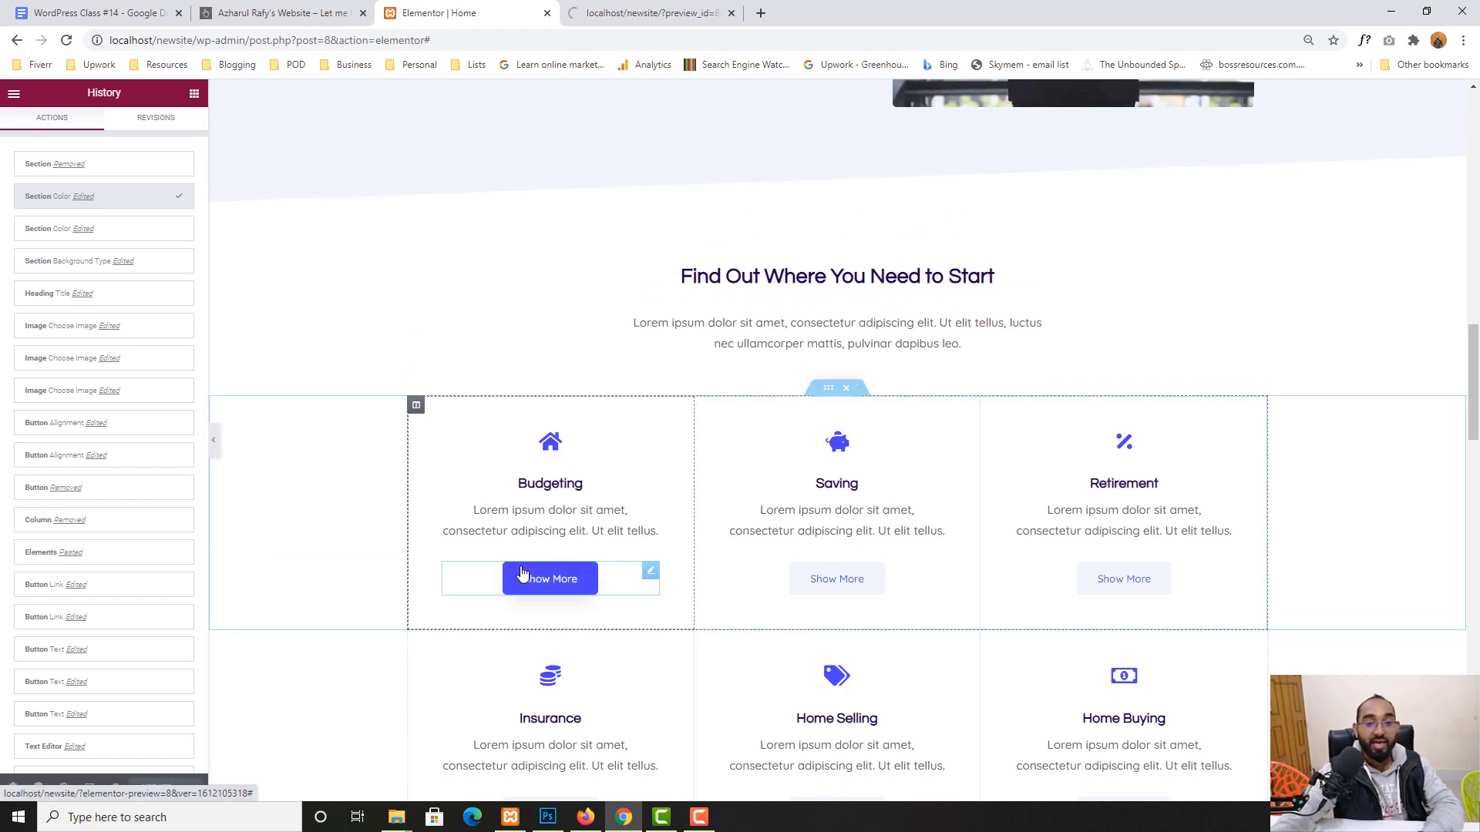
pyautogui.scroll(5, 520, 569)
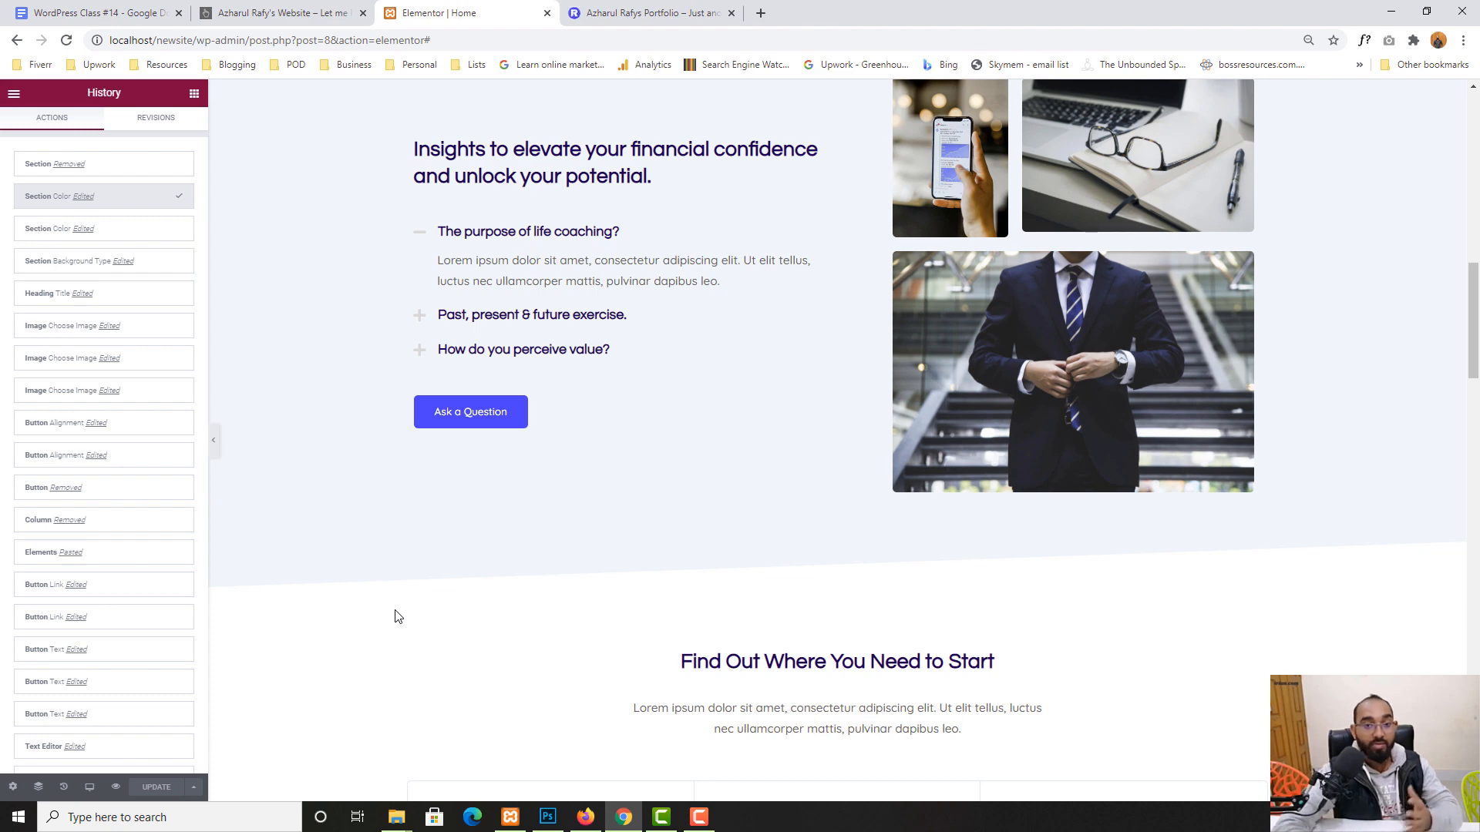
pyautogui.scroll(4, 397, 614)
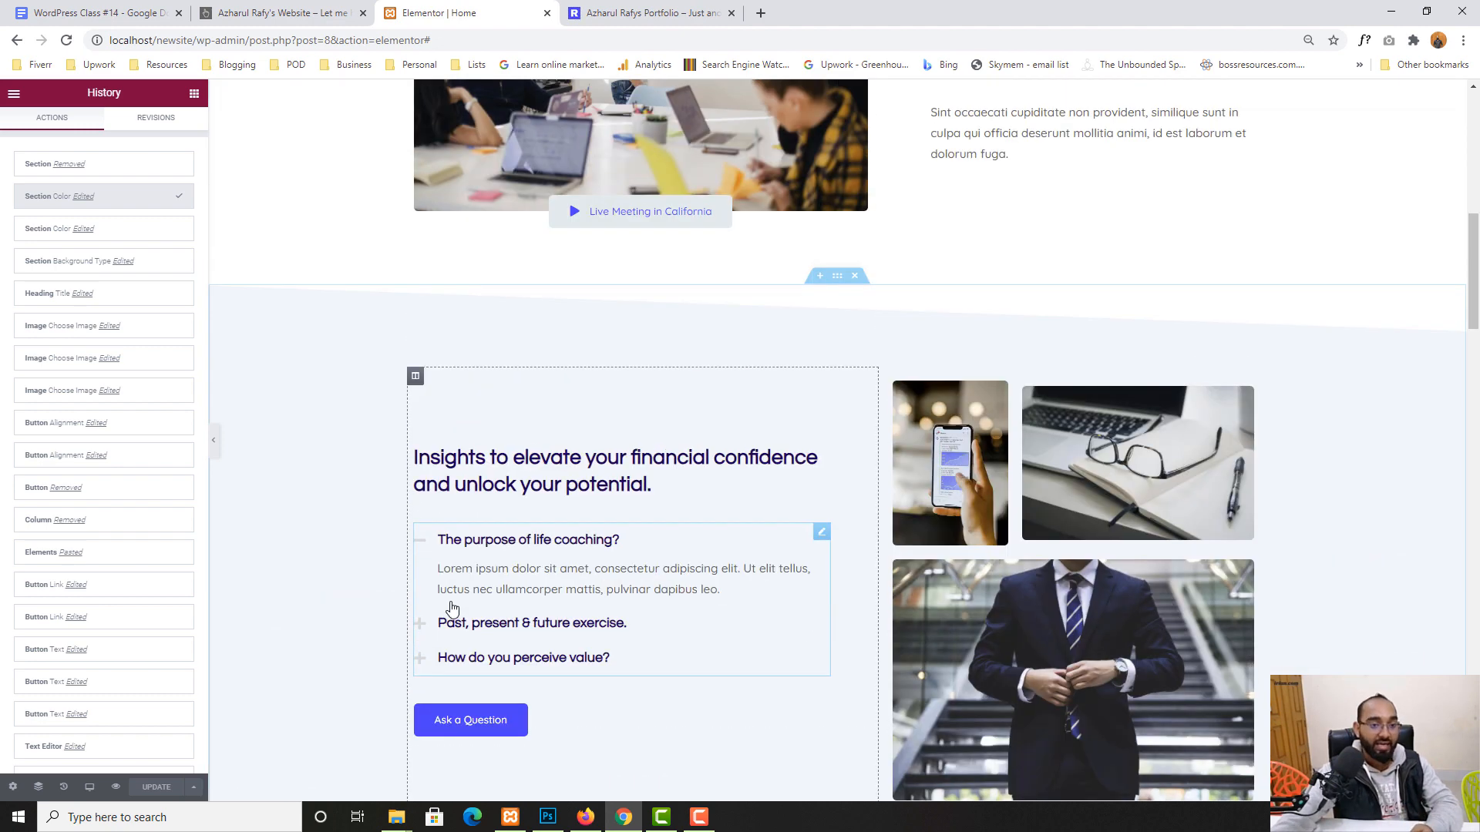
pyautogui.scroll(-3, 509, 393)
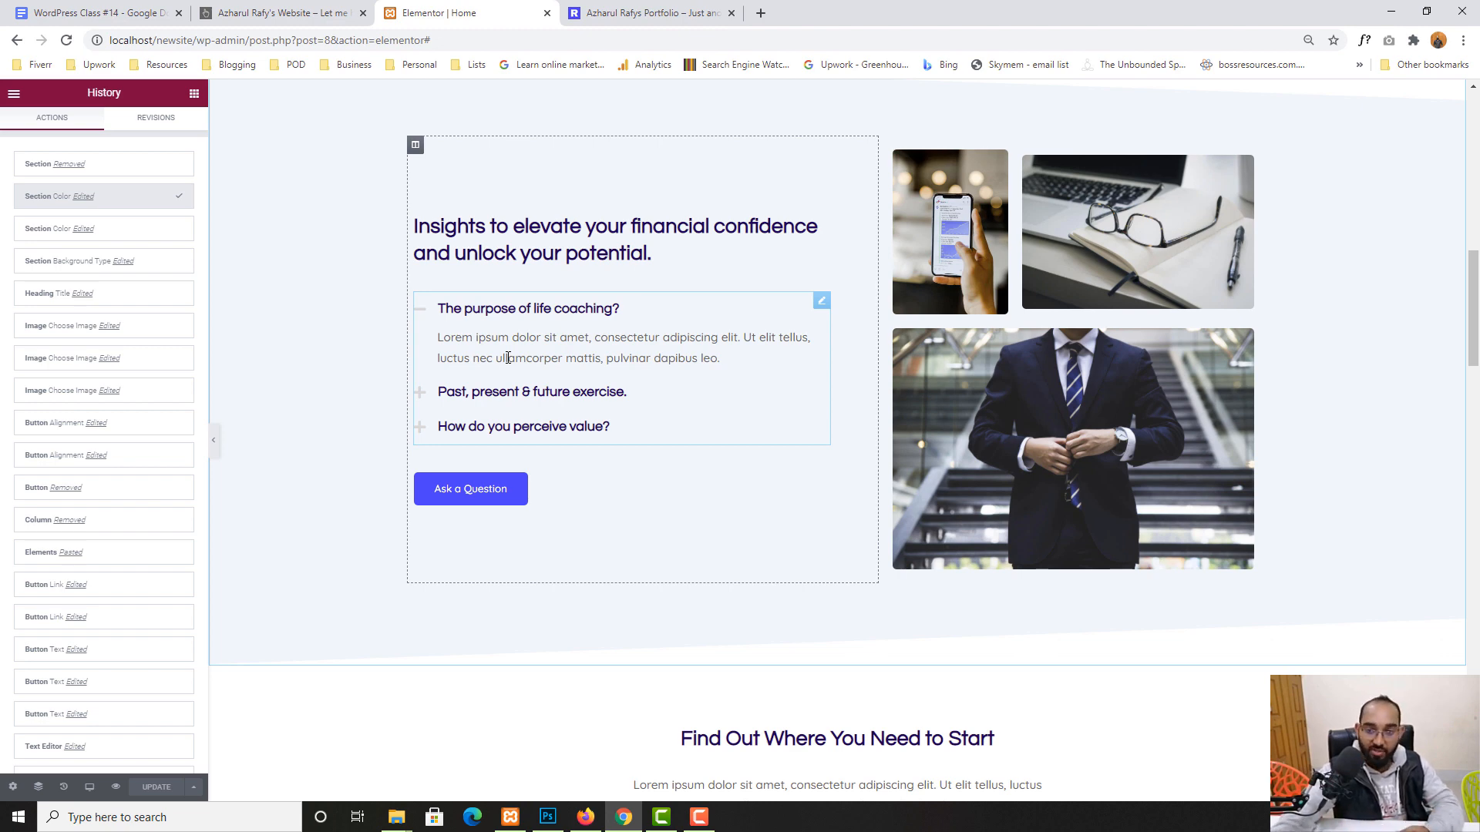
pyautogui.scroll(-5, 330, 511)
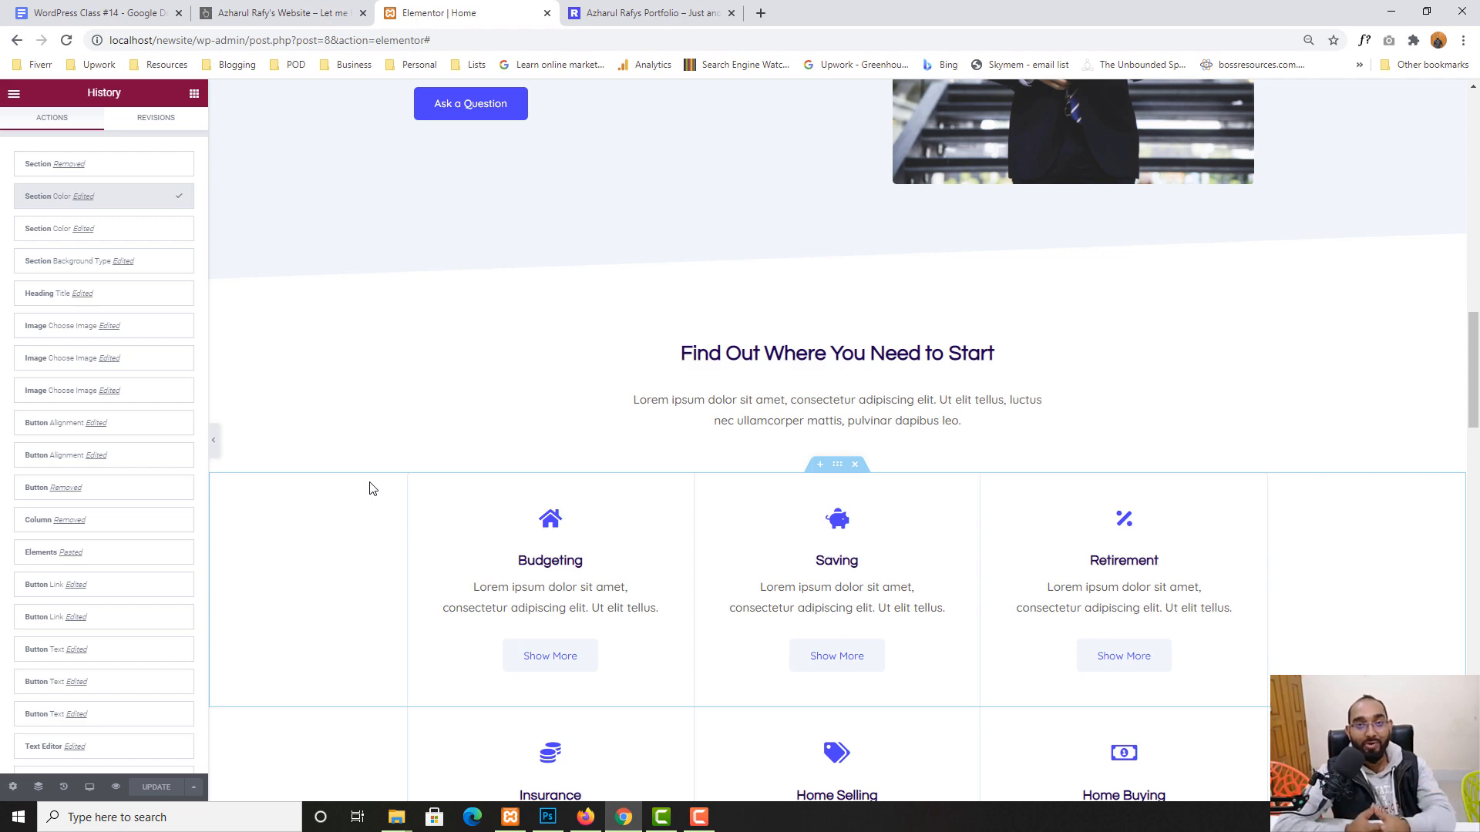
pyautogui.scroll(15, 419, 462)
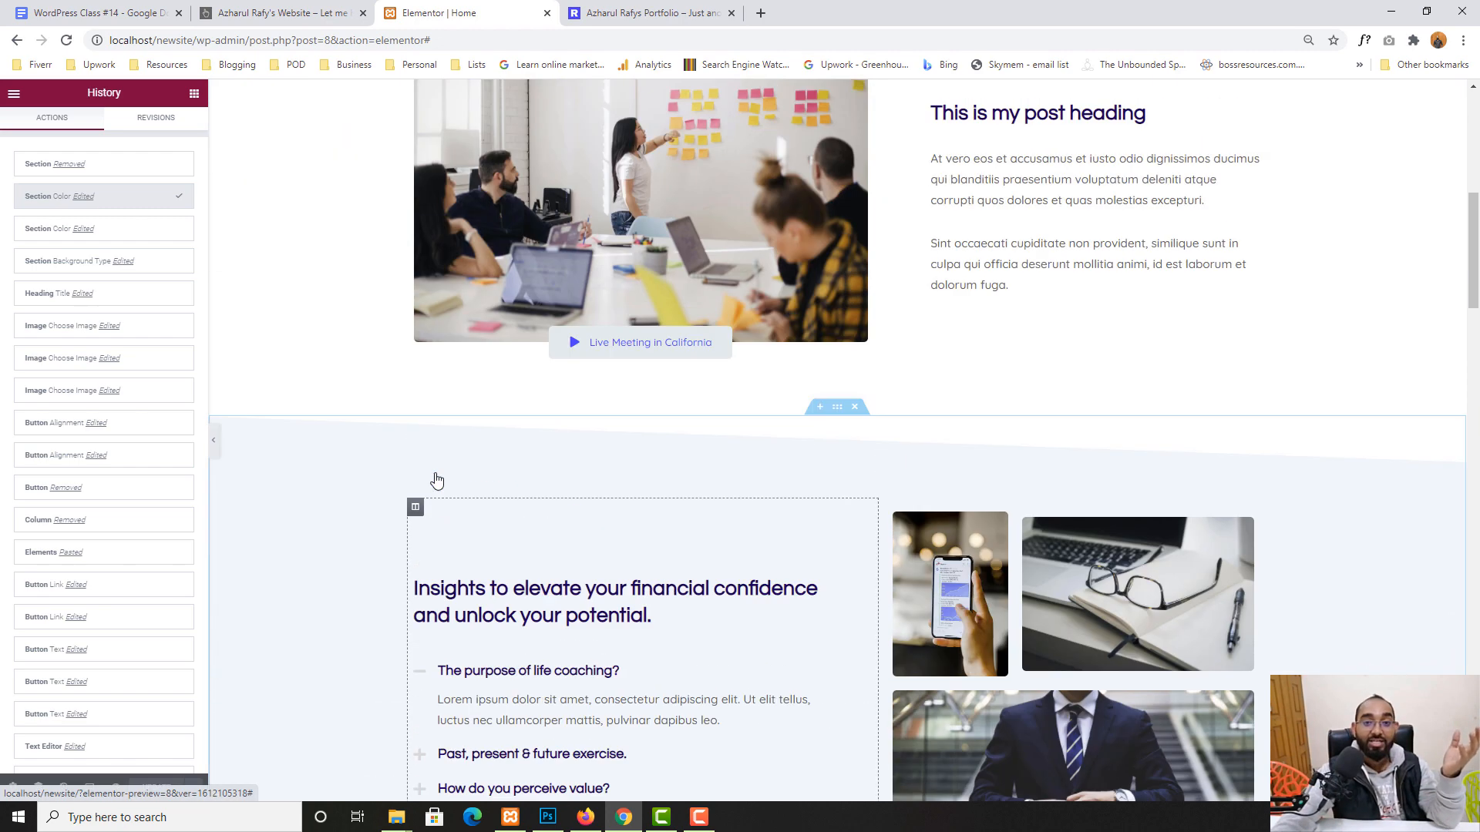
pyautogui.scroll(3, 1295, 238)
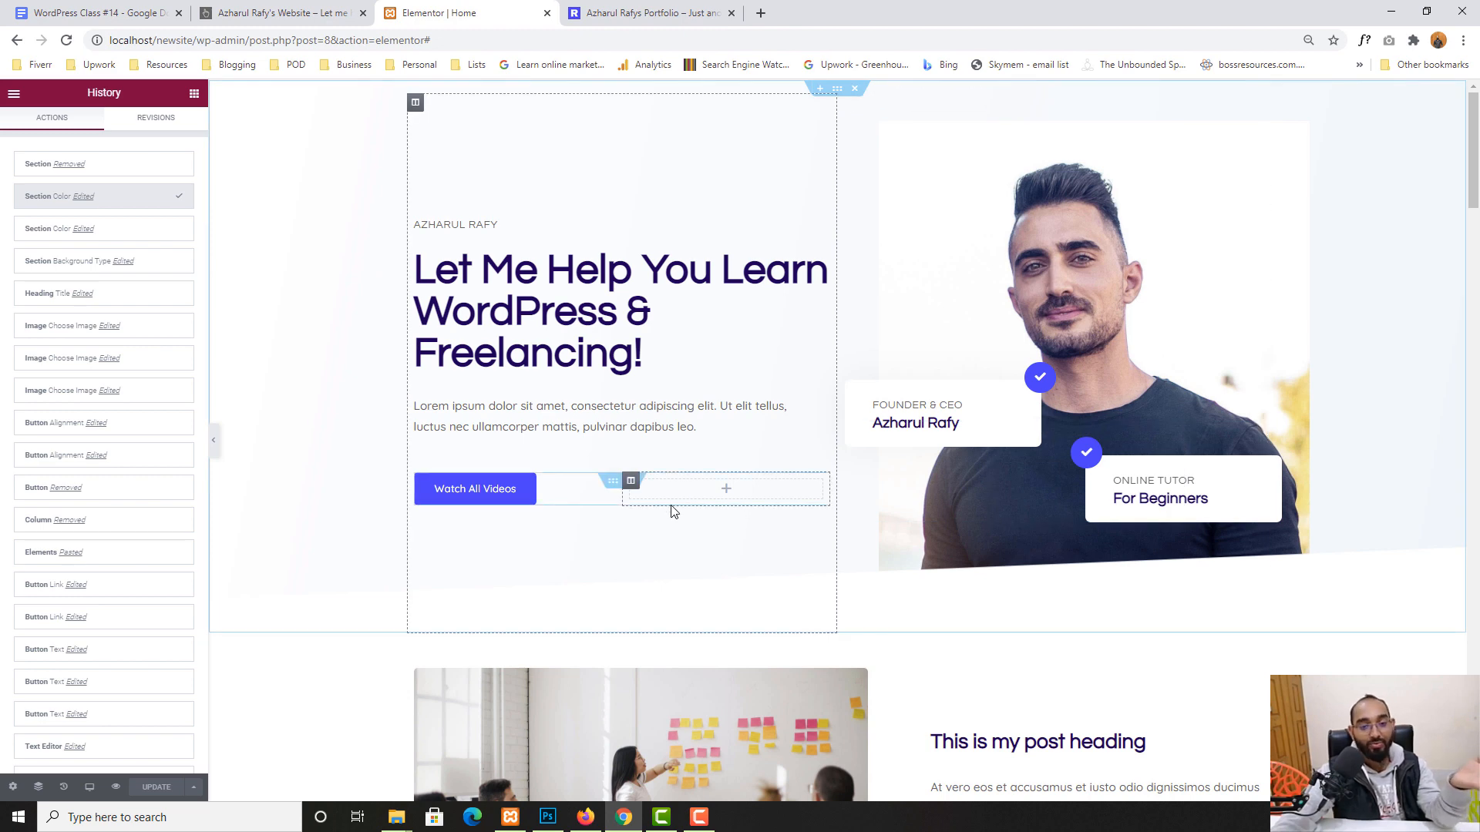
pyautogui.scroll(-1, 478, 612)
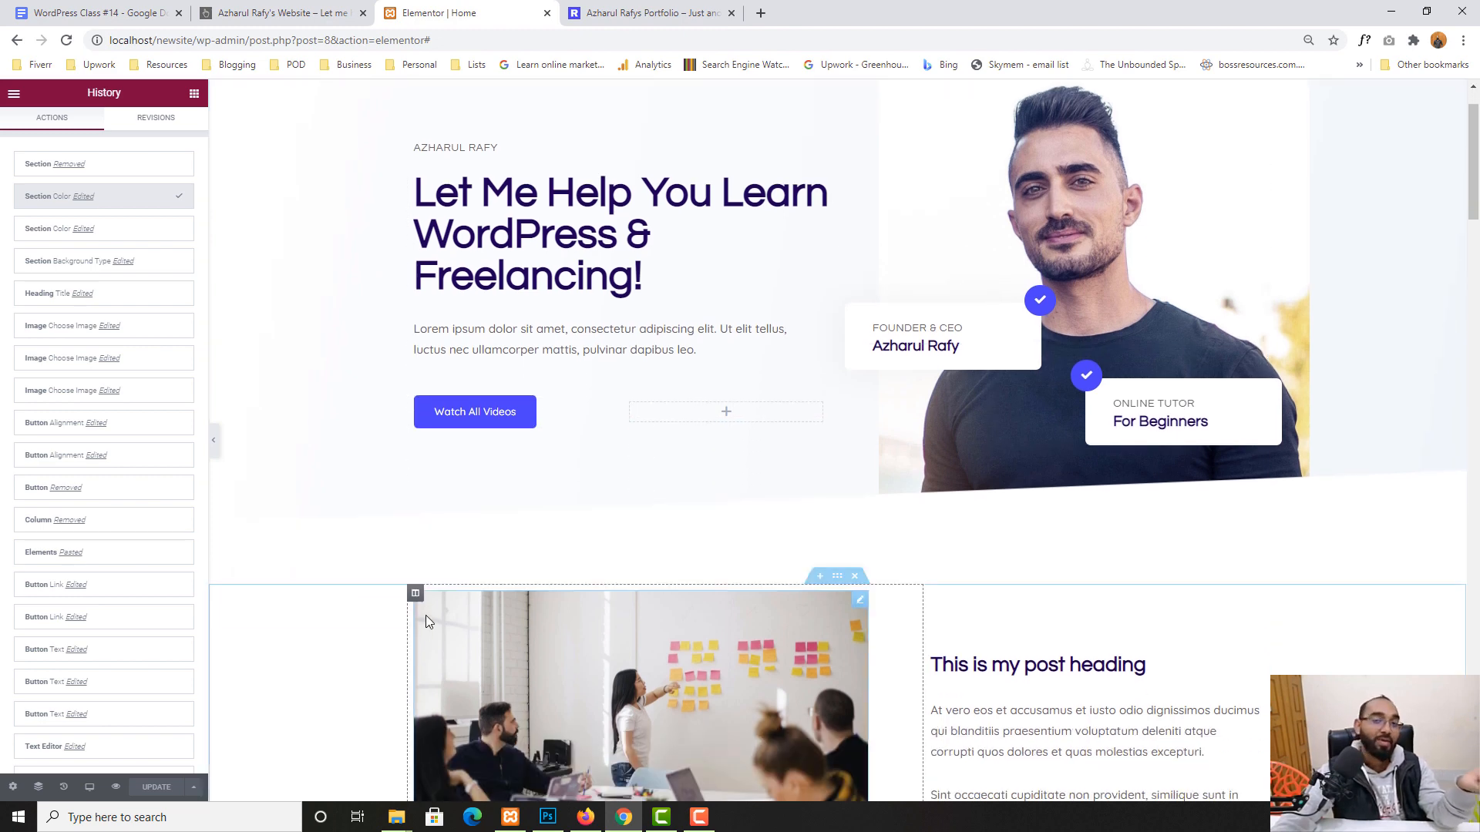
pyautogui.scroll(-5, 462, 598)
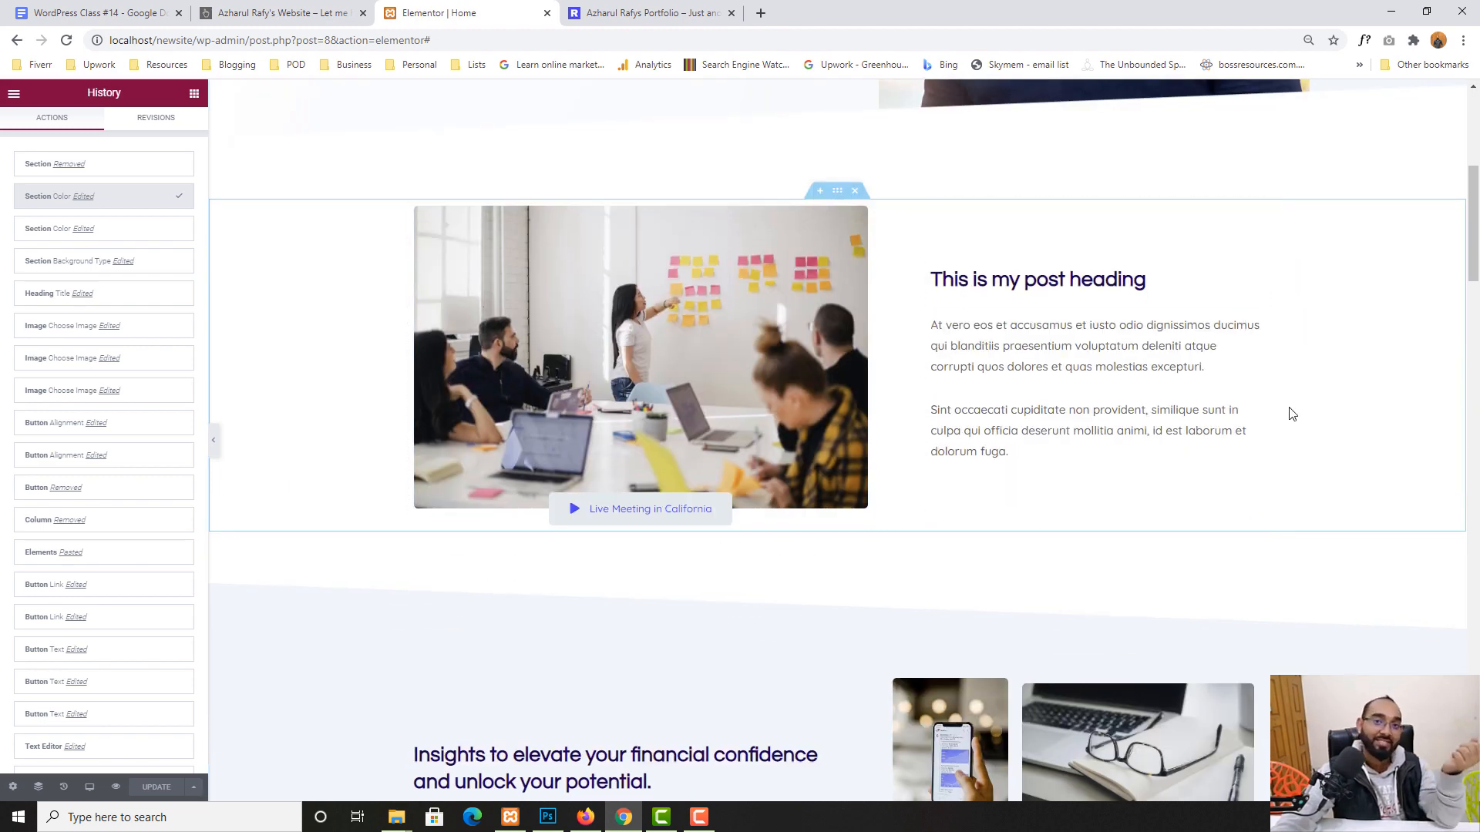
pyautogui.scroll(-4, 1292, 417)
pyautogui.scroll(-2, 47, 539)
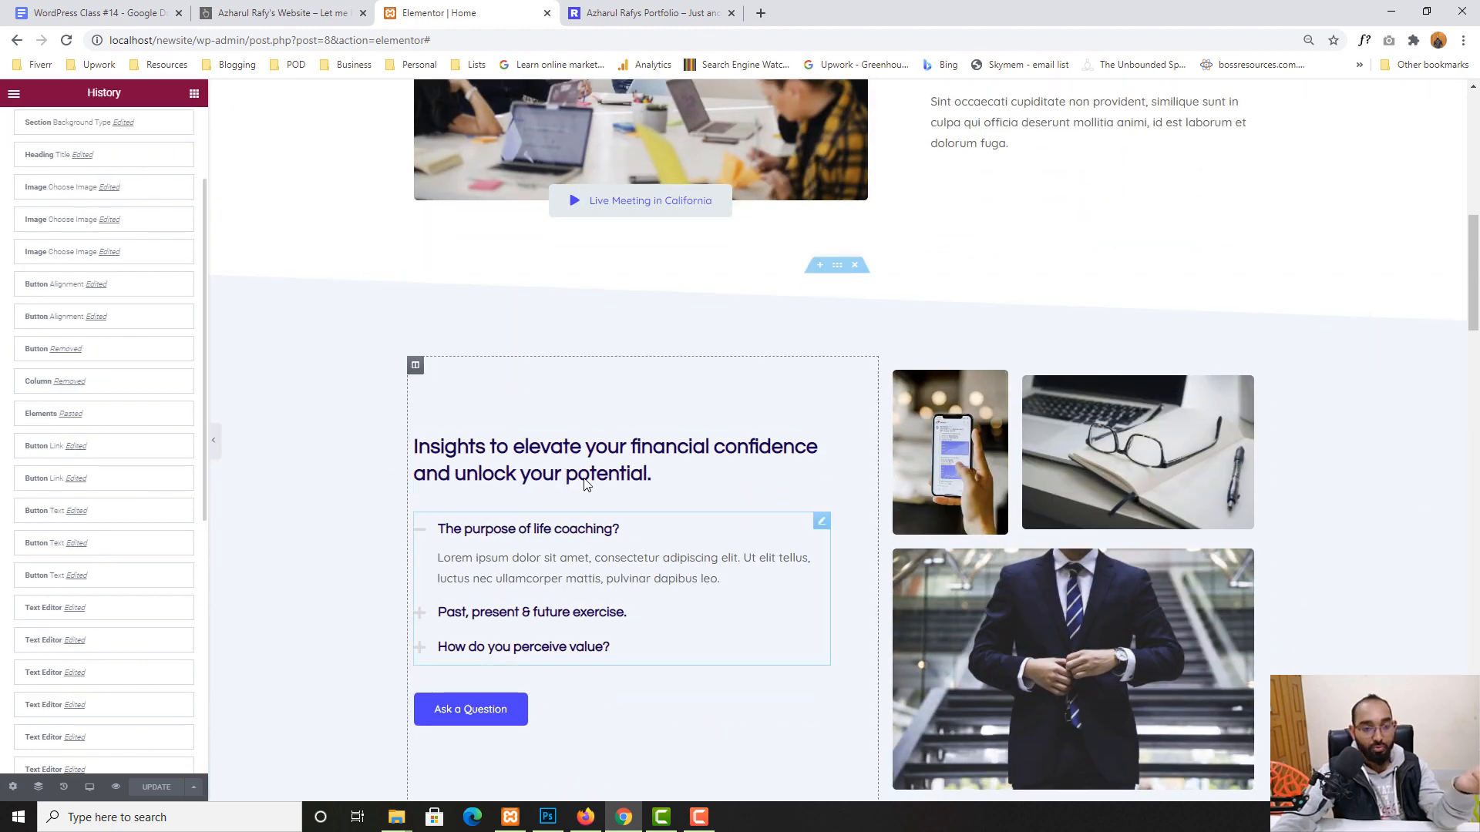
pyautogui.scroll(-3, 611, 502)
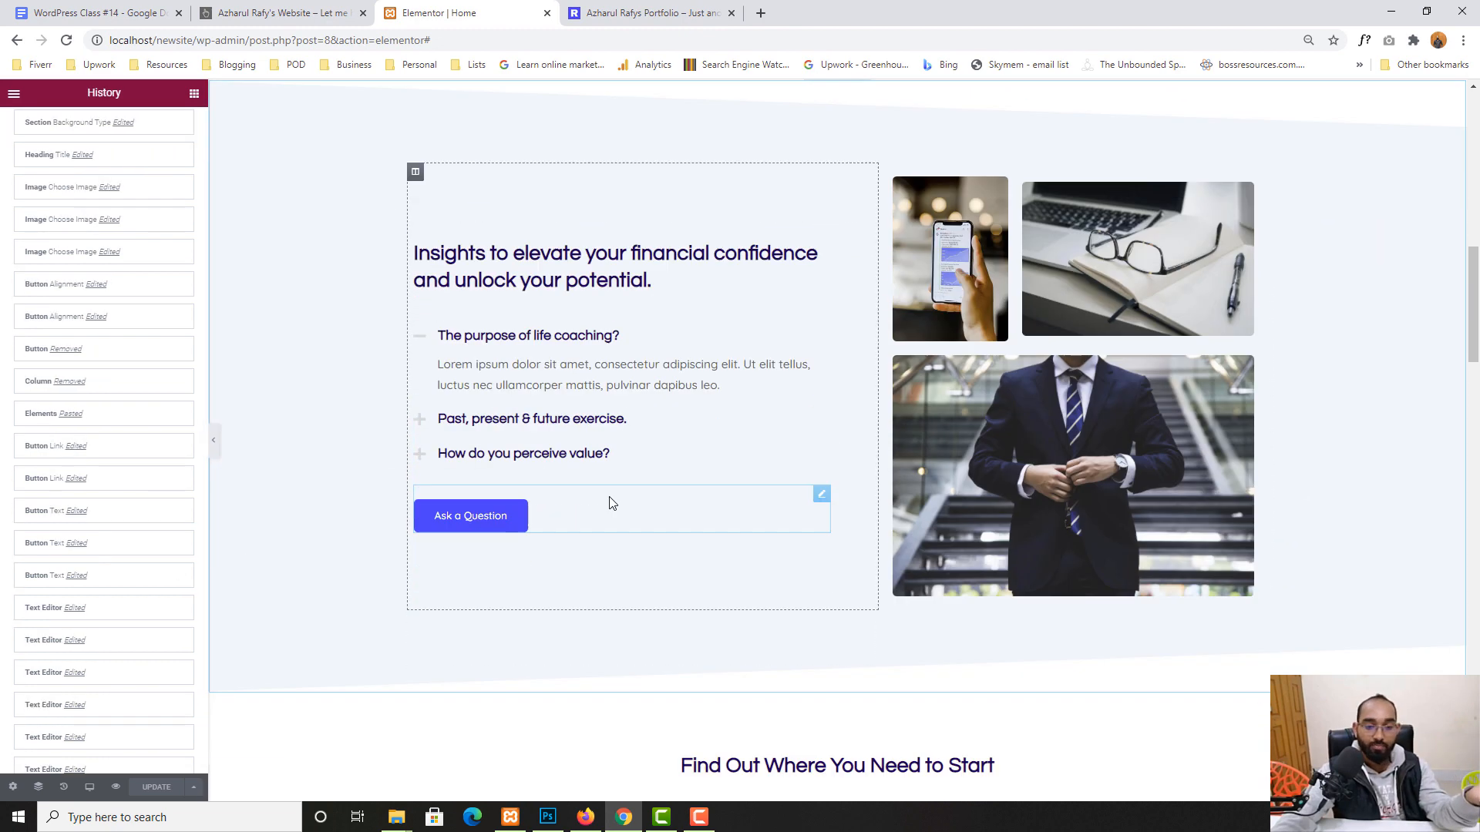
pyautogui.scroll(-4, 1365, 479)
pyautogui.scroll(-1, 479, 532)
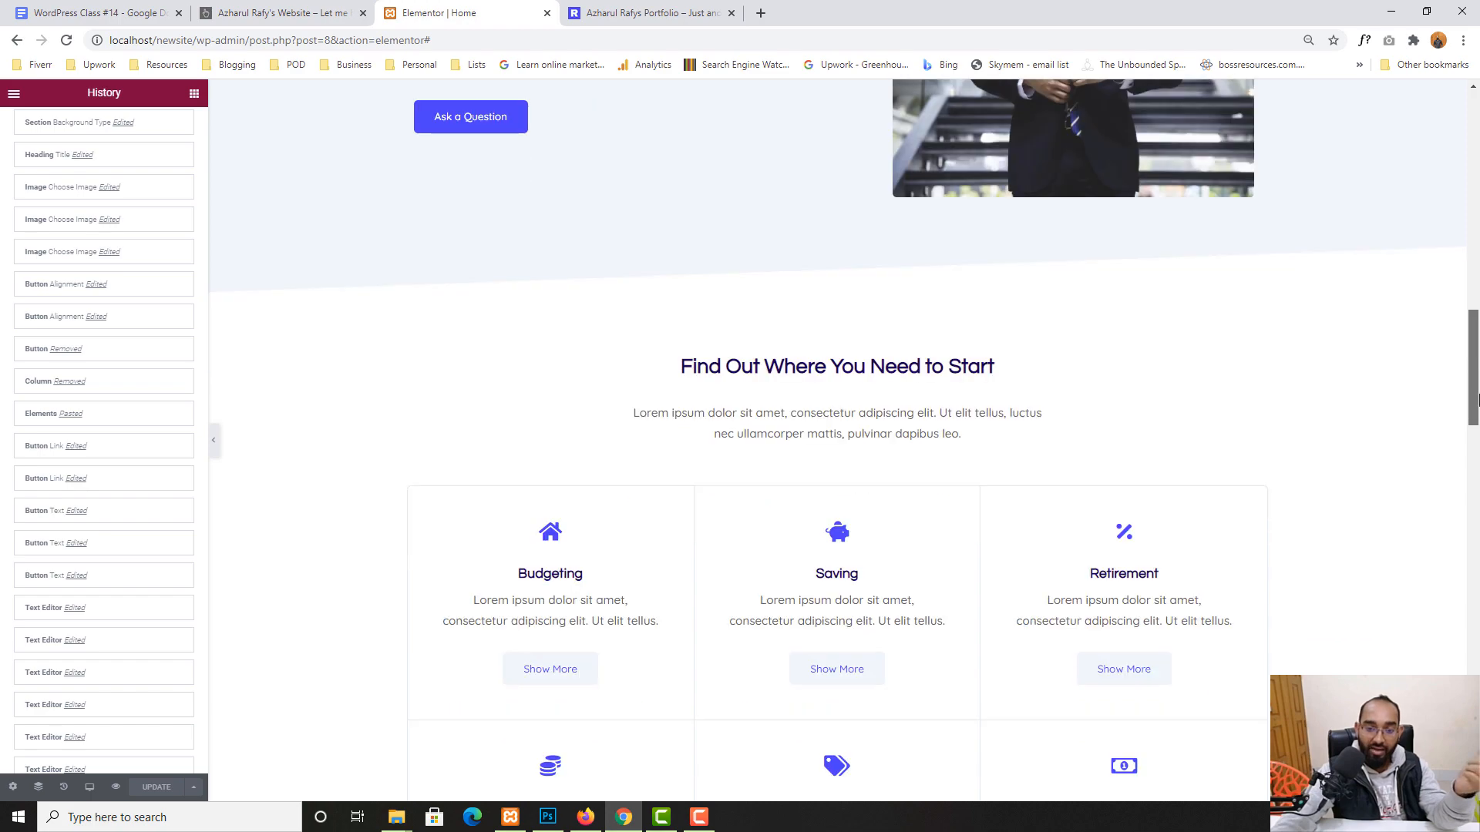
pyautogui.scroll(-4, 539, 570)
pyautogui.scroll(-10, 472, 516)
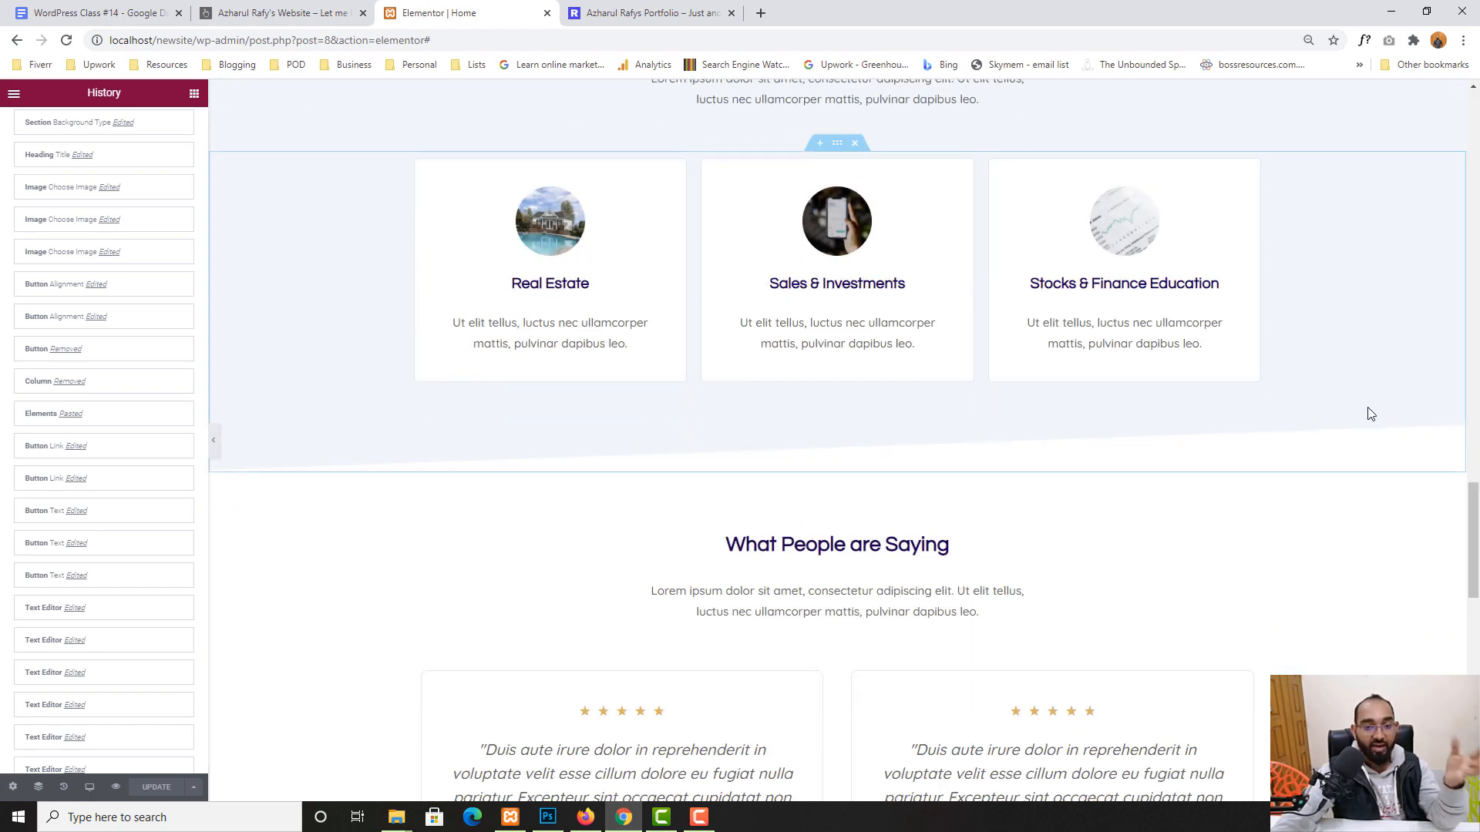
pyautogui.scroll(-15, 1371, 413)
pyautogui.scroll(-1, 1372, 468)
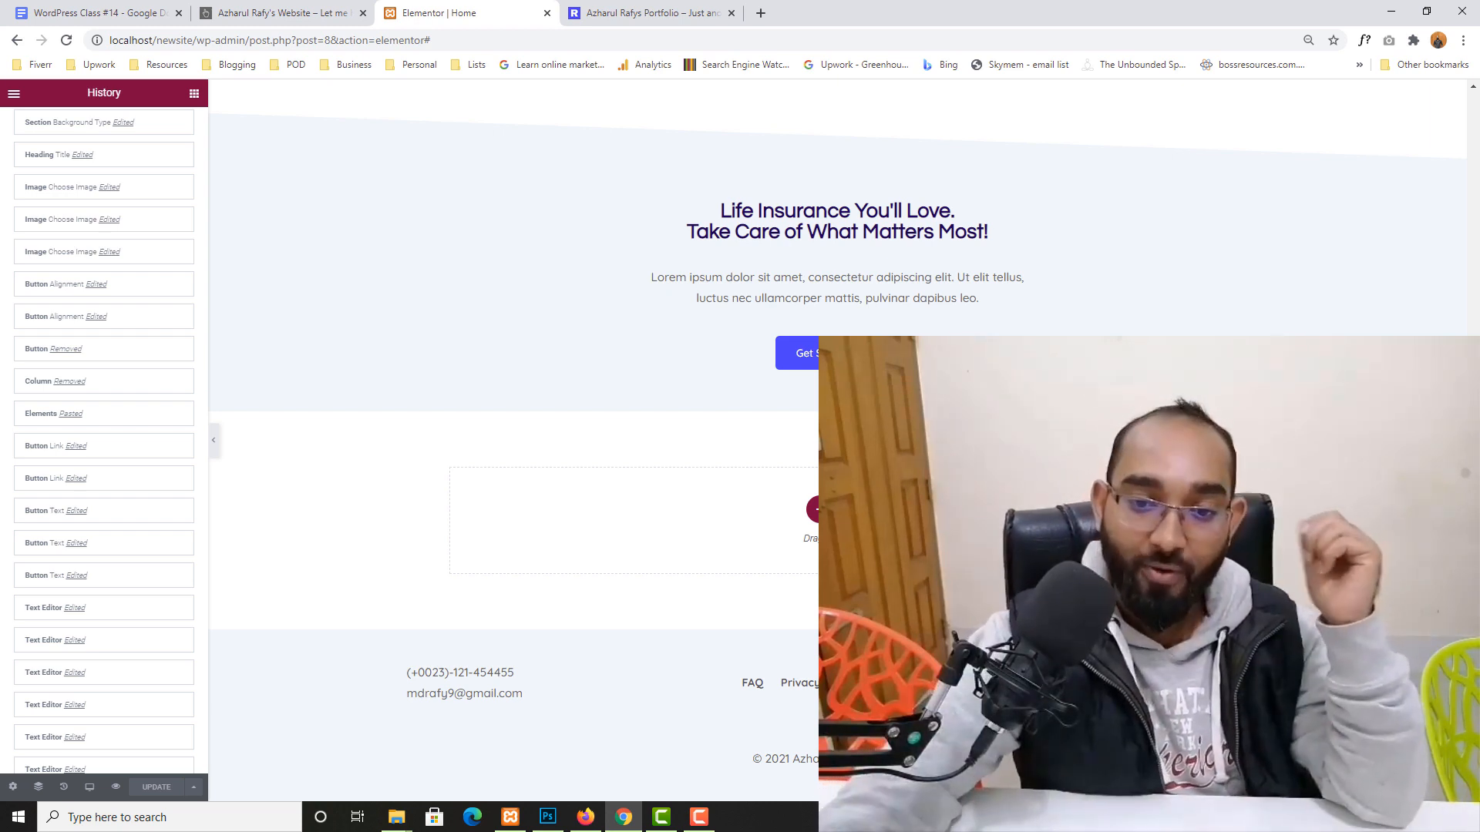
# - Return to the top of the editor and switch to the homepage's live preview
pyautogui.scroll(20, 514, 440)
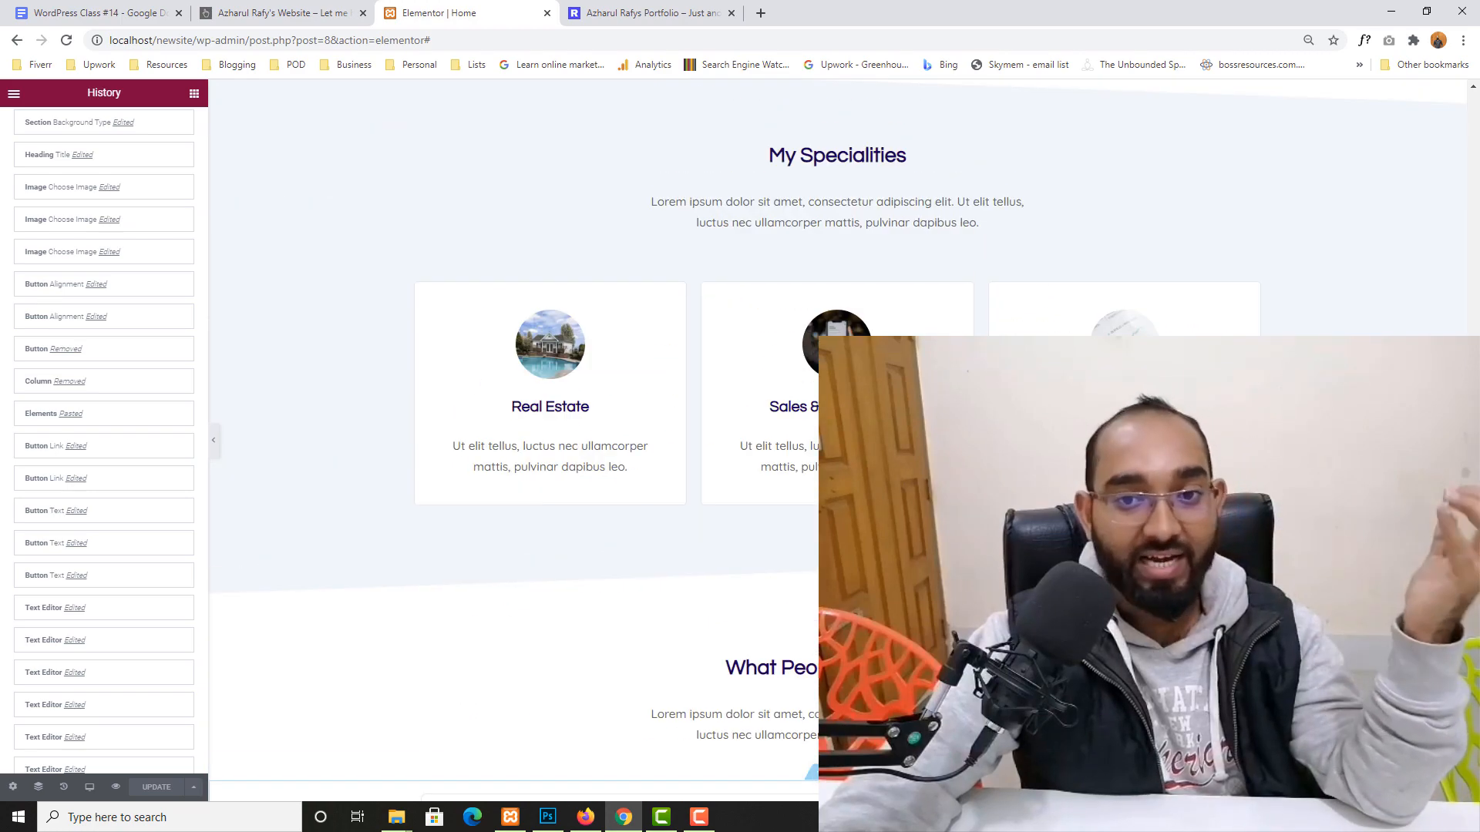
pyautogui.scroll(8, 513, 439)
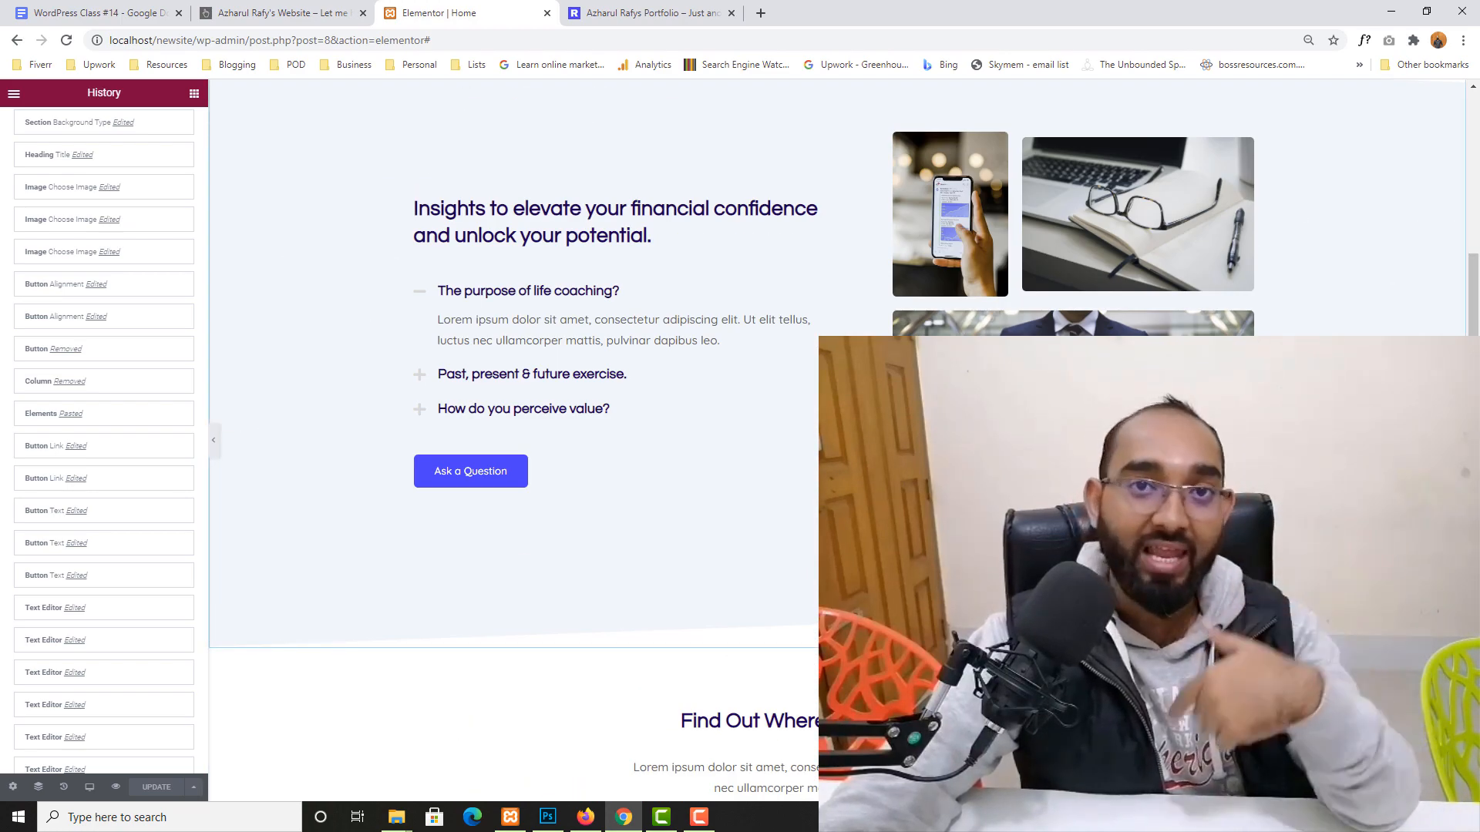
pyautogui.scroll(7, 514, 440)
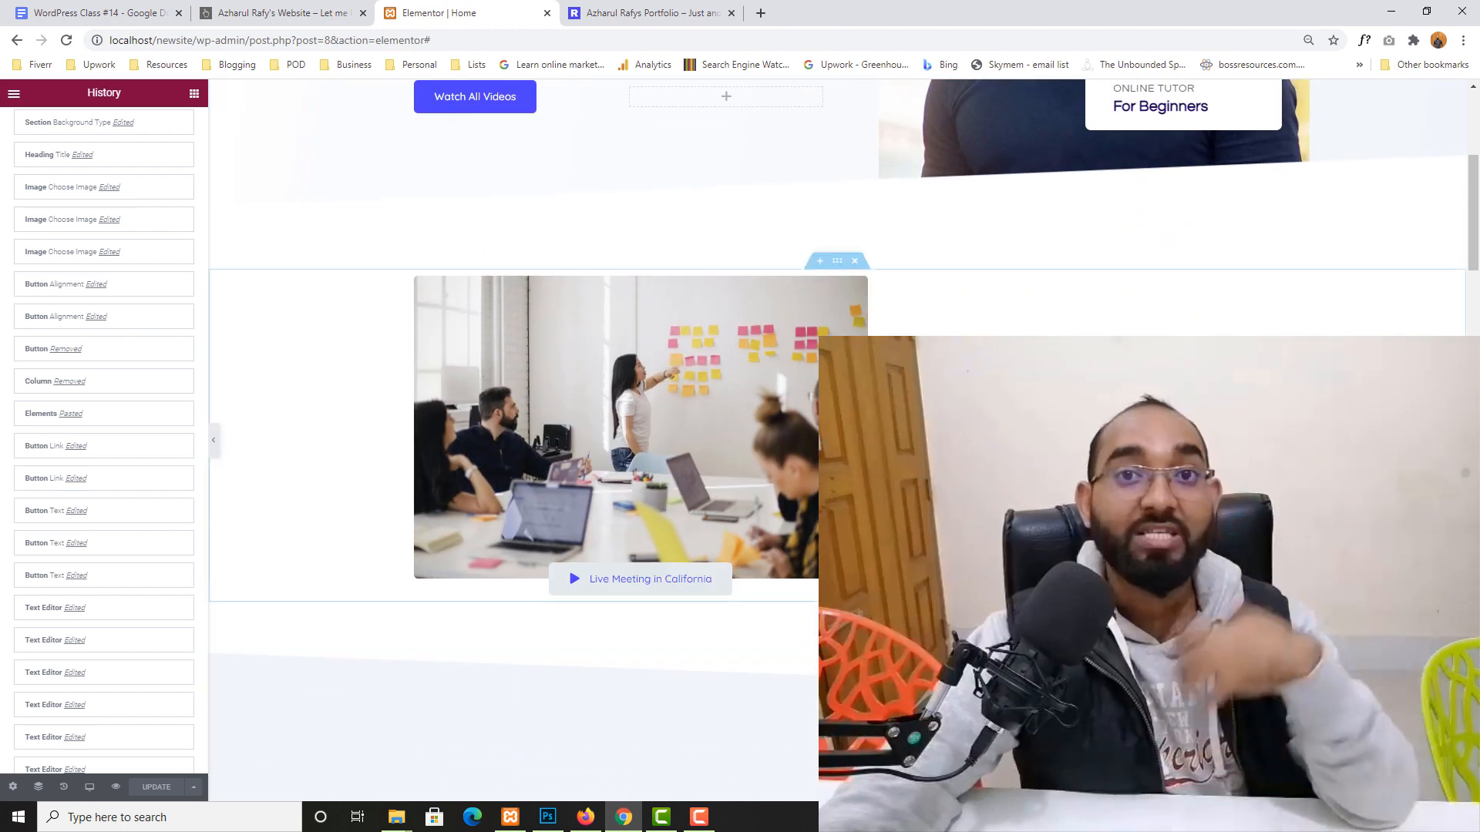
pyautogui.scroll(5, 513, 439)
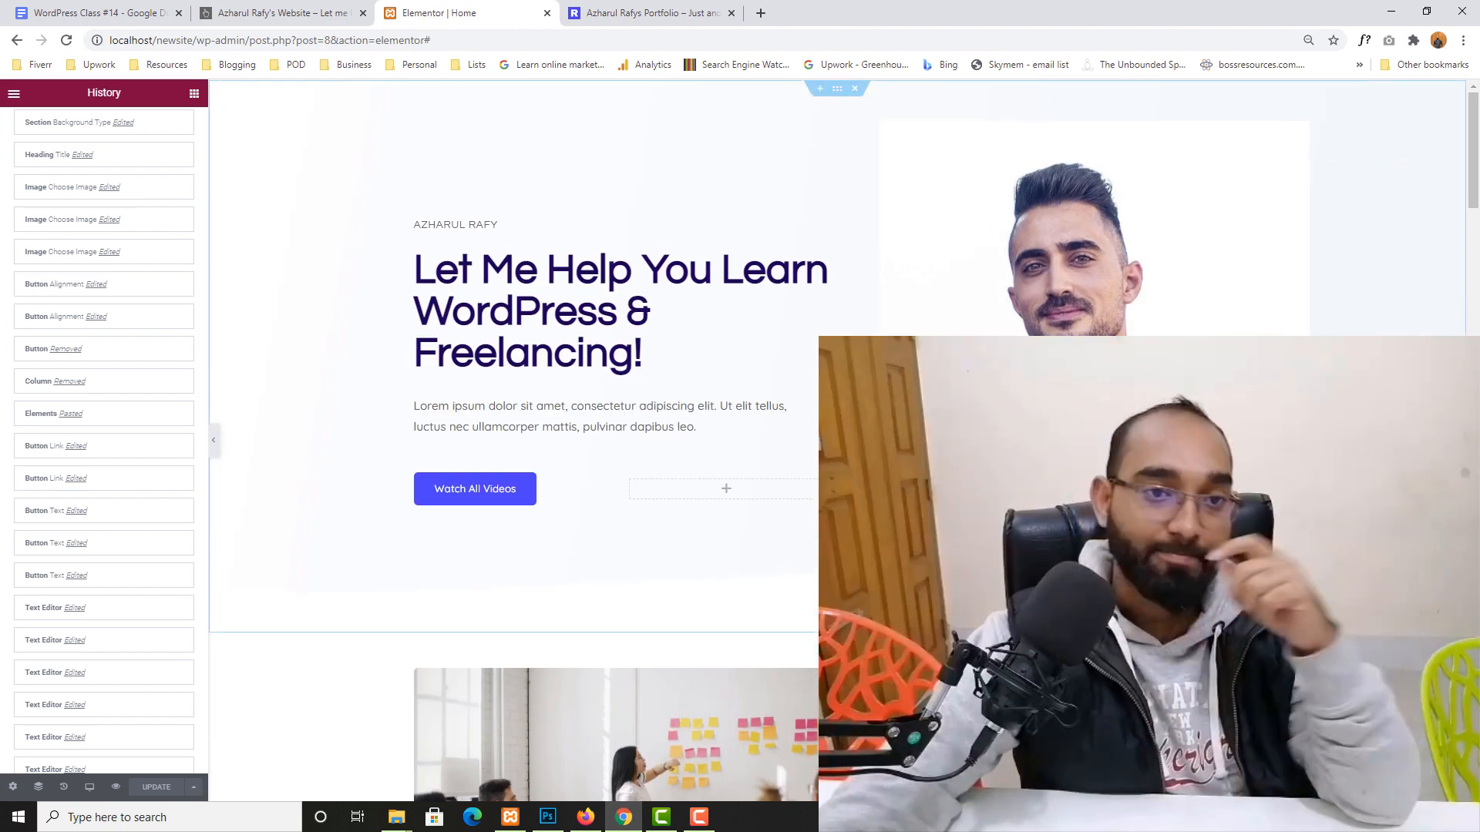
pyautogui.click(659, 13)
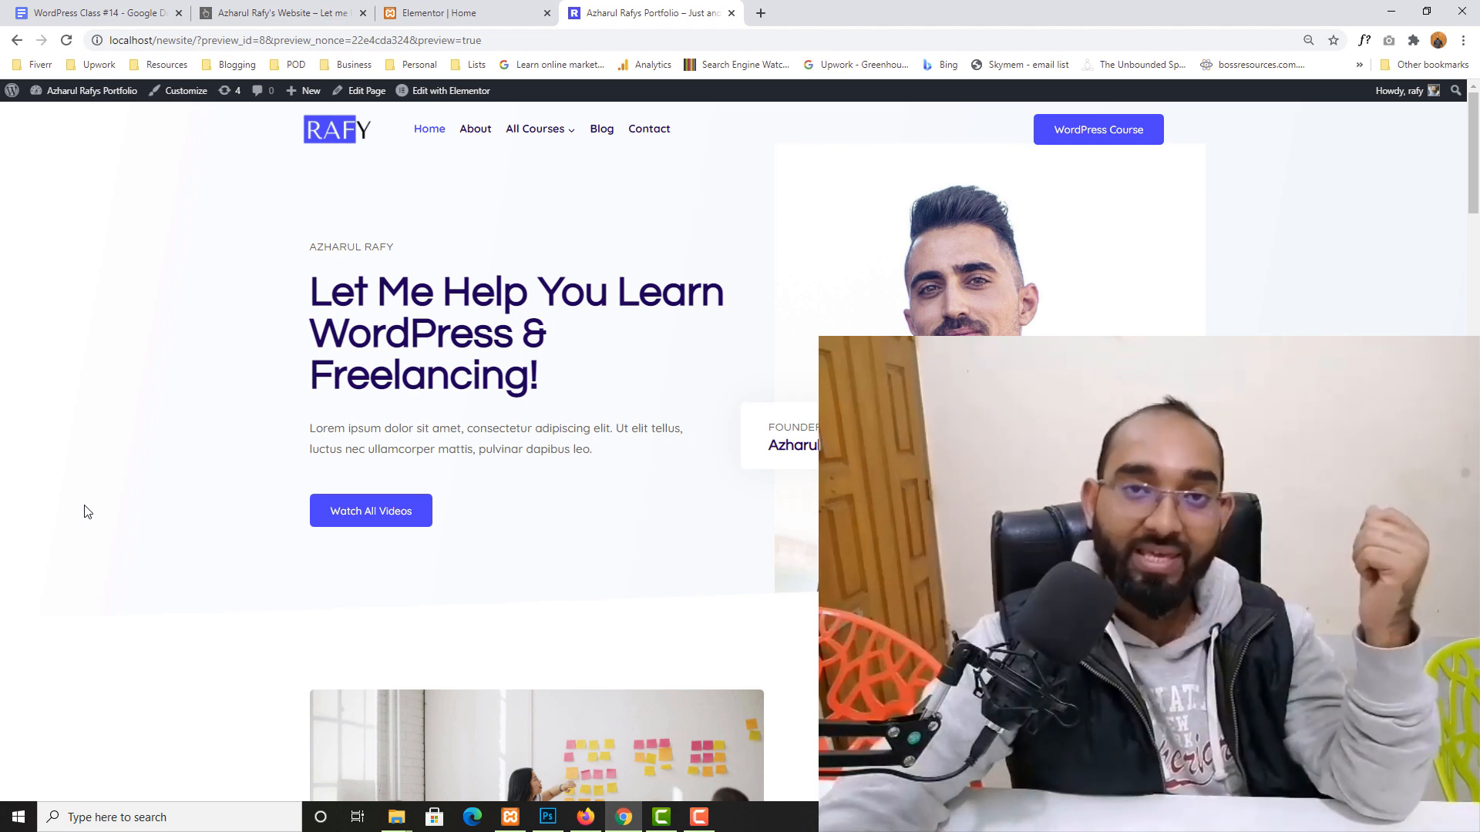
pyautogui.scroll(-1, 1, 540)
pyautogui.scroll(-2, 4, 540)
pyautogui.scroll(-5, 10, 535)
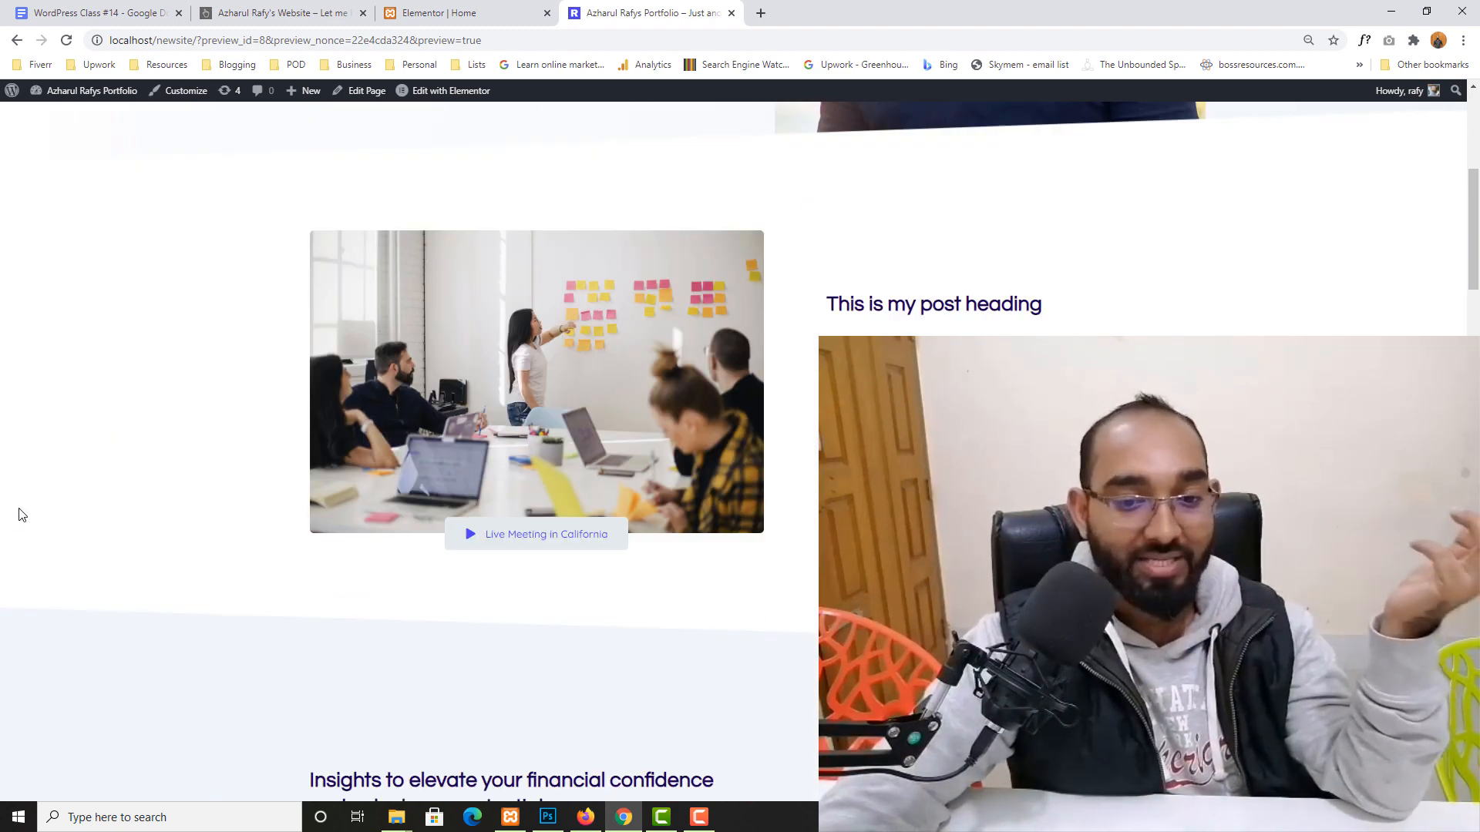